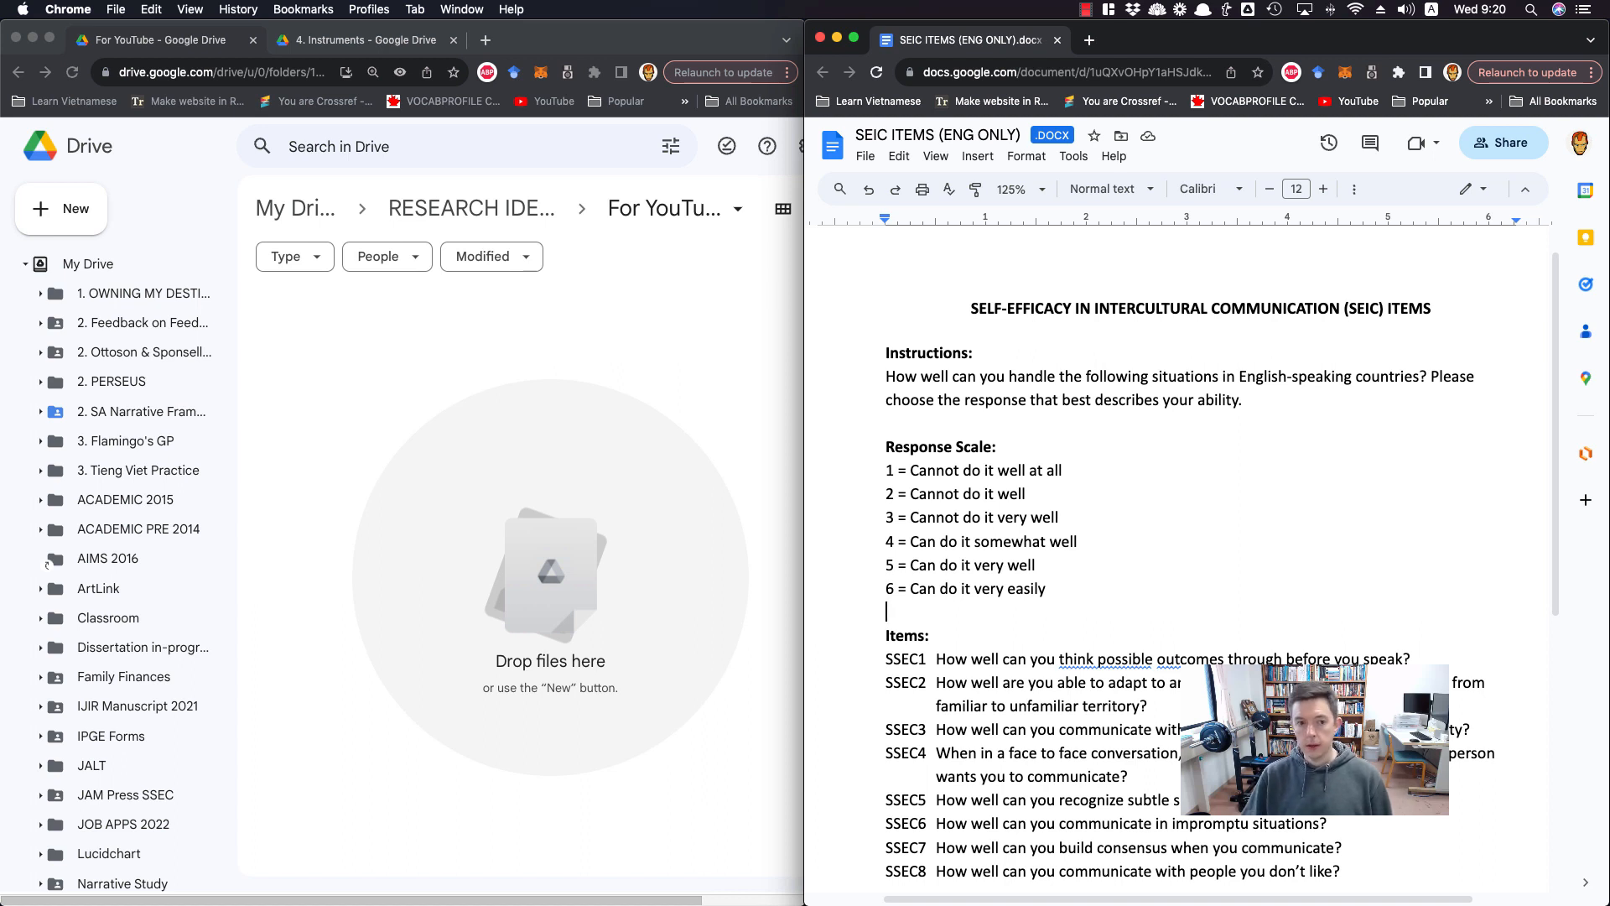
Create a new blank Google Form in the current Drive folder
{"action": "left_click", "coordinate": [685, 331]}
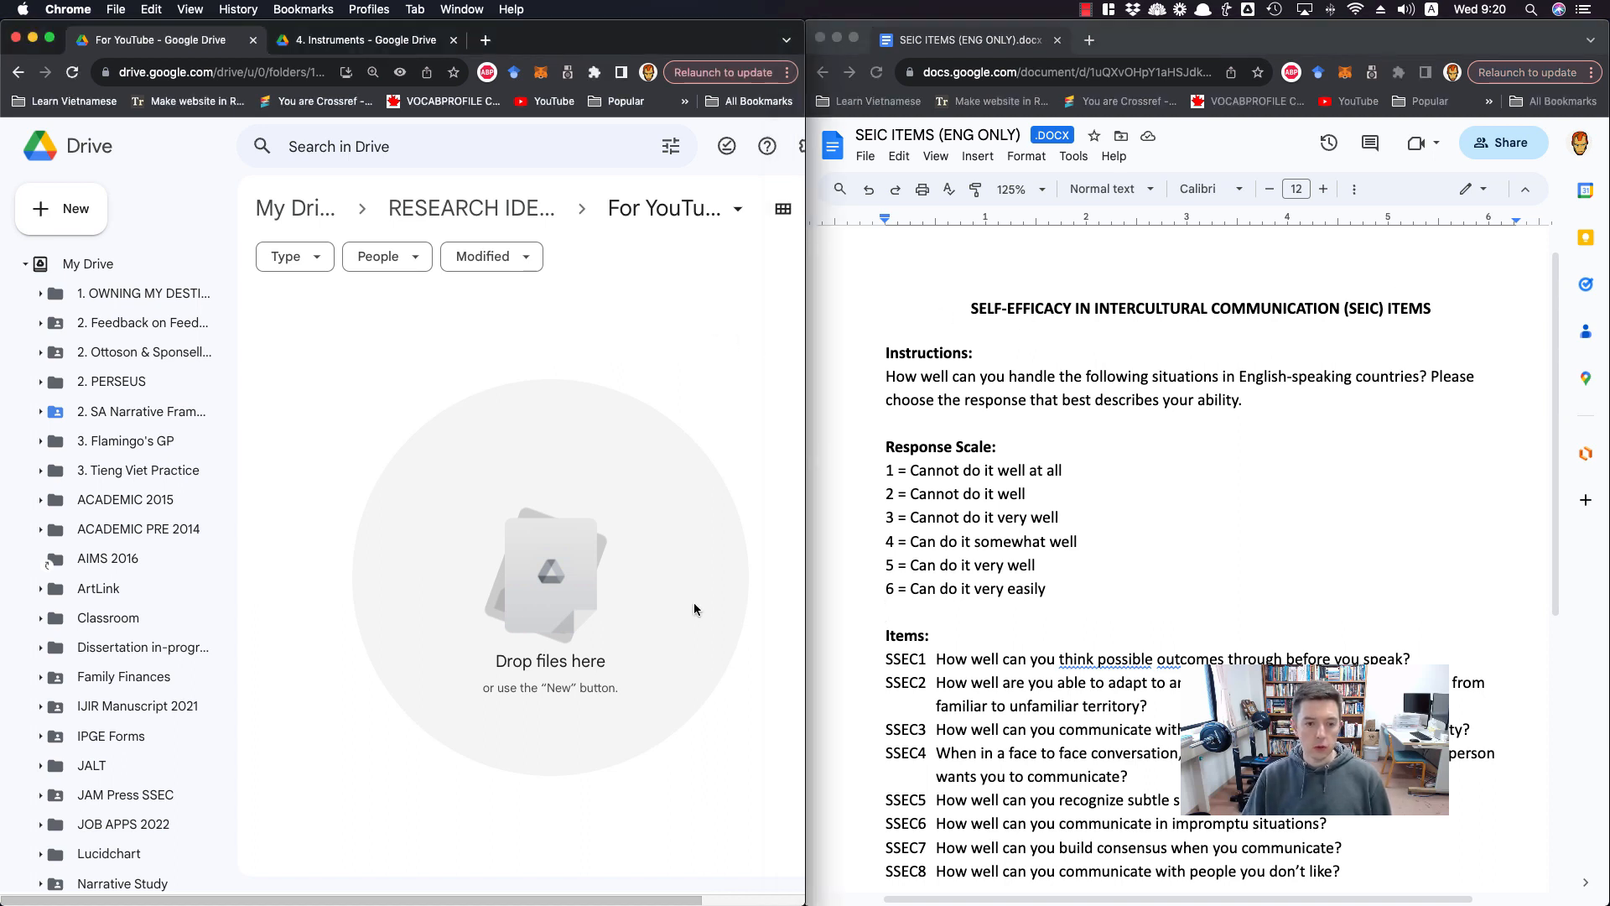
{"action": "left_click", "coordinate": [43, 213]}
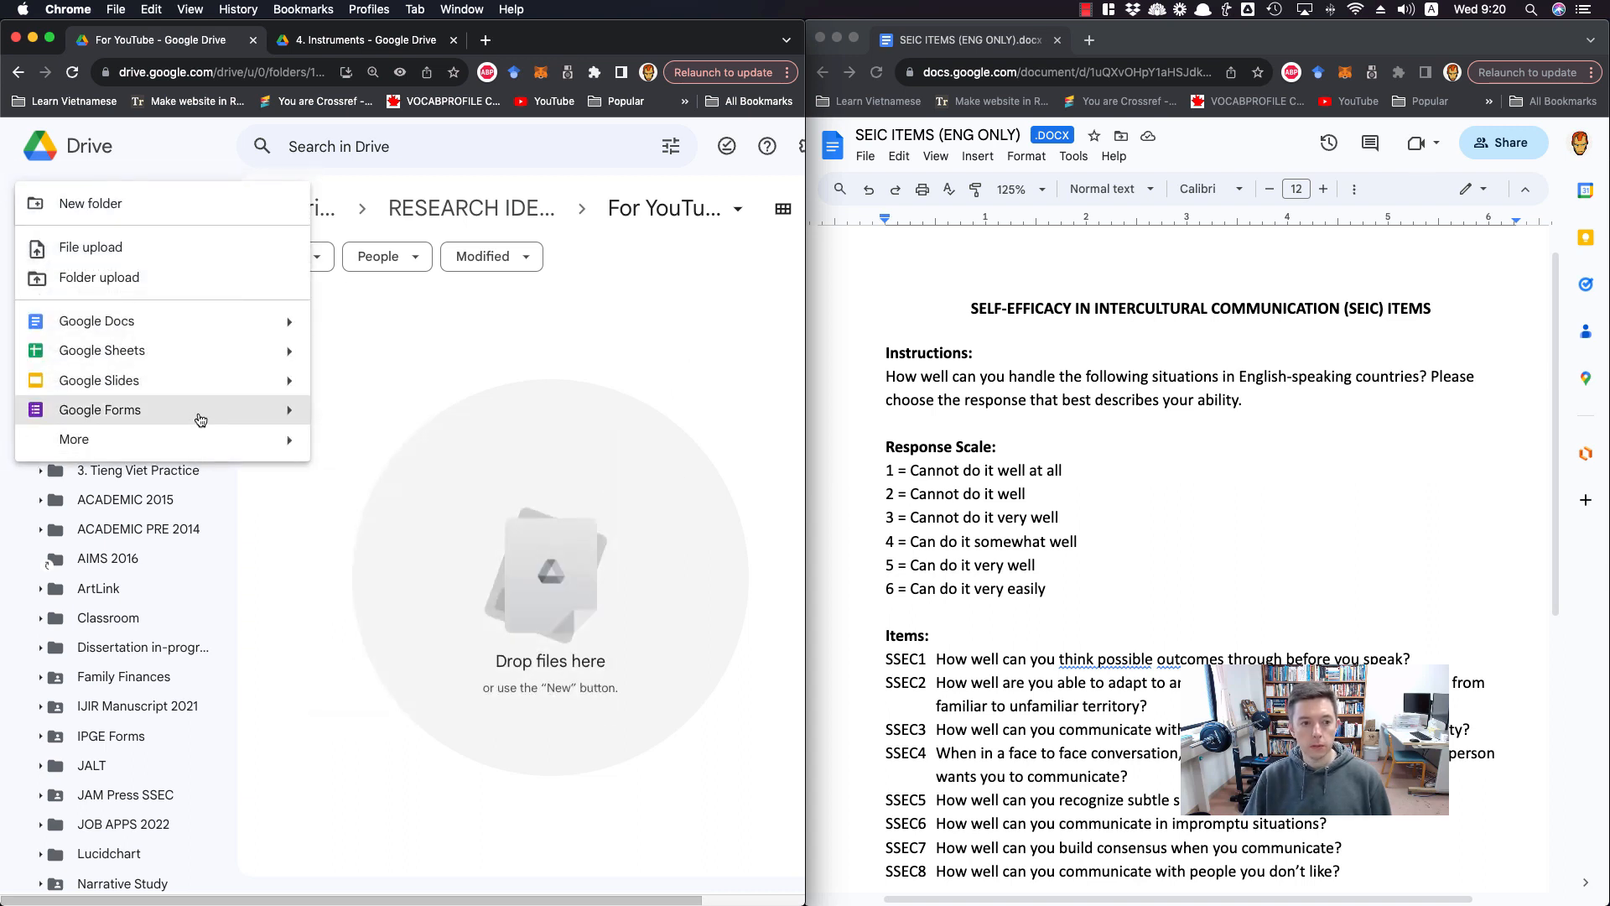
{"action": "mouse_move", "coordinate": [287, 411]}
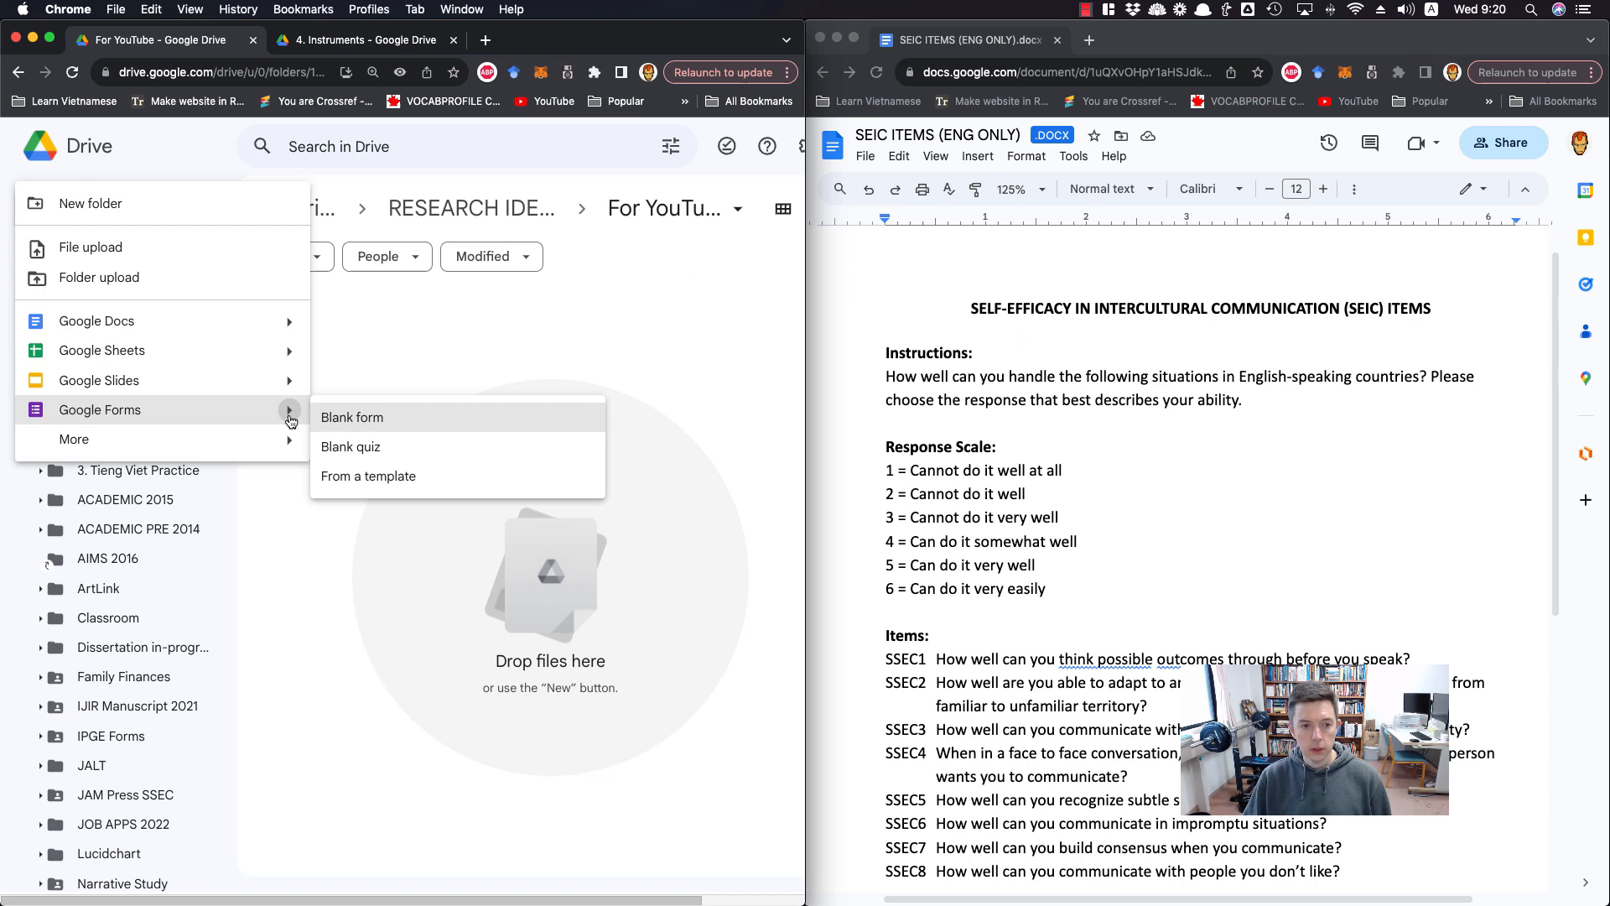
{"action": "left_click", "coordinate": [347, 426]}
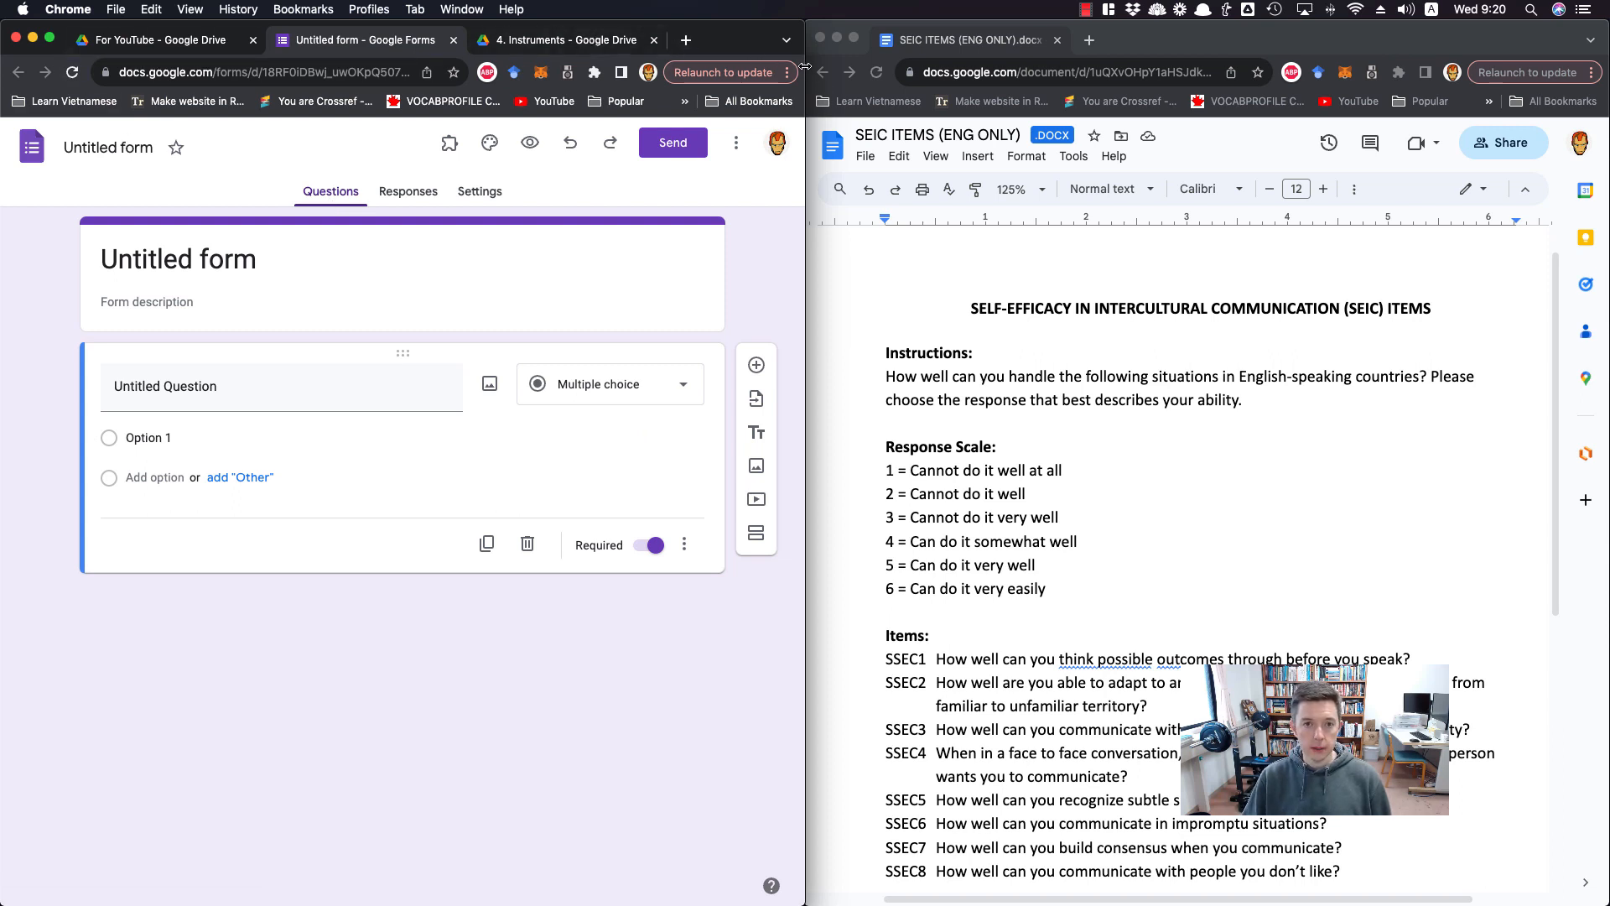
Title the form "Self-Efficacy in Intercultural Communication"
{"action": "left_click_drag", "start_coordinate": [805, 69], "coordinate": [1598, 68]}
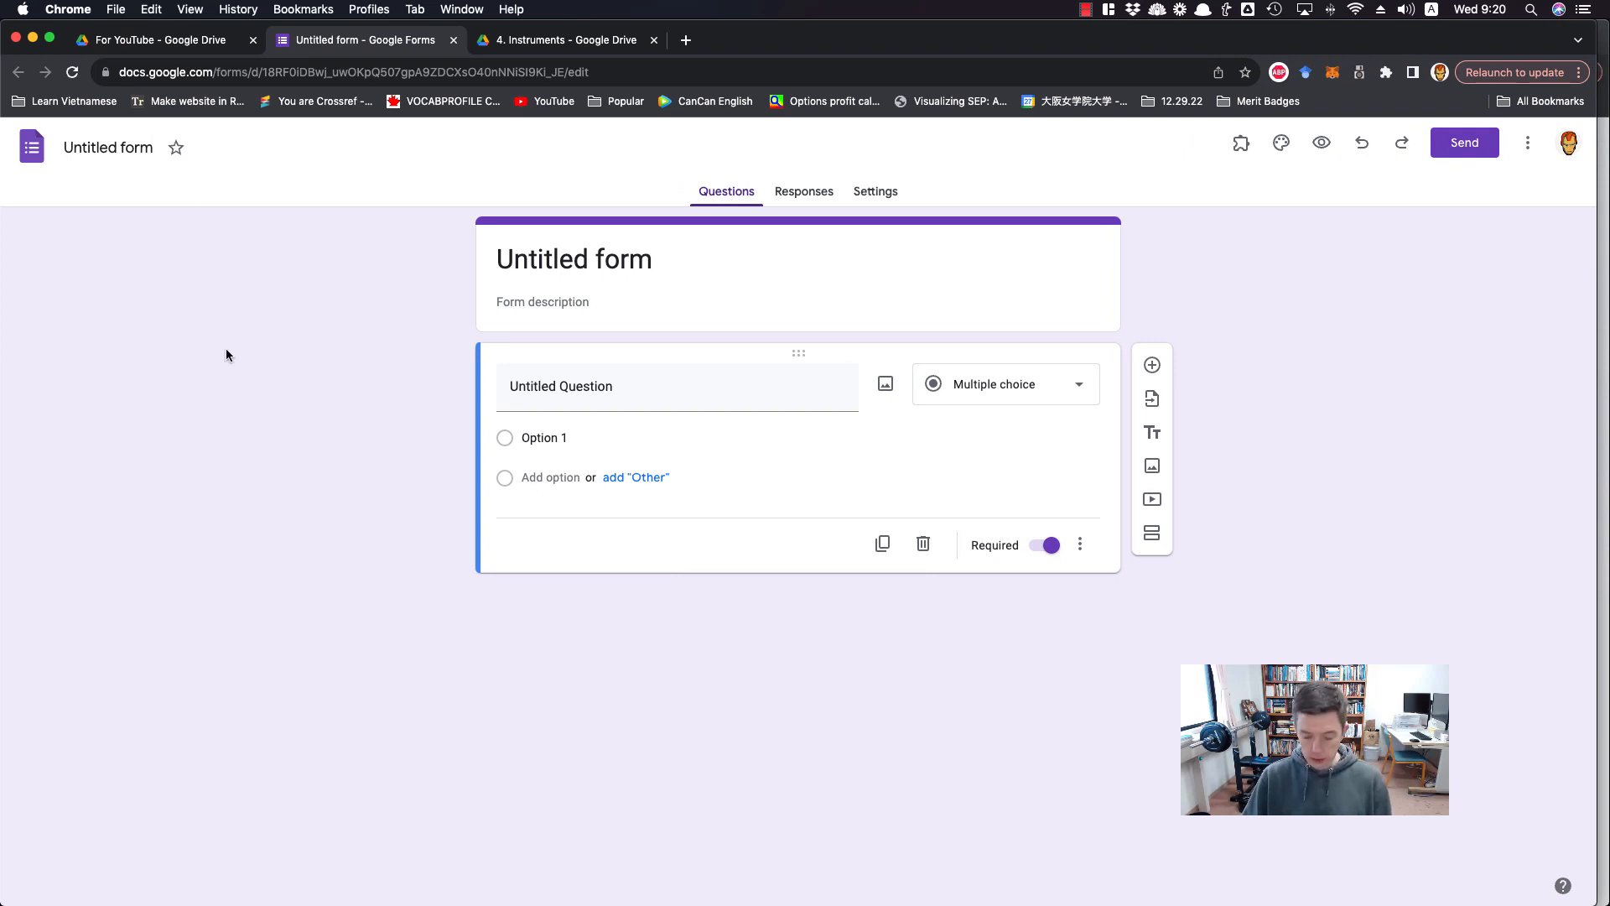
{"action": "key", "text": "super+equal"}
{"action": "key", "text": "super+equal"}
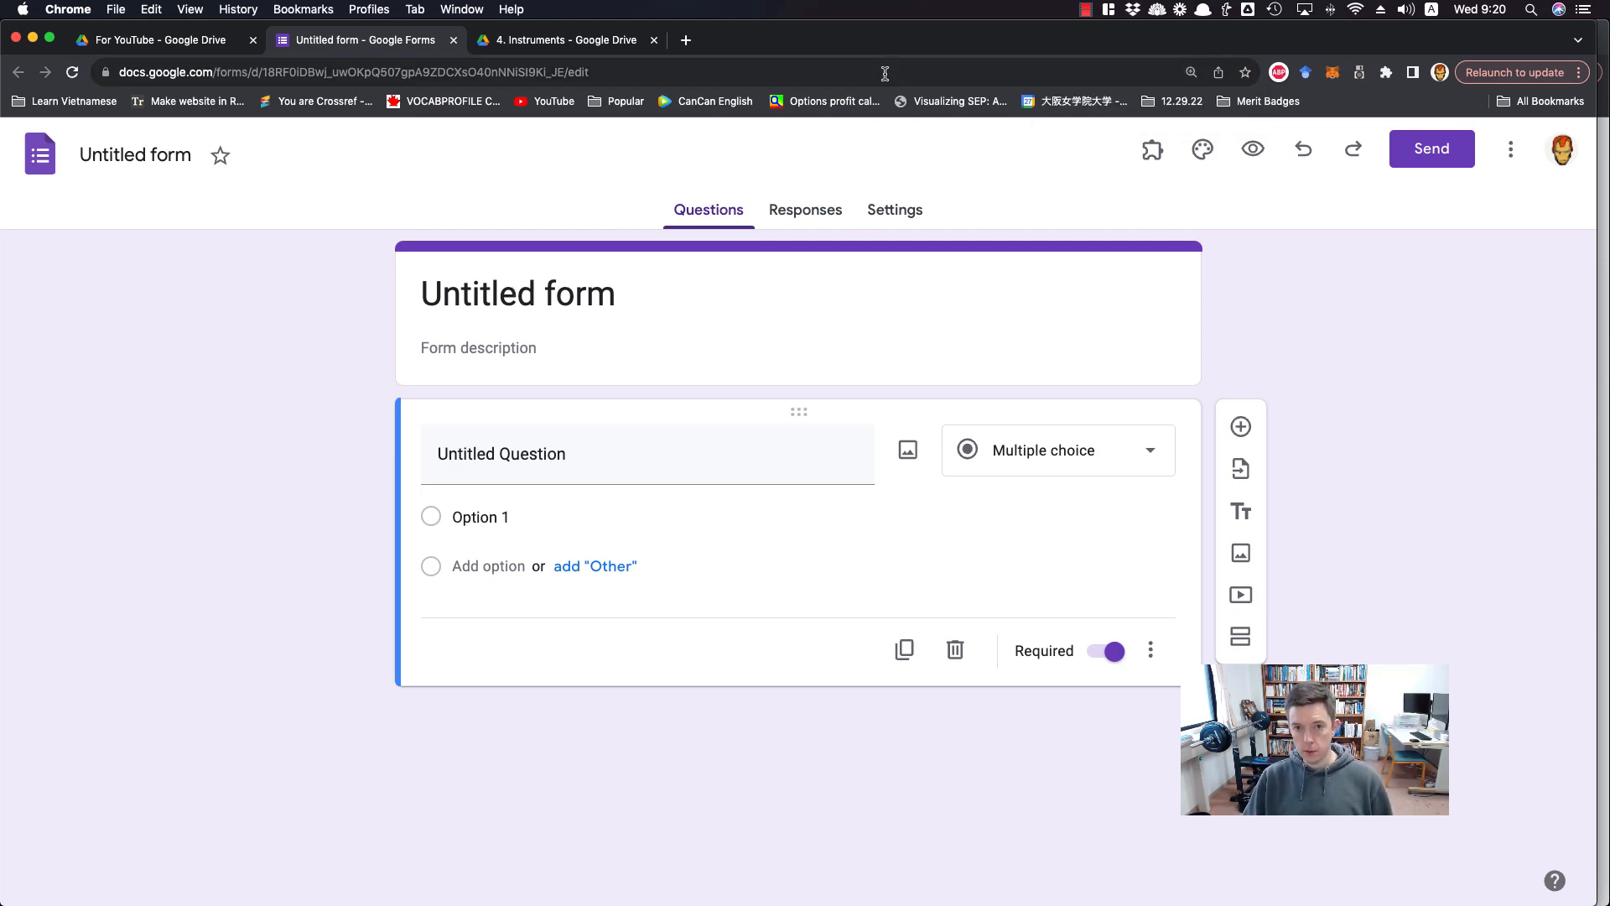
{"action": "mouse_move", "coordinate": [891, 41]}
{"action": "left_mouse_down"}
{"action": "mouse_move", "coordinate": [891, 436]}
{"action": "mouse_move", "coordinate": [903, 35]}
{"action": "left_mouse_up"}
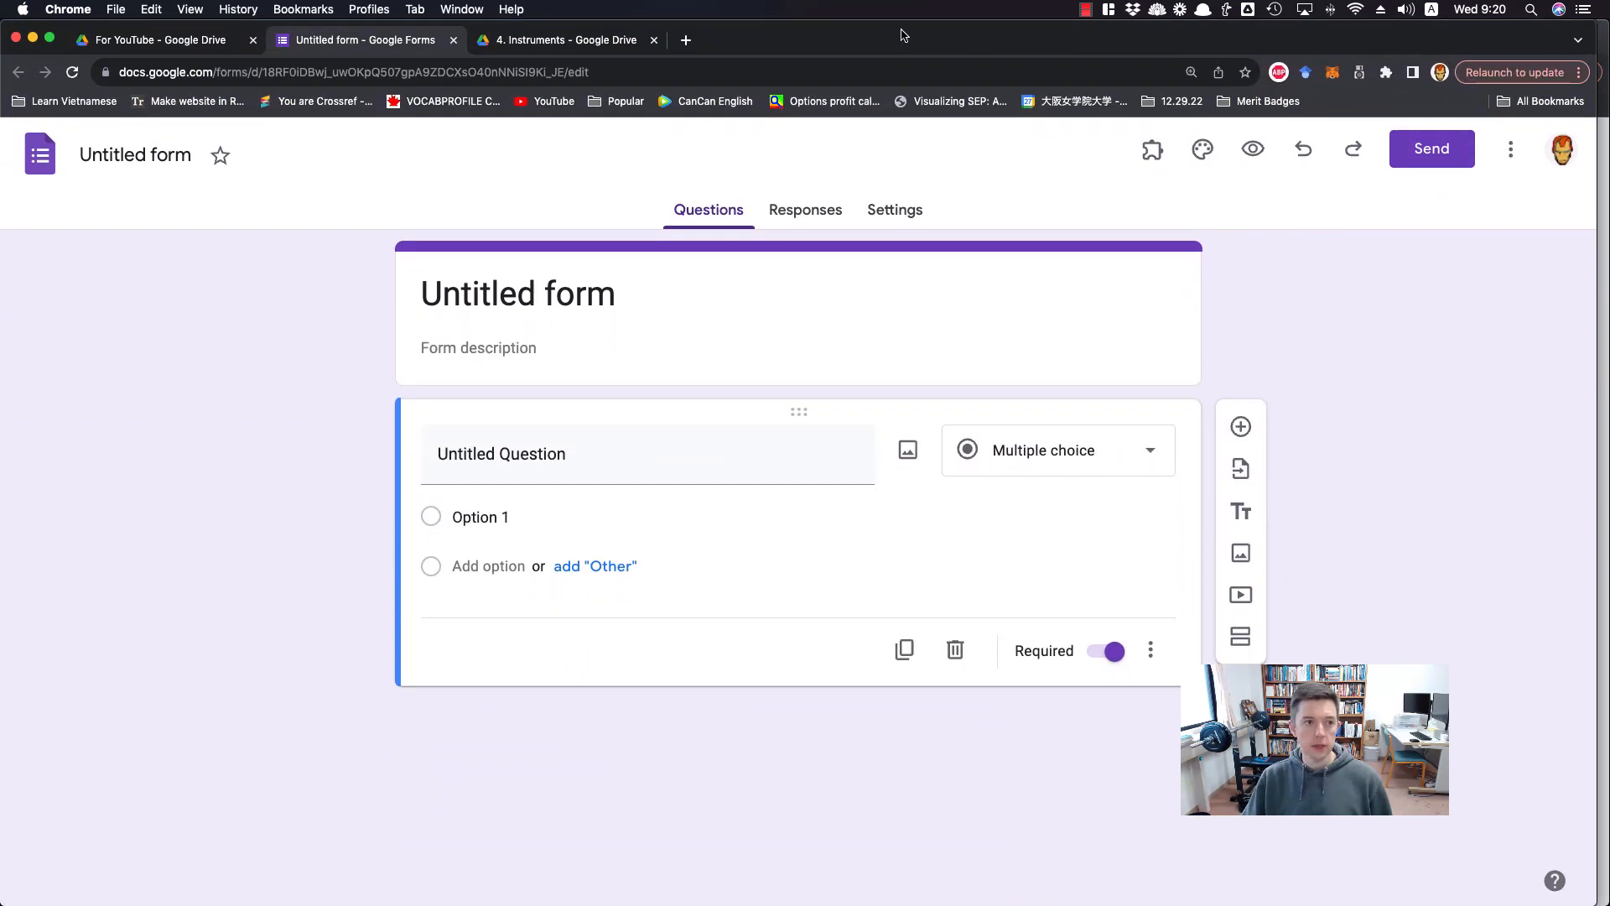
{"action": "triple_click", "coordinate": [480, 287]}
{"action": "type", "text": "S"}
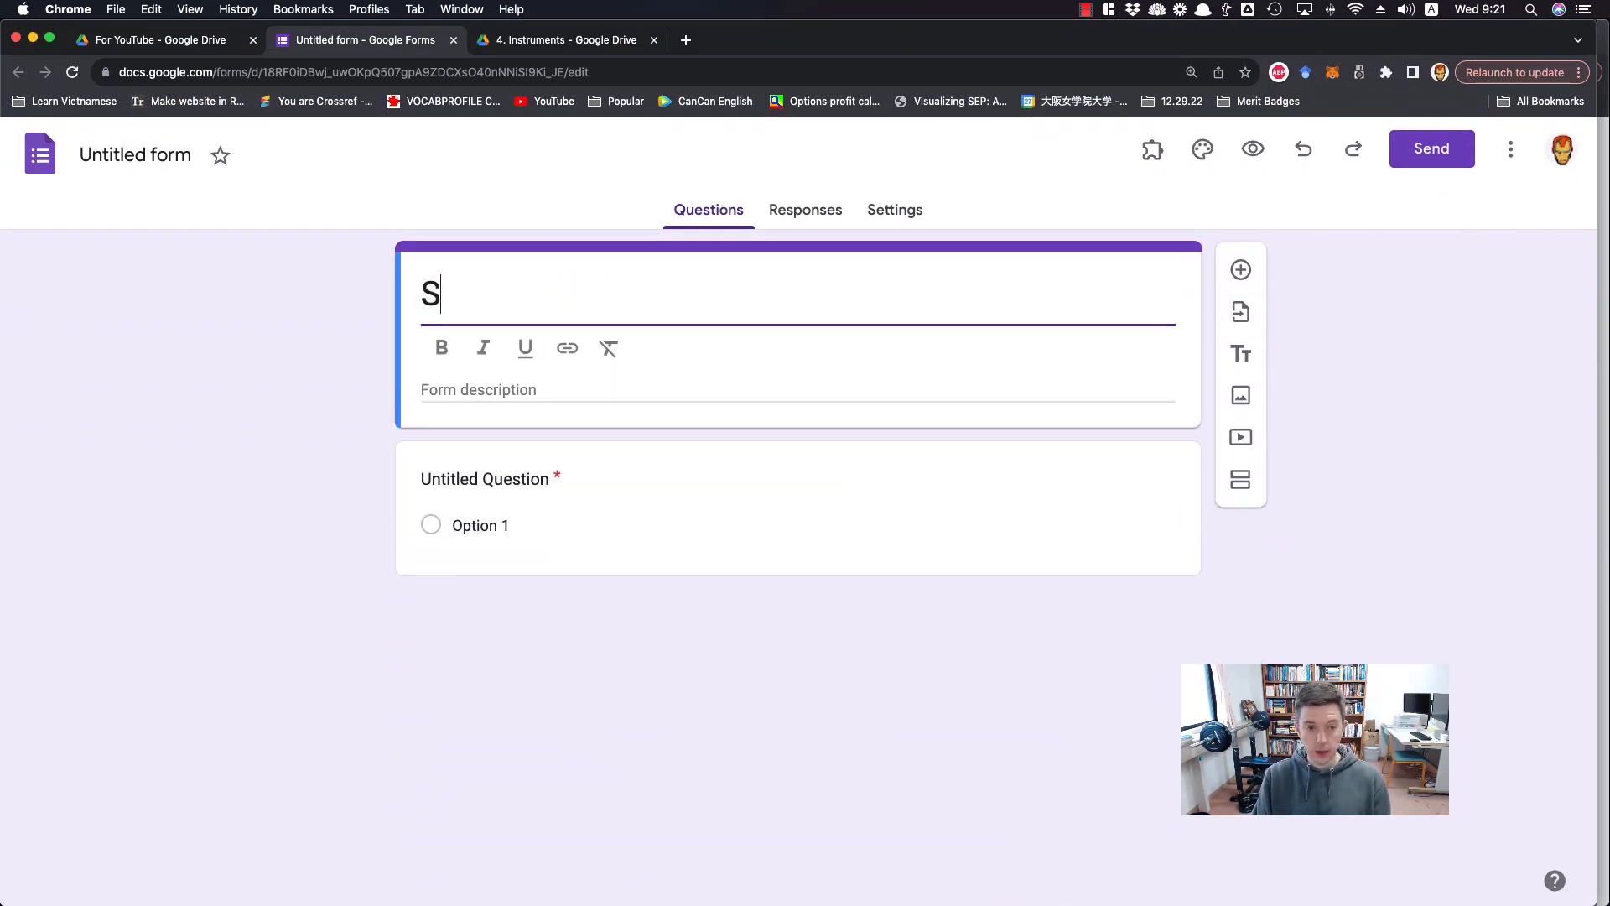
{"action": "type", "text": "elf-E"}
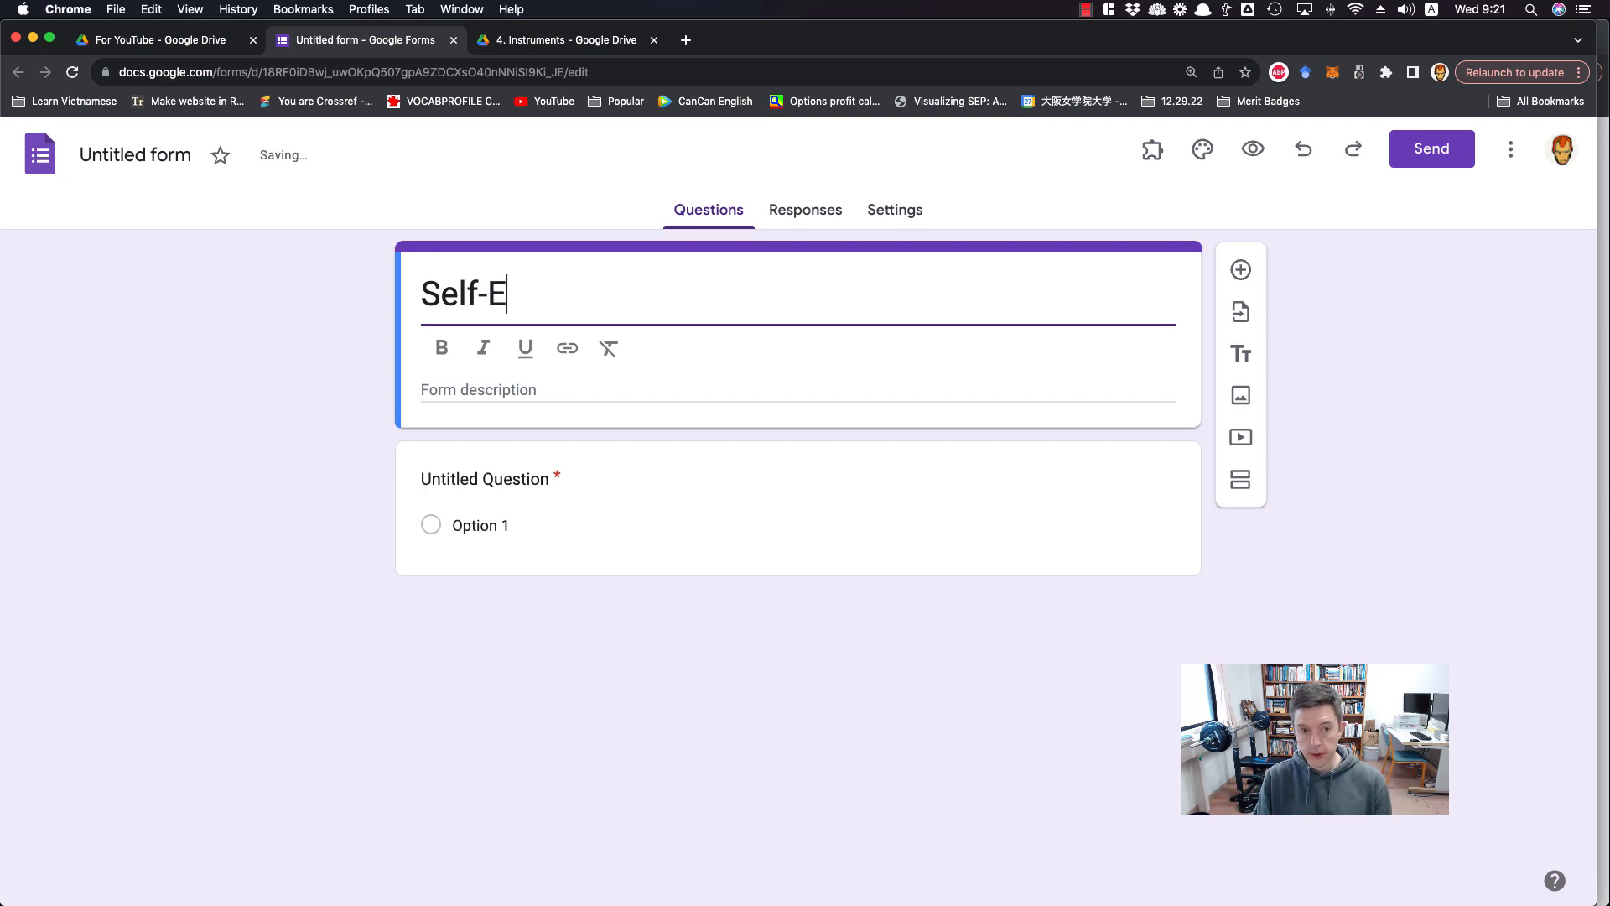
{"action": "type", "text": "fficacy in Interctu"}
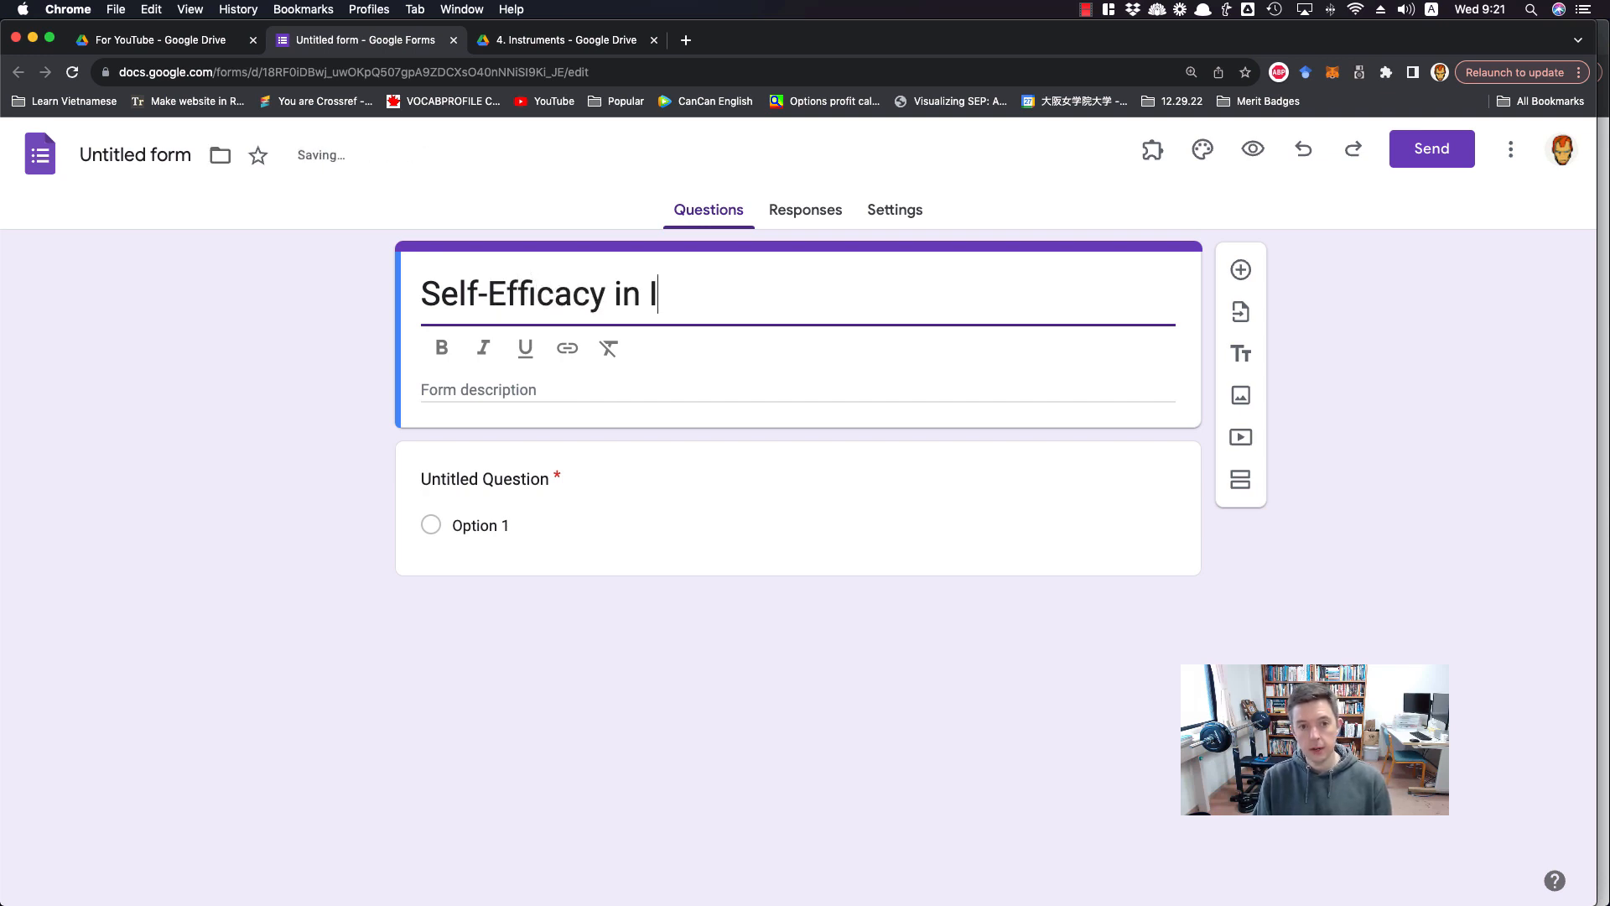
{"action": "key", "text": "BackSpace"}
{"action": "key", "text": "BackSpace"}
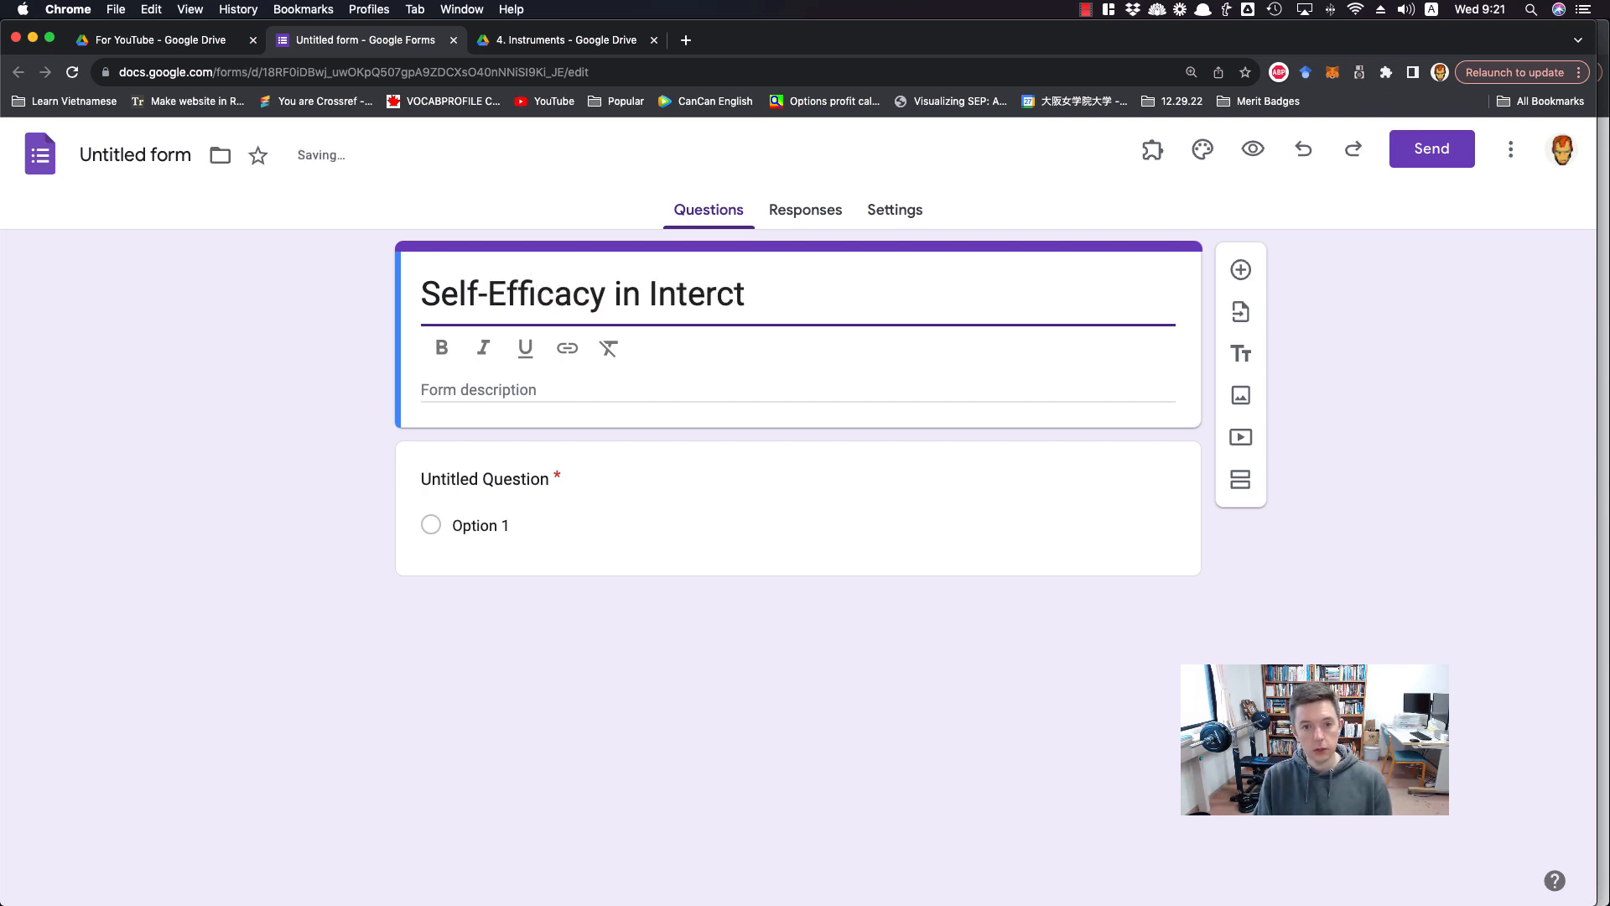
{"action": "type", "text": "ultural Communication"}
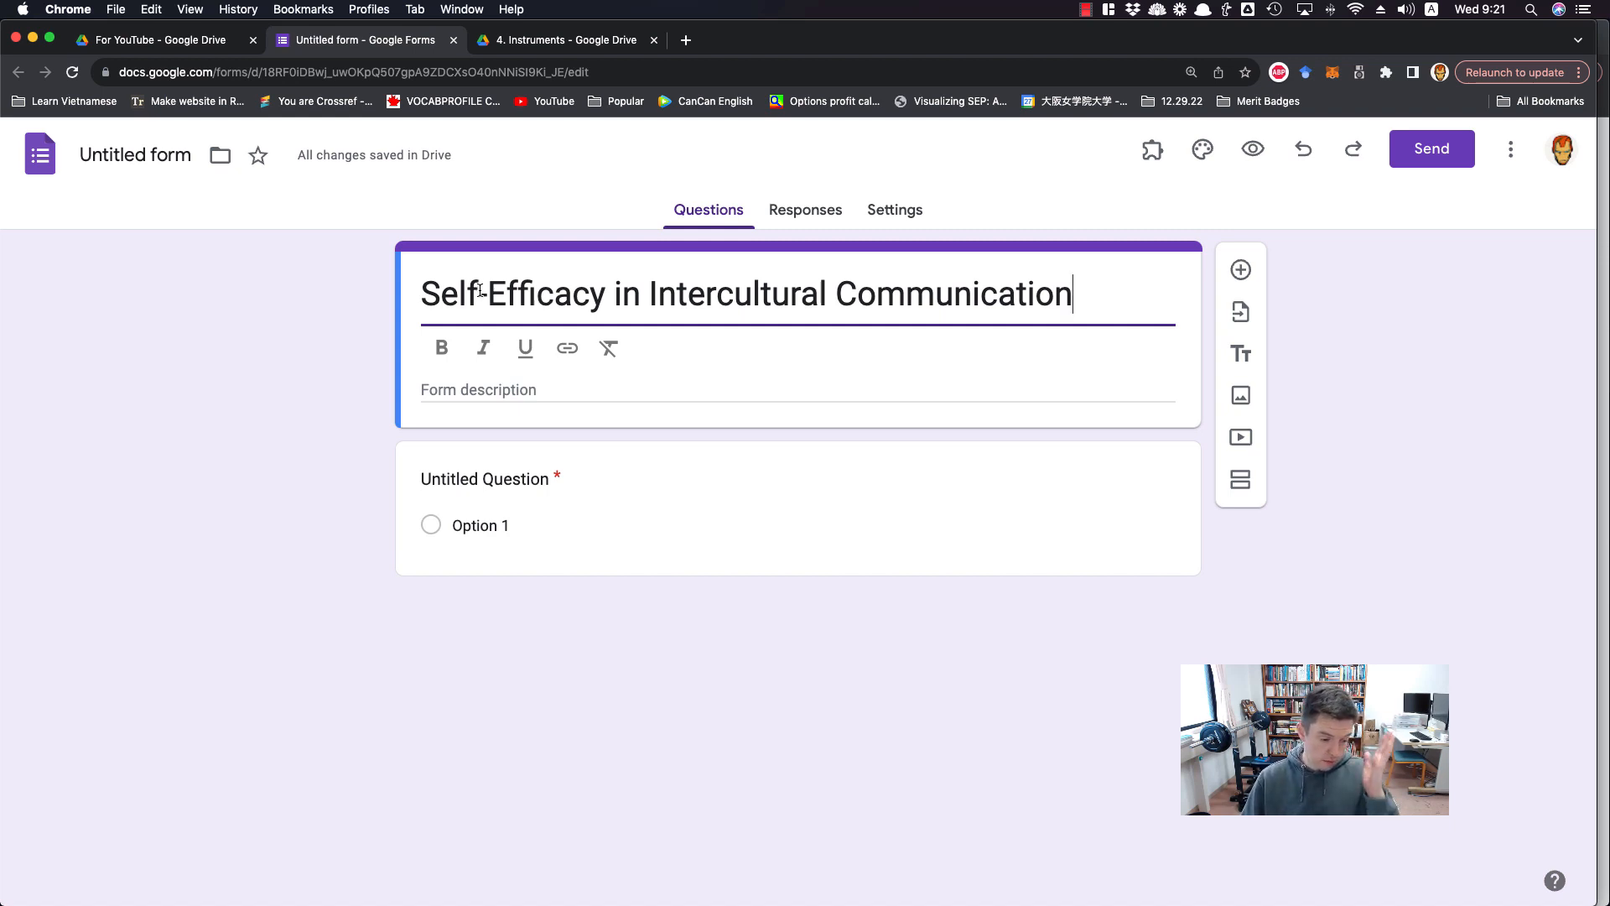
{"action": "left_click", "coordinate": [295, 342]}
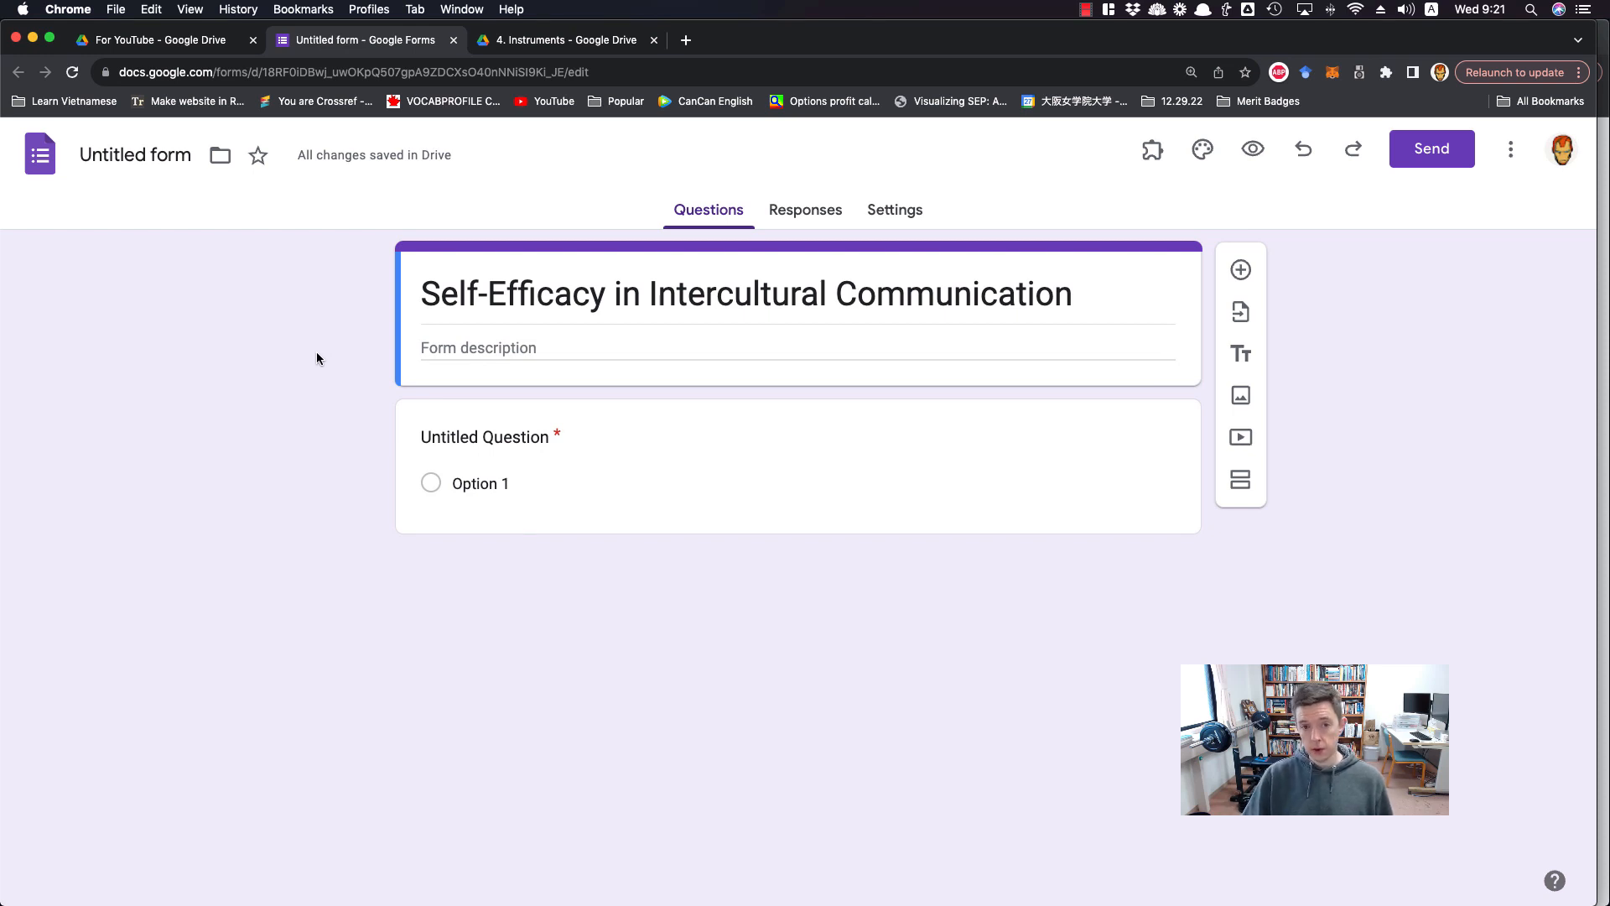
Name the form file "Self-Efficacy in Intercultural Communication" to match its title, and star it
{"action": "left_click", "coordinate": [123, 154]}
{"action": "left_click", "coordinate": [244, 405]}
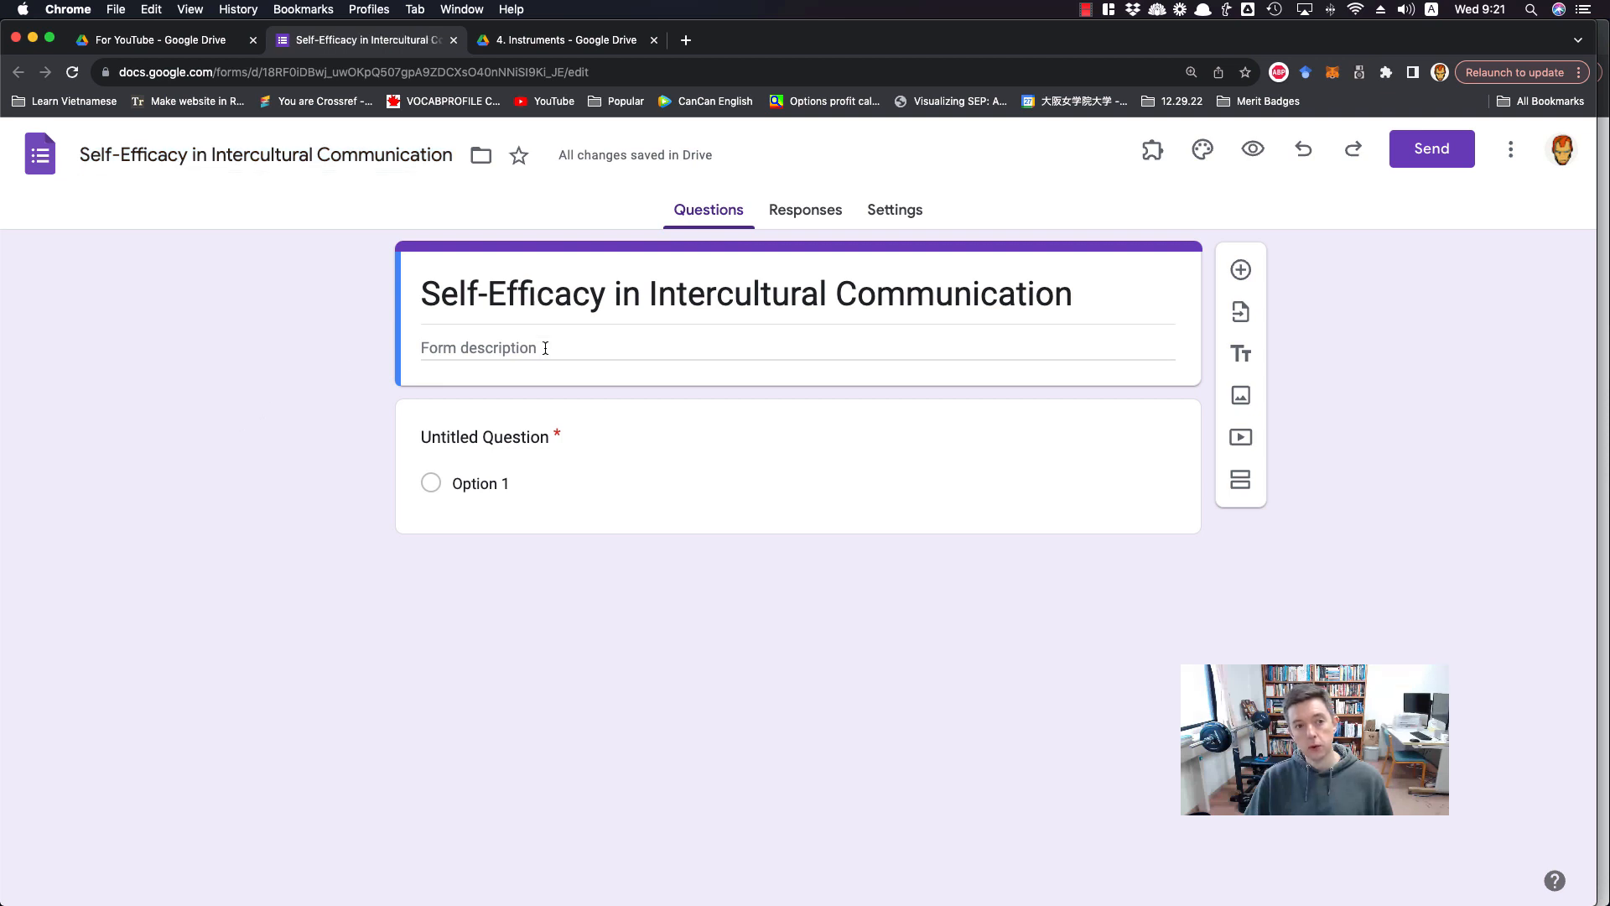
{"action": "left_click", "coordinate": [520, 157]}
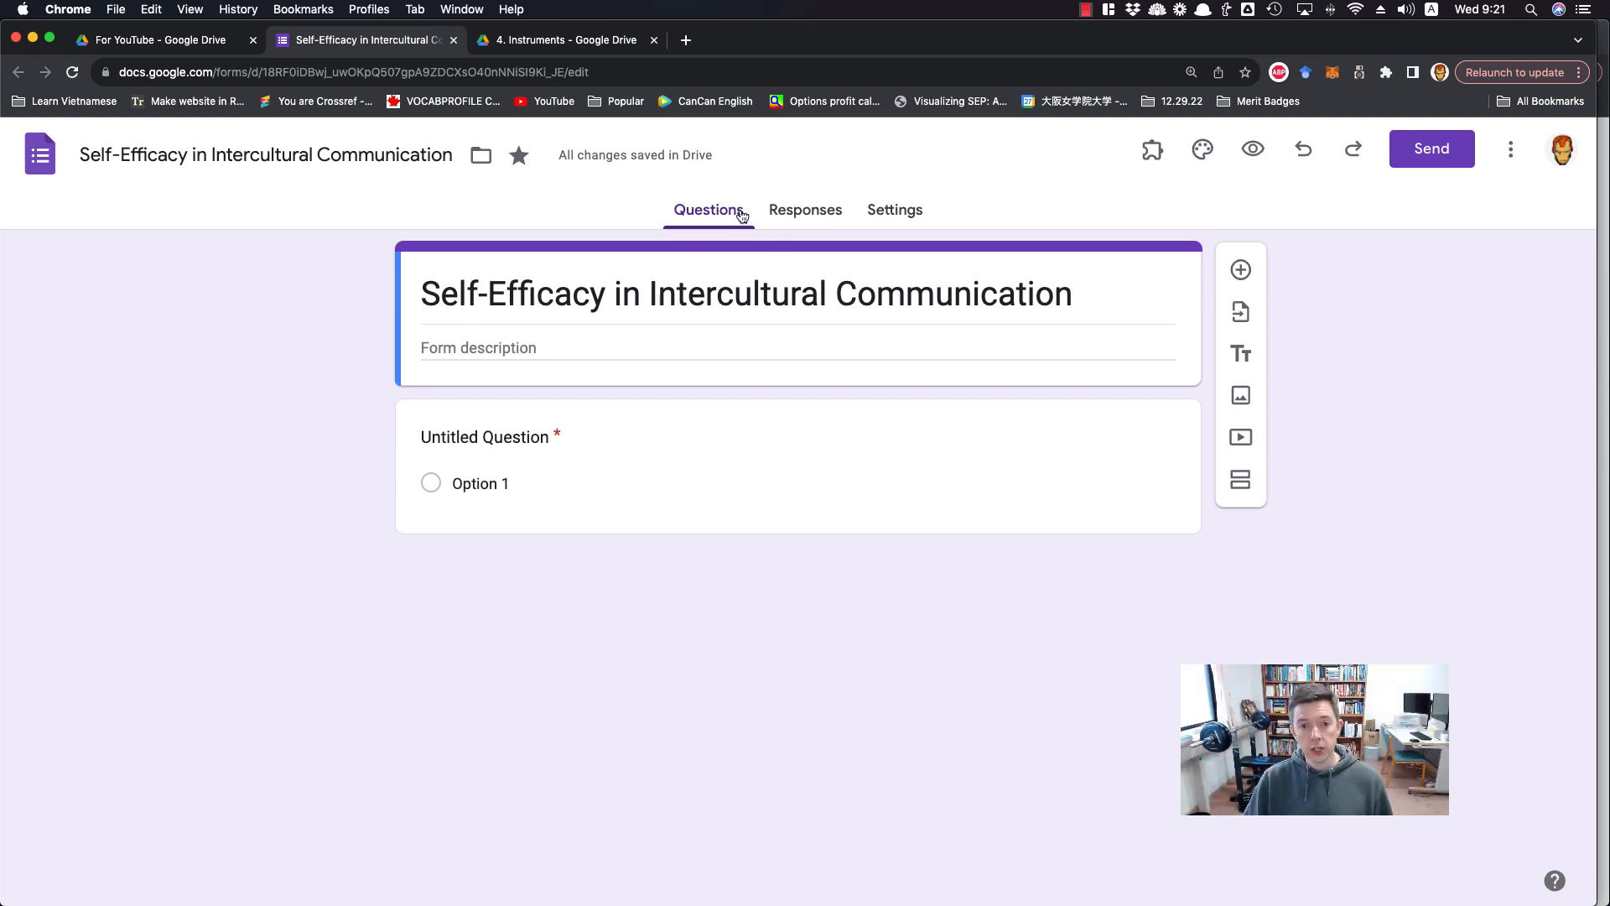
Turn on "Make this a quiz" in the form's settings and switch it back off
{"action": "left_click", "coordinate": [901, 214]}
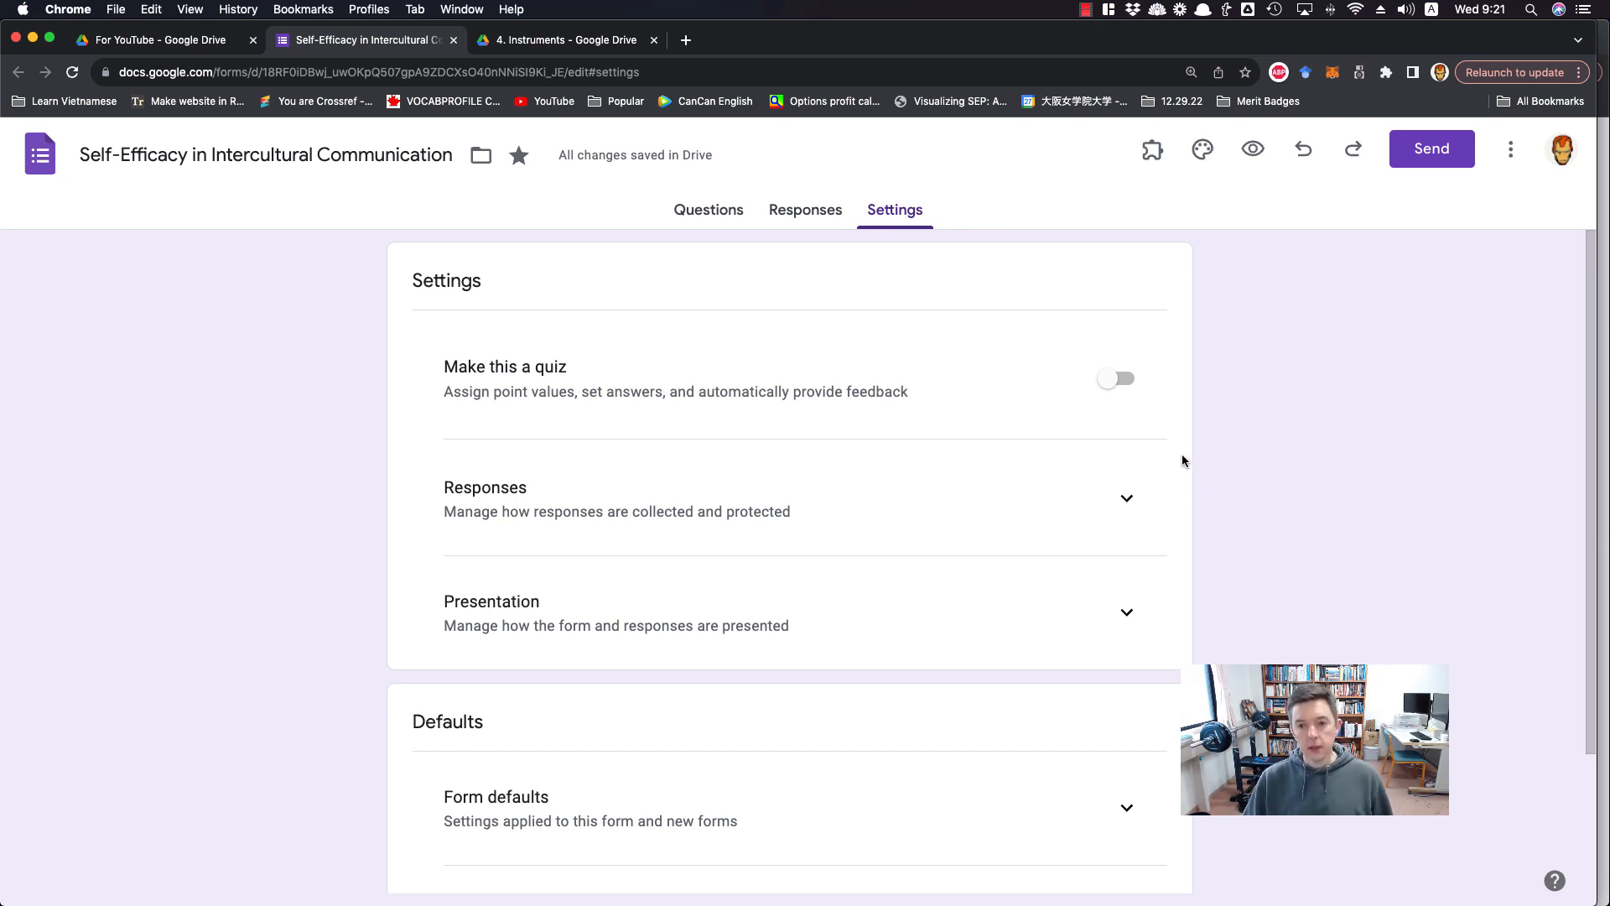
{"action": "left_click", "coordinate": [1119, 378]}
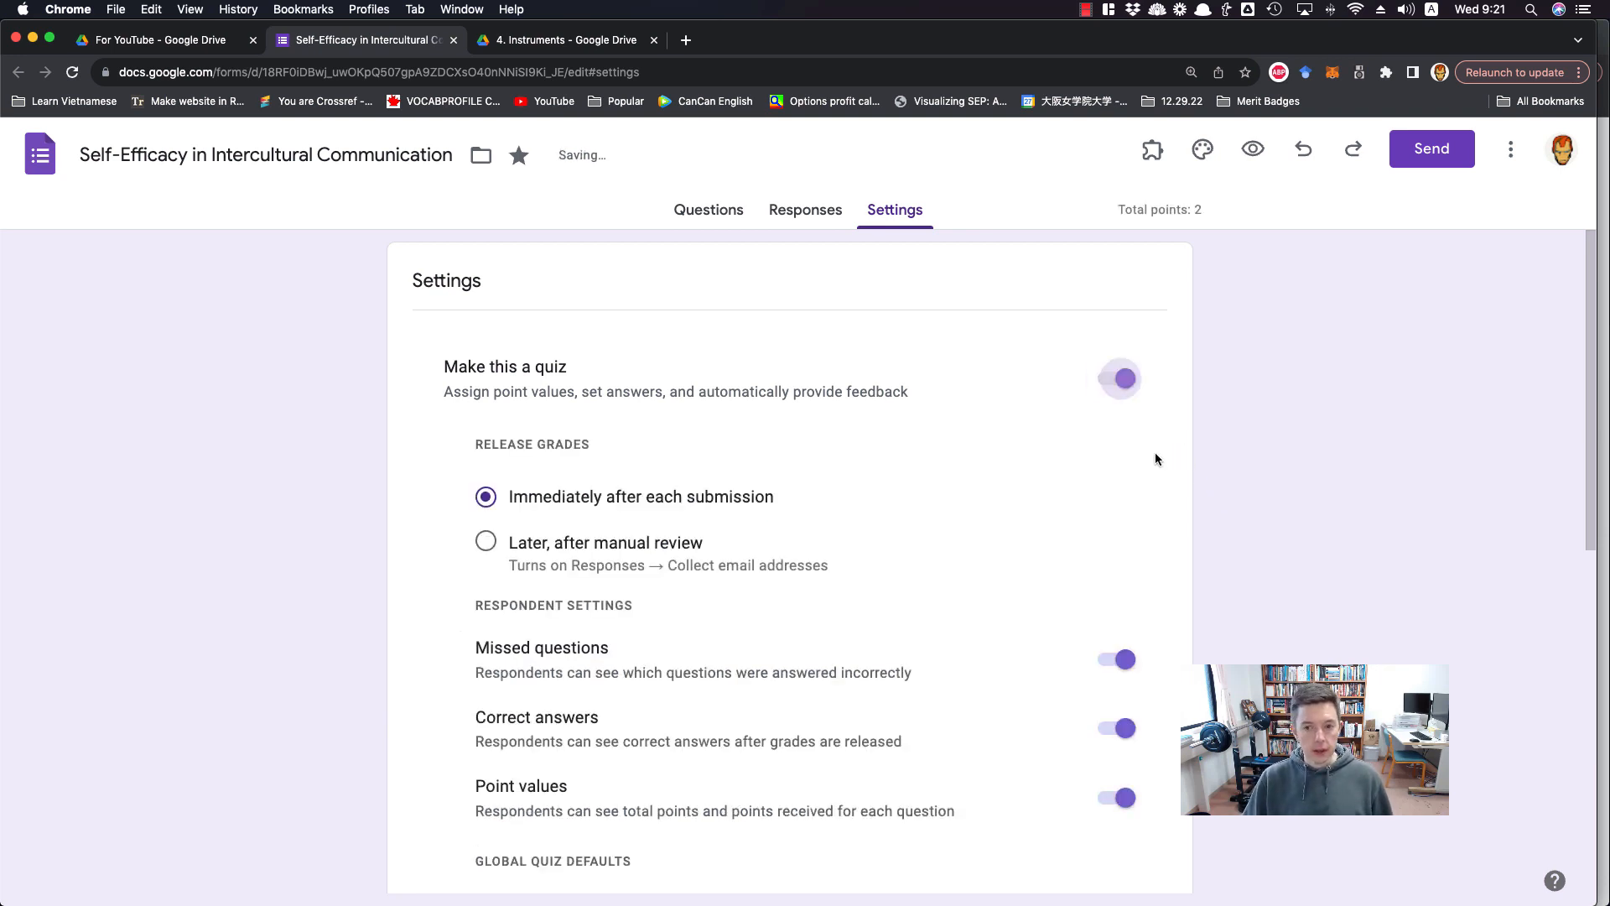
{"action": "left_click", "coordinate": [1124, 379]}
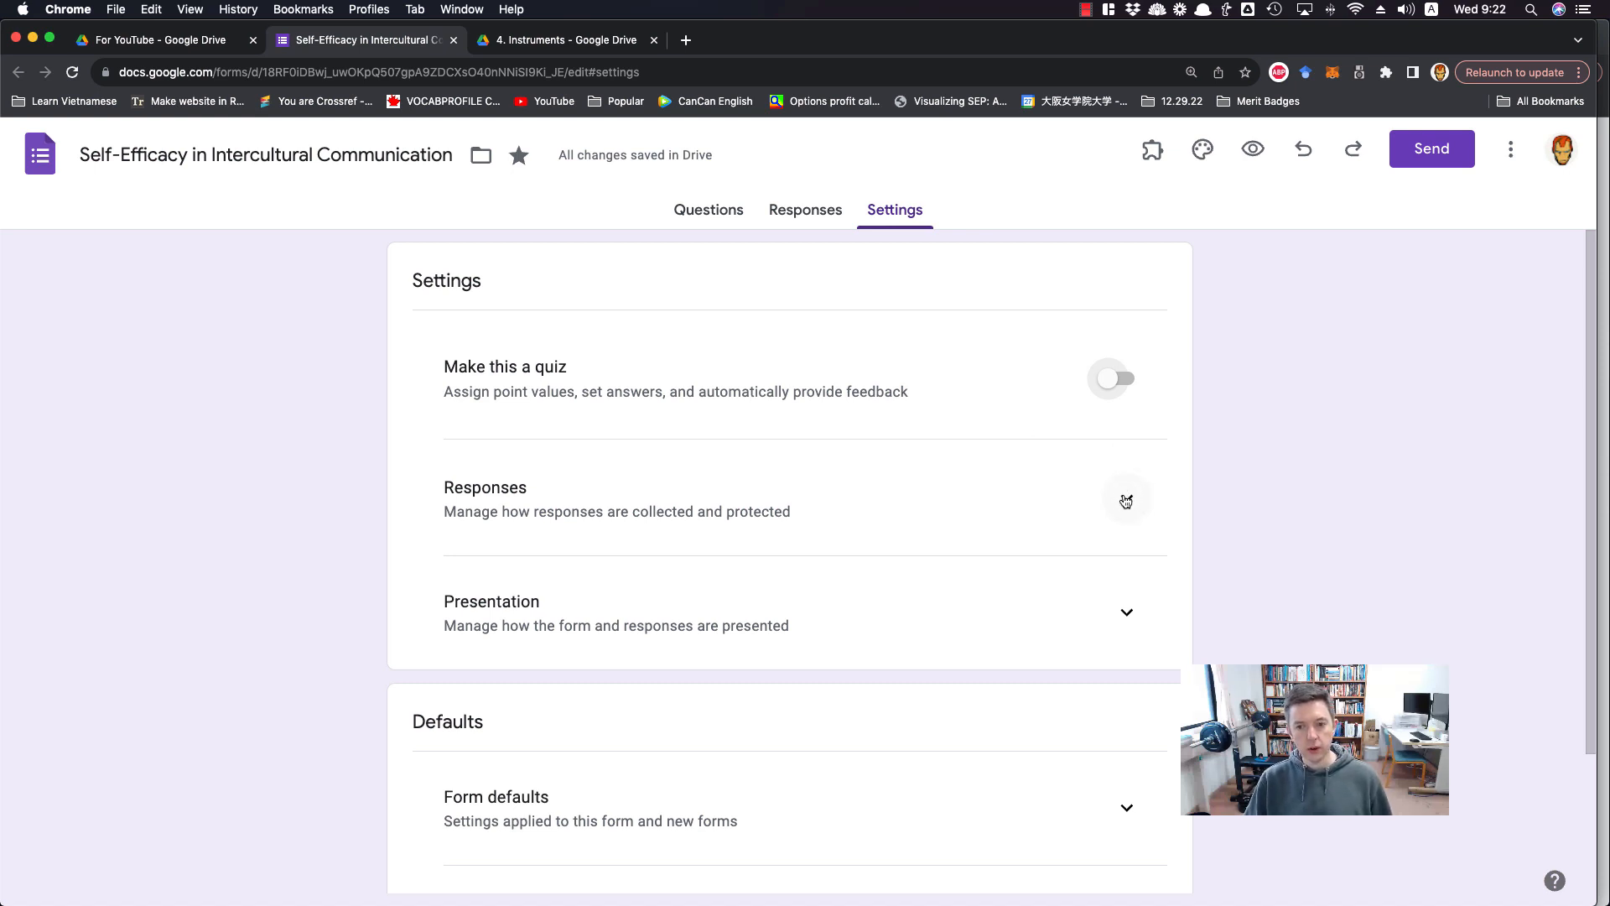
Review the form's response settings and switch "Limit to 1 response" on and back off
{"action": "left_click", "coordinate": [1125, 498]}
{"action": "scroll", "coordinate": [1177, 495], "scroll_direction": "down", "scroll_amount": 2}
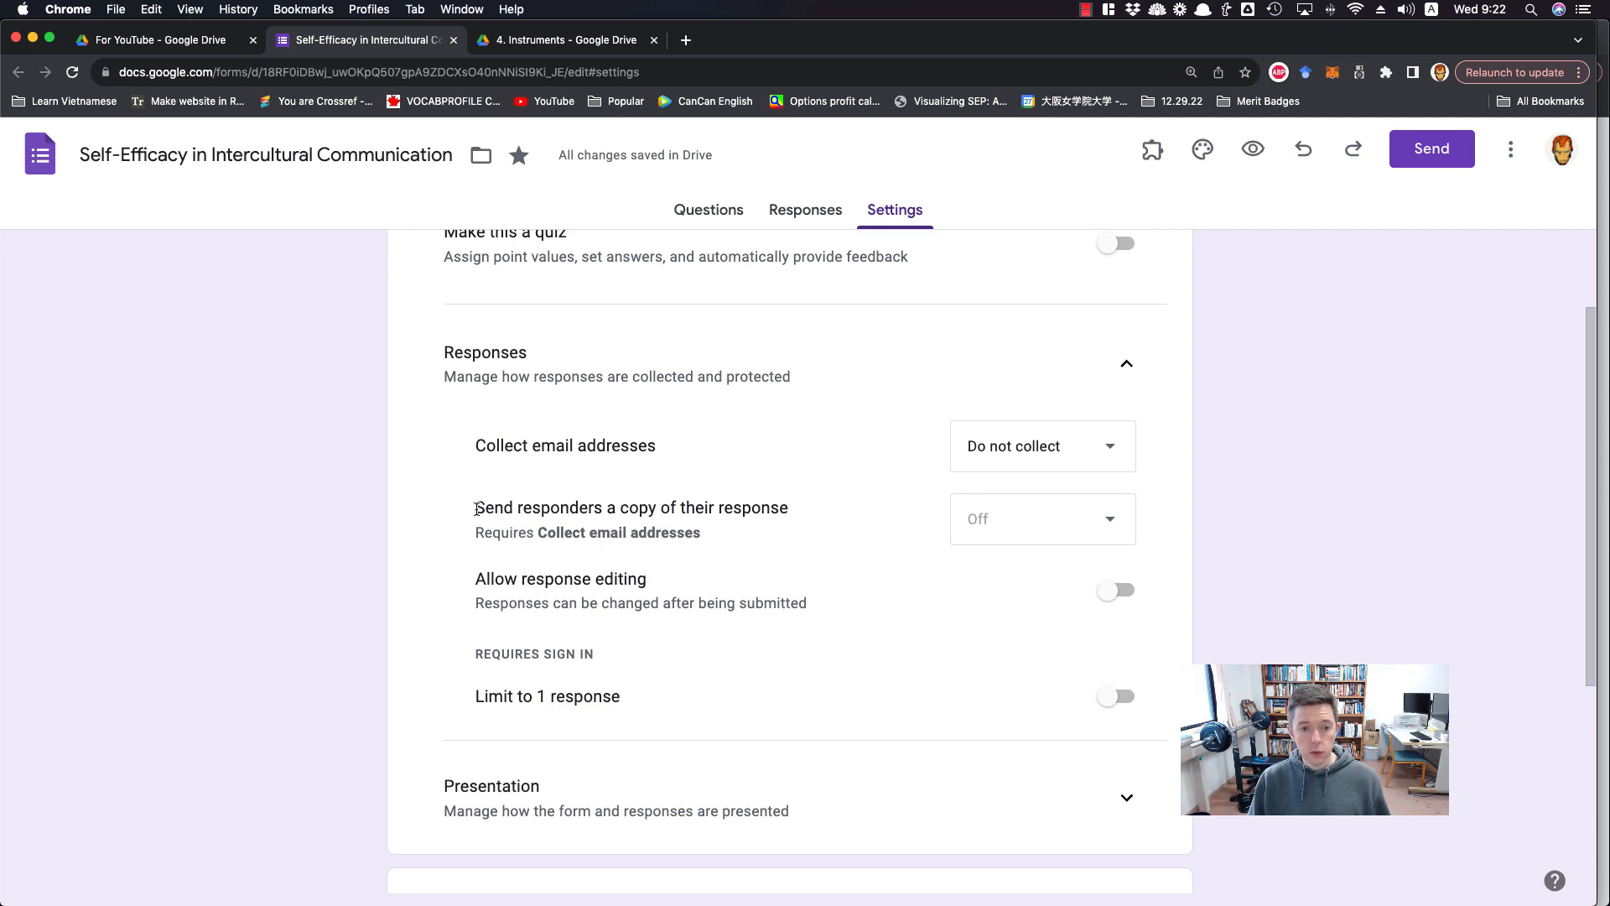
{"action": "left_click_drag", "start_coordinate": [476, 509], "coordinate": [786, 505]}
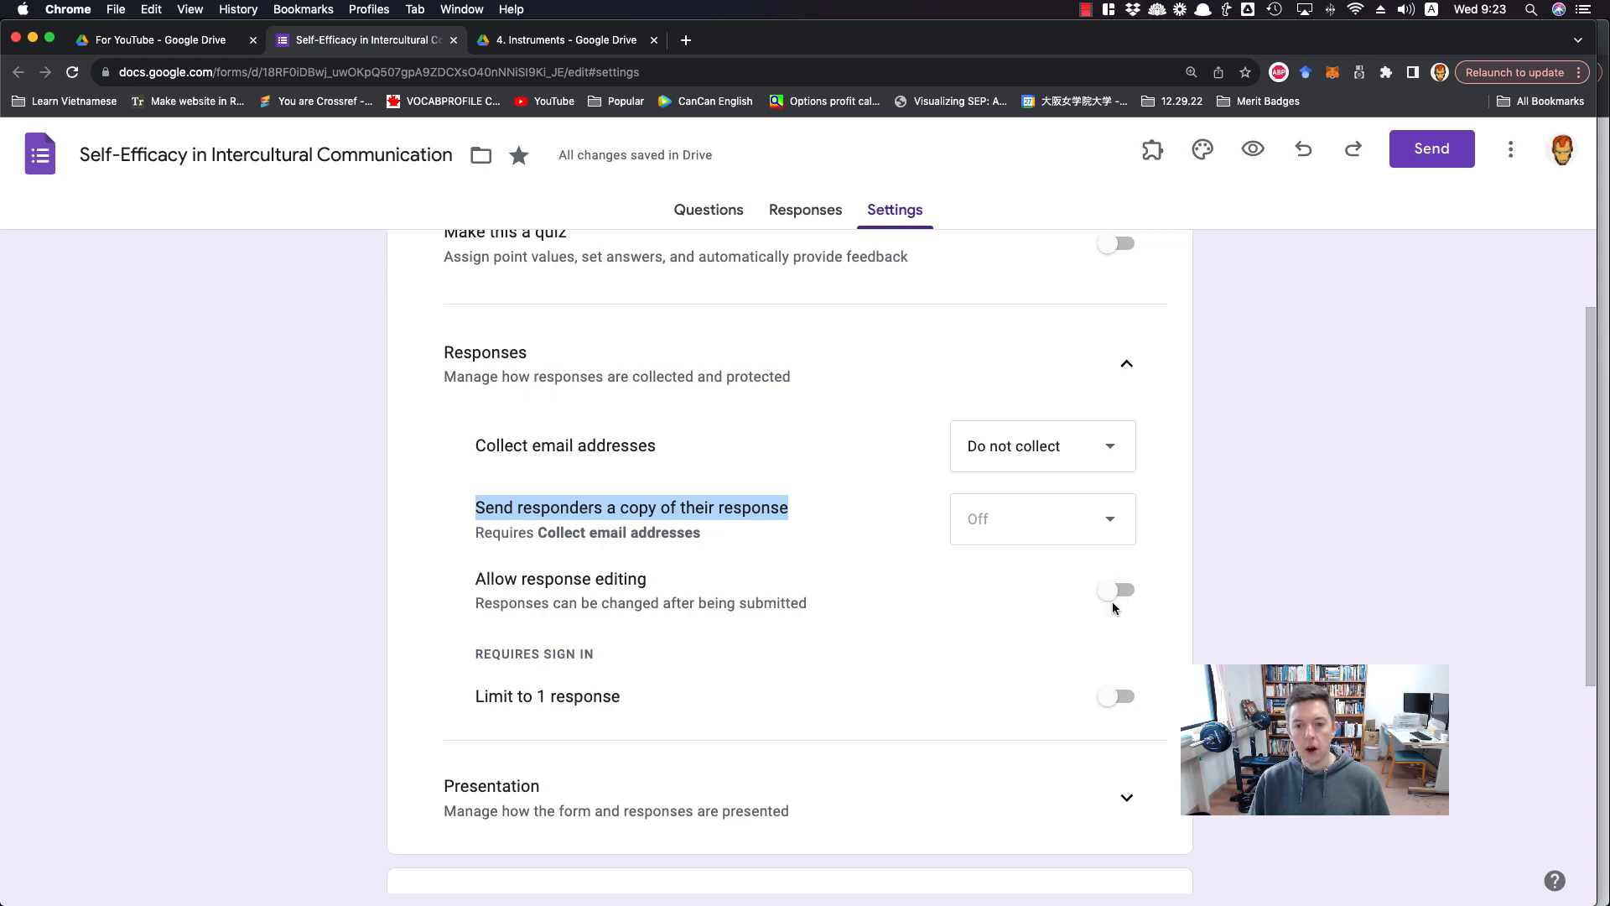
{"action": "left_click", "coordinate": [1116, 697]}
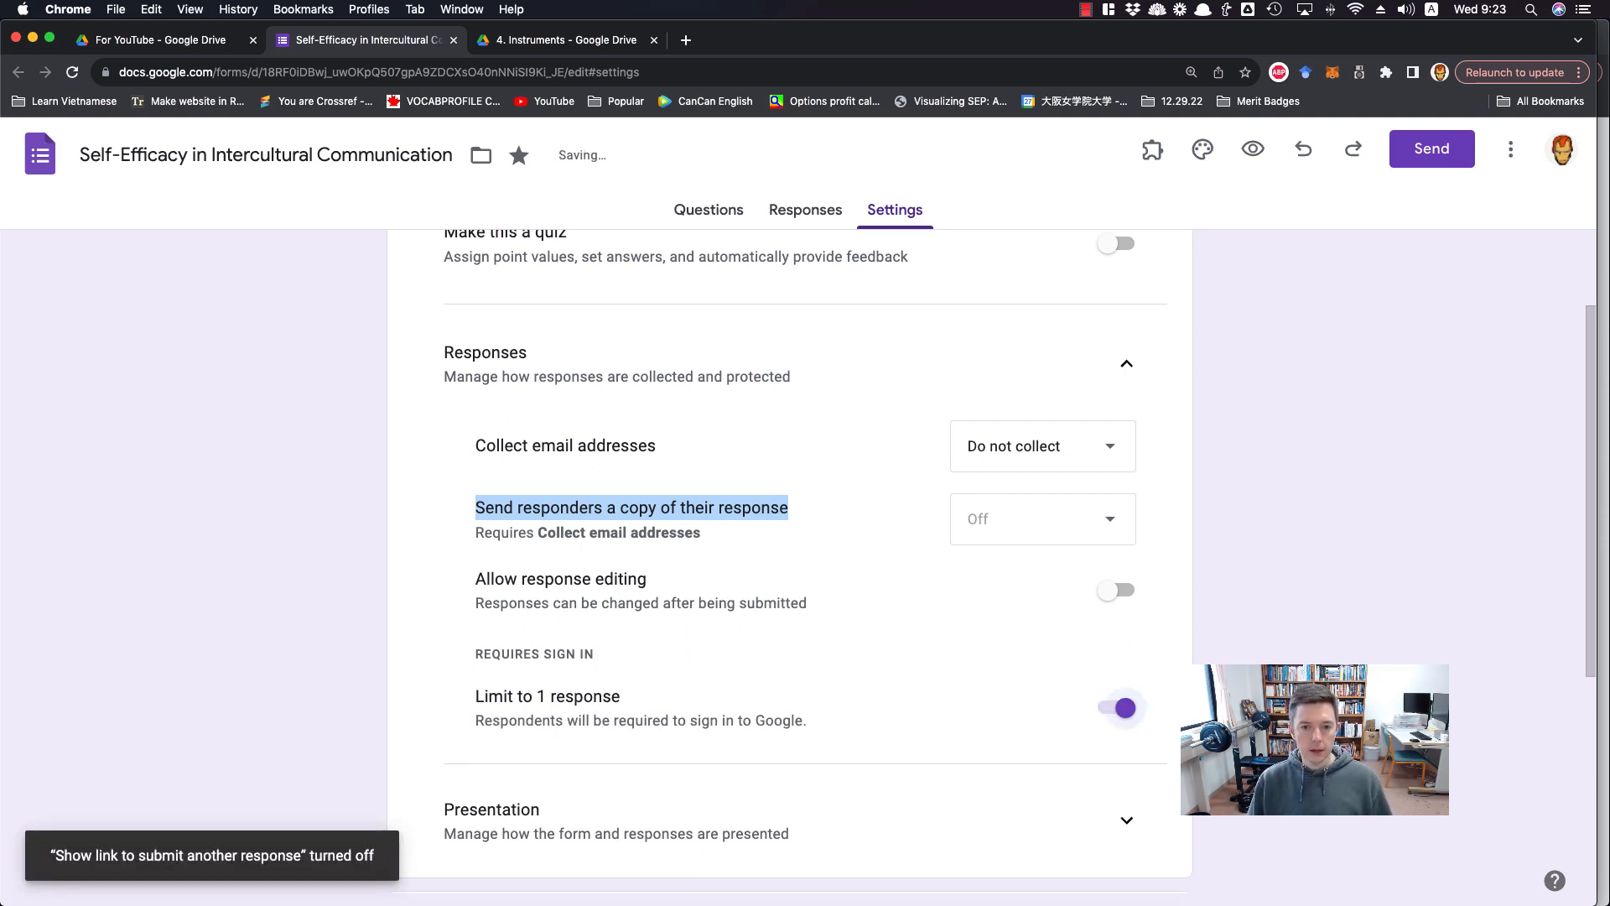
{"action": "left_click", "coordinate": [1208, 703]}
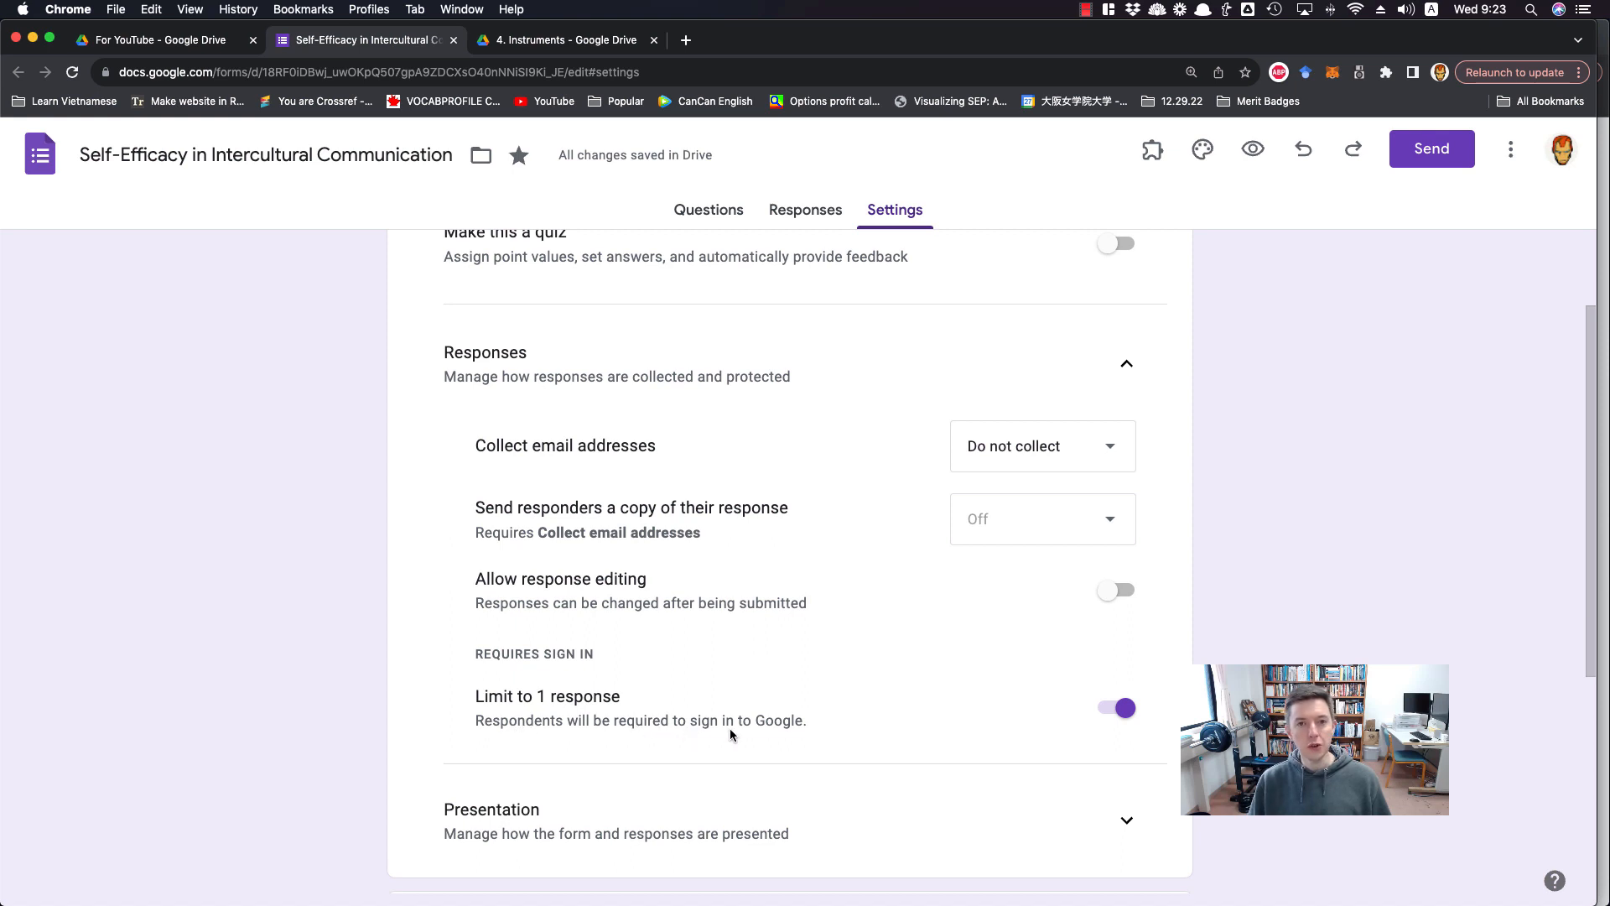
{"action": "left_click", "coordinate": [1123, 710]}
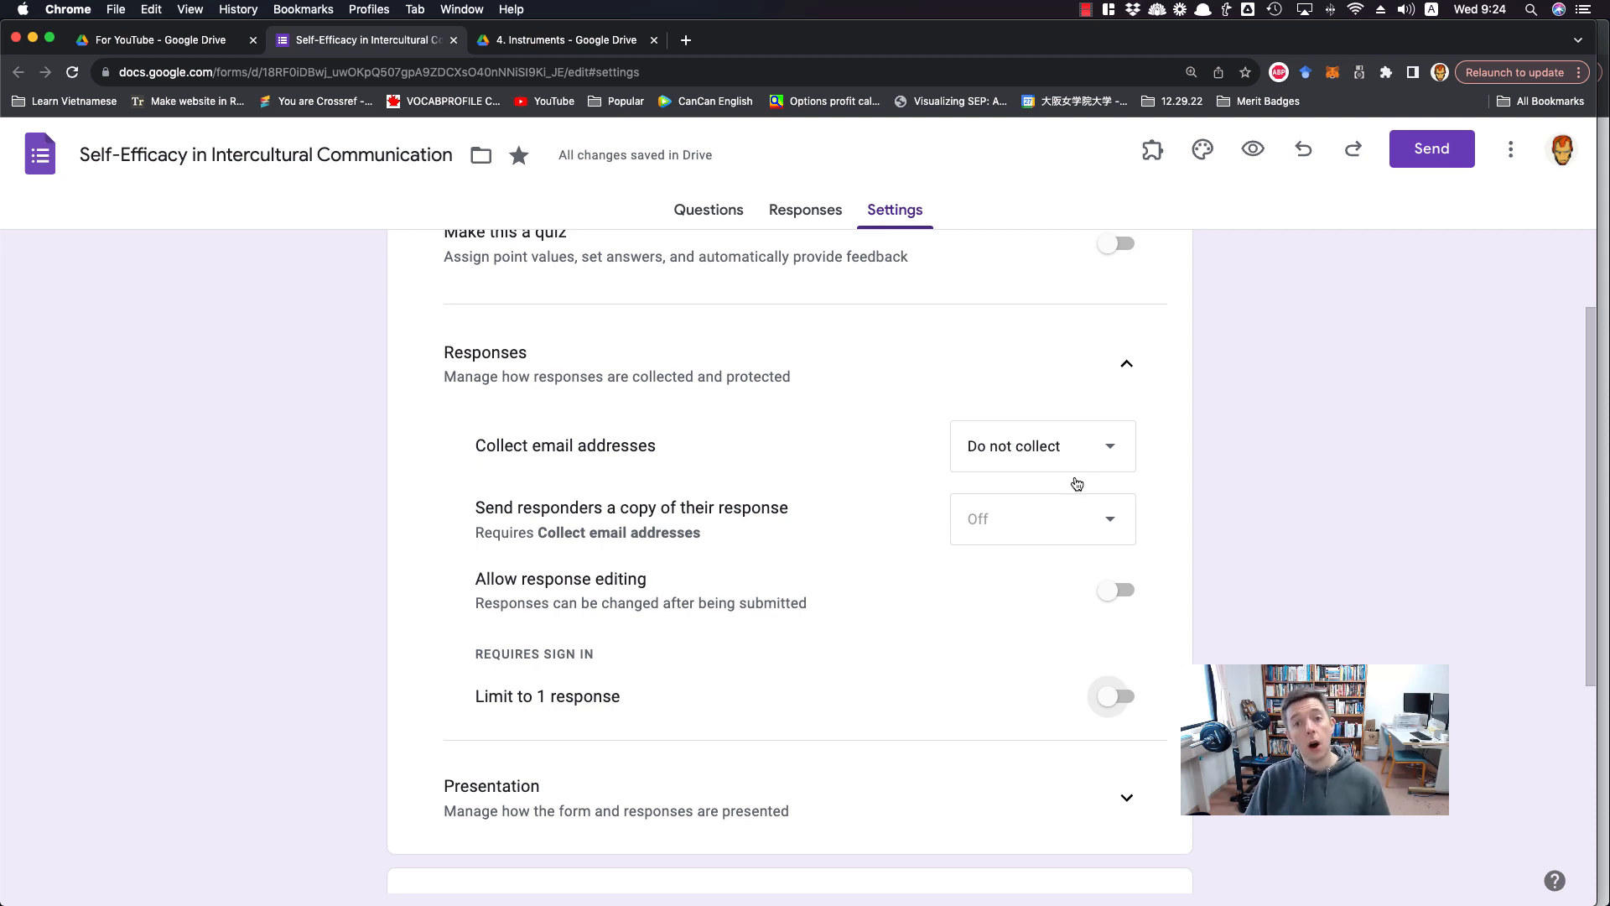
{"action": "left_click", "coordinate": [1127, 364]}
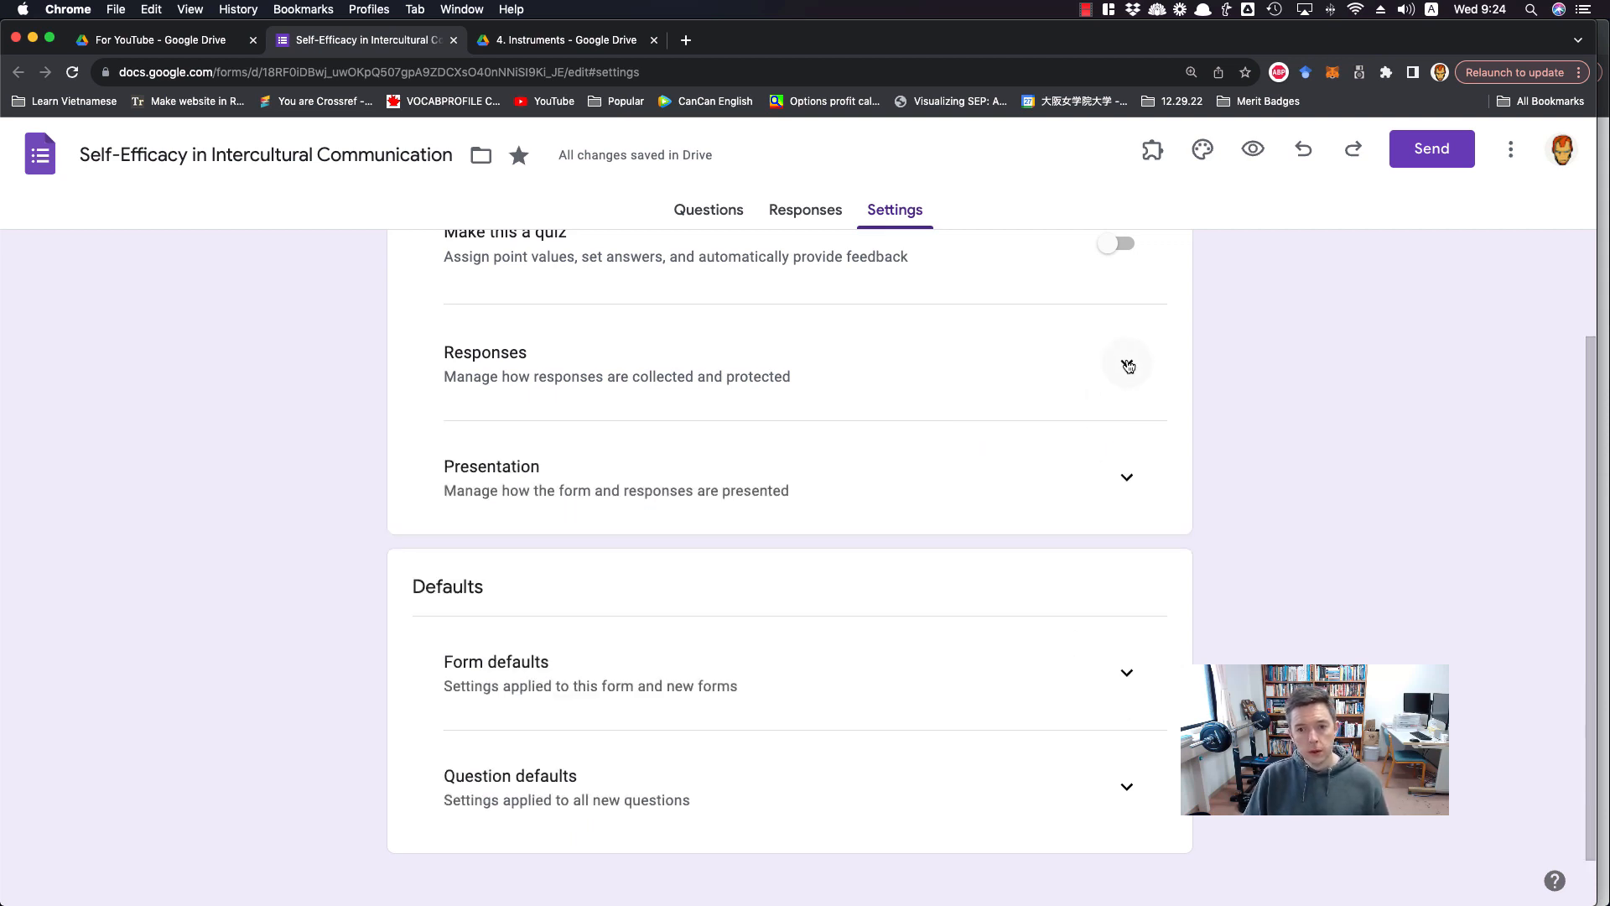
In the presentation settings, begin the confirmation message with "Thank you for taking the time to complete my survey. If you have"
{"action": "left_click", "coordinate": [1127, 477]}
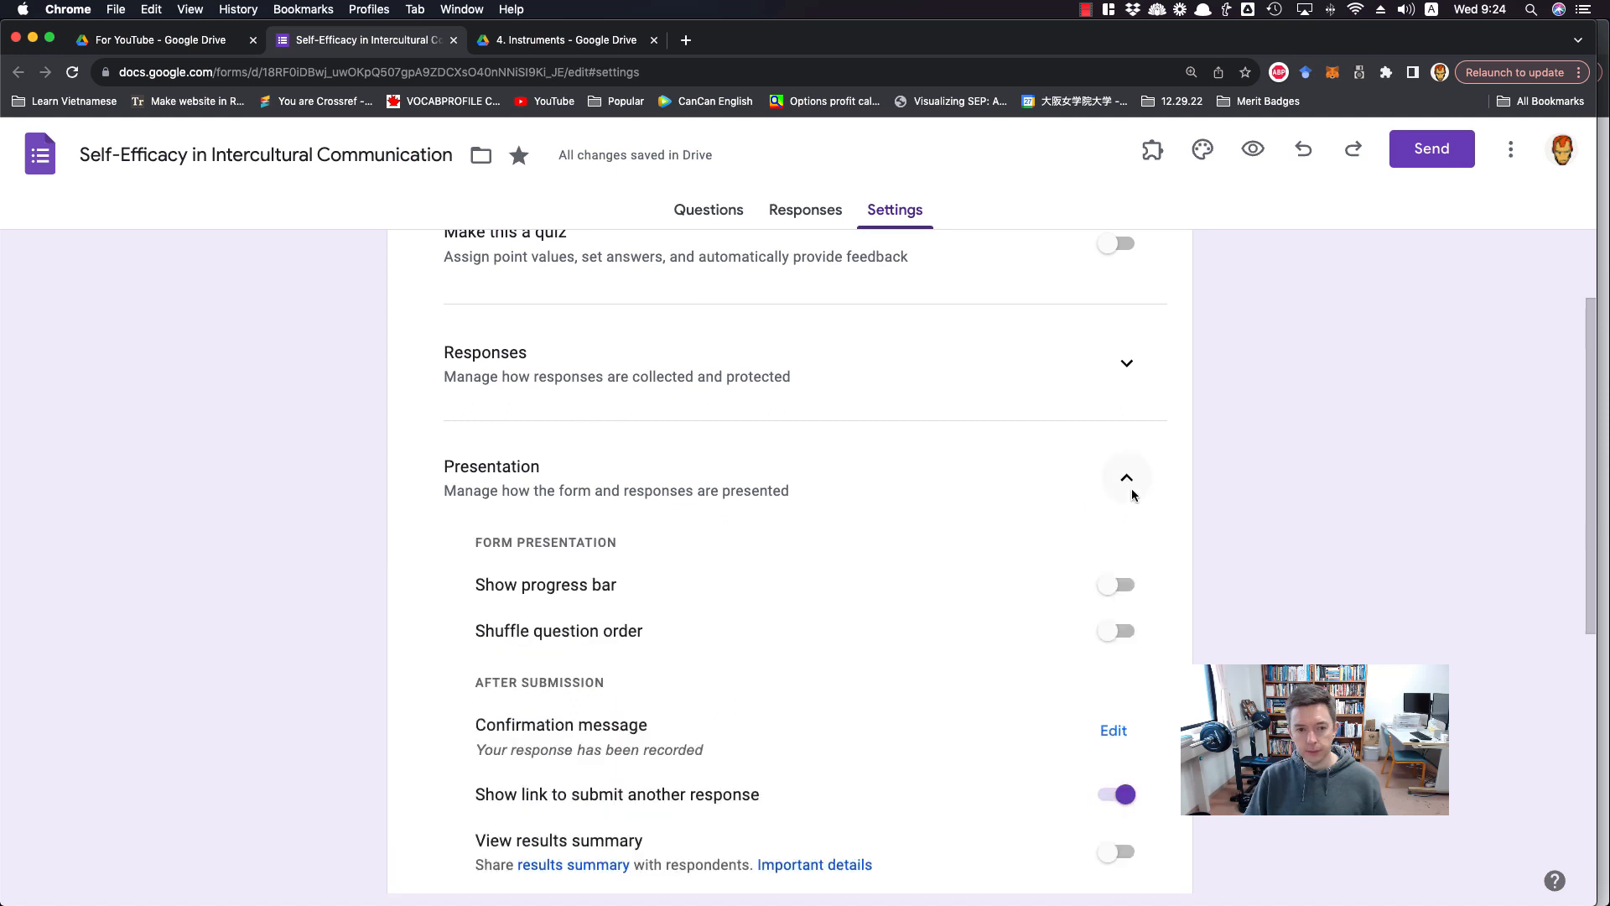
{"action": "scroll", "coordinate": [1150, 672], "scroll_direction": "up", "scroll_amount": 2}
{"action": "scroll", "coordinate": [1151, 673], "scroll_direction": "down", "scroll_amount": 3}
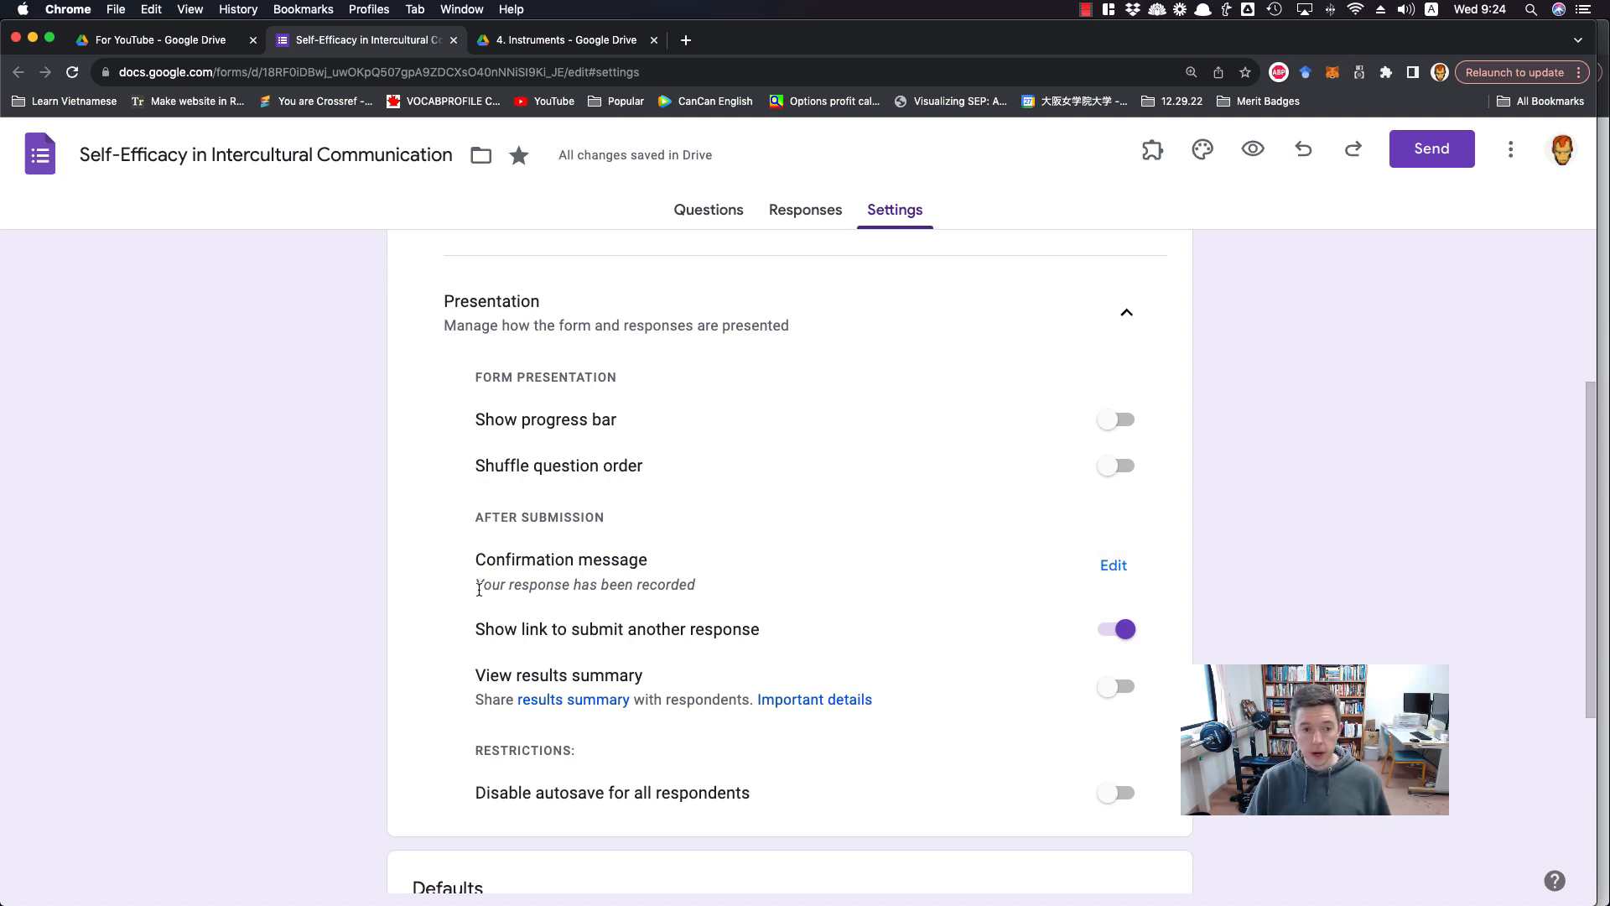
{"action": "left_click_drag", "start_coordinate": [476, 587], "coordinate": [703, 602]}
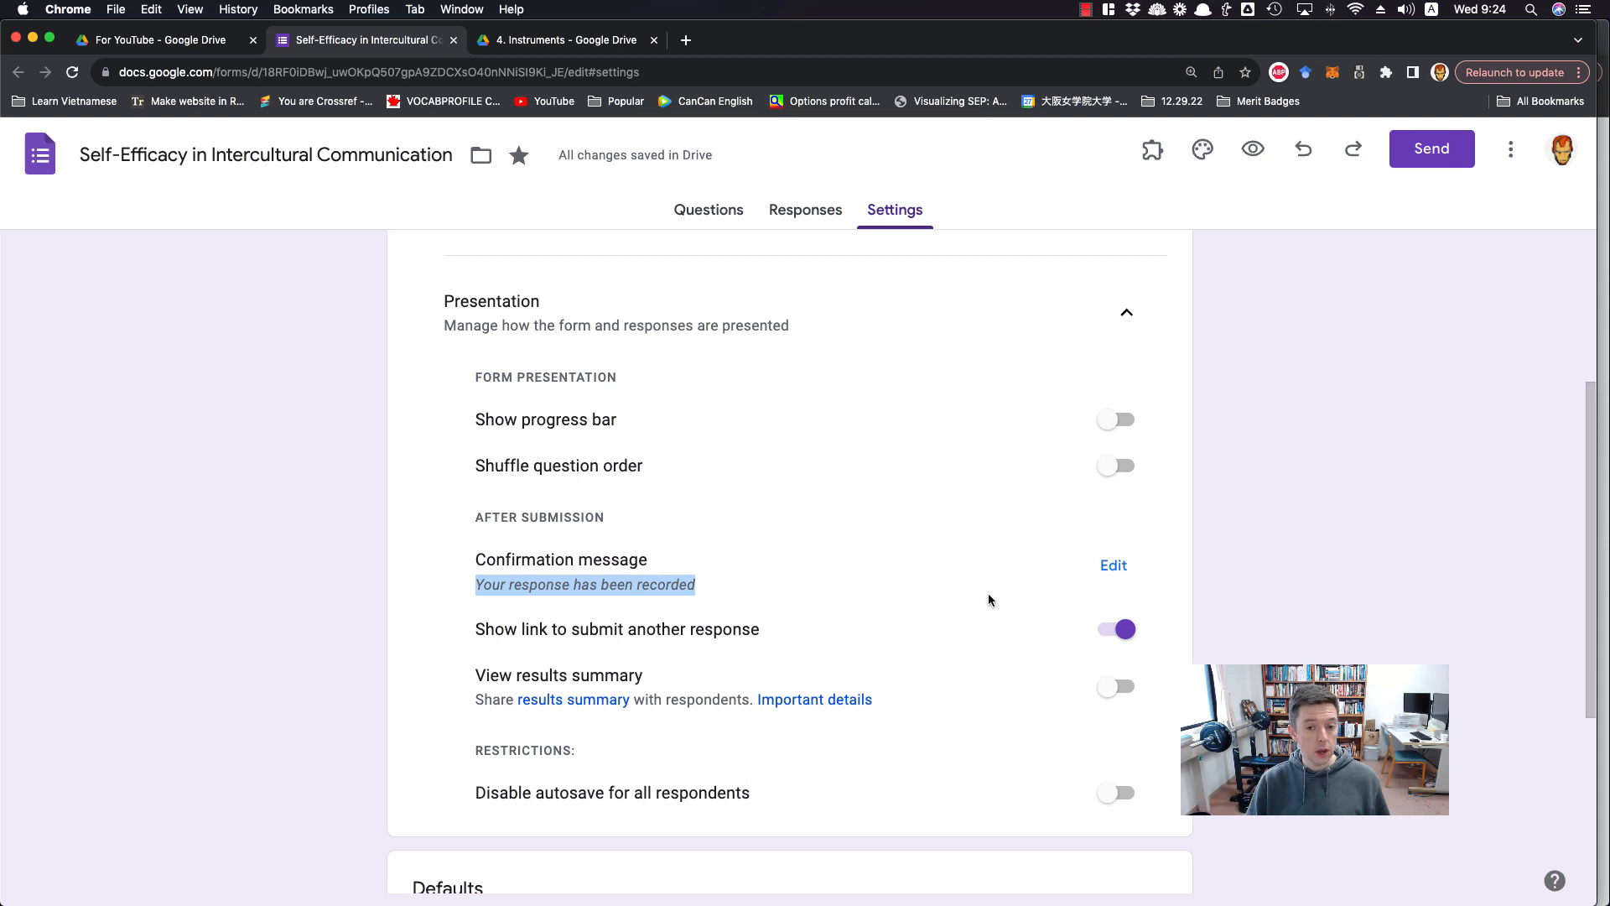
{"action": "left_click", "coordinate": [1112, 572]}
{"action": "left_click", "coordinate": [713, 573]}
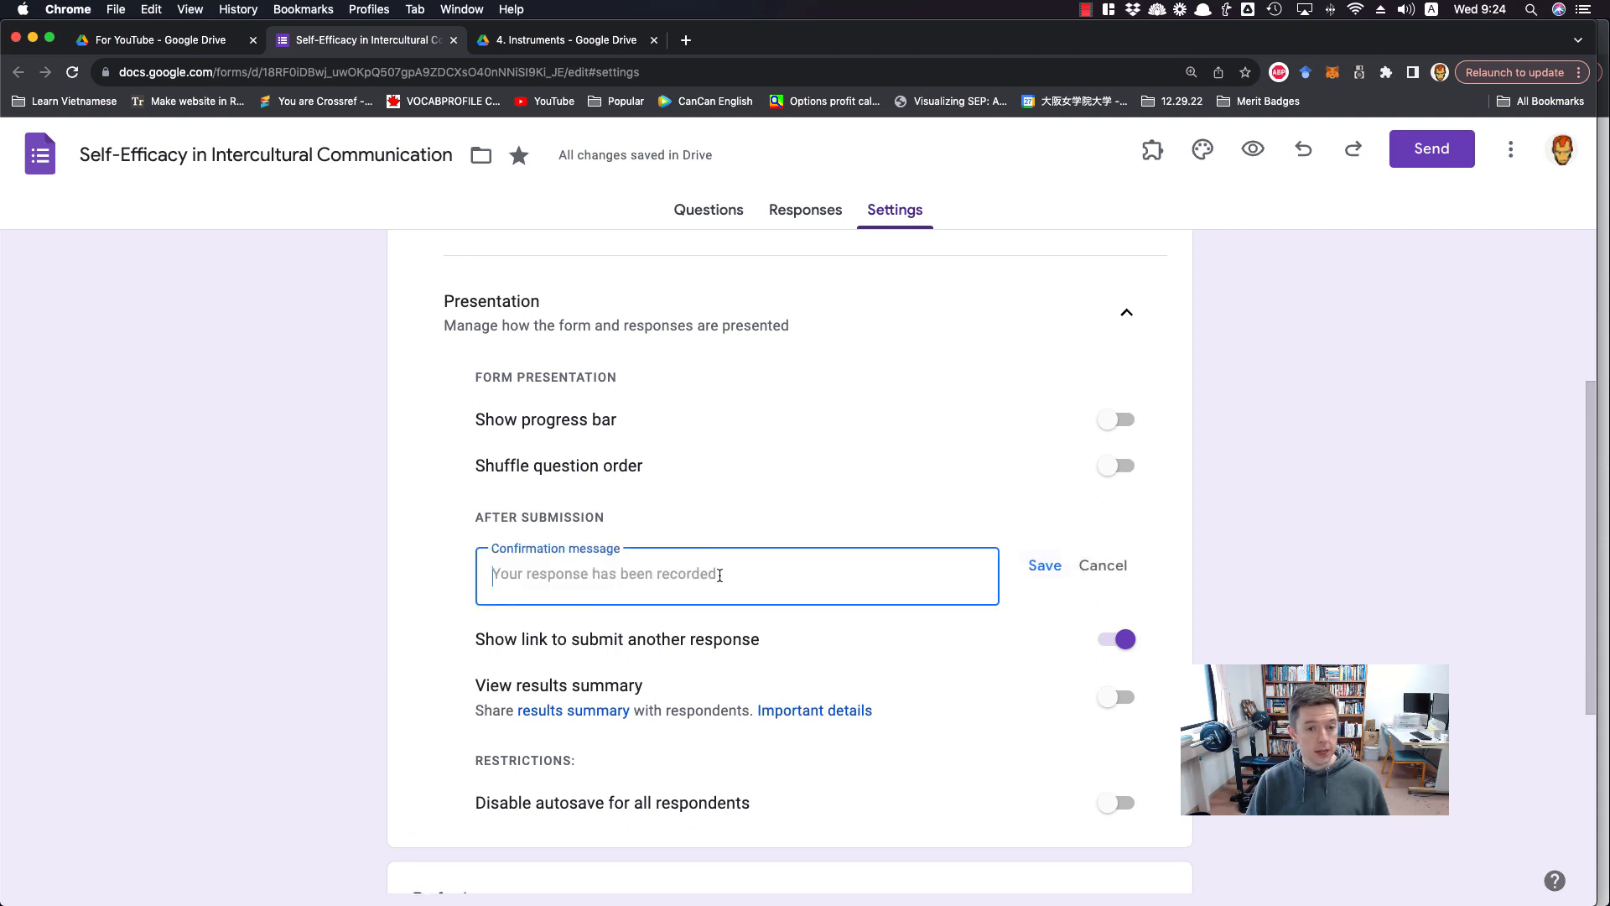
{"action": "type", "text": "Thank y"}
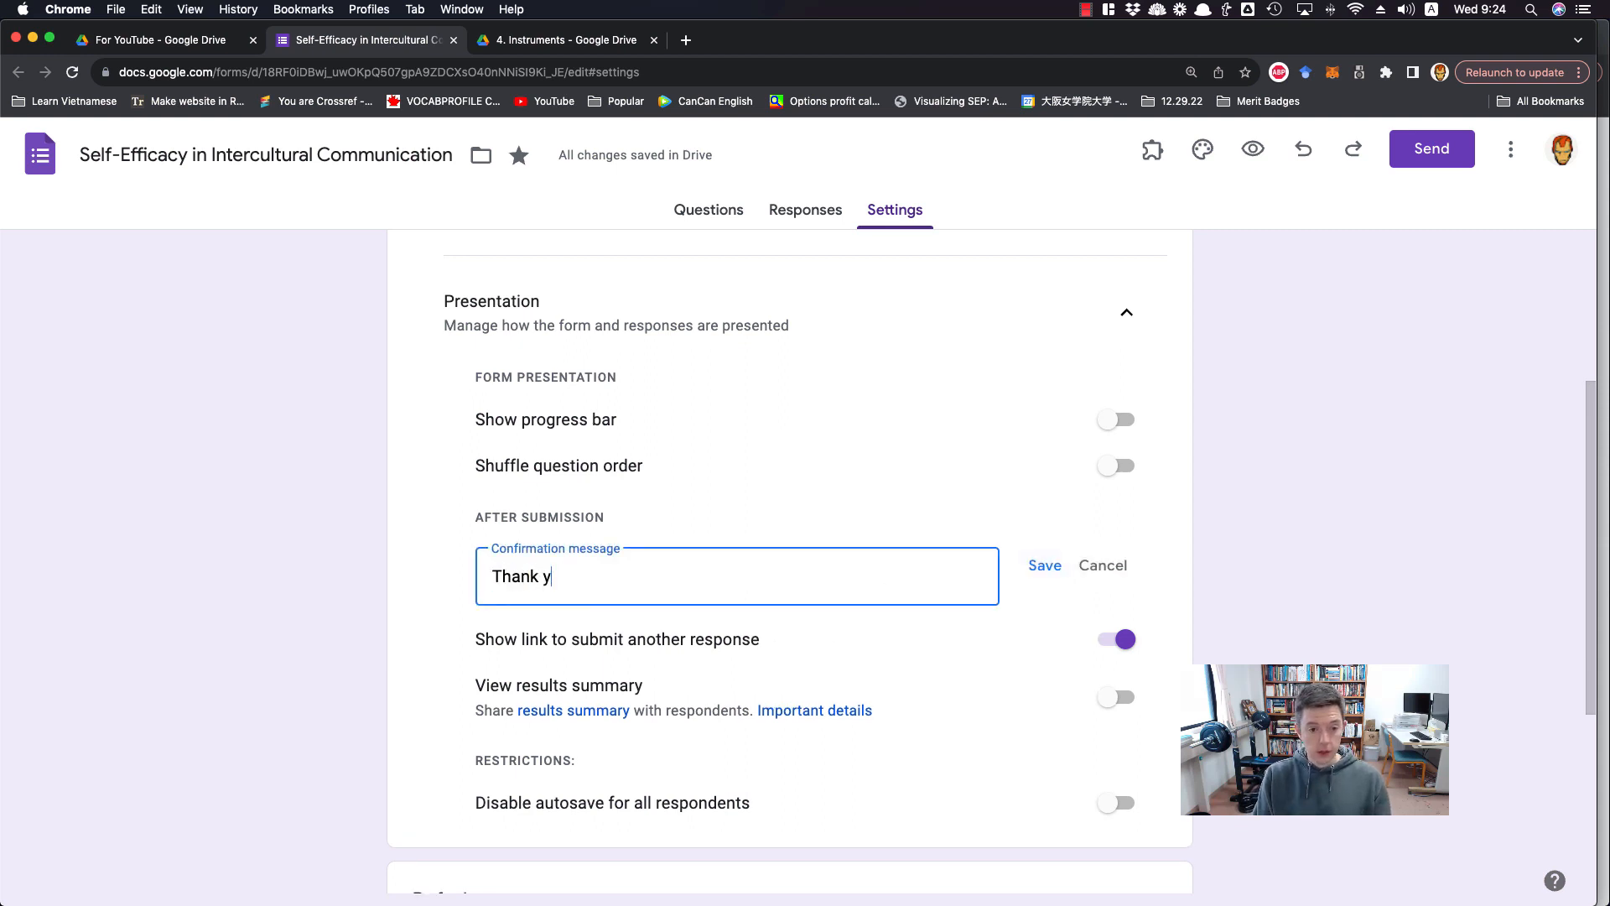
{"action": "type", "text": "ou for tak"}
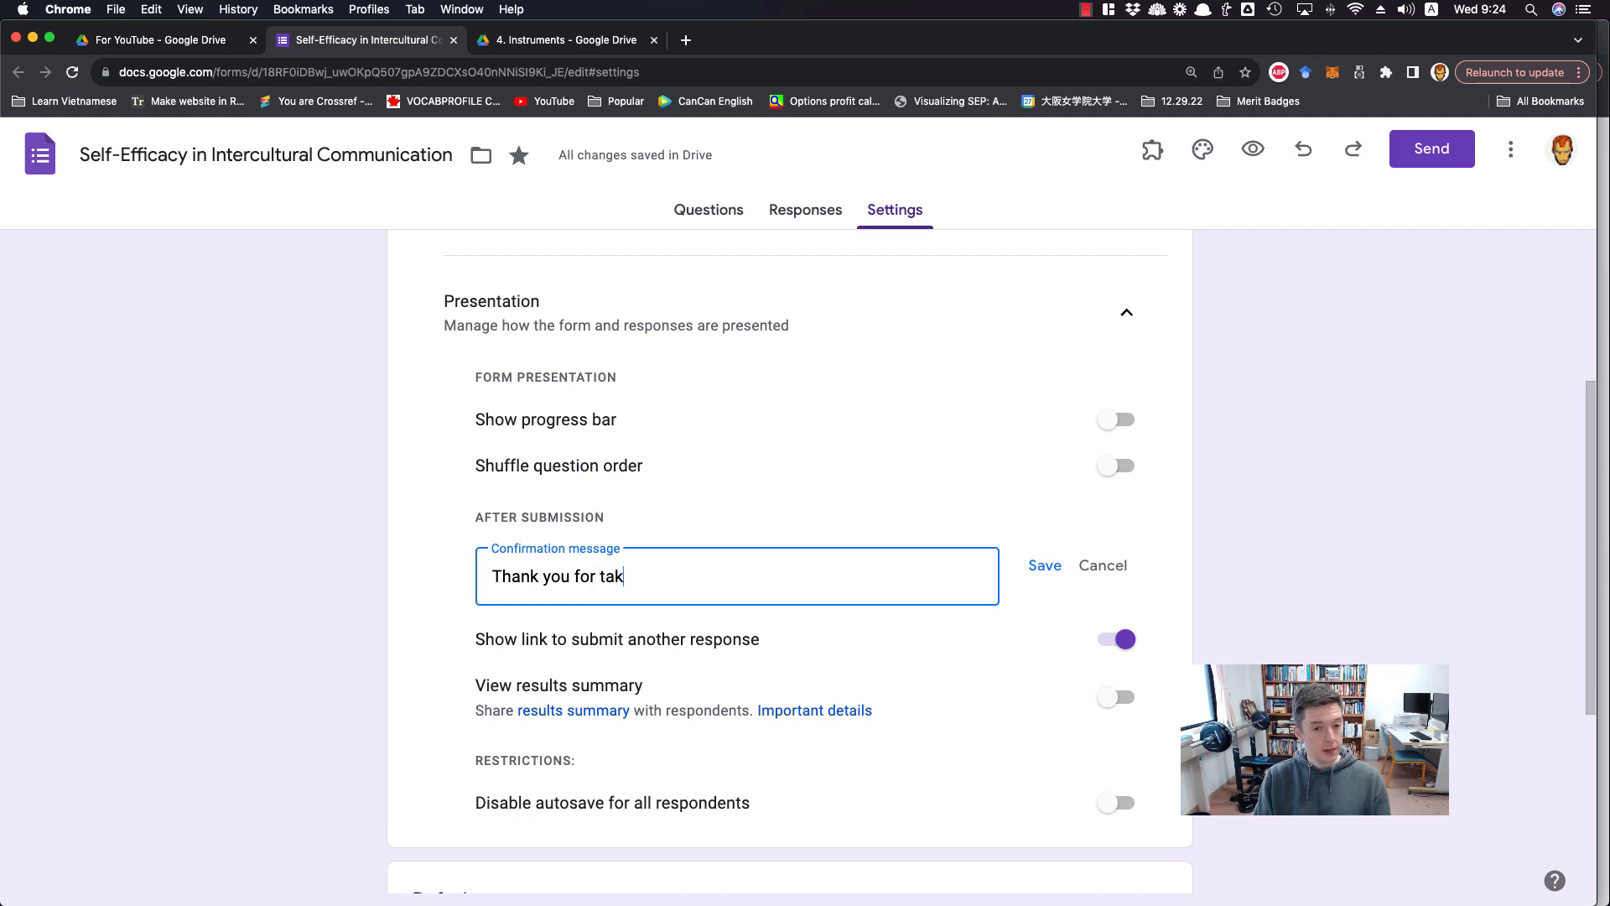
{"action": "type", "text": "ing the time to comple"}
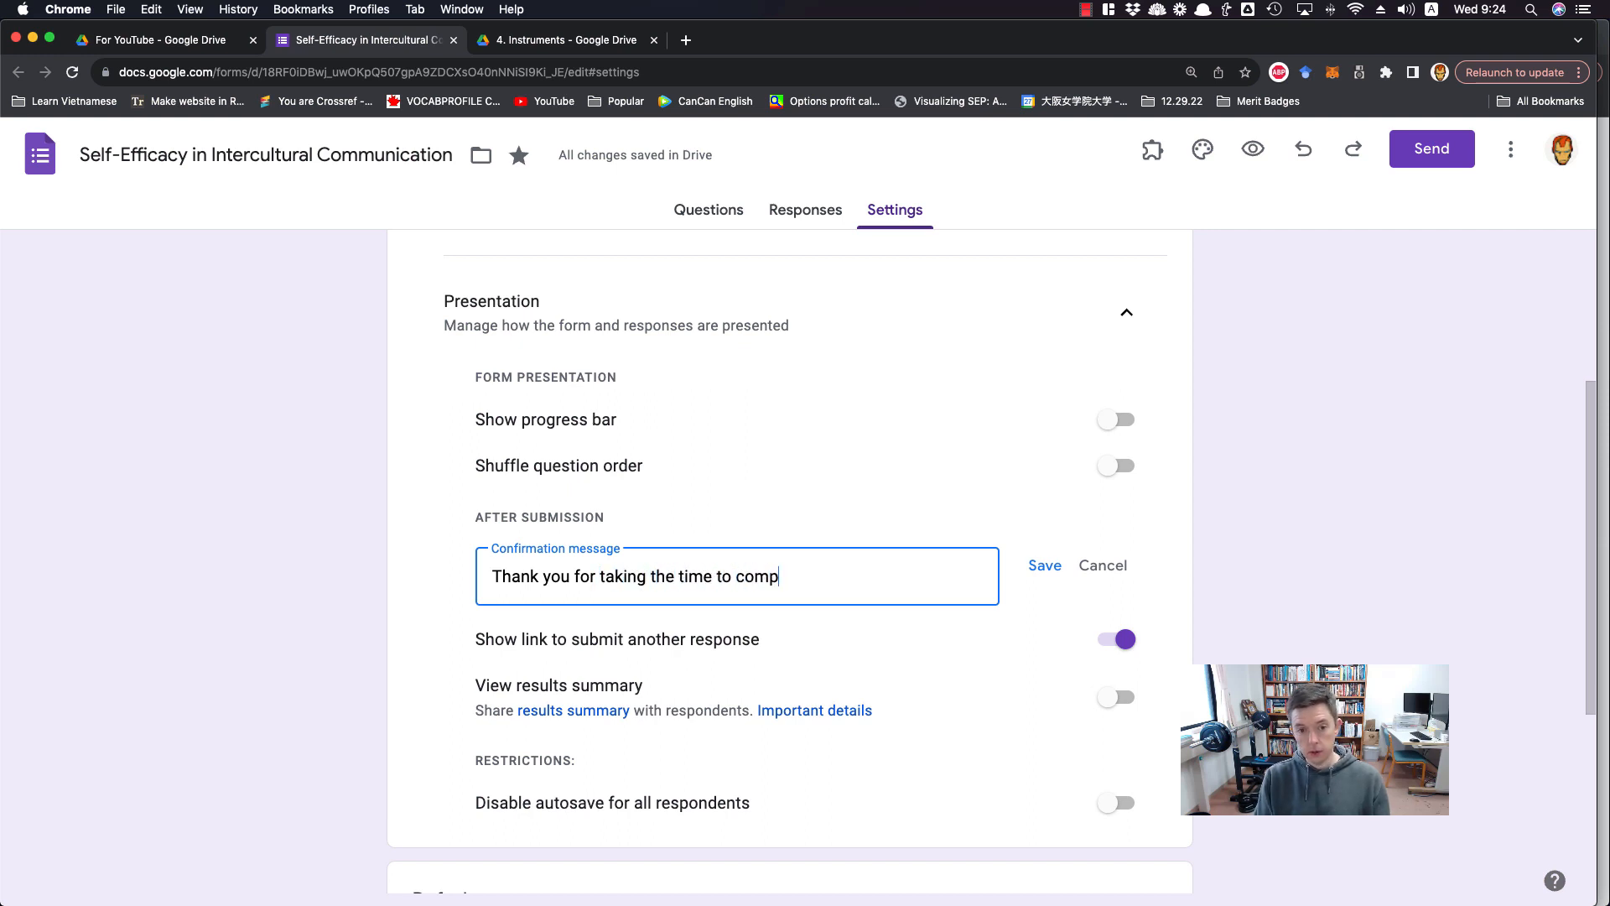
{"action": "key", "text": "BackSpace"}
{"action": "type", "text": "lete t"}
{"action": "key", "text": "BackSpace"}
{"action": "type", "text": "m"}
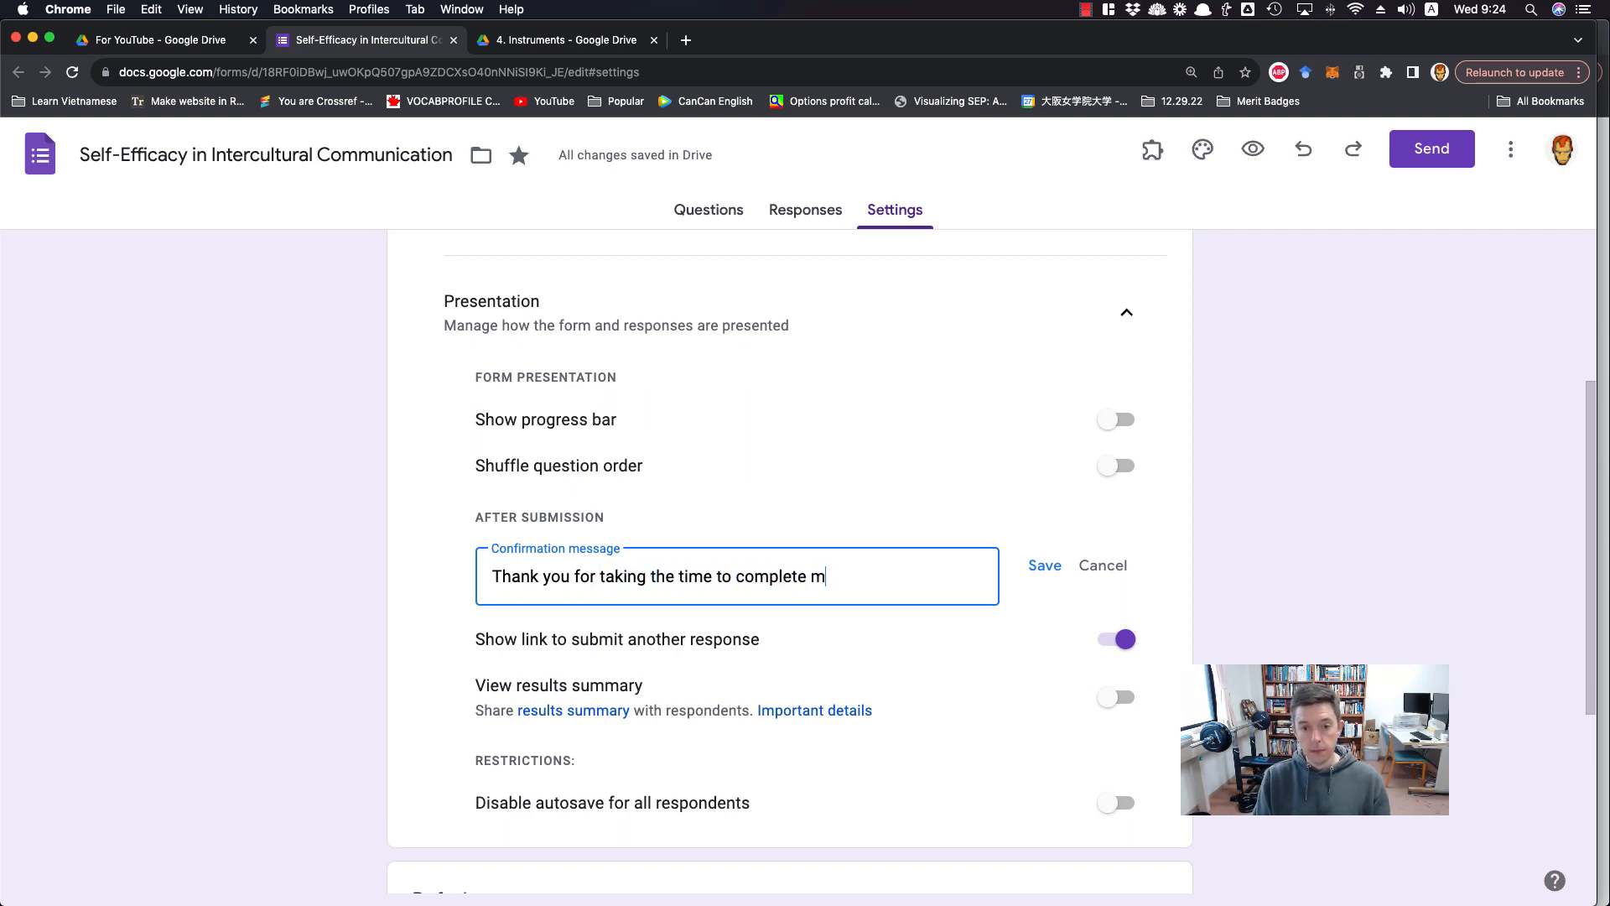
{"action": "type", "text": "y survey. If yo"}
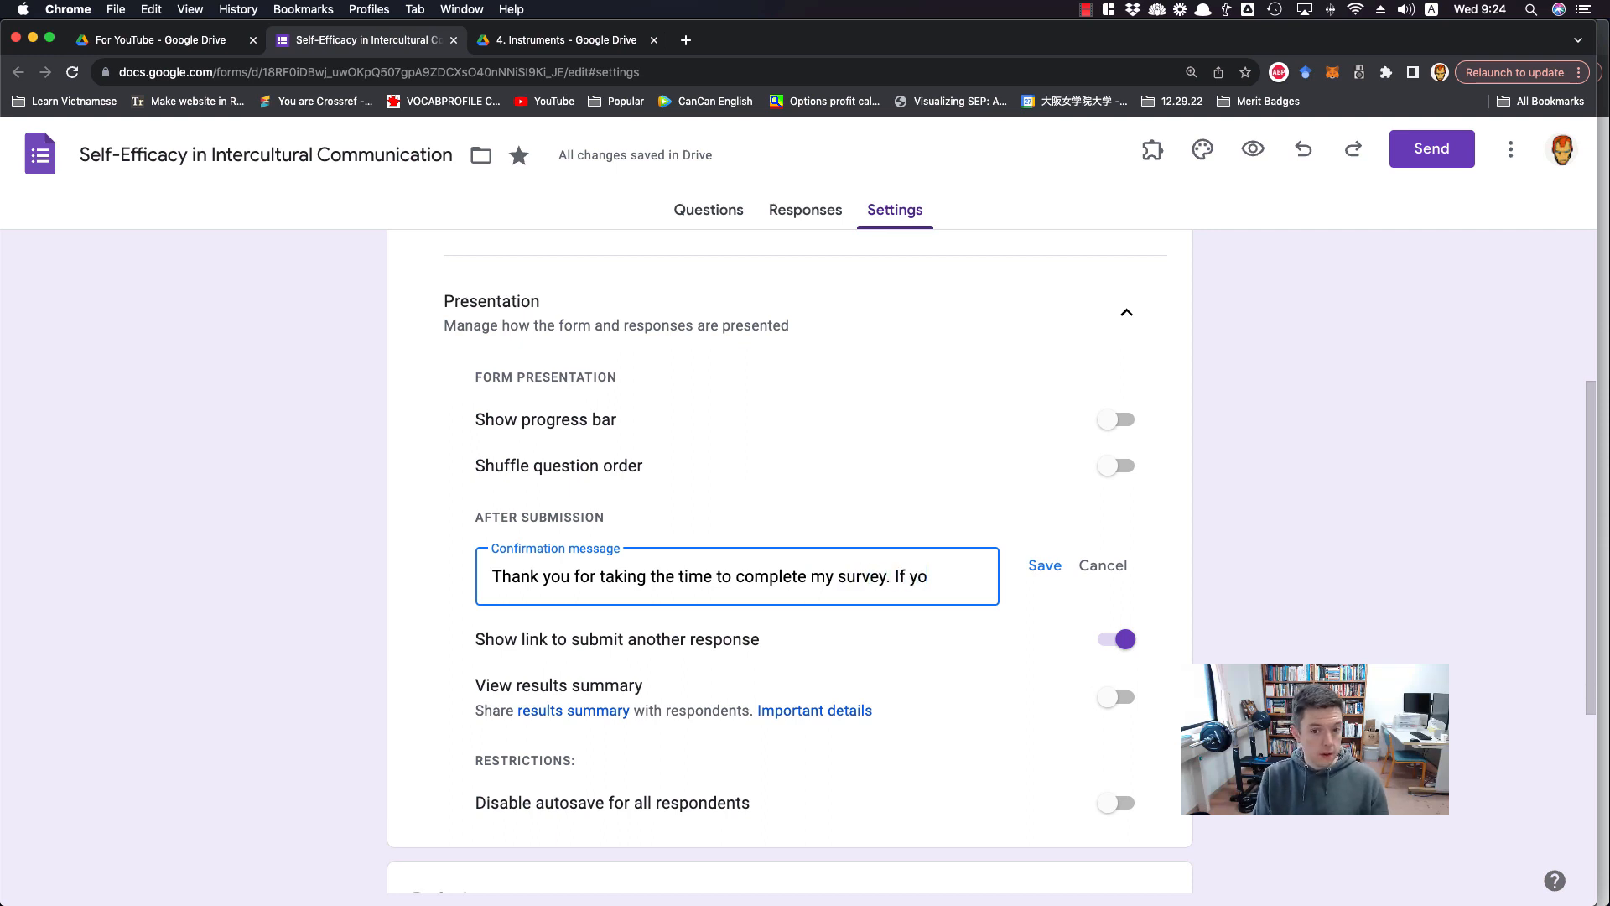
{"action": "type", "text": "u have any "}
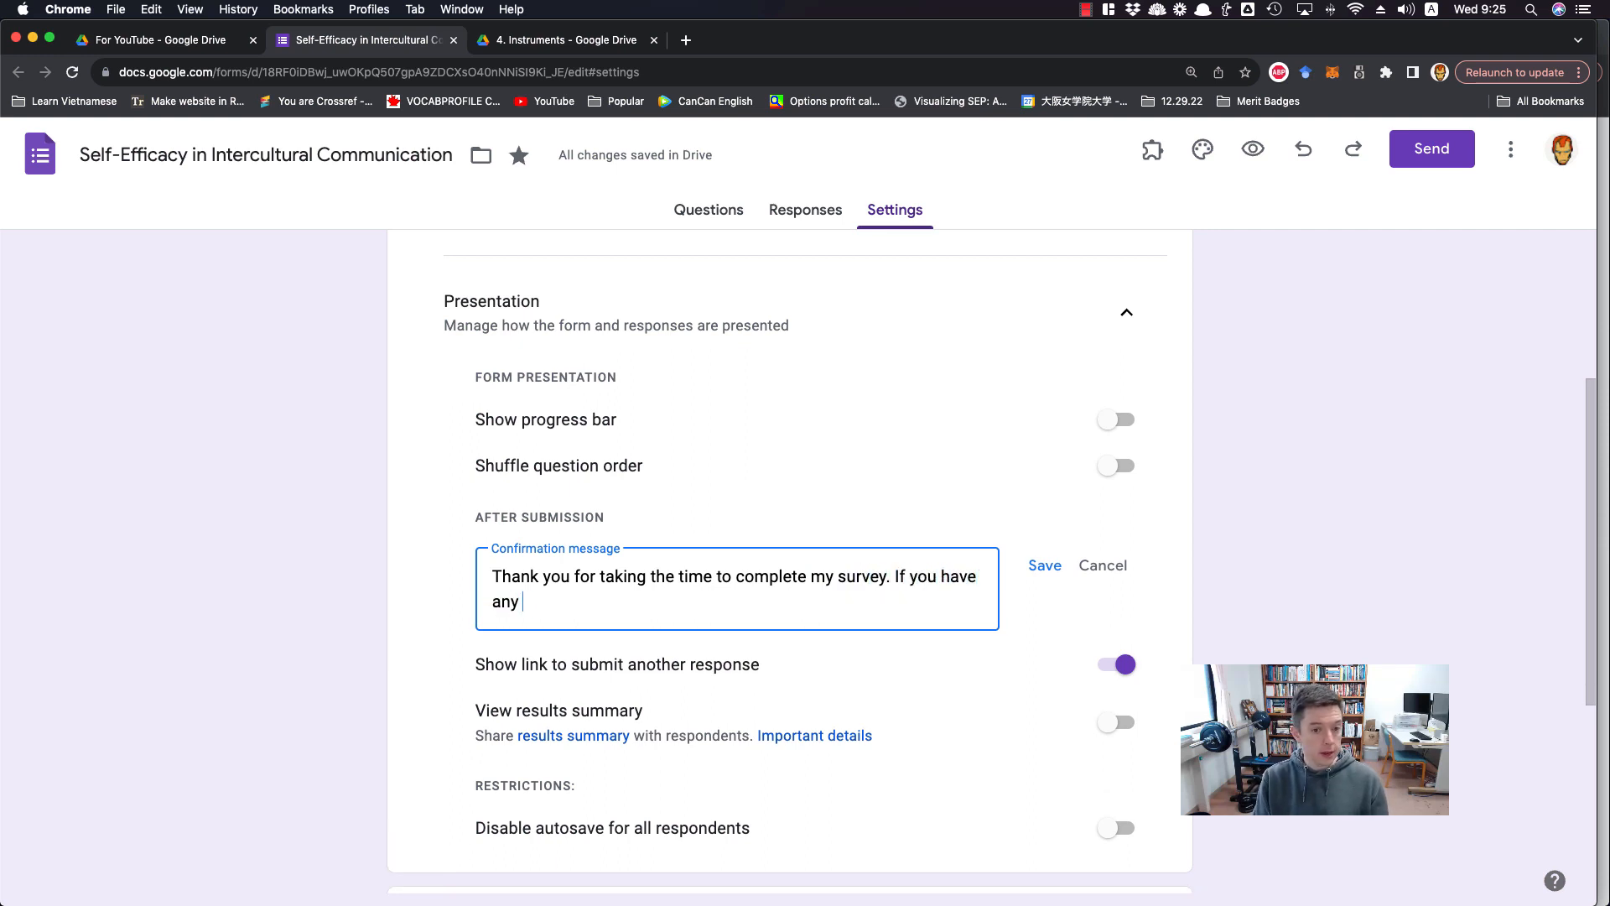
{"action": "type", "text": "questions or com"}
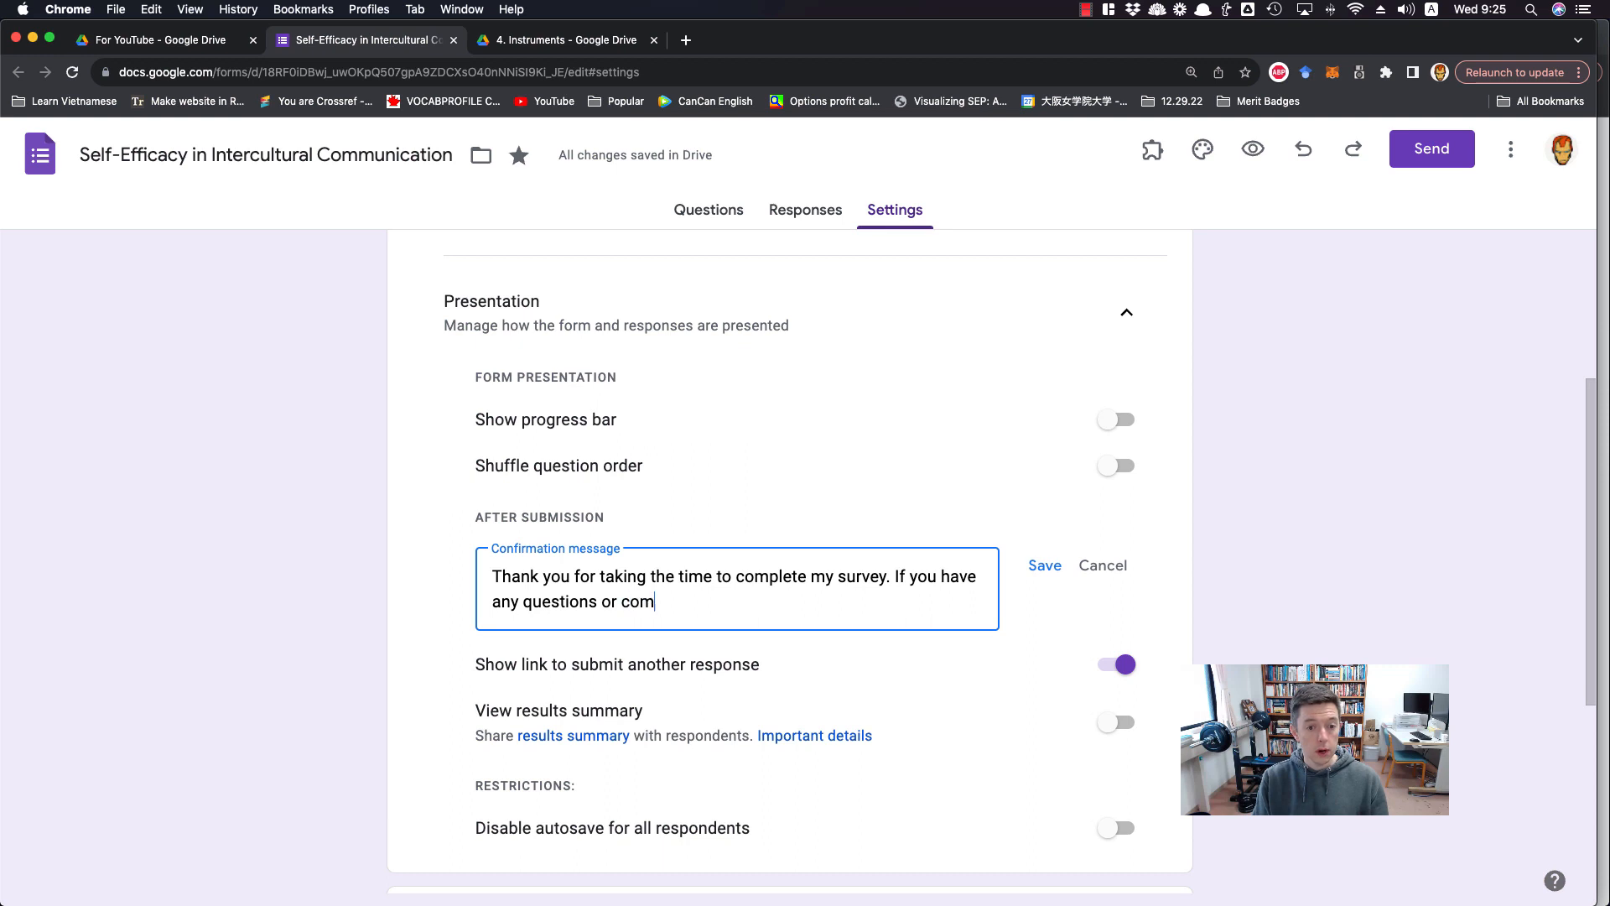
{"action": "type", "text": "ments please f"}
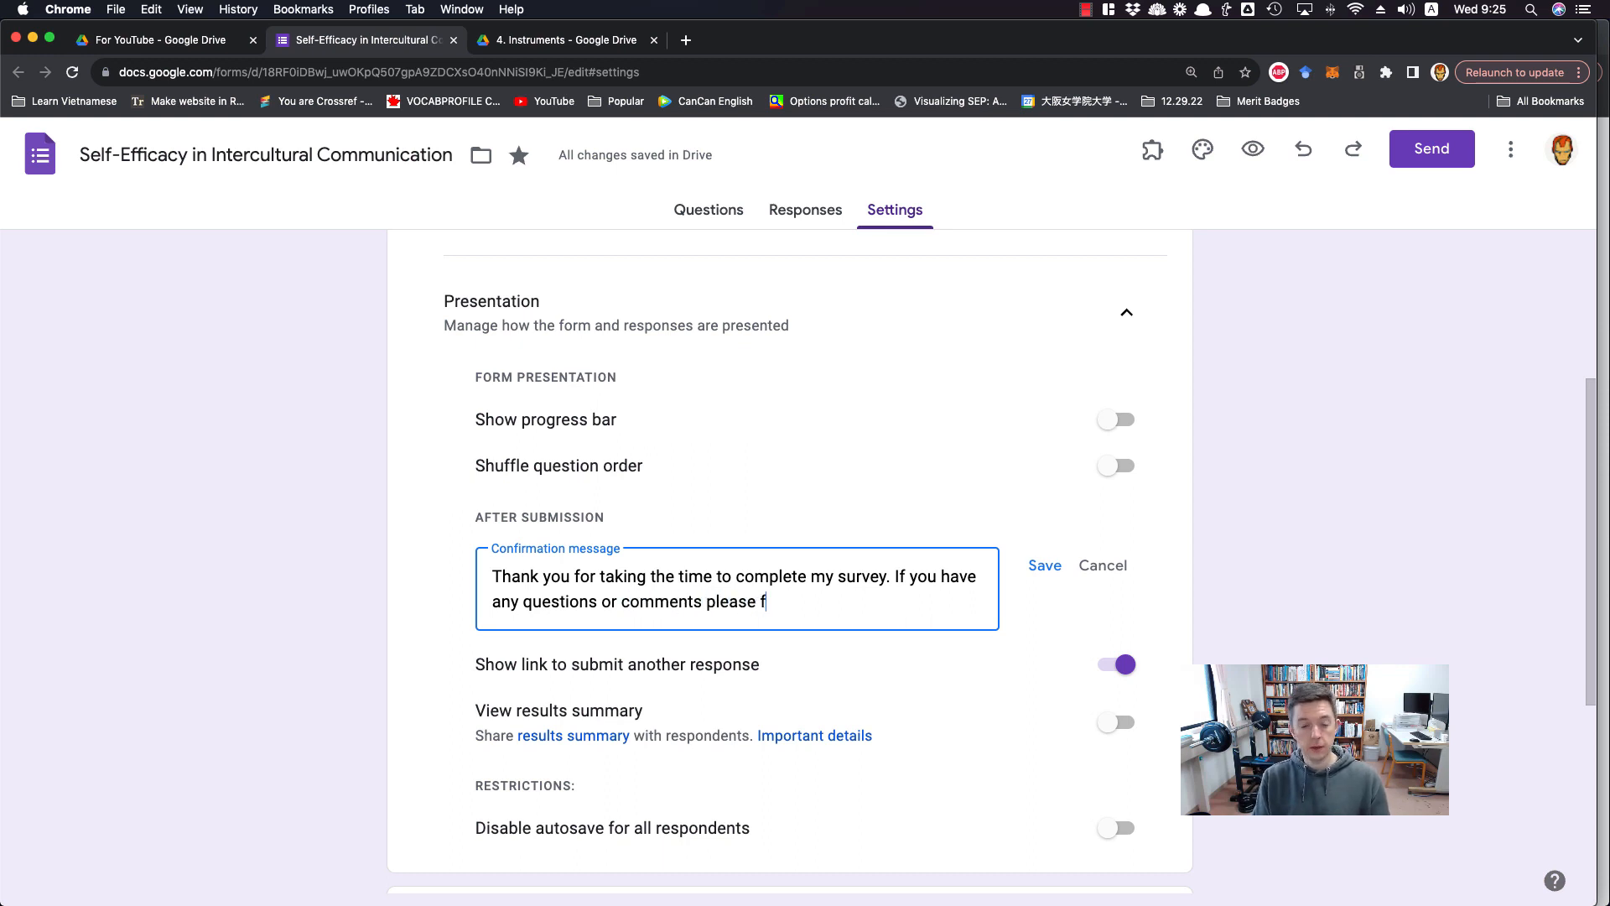
{"action": "type", "text": "eel free to contact me at"}
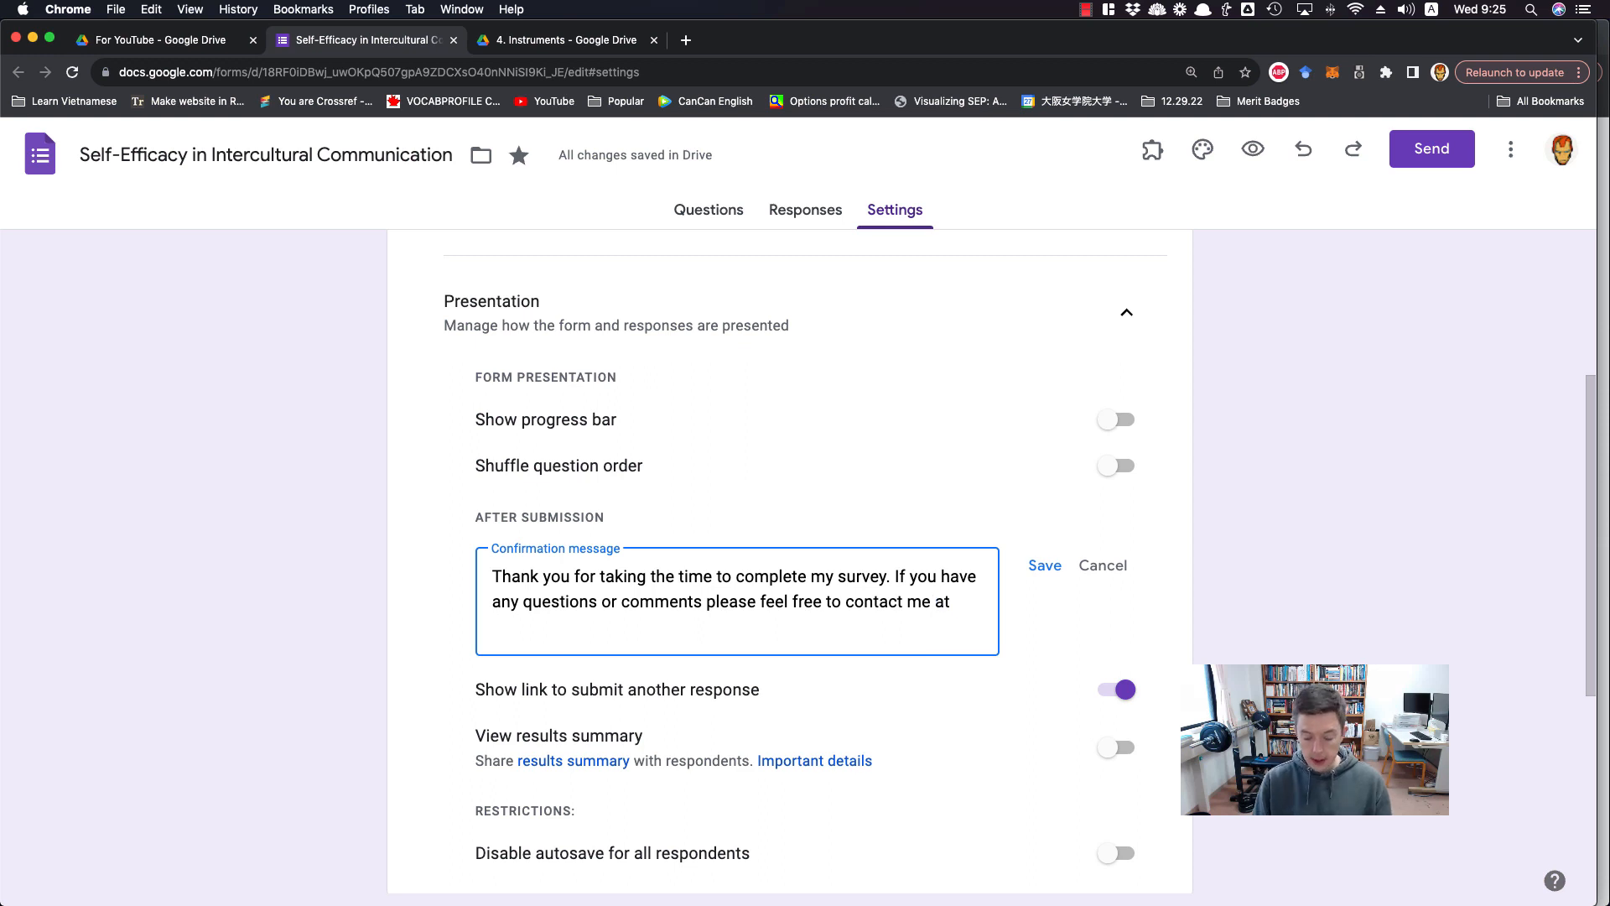
{"action": "type", "text": " {}"}
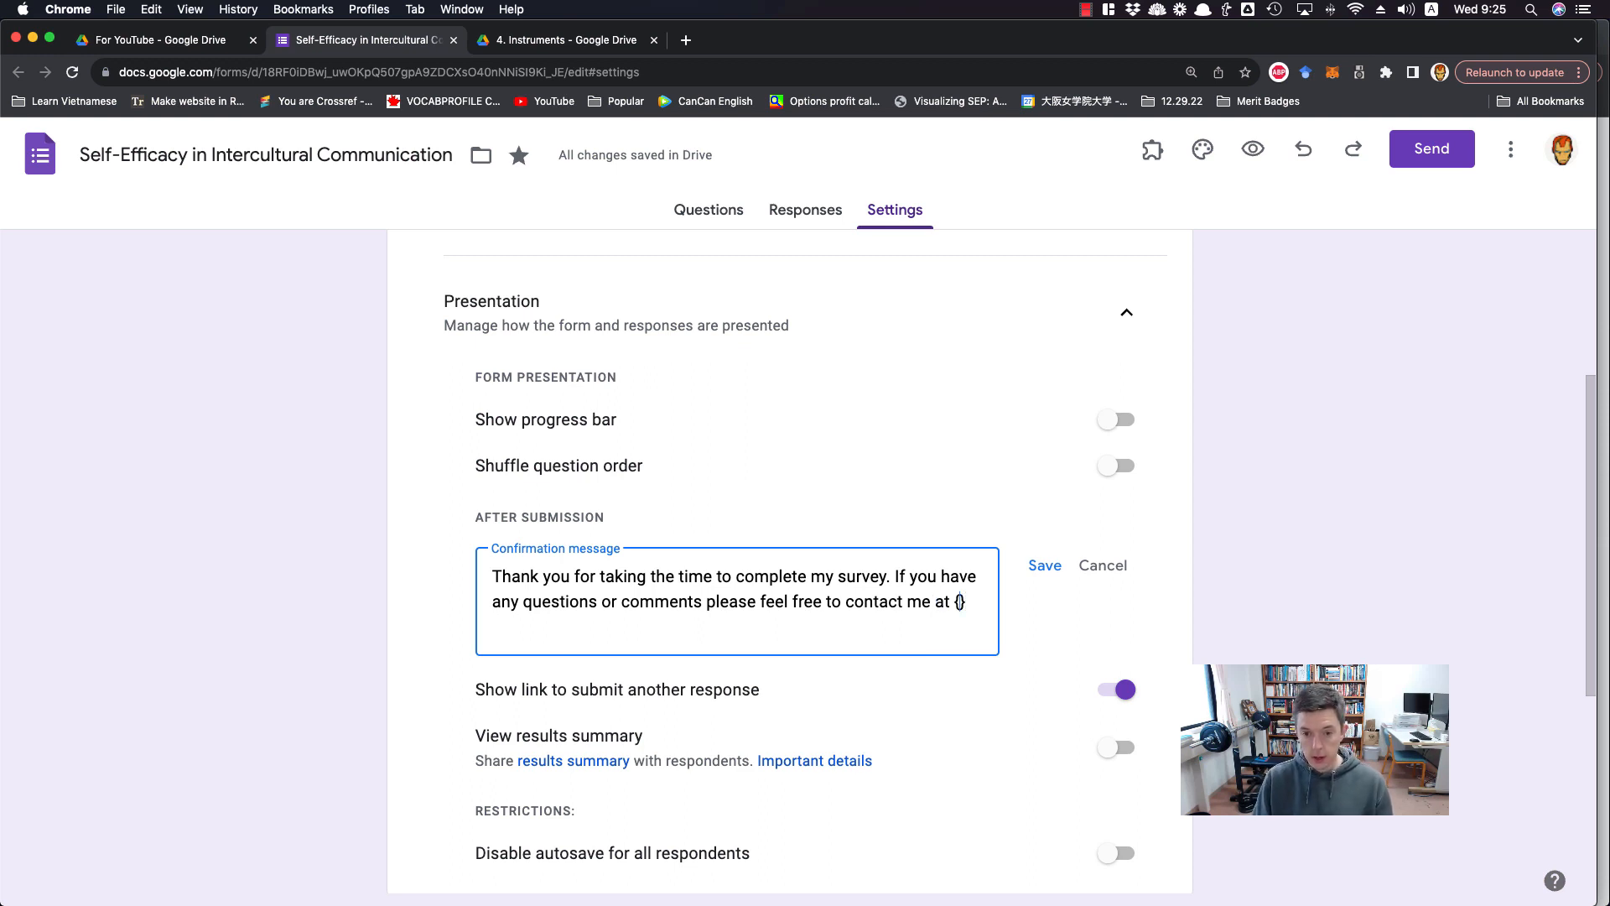
{"action": "type", "text": "email address"}
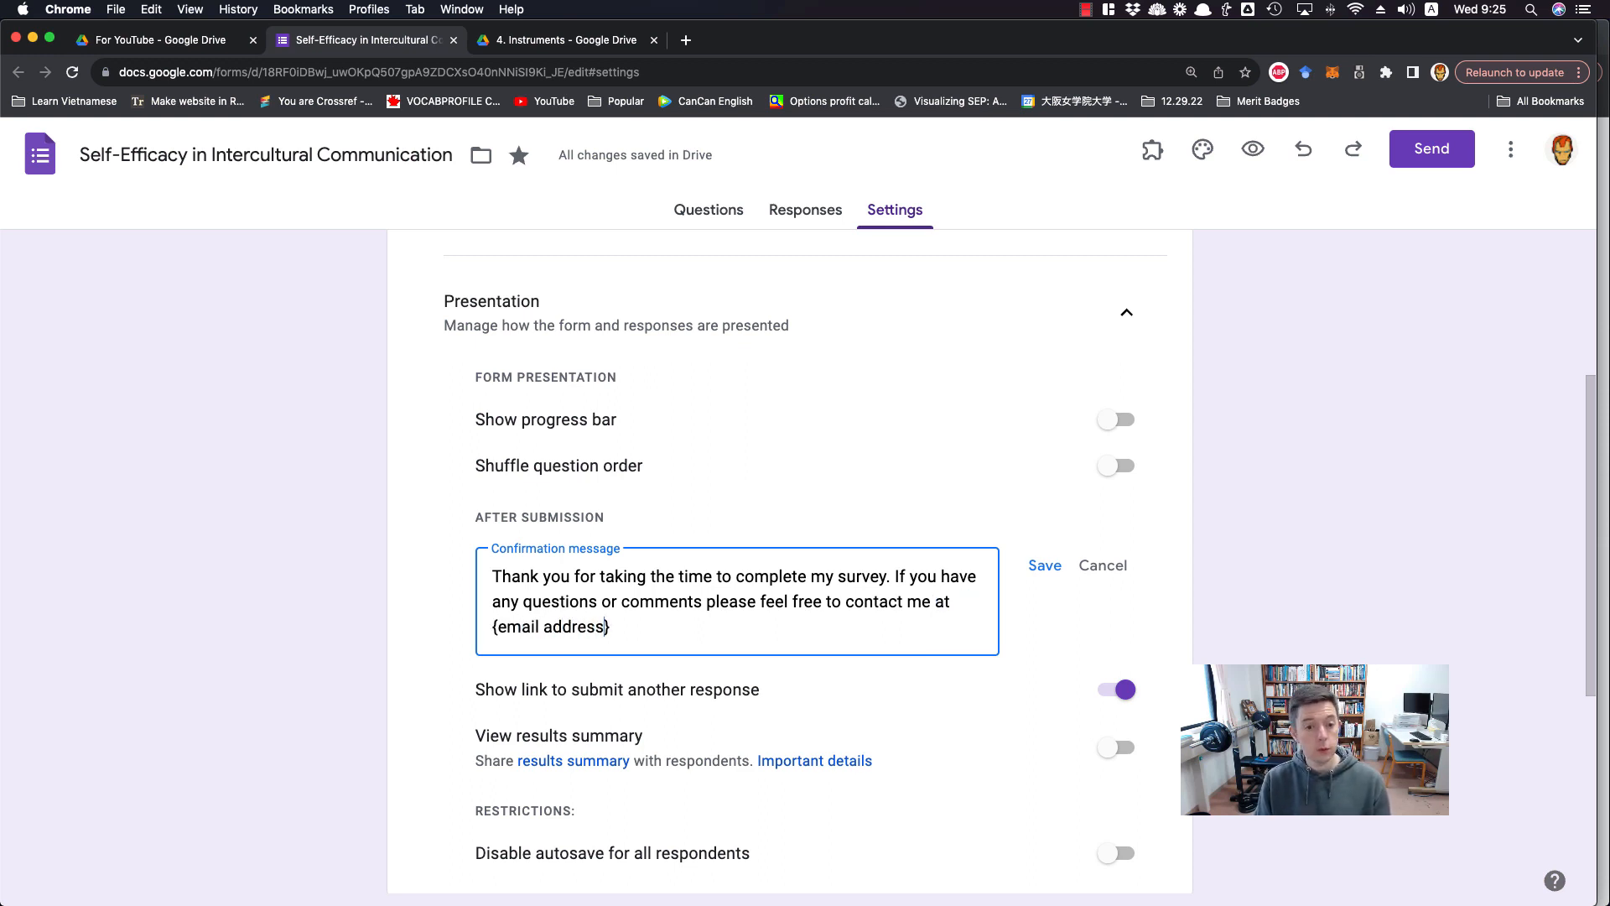
Complete the confirmation message with "any questions or comments please feel free to contact me at {email address}."
{"action": "left_click", "coordinate": [693, 629]}
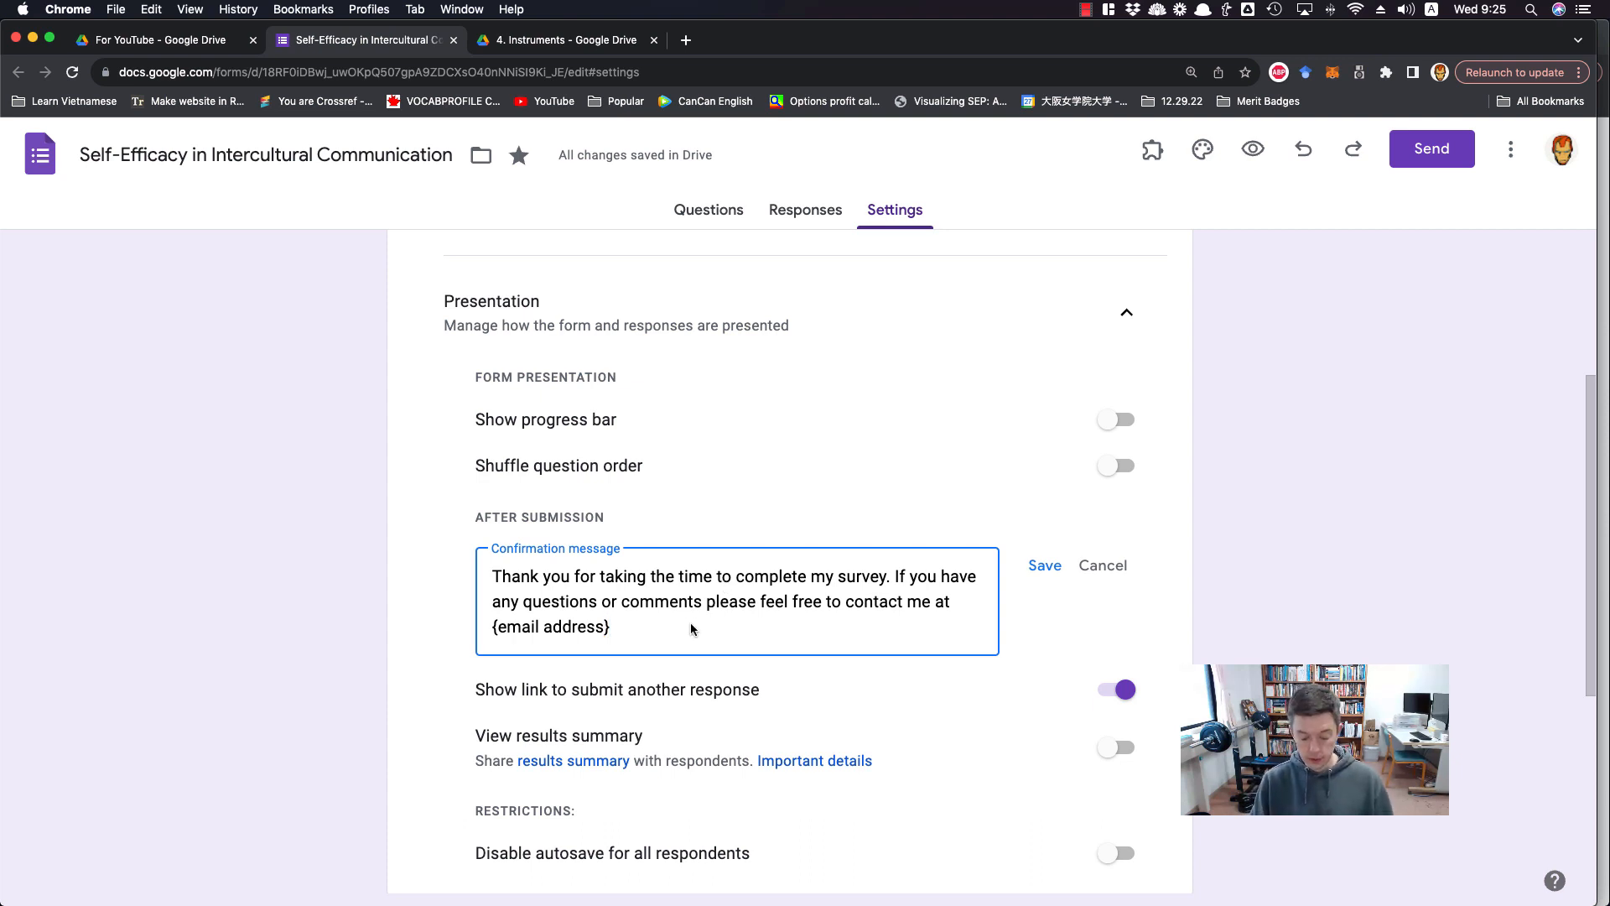
{"action": "type", "text": "."}
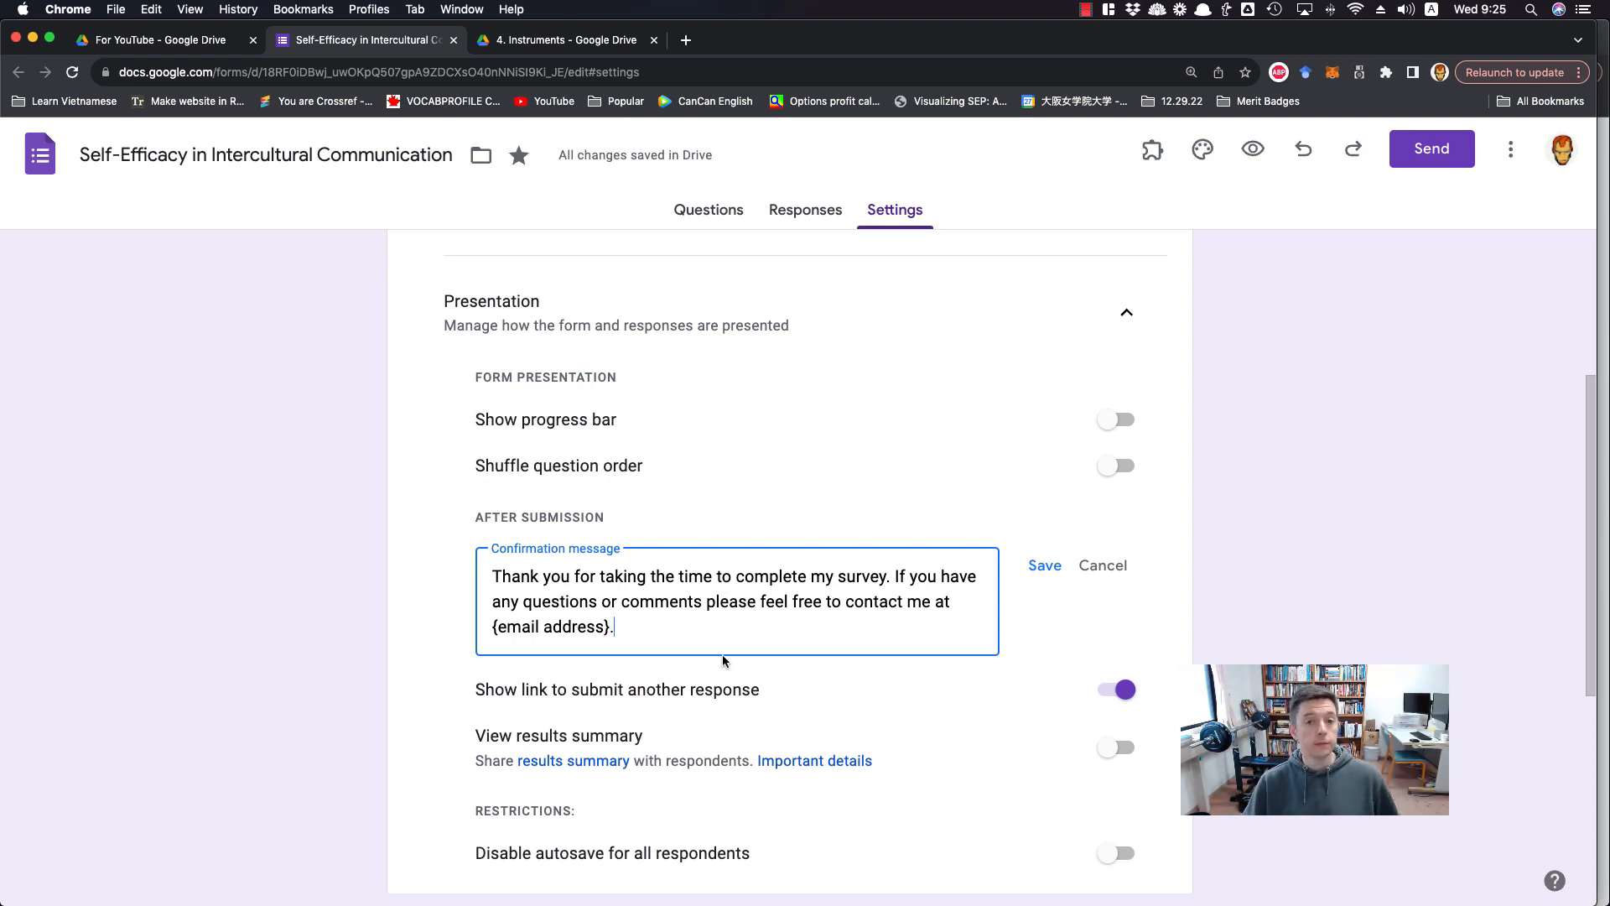
{"action": "left_click", "coordinate": [265, 667]}
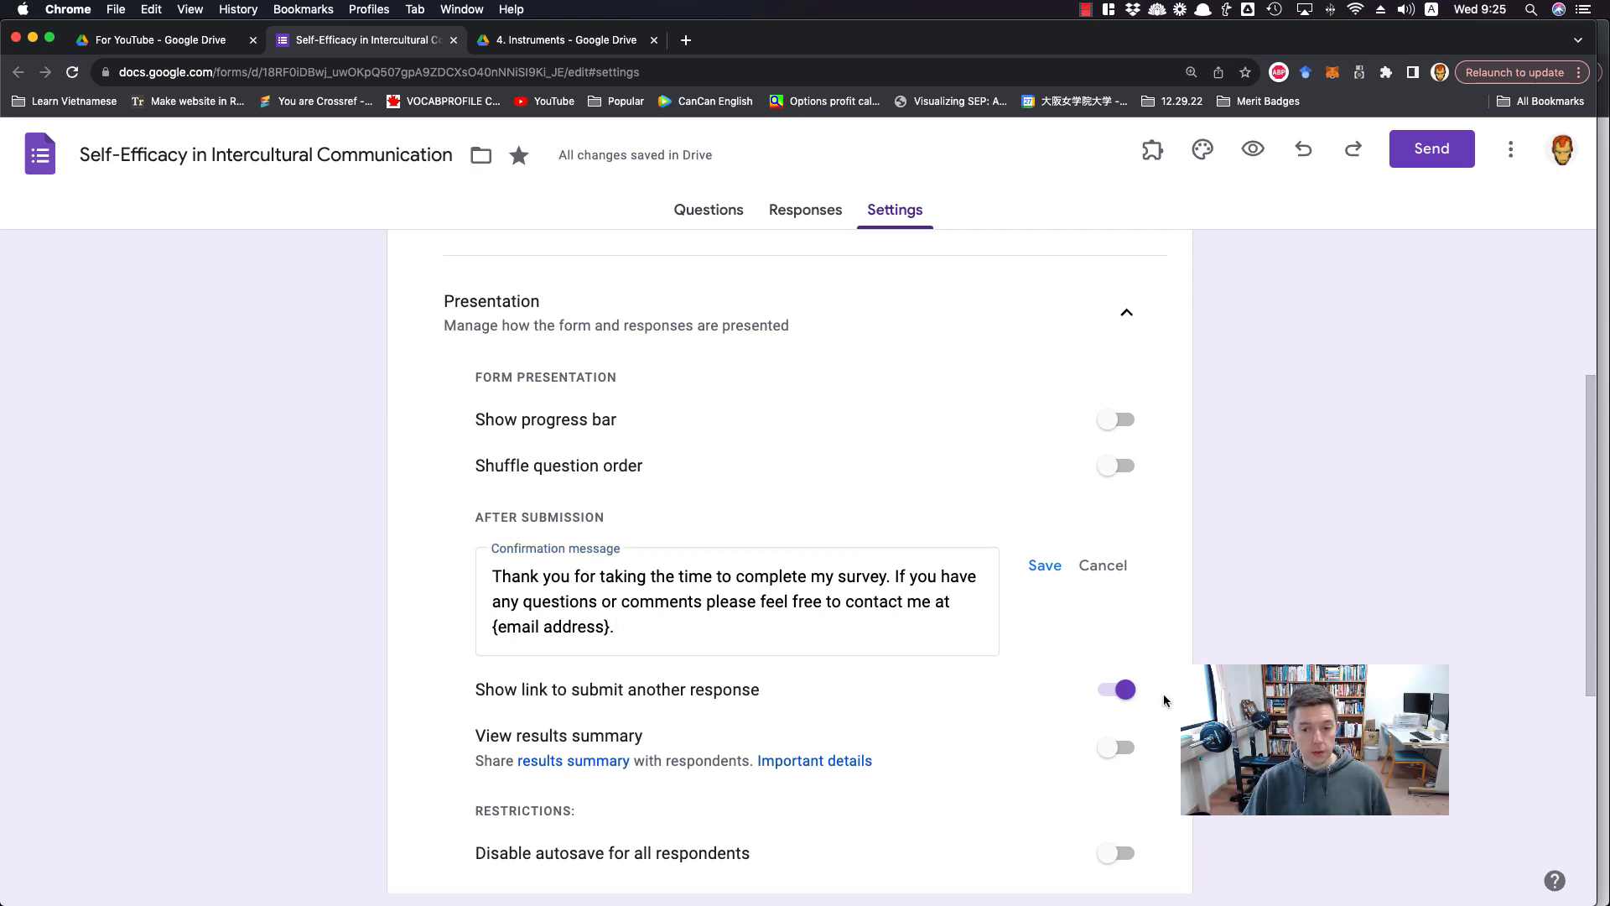
Turn off "Show link to submit another response", review the remaining presentation settings and collapse them
{"action": "left_click", "coordinate": [1108, 693]}
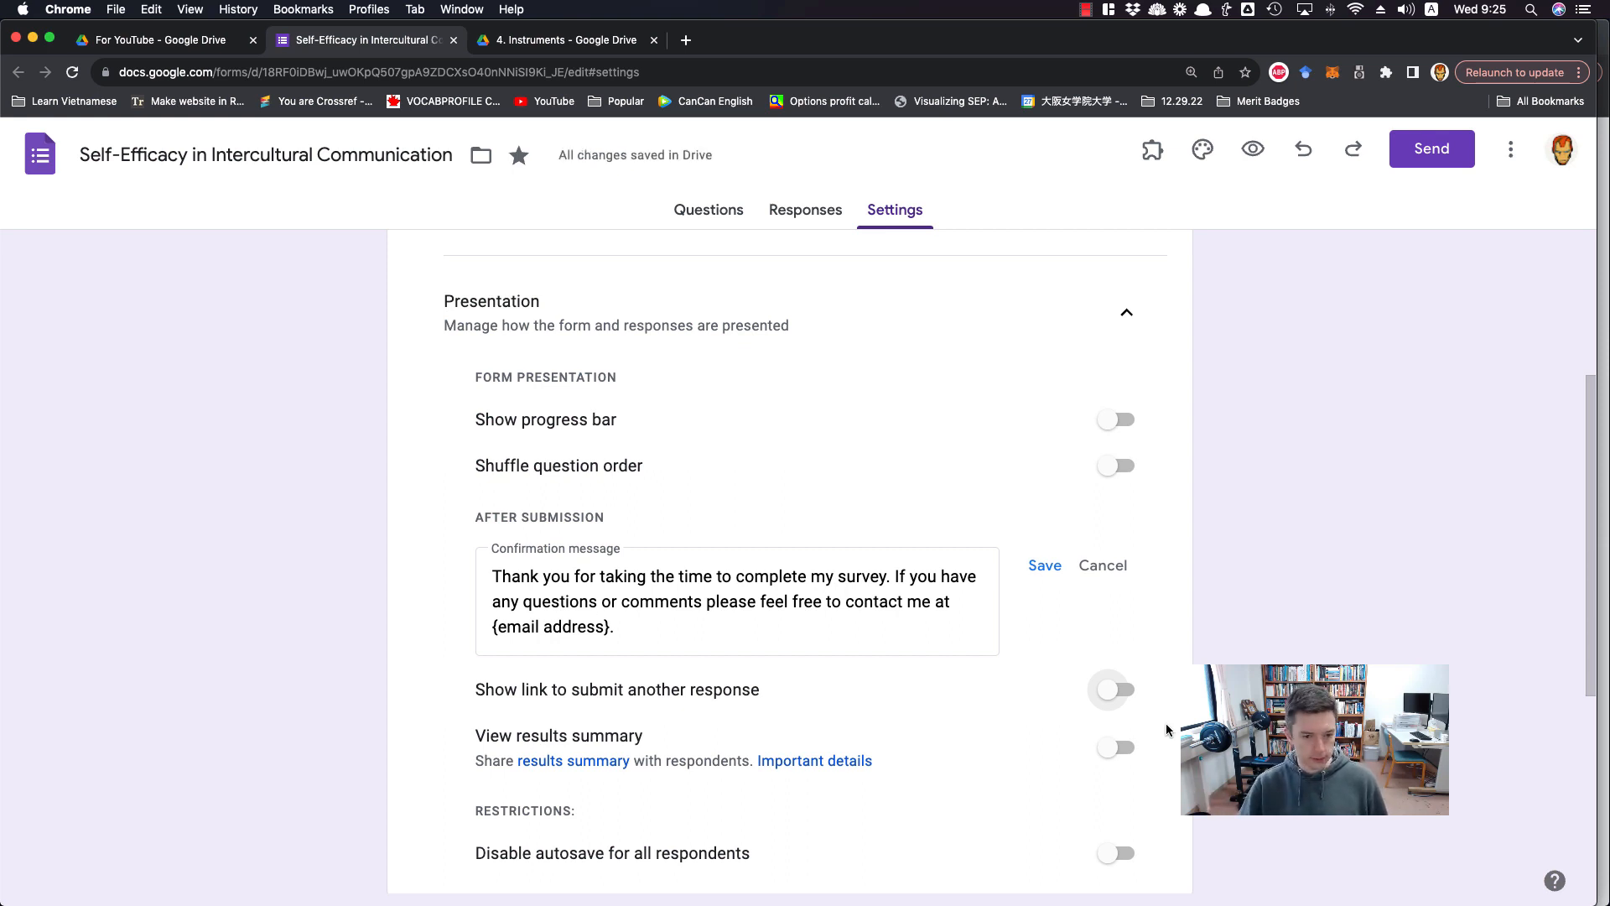
{"action": "scroll", "coordinate": [1151, 810], "scroll_direction": "down", "scroll_amount": 1}
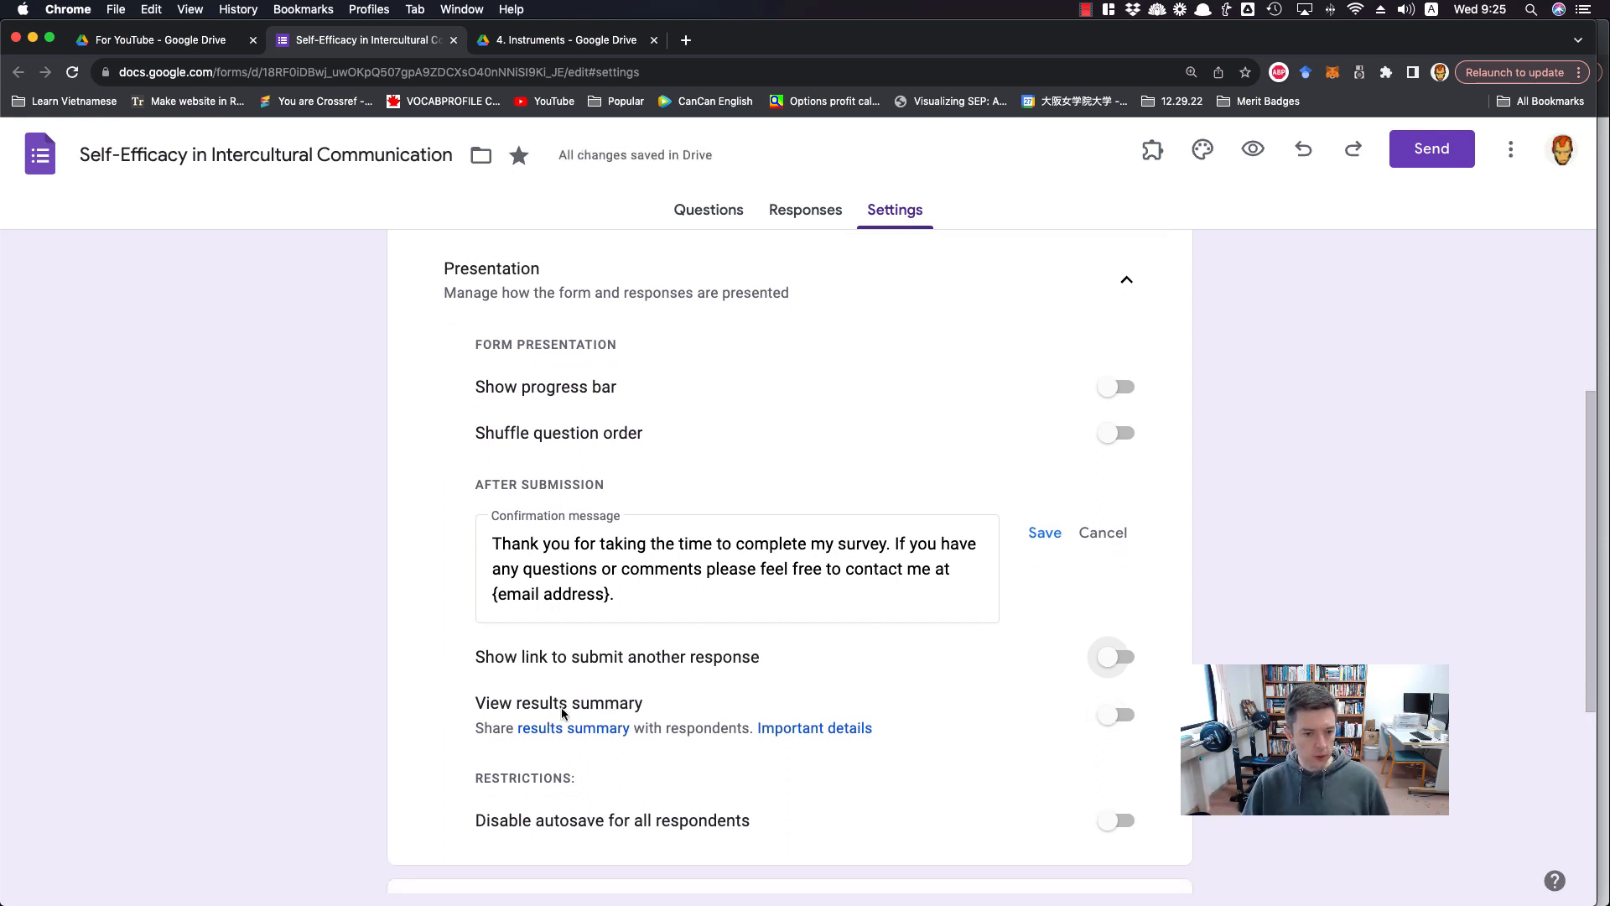
{"action": "scroll", "coordinate": [1096, 818], "scroll_direction": "up", "scroll_amount": 2}
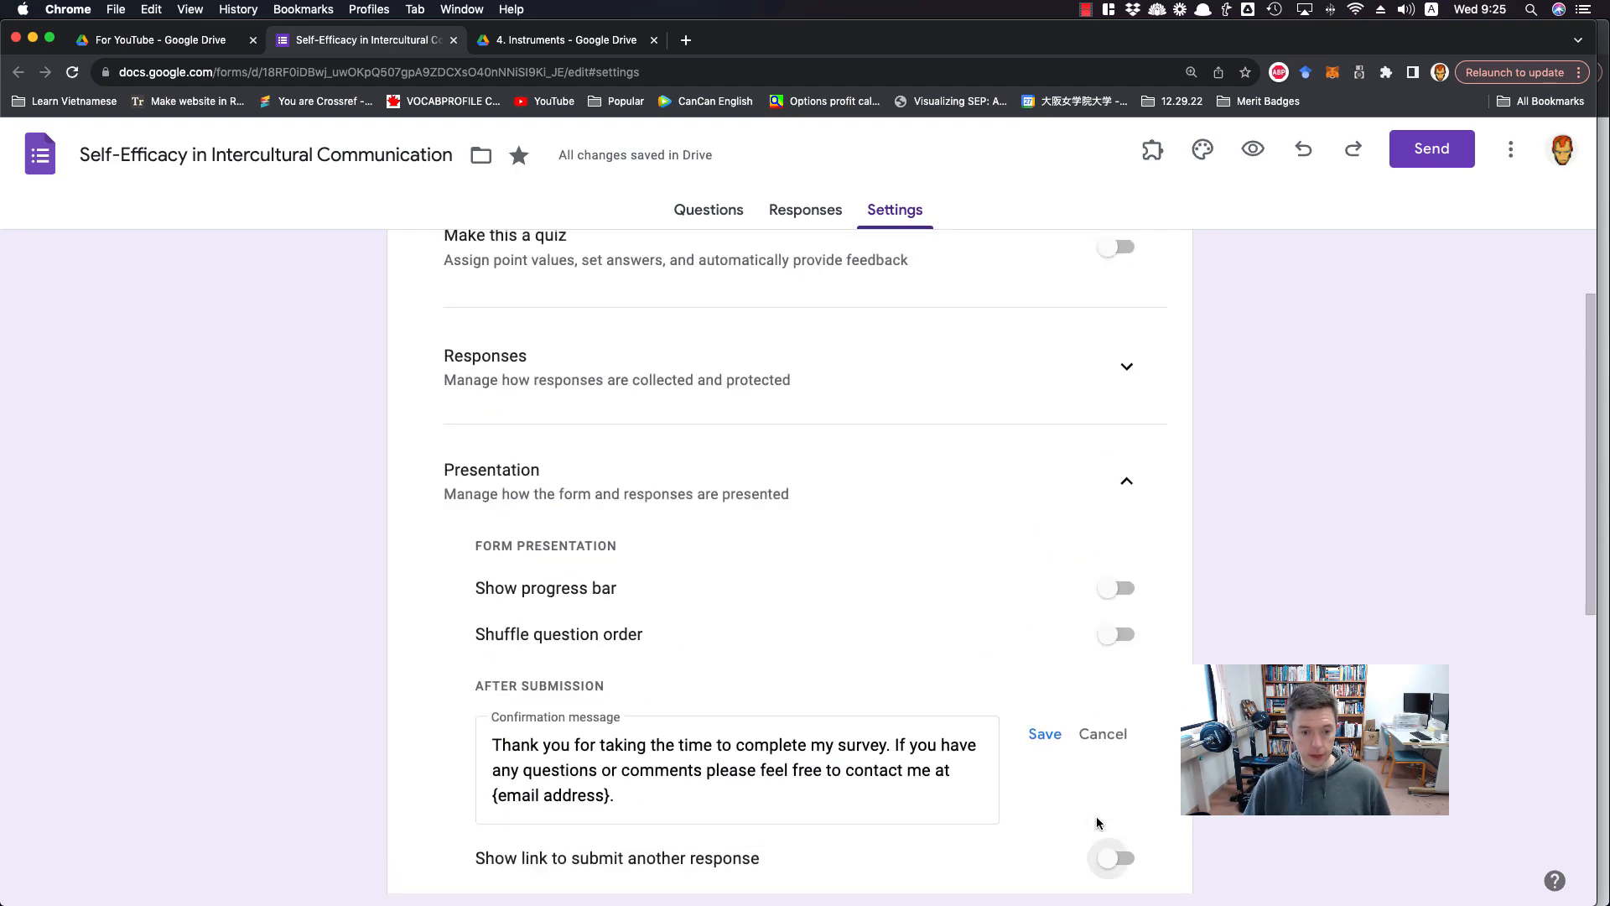
{"action": "scroll", "coordinate": [1096, 819], "scroll_direction": "down", "scroll_amount": 4}
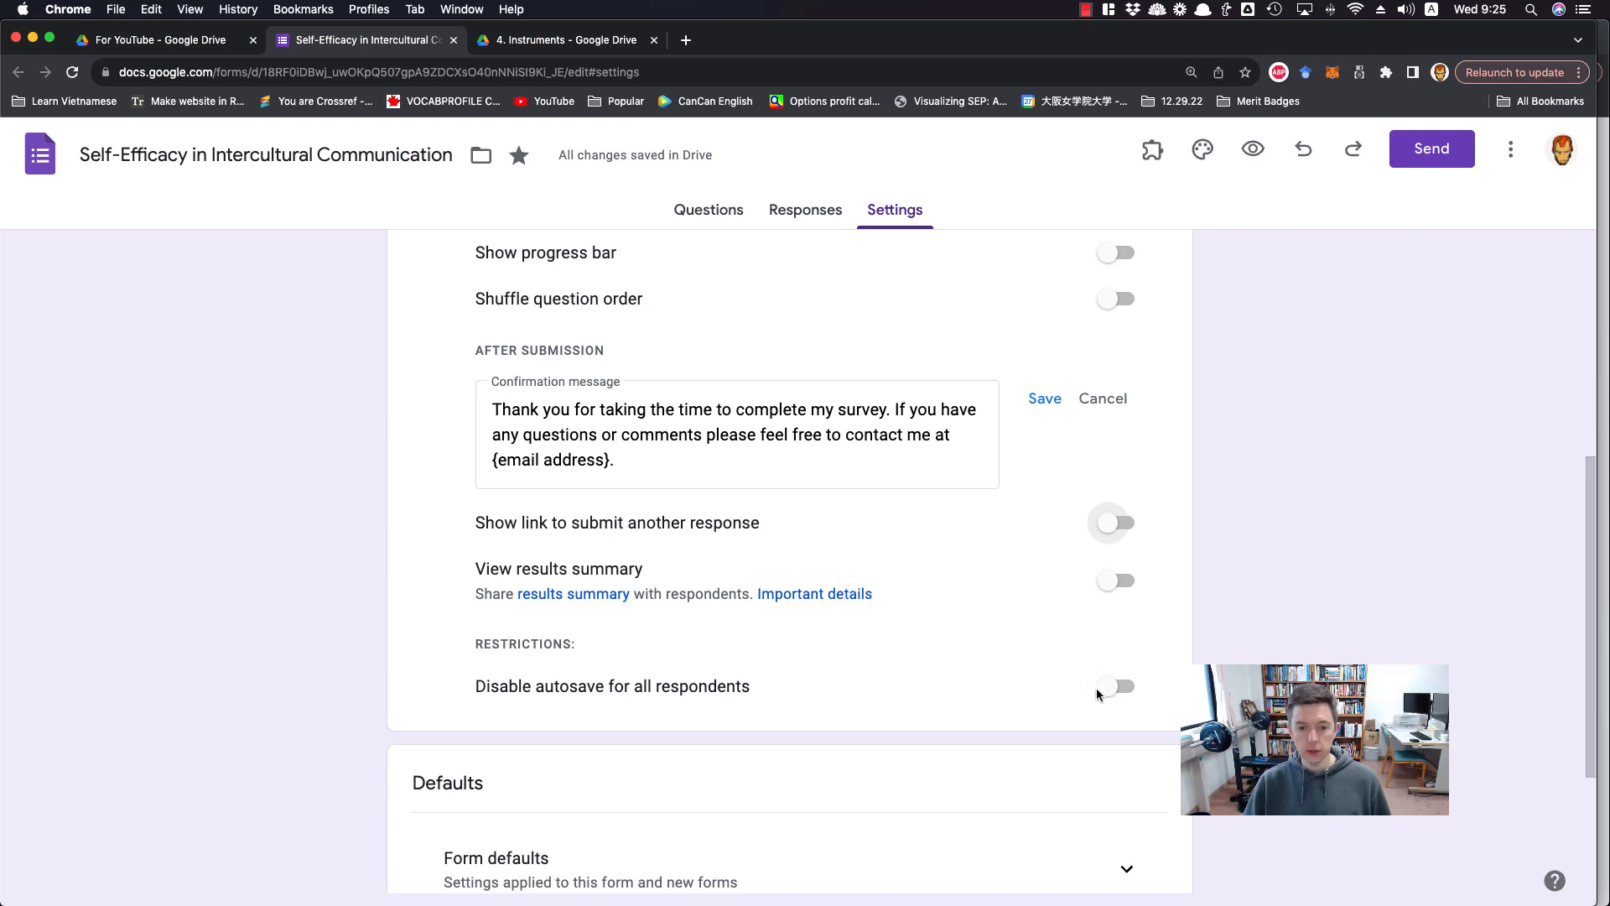
{"action": "scroll", "coordinate": [1062, 700], "scroll_direction": "up", "scroll_amount": 1}
{"action": "scroll", "coordinate": [1062, 699], "scroll_direction": "up", "scroll_amount": 3}
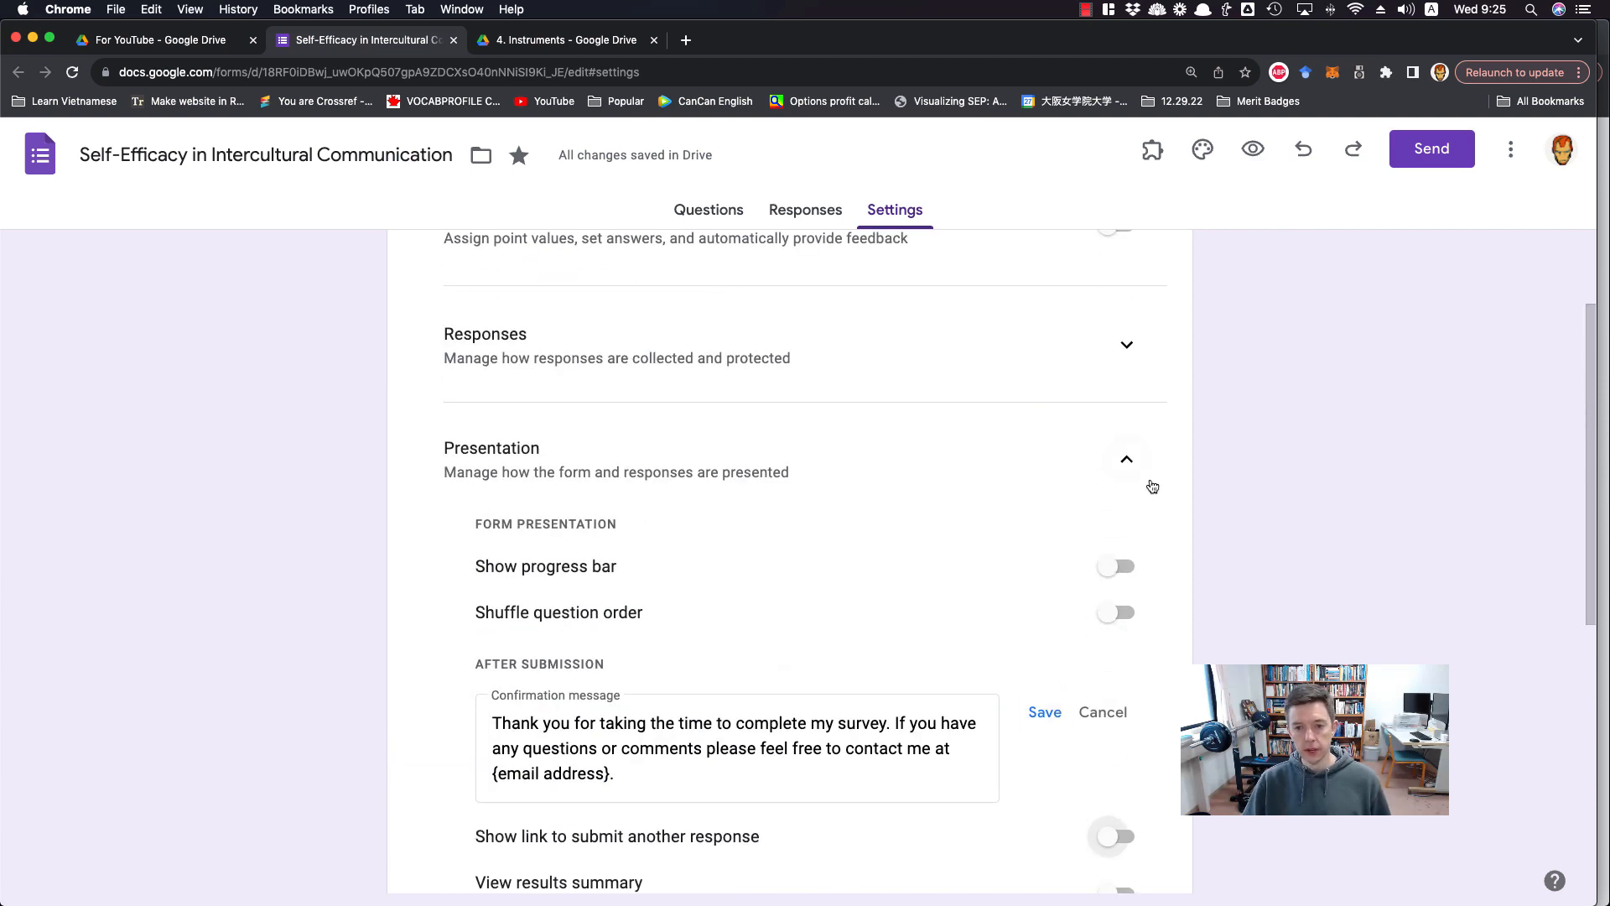
{"action": "left_click", "coordinate": [1132, 463]}
Review the form defaults for collecting email addresses and the question defaults for required questions
{"action": "scroll", "coordinate": [1021, 630], "scroll_direction": "down", "scroll_amount": 1}
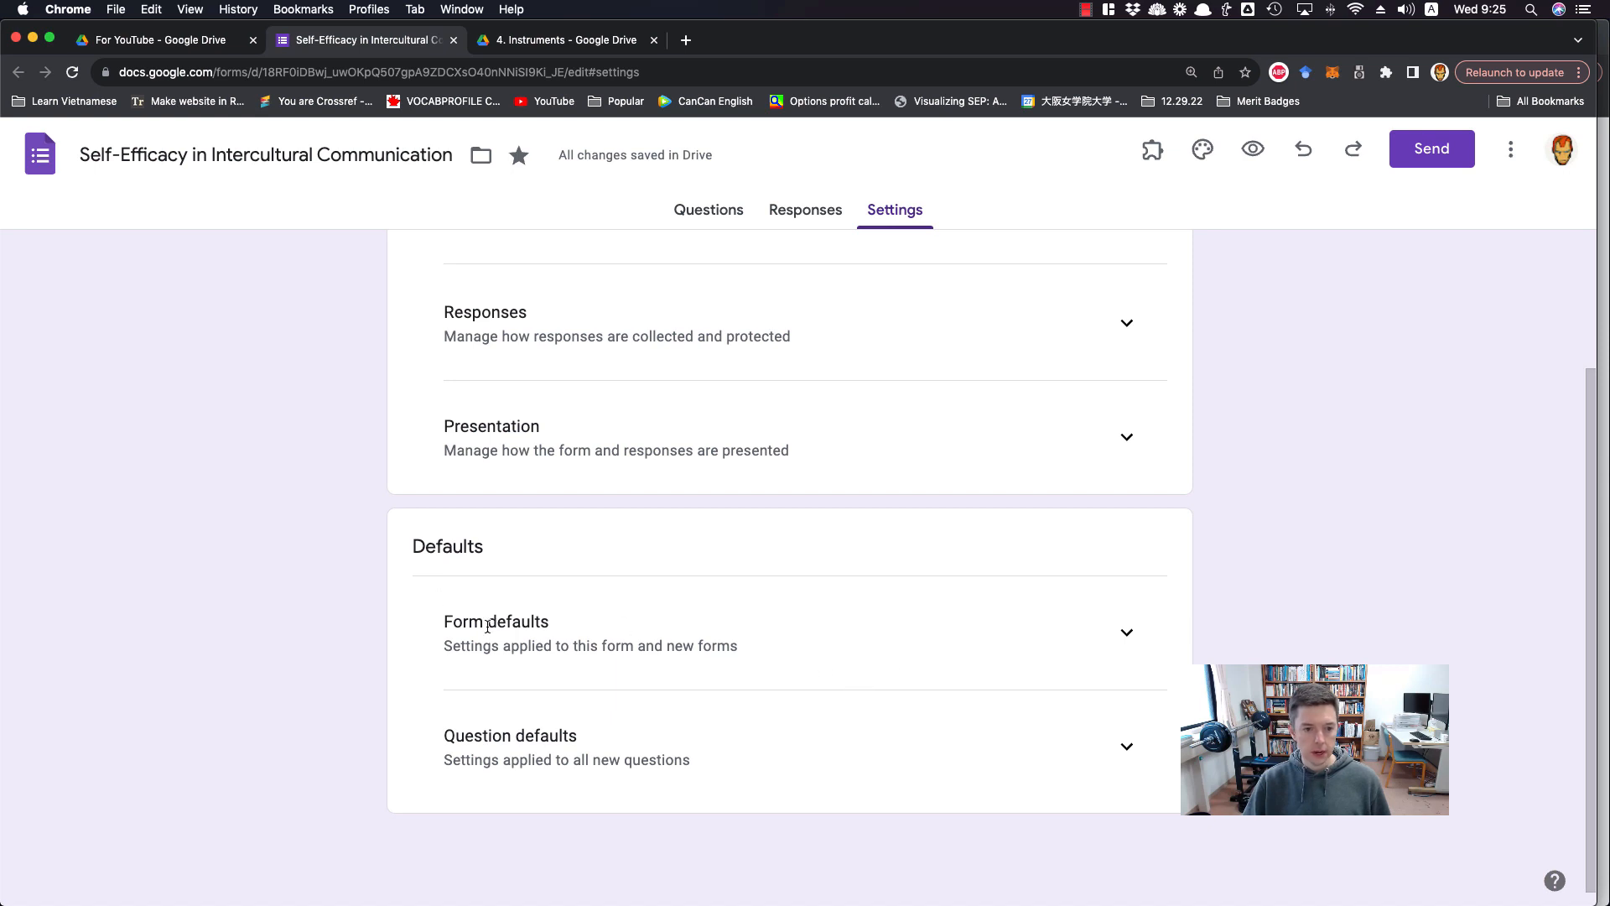
{"action": "left_click", "coordinate": [1115, 636]}
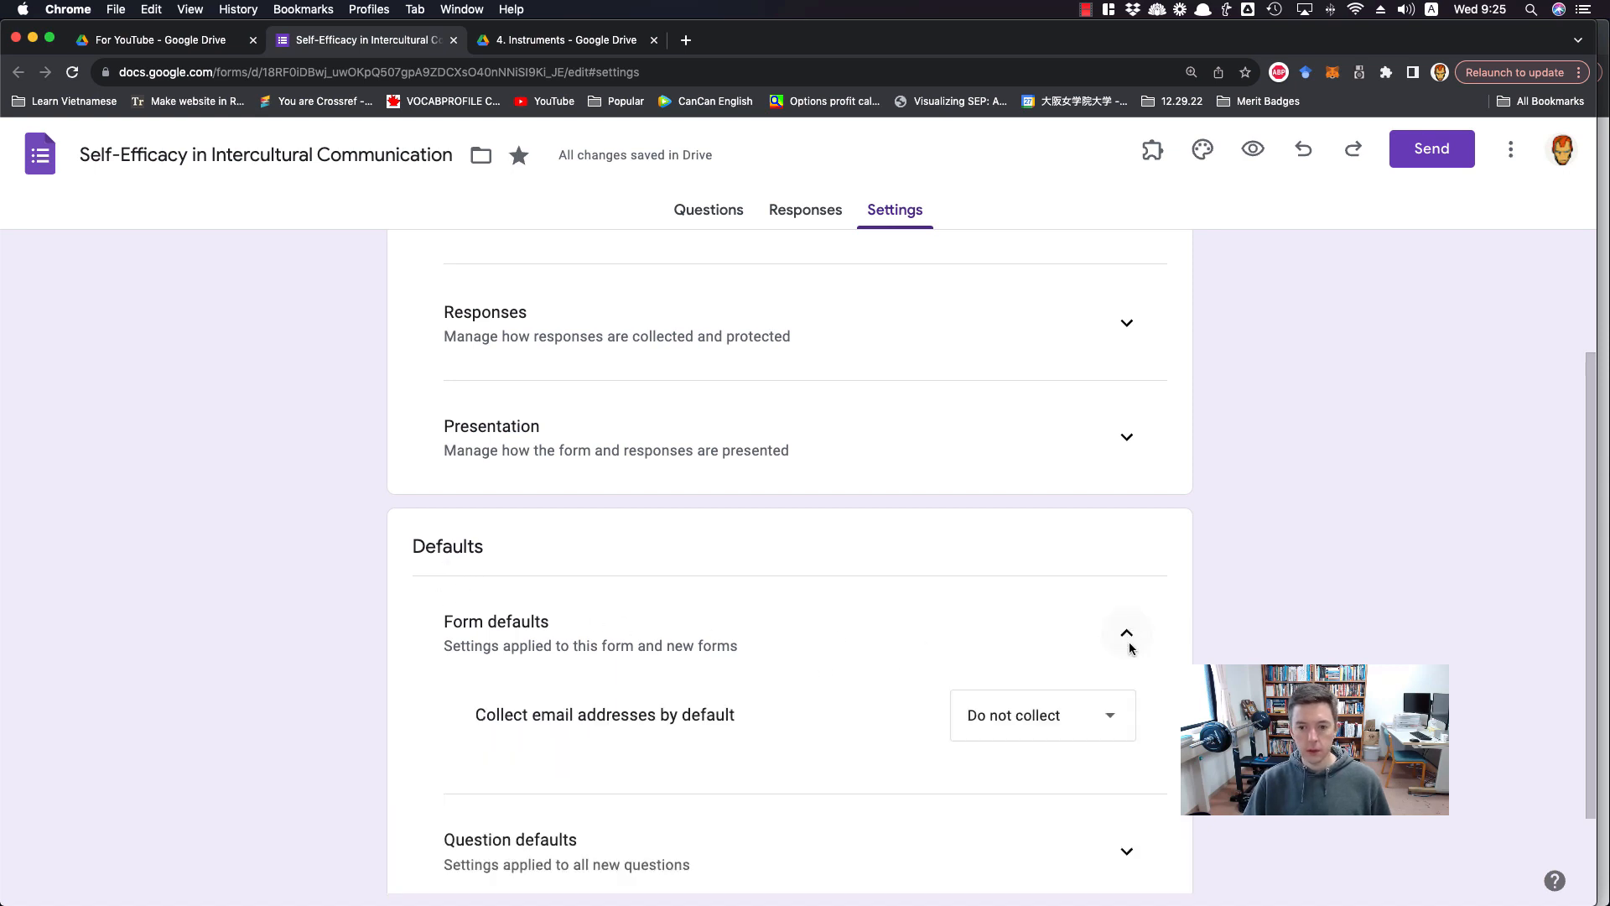
{"action": "scroll", "coordinate": [885, 679], "scroll_direction": "up", "scroll_amount": 2}
{"action": "scroll", "coordinate": [884, 680], "scroll_direction": "down", "scroll_amount": 3}
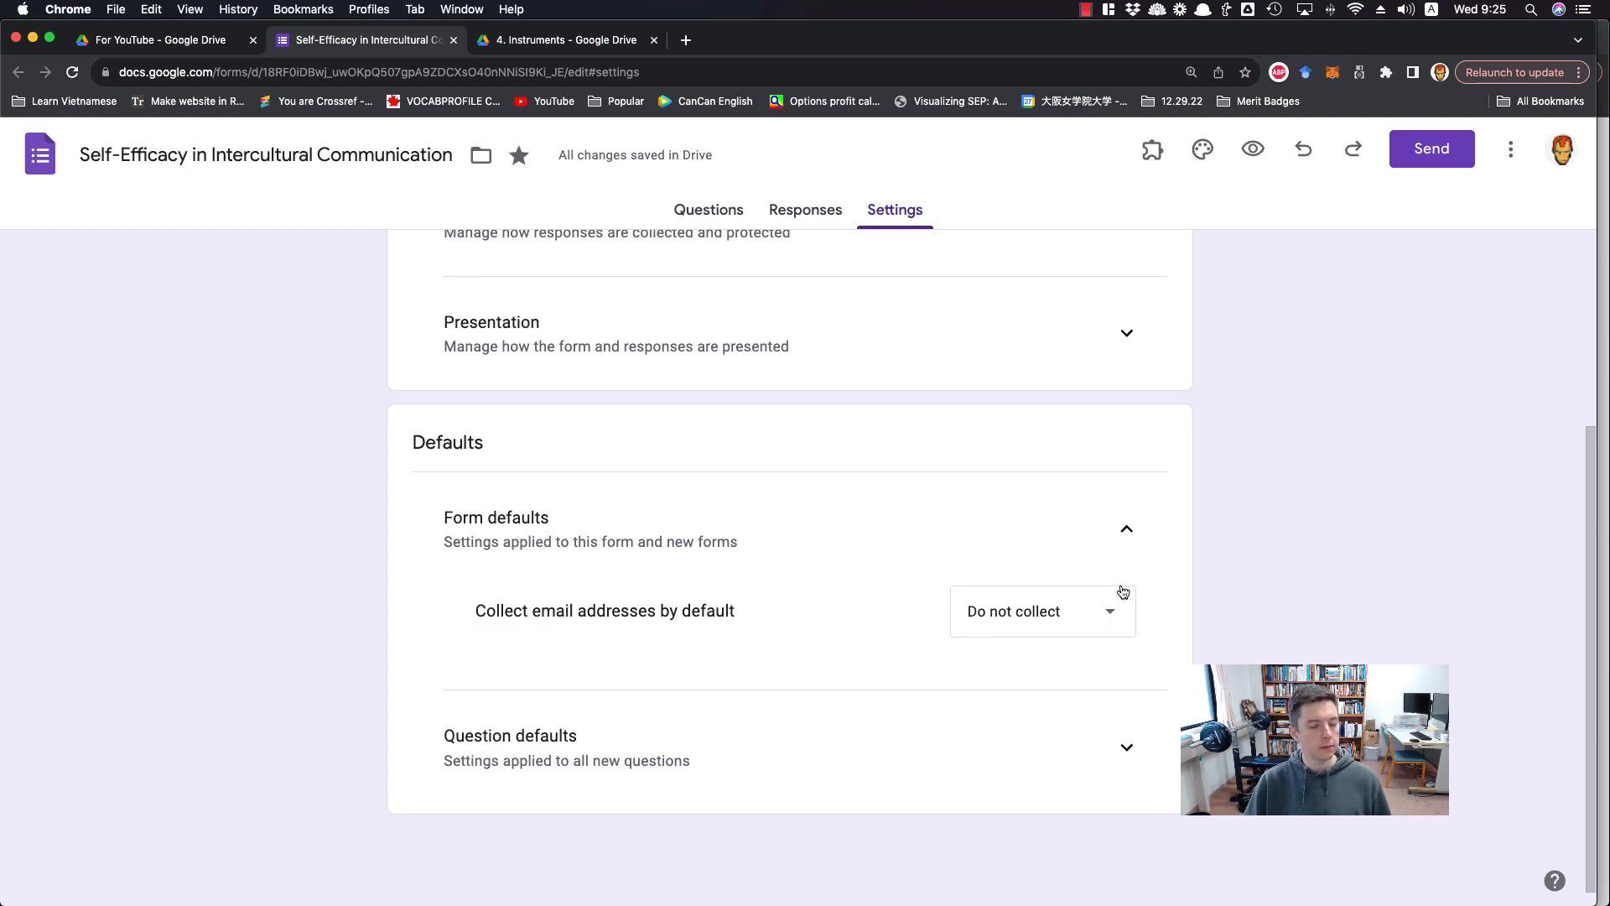
{"action": "left_click", "coordinate": [1123, 537]}
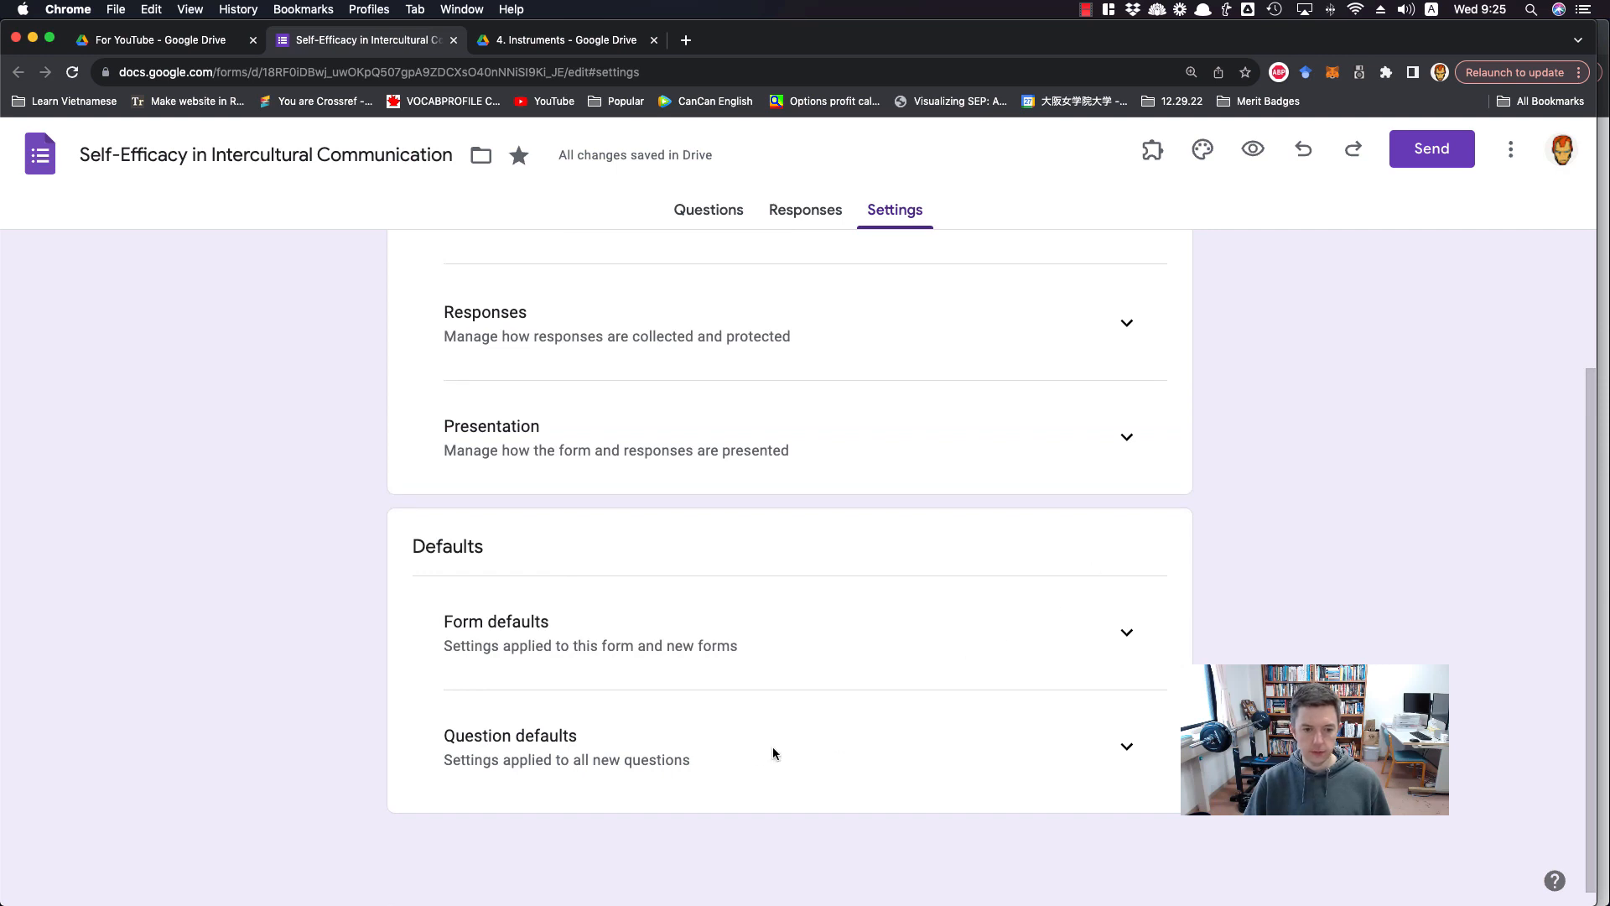
{"action": "left_click", "coordinate": [1126, 746]}
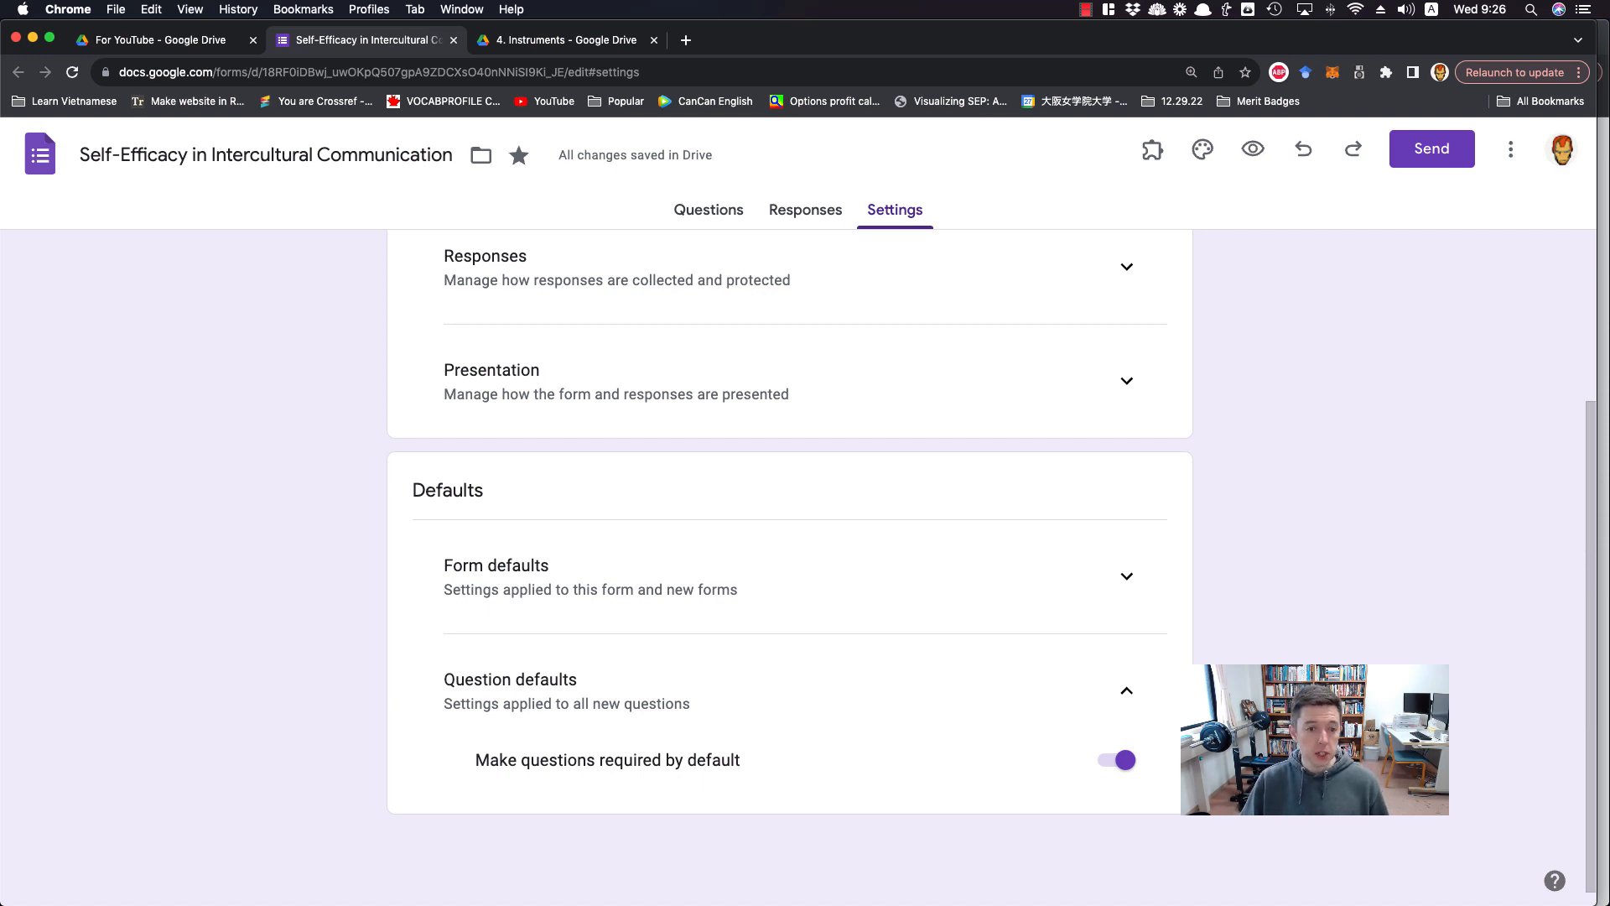
{"action": "left_click", "coordinate": [1128, 693]}
{"action": "scroll", "coordinate": [1129, 704], "scroll_direction": "up", "scroll_amount": 2}
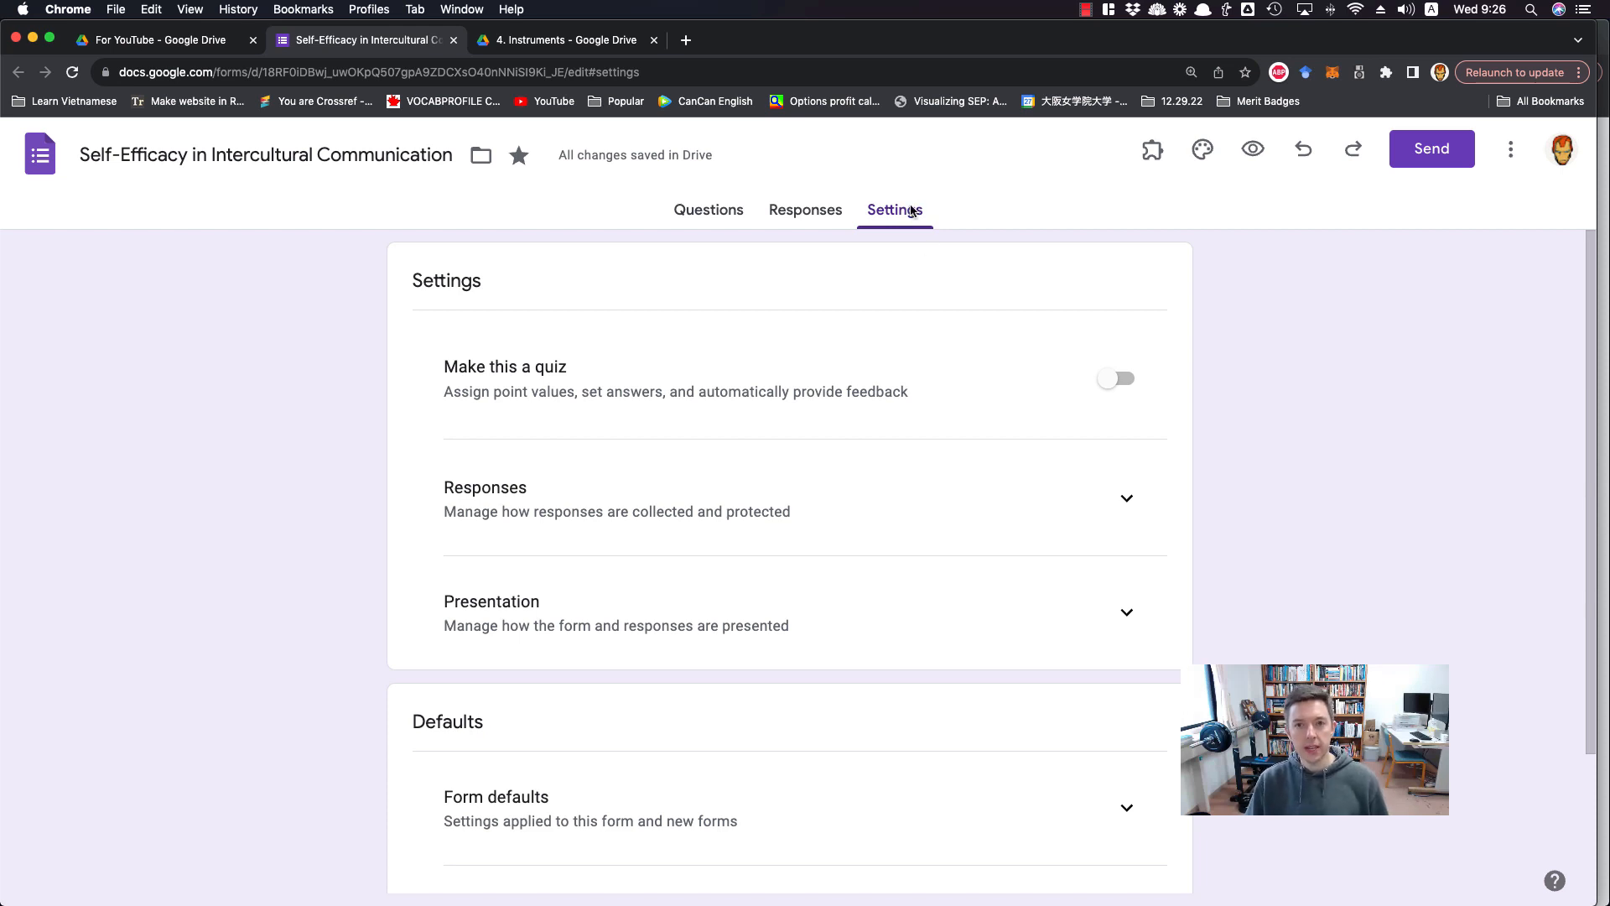
Customize the theme by browsing the header image sources and applying the coloured pencils image from the Work and School category
{"action": "left_click", "coordinate": [1202, 156]}
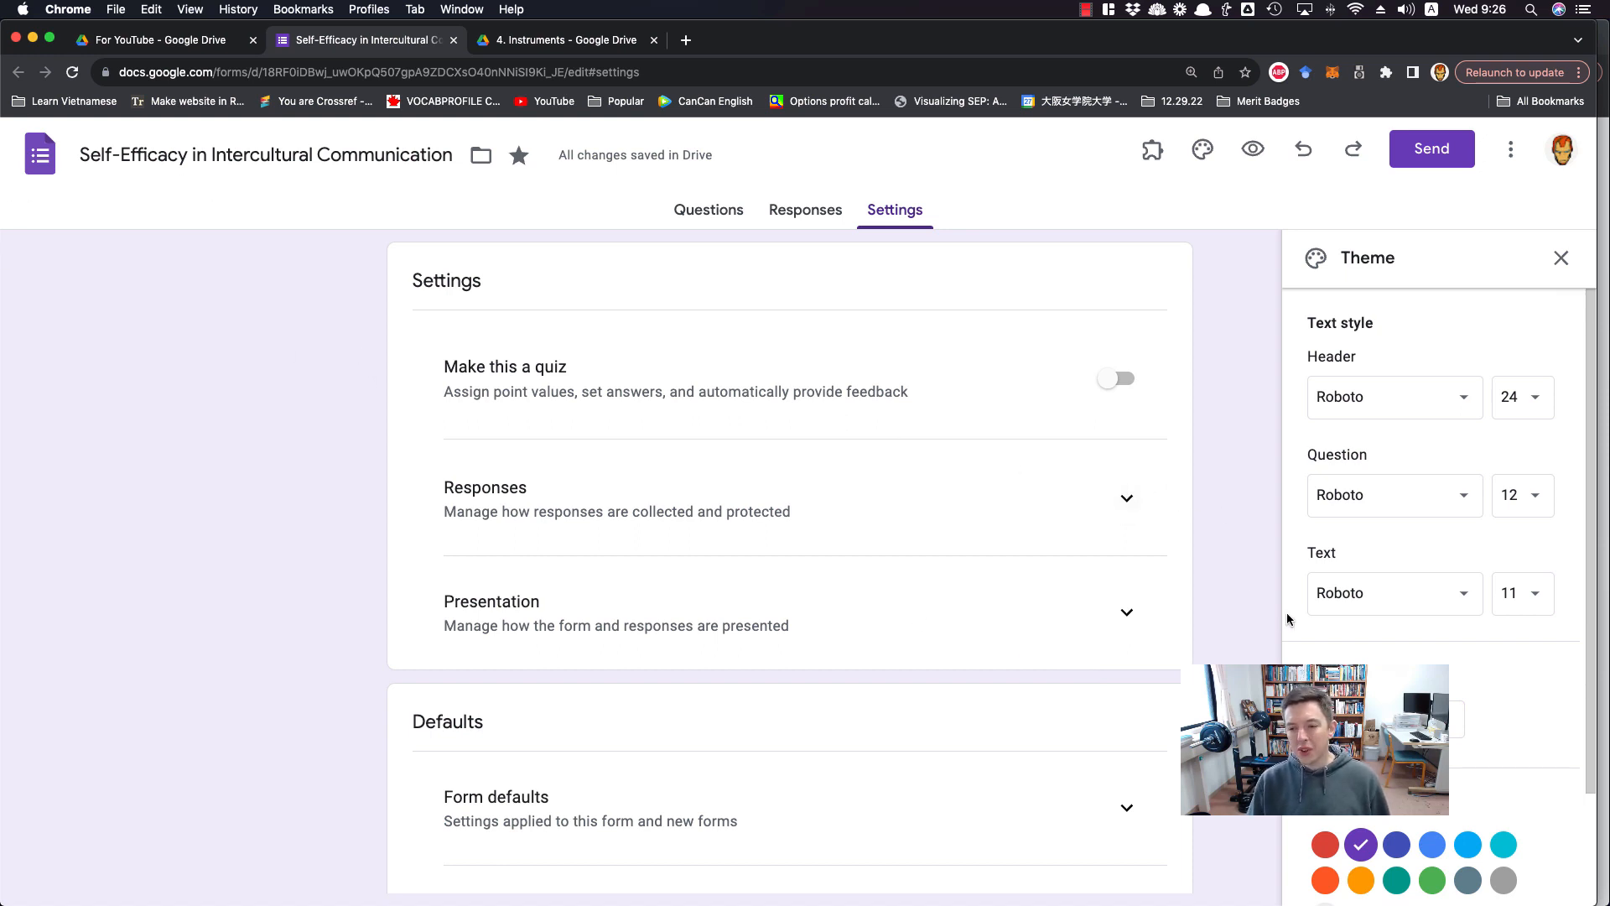
{"action": "left_click", "coordinate": [1386, 720]}
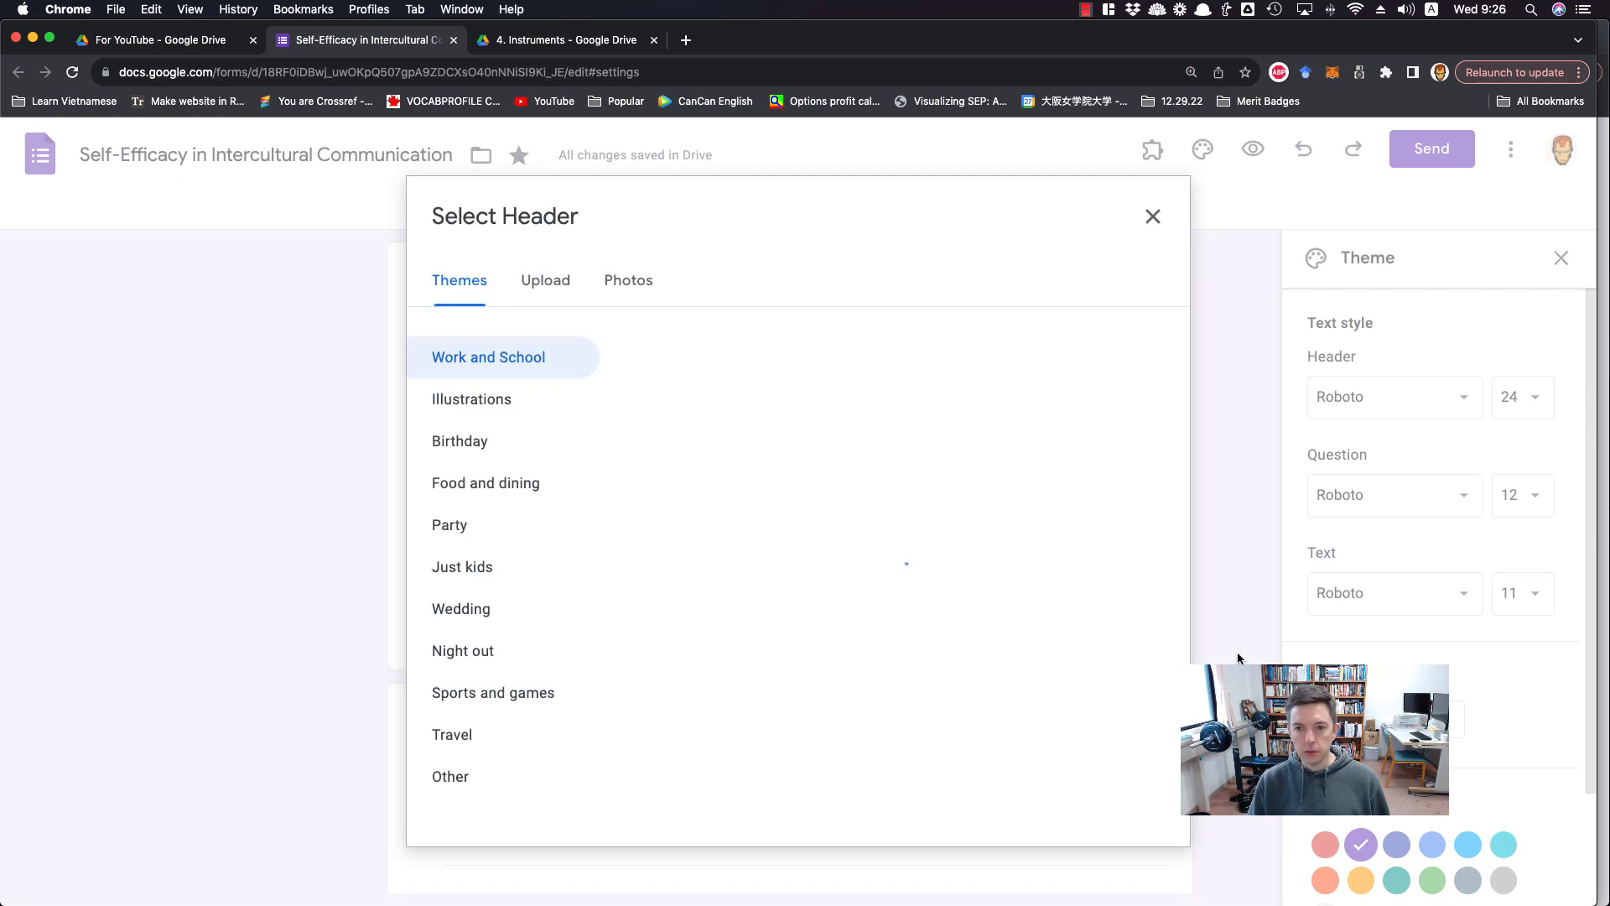
{"action": "left_click", "coordinate": [621, 280]}
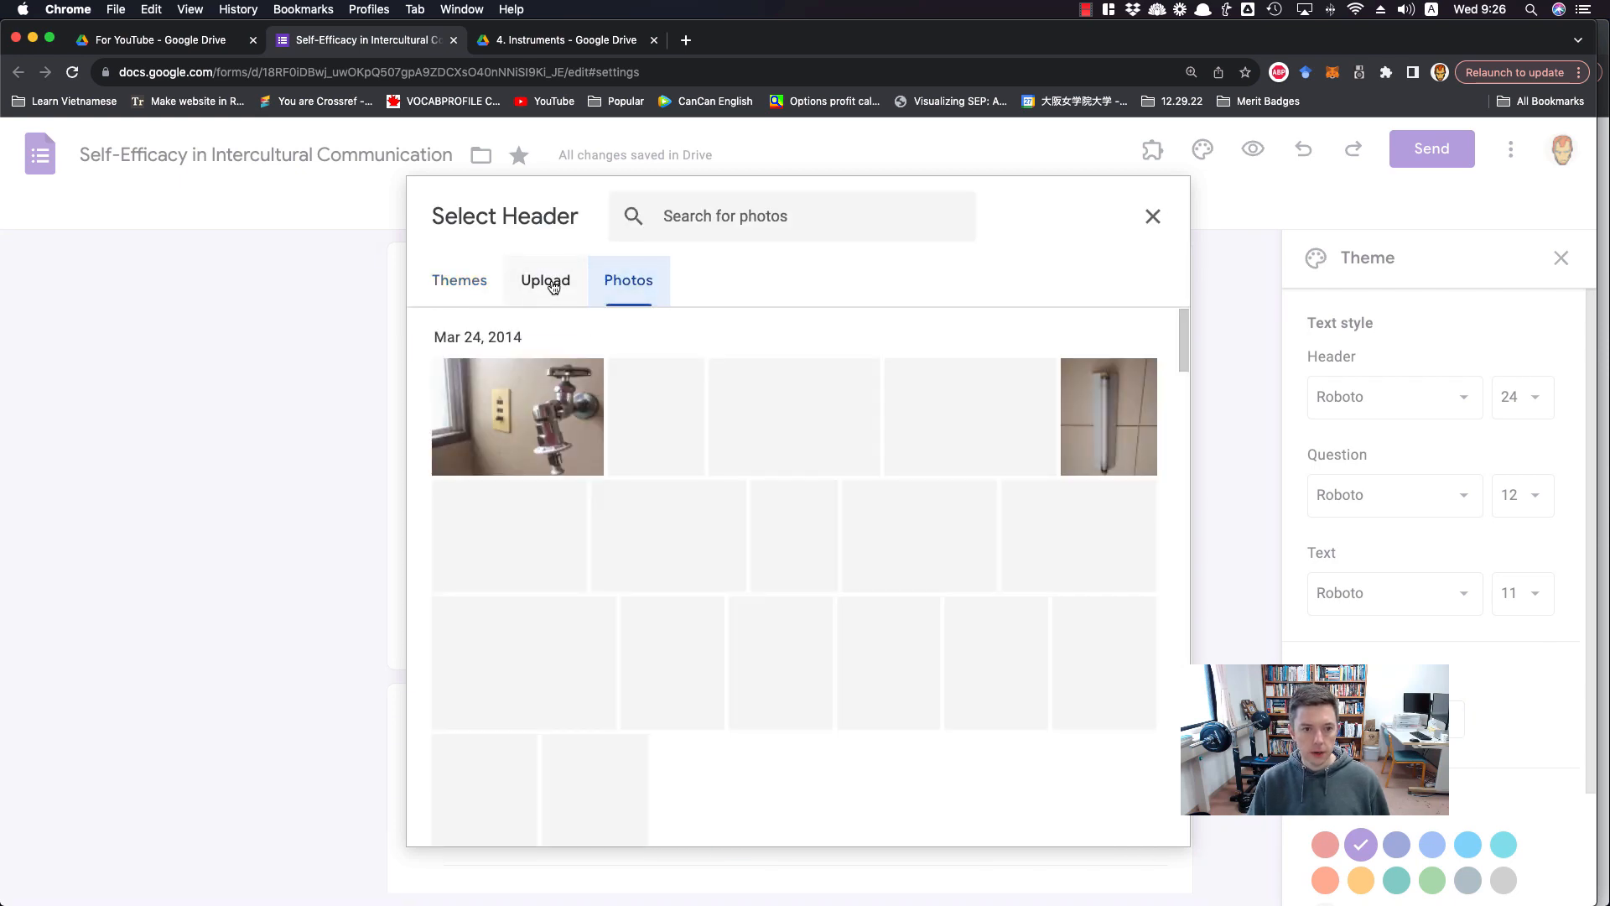
{"action": "left_click", "coordinate": [546, 282]}
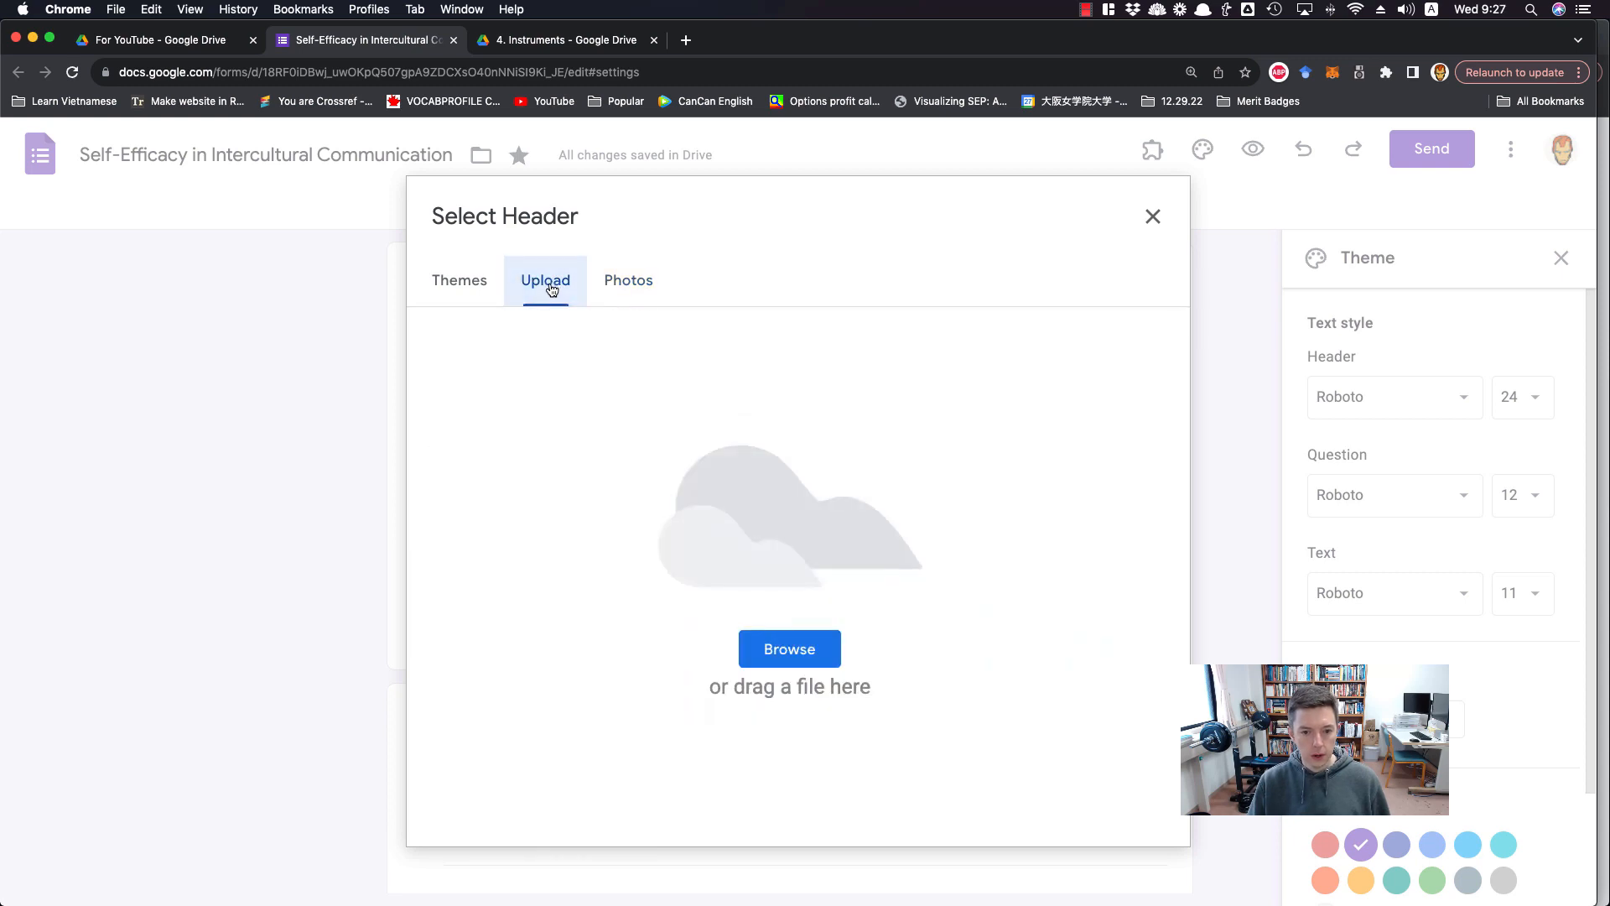
{"action": "left_click", "coordinate": [479, 287]}
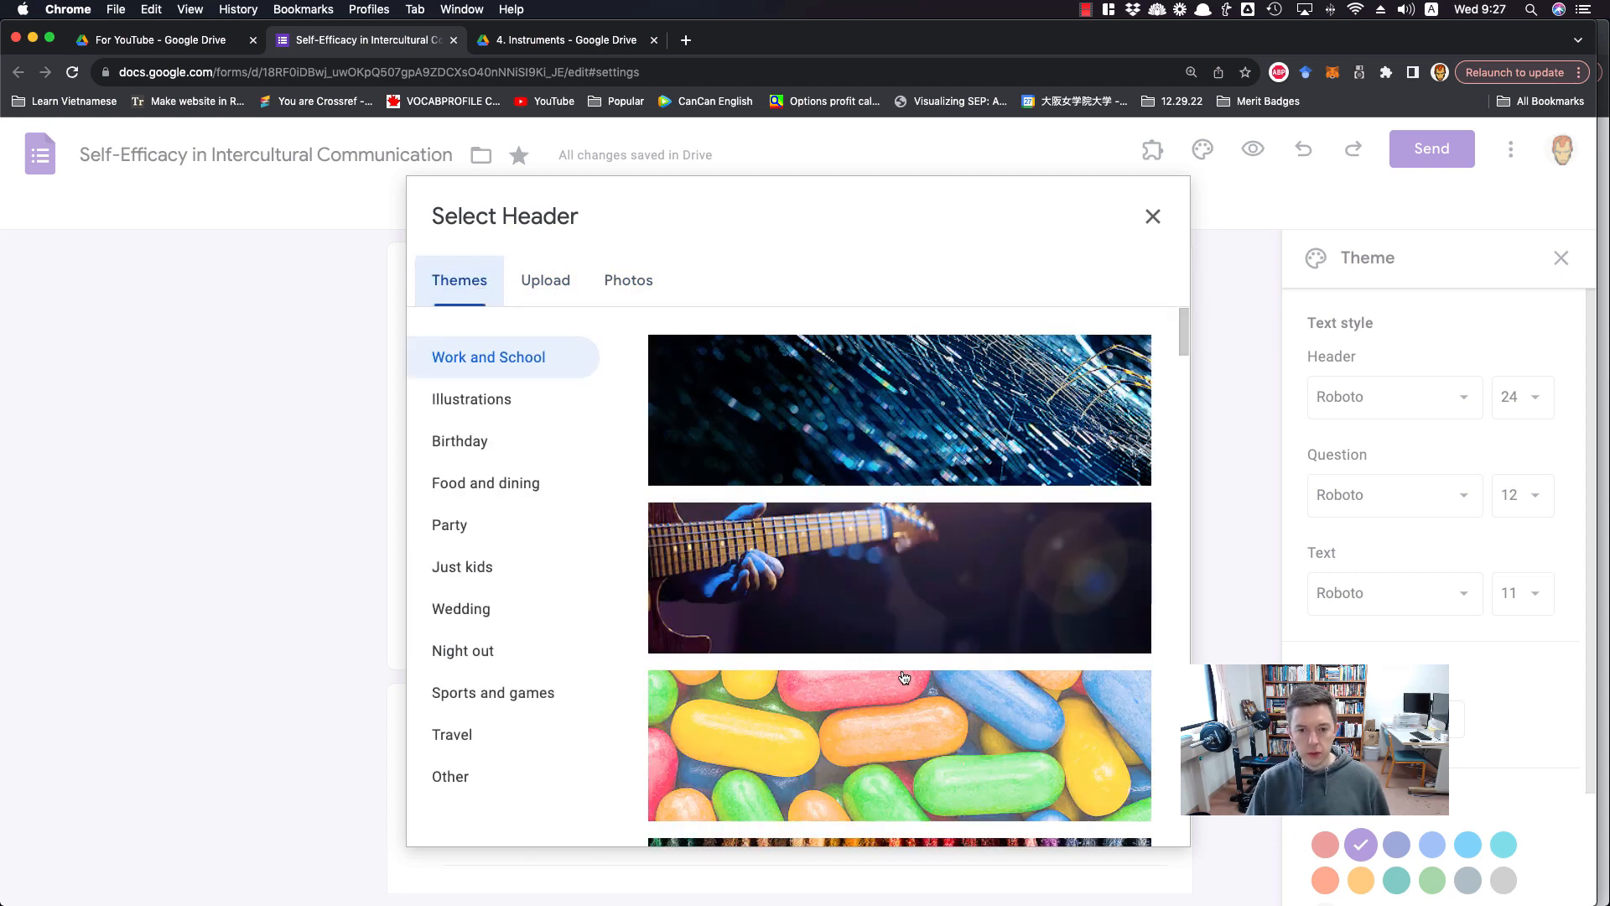
{"action": "scroll", "coordinate": [904, 677], "scroll_direction": "down", "scroll_amount": 10}
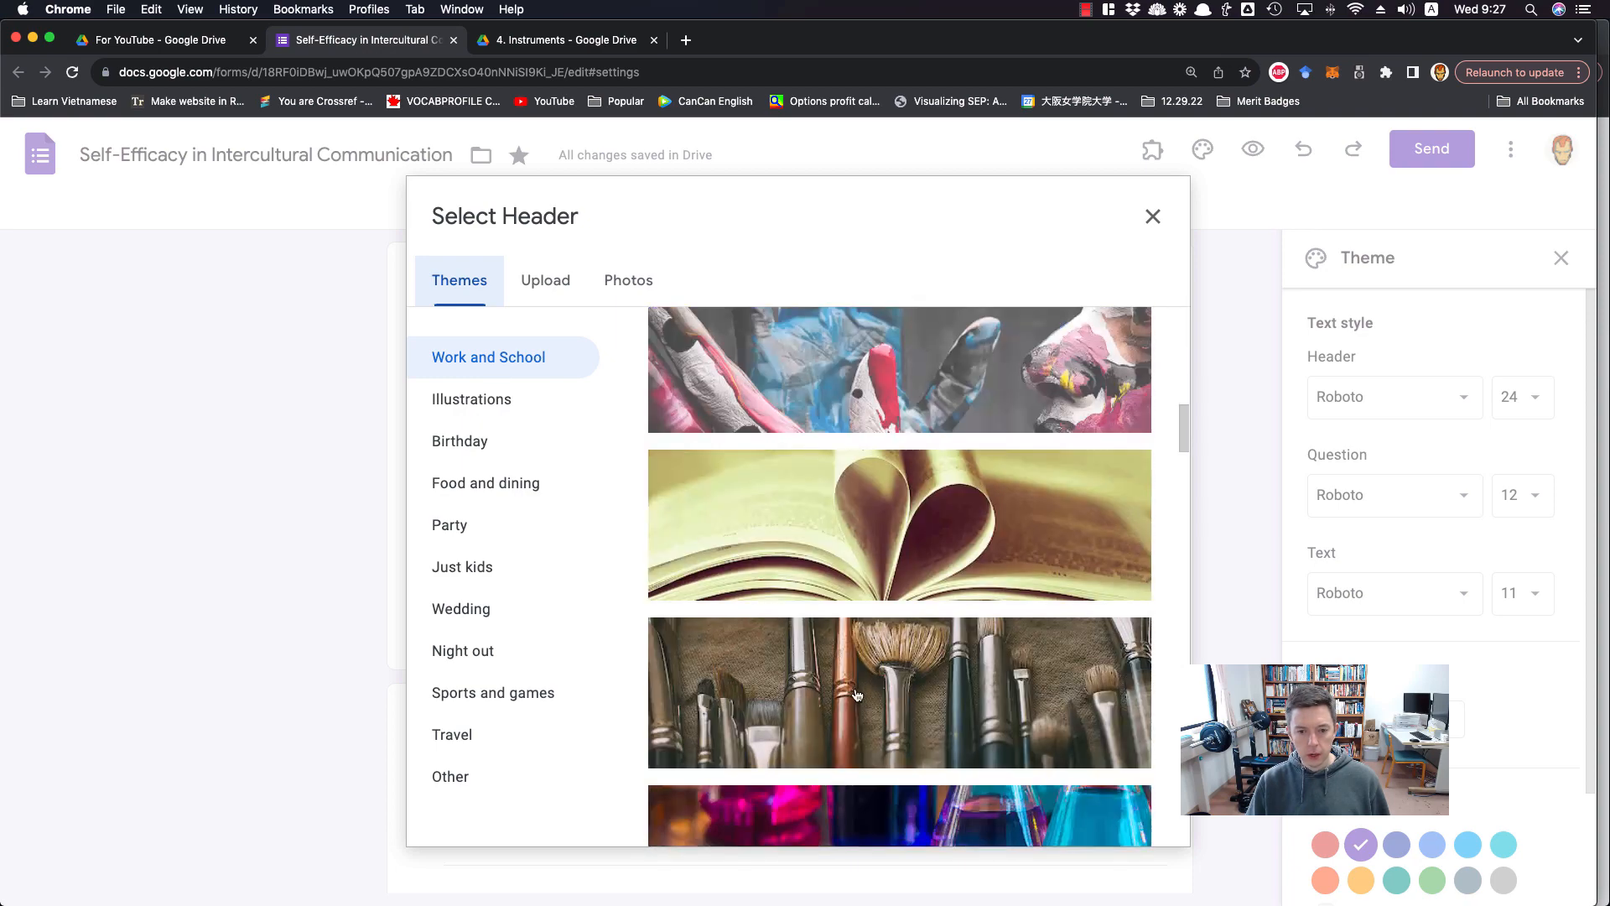
{"action": "scroll", "coordinate": [857, 694], "scroll_direction": "down", "scroll_amount": 8}
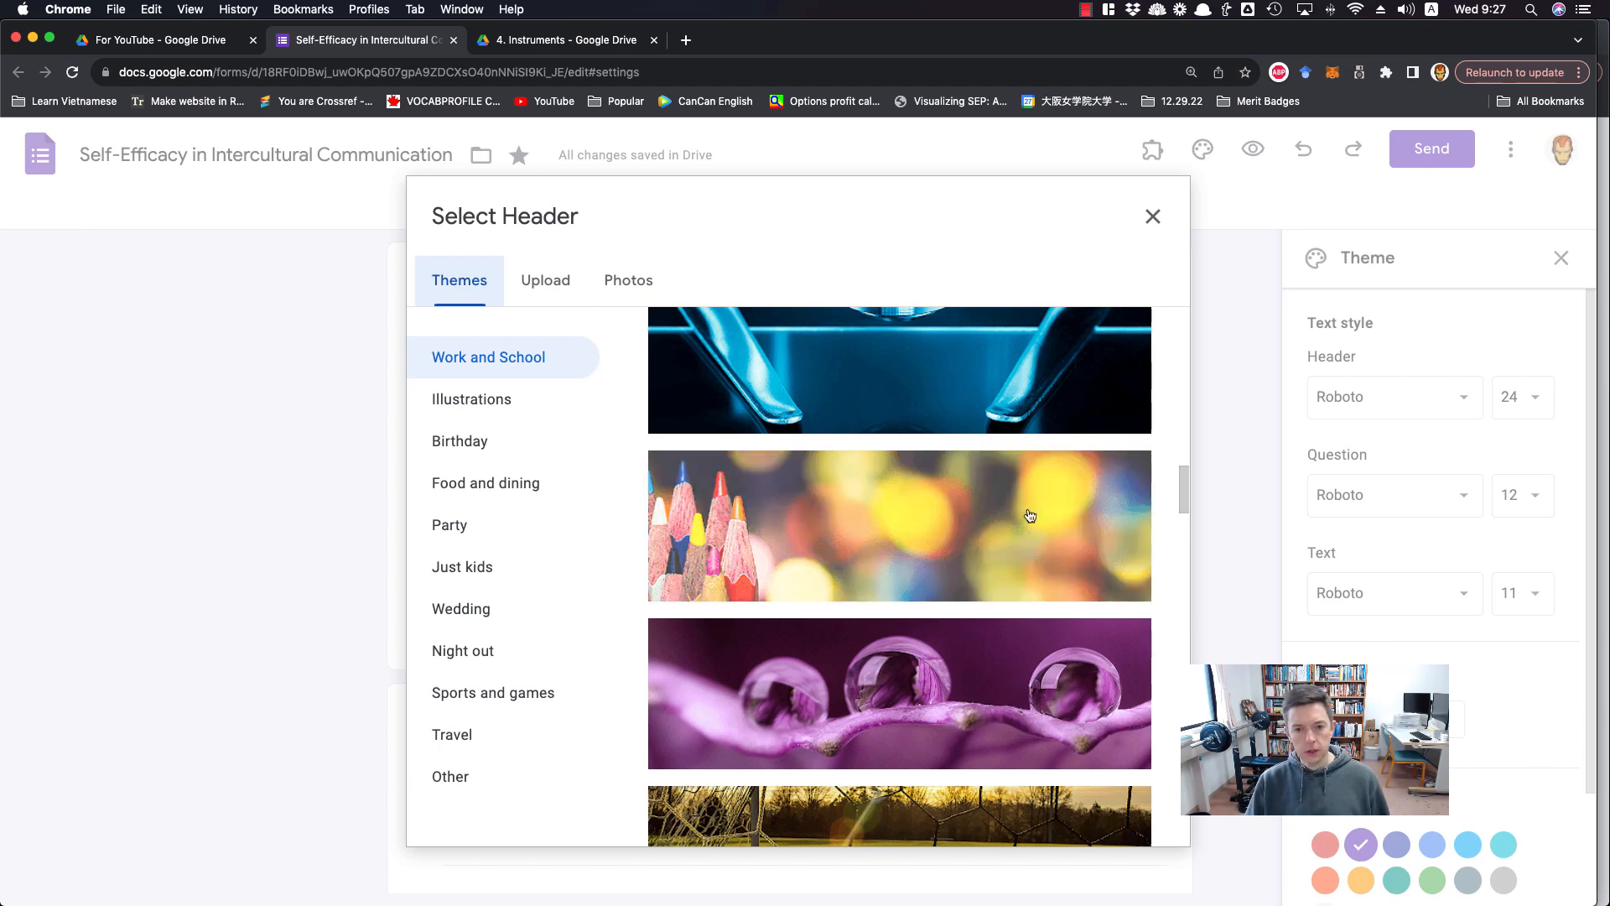
{"action": "left_click", "coordinate": [1031, 515]}
{"action": "left_click", "coordinate": [1134, 813]}
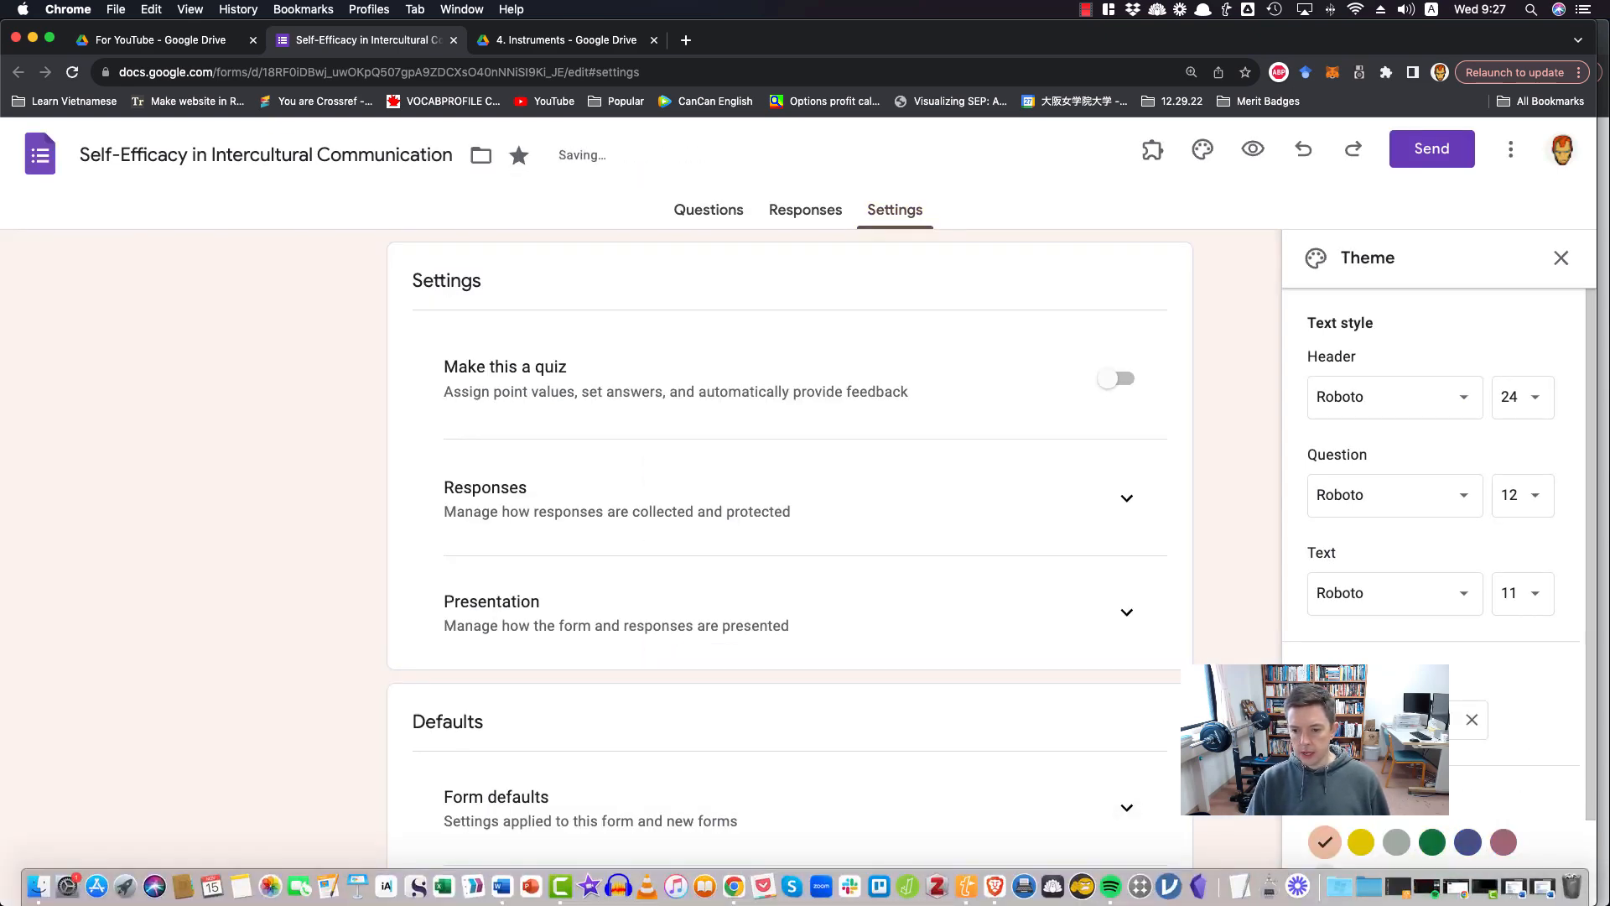
Look over the remaining theme options and return to the form's questions to check the header image
{"action": "scroll", "coordinate": [1445, 742], "scroll_direction": "down", "scroll_amount": 3}
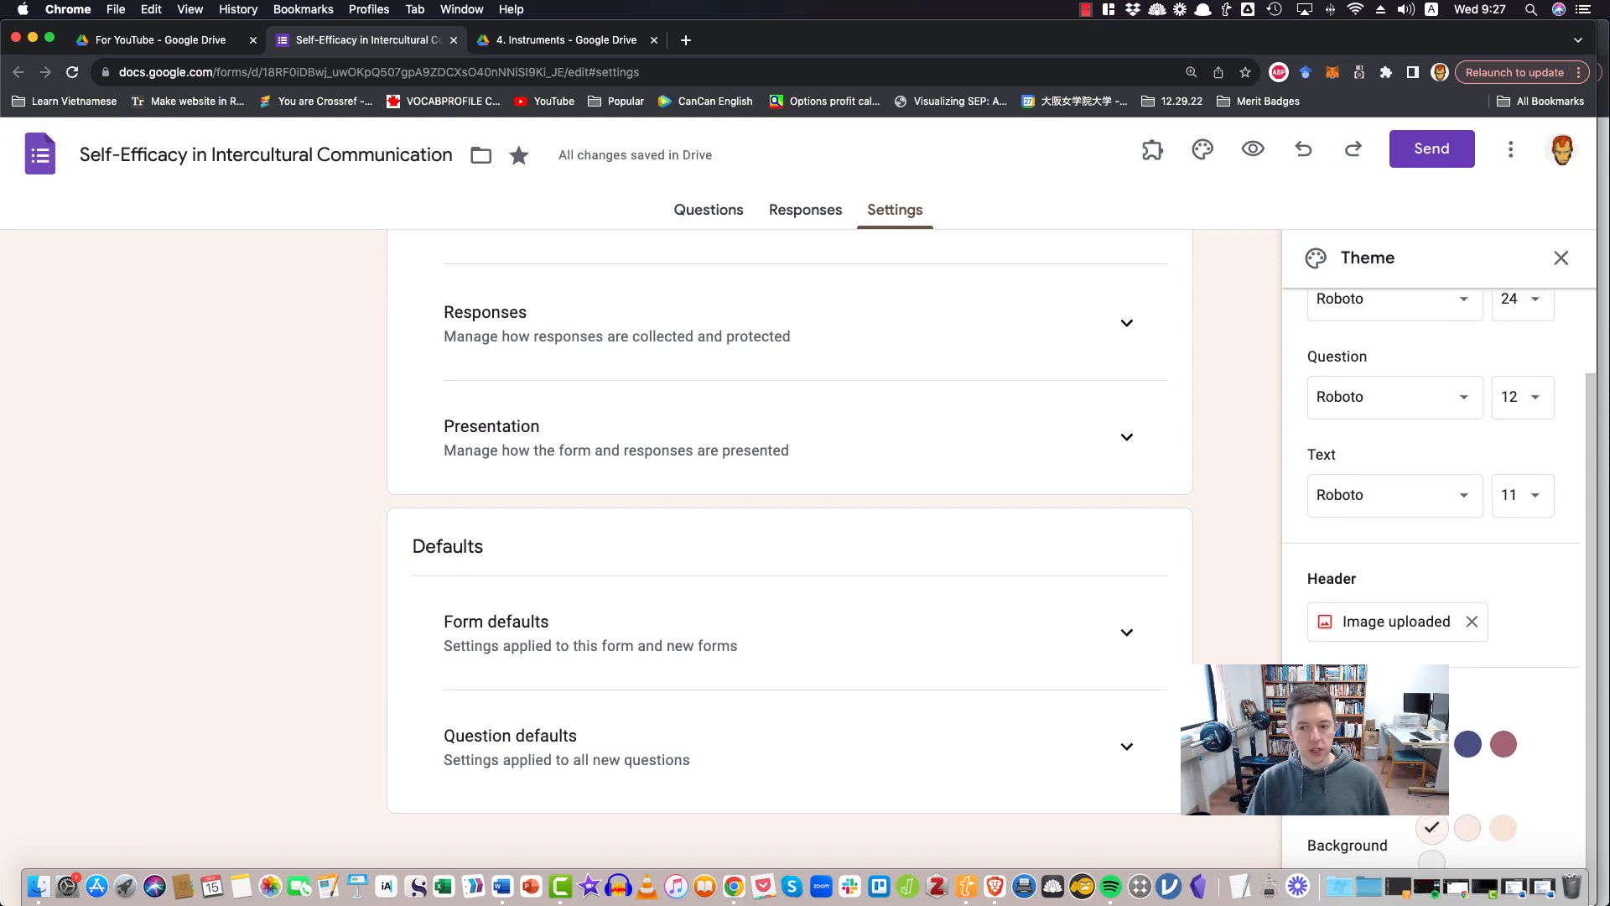
{"action": "scroll", "coordinate": [1215, 636], "scroll_direction": "up", "scroll_amount": 2}
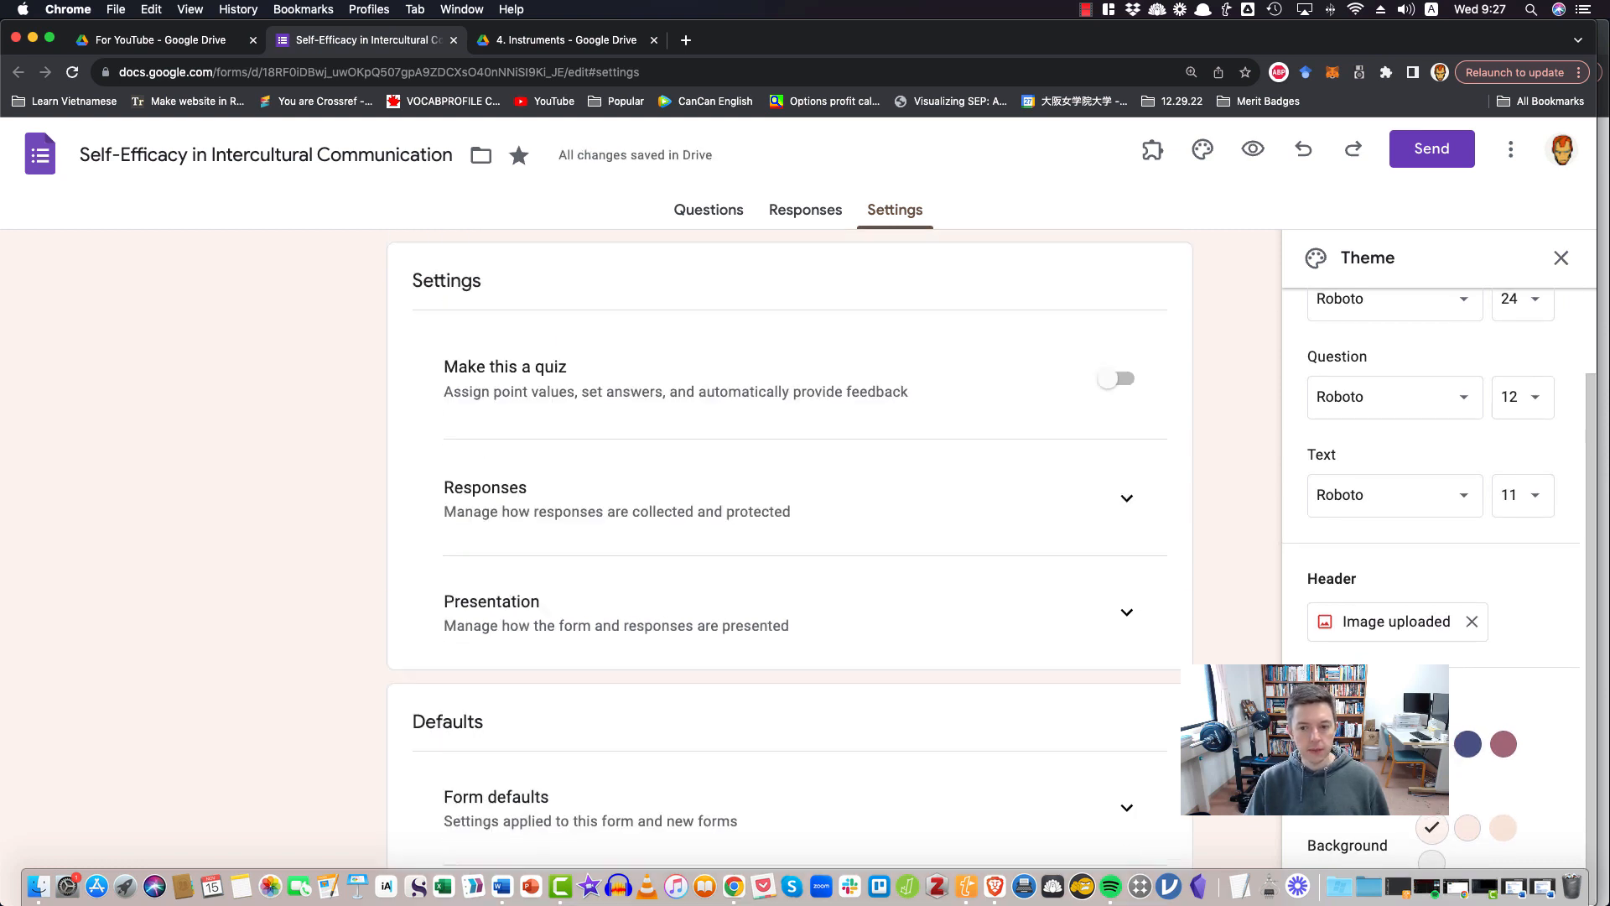
{"action": "left_click", "coordinate": [707, 211]}
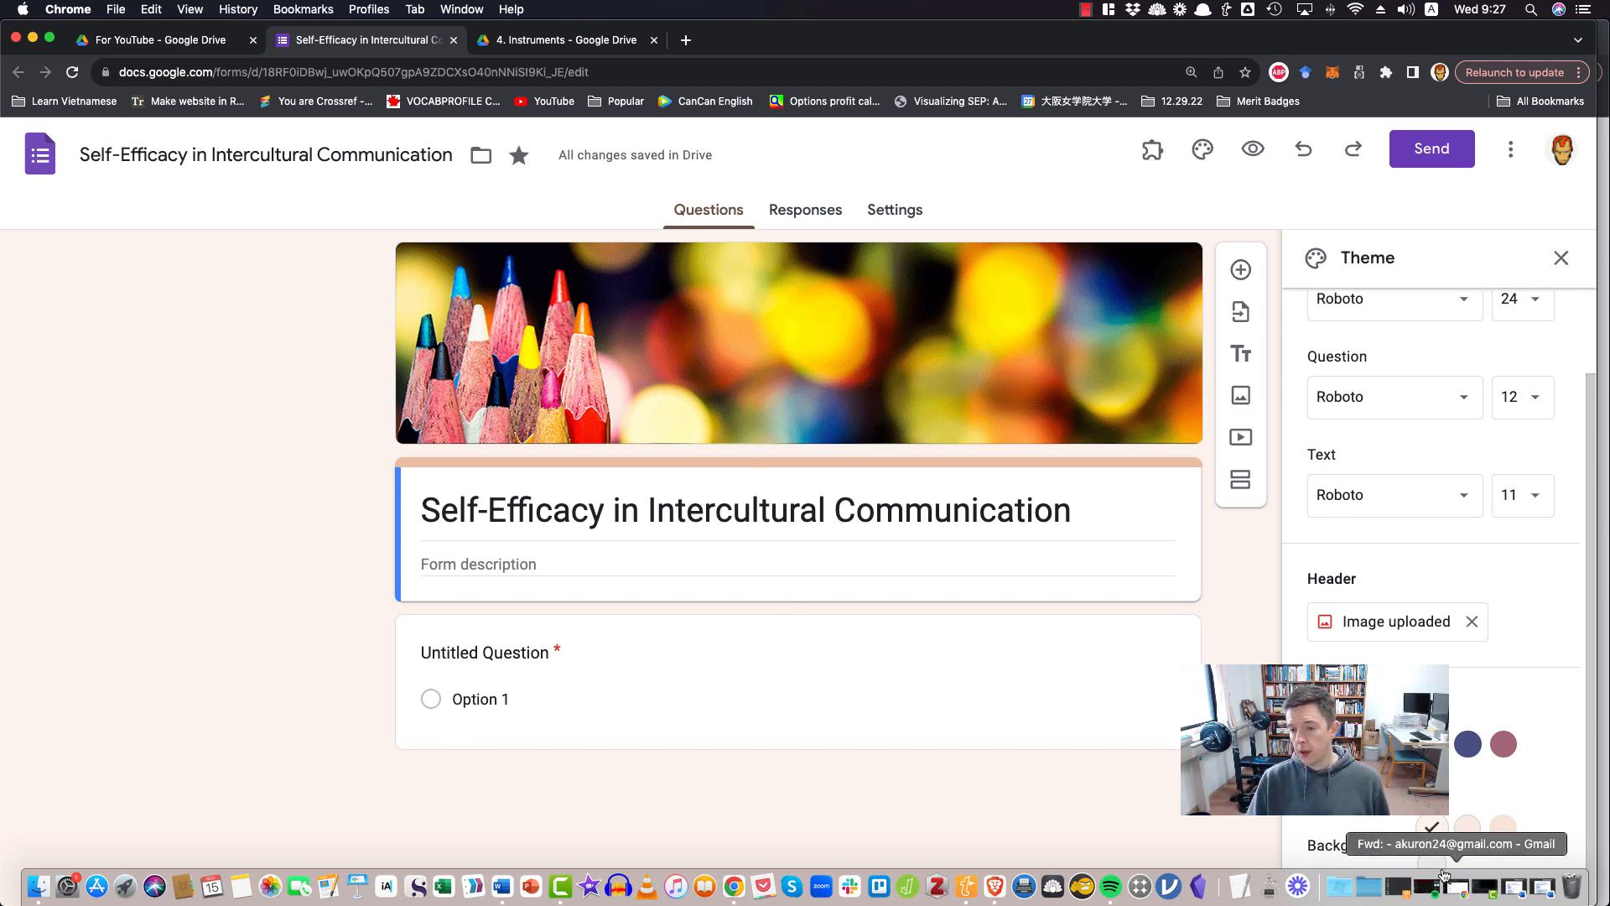
Try the green, mauve, yellow and peach theme colours on the form, including the dark peach background
{"action": "left_click", "coordinate": [1431, 744]}
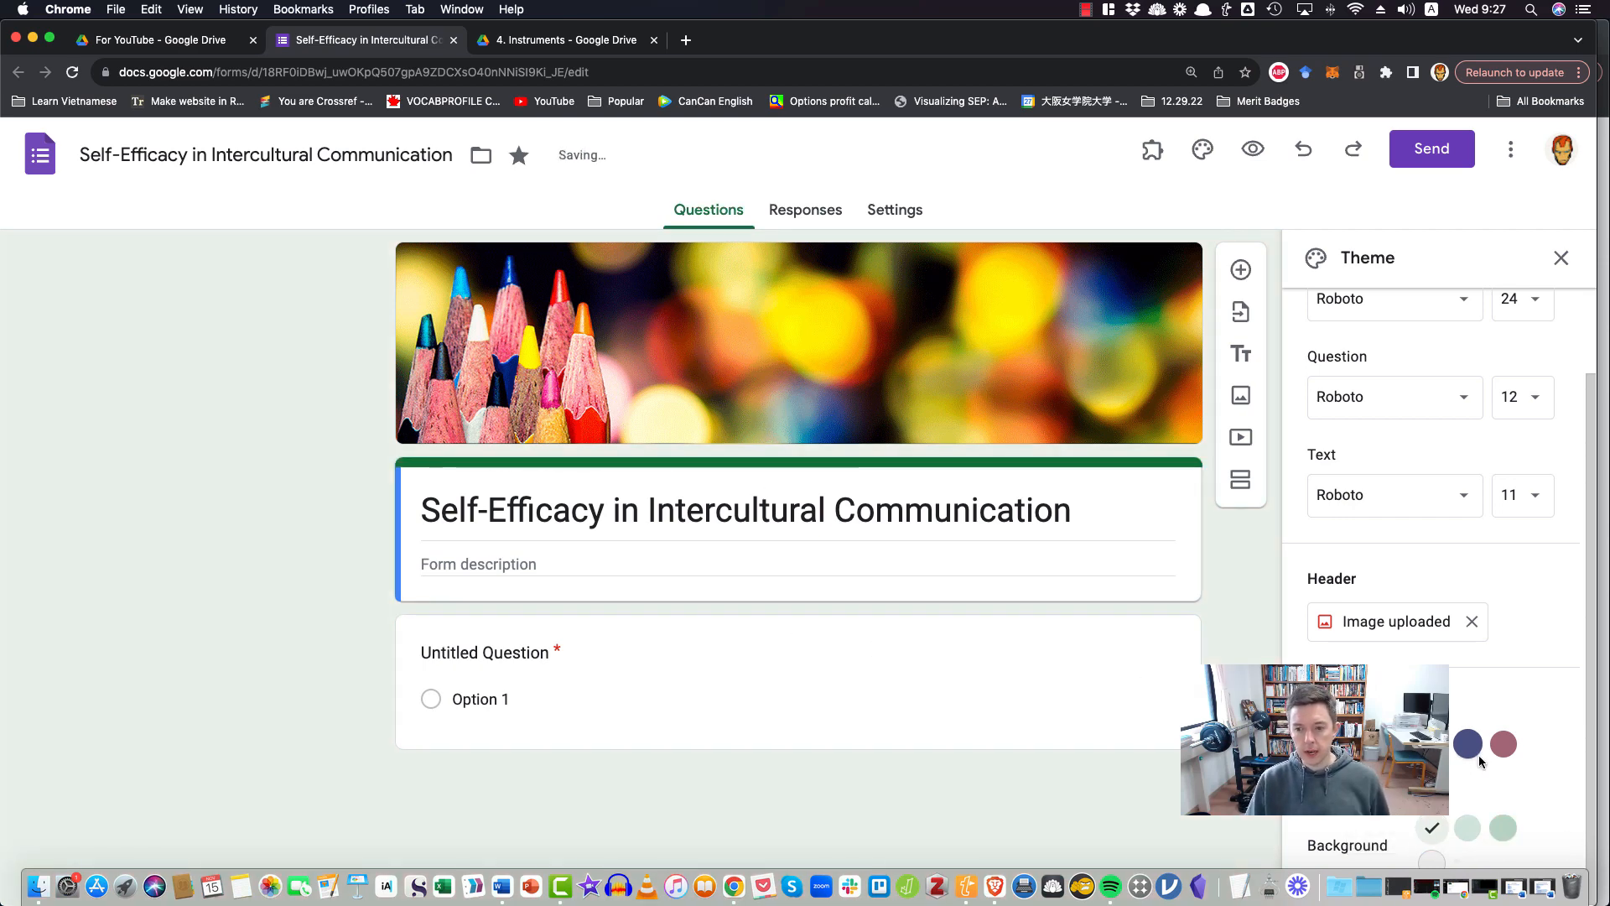
{"action": "left_click", "coordinate": [1504, 746]}
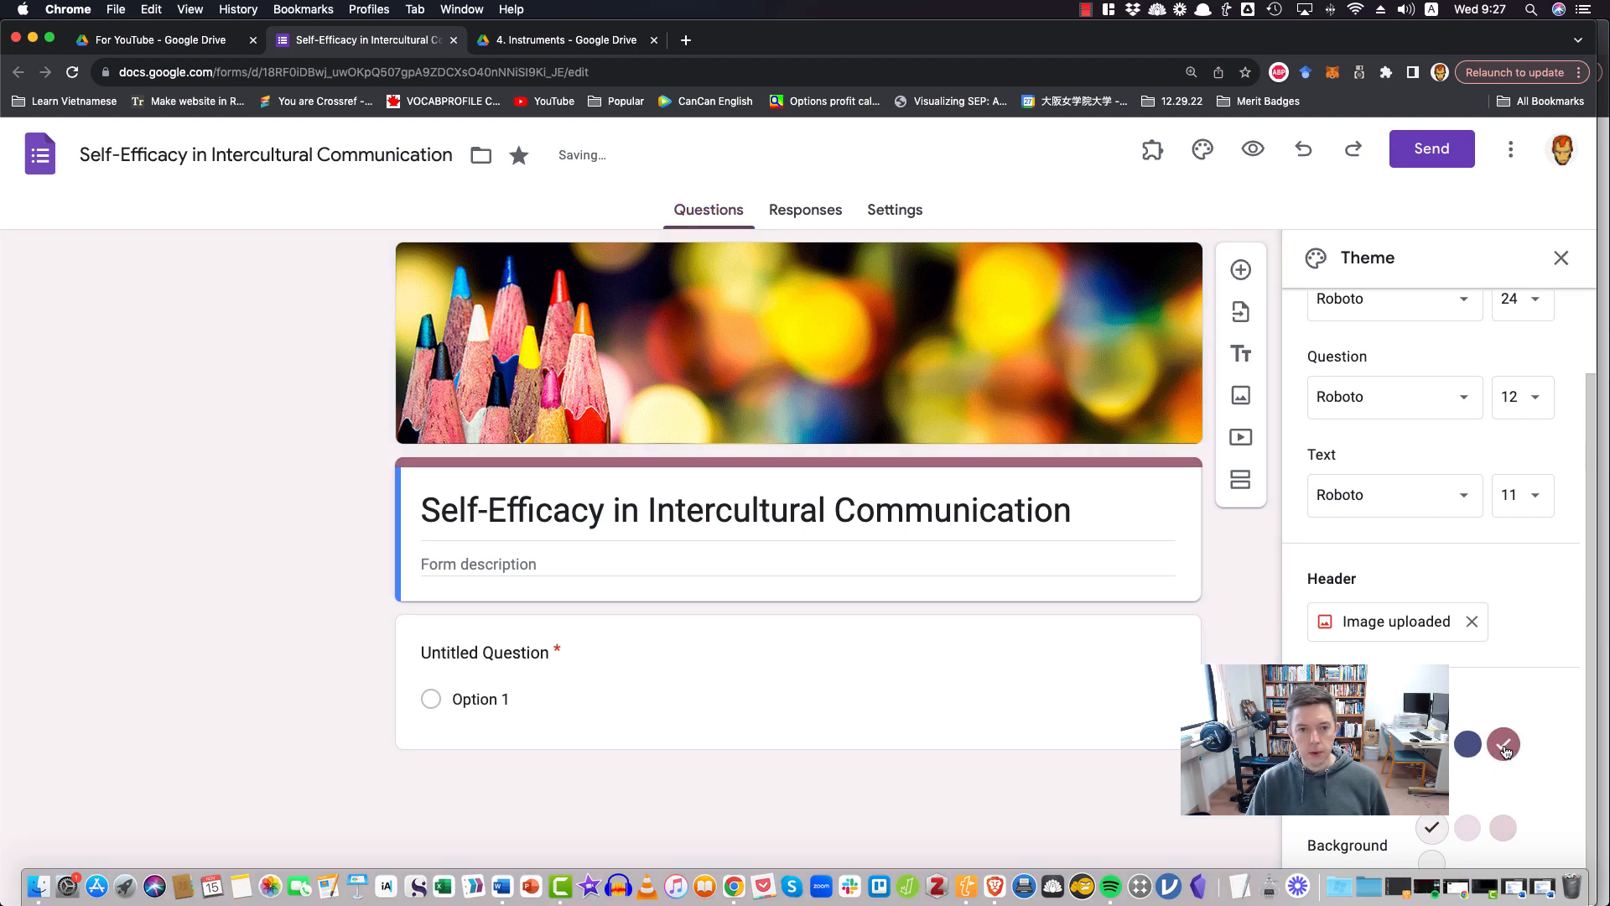
{"action": "left_click", "coordinate": [1431, 745]}
{"action": "left_click", "coordinate": [1396, 745]}
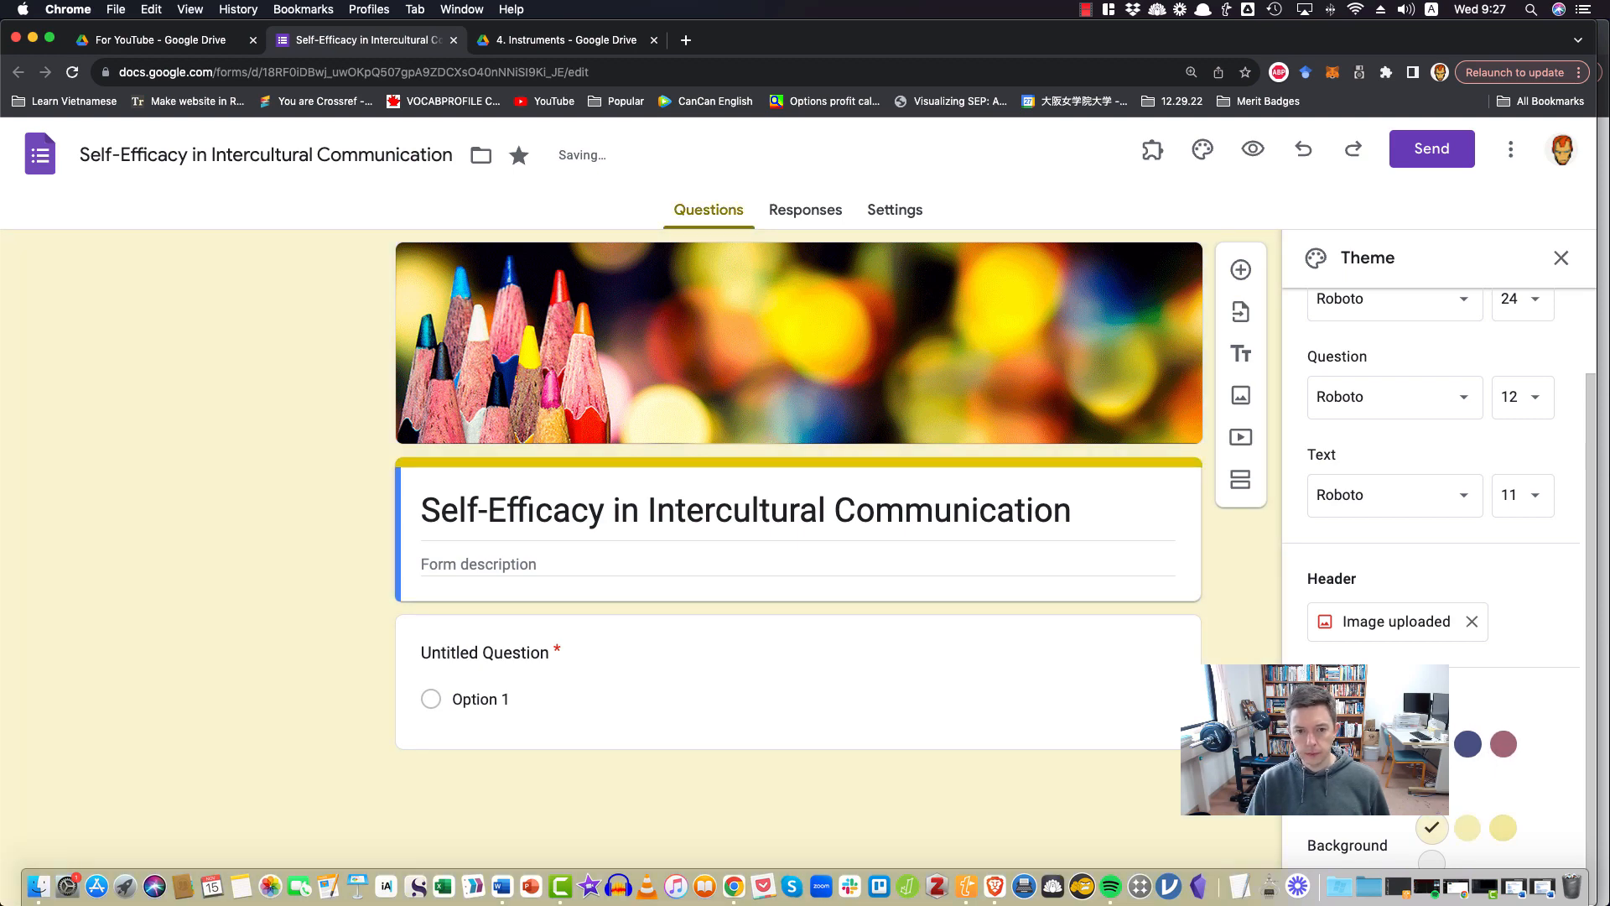
{"action": "left_click", "coordinate": [1360, 744]}
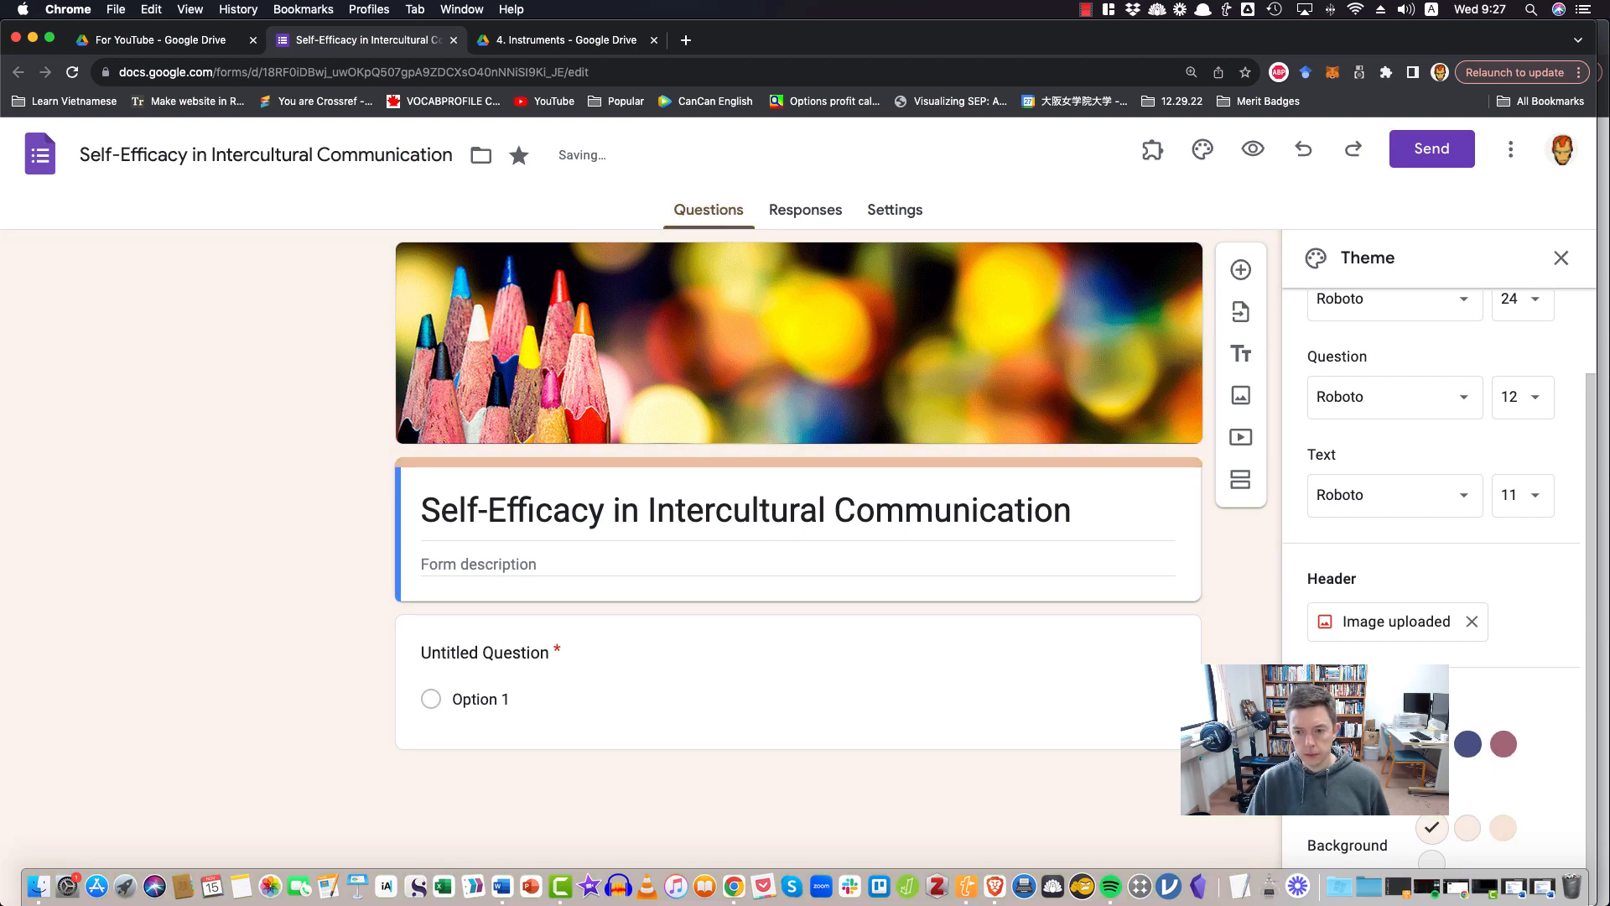
{"action": "scroll", "coordinate": [1376, 745], "scroll_direction": "up", "scroll_amount": 1}
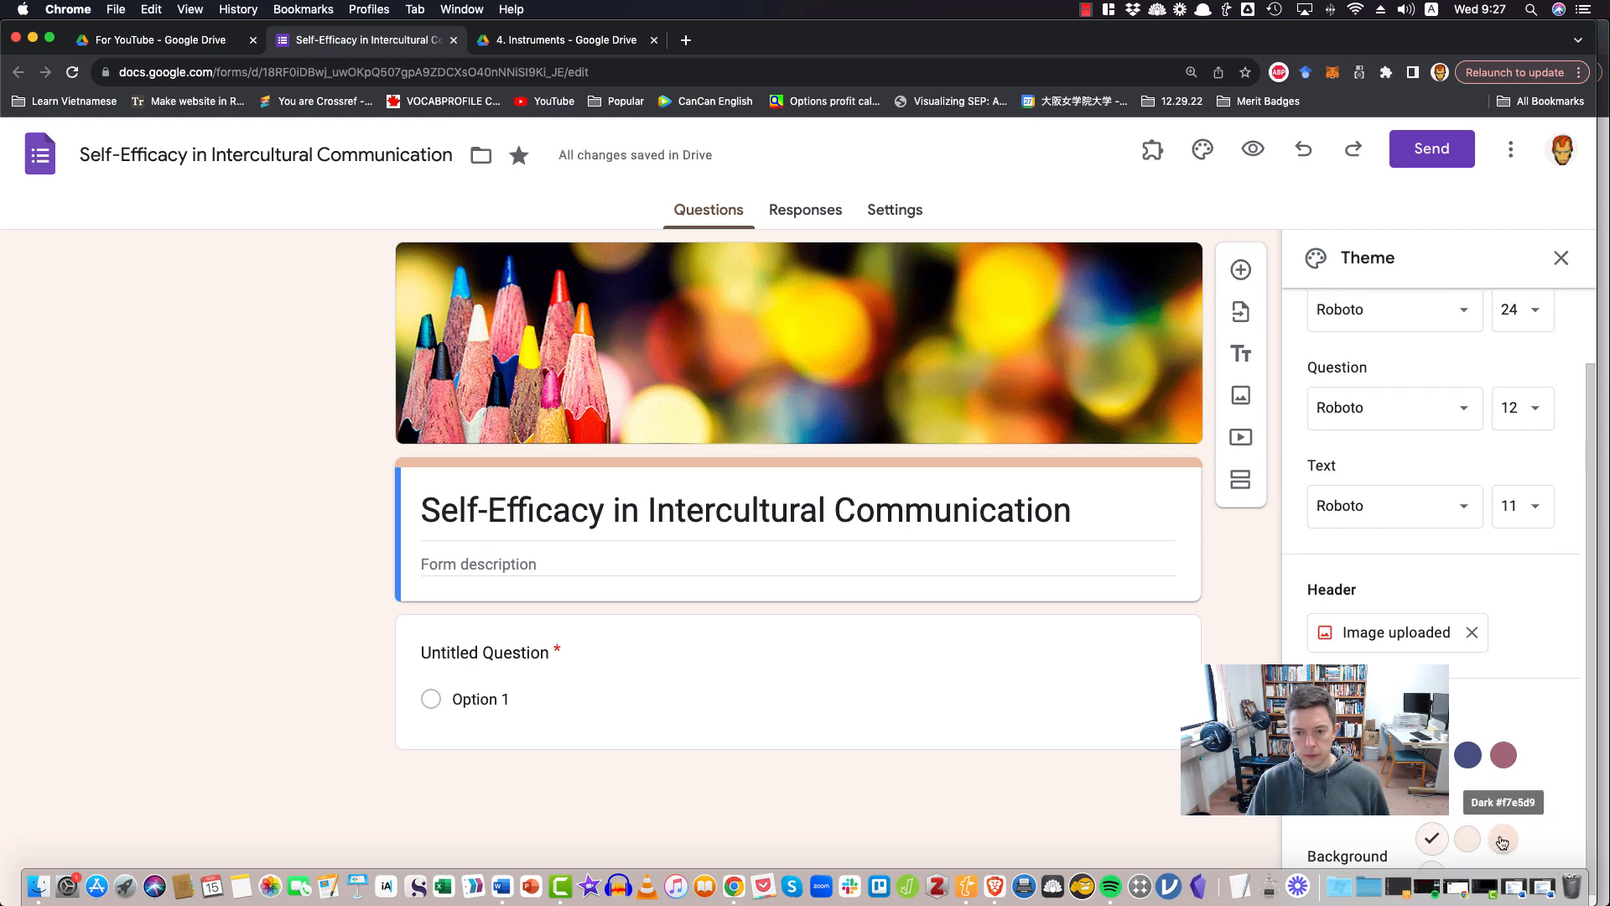
{"action": "scroll", "coordinate": [1502, 842], "scroll_direction": "up", "scroll_amount": 2}
{"action": "scroll", "coordinate": [1502, 839], "scroll_direction": "down", "scroll_amount": 2}
{"action": "left_click", "coordinate": [1503, 830]}
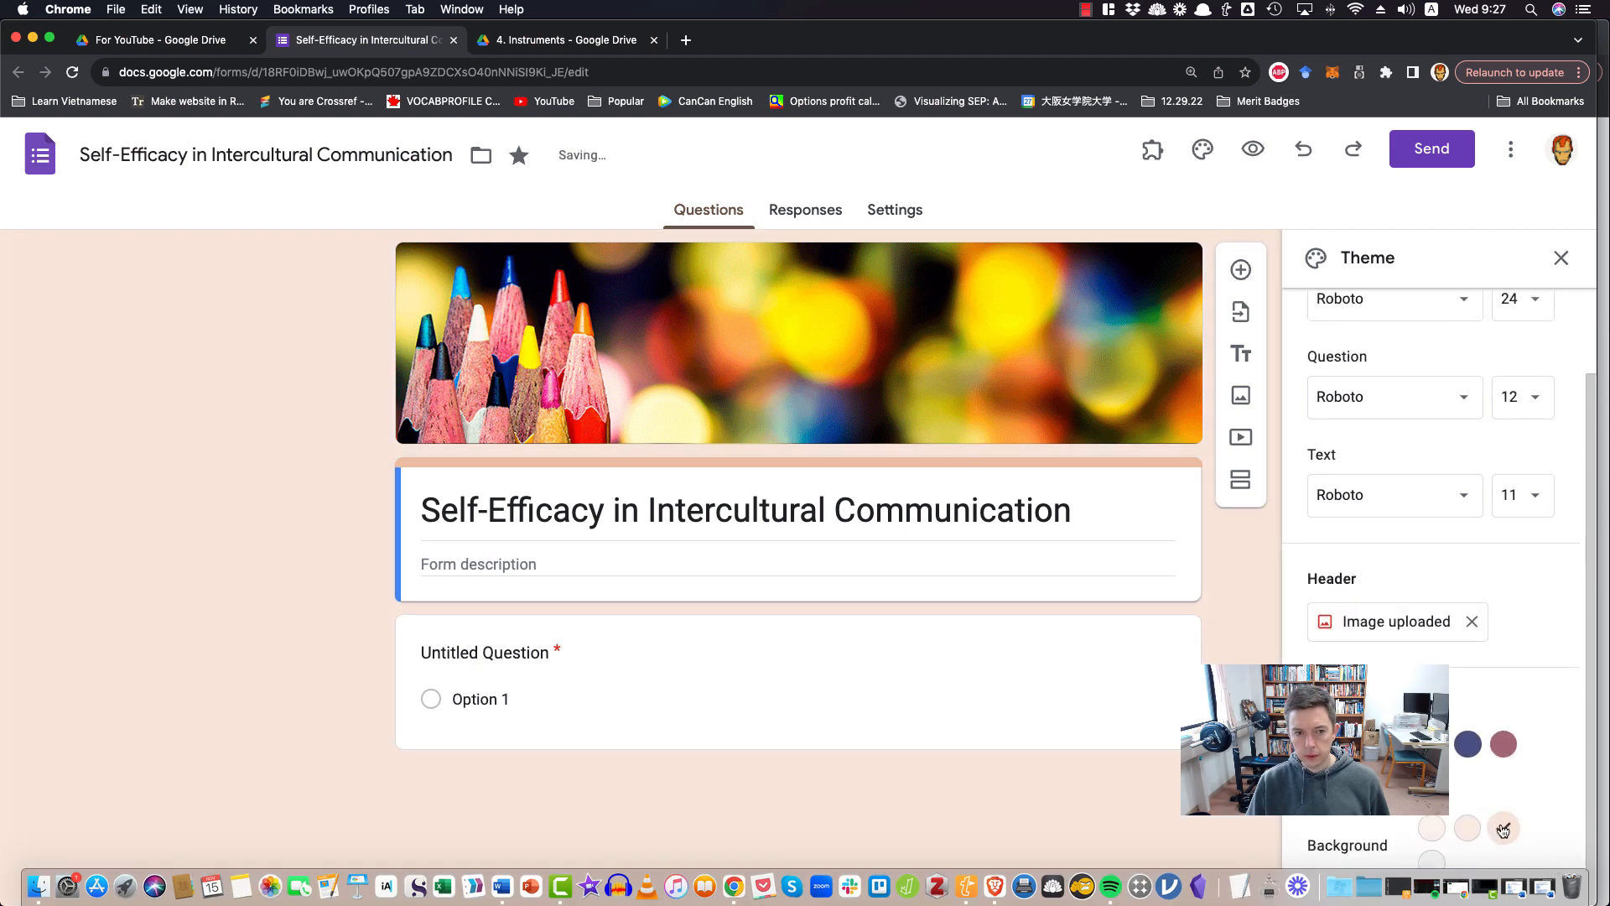
{"action": "left_click", "coordinate": [1323, 745]}
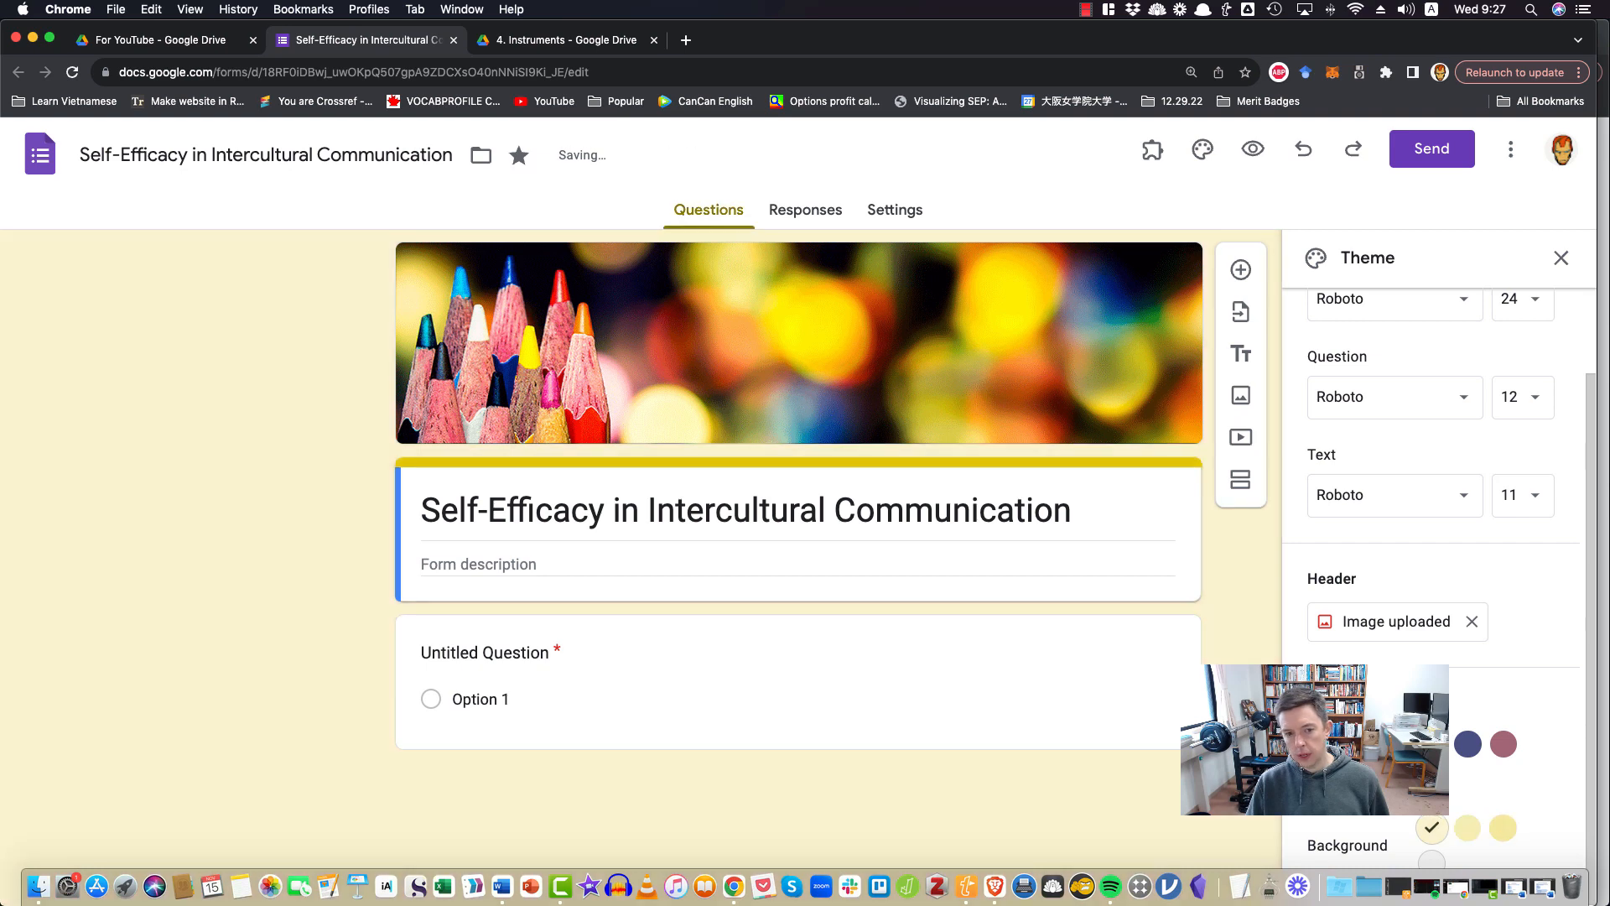
Set the theme colour to green with the dark #b7d4c4 background and close the theme options
{"action": "left_click", "coordinate": [1432, 744]}
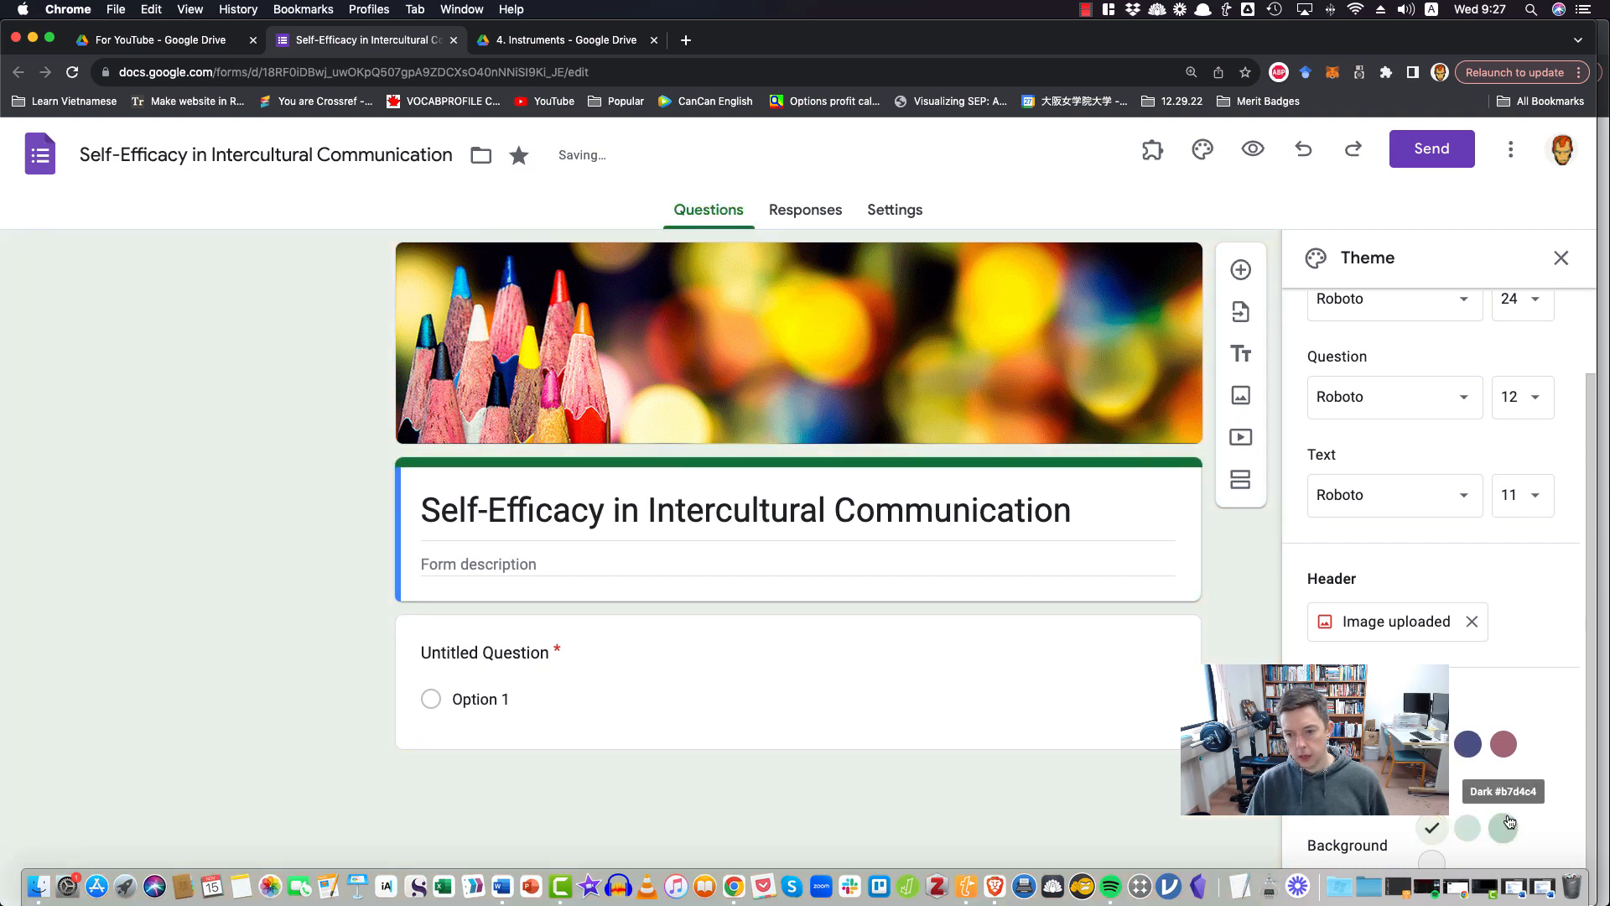
{"action": "left_click", "coordinate": [1504, 828]}
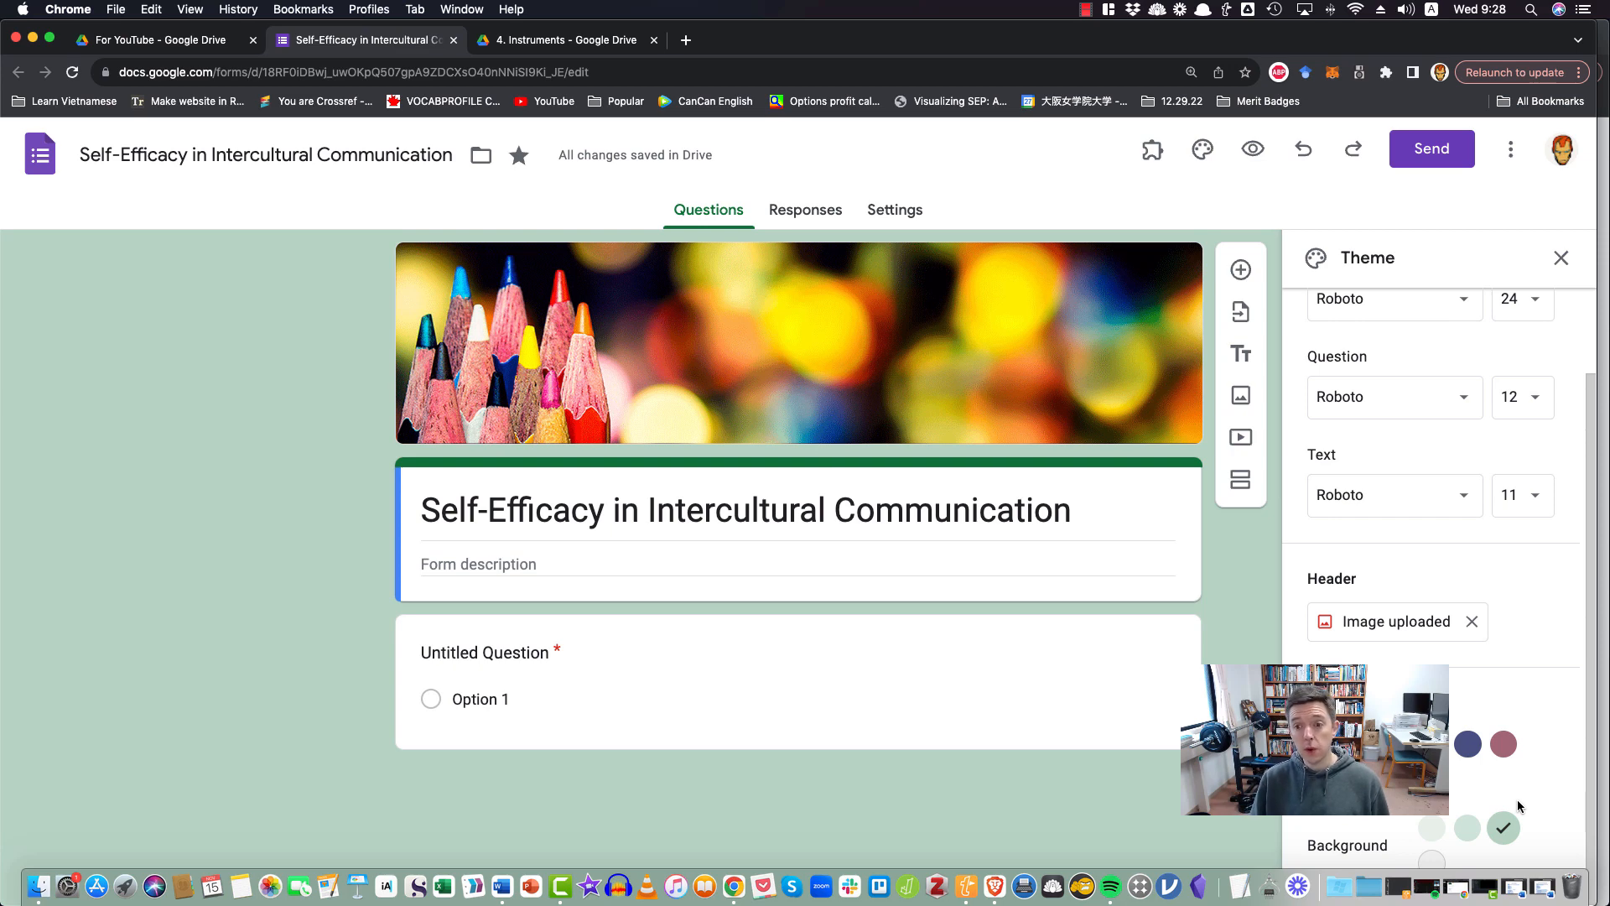
{"action": "scroll", "coordinate": [1501, 575], "scroll_direction": "up", "scroll_amount": 2}
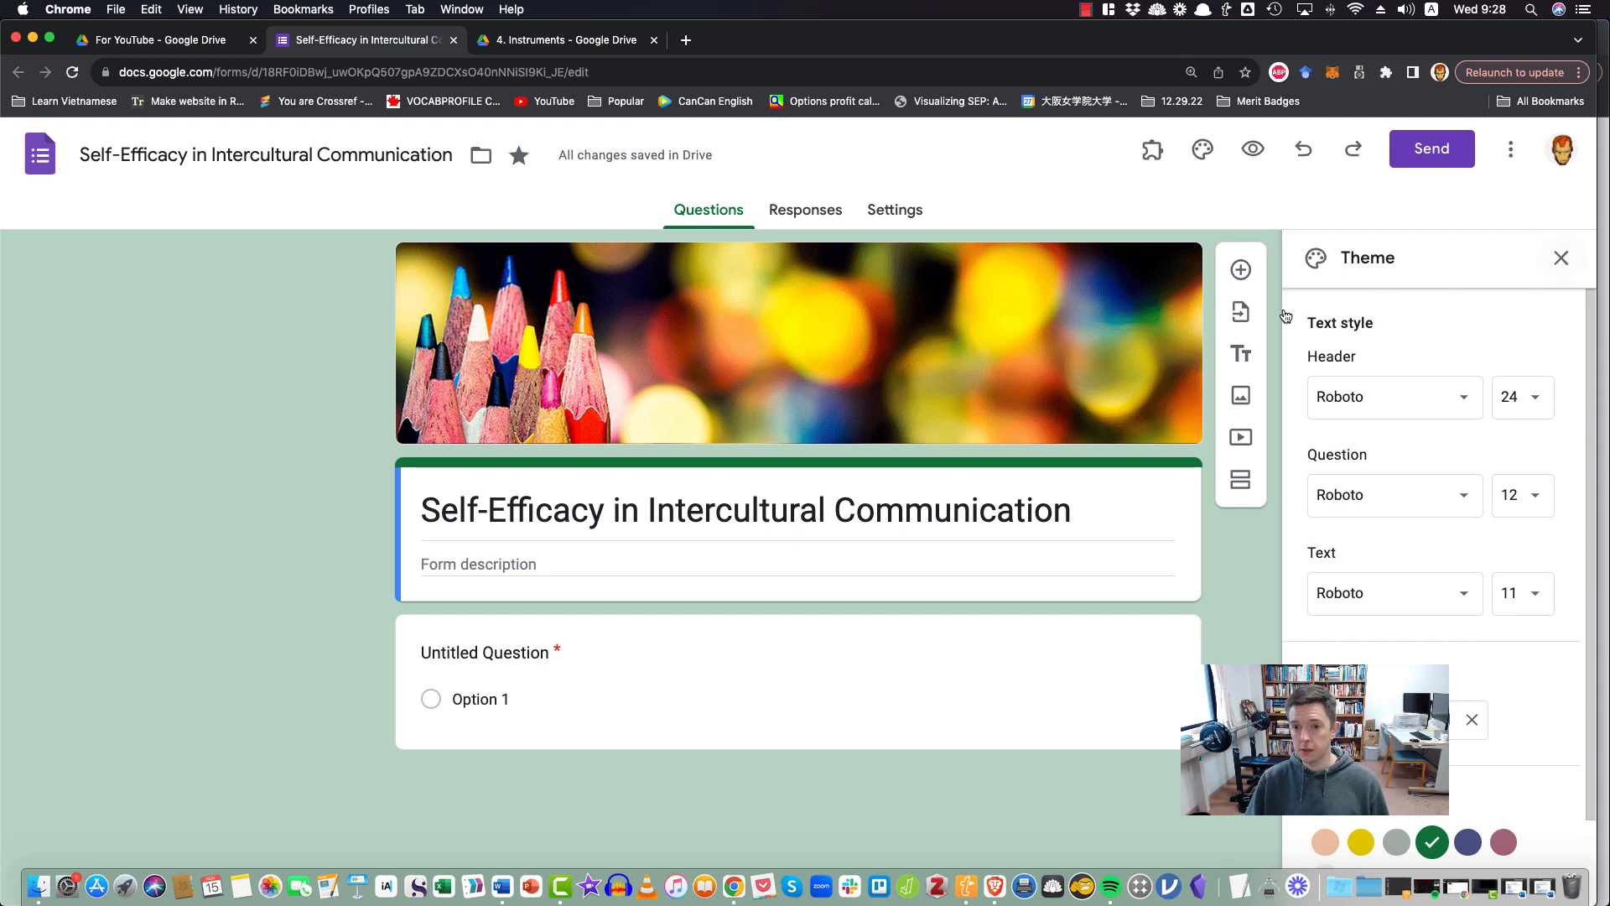
{"action": "left_click", "coordinate": [1561, 257]}
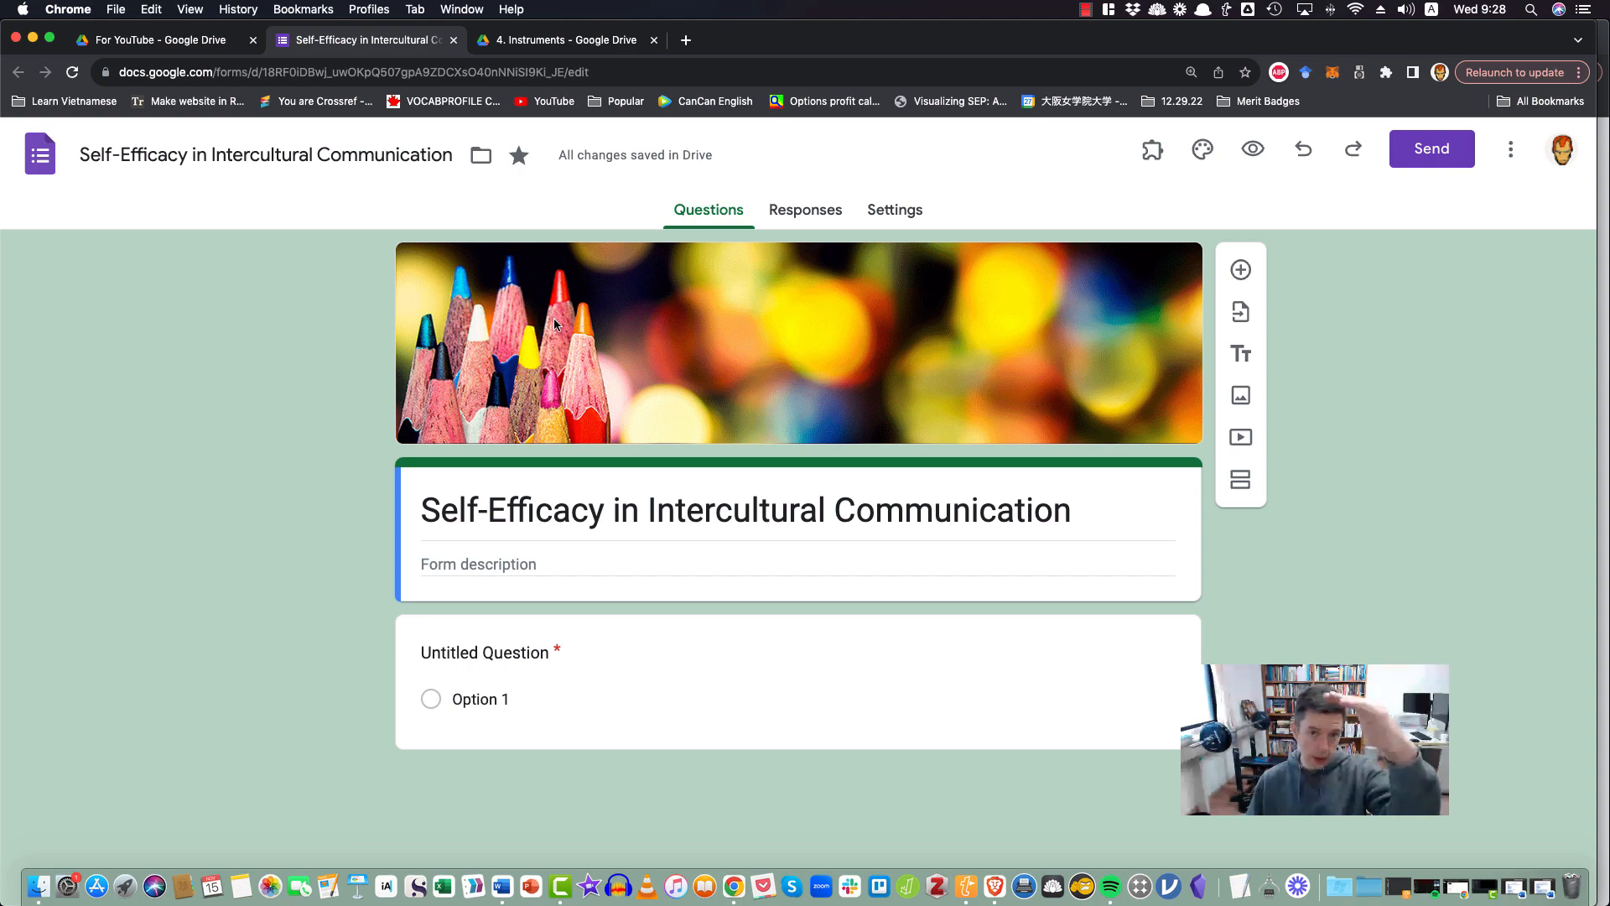
Place the form window beside the SEIC ITEMS (ENG ONLY) document and widen the form window
{"action": "left_click_drag", "start_coordinate": [975, 39], "coordinate": [2, 160]}
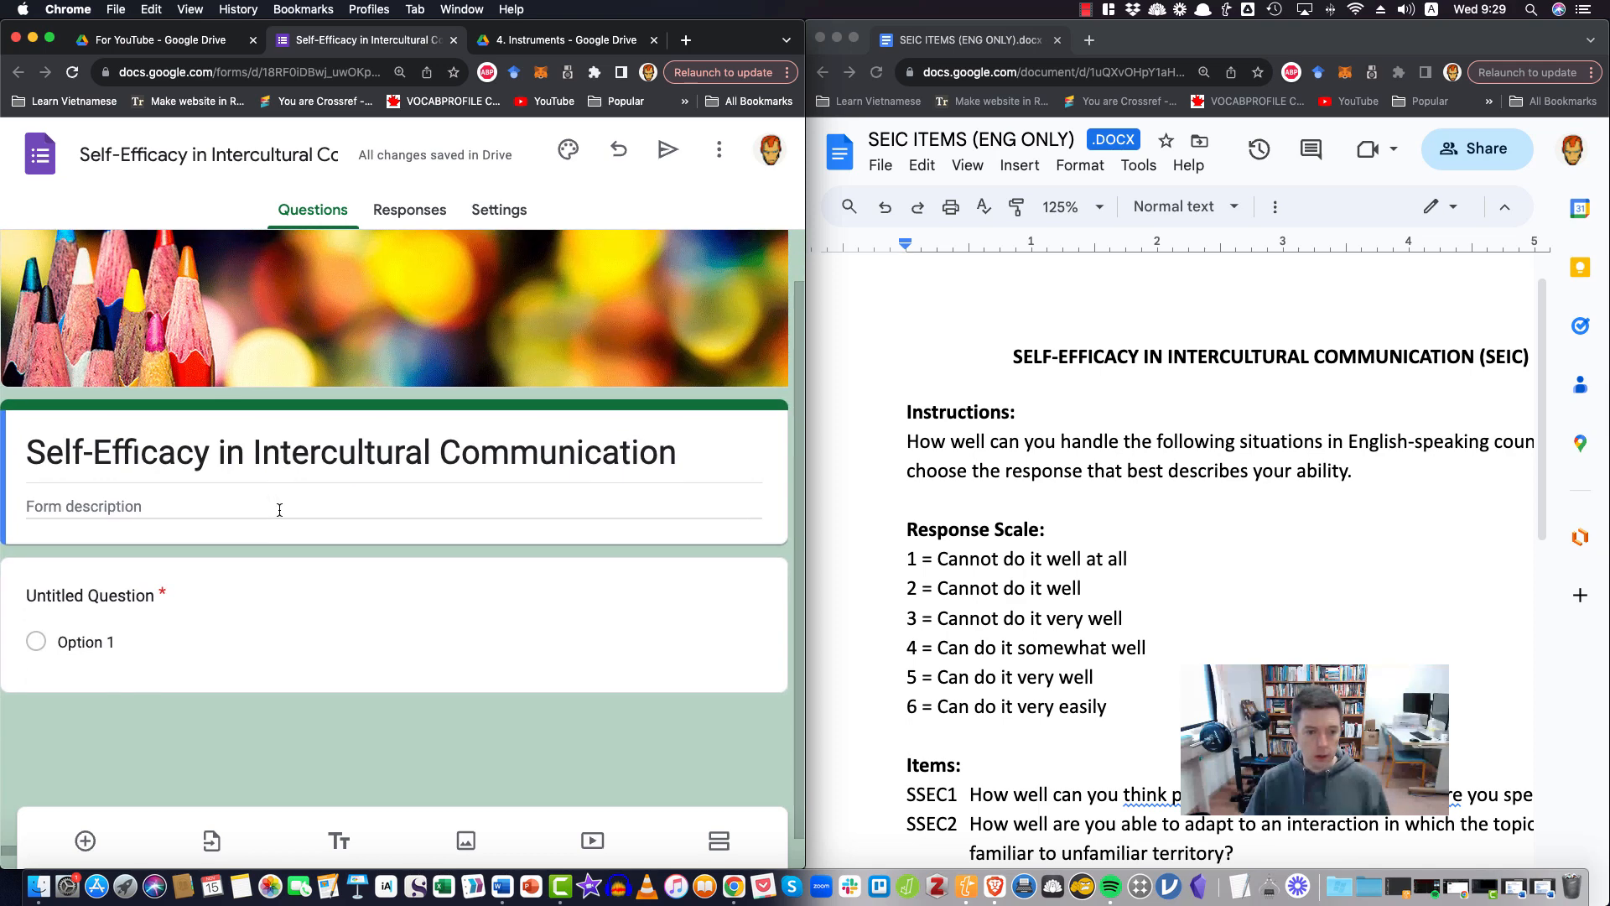
{"action": "left_click_drag", "start_coordinate": [805, 718], "coordinate": [896, 718]}
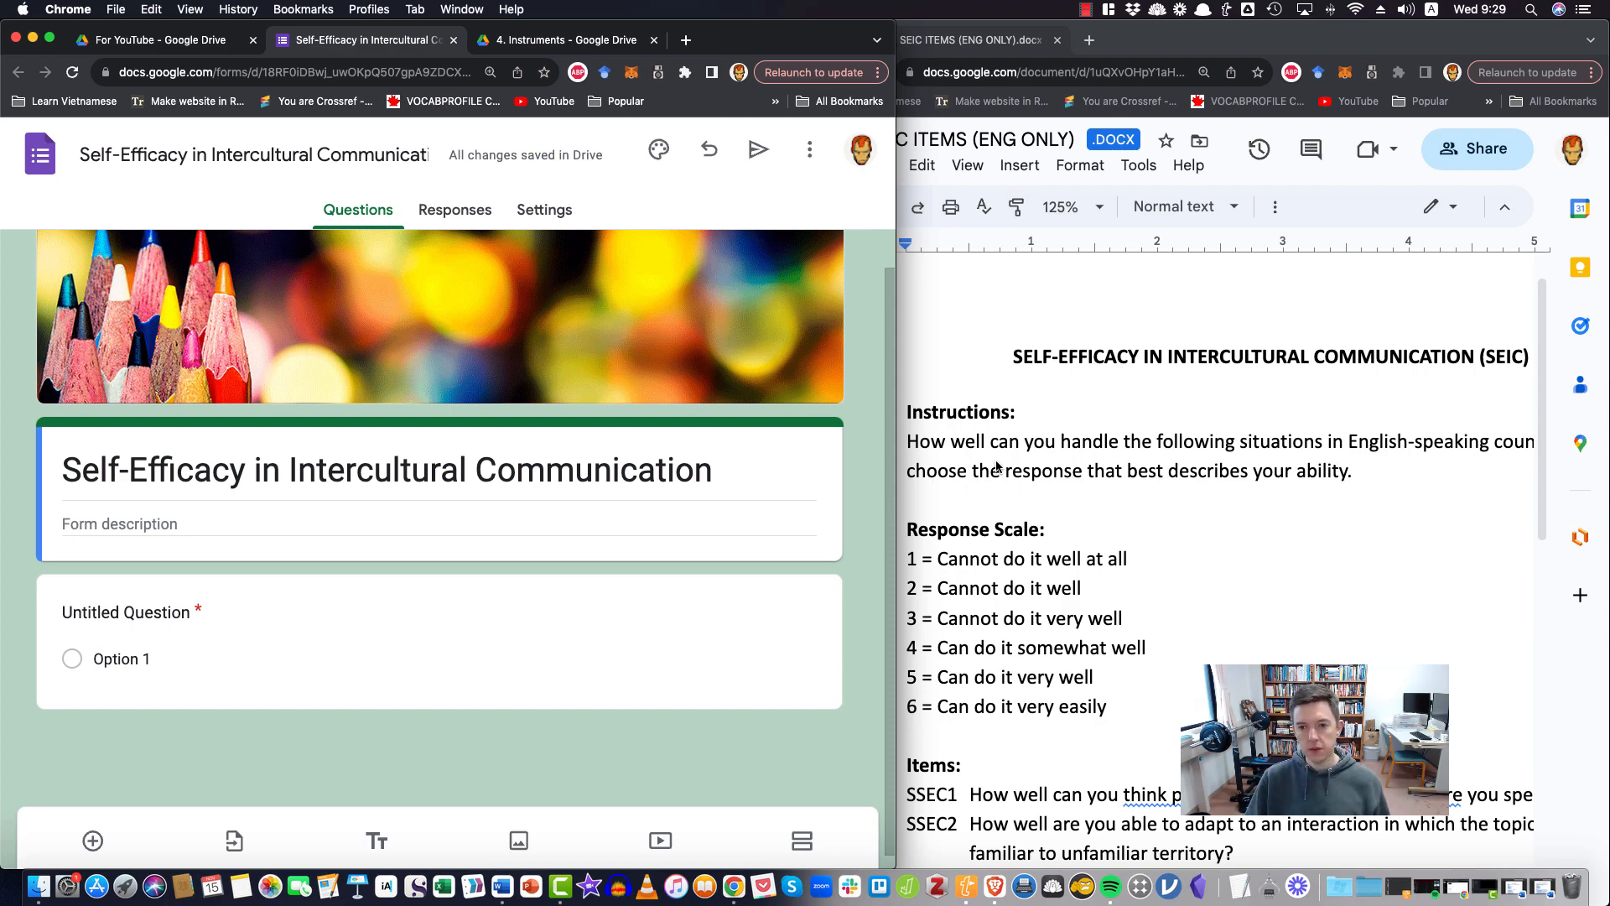
{"action": "left_click", "coordinate": [1198, 560]}
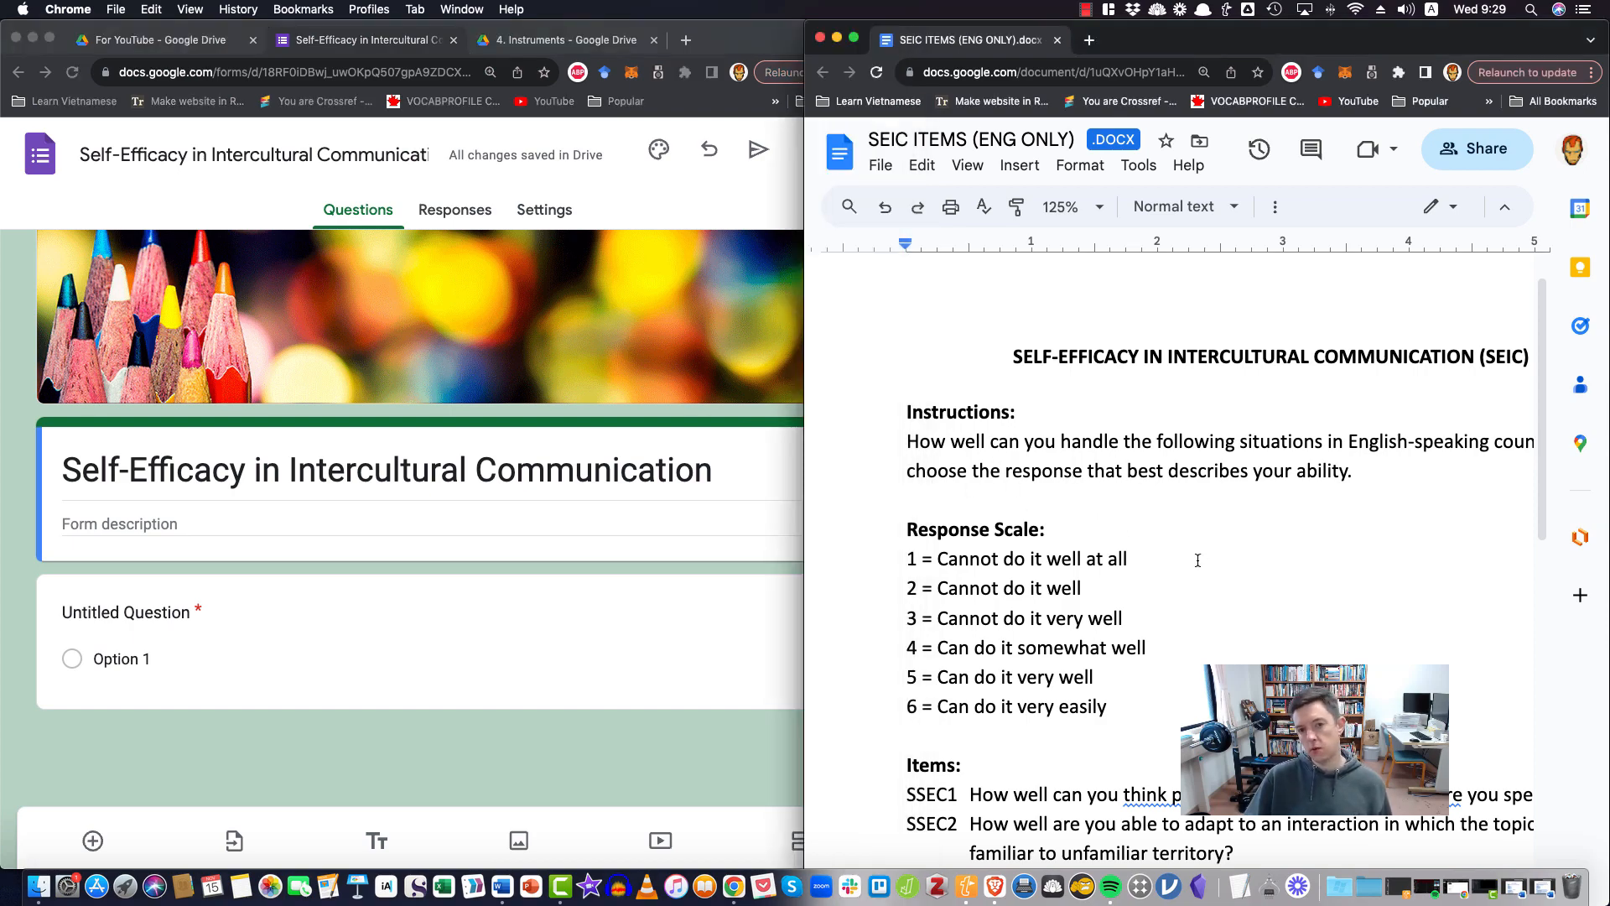
{"action": "left_click", "coordinate": [707, 772]}
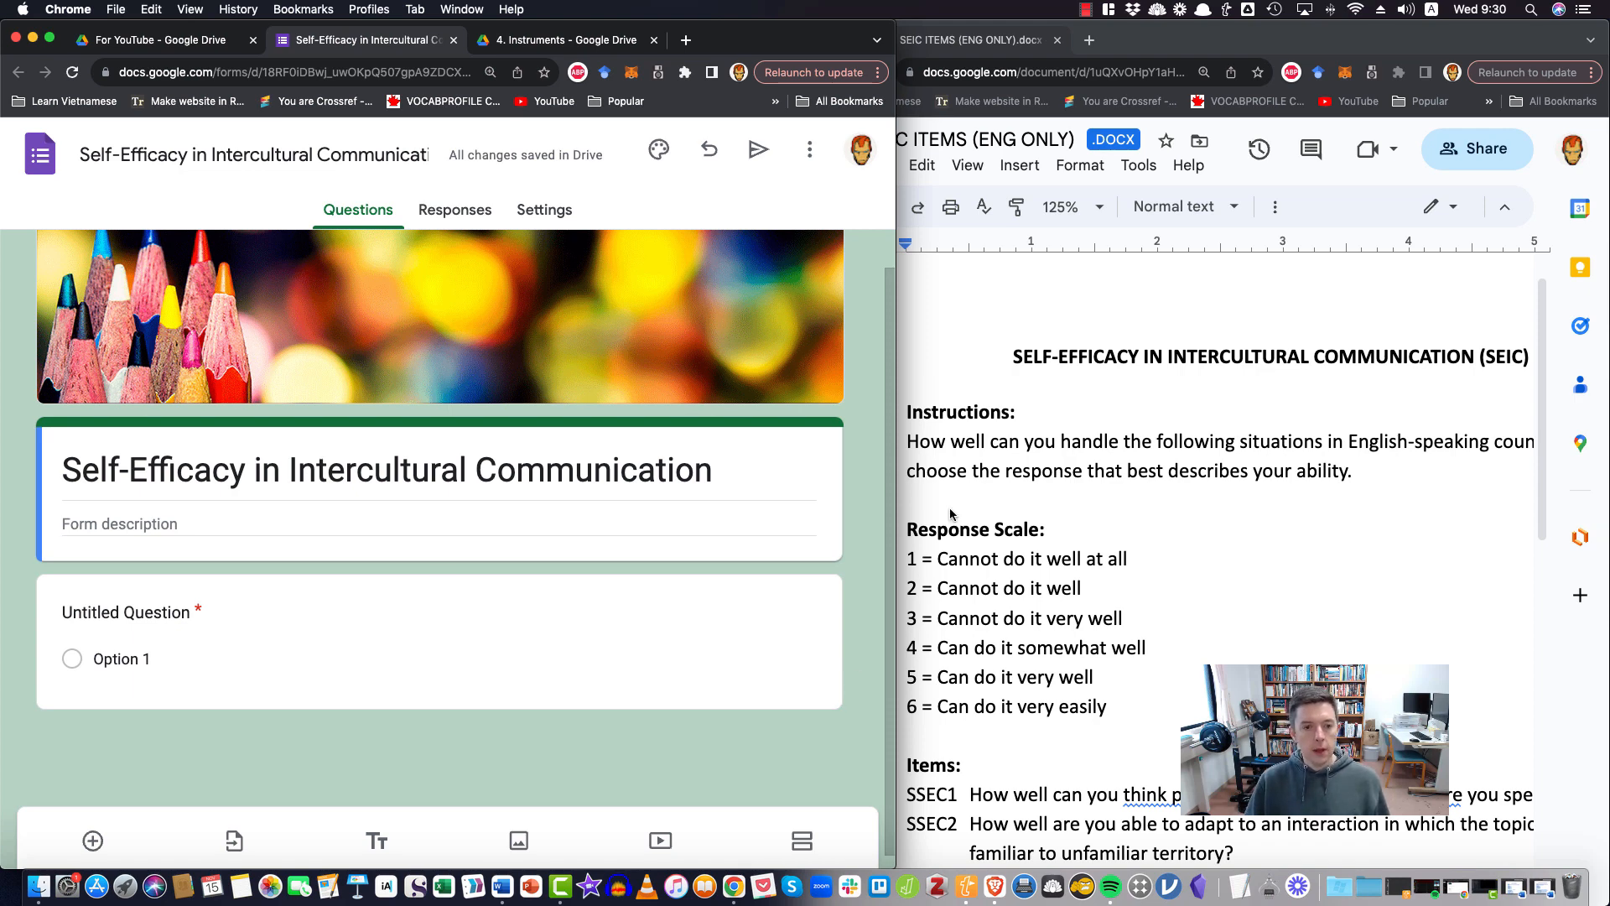
Copy the Instructions heading and paragraph from the SEIC document into the form description and remove the trailing blank line
{"action": "left_click", "coordinate": [1008, 485]}
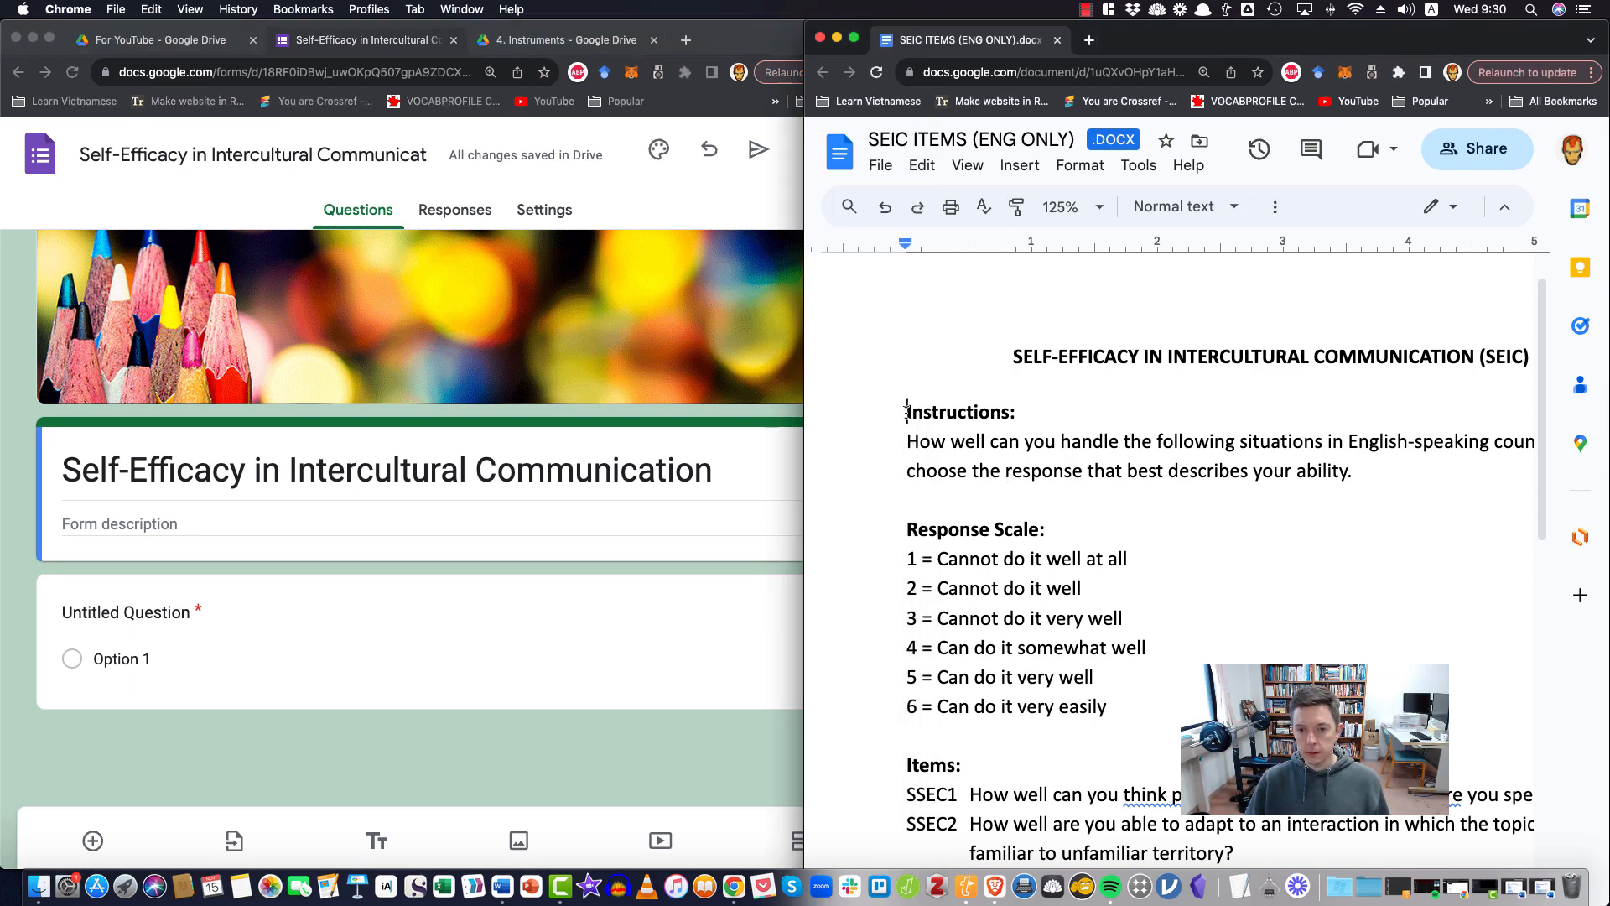
{"action": "left_click_drag", "start_coordinate": [906, 411], "coordinate": [1413, 480]}
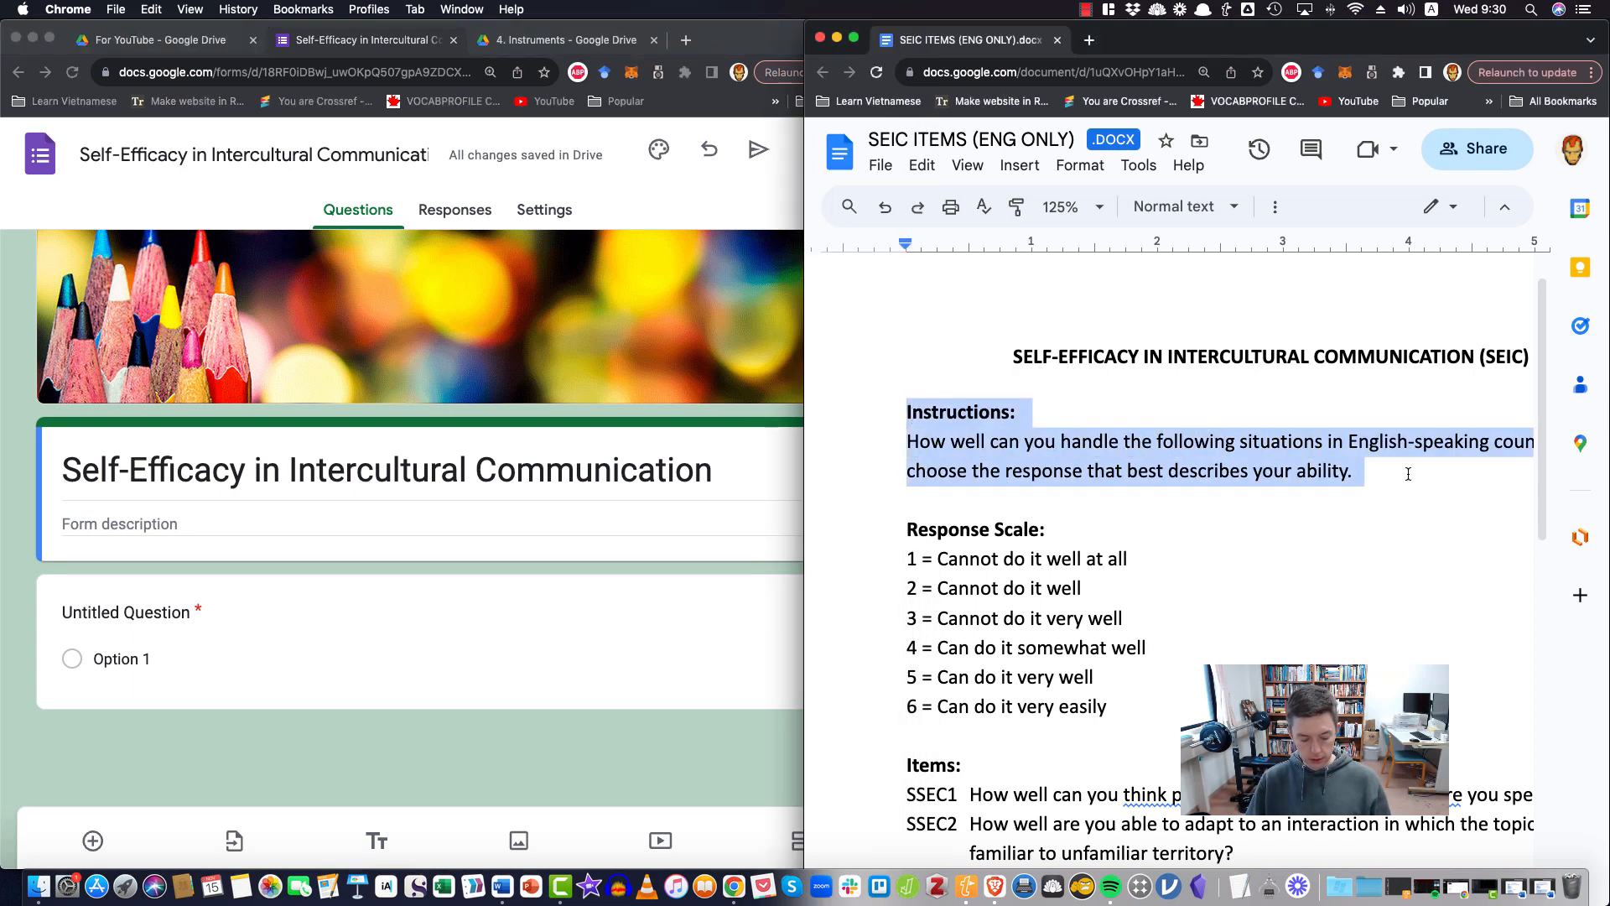
{"action": "left_click", "coordinate": [182, 524]}
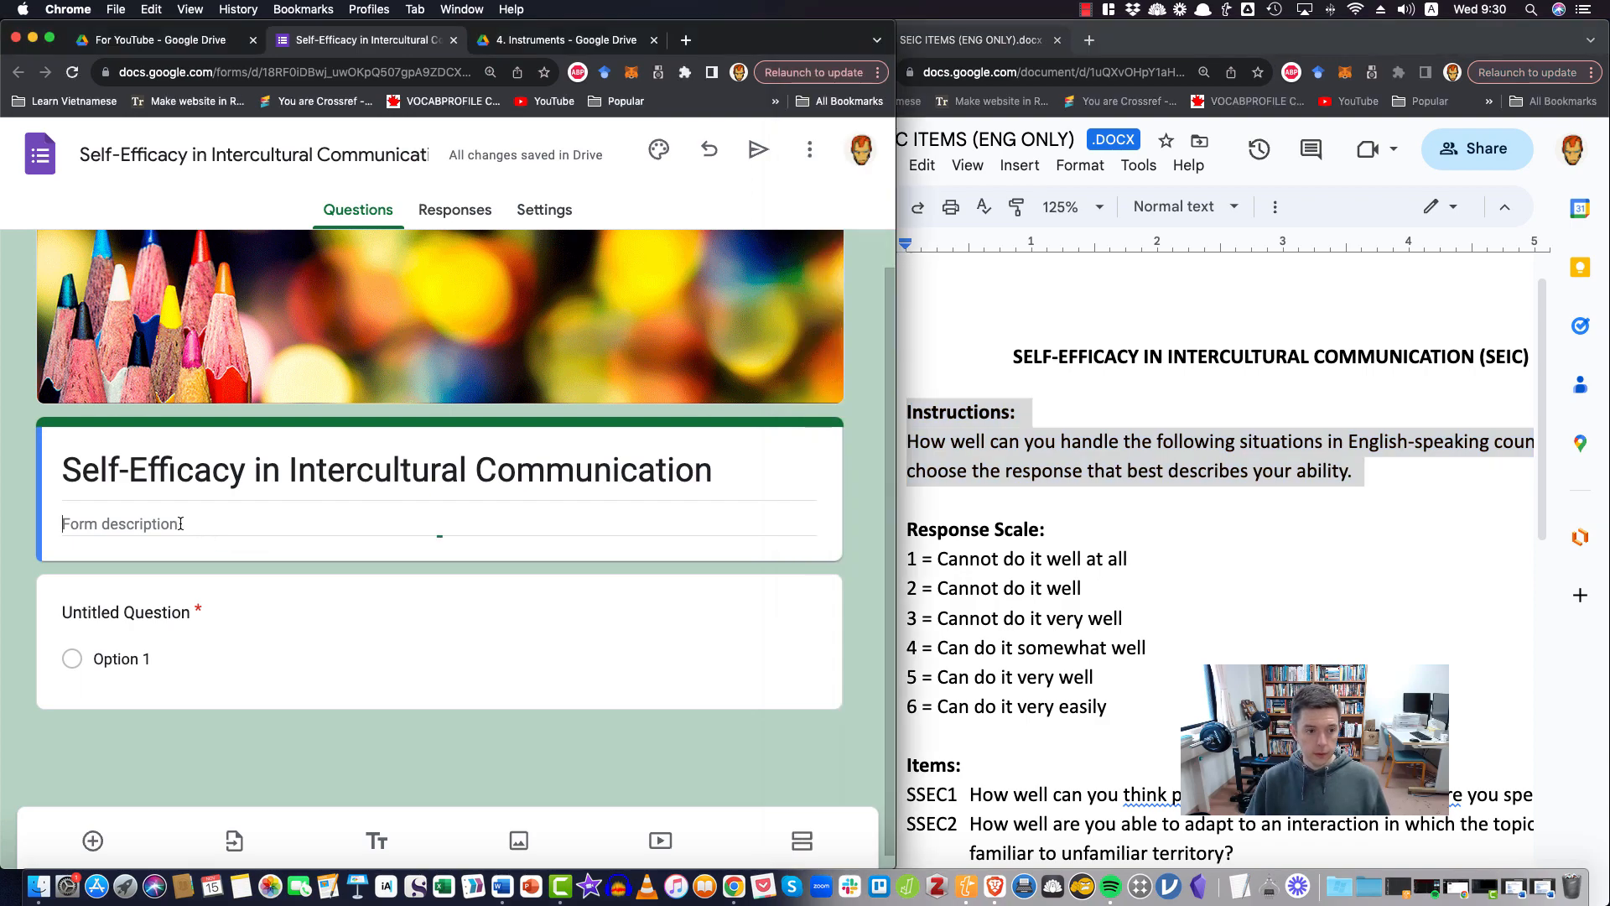
{"action": "type", "text": "Instructions: How well can you handle the following situations in English-speaking countries? Please choose the response that best describes your ability."}
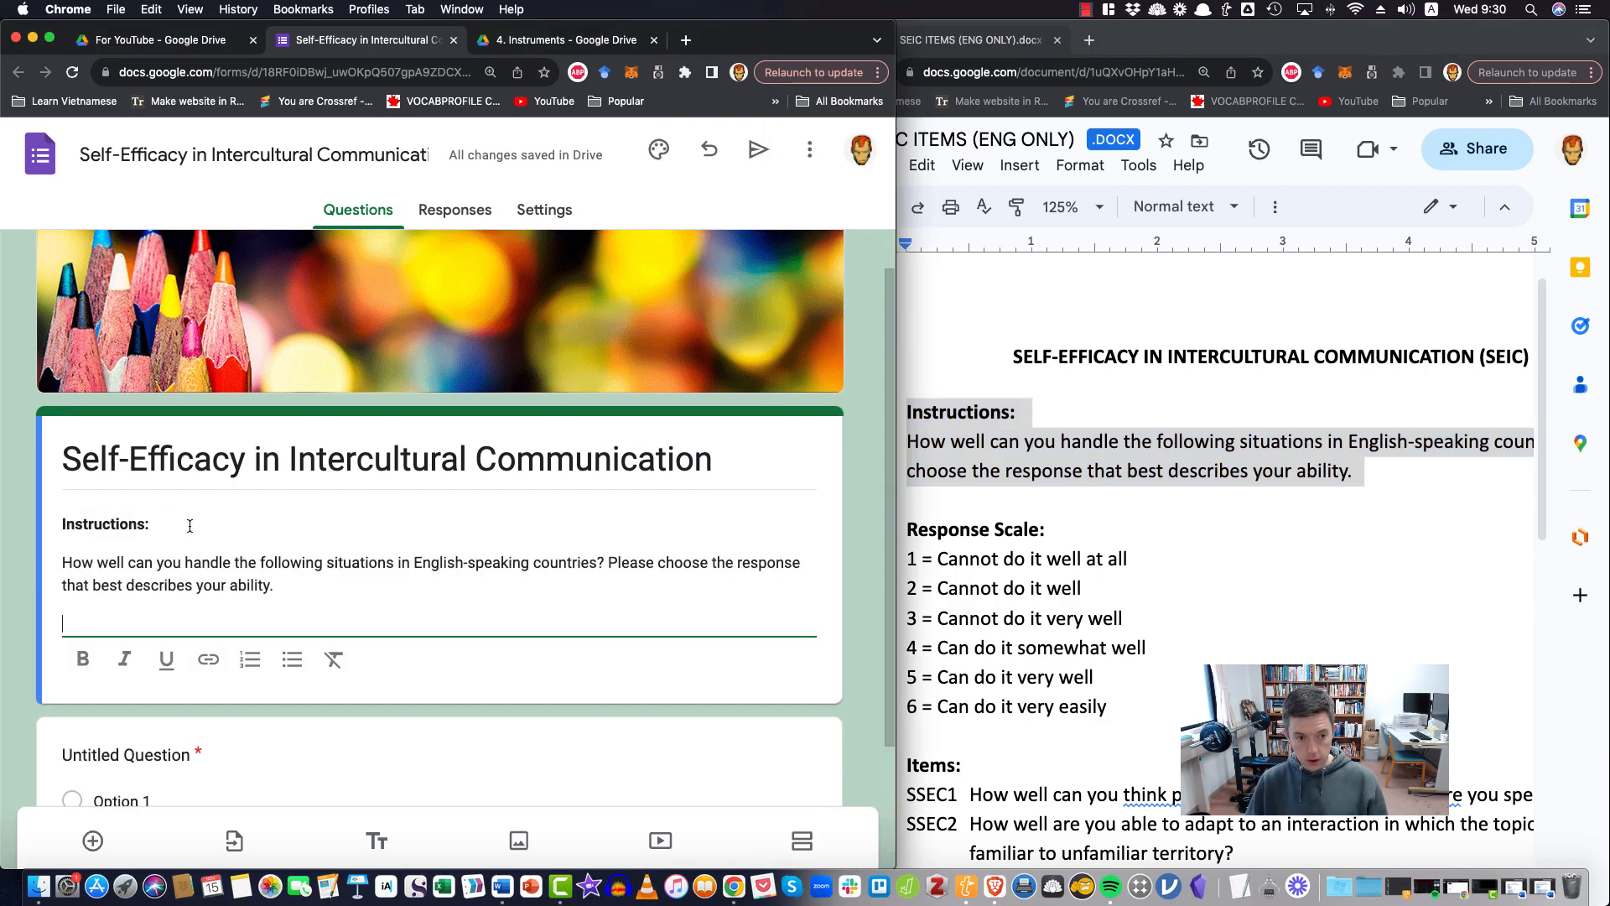
{"action": "key", "text": "BackSpace"}
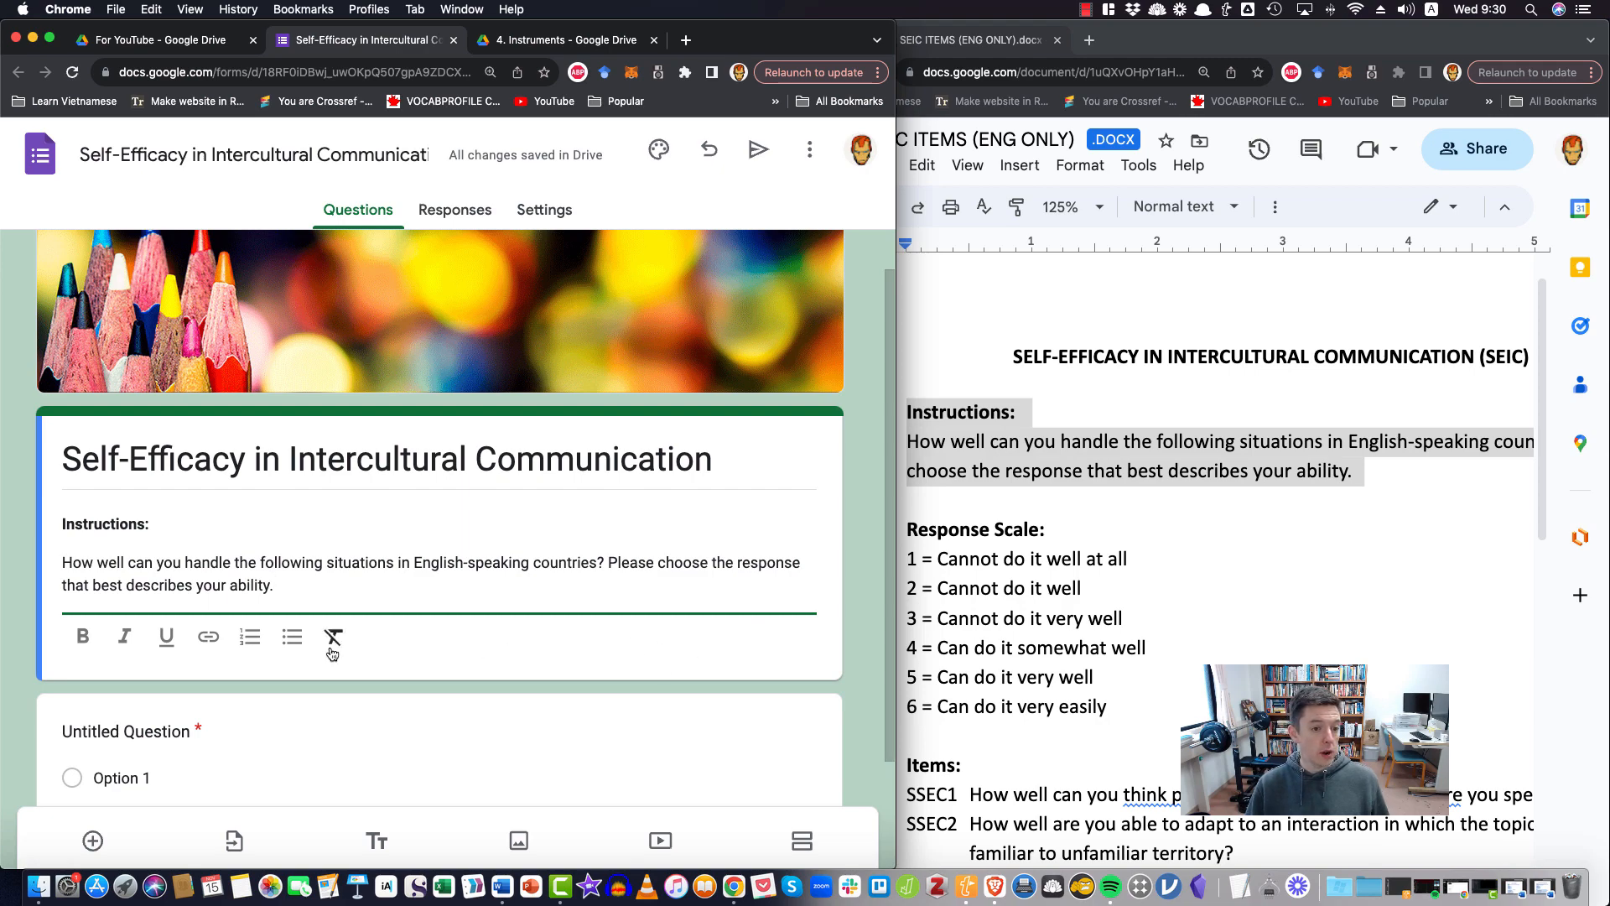
{"action": "left_click", "coordinate": [25, 635]}
Change the untitled question's type to Multiple choice grid
{"action": "scroll", "coordinate": [134, 621], "scroll_direction": "down", "scroll_amount": 2}
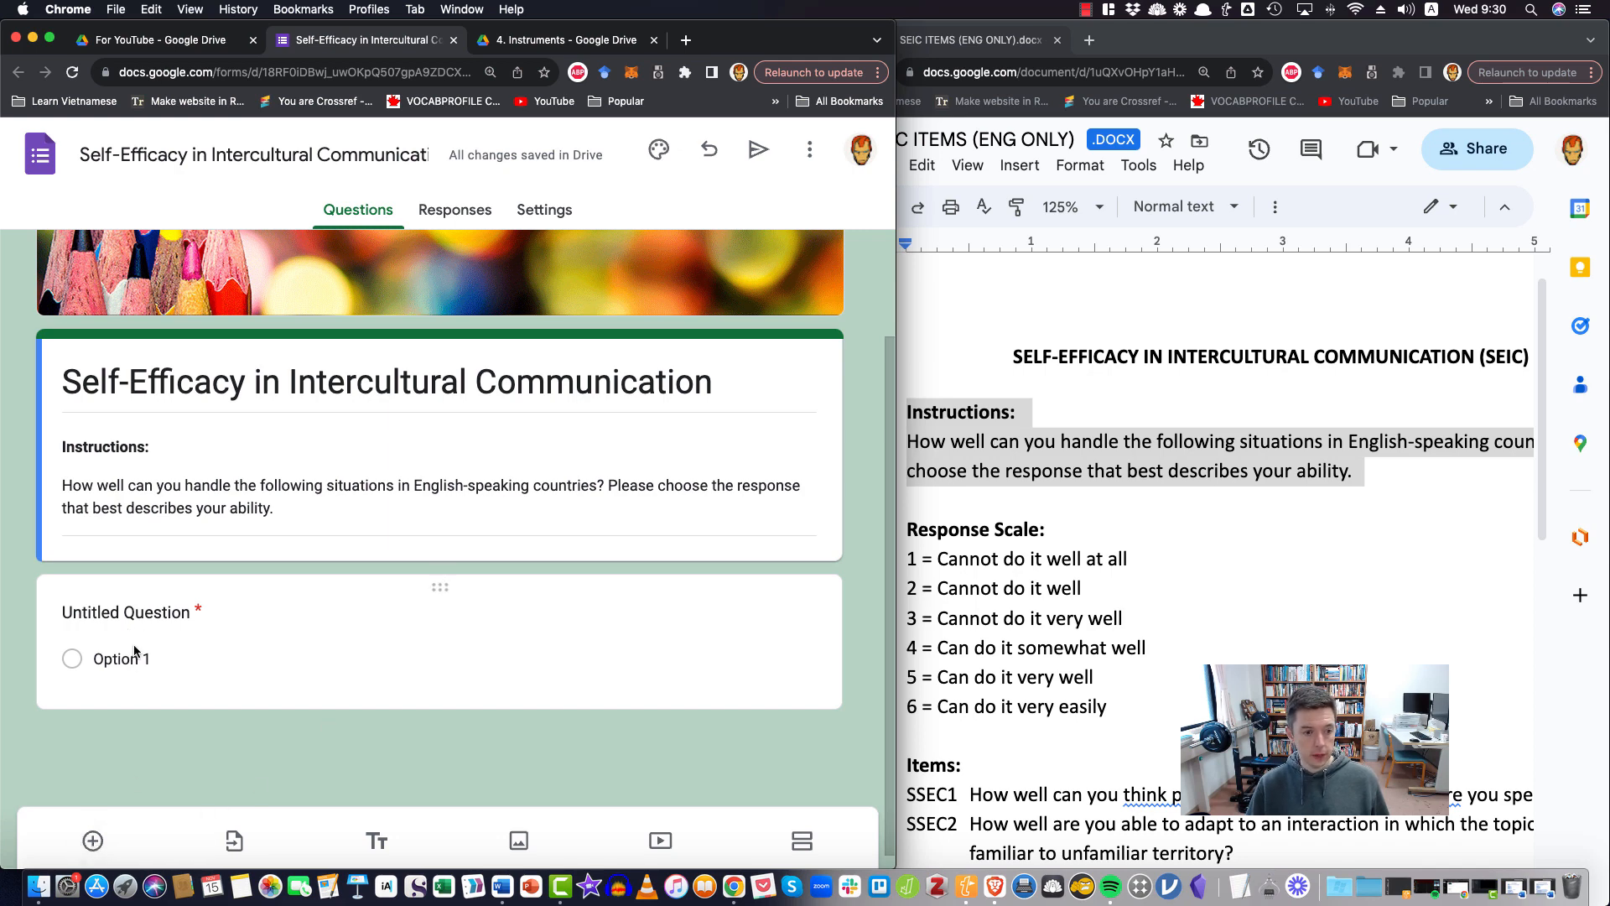
{"action": "left_click", "coordinate": [114, 681]}
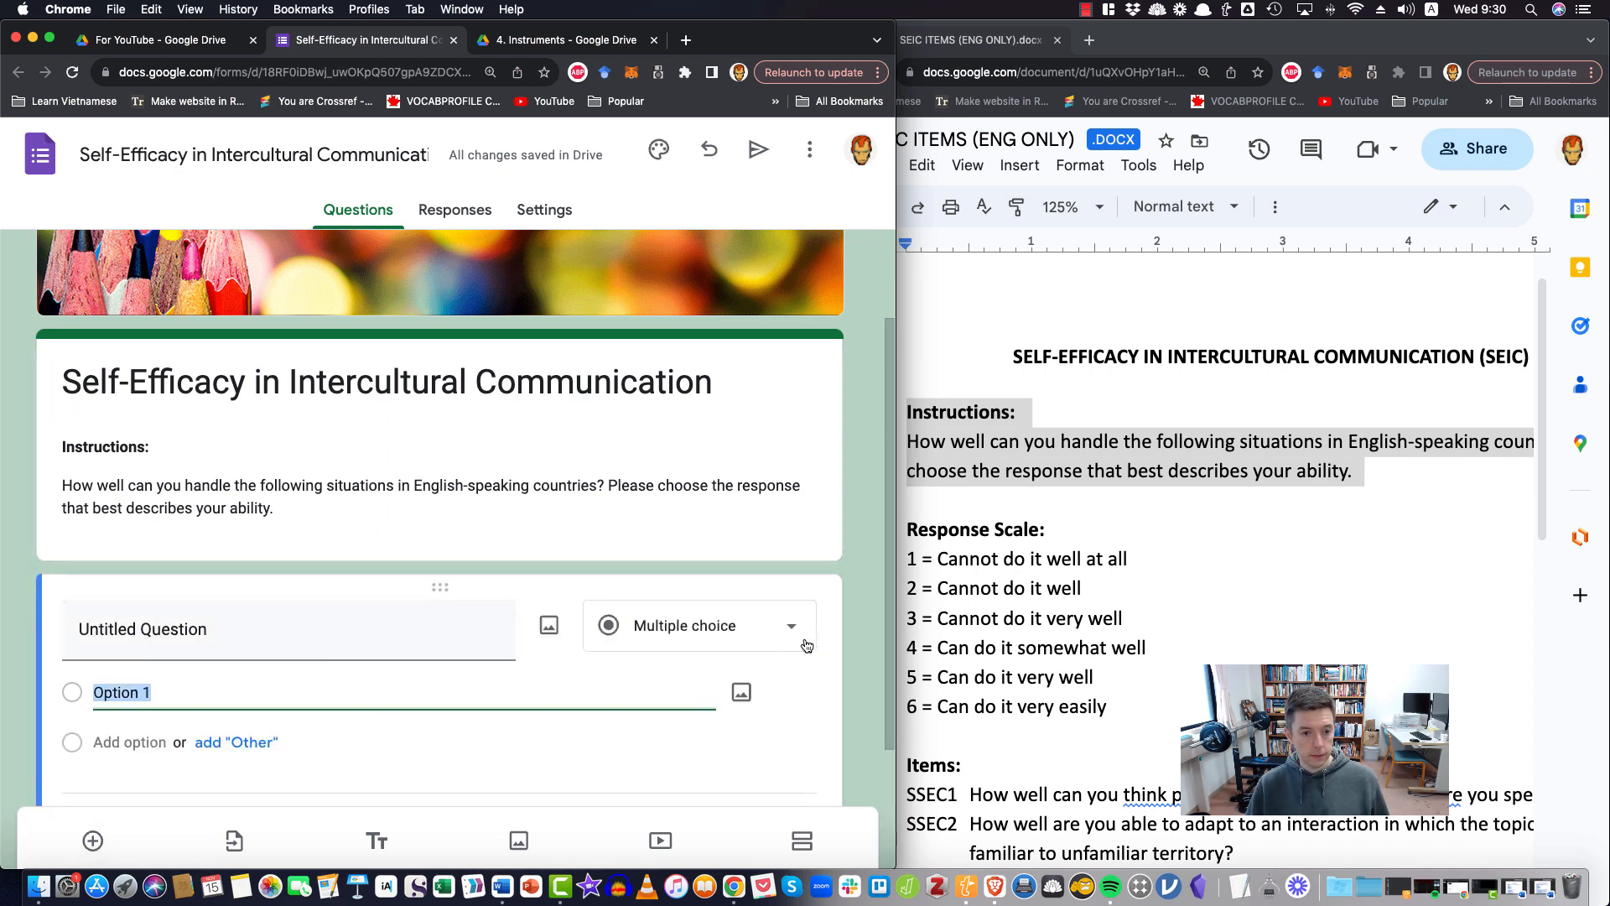
{"action": "left_click", "coordinate": [795, 636]}
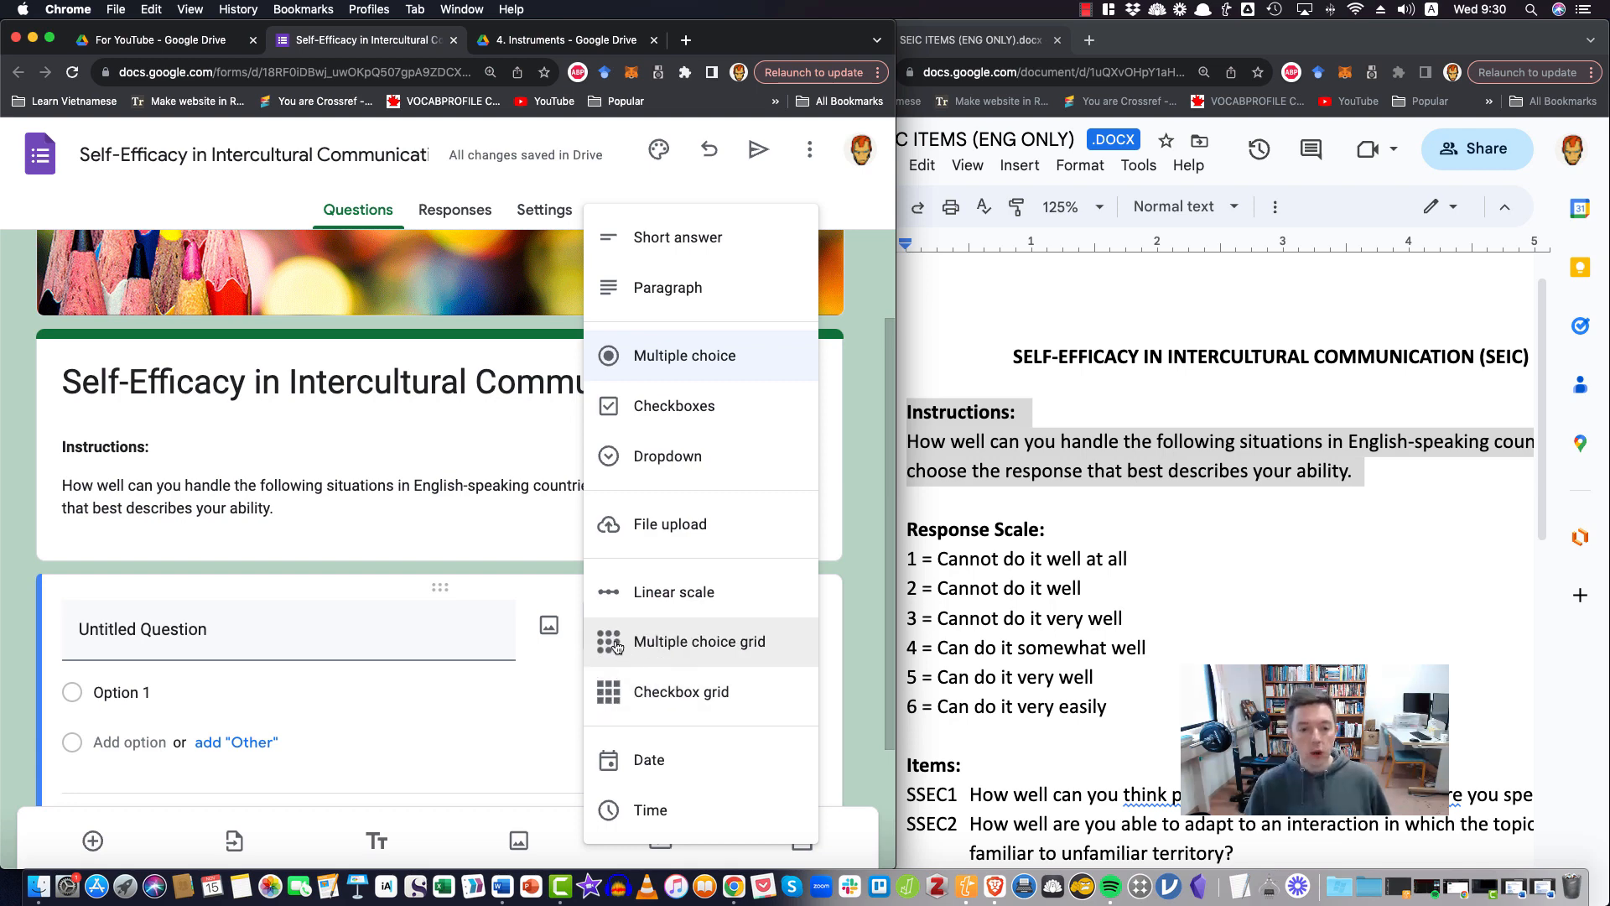
{"action": "left_click", "coordinate": [645, 651]}
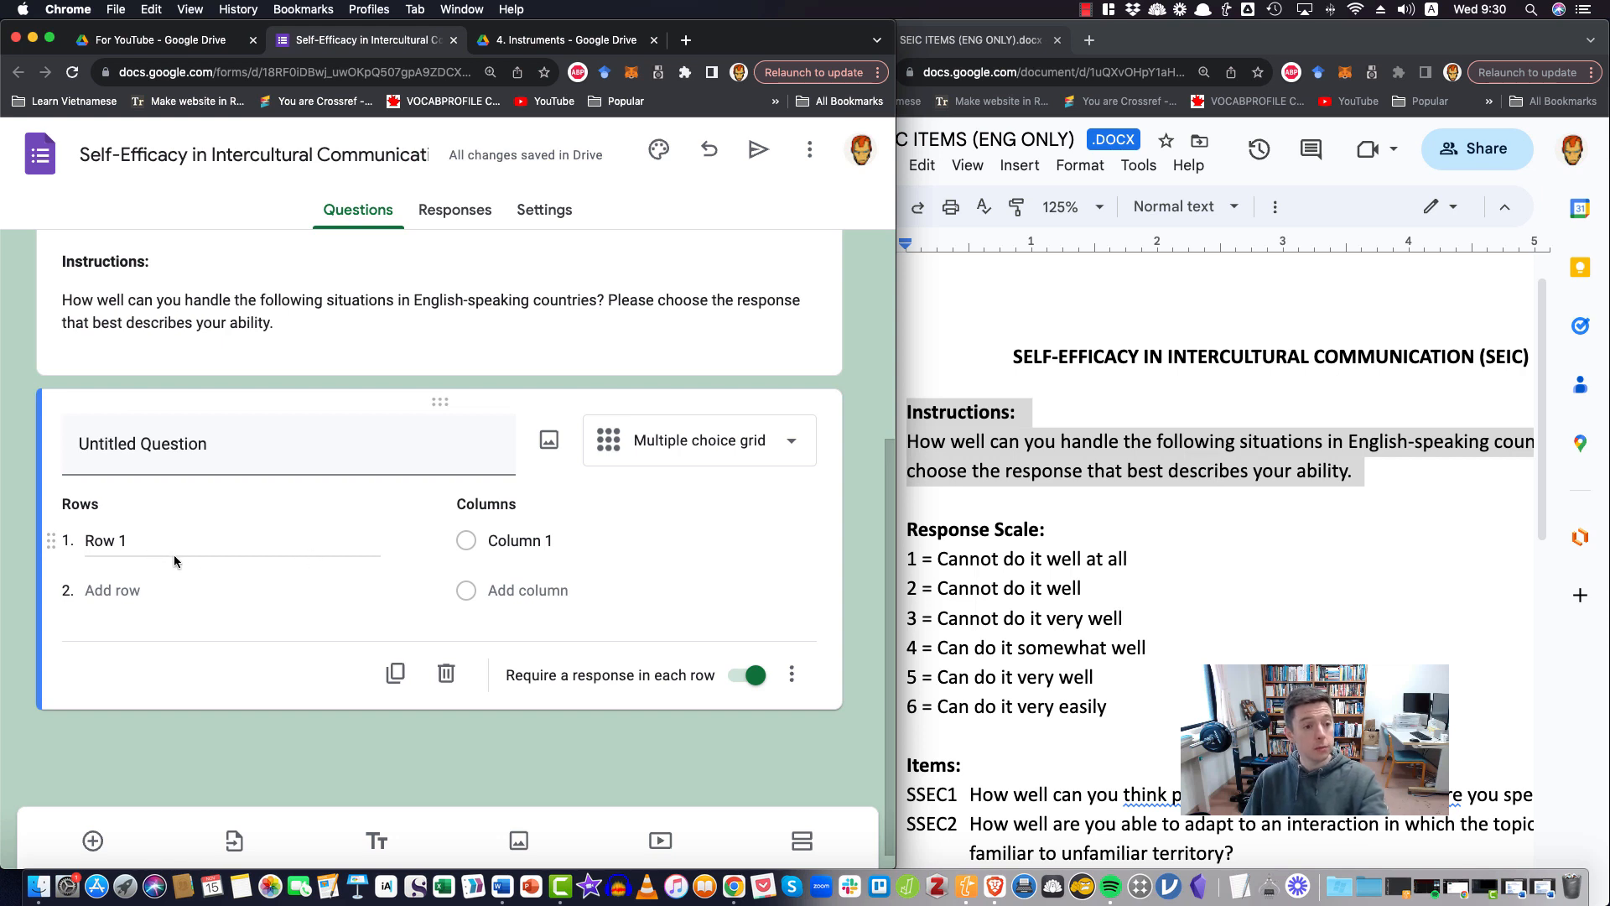
{"action": "left_click", "coordinate": [1076, 838]}
{"action": "left_click_drag", "start_coordinate": [979, 795], "coordinate": [1160, 796]}
{"action": "left_click", "coordinate": [1076, 794]}
{"action": "left_click_drag", "start_coordinate": [972, 796], "coordinate": [1468, 800]}
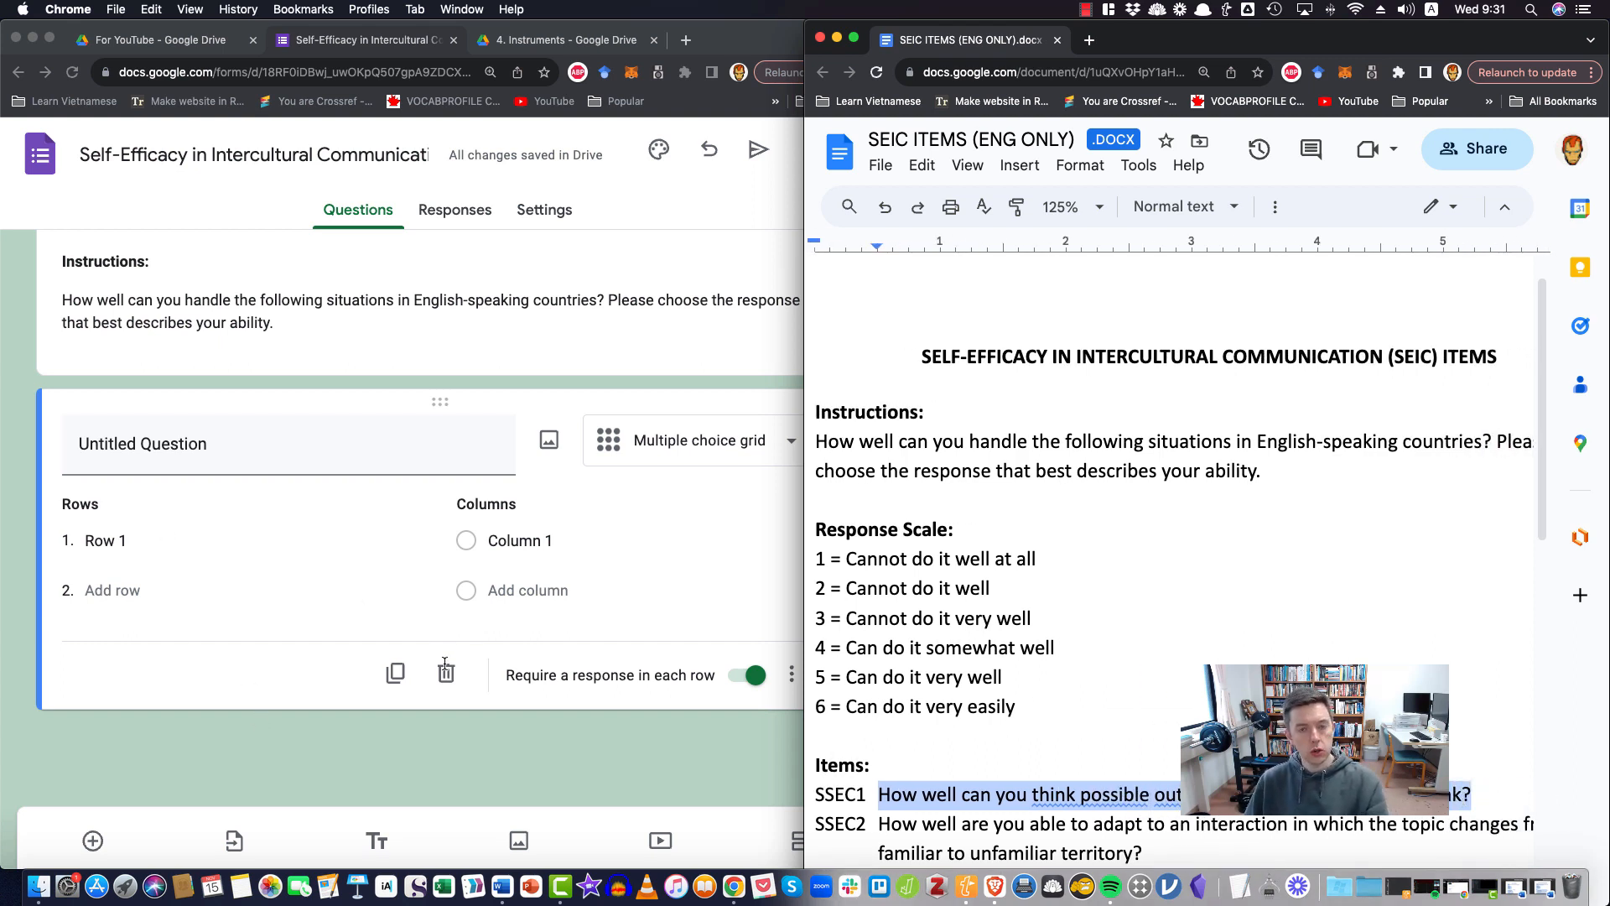
{"action": "left_click", "coordinate": [930, 588]}
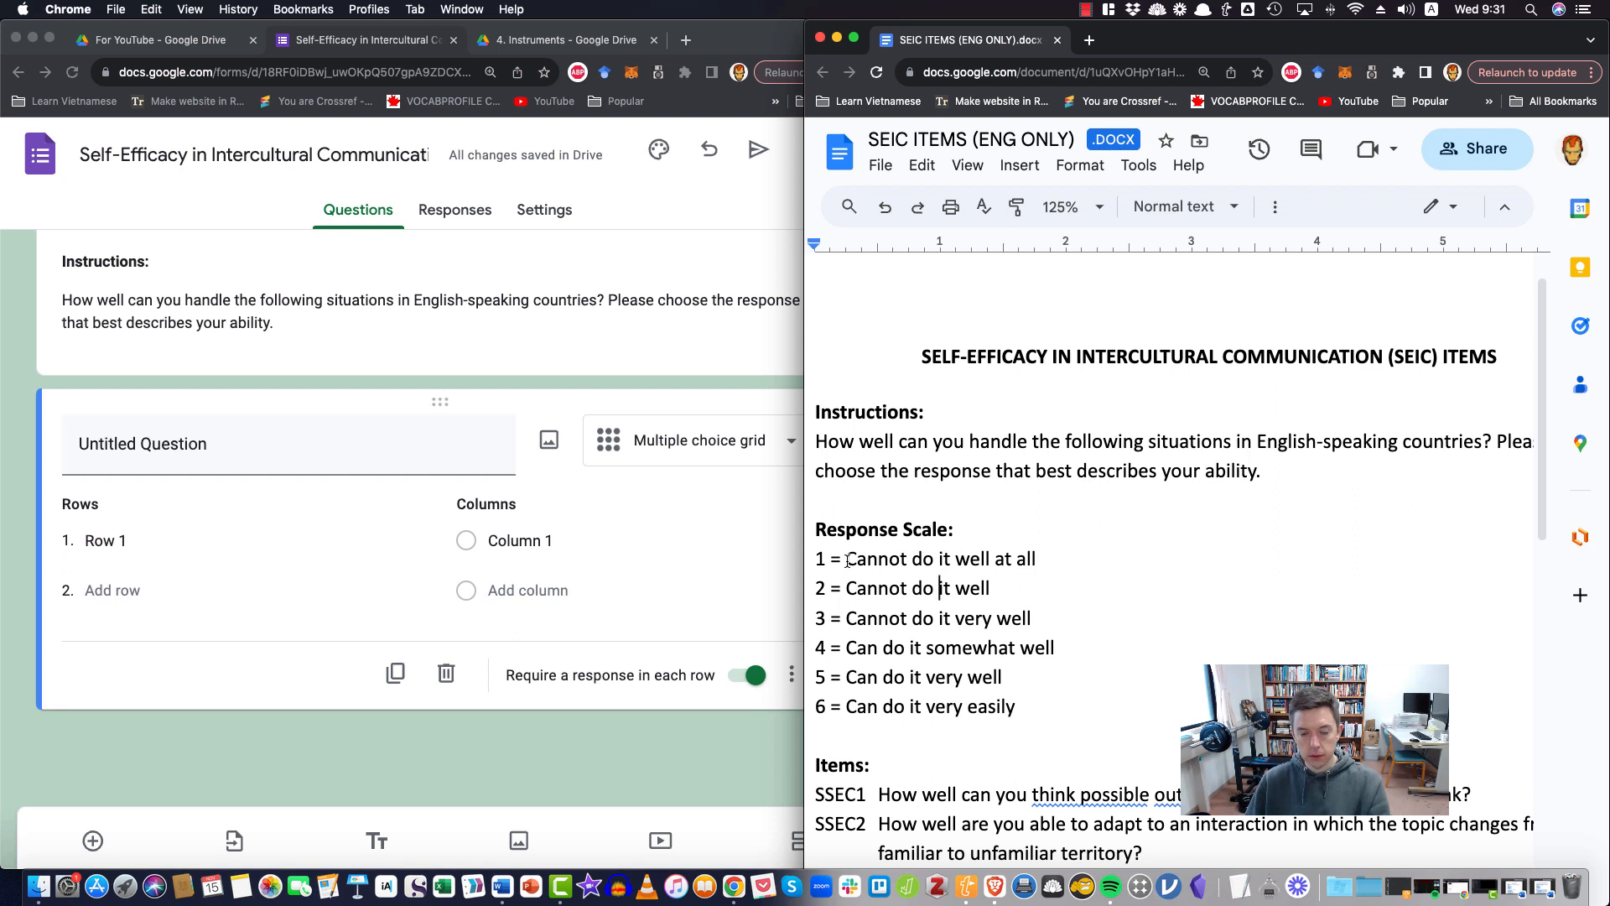
Copy the six Response Scale lines from the SEIC document into the grid's columns, starting at Column 1
{"action": "left_click", "coordinate": [815, 560]}
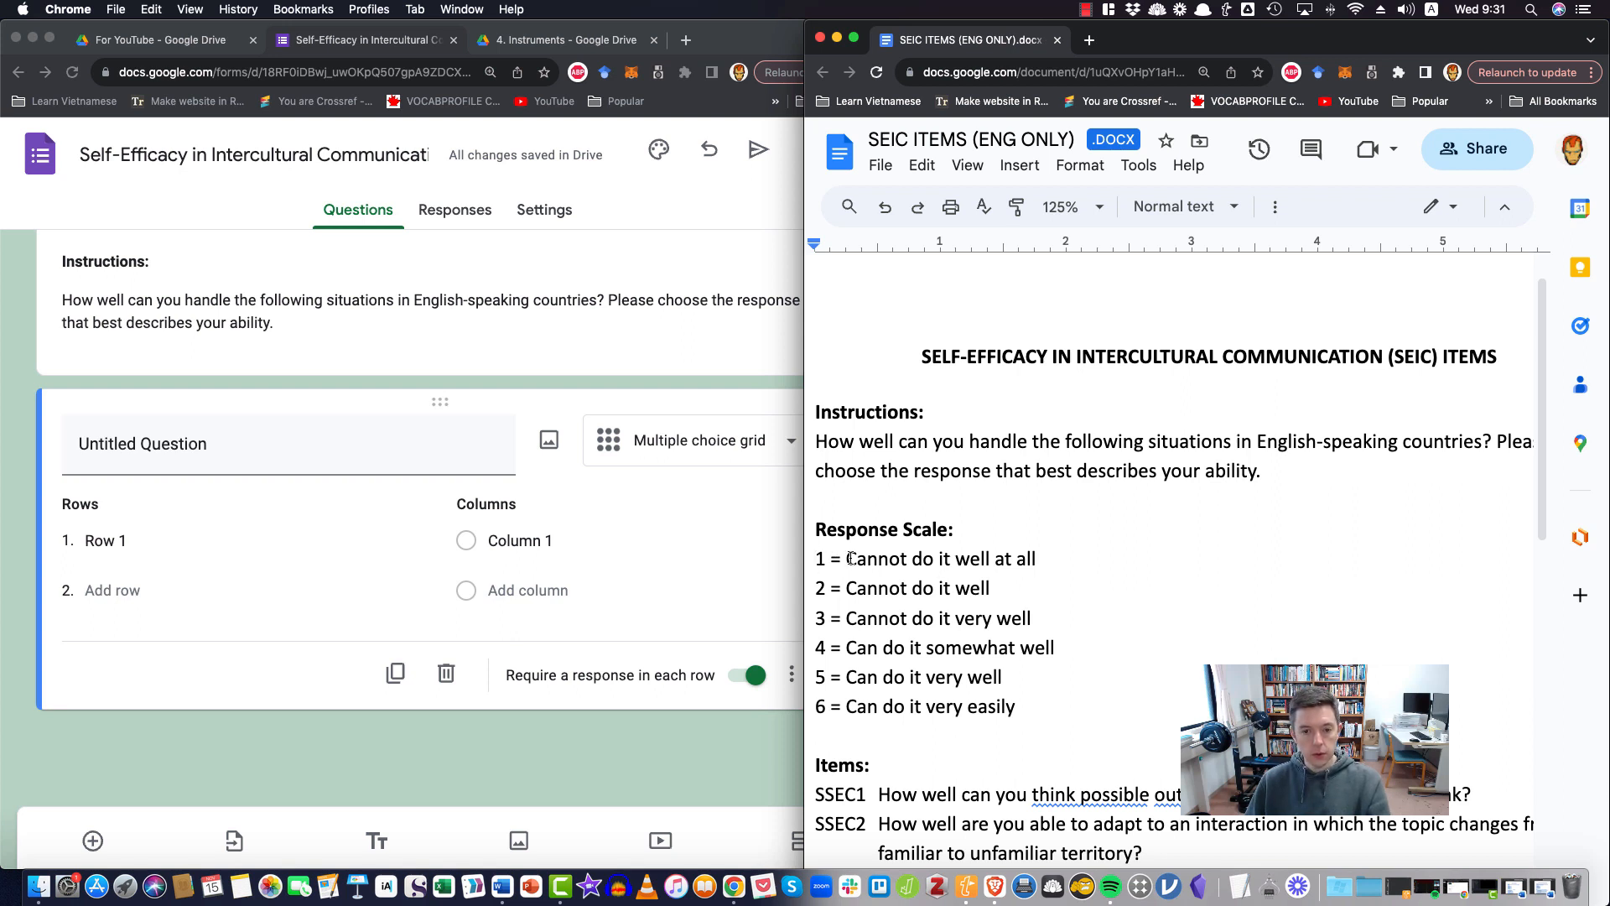
{"action": "left_click_drag", "start_coordinate": [817, 559], "coordinate": [1030, 714]}
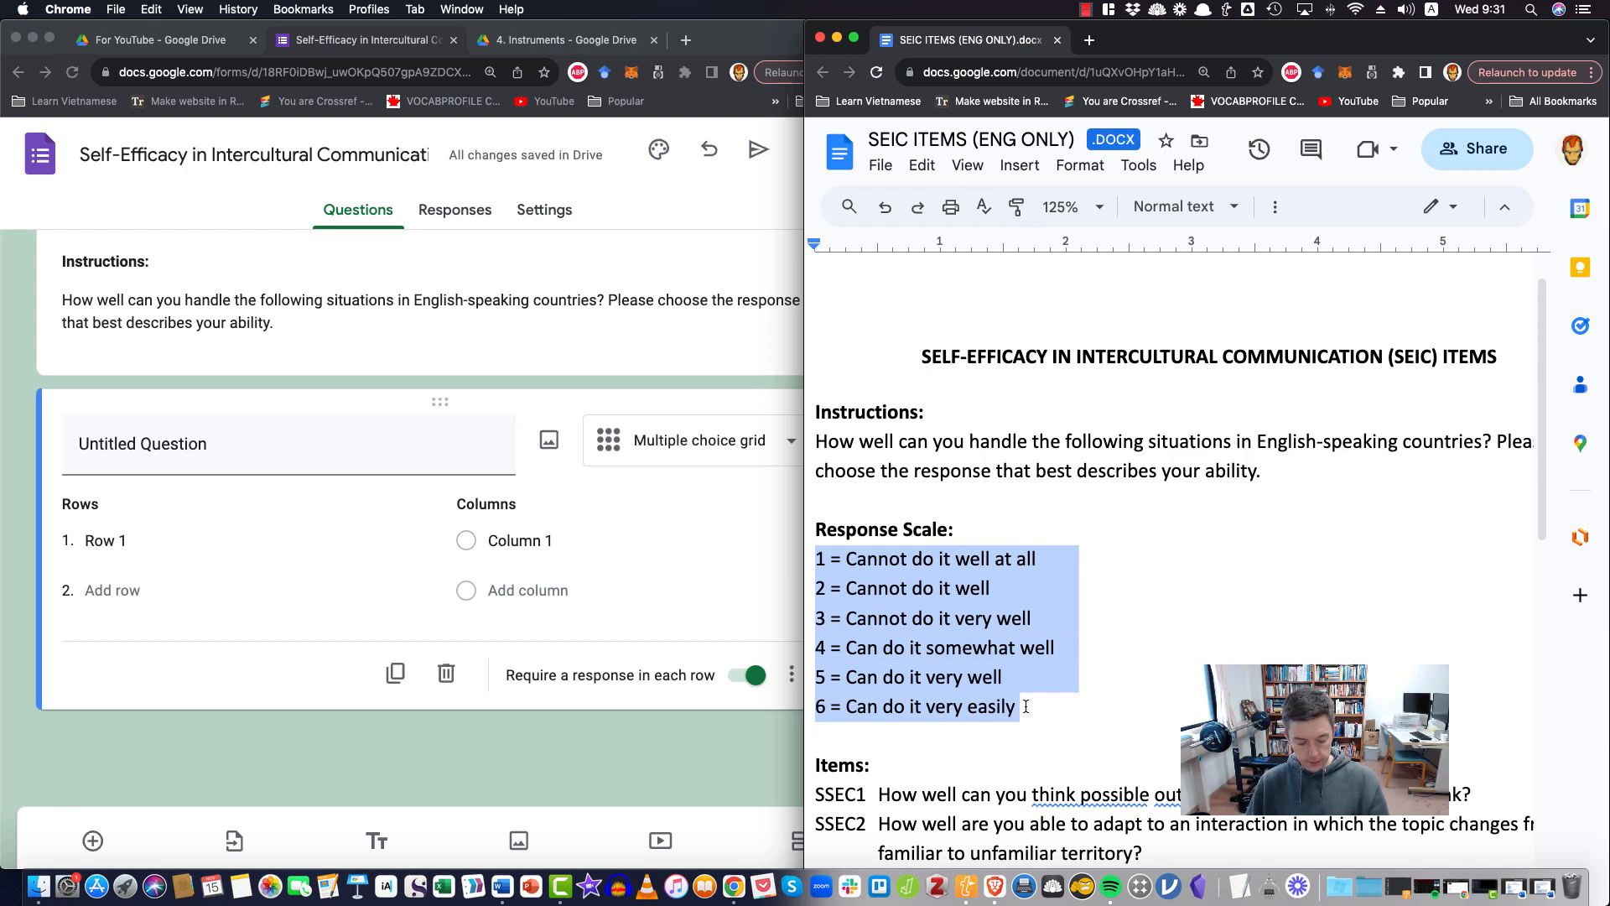
{"action": "key", "text": "super+c"}
{"action": "left_click", "coordinate": [595, 551]}
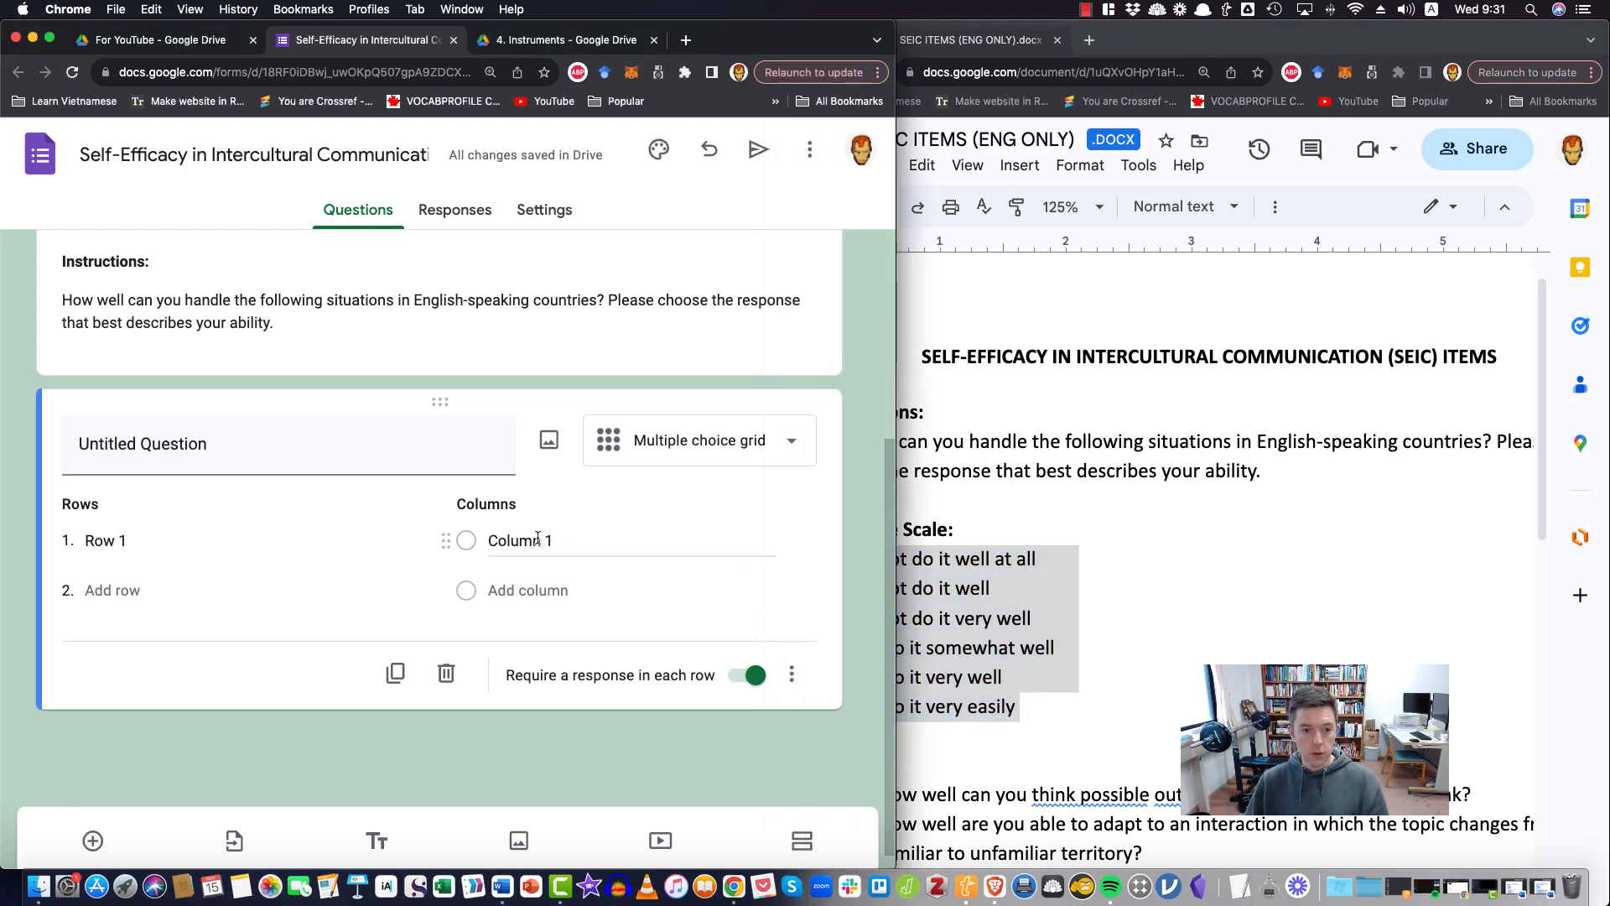
{"action": "key", "text": "super+v"}
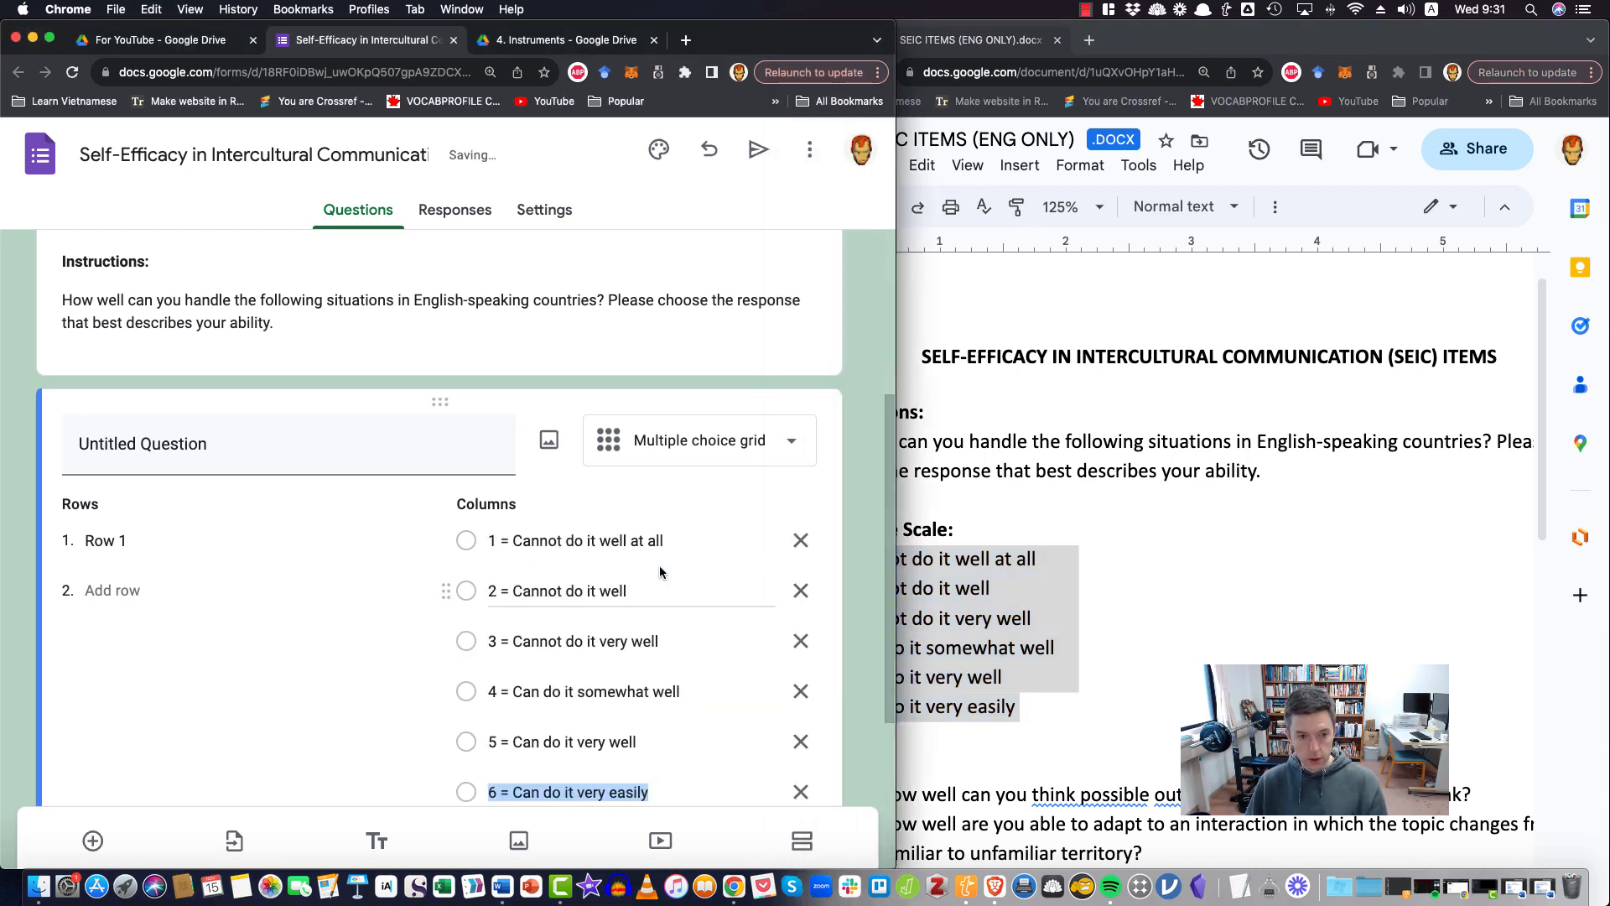
Remove the "1 = " and "2 = " prefixes from the first two column labels of the grid
{"action": "scroll", "coordinate": [784, 568], "scroll_direction": "down", "scroll_amount": 3}
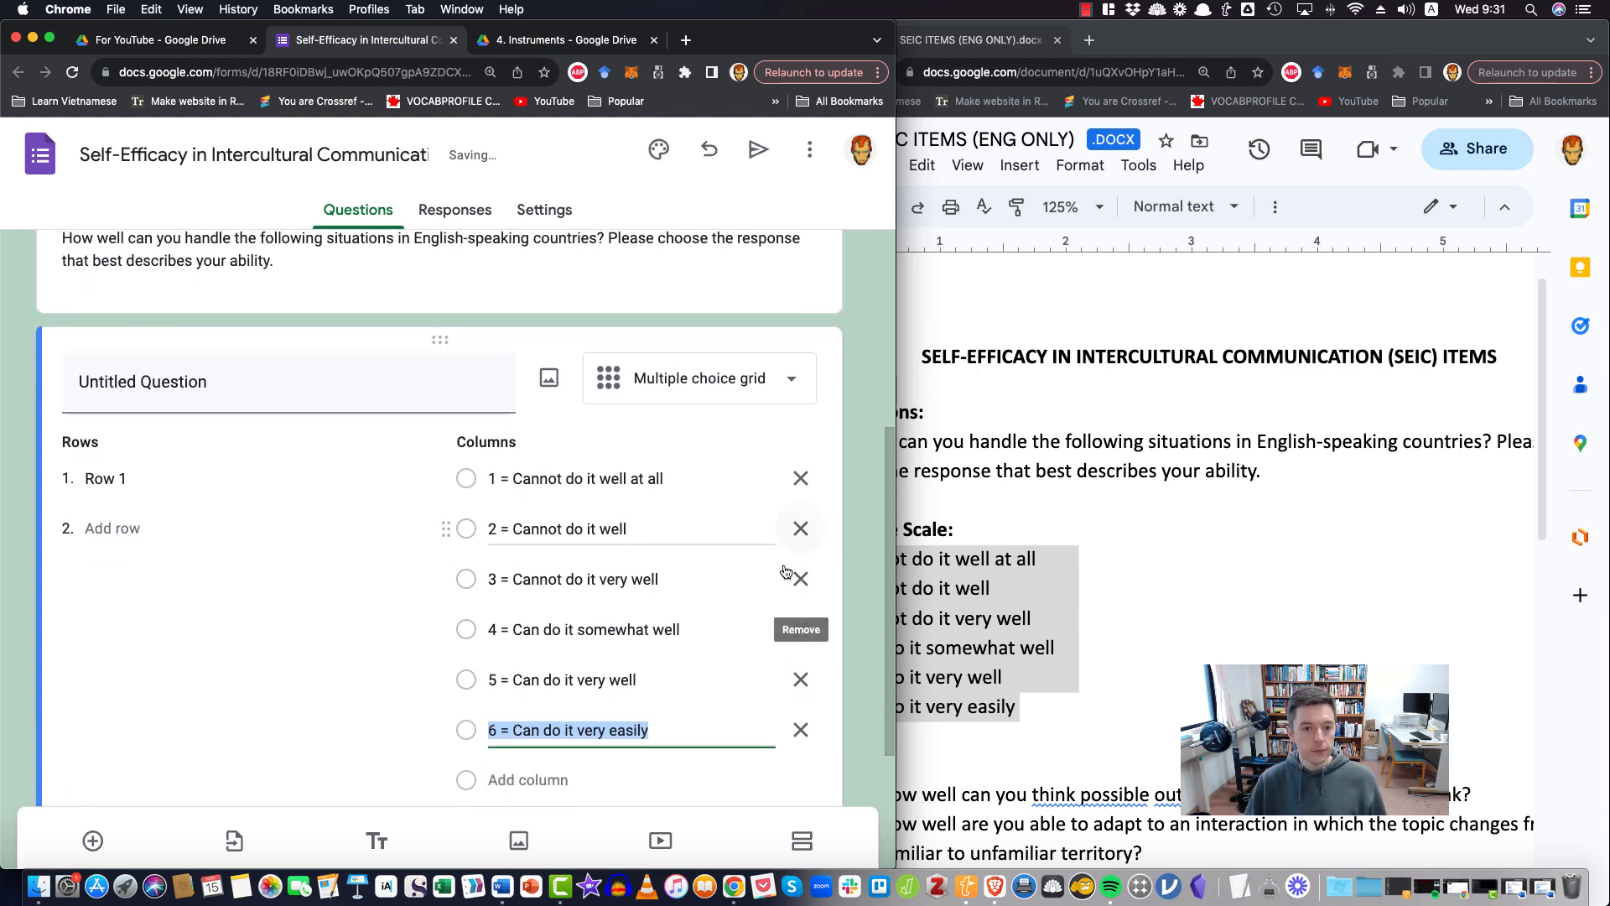
{"action": "left_click", "coordinate": [549, 390]}
{"action": "key", "text": "super+a"}
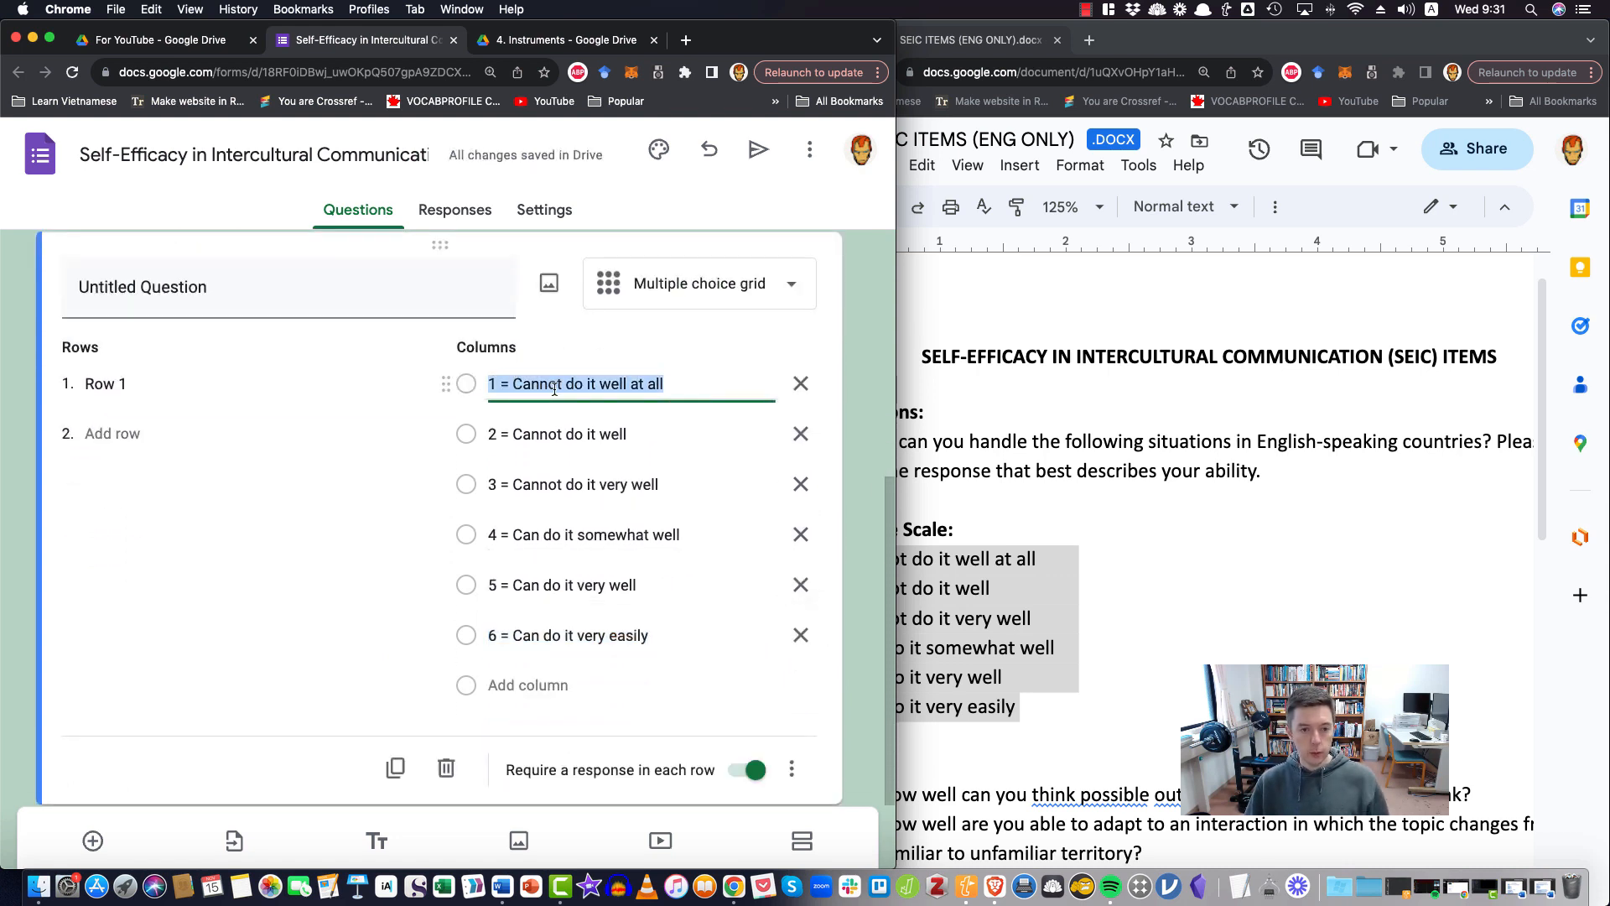
{"action": "left_click", "coordinate": [513, 384]}
{"action": "key", "text": "BackSpace"}
{"action": "key", "text": "BackSpace"}
{"action": "key", "text": "BackSpace"}
{"action": "key", "text": "BackSpace"}
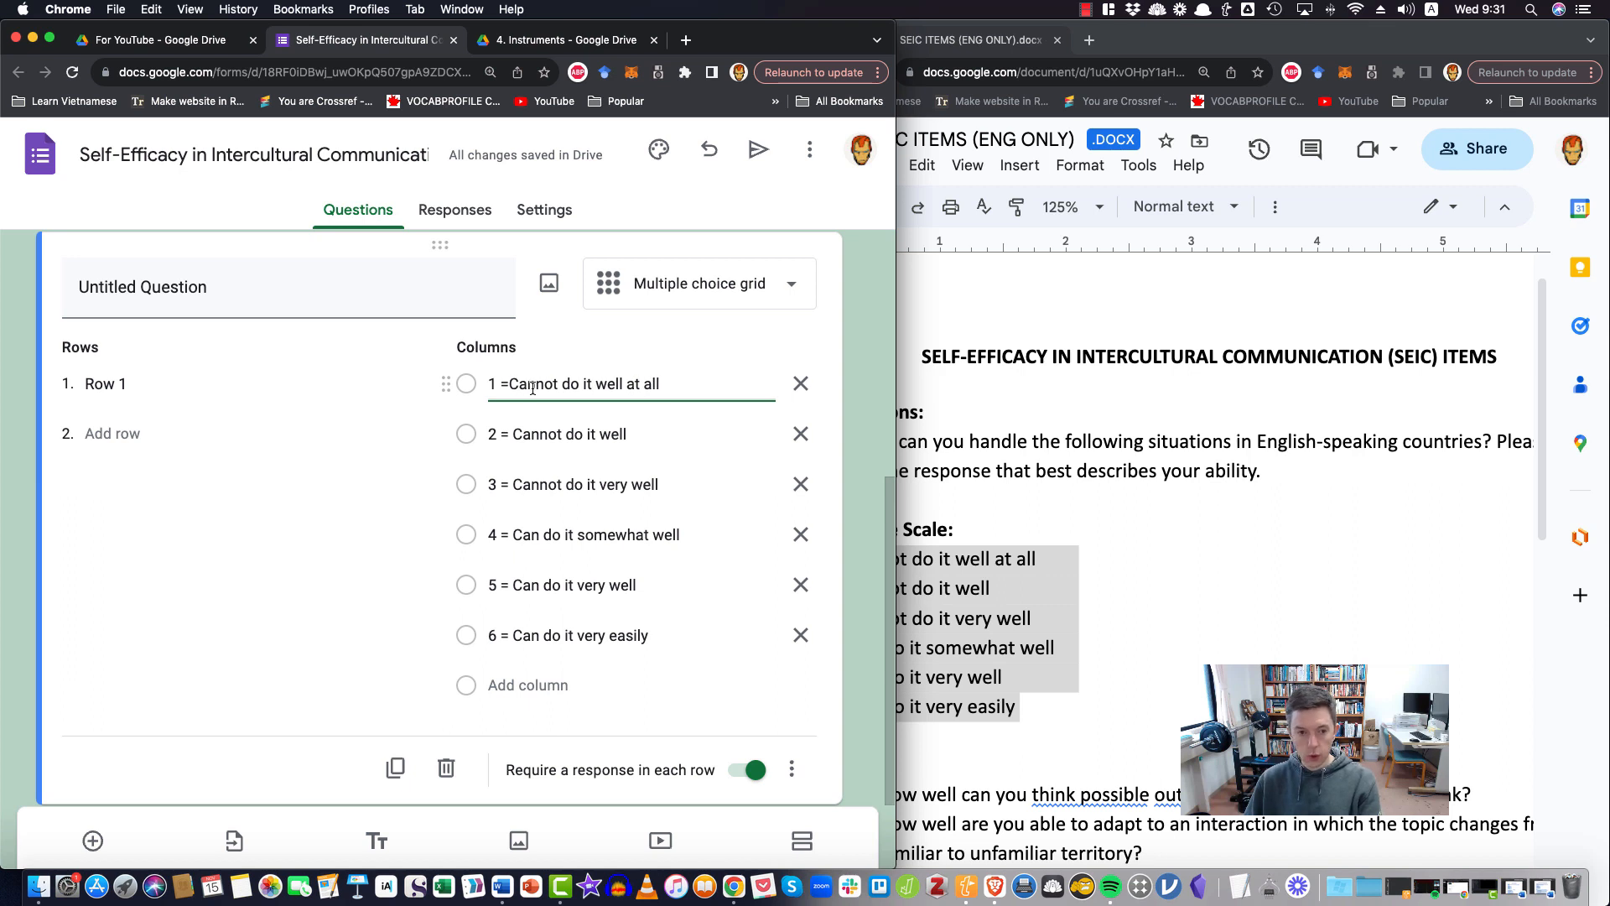
{"action": "left_click", "coordinate": [513, 434]}
{"action": "key", "text": "BackSpace"}
{"action": "key", "text": "BackSpace"}
{"action": "key", "text": "BackSpace"}
{"action": "key", "text": "BackSpace"}
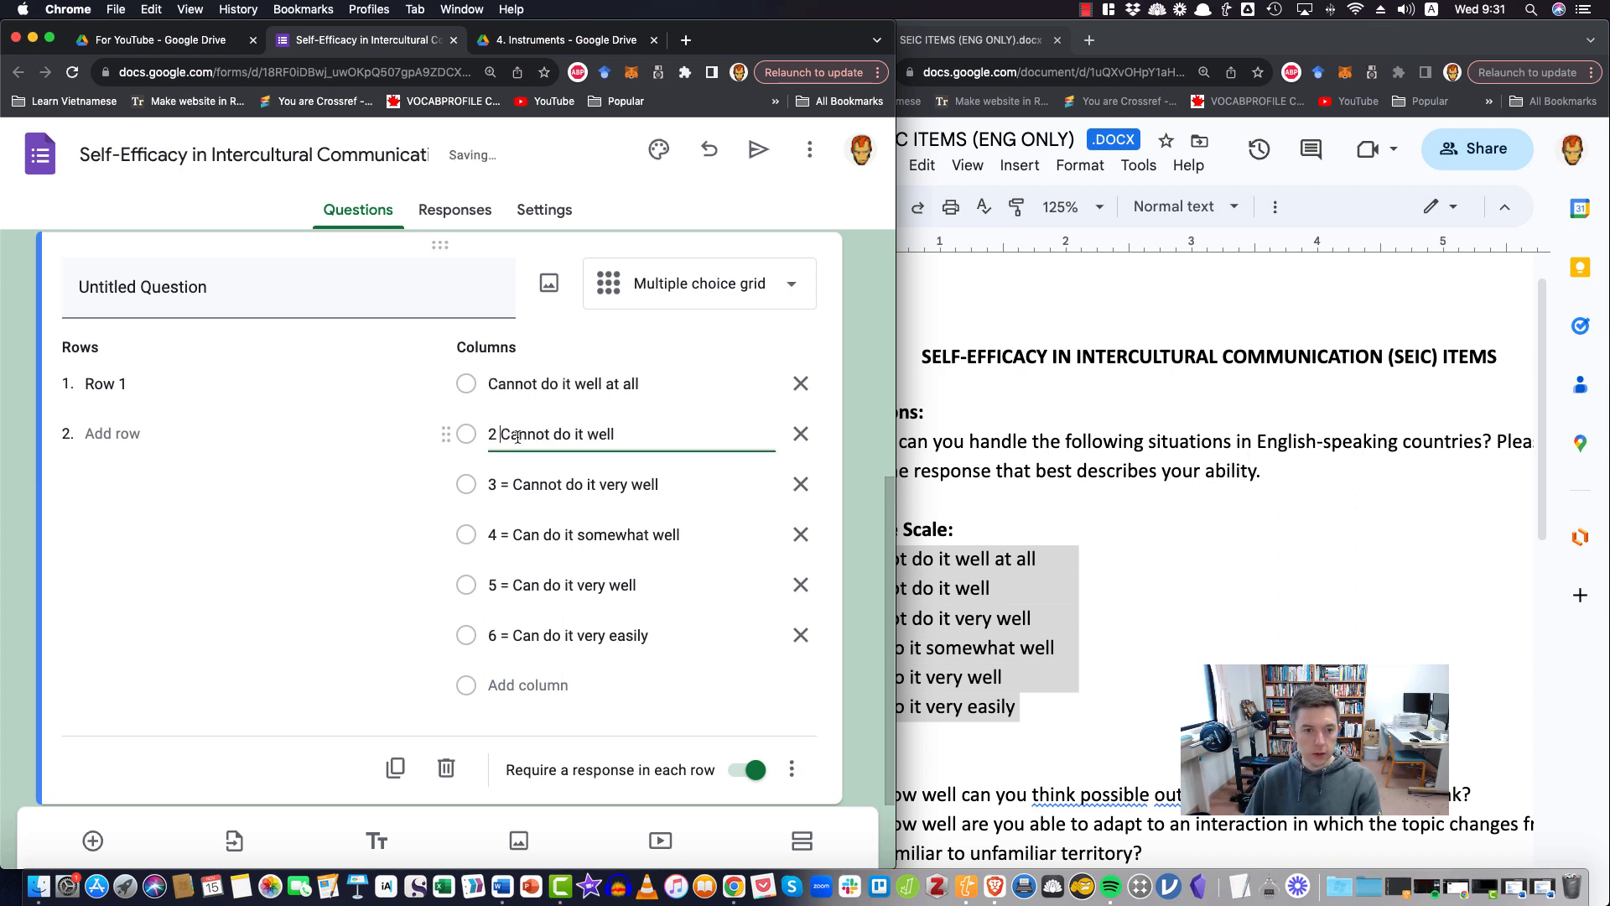
Strip the "3 = " and "4 = " prefixes from the third and fourth column labels
{"action": "left_click", "coordinate": [513, 484]}
{"action": "key", "text": "BackSpace"}
{"action": "key", "text": "BackSpace"}
{"action": "key", "text": "BackSpace"}
{"action": "key", "text": "BackSpace"}
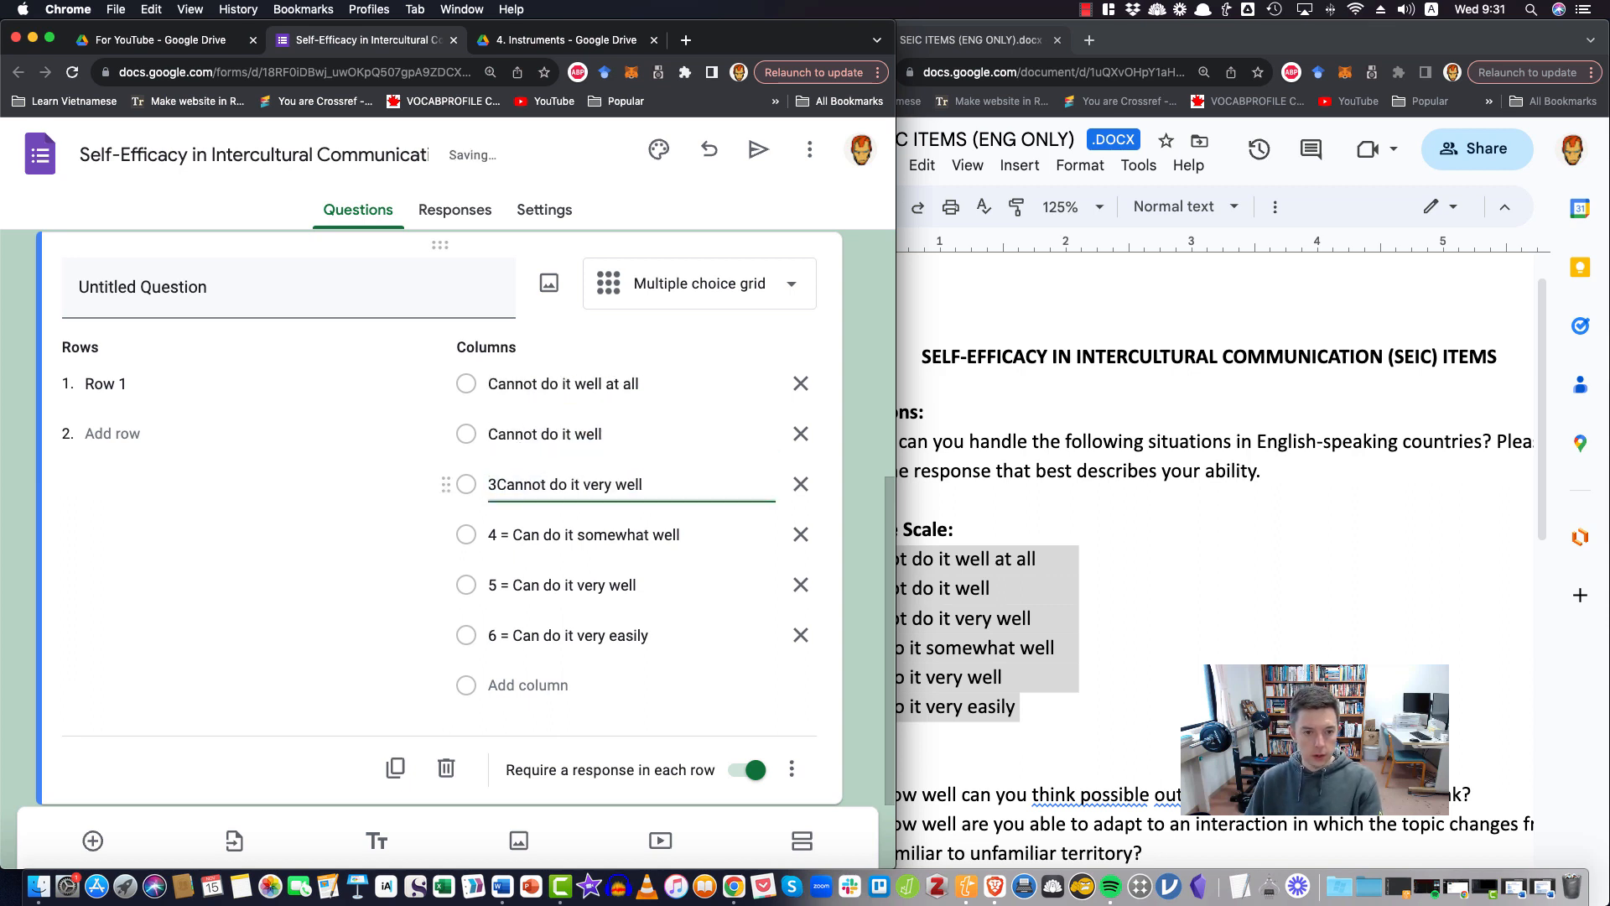
{"action": "left_click", "coordinate": [514, 529]}
{"action": "left_click", "coordinate": [513, 534]}
{"action": "key", "text": "BackSpace"}
{"action": "key", "text": "BackSpace"}
{"action": "key", "text": "BackSpace"}
{"action": "key", "text": "BackSpace"}
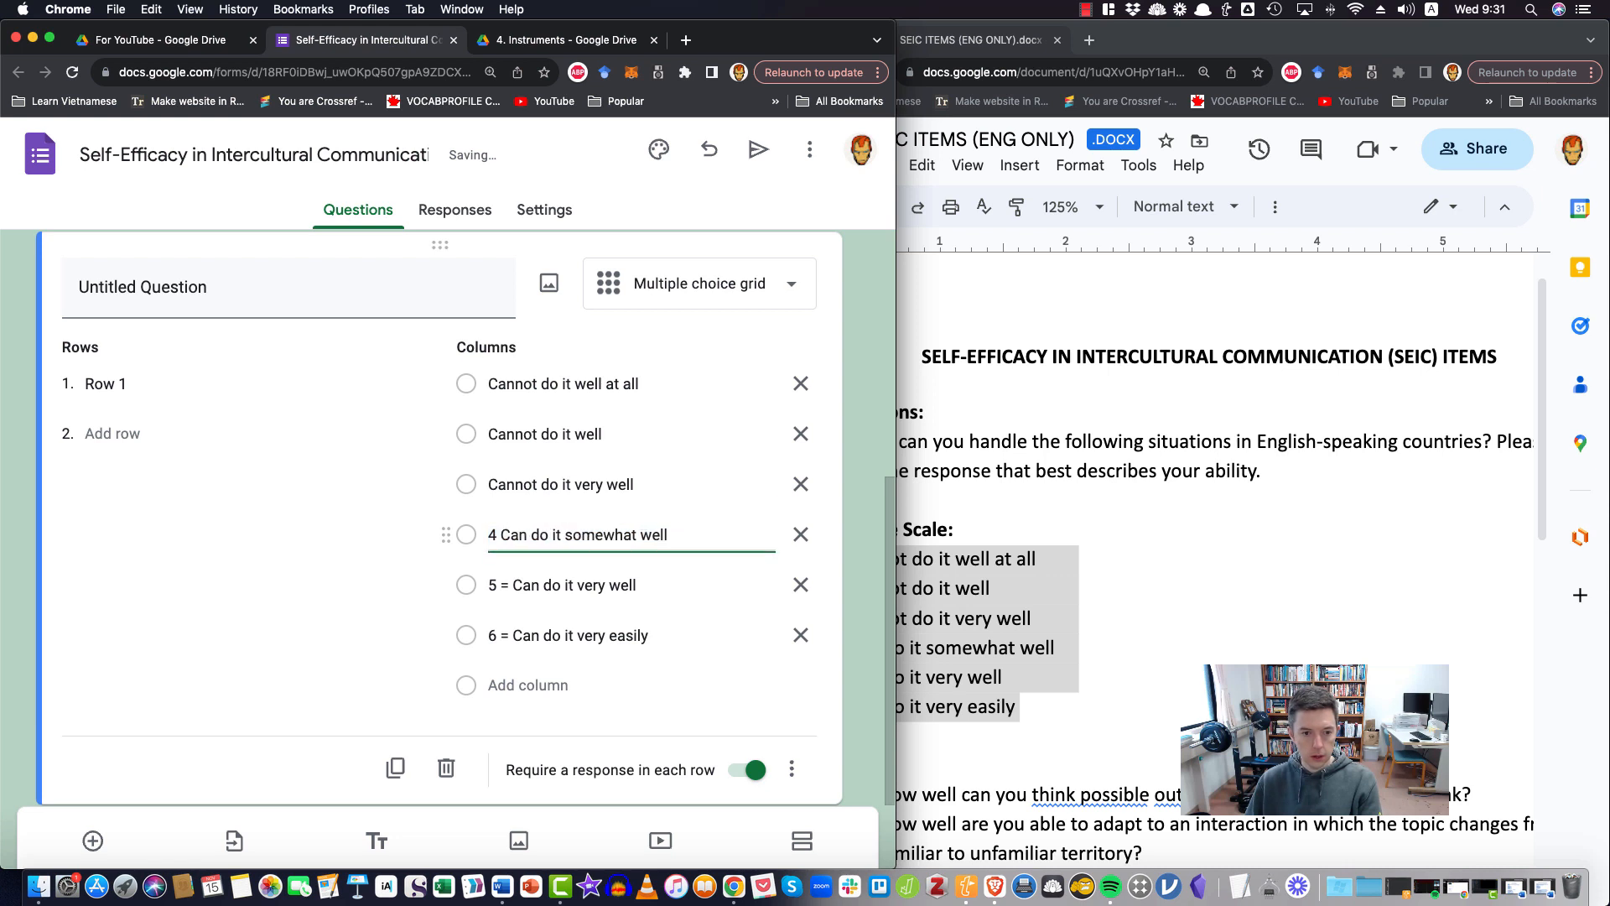
Strip the "5 = " and "6 = " prefixes from the fifth and sixth column labels
{"action": "left_click", "coordinate": [538, 581]}
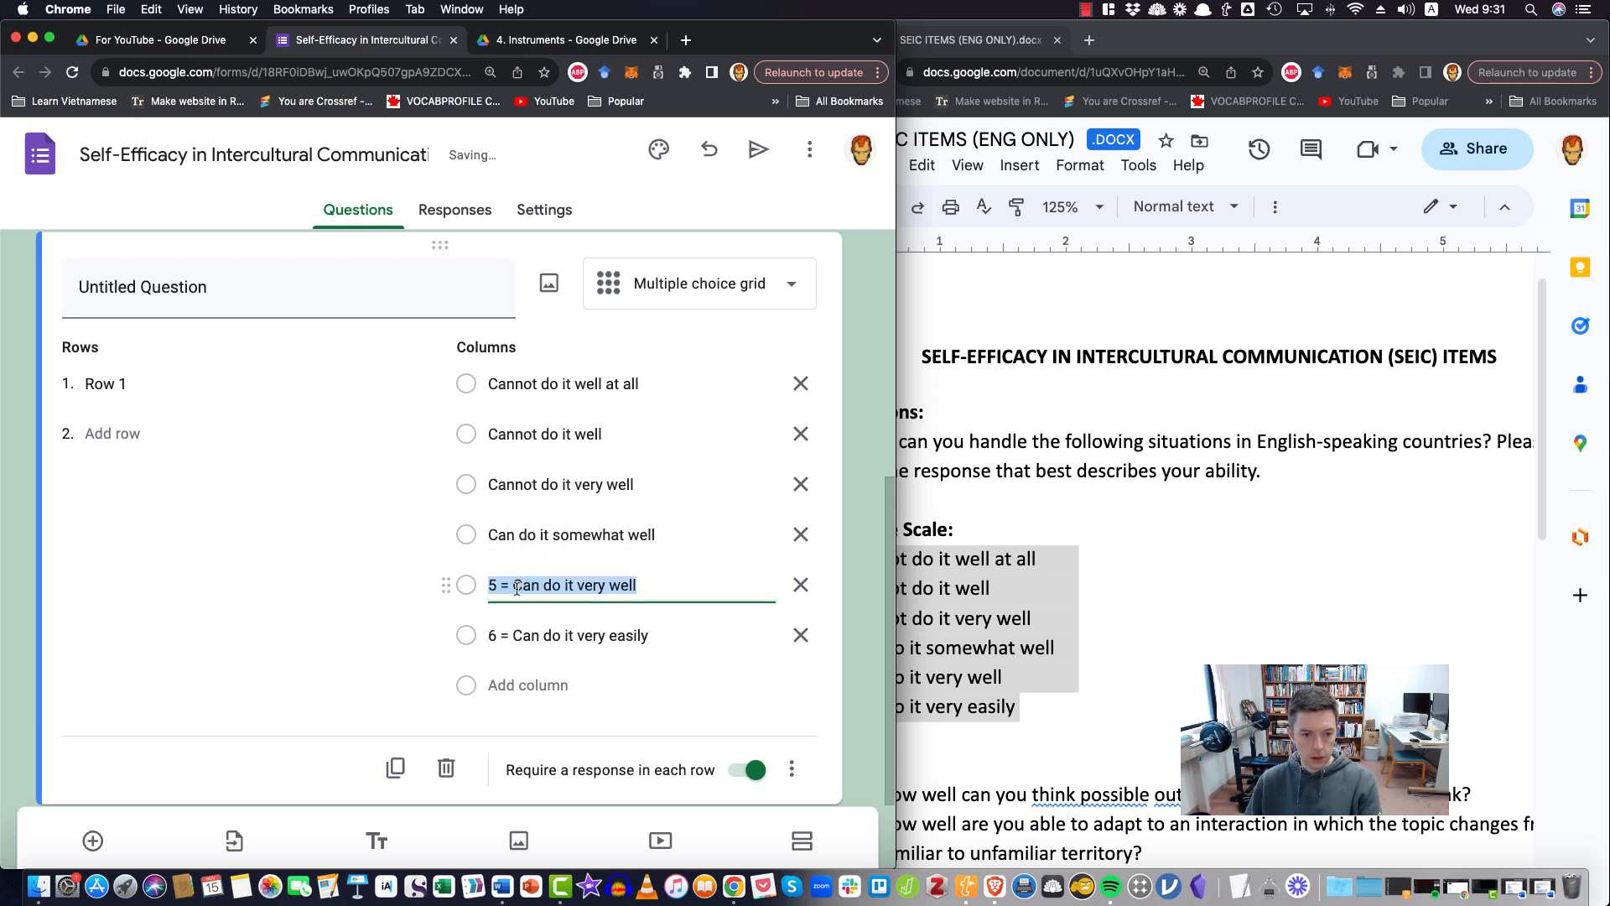
{"action": "left_click", "coordinate": [517, 586]}
{"action": "key", "text": "BackSpace"}
{"action": "key", "text": "BackSpace"}
{"action": "key", "text": "BackSpace"}
{"action": "key", "text": "BackSpace"}
{"action": "left_click", "coordinate": [522, 630]}
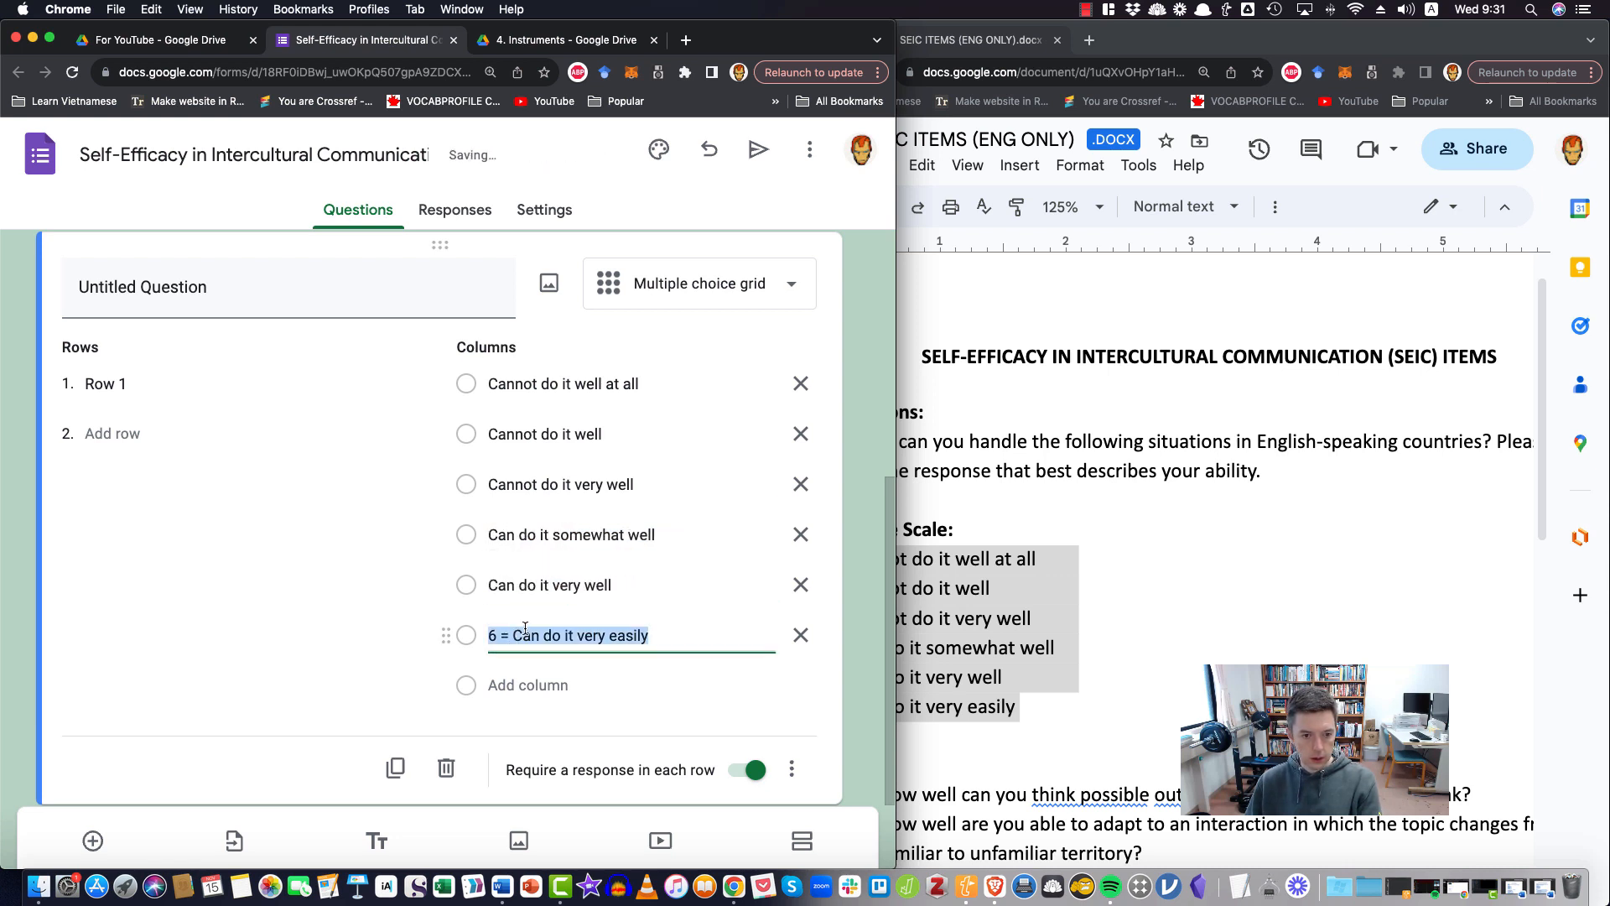
{"action": "left_click", "coordinate": [514, 635]}
{"action": "key", "text": "BackSpace"}
{"action": "key", "text": "BackSpace"}
{"action": "key", "text": "BackSpace"}
{"action": "key", "text": "BackSpace"}
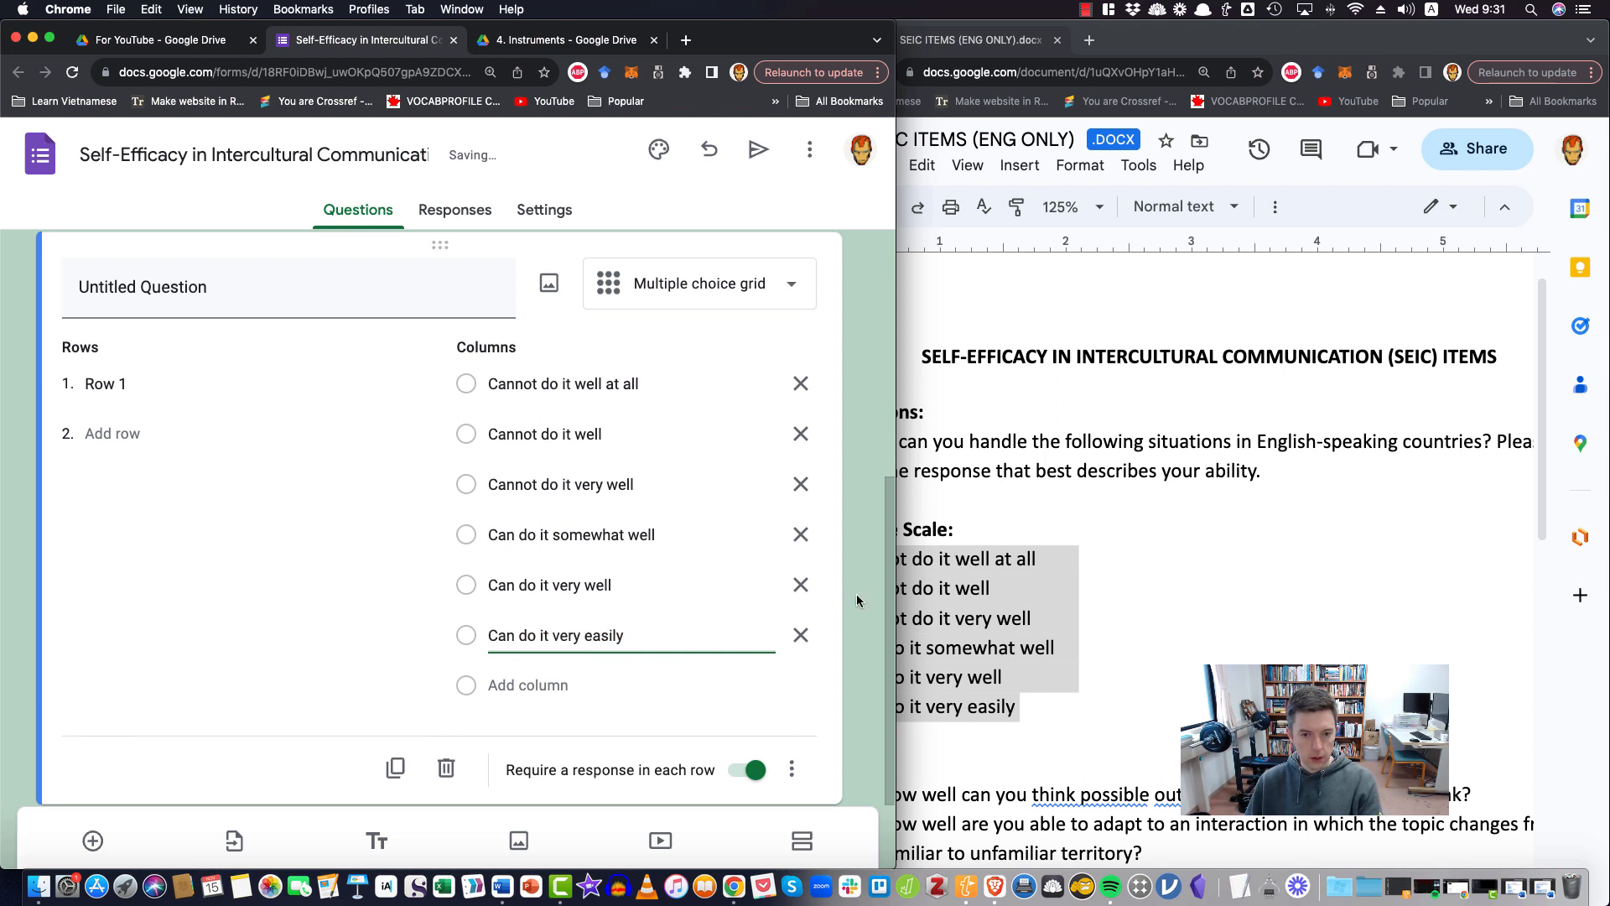
Review the wording of the six column labels, from "Cannot do it well at all" to "Can do it very easily"
{"action": "left_click", "coordinate": [611, 493]}
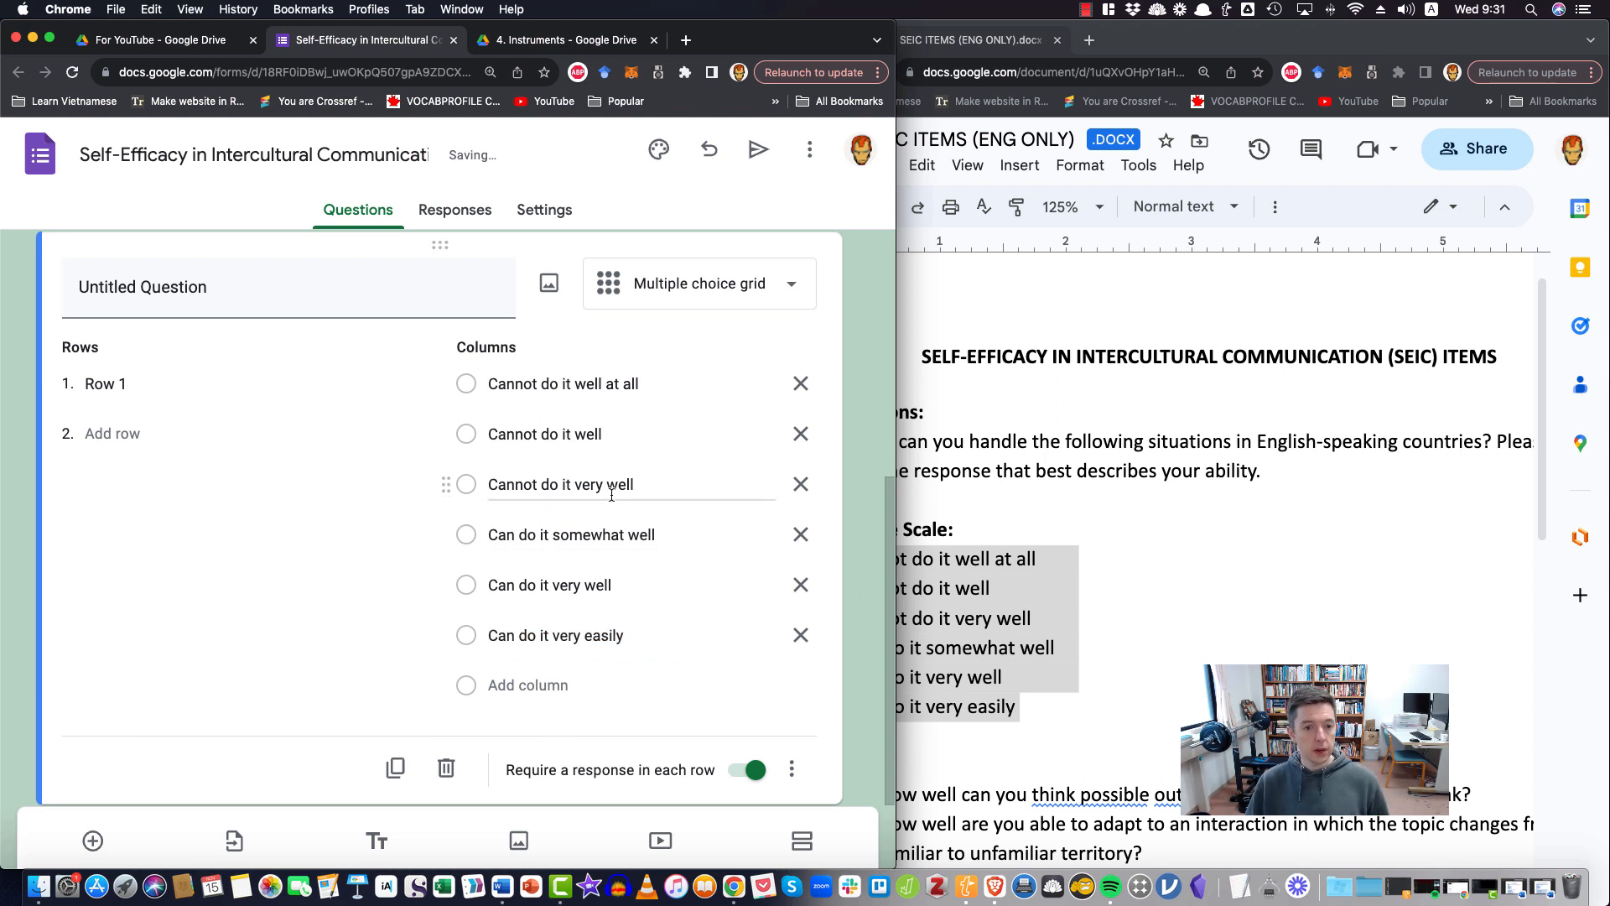
{"action": "left_click", "coordinate": [520, 387]}
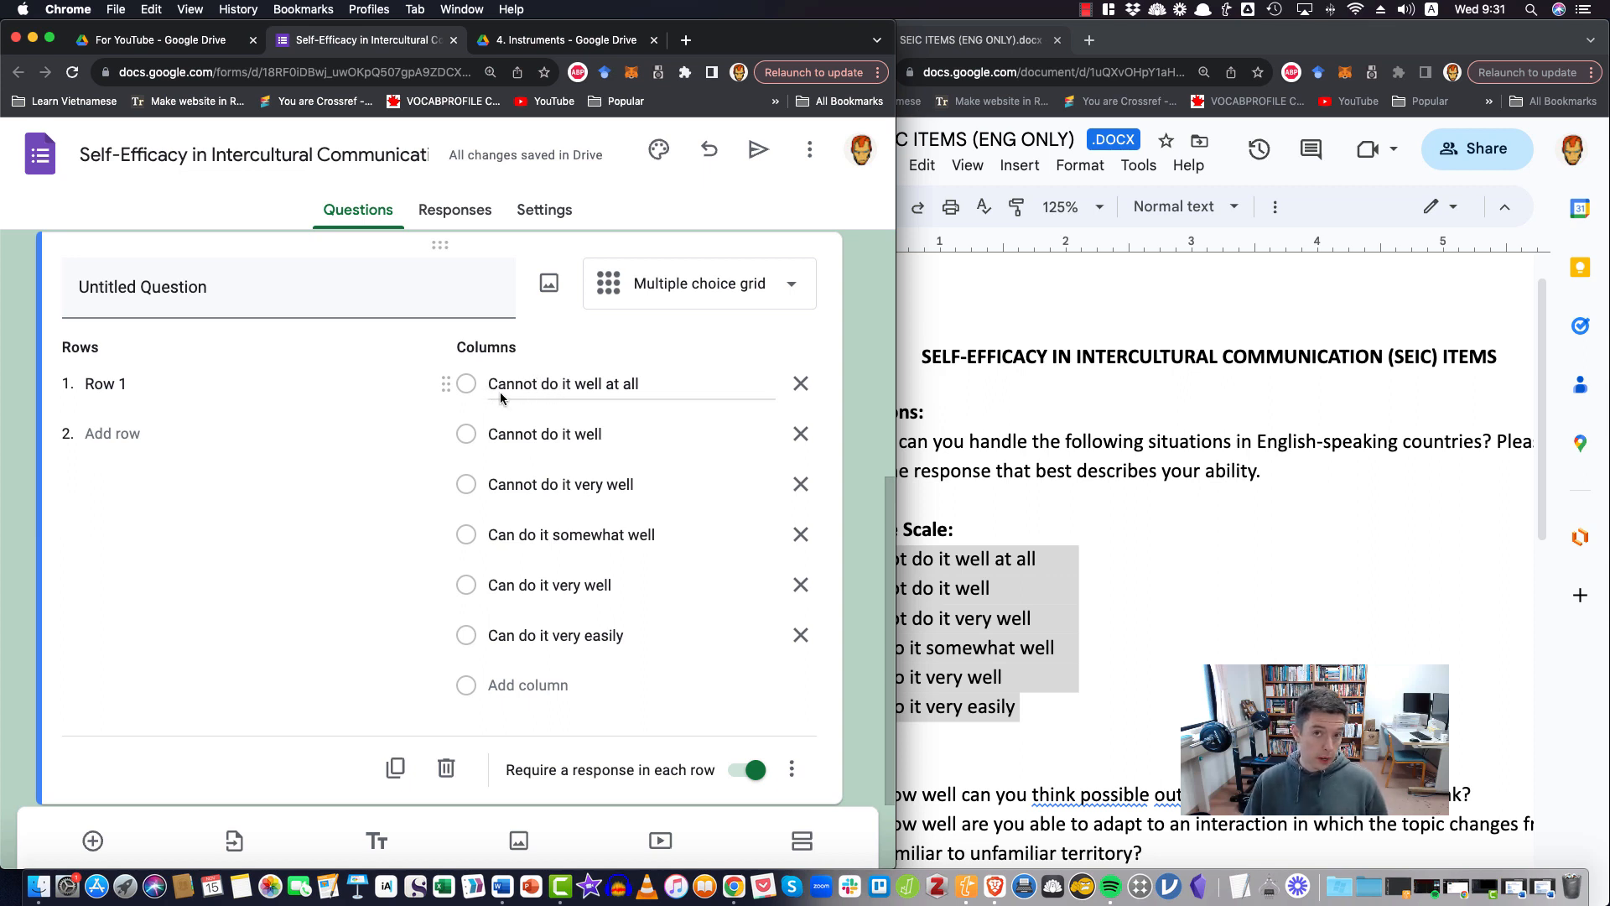
{"action": "left_click", "coordinate": [514, 440]}
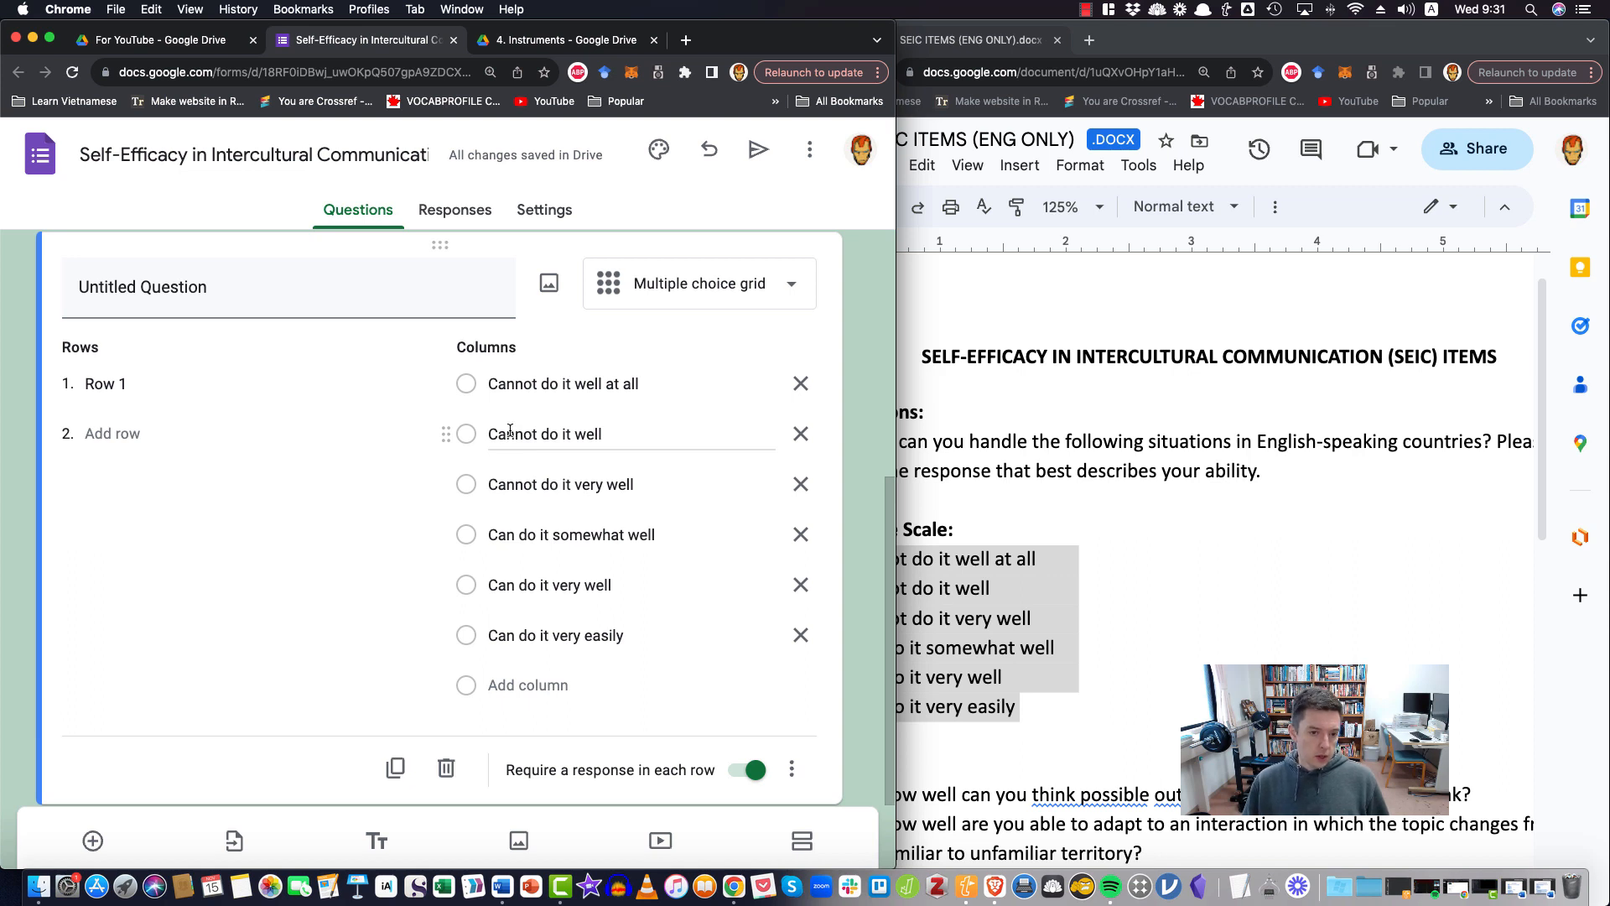
{"action": "left_click", "coordinate": [502, 480]}
{"action": "left_click", "coordinate": [512, 546]}
{"action": "left_click", "coordinate": [495, 583]}
{"action": "left_click", "coordinate": [515, 627]}
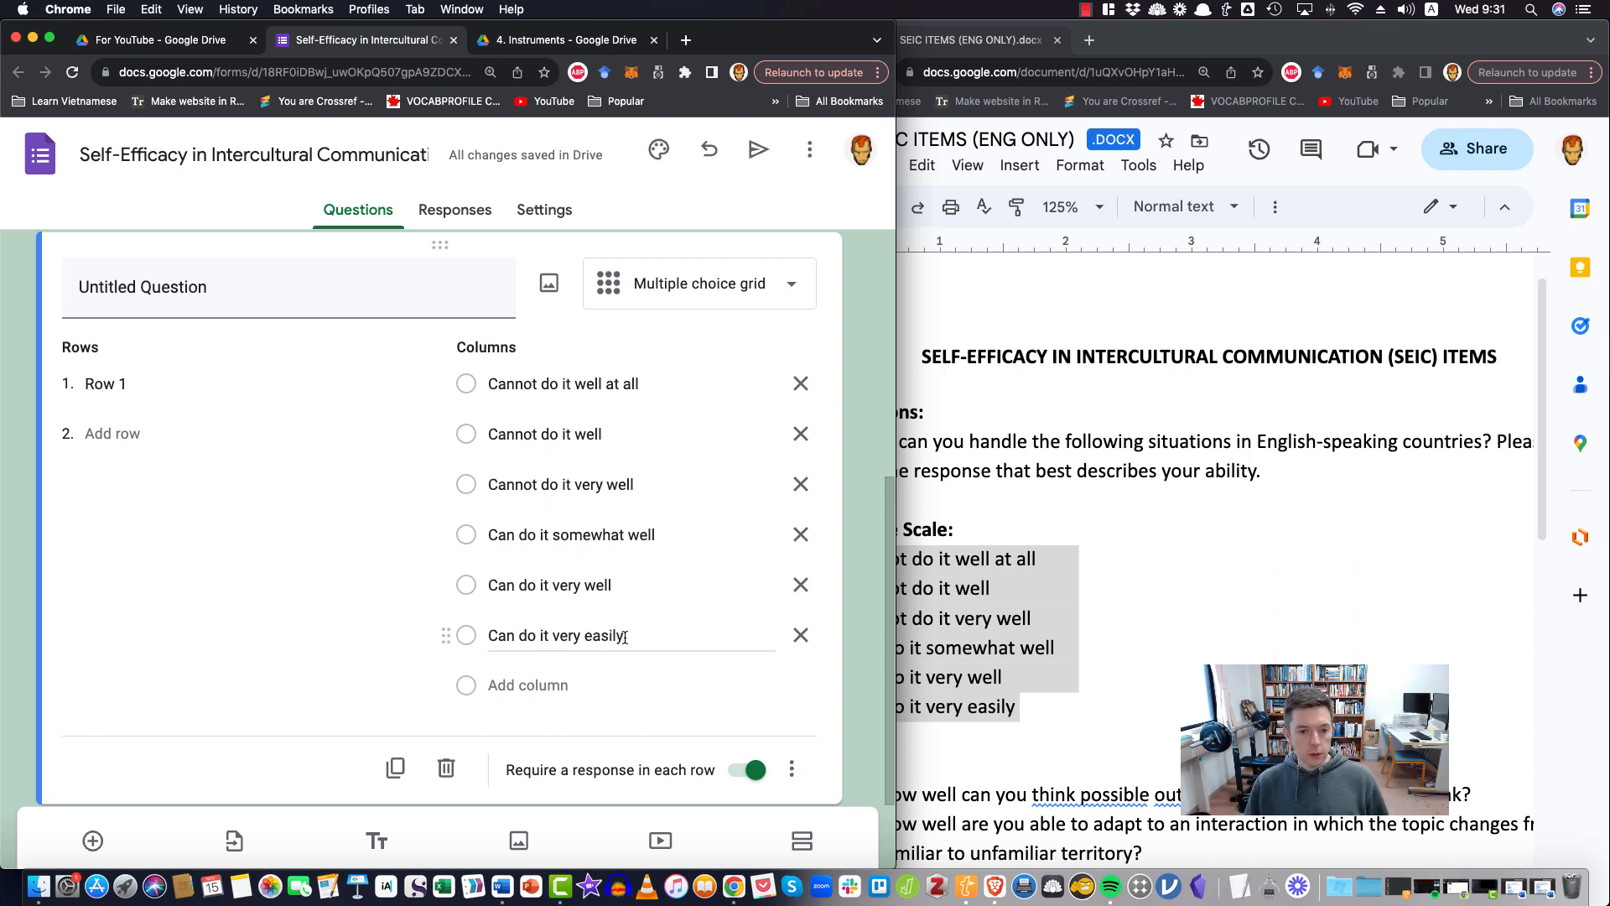
{"action": "left_click_drag", "start_coordinate": [625, 638], "coordinate": [489, 635]}
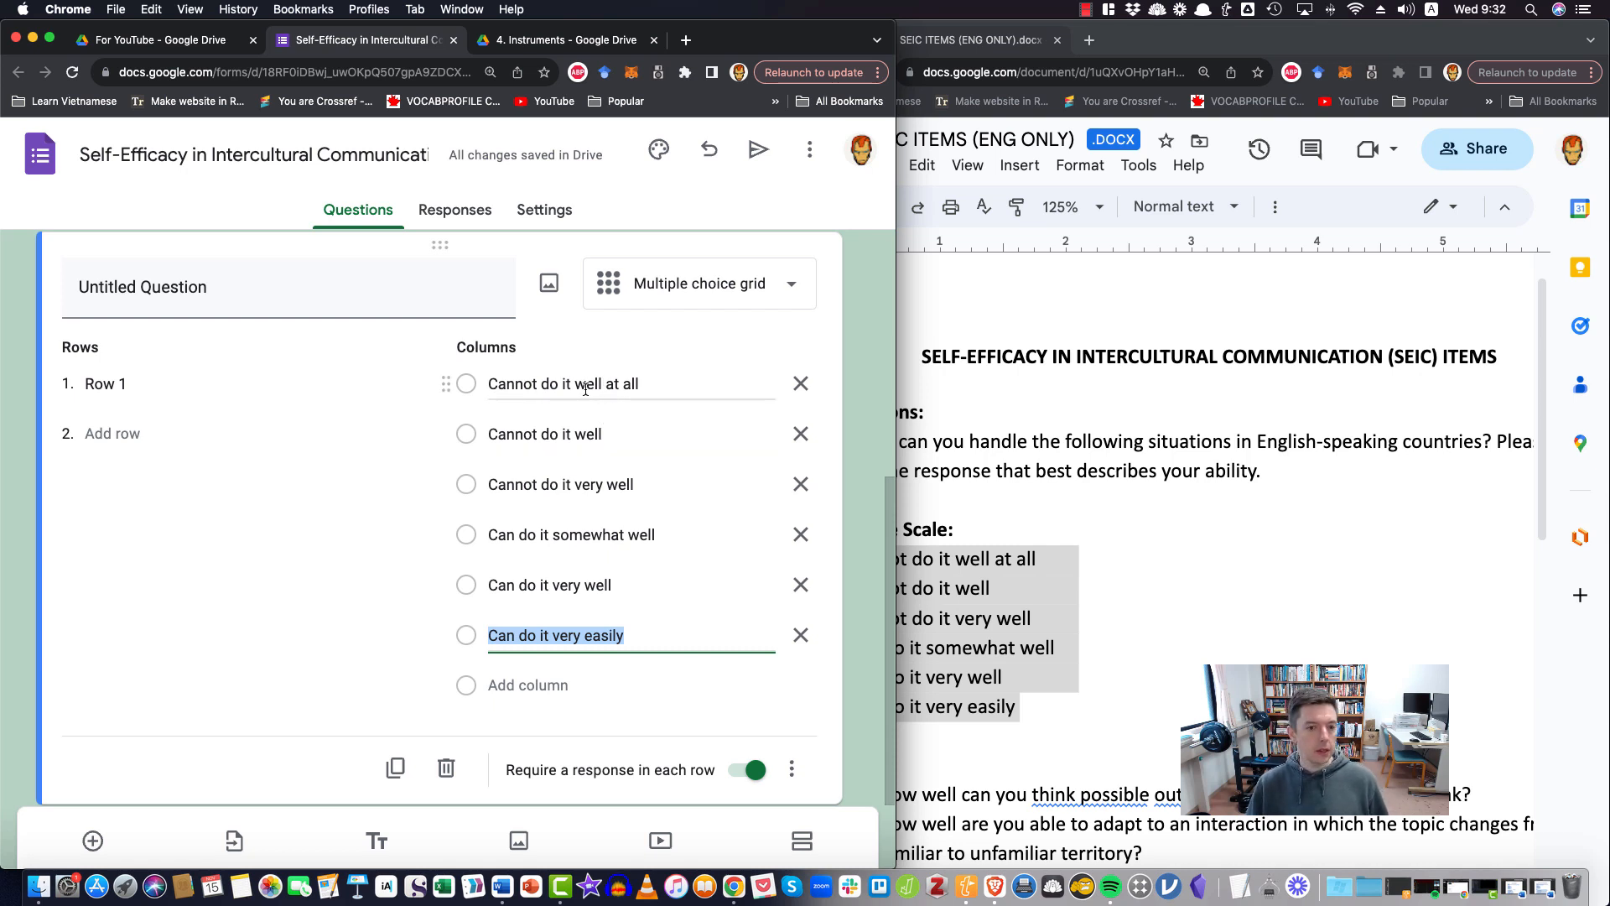
{"action": "left_click", "coordinate": [10, 486]}
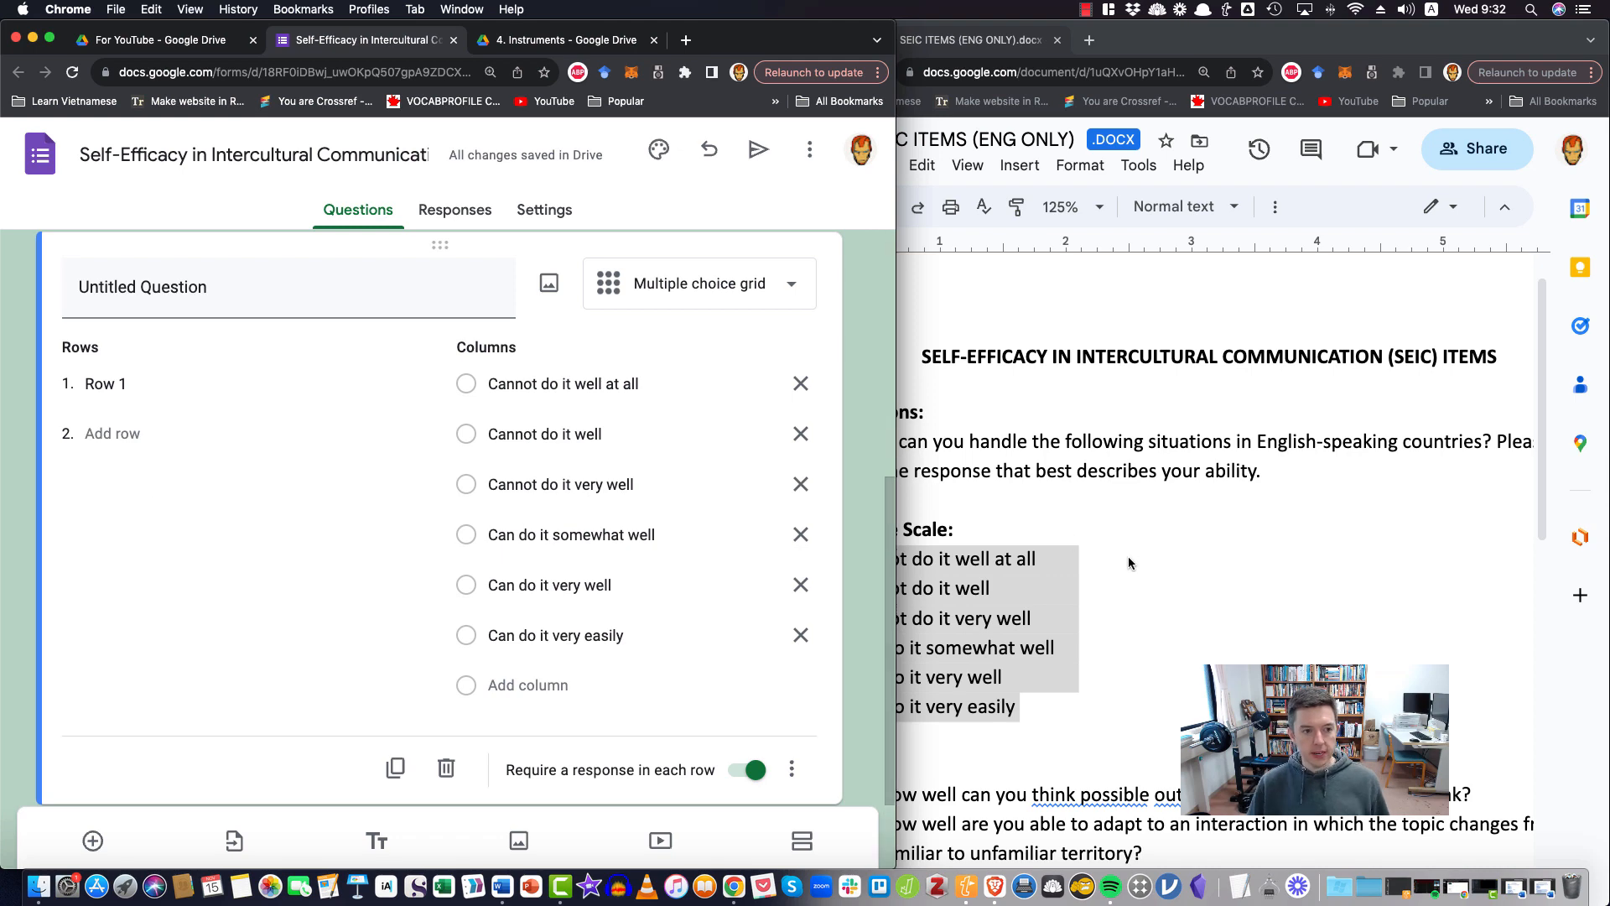
Copy the items SSEC1 to SSEC8 from the SEIC document into the grid's rows, starting at Row 1
{"action": "scroll", "coordinate": [1158, 528], "scroll_direction": "down", "scroll_amount": 3}
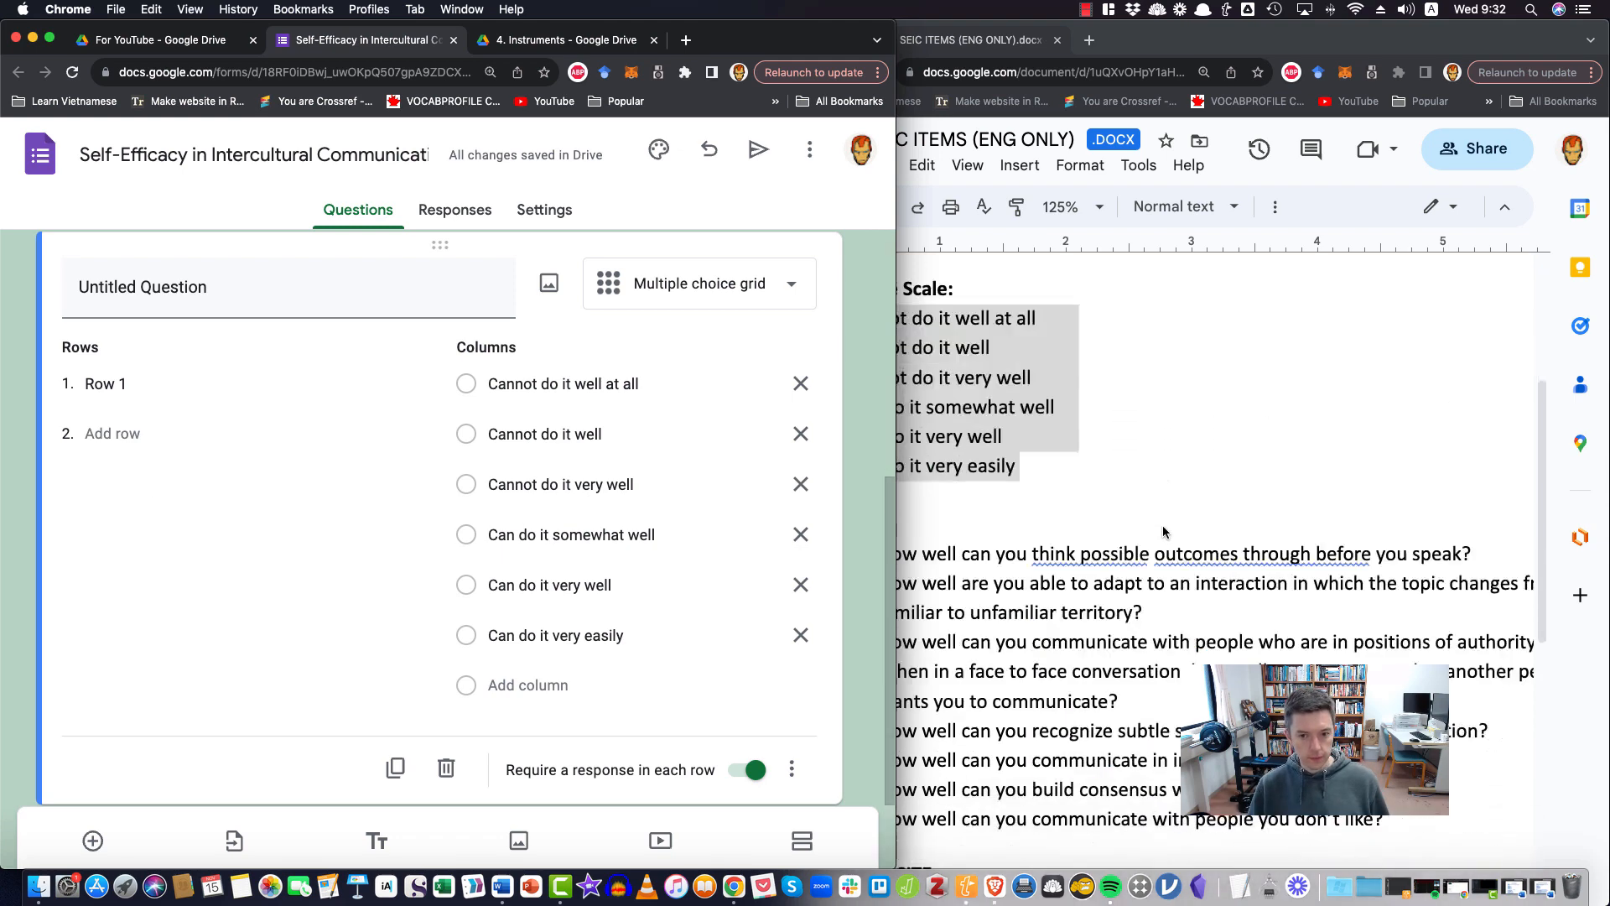
{"action": "left_click", "coordinate": [1162, 525]}
{"action": "scroll", "coordinate": [1163, 525], "scroll_direction": "down", "scroll_amount": 1}
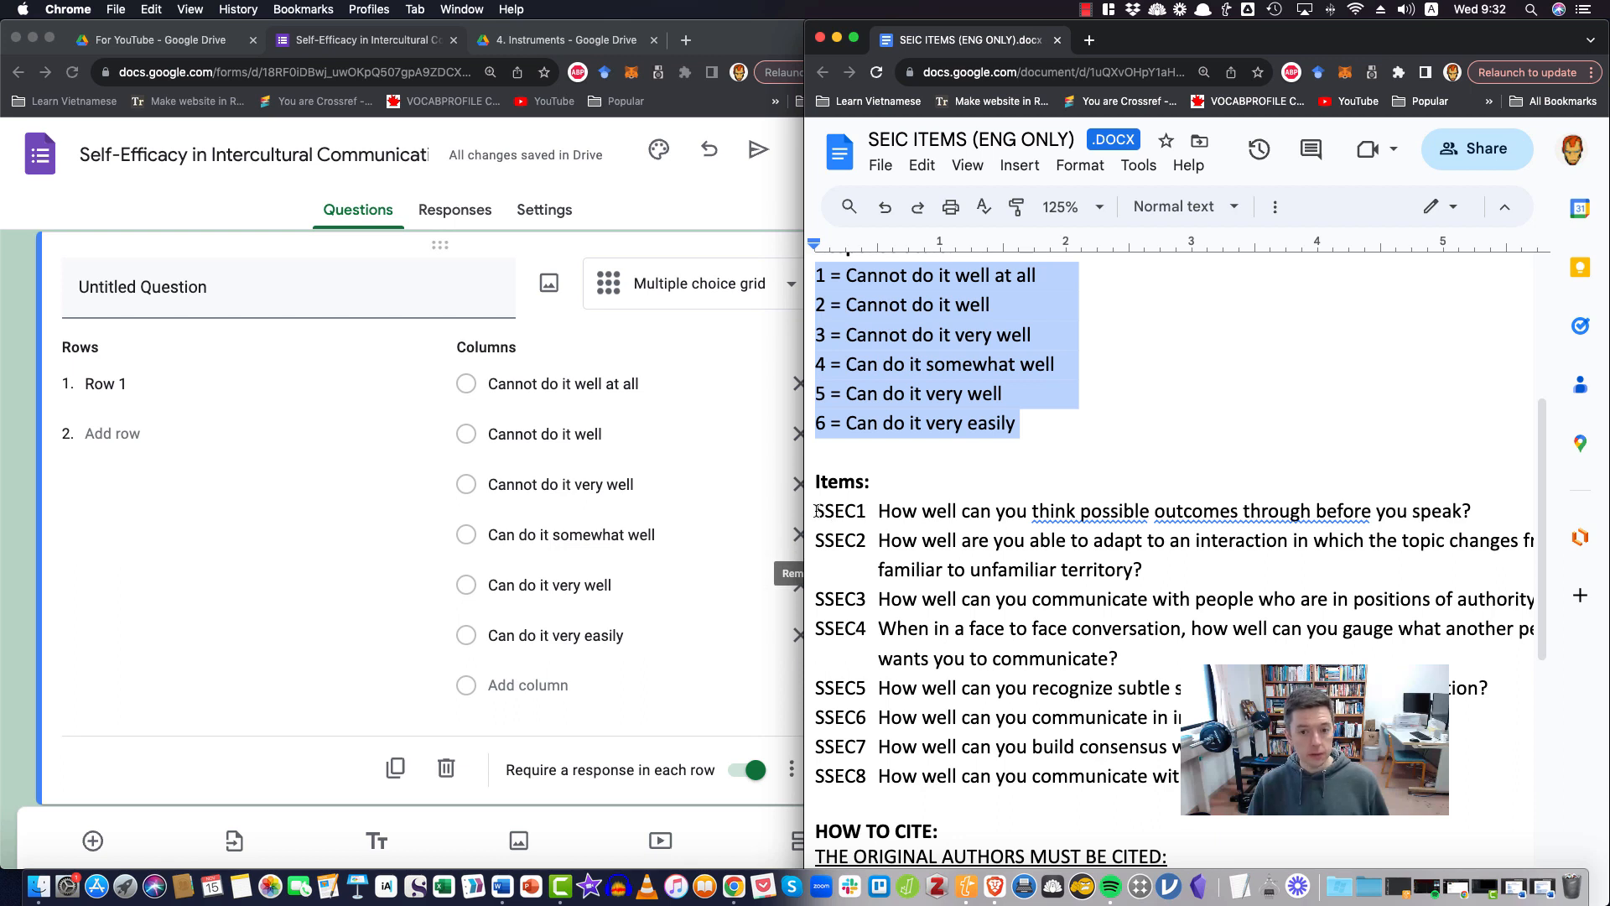
{"action": "left_click_drag", "start_coordinate": [818, 511], "coordinate": [1174, 778]}
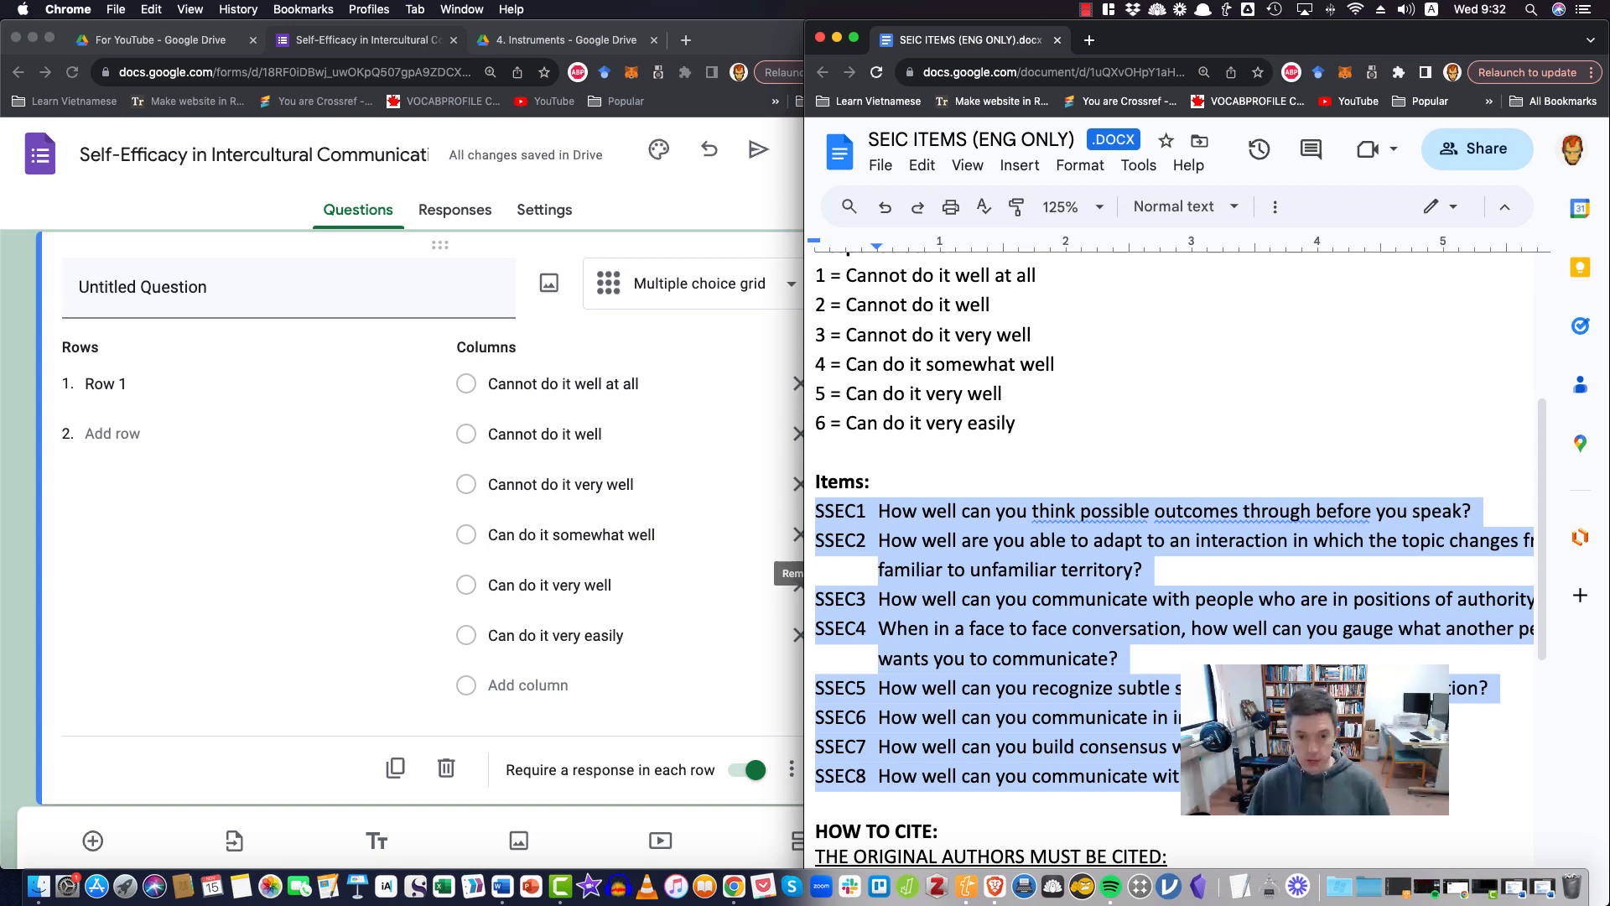
{"action": "left_click", "coordinate": [110, 399]}
{"action": "left_click", "coordinate": [114, 384]}
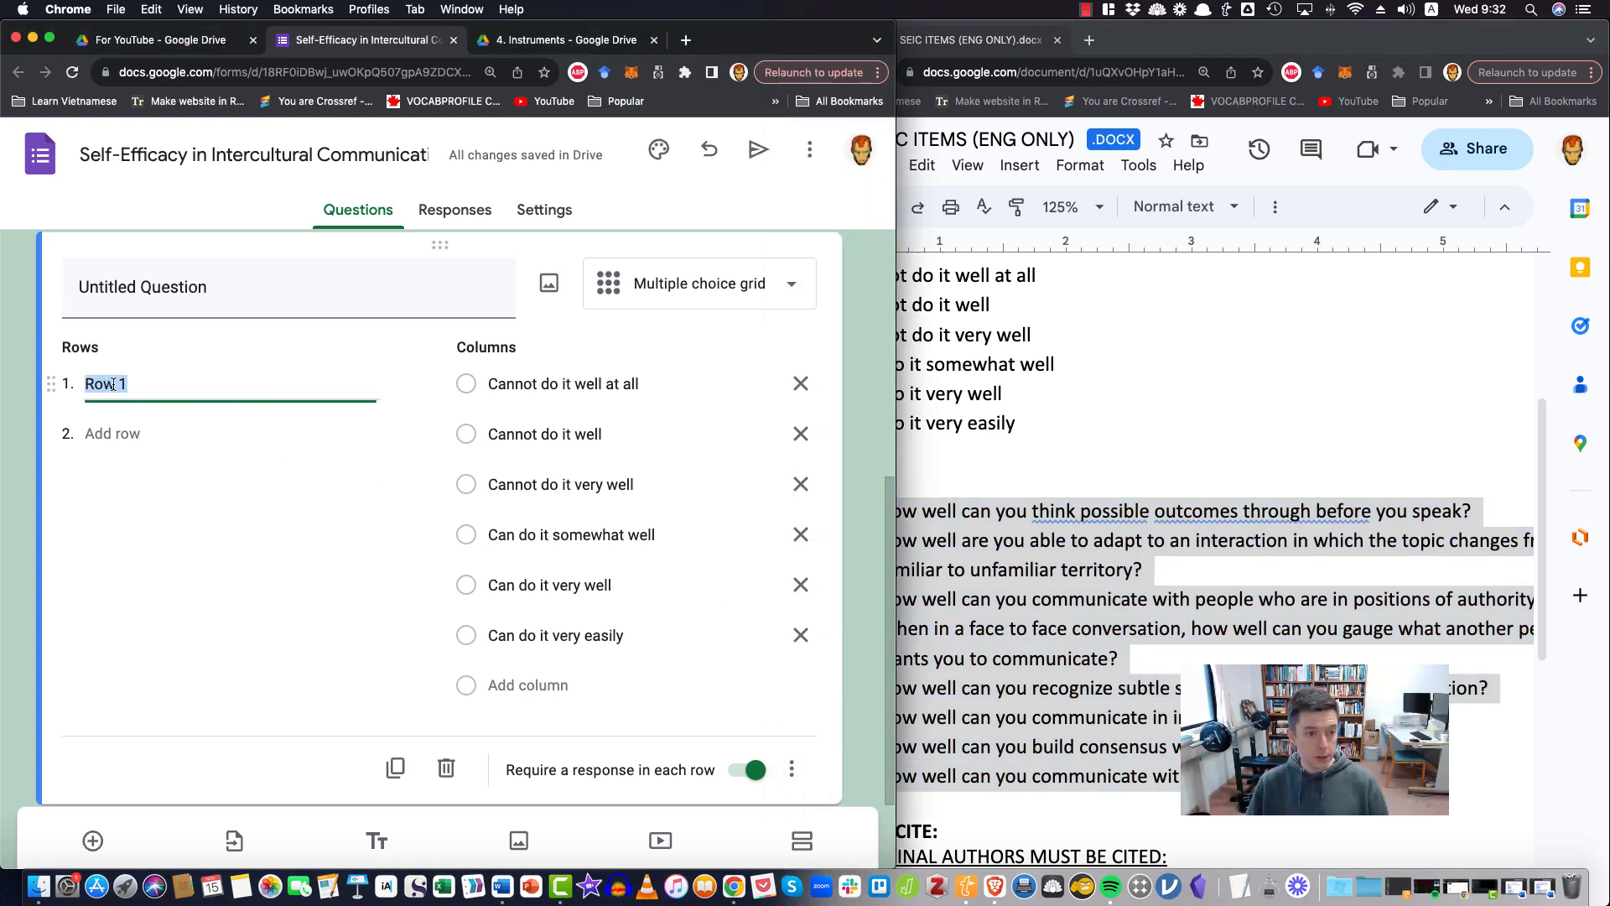
{"action": "key", "text": "super+v"}
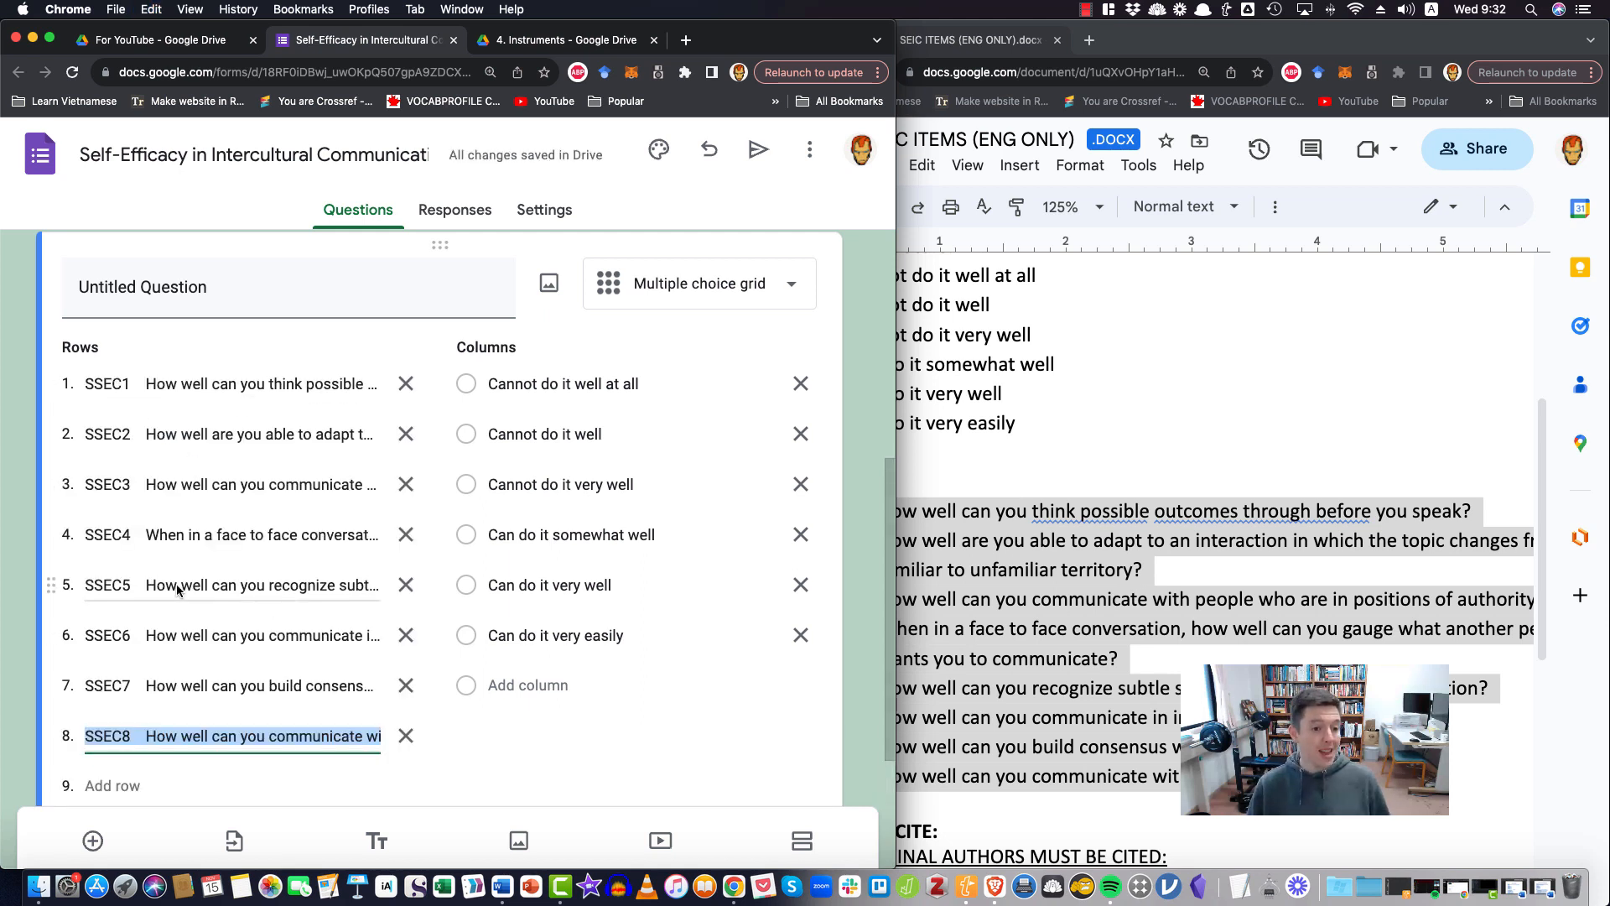
{"action": "left_click", "coordinate": [13, 512]}
Delete the SSEC1 code and the gap after it from the first row so it starts with "How well"
{"action": "left_click", "coordinate": [133, 385]}
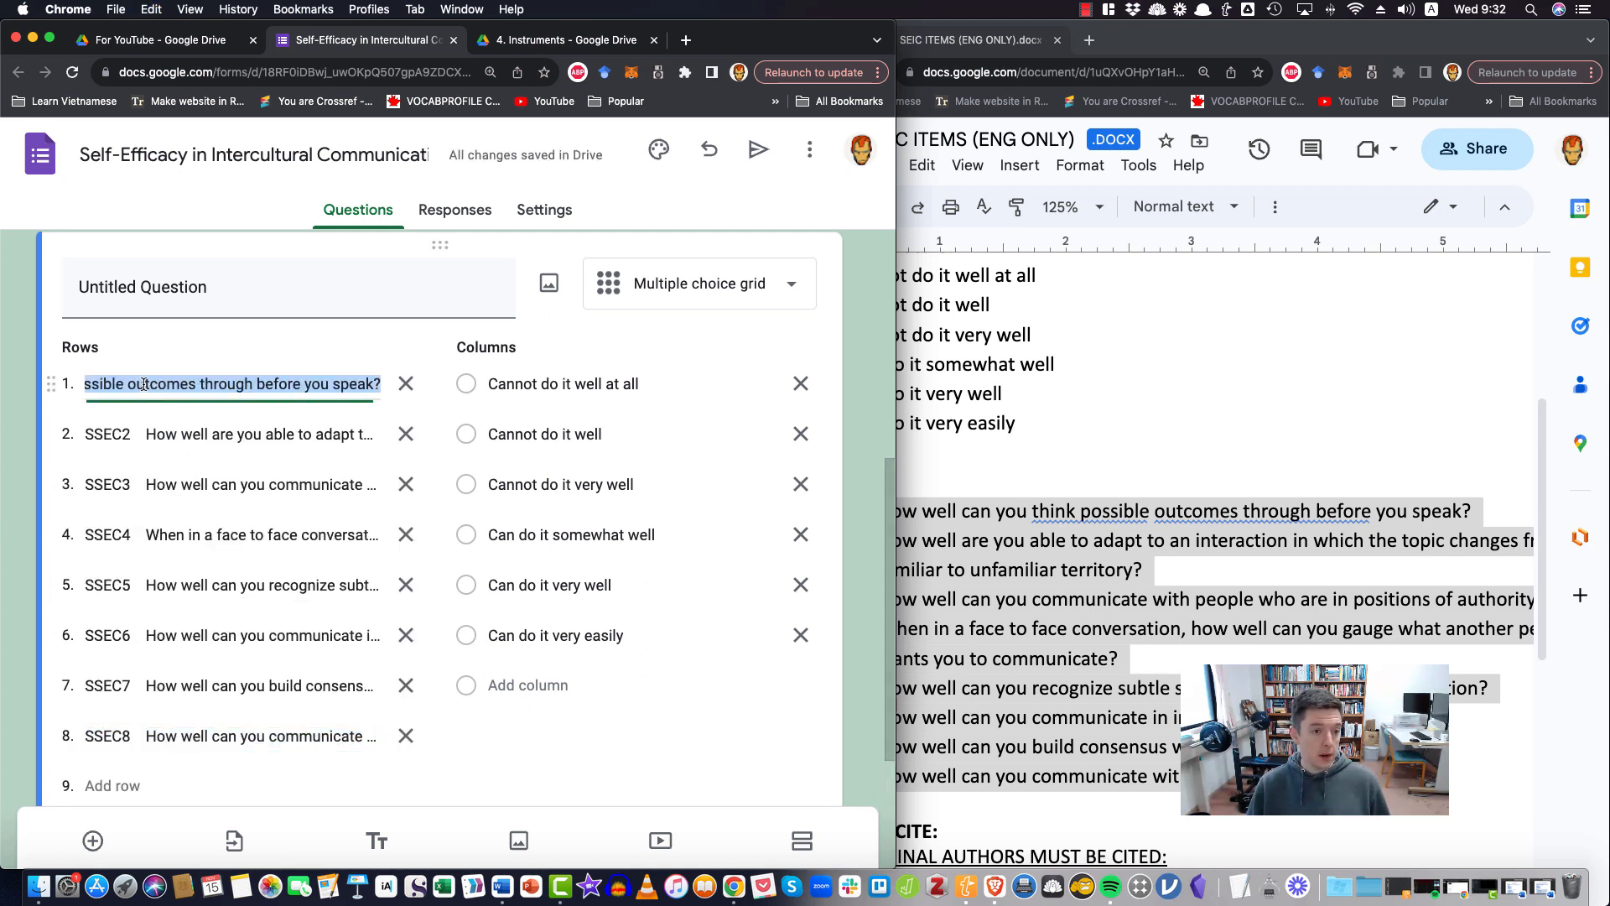
{"action": "left_click", "coordinate": [133, 386]}
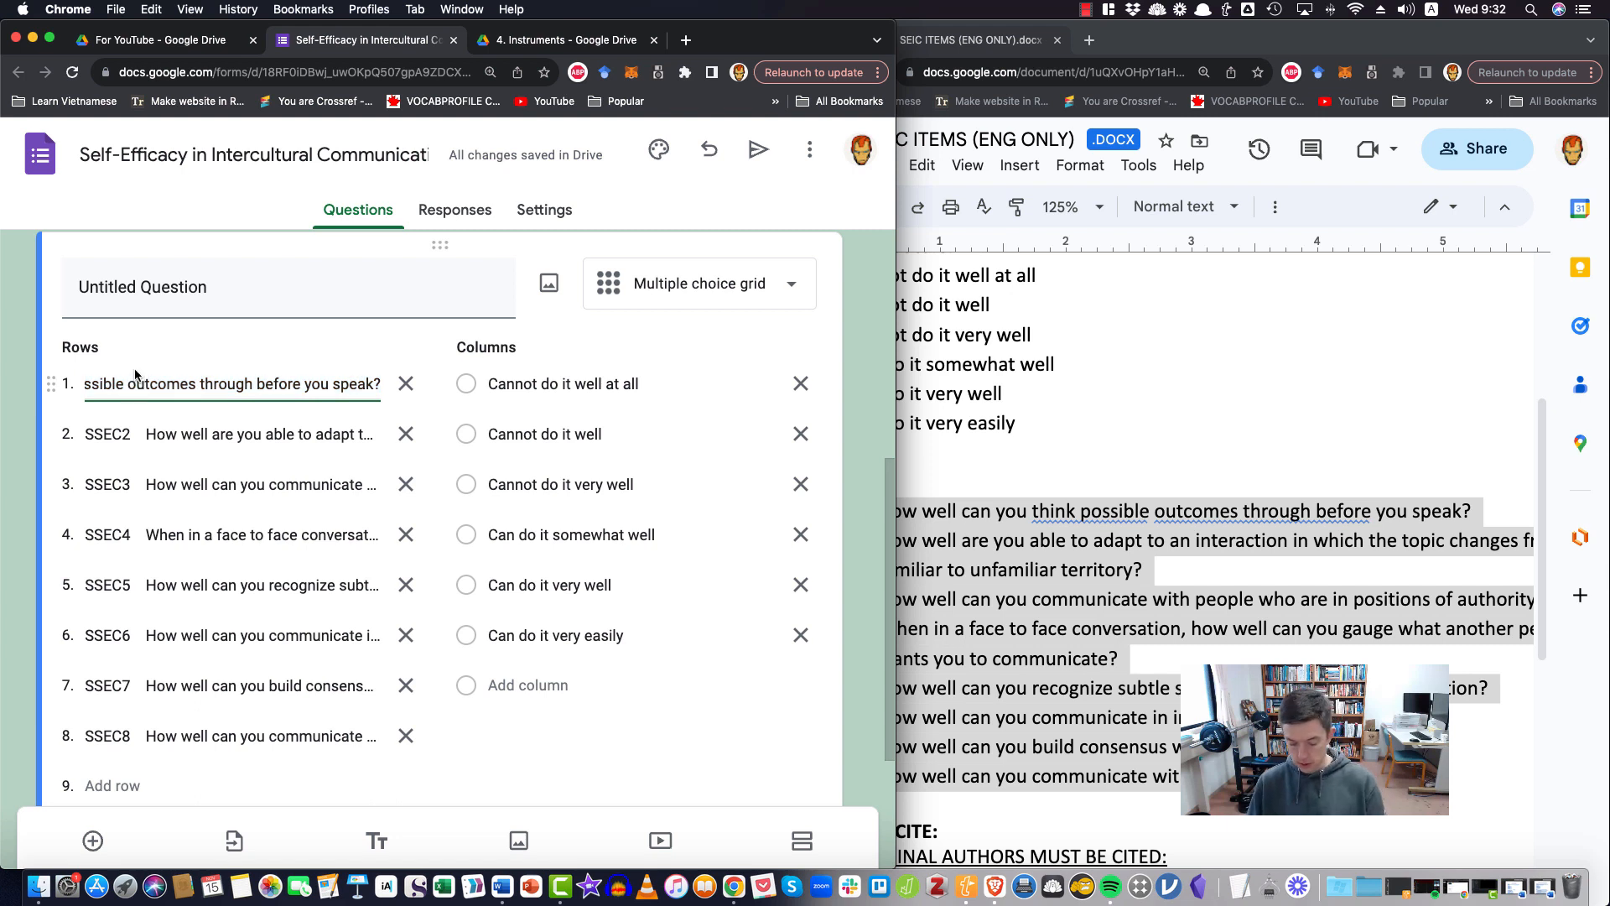
{"action": "key", "text": "super+Left"}
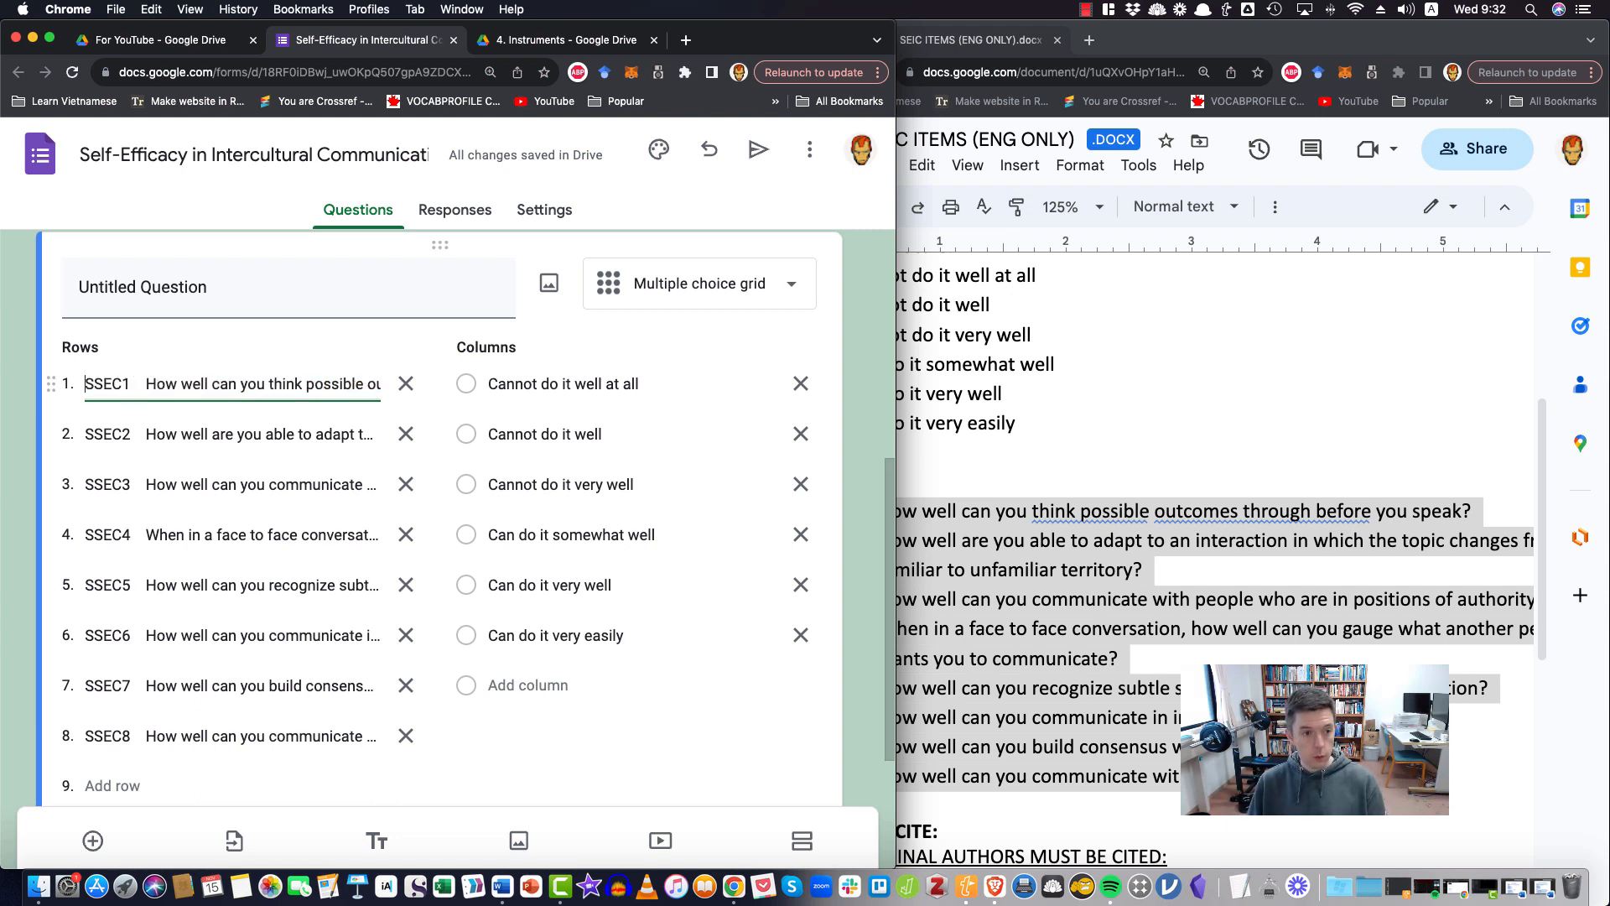
{"action": "triple_click", "coordinate": [146, 383]}
{"action": "left_click", "coordinate": [149, 387]}
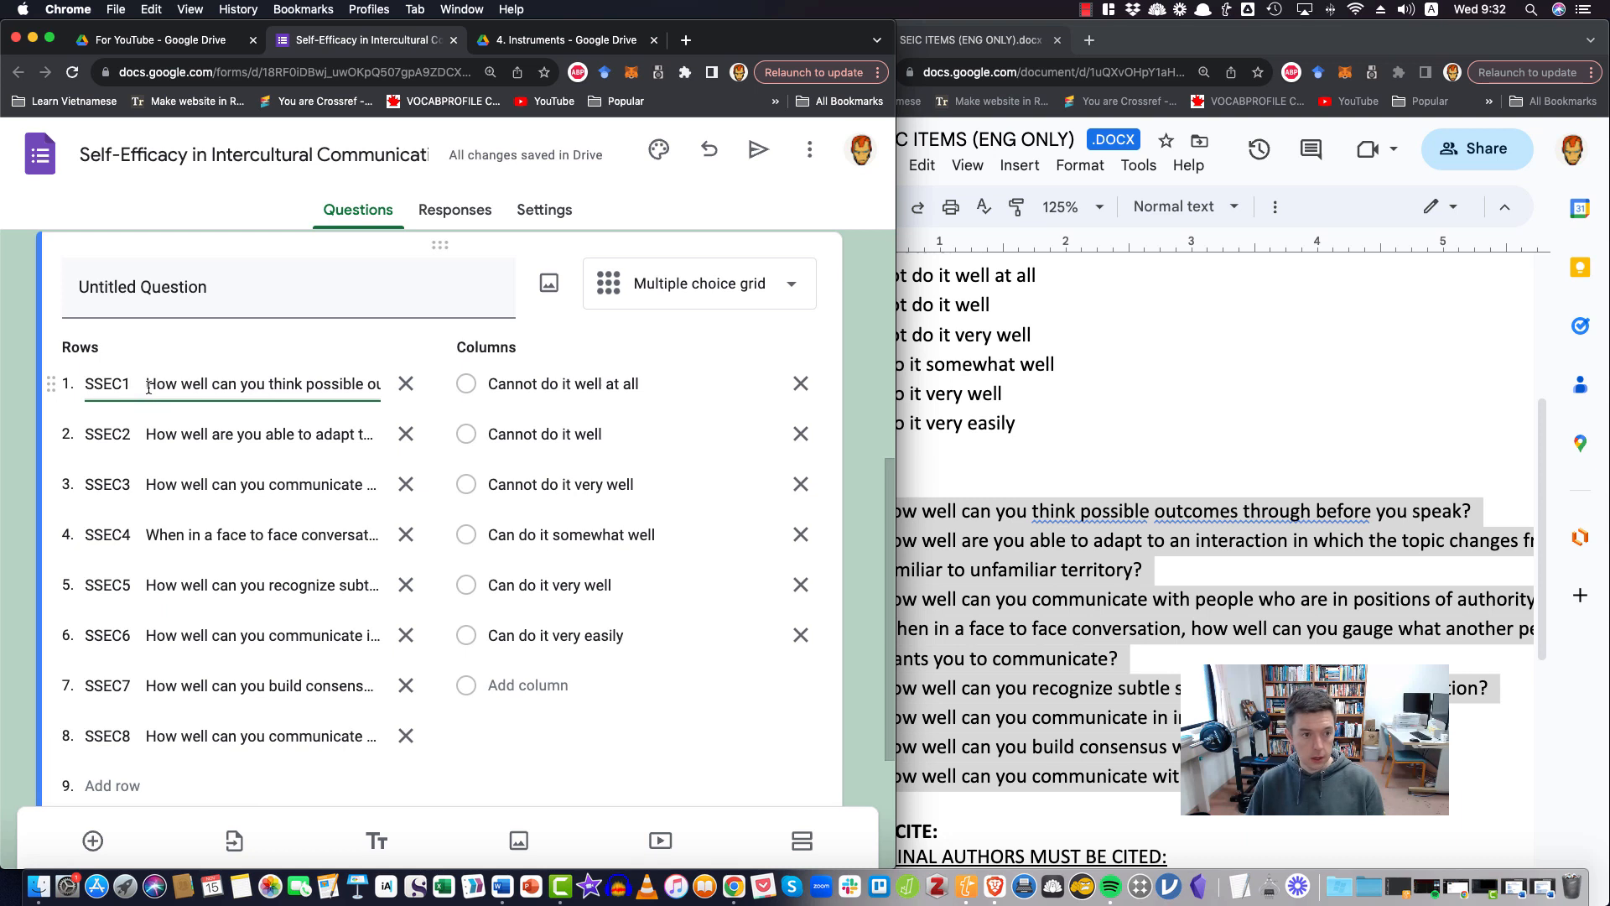
{"action": "left_click_drag", "start_coordinate": [149, 387], "coordinate": [87, 385]}
{"action": "key", "text": "BackSpace"}
Delete the SSEC2 and SSEC3 codes from the start of the second and third rows
{"action": "left_click", "coordinate": [141, 434]}
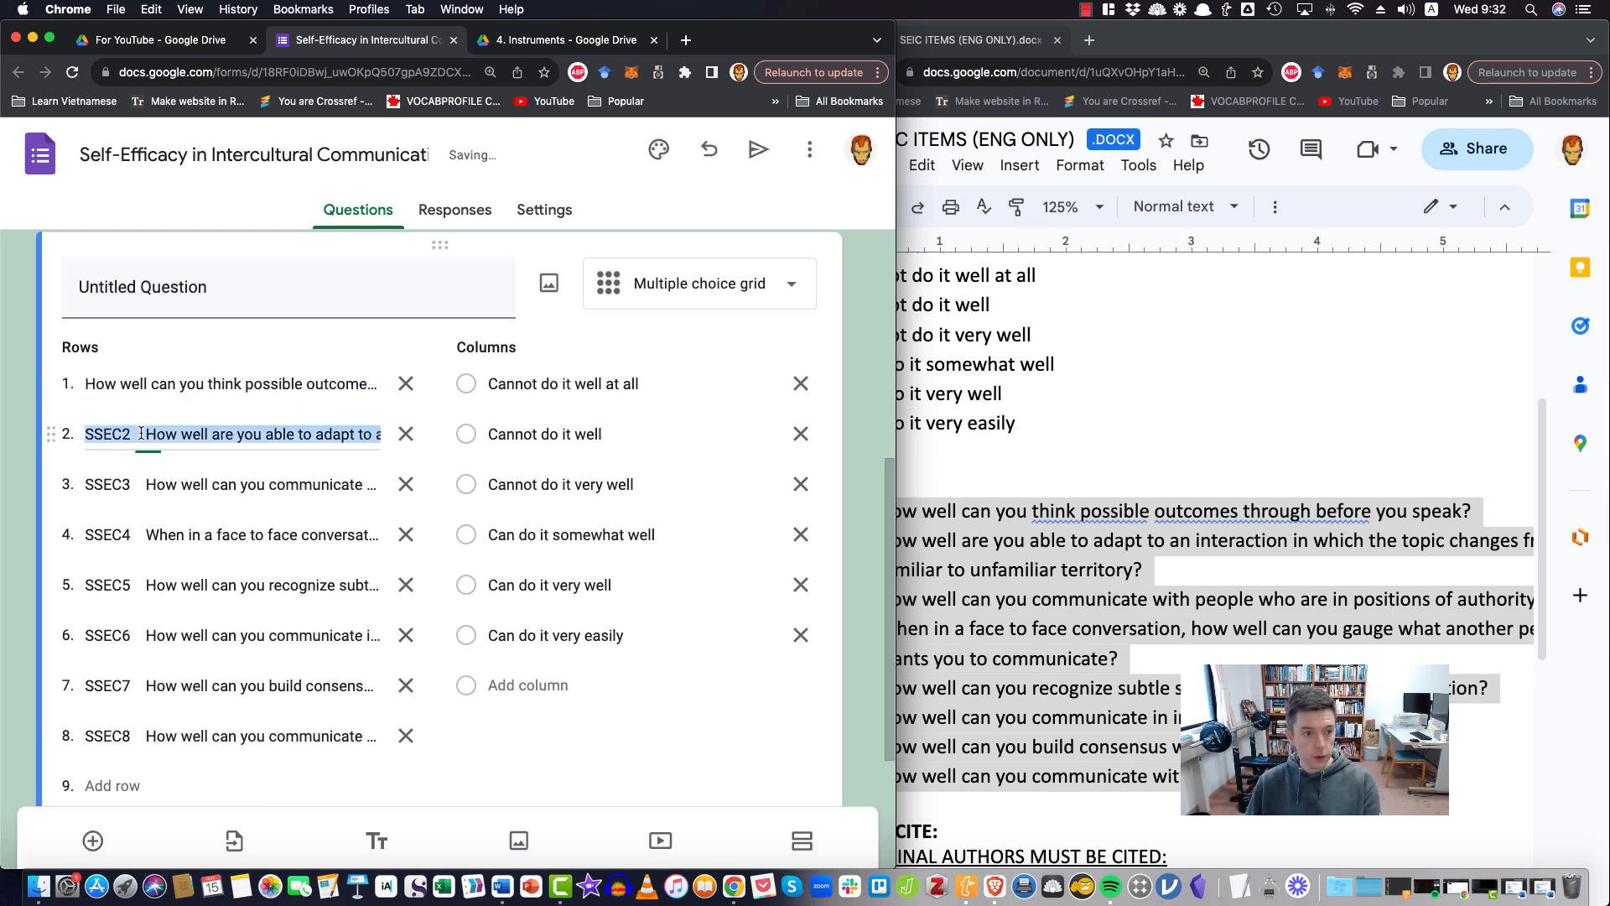
{"action": "left_click", "coordinate": [143, 434]}
{"action": "left_click_drag", "start_coordinate": [144, 434], "coordinate": [85, 434]}
{"action": "key", "text": "BackSpace"}
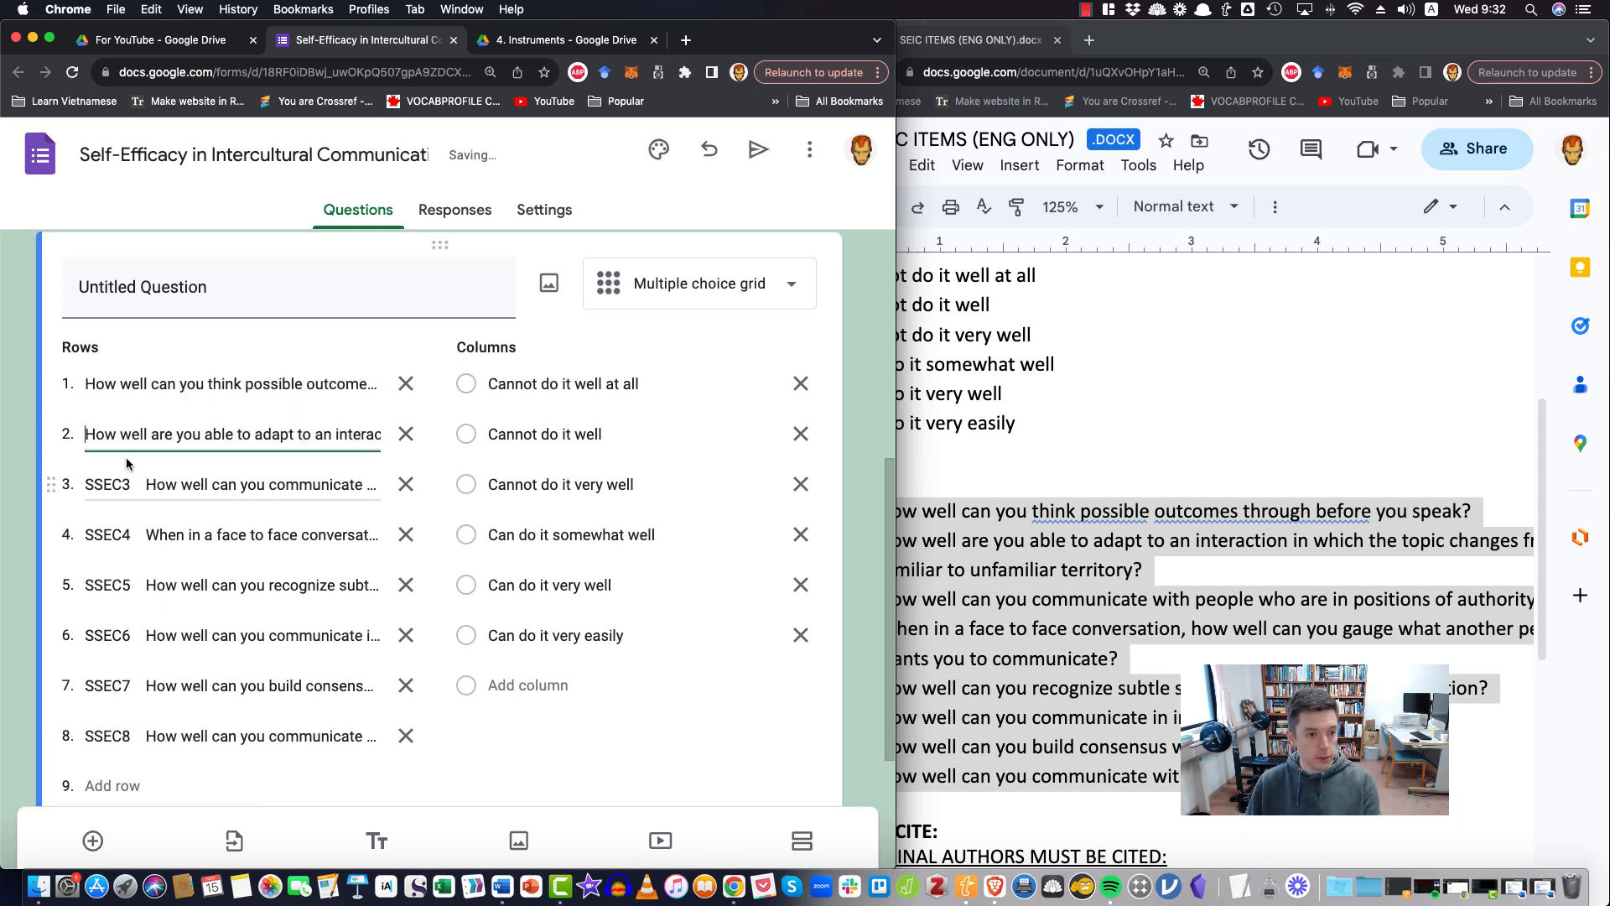
{"action": "left_click", "coordinate": [144, 484]}
{"action": "left_click", "coordinate": [145, 484]}
{"action": "left_click_drag", "start_coordinate": [146, 484], "coordinate": [85, 484]}
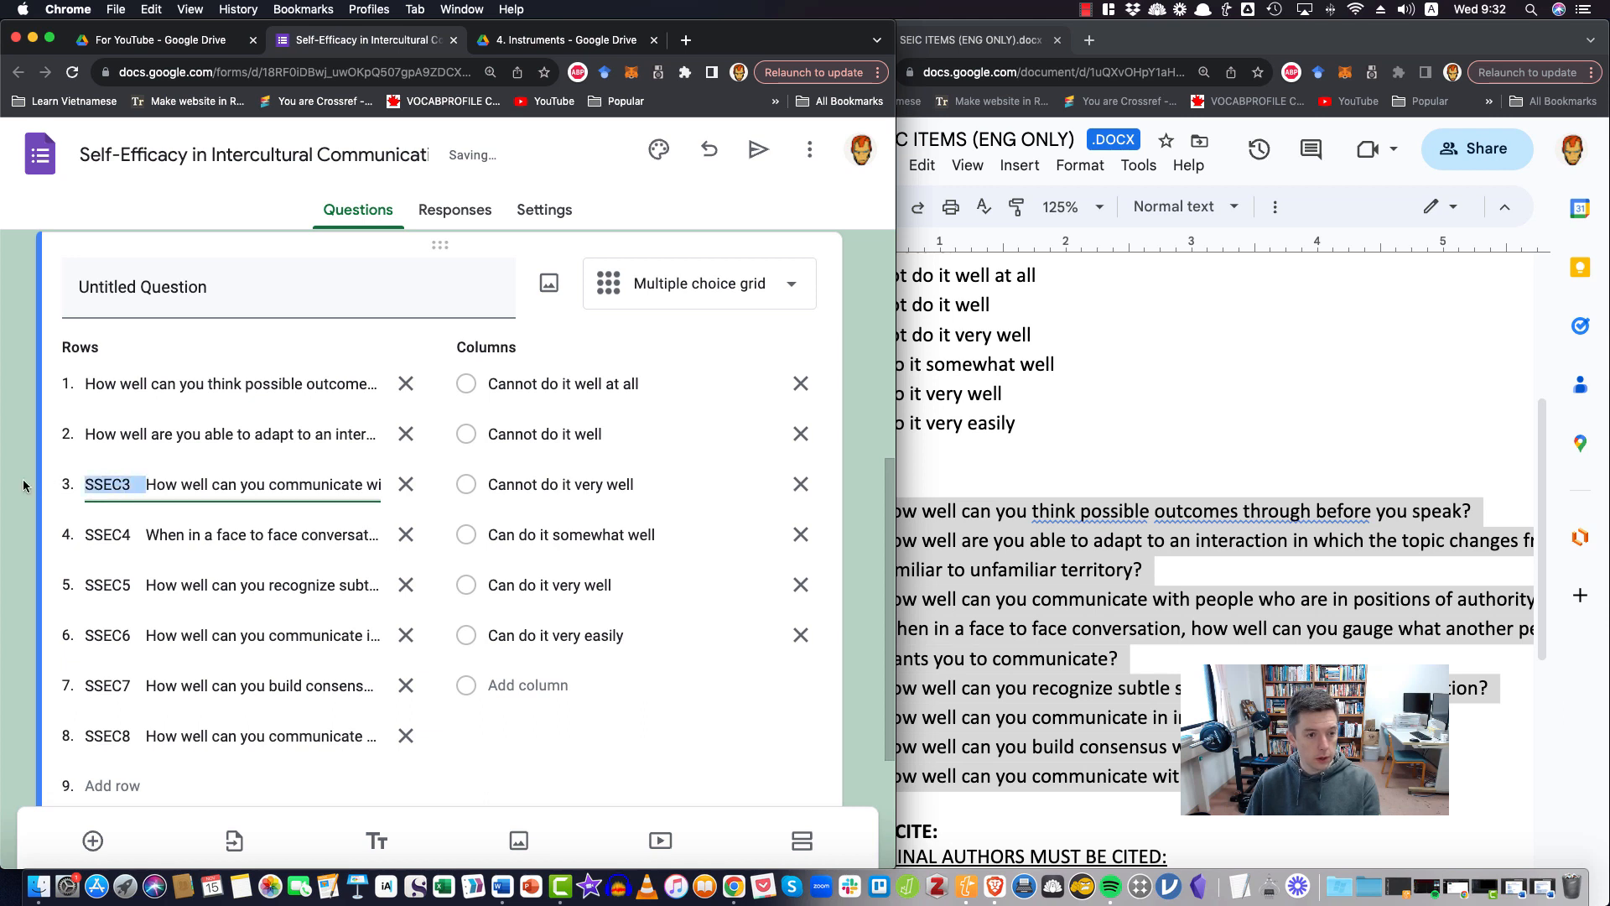
{"action": "key", "text": "BackSpace"}
Delete the SSEC4 and SSEC5 codes and the gaps after them from the start of the fourth and fifth rows
{"action": "left_click", "coordinate": [145, 534]}
{"action": "left_click", "coordinate": [145, 534]}
{"action": "left_click_drag", "start_coordinate": [145, 534], "coordinate": [85, 537]}
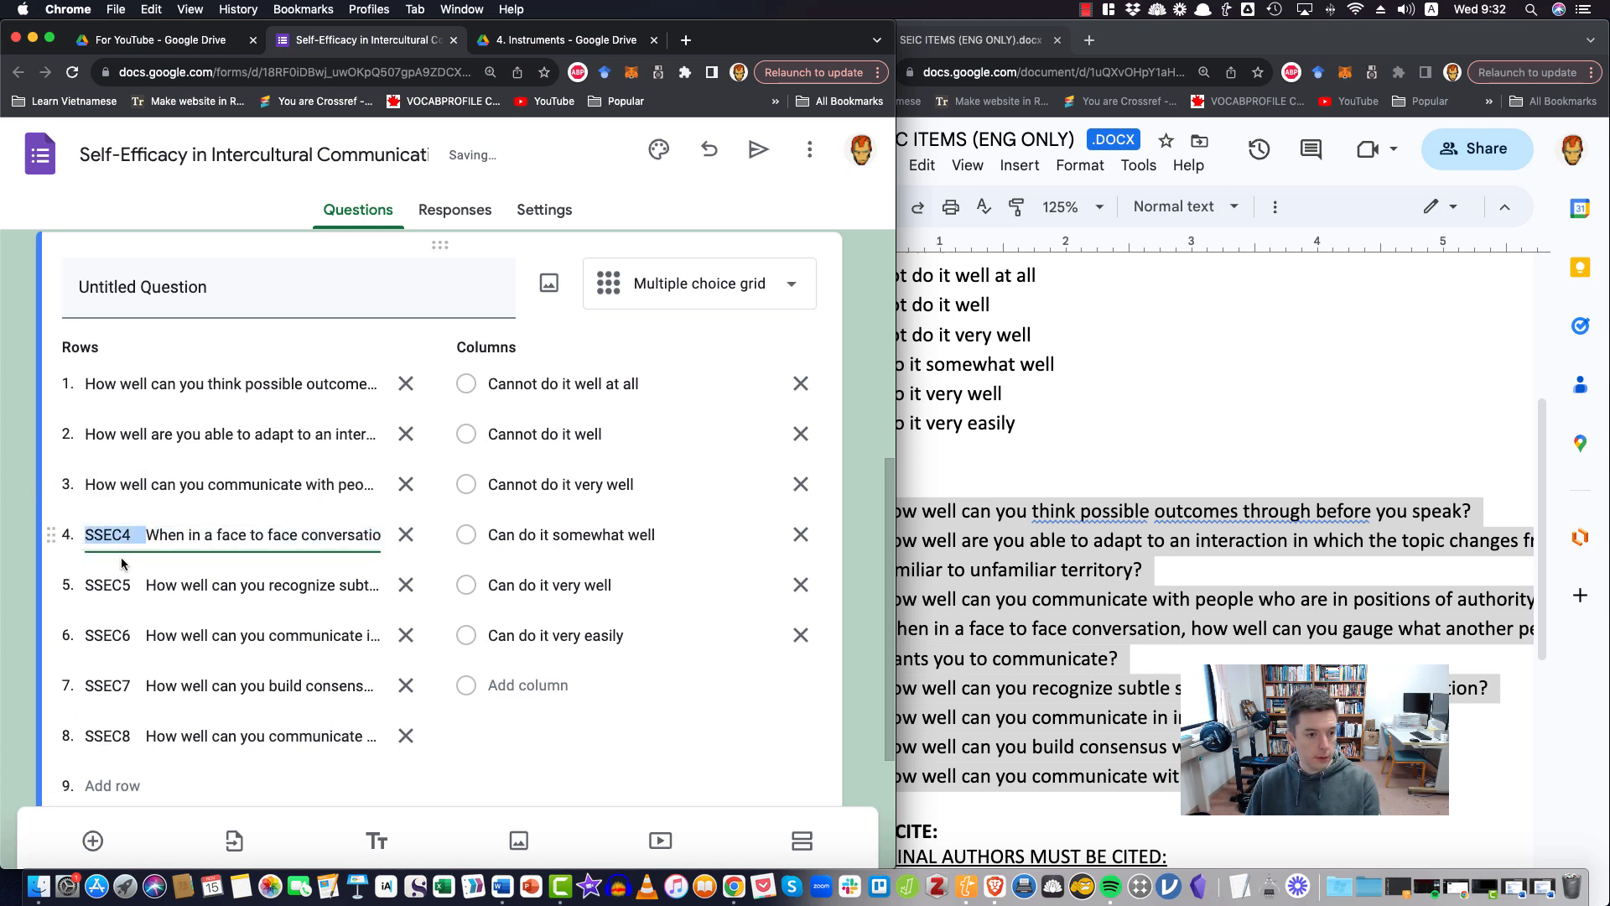
{"action": "key", "text": "BackSpace"}
{"action": "left_click", "coordinate": [144, 585]}
{"action": "double_click", "coordinate": [148, 586]}
{"action": "left_click_drag", "start_coordinate": [146, 585], "coordinate": [92, 579]}
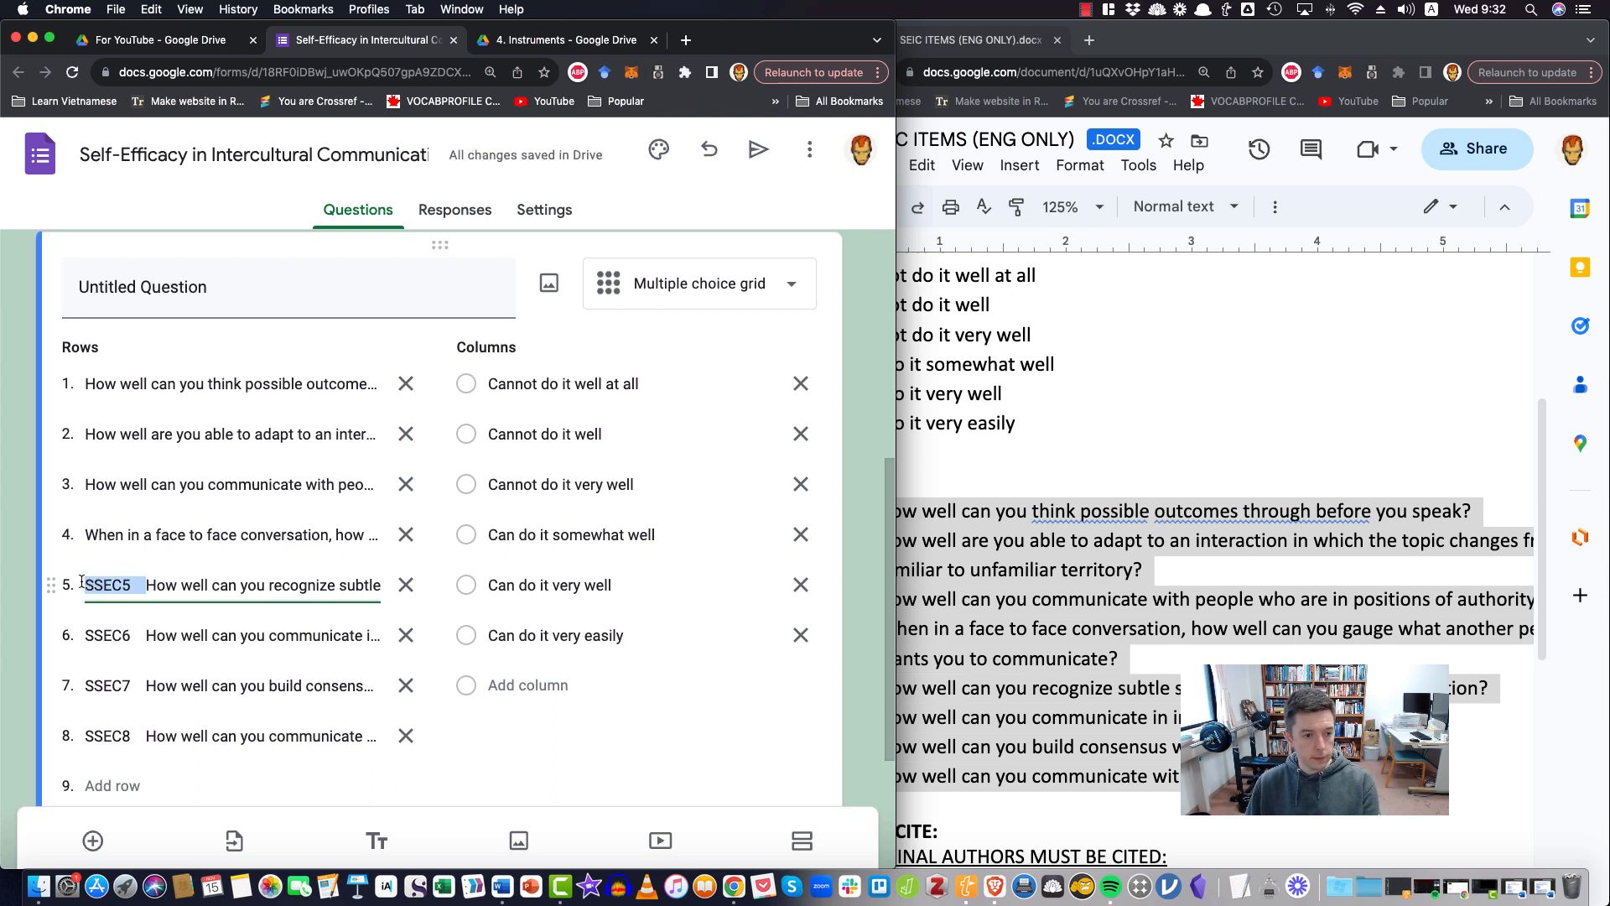
{"action": "key", "text": "BackSpace"}
Delete the SSEC6, SSEC7 and SSEC8 codes from the start of the sixth, seventh and eighth rows
{"action": "left_click", "coordinate": [146, 635]}
{"action": "left_click", "coordinate": [146, 635]}
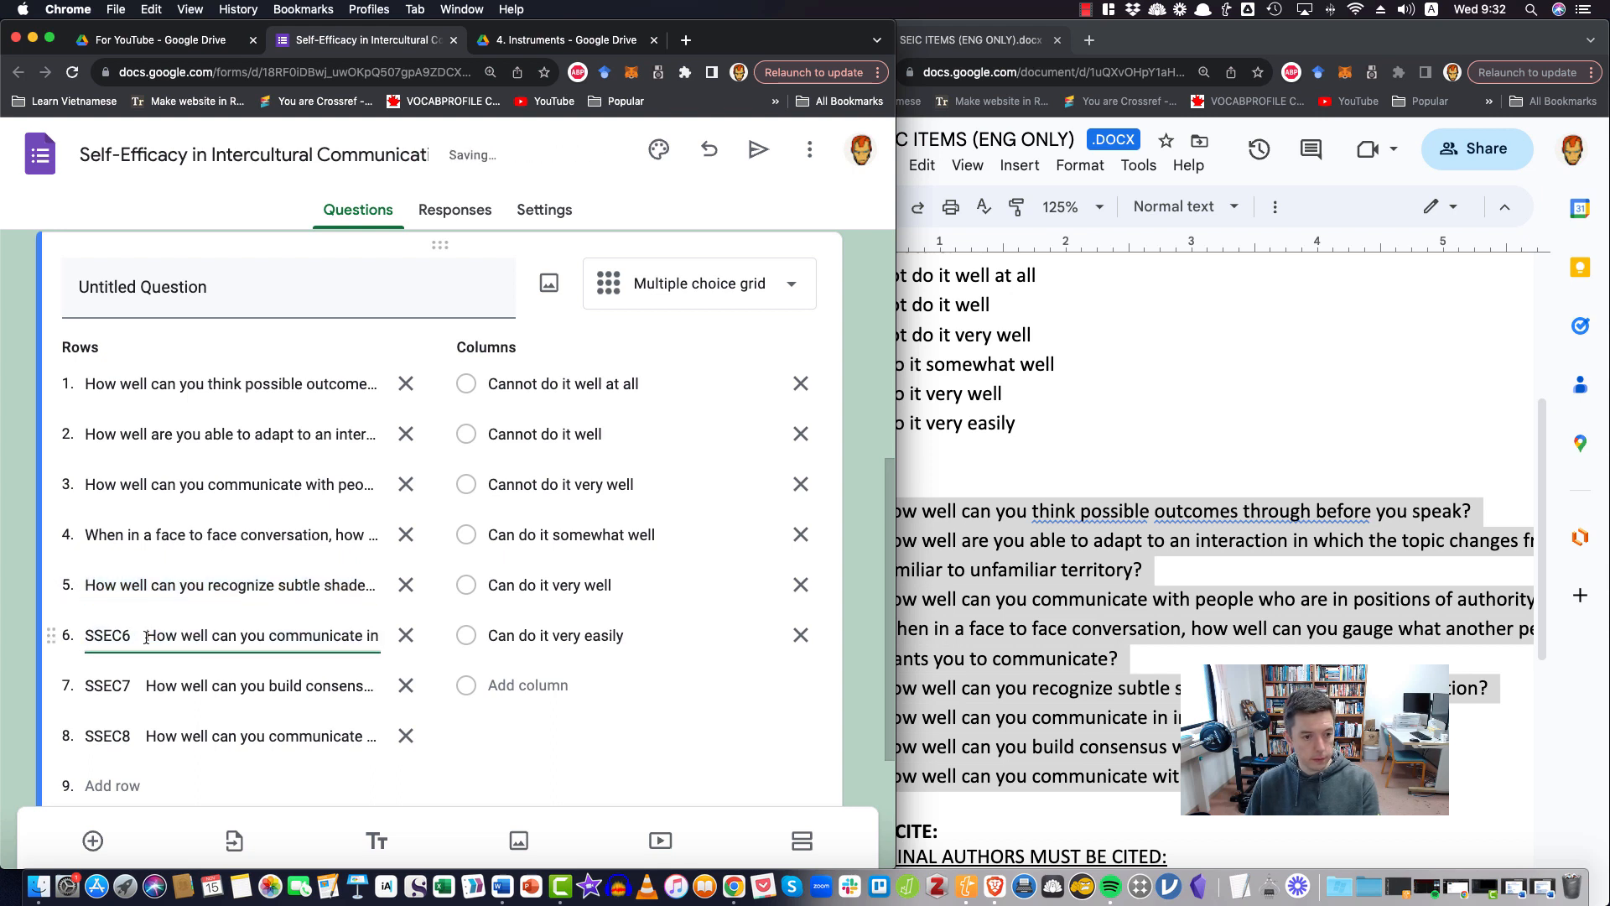
{"action": "left_click_drag", "start_coordinate": [146, 635], "coordinate": [74, 635]}
{"action": "key", "text": "BackSpace"}
{"action": "left_click", "coordinate": [145, 686]}
{"action": "left_click_drag", "start_coordinate": [146, 685], "coordinate": [78, 689]}
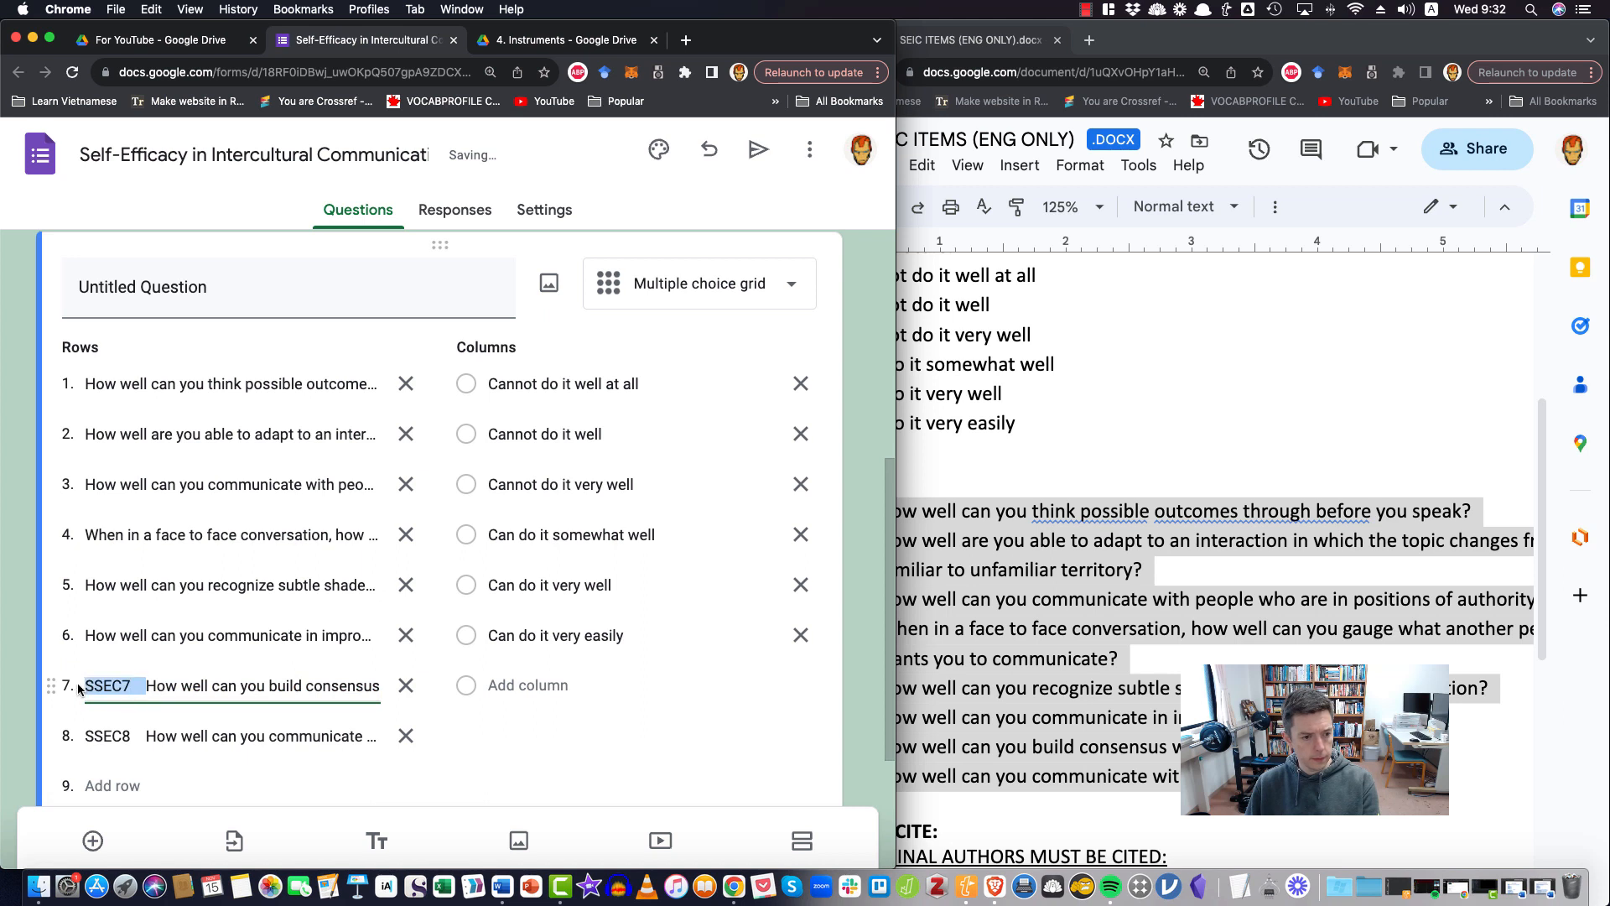
{"action": "key", "text": "BackSpace"}
{"action": "left_click", "coordinate": [146, 735]}
{"action": "left_click", "coordinate": [147, 737]}
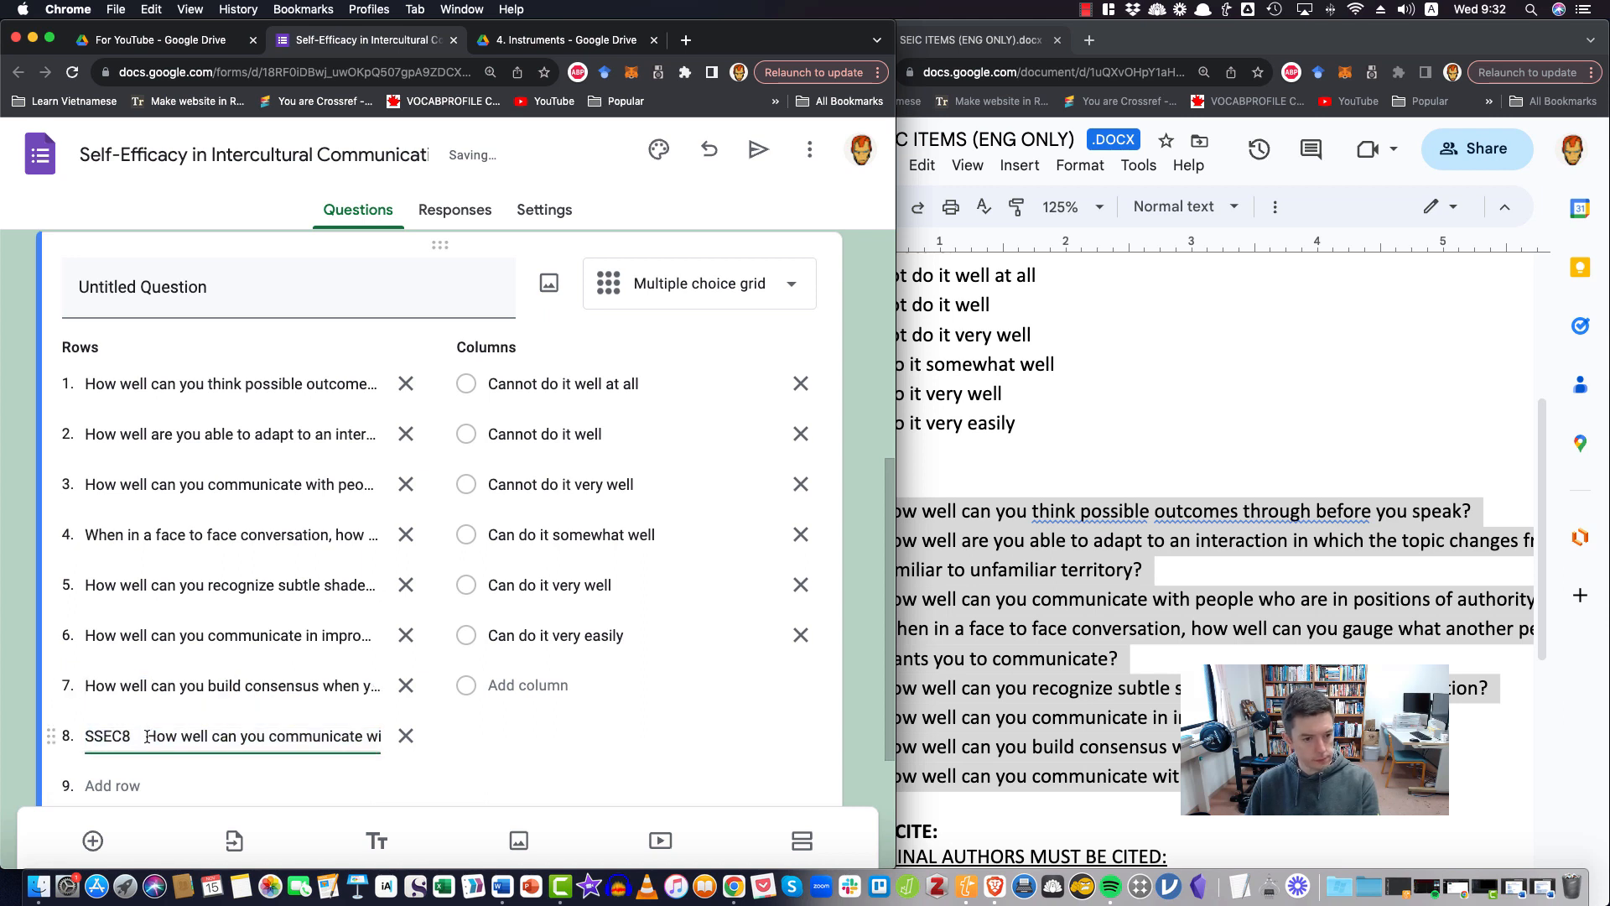
{"action": "left_click_drag", "start_coordinate": [147, 735], "coordinate": [75, 736]}
{"action": "key", "text": "BackSpace"}
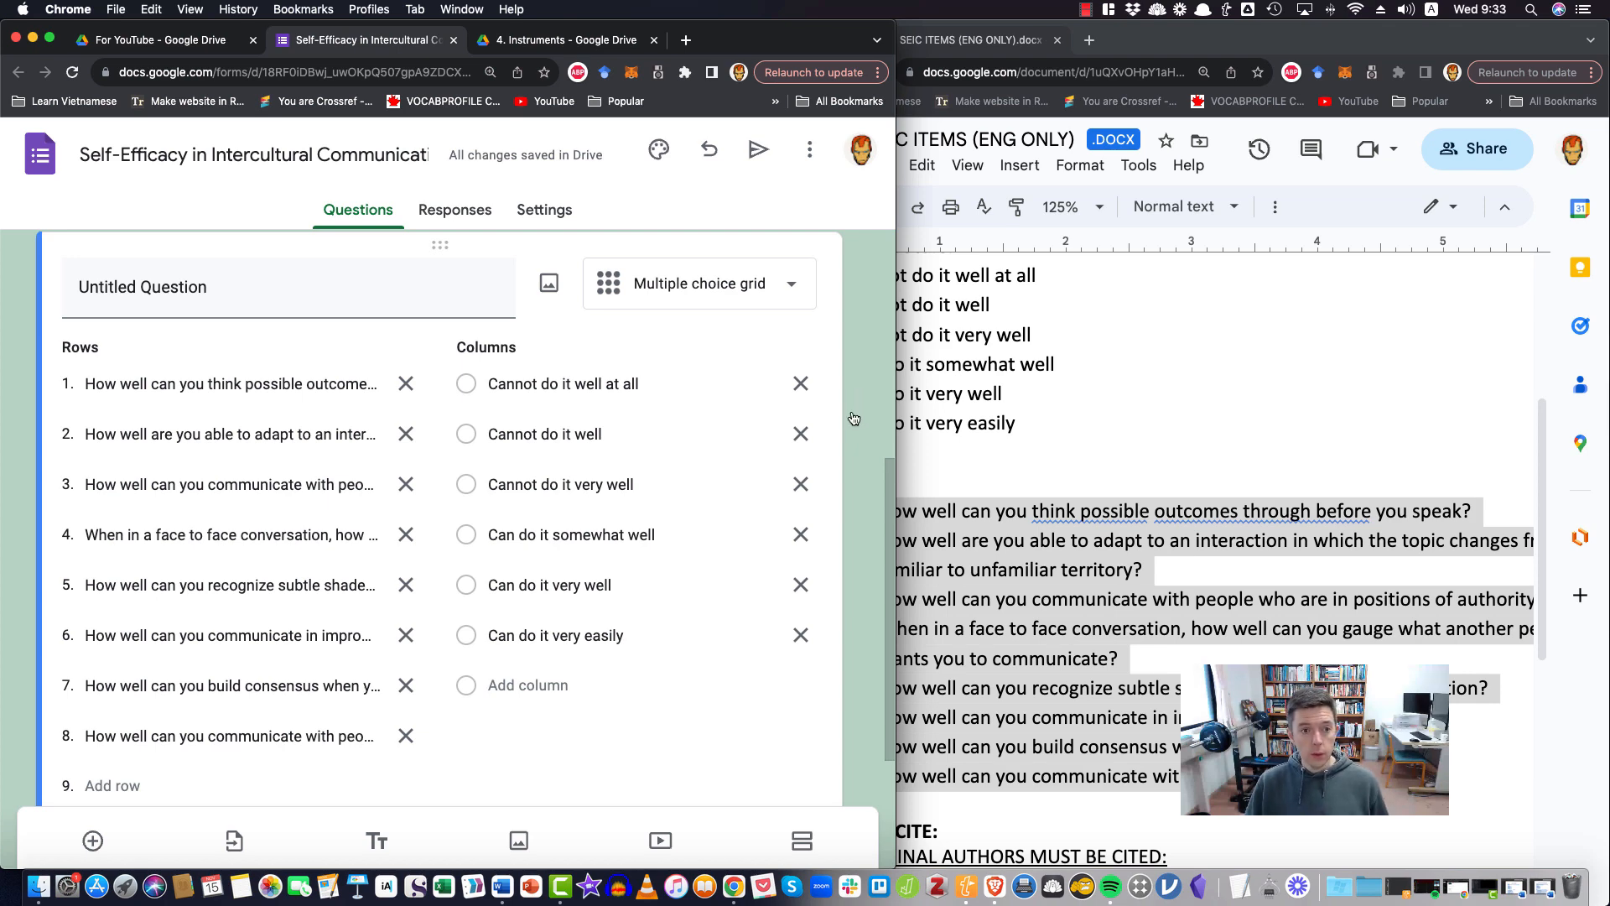
Preview the form in a widened window and examine its header, instructions, response scale and item rows
{"action": "scroll", "coordinate": [478, 450], "scroll_direction": "up", "scroll_amount": 3}
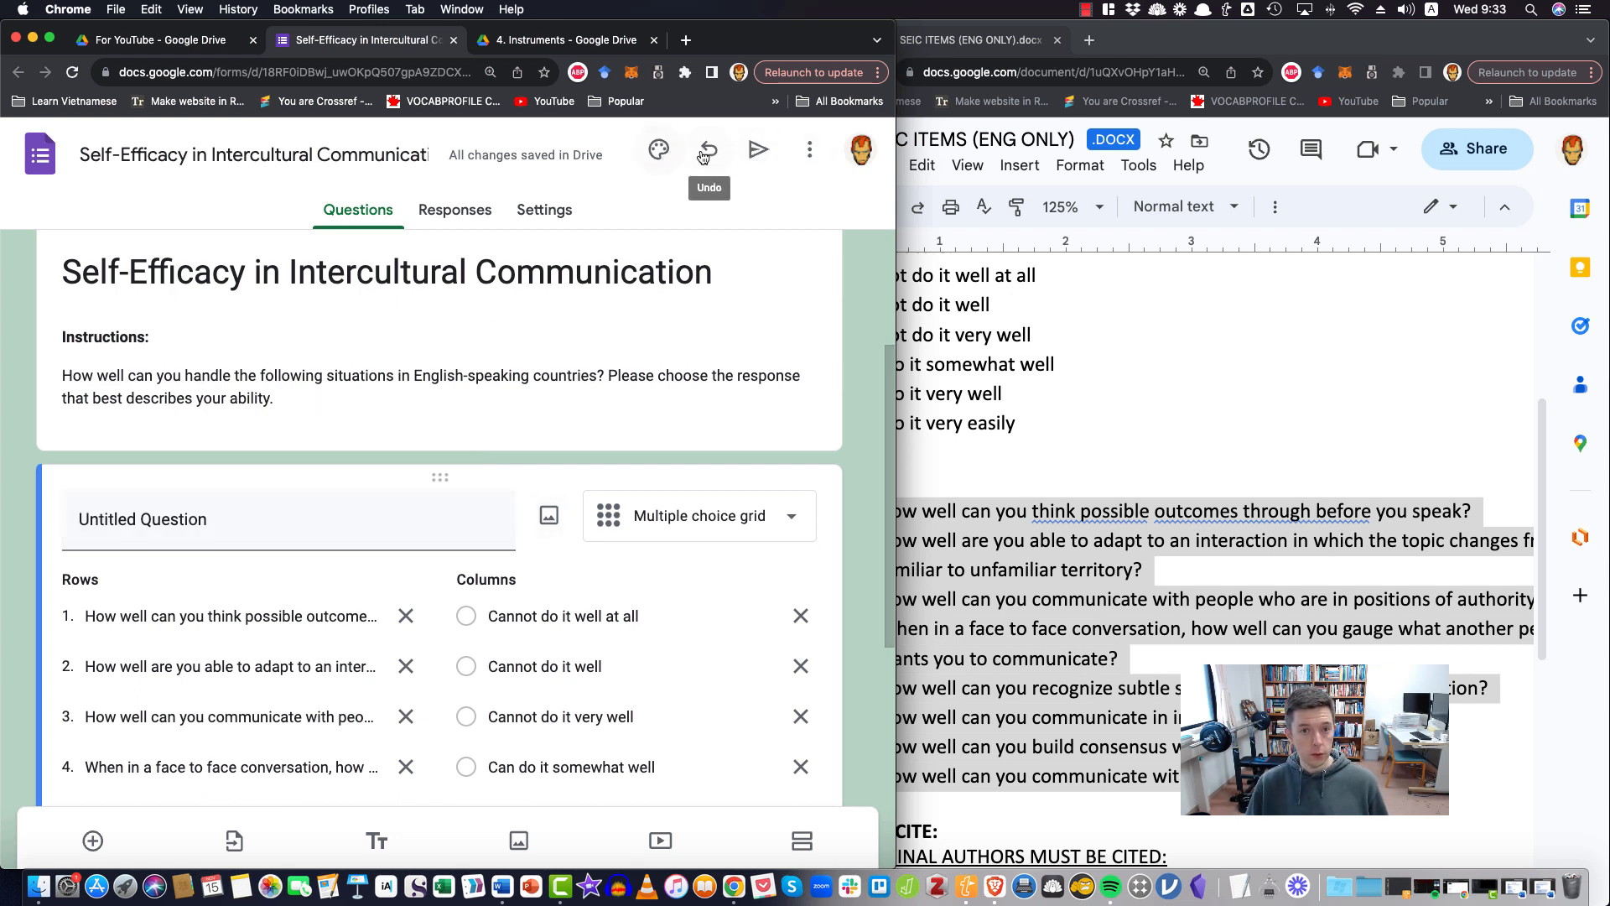
{"action": "left_click", "coordinate": [810, 149]}
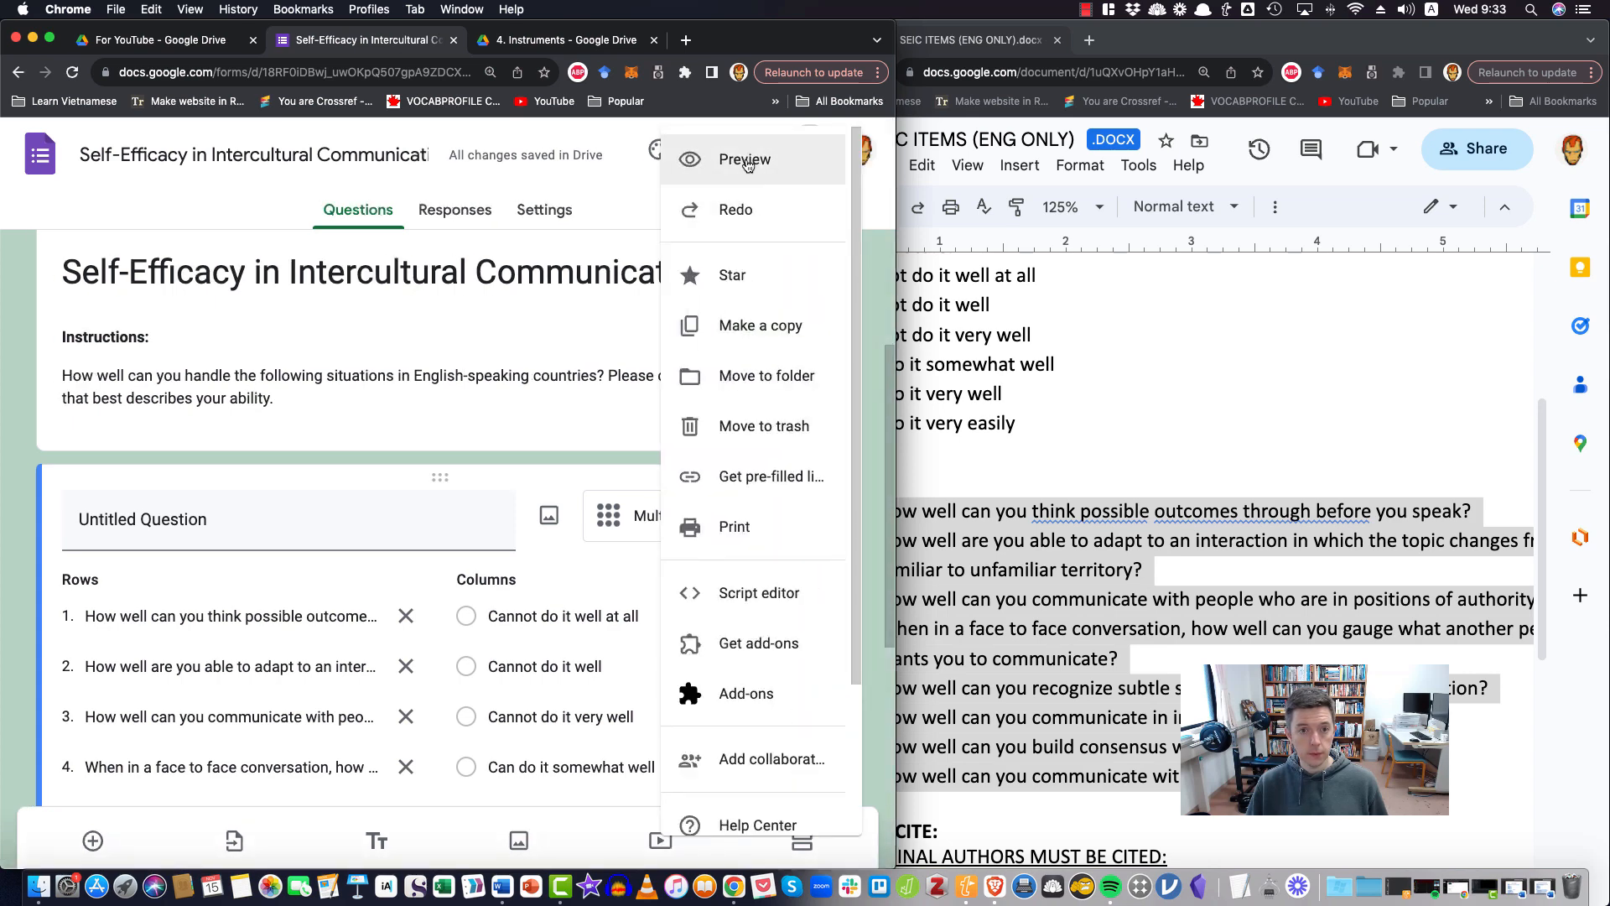
{"action": "left_click", "coordinate": [788, 179]}
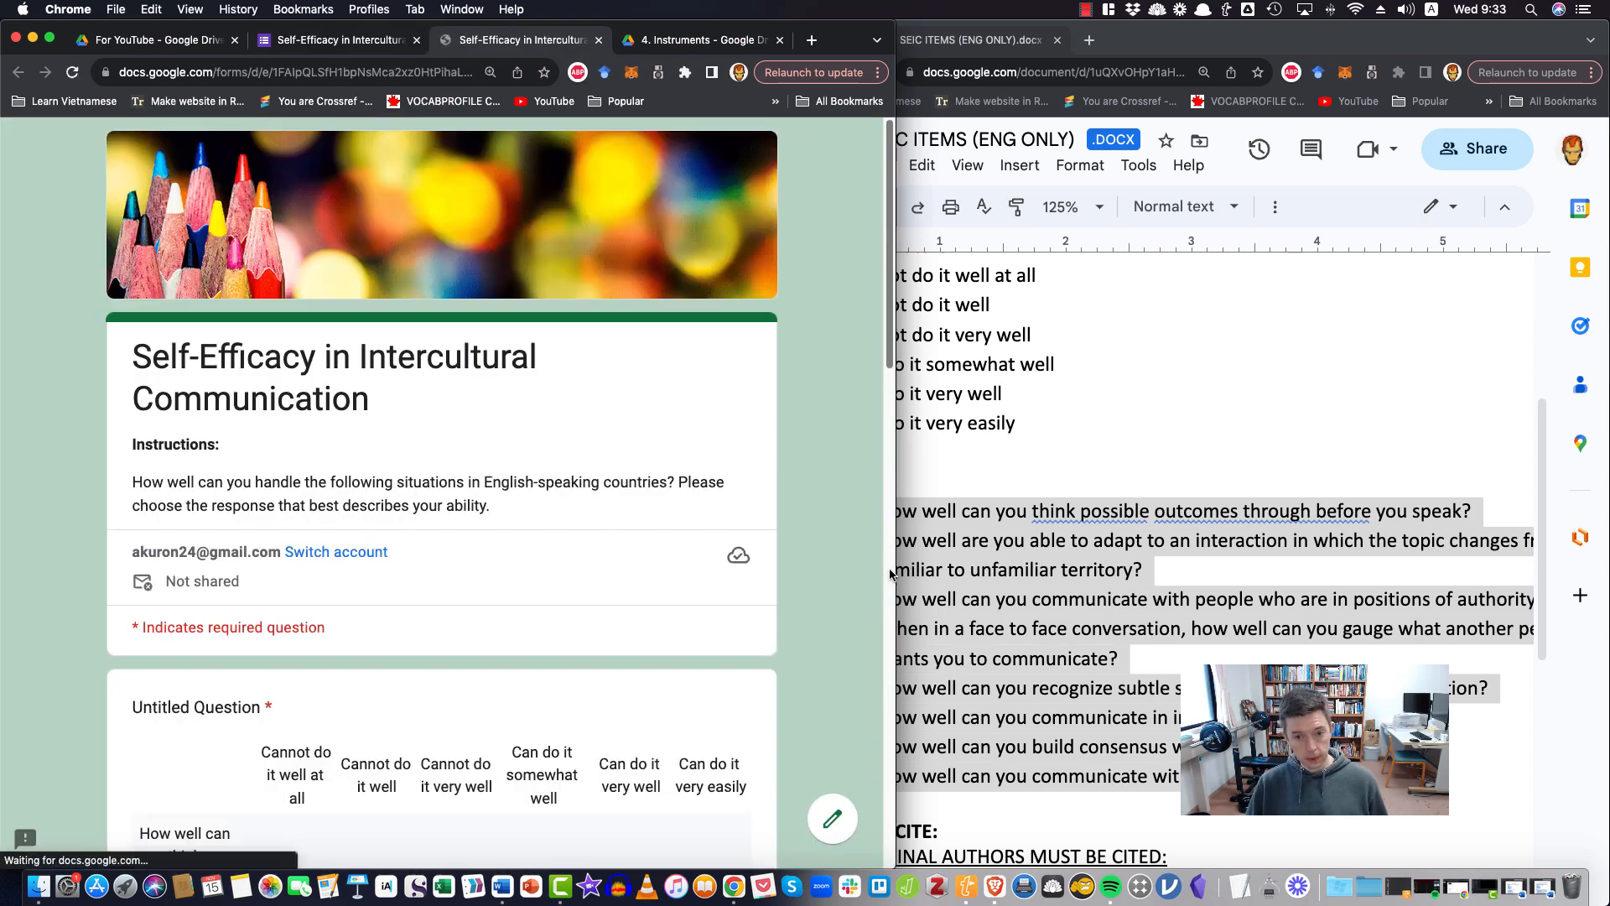
{"action": "left_click_drag", "start_coordinate": [895, 571], "coordinate": [992, 570]}
{"action": "scroll", "coordinate": [681, 744], "scroll_direction": "down", "scroll_amount": 4}
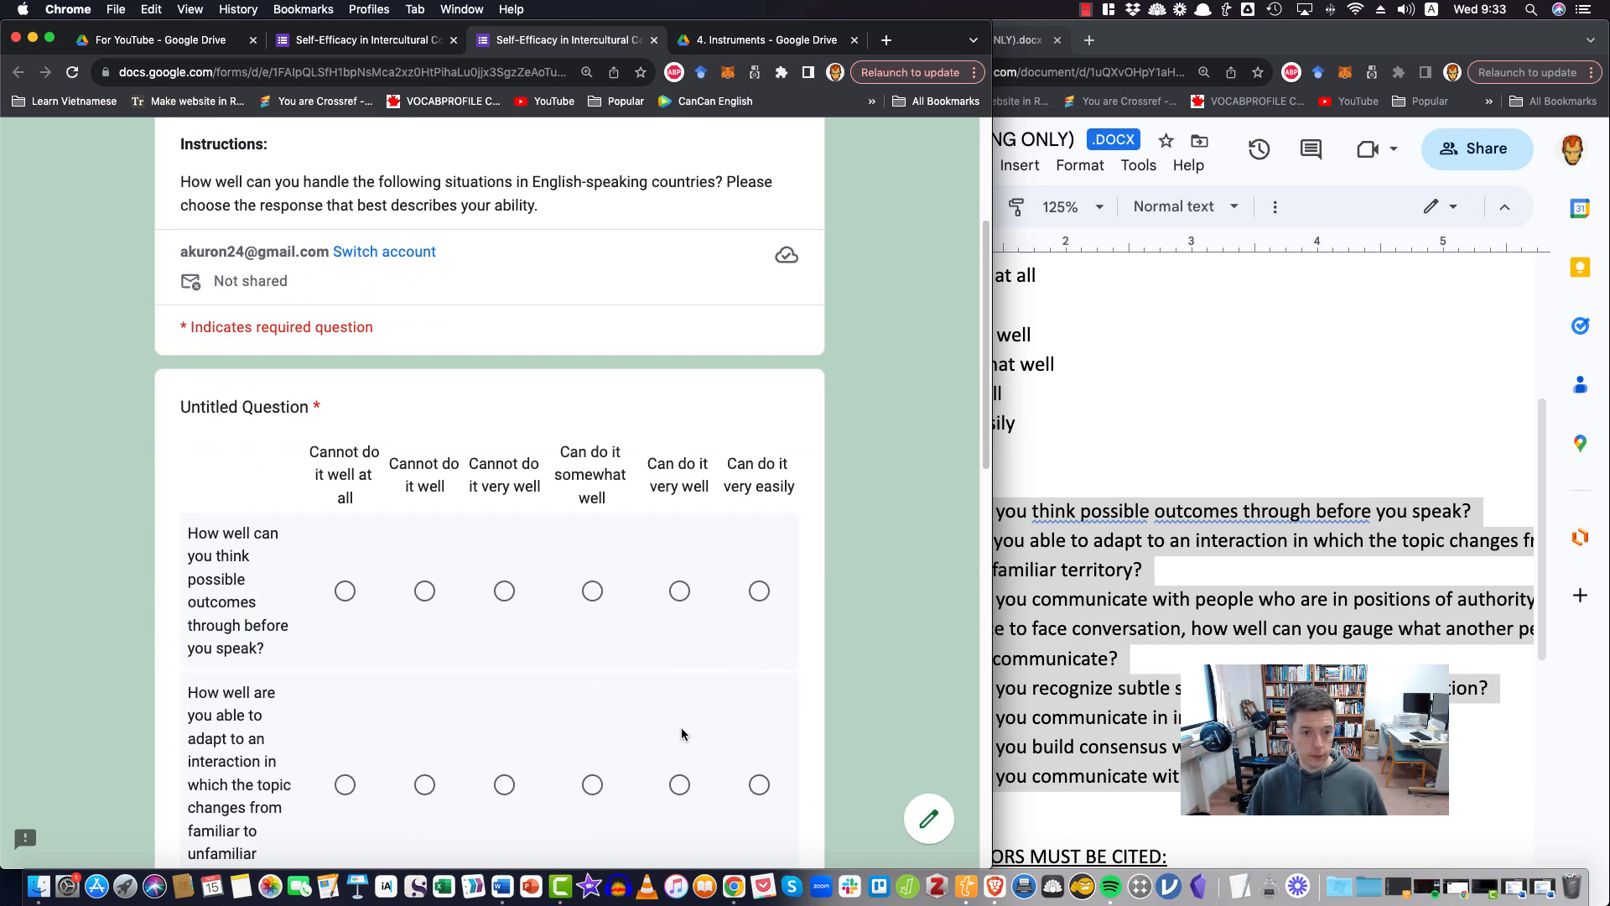
{"action": "scroll", "coordinate": [679, 728], "scroll_direction": "up", "scroll_amount": 3}
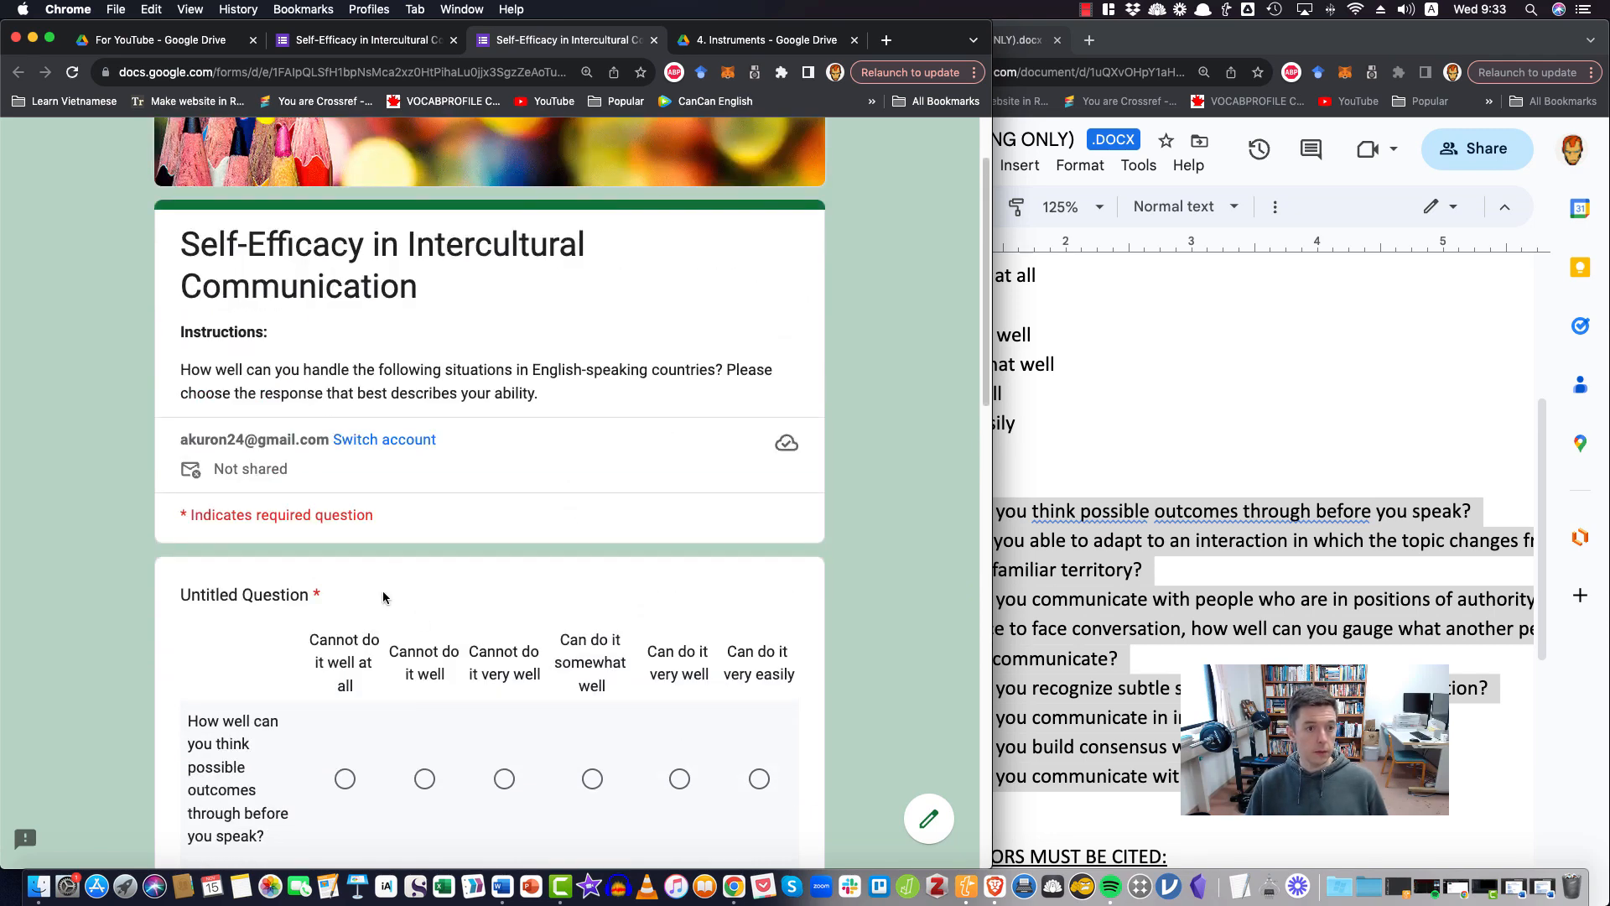
{"action": "scroll", "coordinate": [348, 353], "scroll_direction": "up", "scroll_amount": 1}
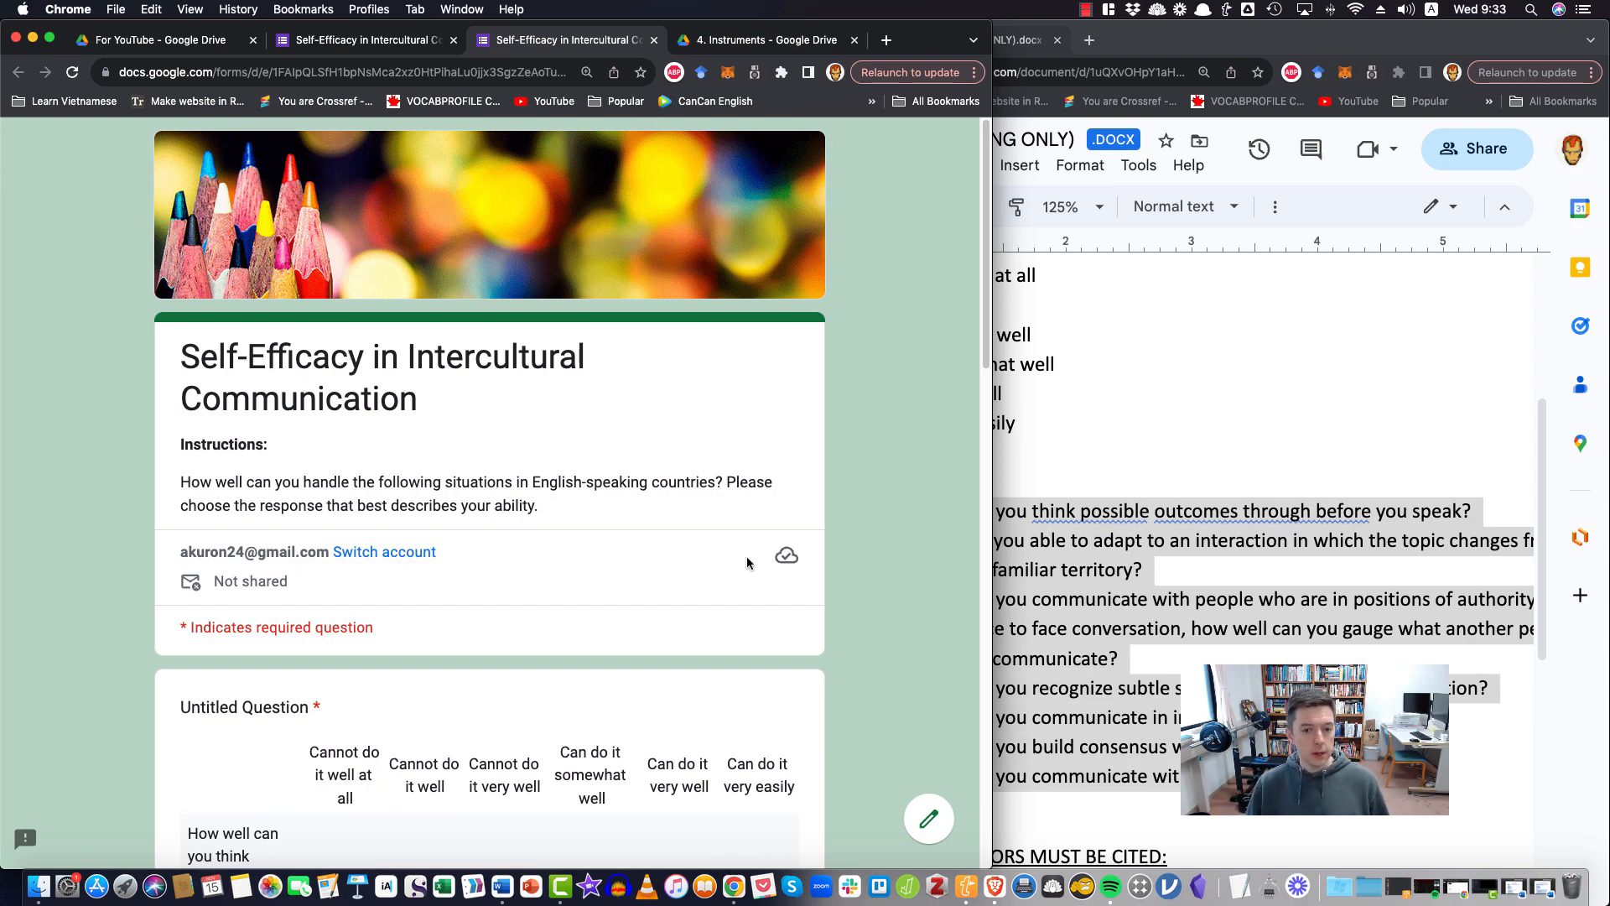
{"action": "scroll", "coordinate": [436, 594], "scroll_direction": "down", "scroll_amount": 4}
{"action": "scroll", "coordinate": [436, 594], "scroll_direction": "down", "scroll_amount": 2}
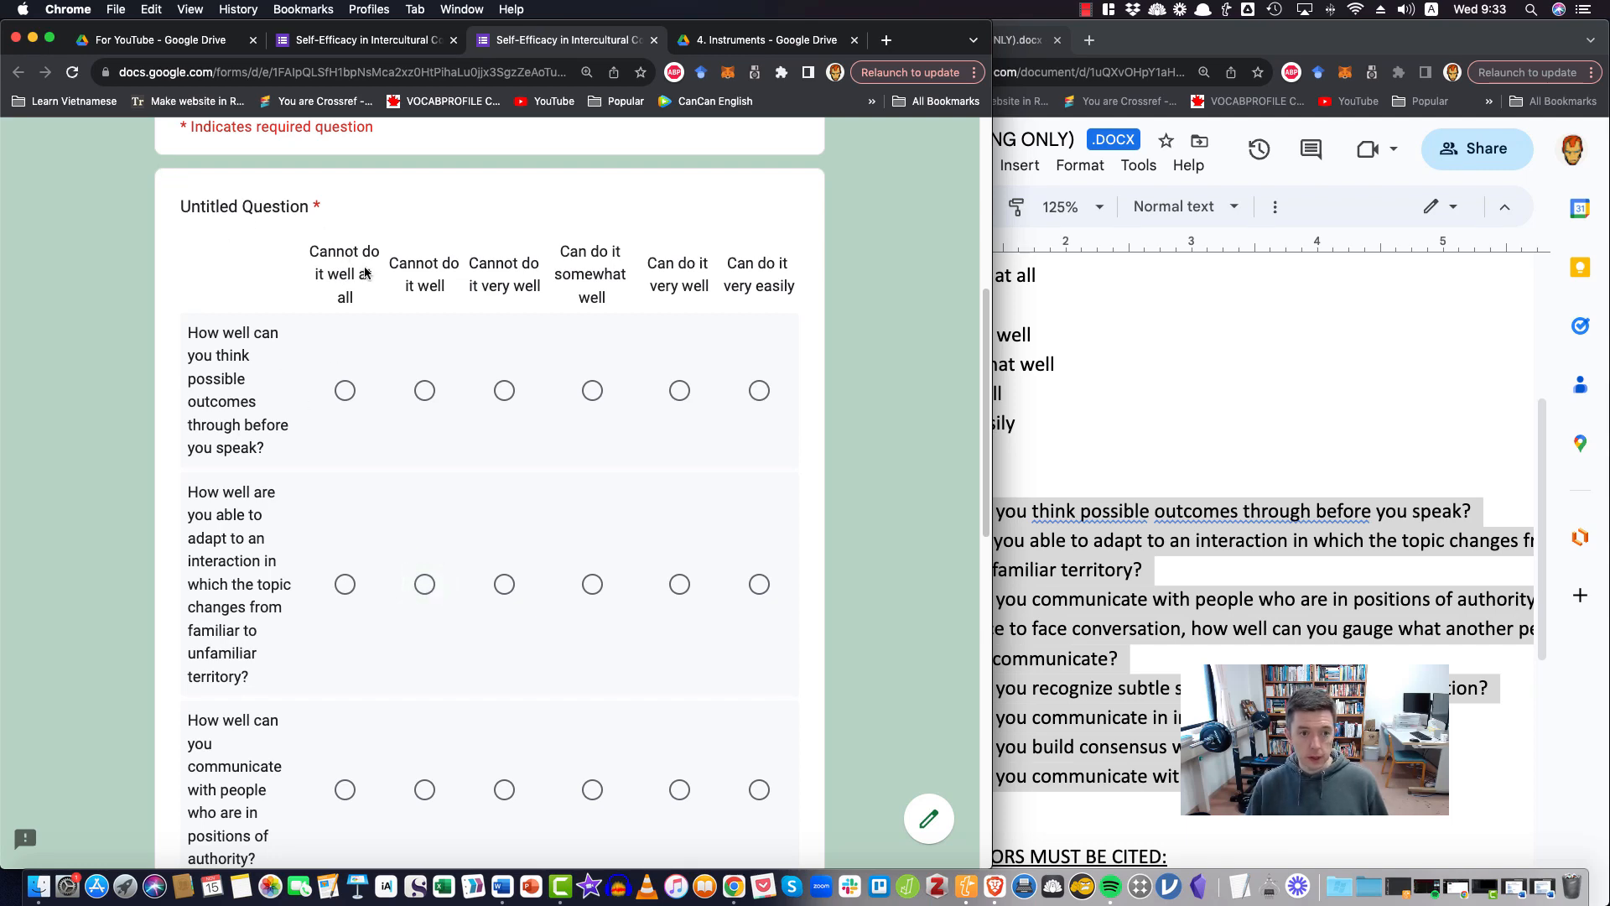
{"action": "scroll", "coordinate": [513, 570], "scroll_direction": "down", "scroll_amount": 6}
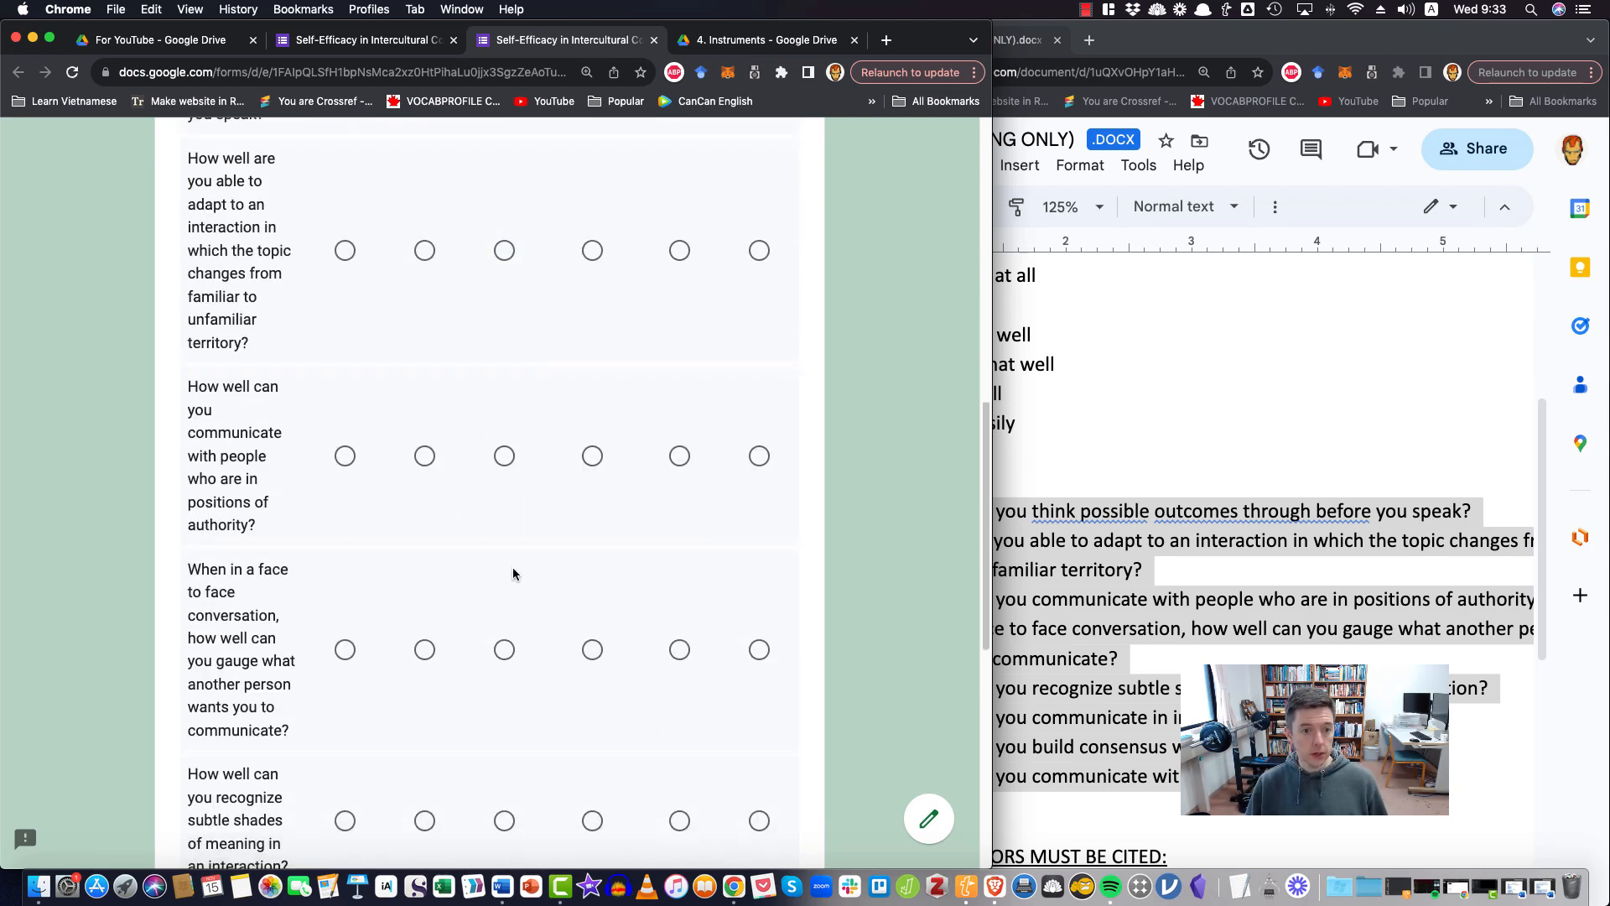
Test the grid by answering "Cannot do it very well" for the face to face item and "Cannot do it well at all" for the positions of authority item
{"action": "scroll", "coordinate": [503, 545], "scroll_direction": "up", "scroll_amount": 1}
{"action": "left_click", "coordinate": [504, 499]}
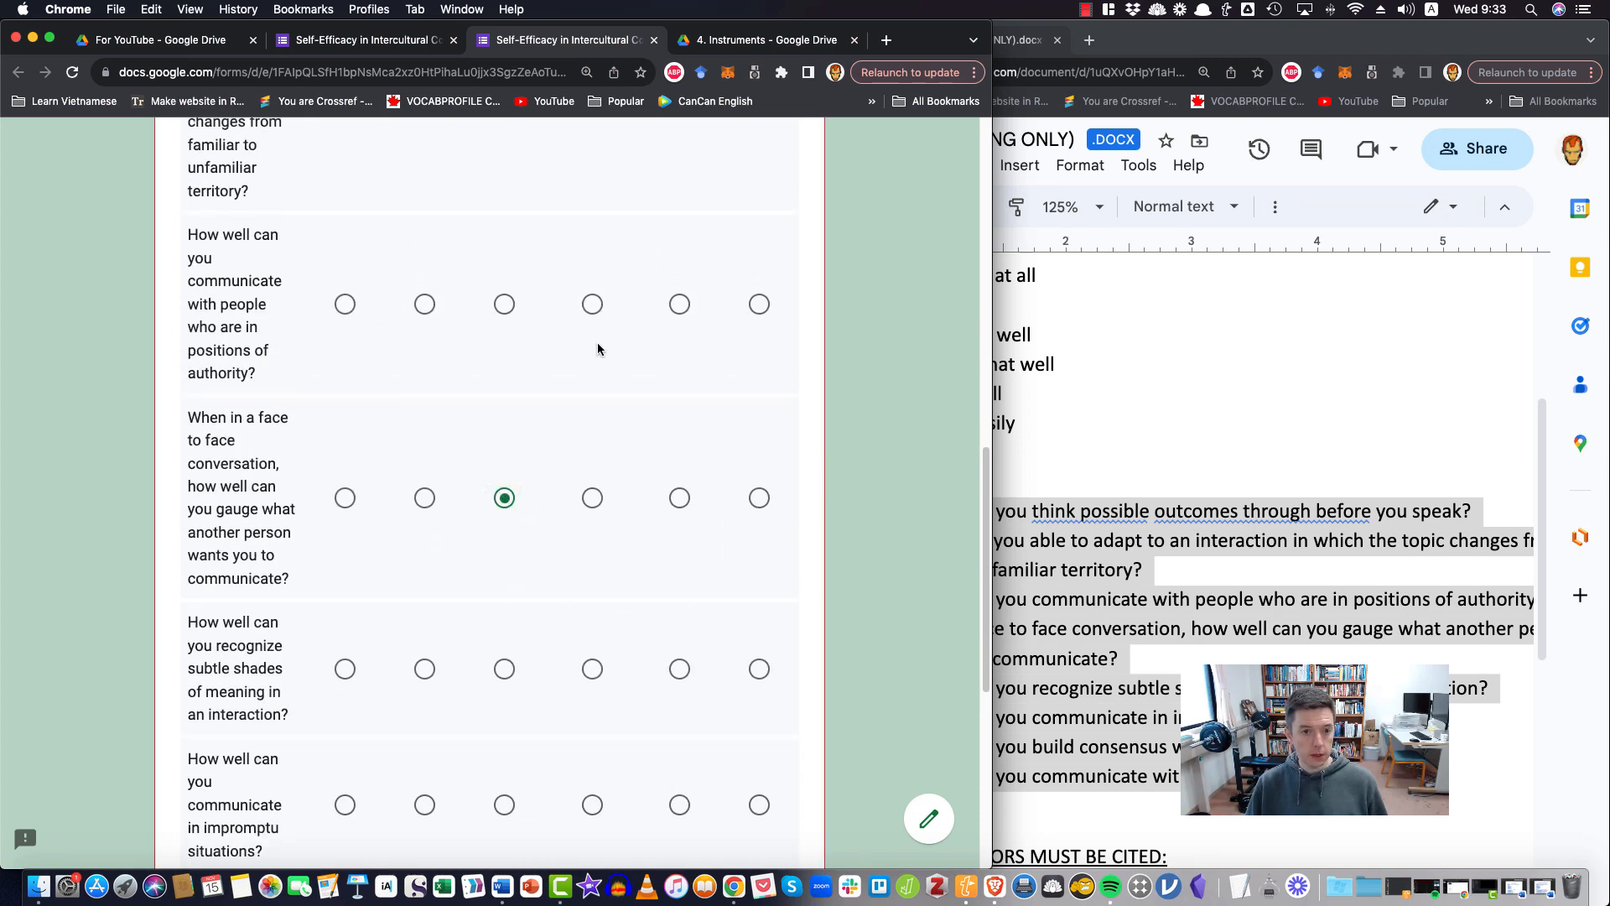
{"action": "left_click", "coordinate": [592, 304]}
{"action": "left_click", "coordinate": [345, 304]}
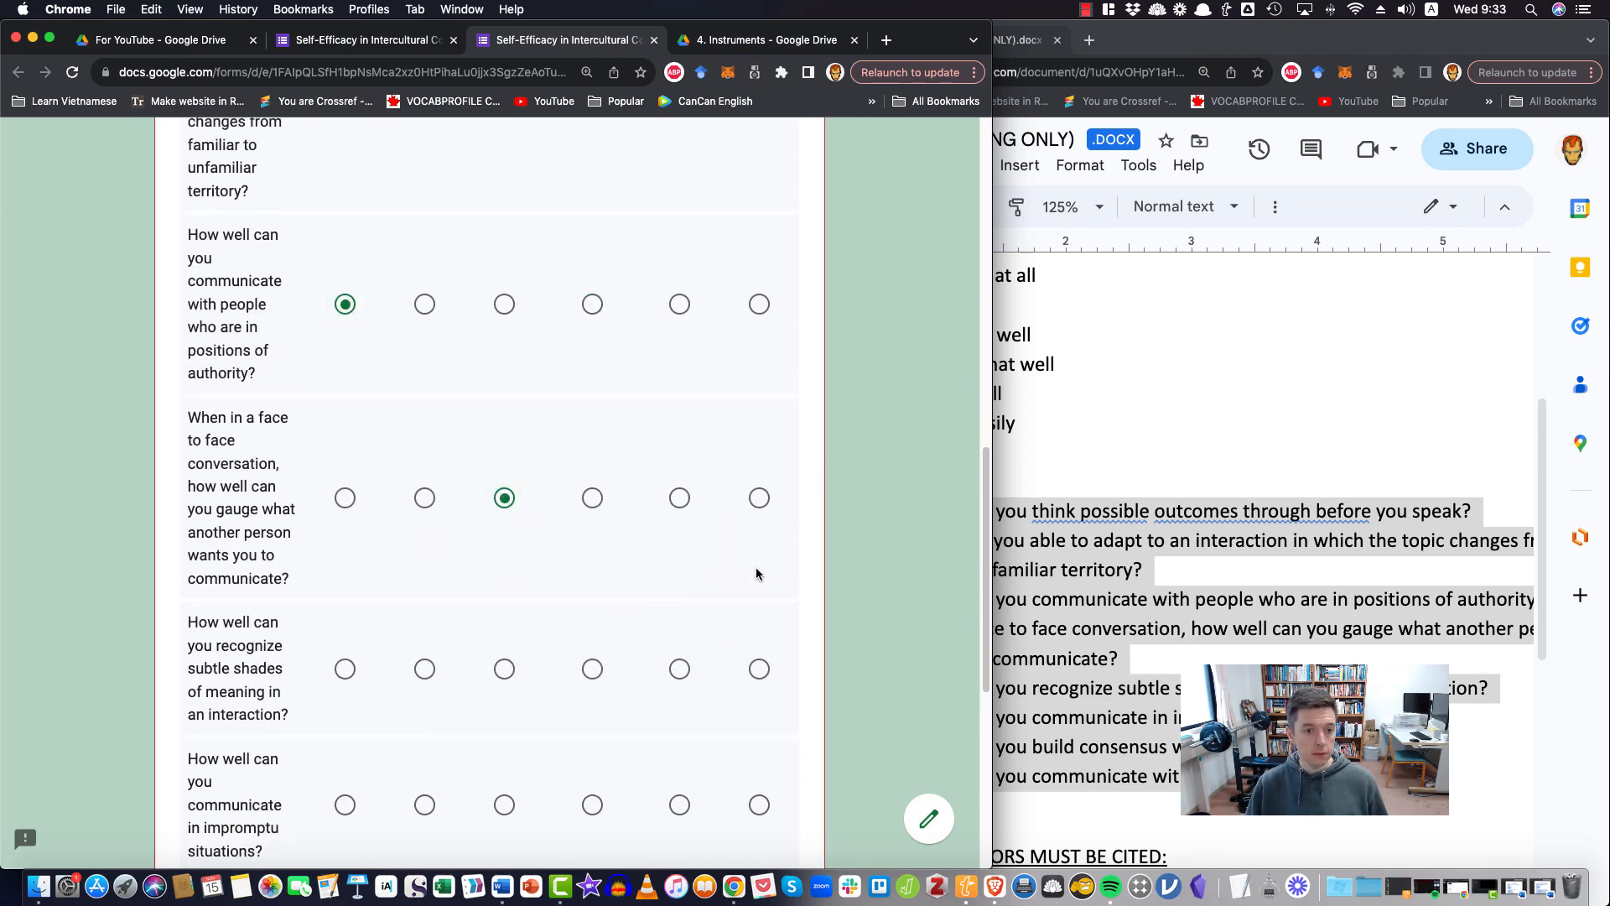
{"action": "scroll", "coordinate": [612, 698], "scroll_direction": "down", "scroll_amount": 6}
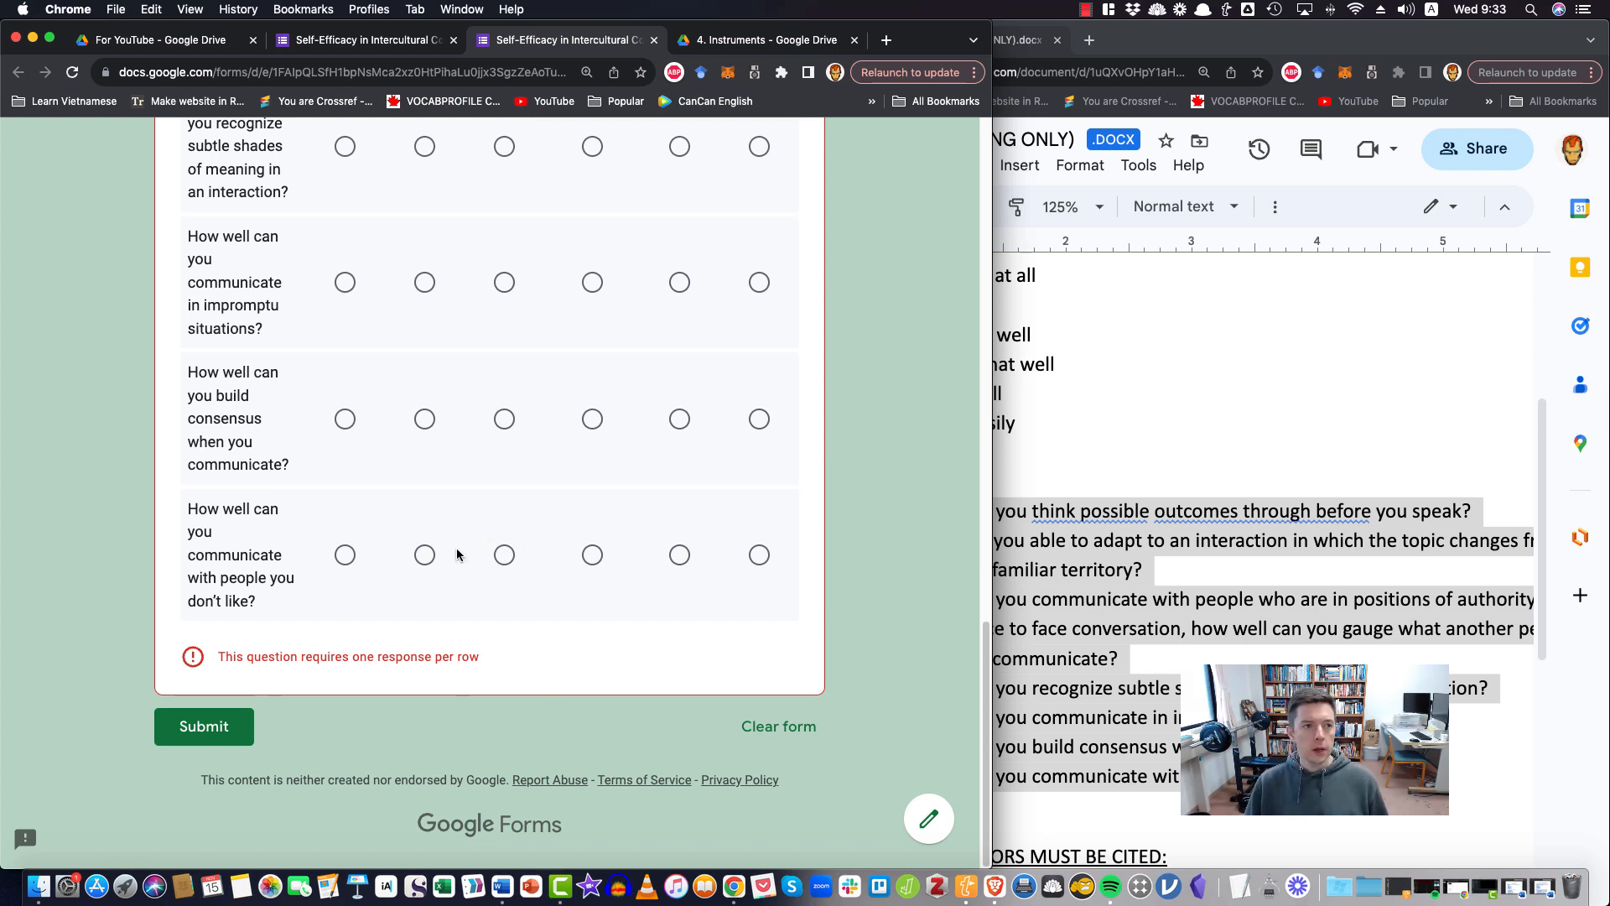
Return to editing and move the instructions from the form description into the grid's question title, without the "Instructions:" heading
{"action": "left_click", "coordinate": [926, 816]}
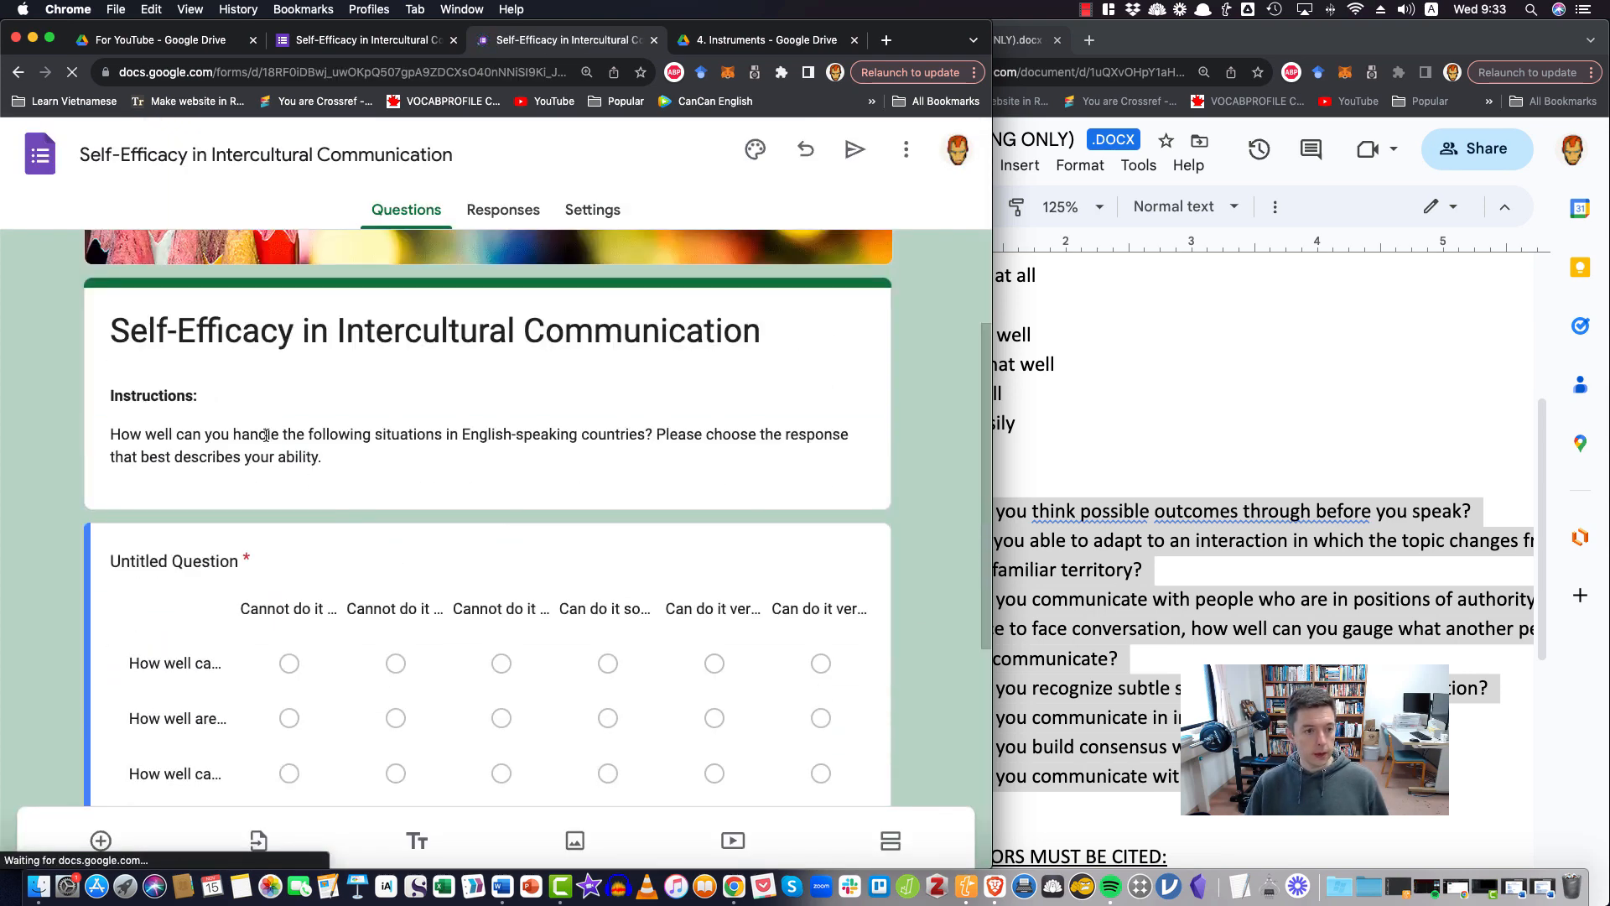
{"action": "left_click", "coordinate": [326, 459]}
{"action": "left_click_drag", "start_coordinate": [328, 459], "coordinate": [109, 395]}
{"action": "key", "text": "super+c"}
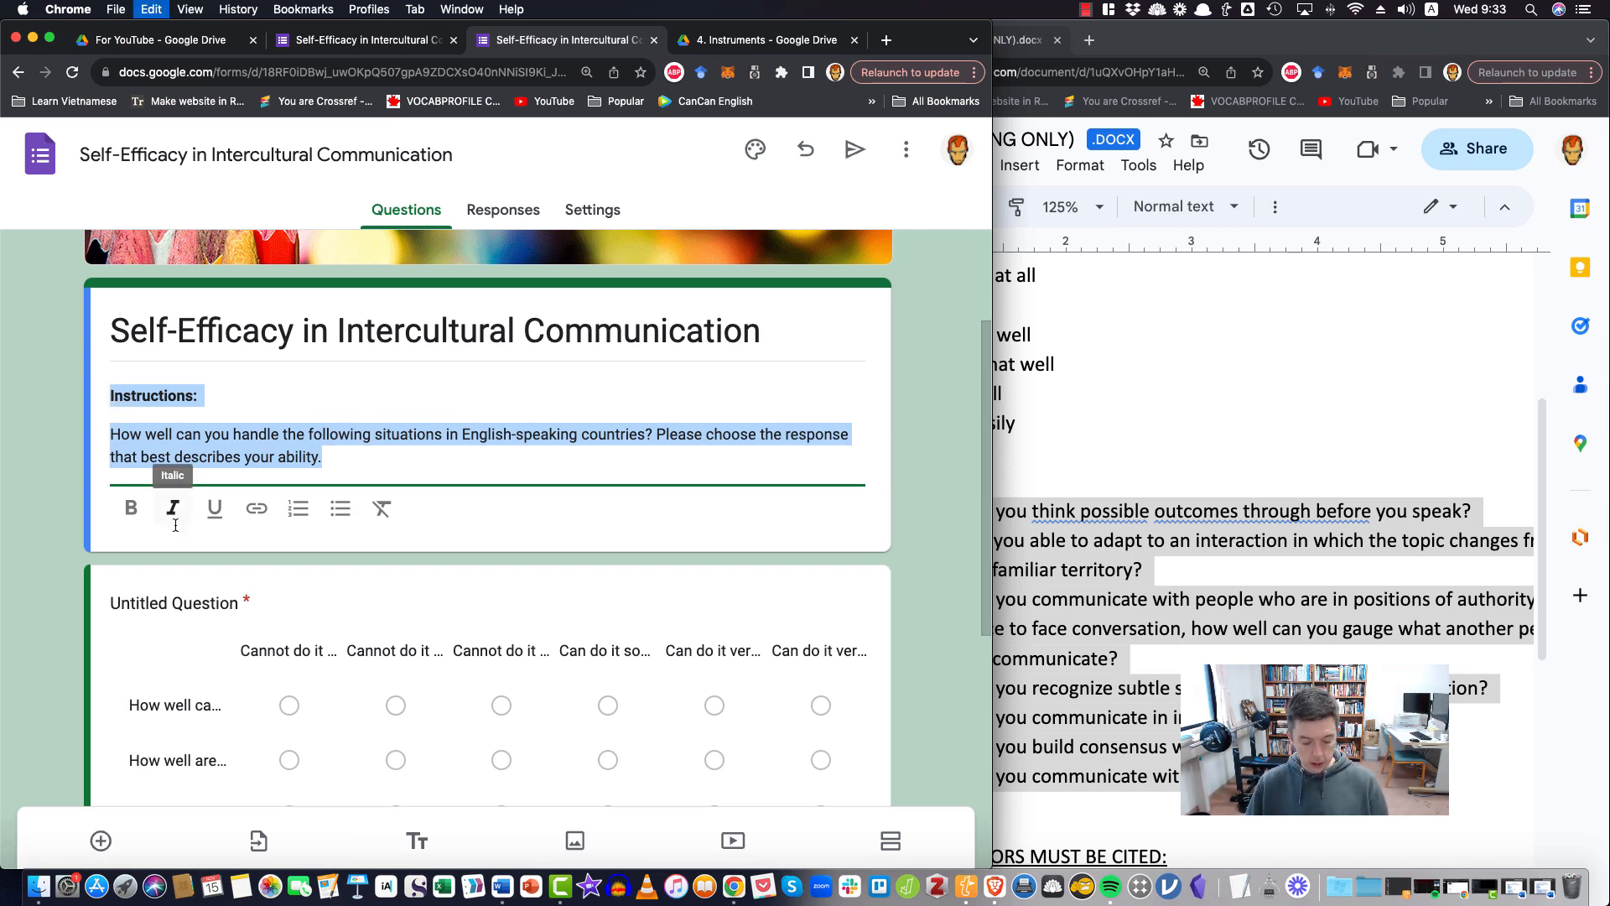
{"action": "key", "text": "BackSpace"}
{"action": "left_click", "coordinate": [276, 581]}
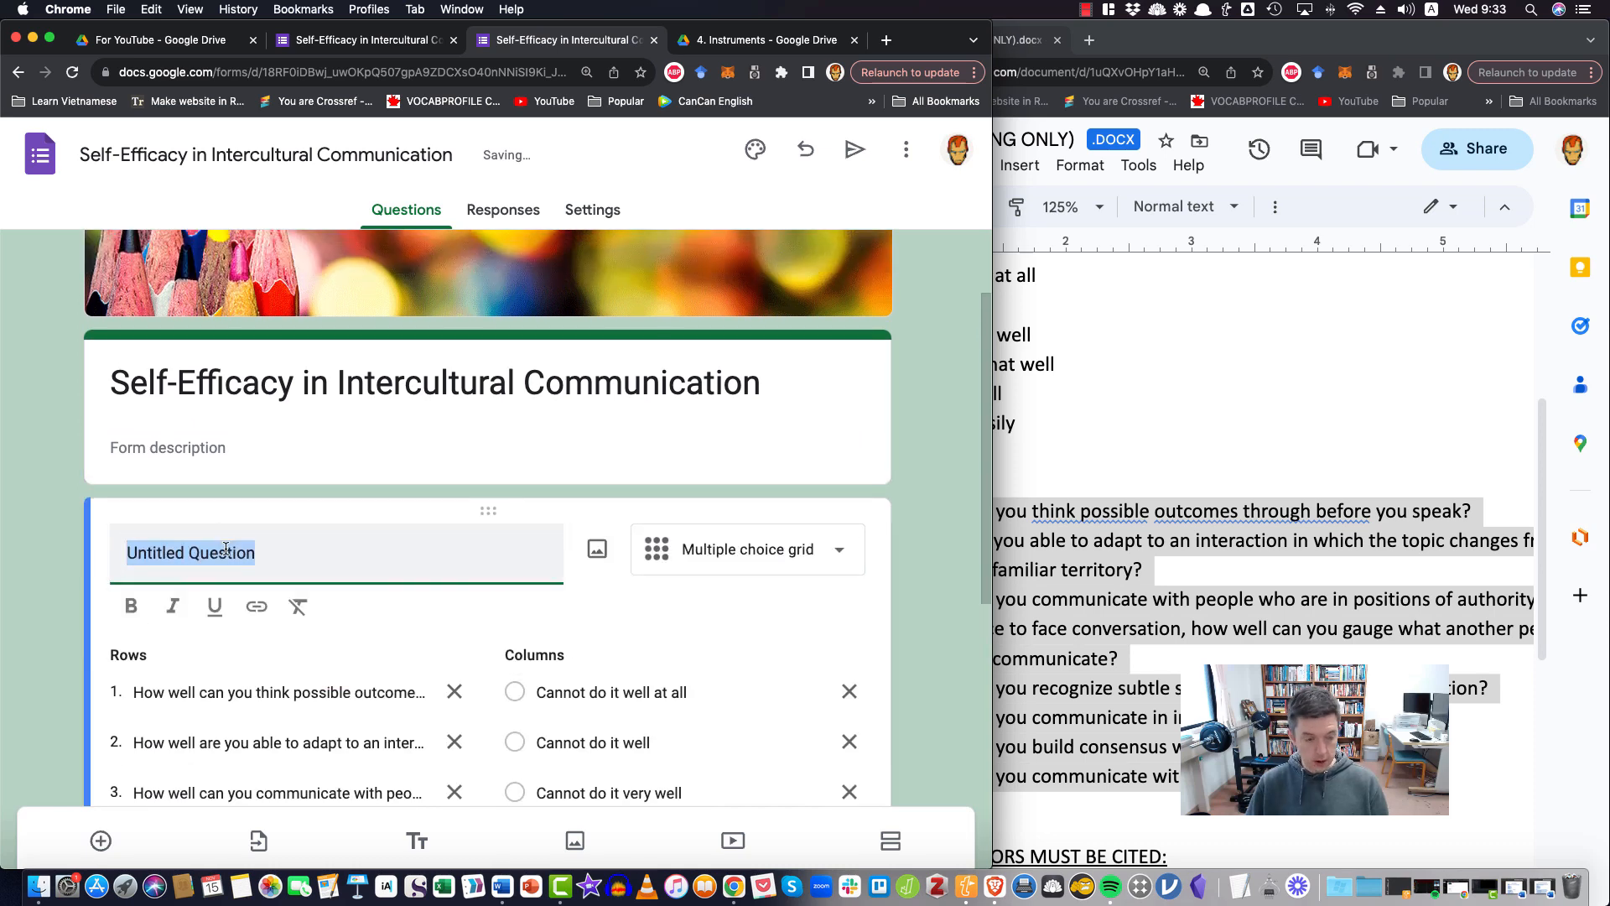
{"action": "key", "text": "super+v"}
{"action": "left_click_drag", "start_coordinate": [225, 570], "coordinate": [112, 556]}
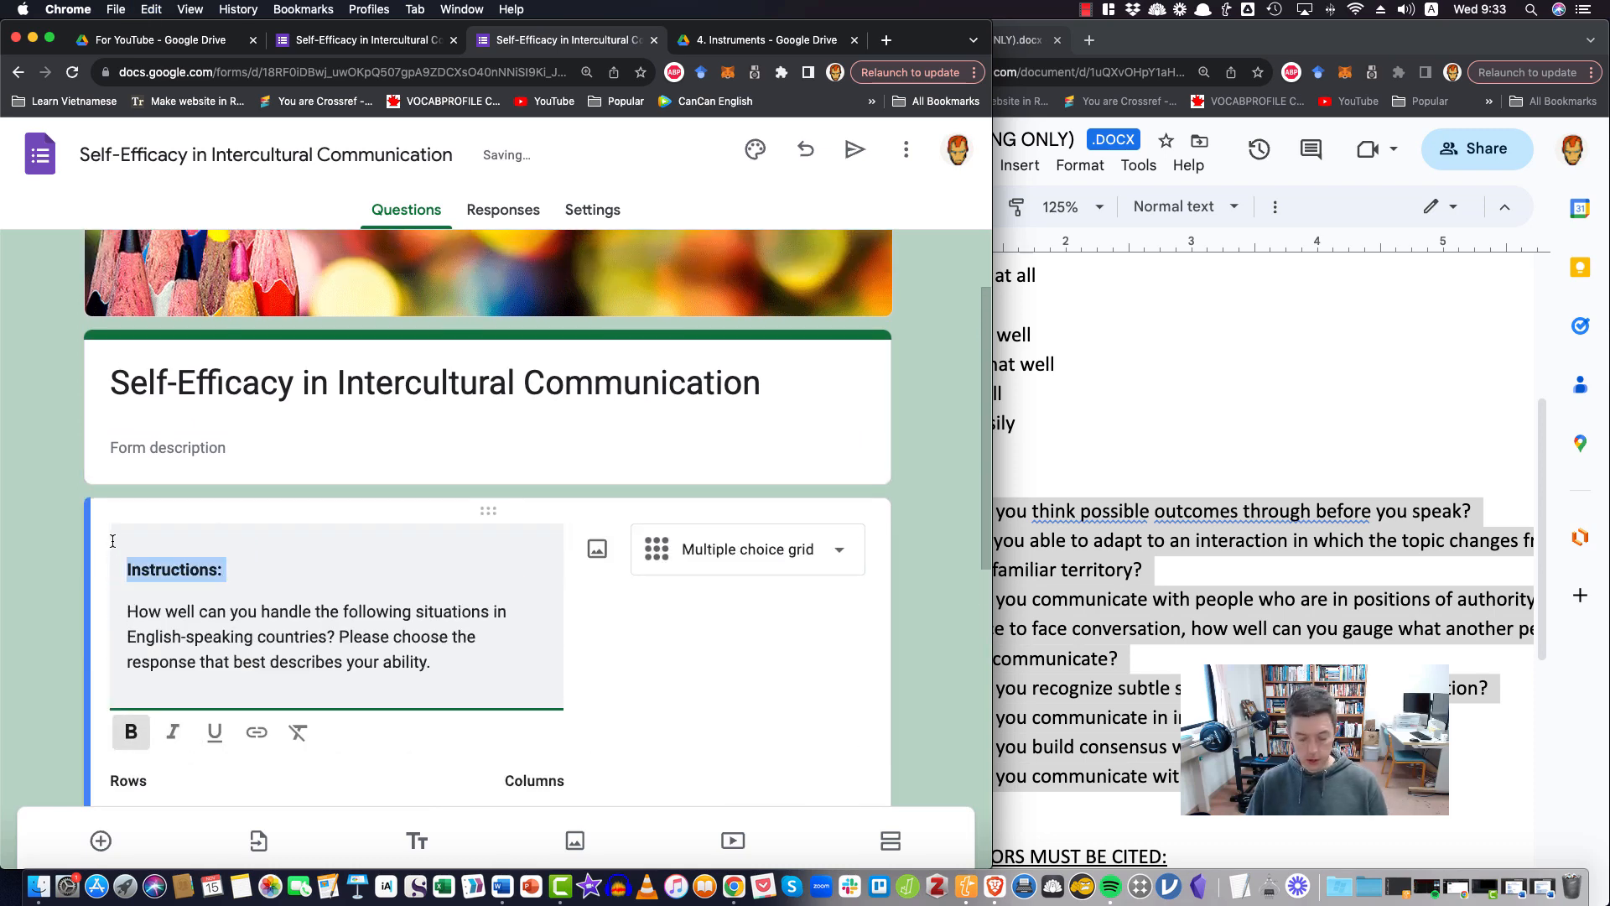
{"action": "key", "text": "BackSpace"}
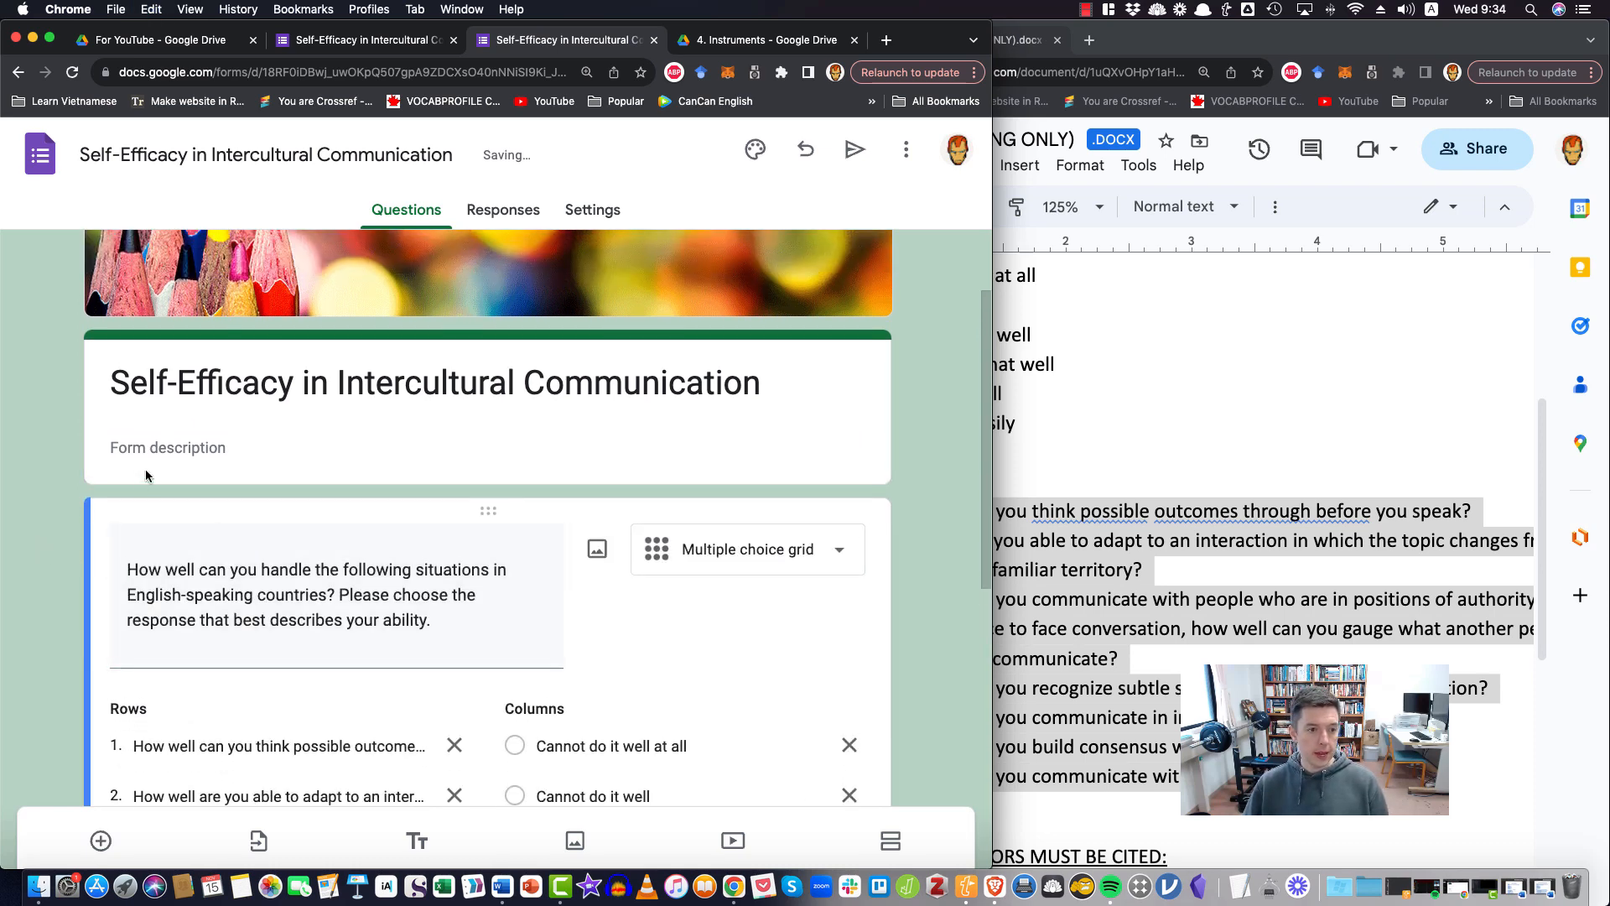
Enter the form description "Thank you for taking the time to complete this survey. Your responses are anonymous and no private information is required."
{"action": "left_click", "coordinate": [169, 448]}
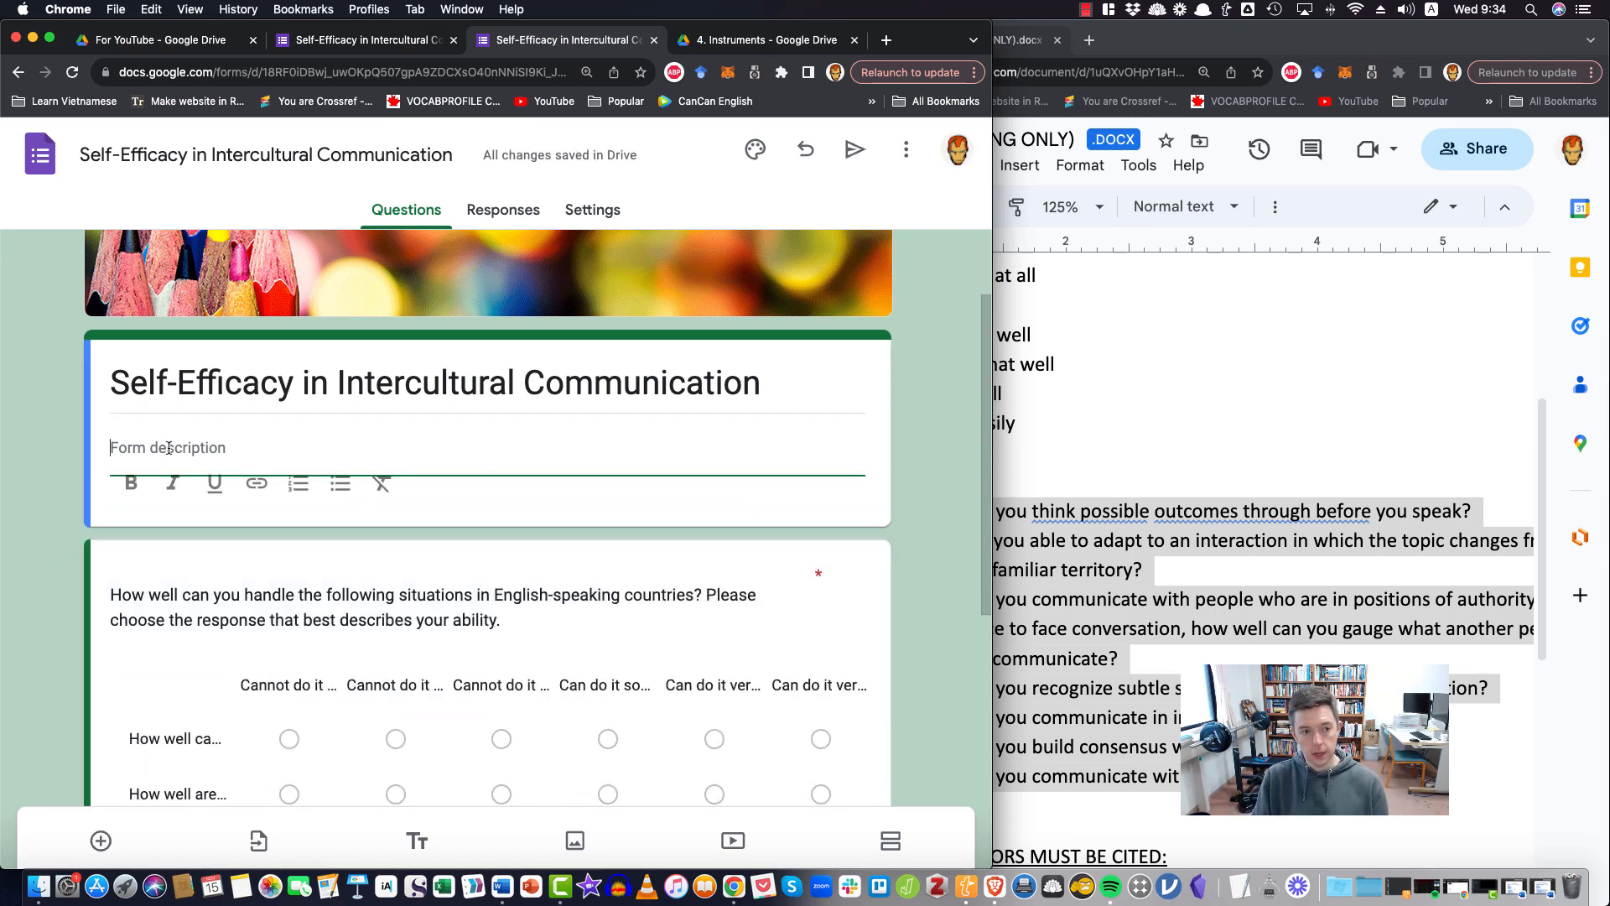
{"action": "type", "text": "m"}
{"action": "key", "text": "BackSpace"}
{"action": "type", "text": "Thank you "}
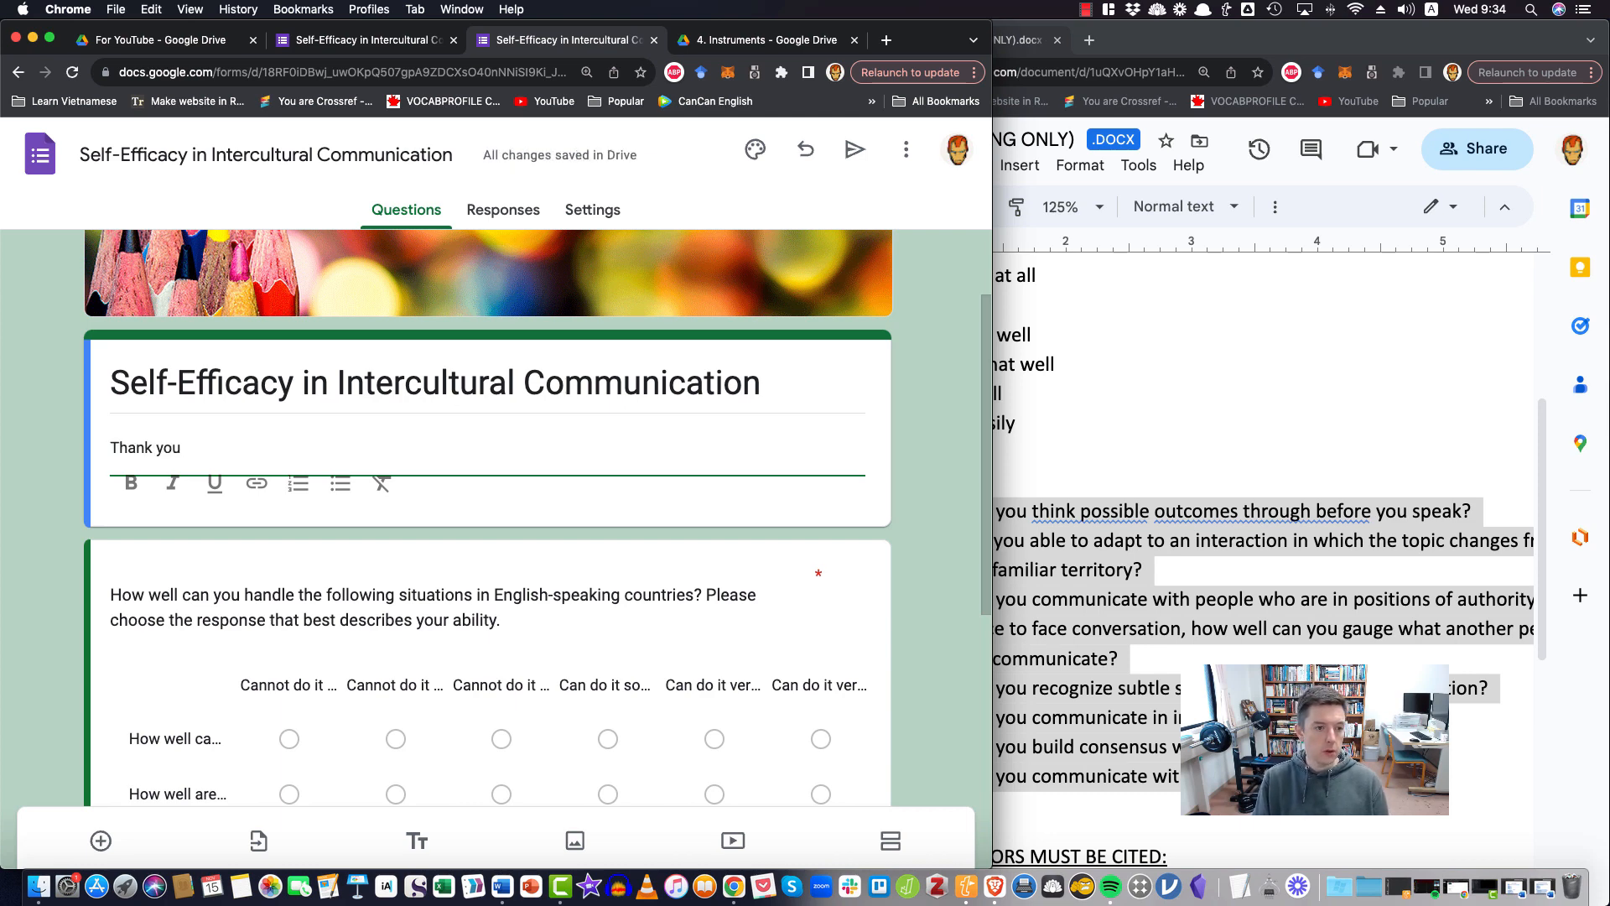
{"action": "type", "text": "for taking the time "}
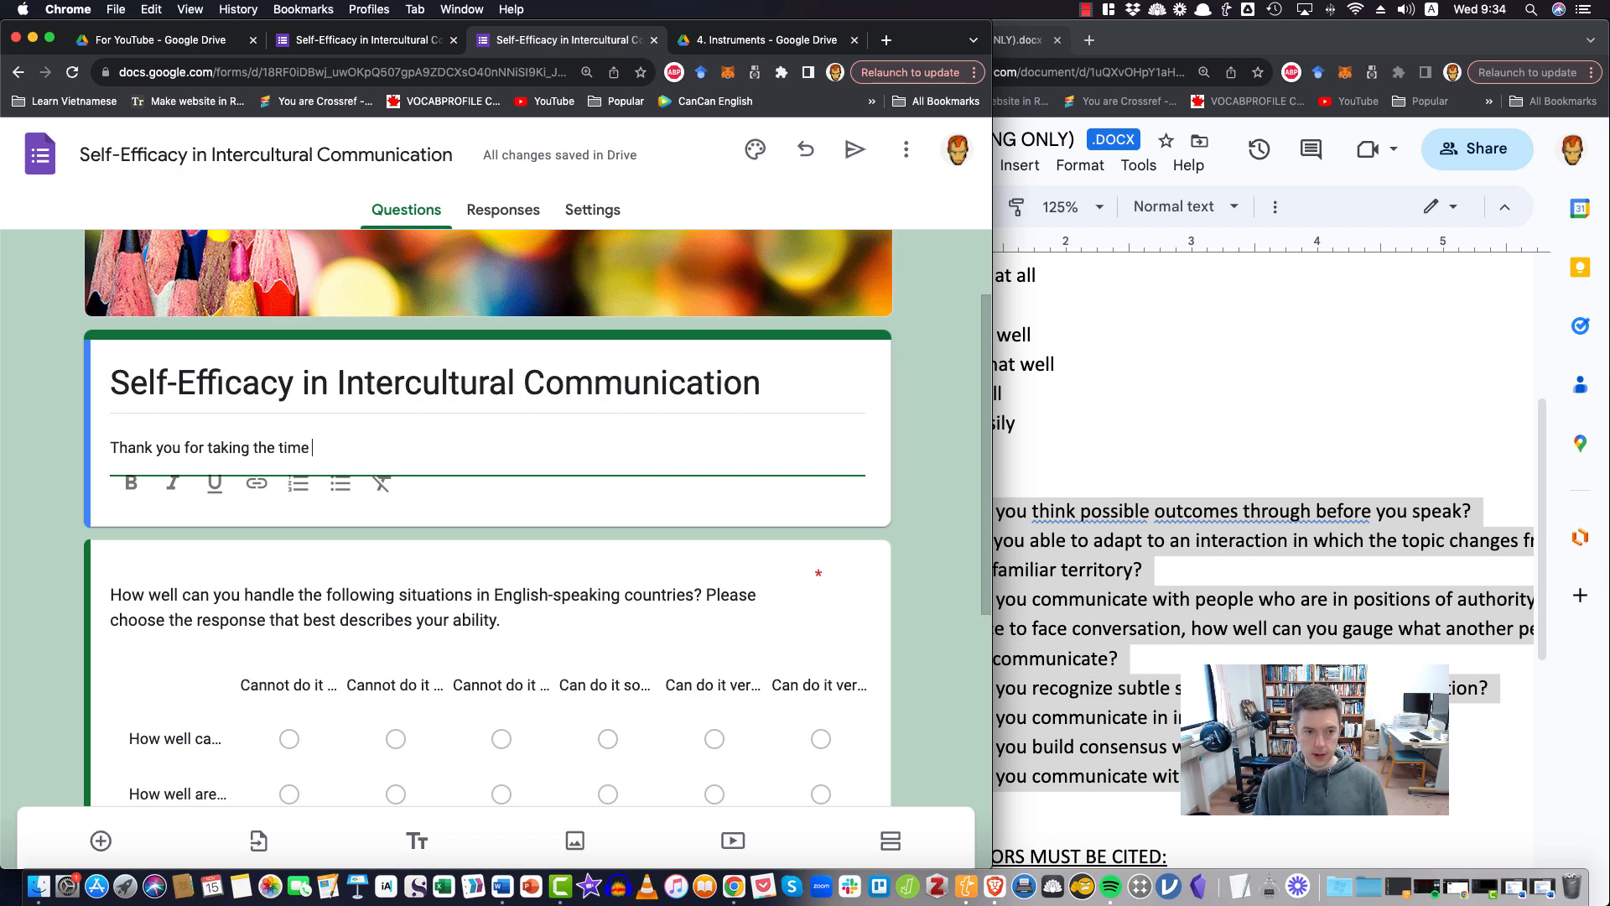
{"action": "type", "text": "to"}
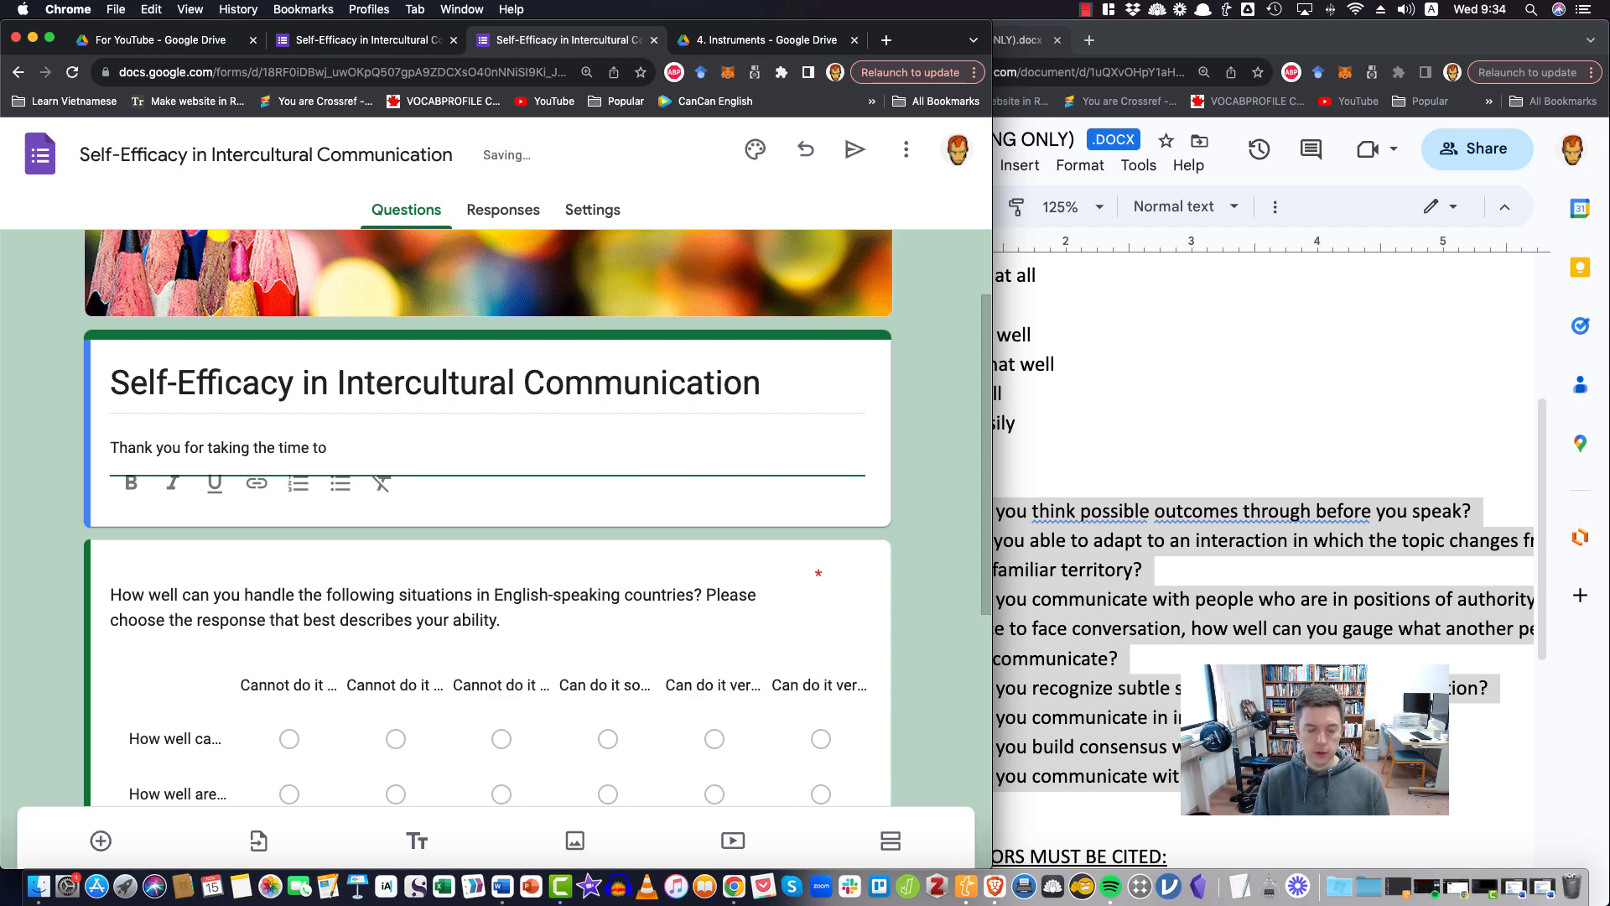
{"action": "type", "text": " complete this s"}
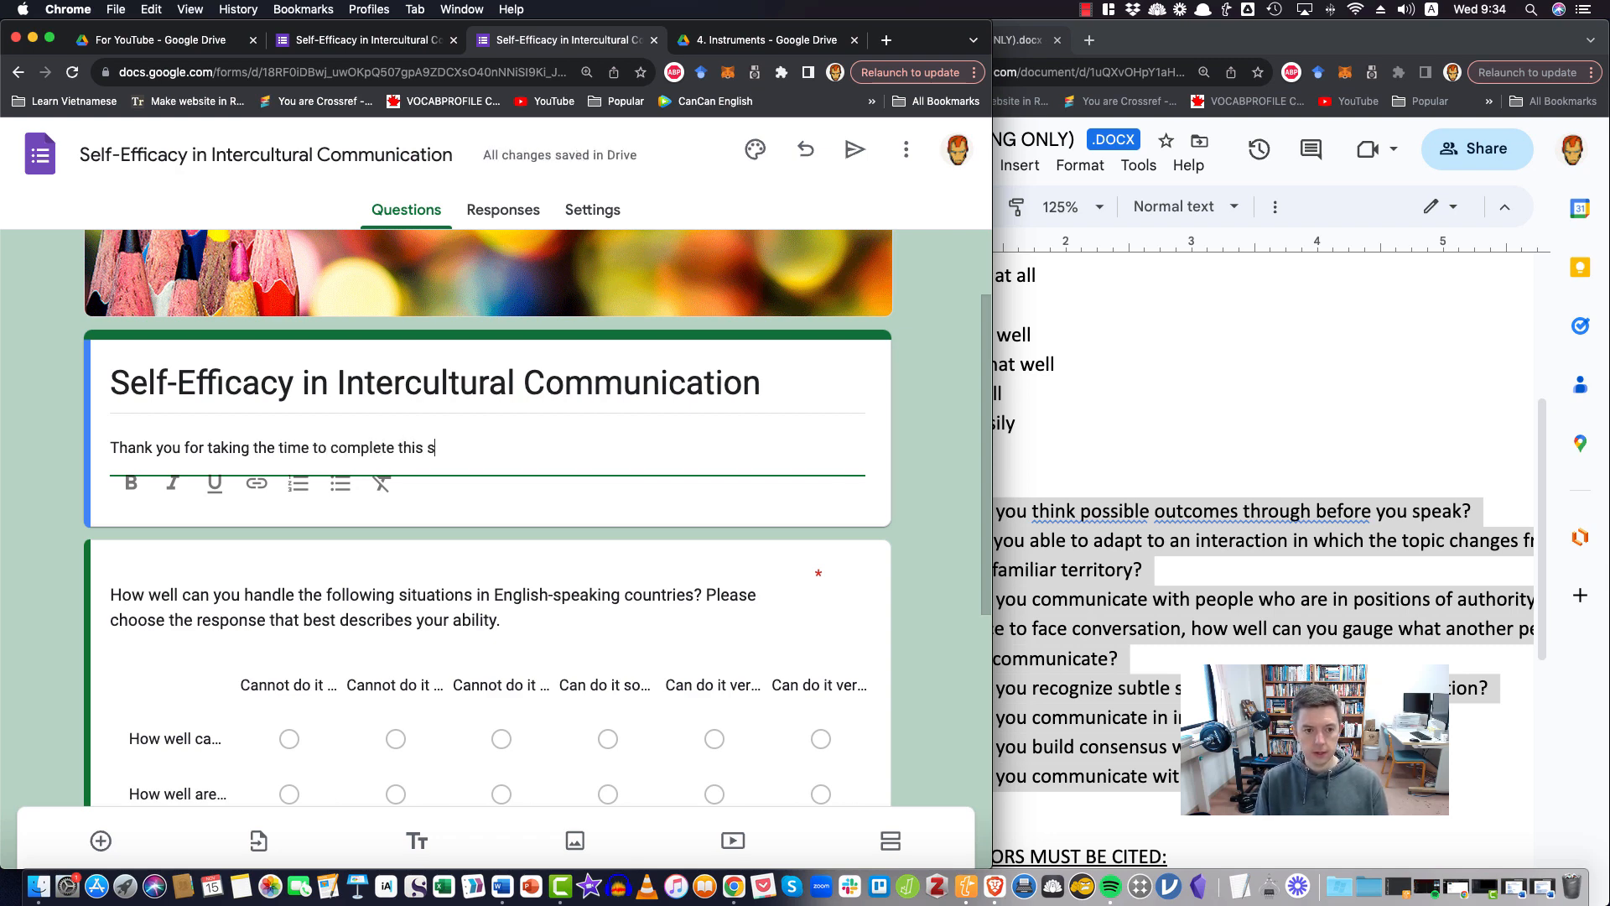
{"action": "type", "text": "urvey. Your respo"}
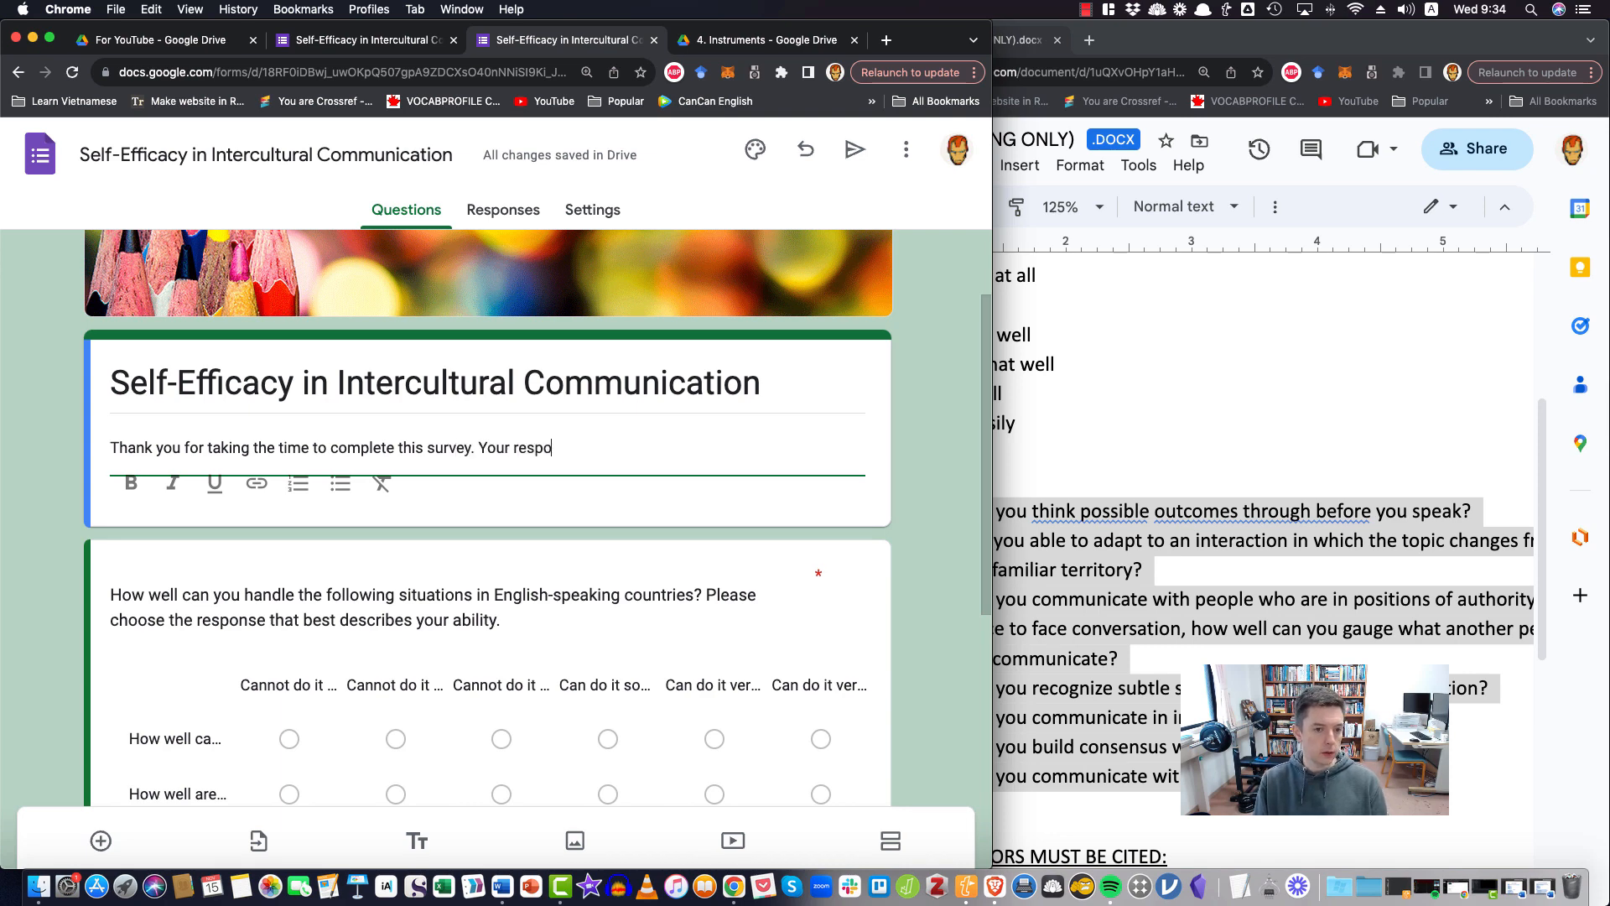
{"action": "type", "text": "nses are anymouse"}
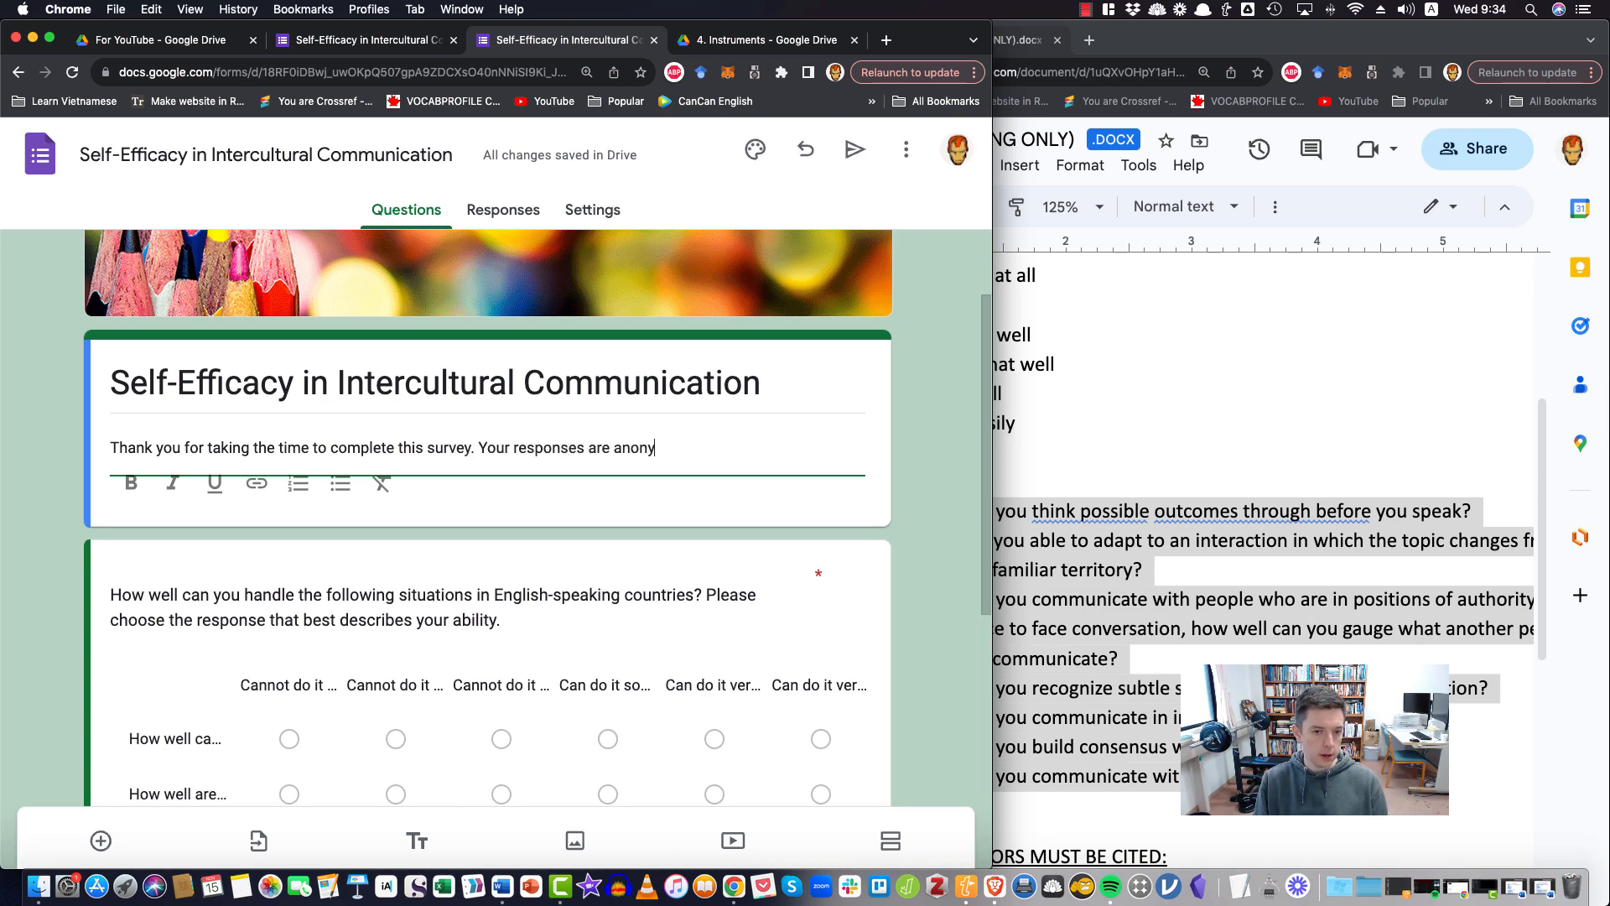
{"action": "type", "text": " and"}
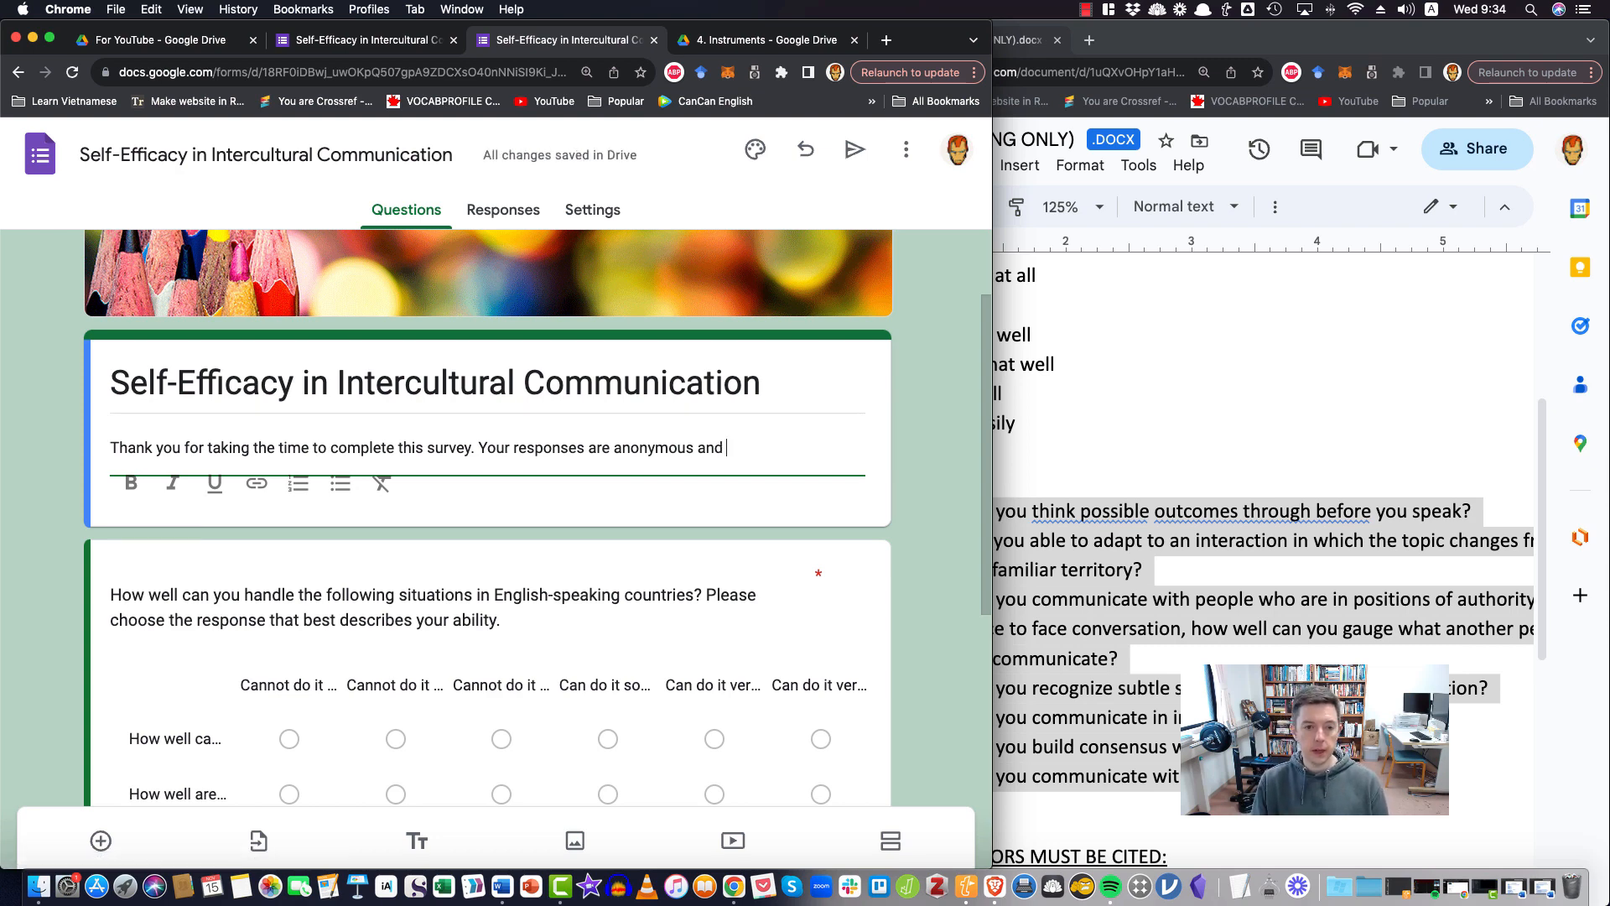
{"action": "type", "text": " yo"}
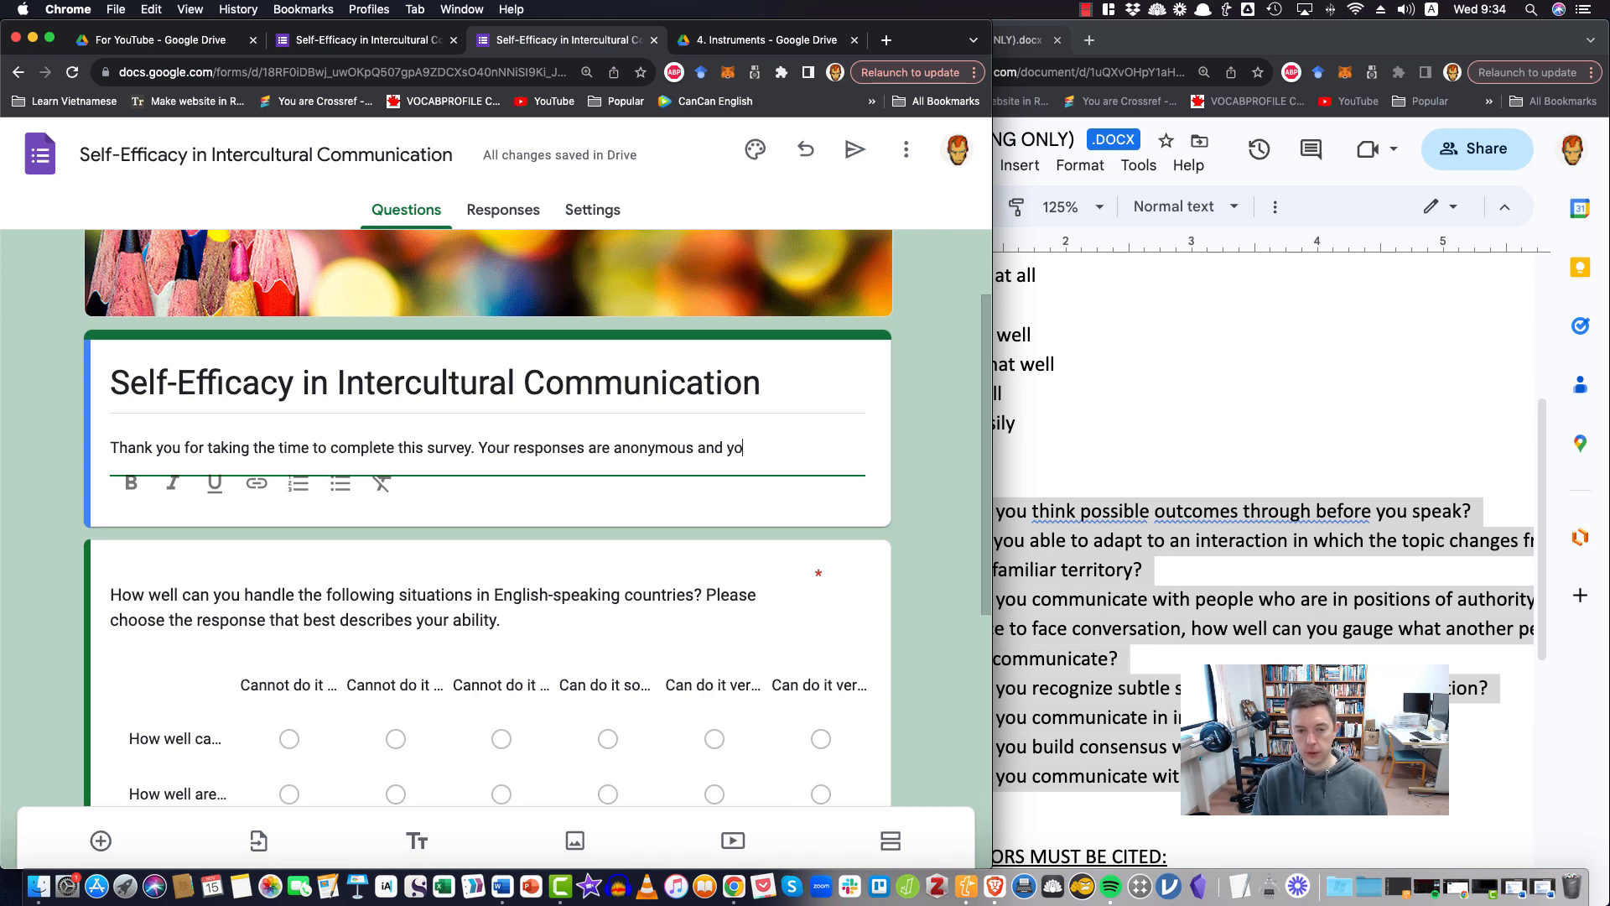
{"action": "key", "text": "BackSpace"}
{"action": "key", "text": "BackSpace"}
{"action": "type", "text": "no"}
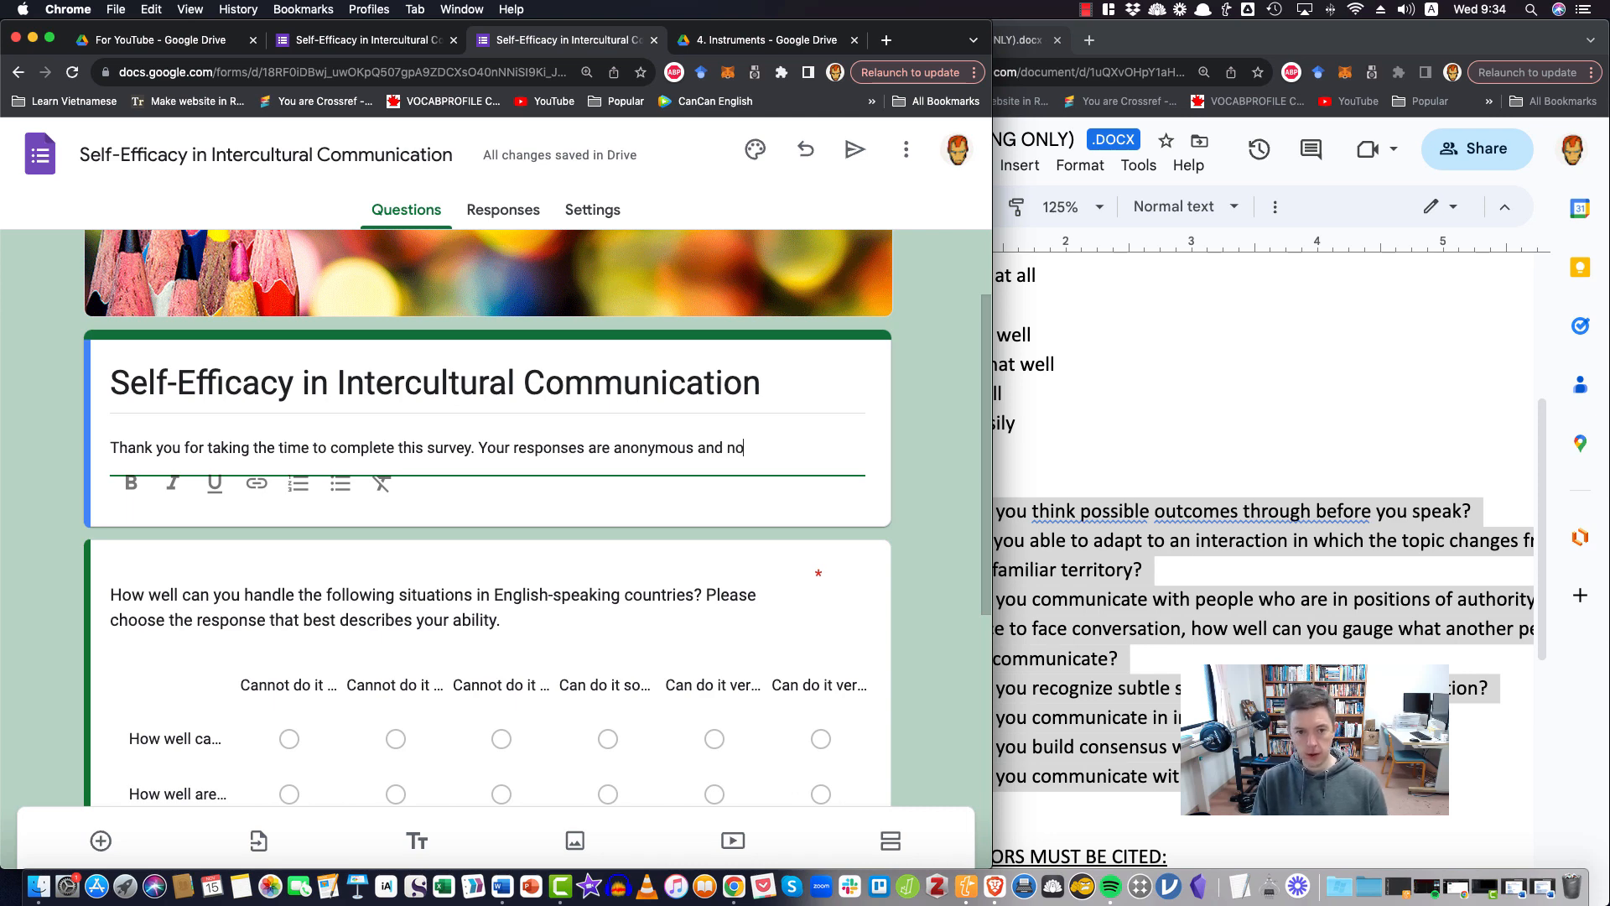
{"action": "type", "text": " private infor"}
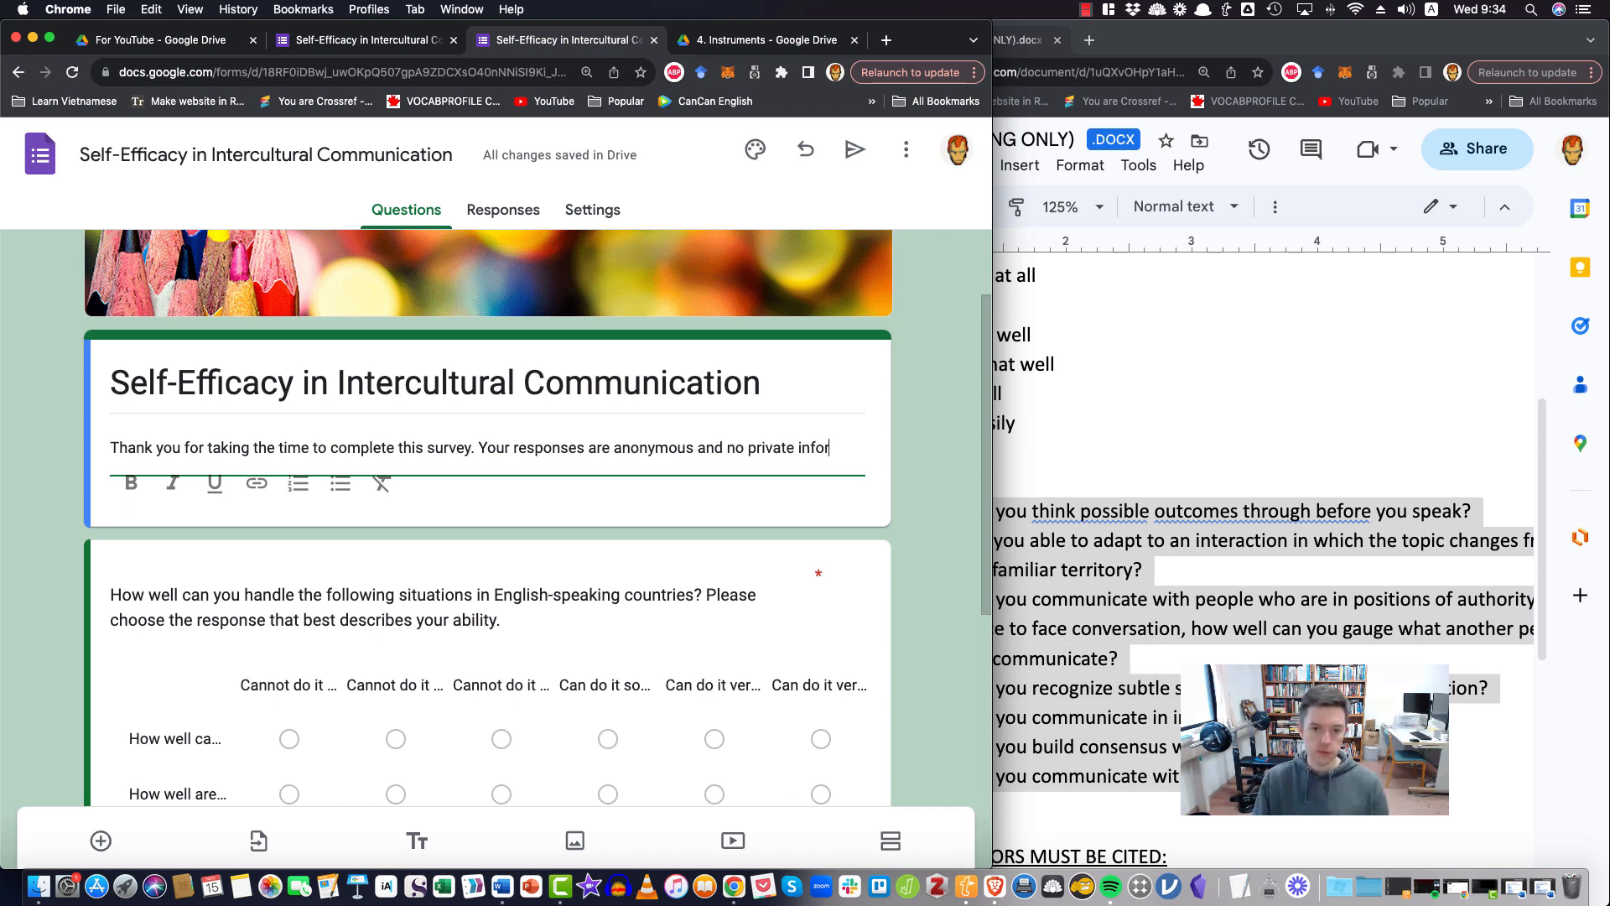
{"action": "type", "text": "mation is required."}
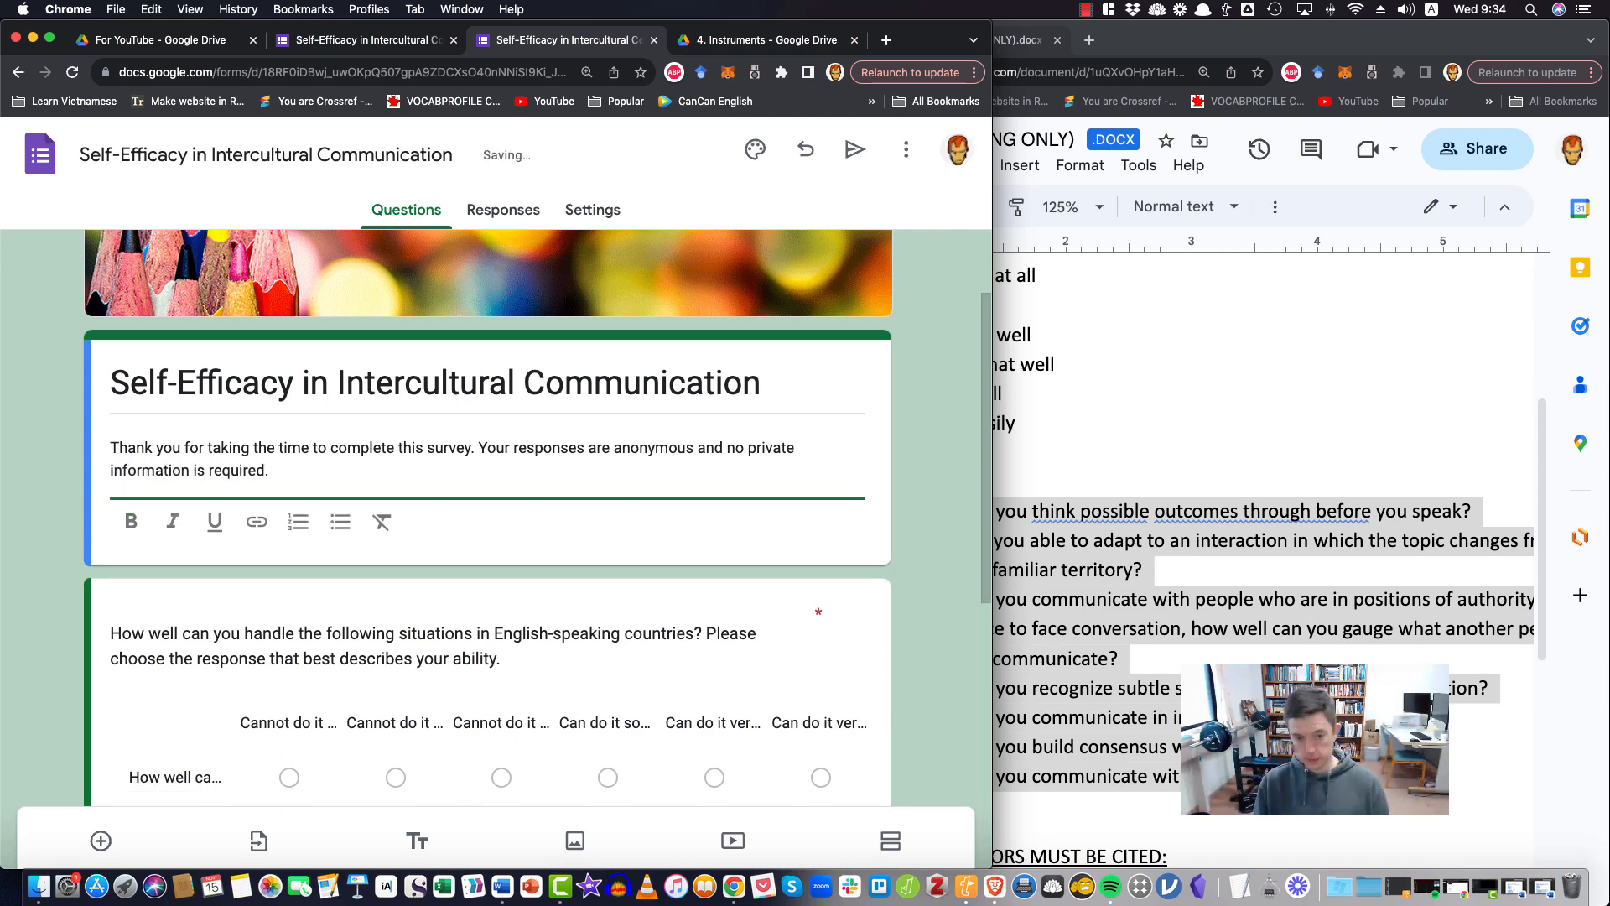
{"action": "left_click", "coordinate": [910, 506]}
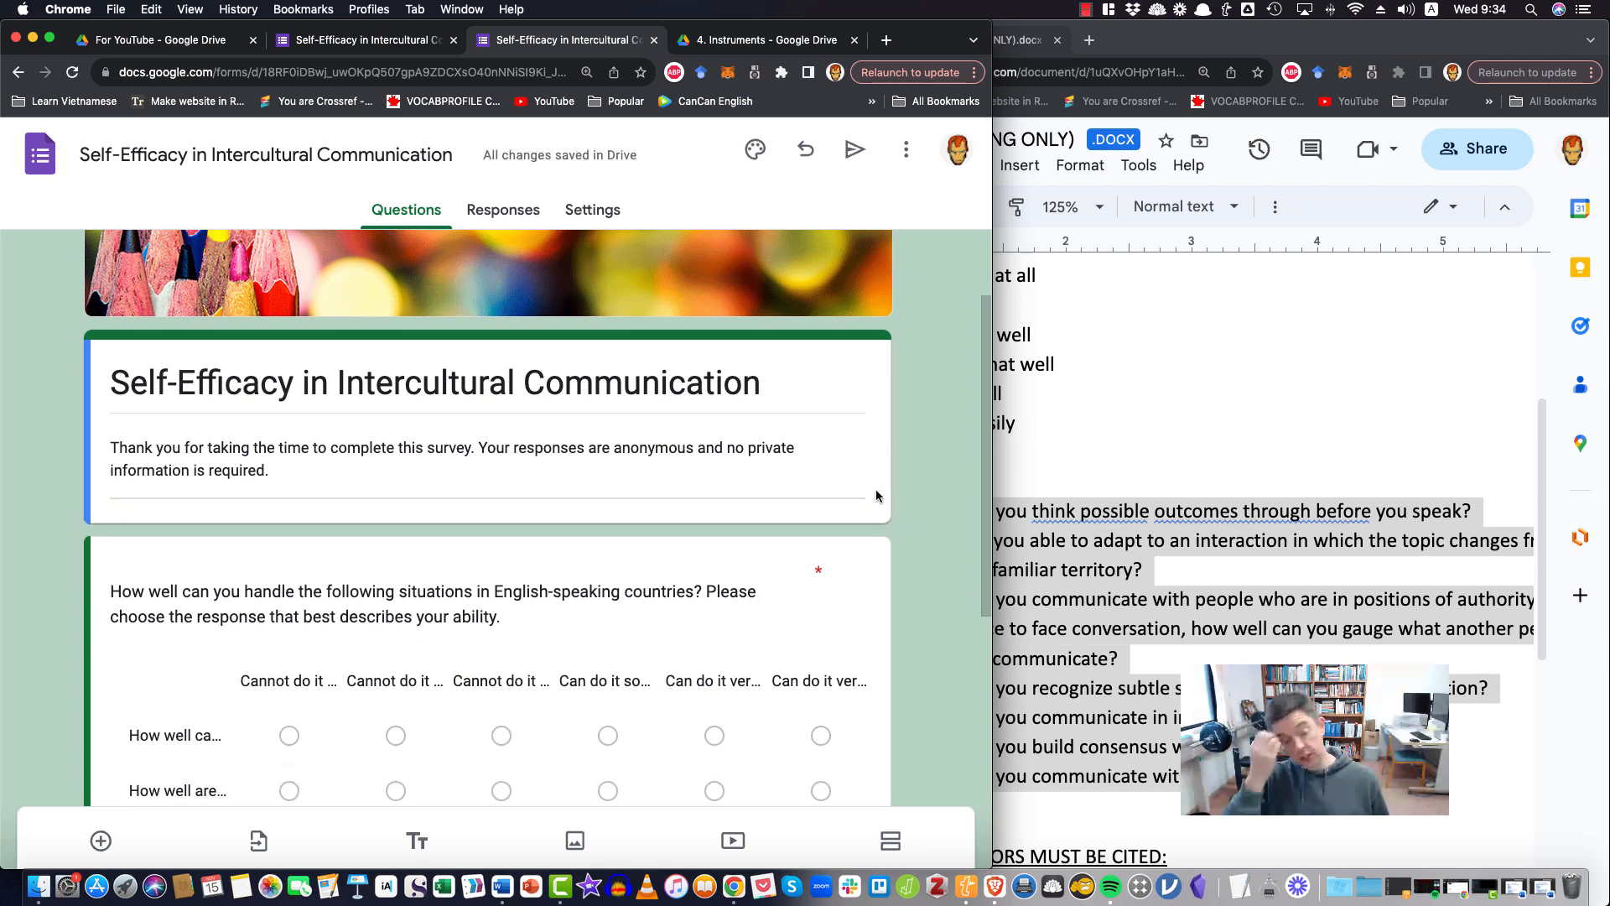
Add a multiple choice question directly below the form description, titled "Do you agree to complete this survey willingly?"
{"action": "left_click", "coordinate": [863, 467]}
{"action": "left_click", "coordinate": [919, 510]}
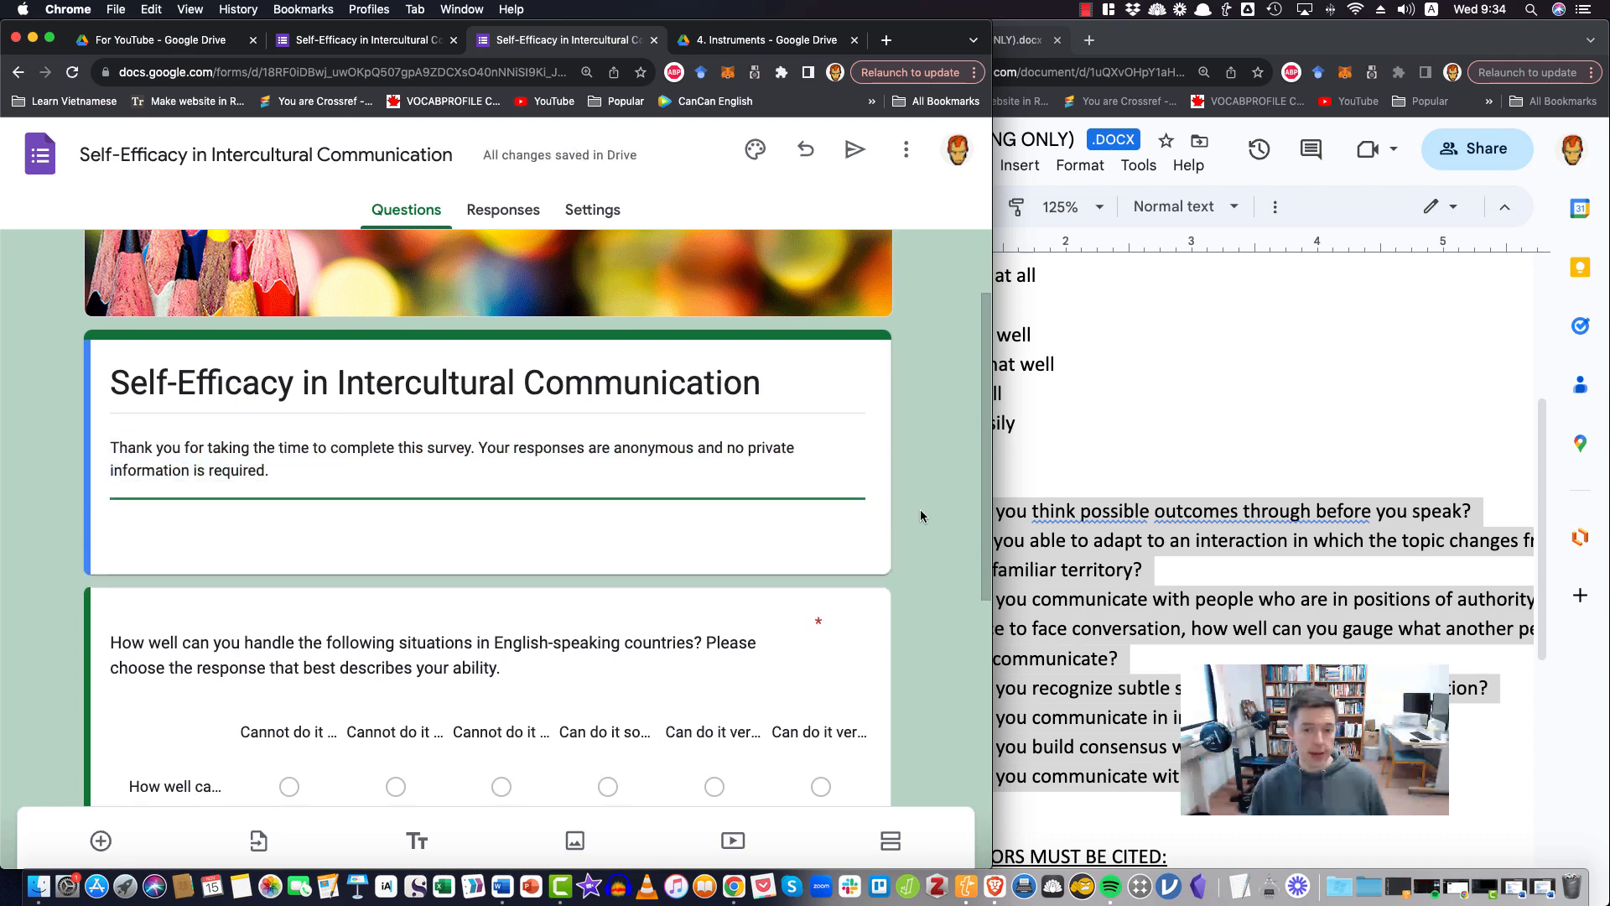
{"action": "left_click", "coordinate": [874, 471]}
{"action": "left_click", "coordinate": [101, 840]}
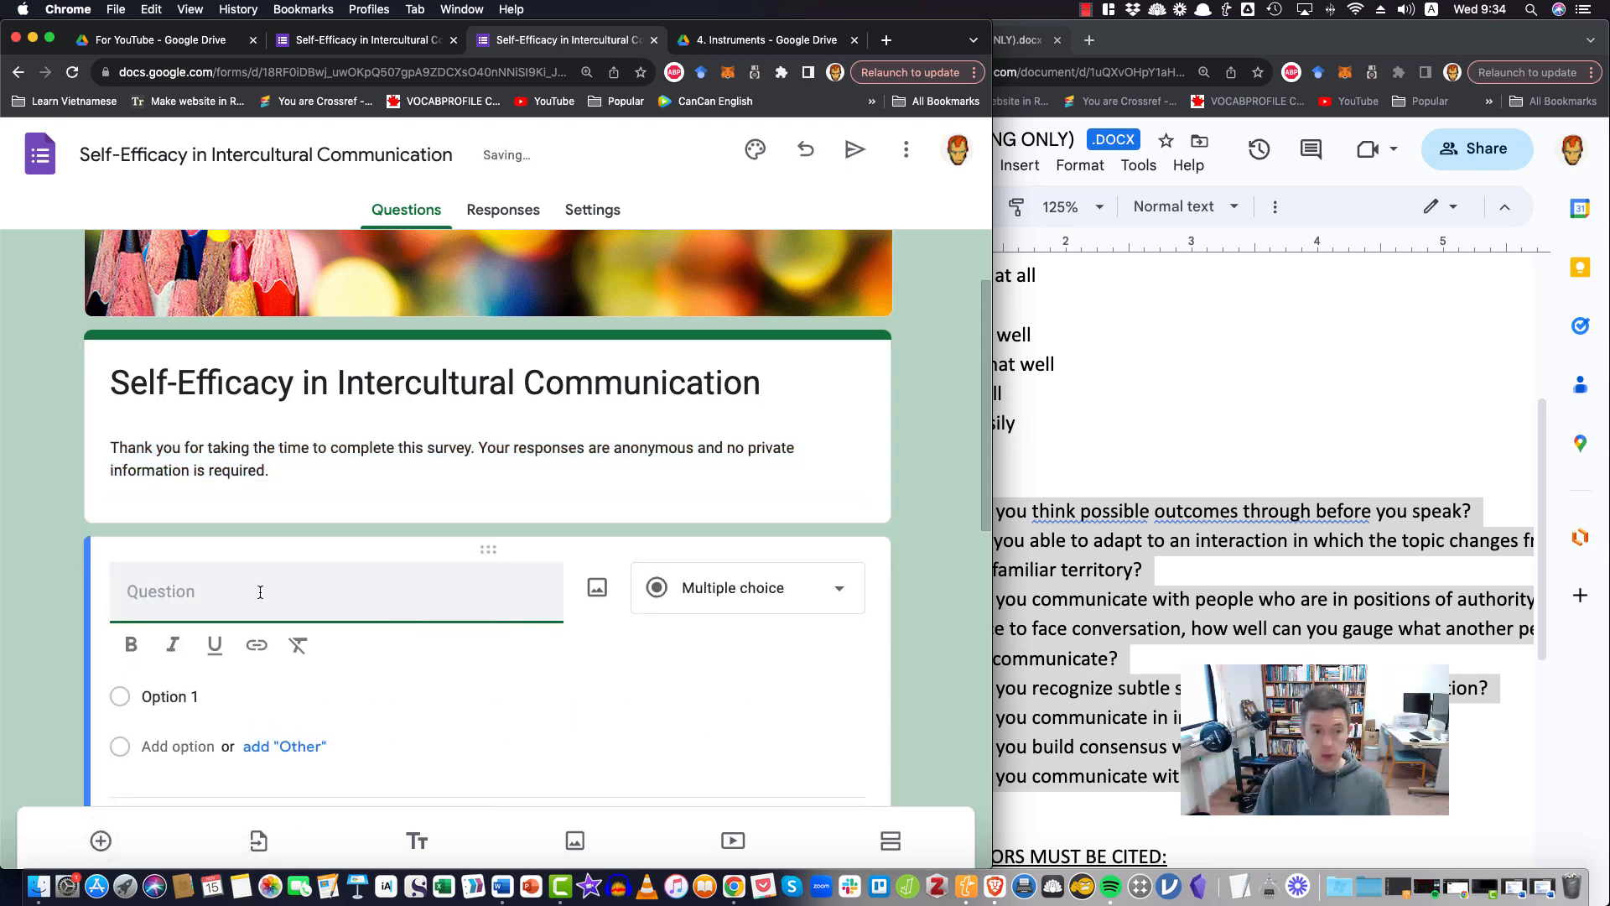
{"action": "type", "text": "Do"}
{"action": "key", "text": "BackSpace"}
{"action": "key", "text": "BackSpace"}
{"action": "key", "text": "BackSpace"}
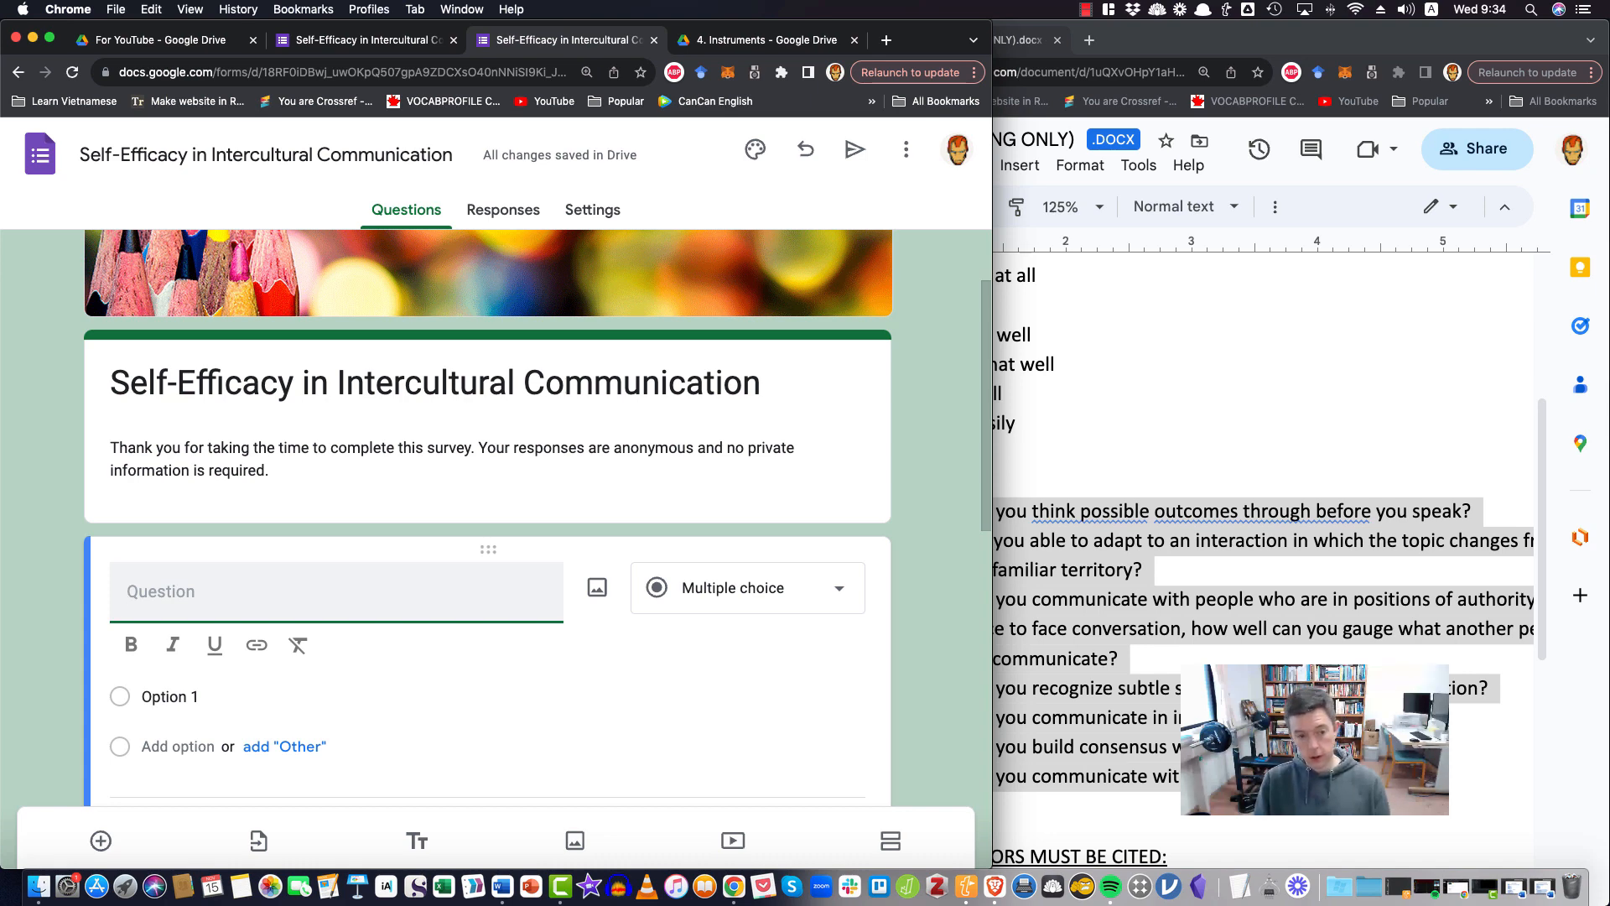
{"action": "type", "text": "Do you agee"}
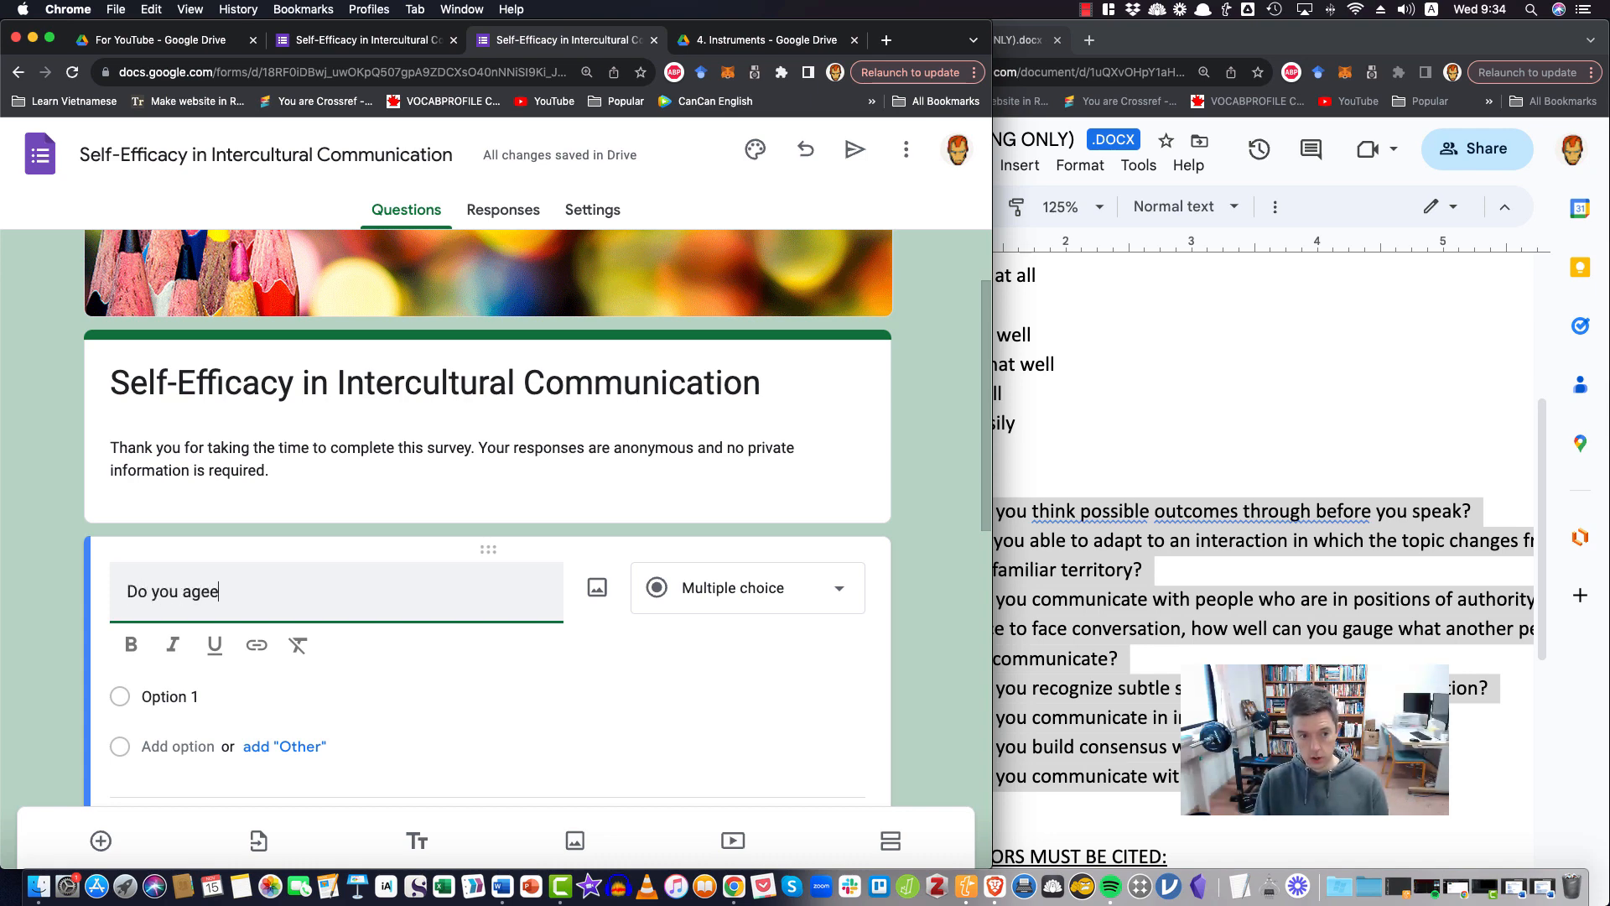
{"action": "type", "text": "ee to complete s"}
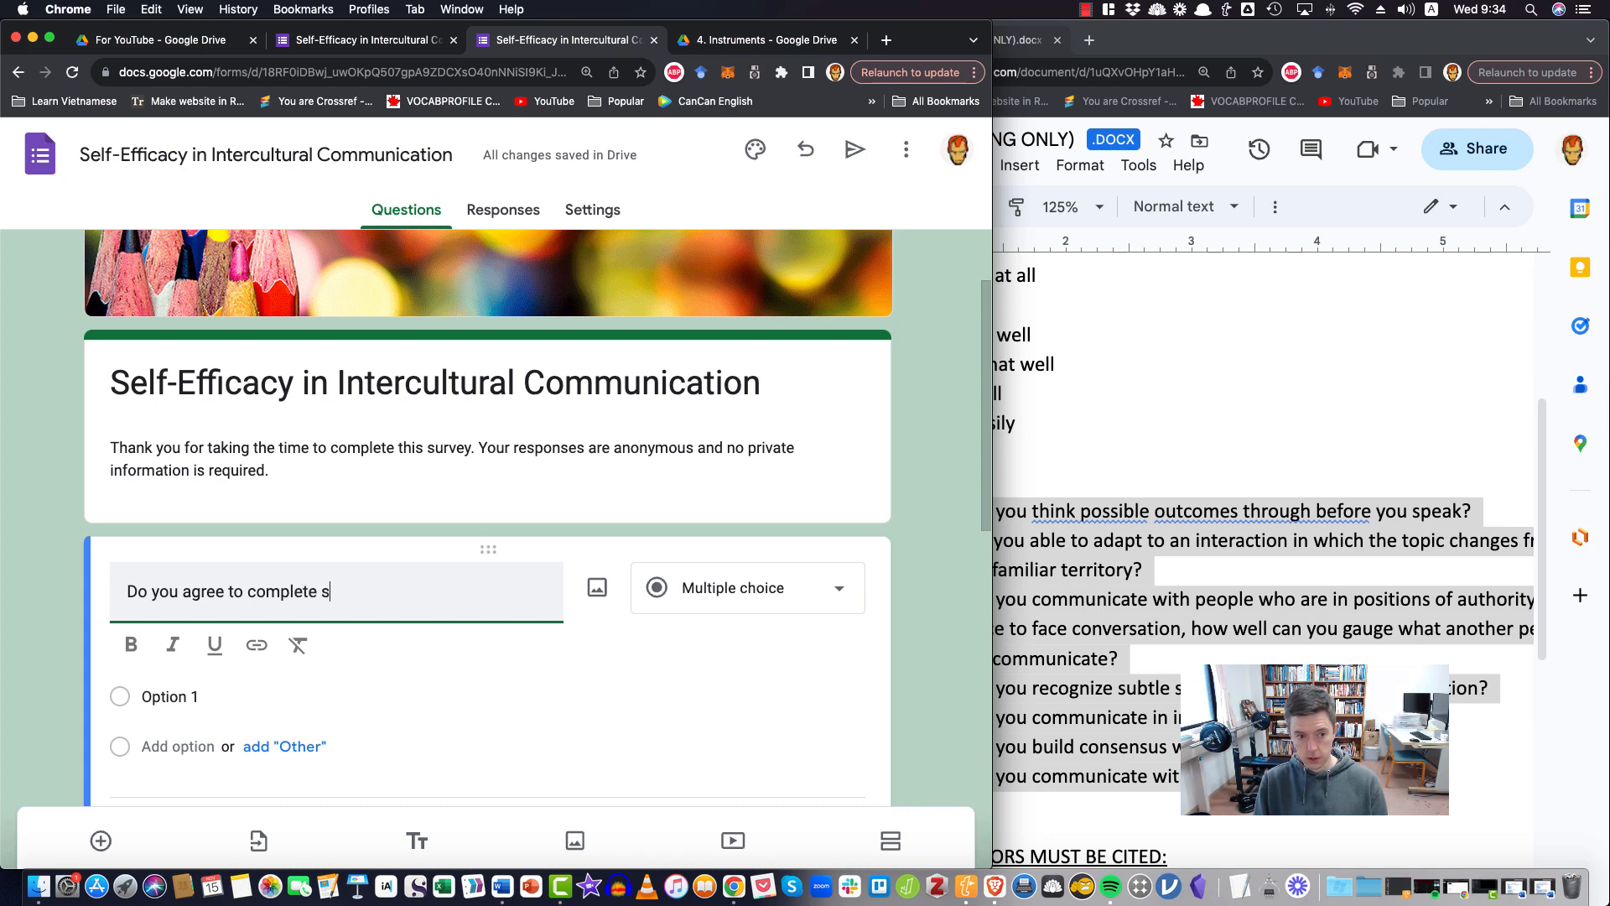
{"action": "key", "text": "BackSpace"}
{"action": "type", "text": "this survey"}
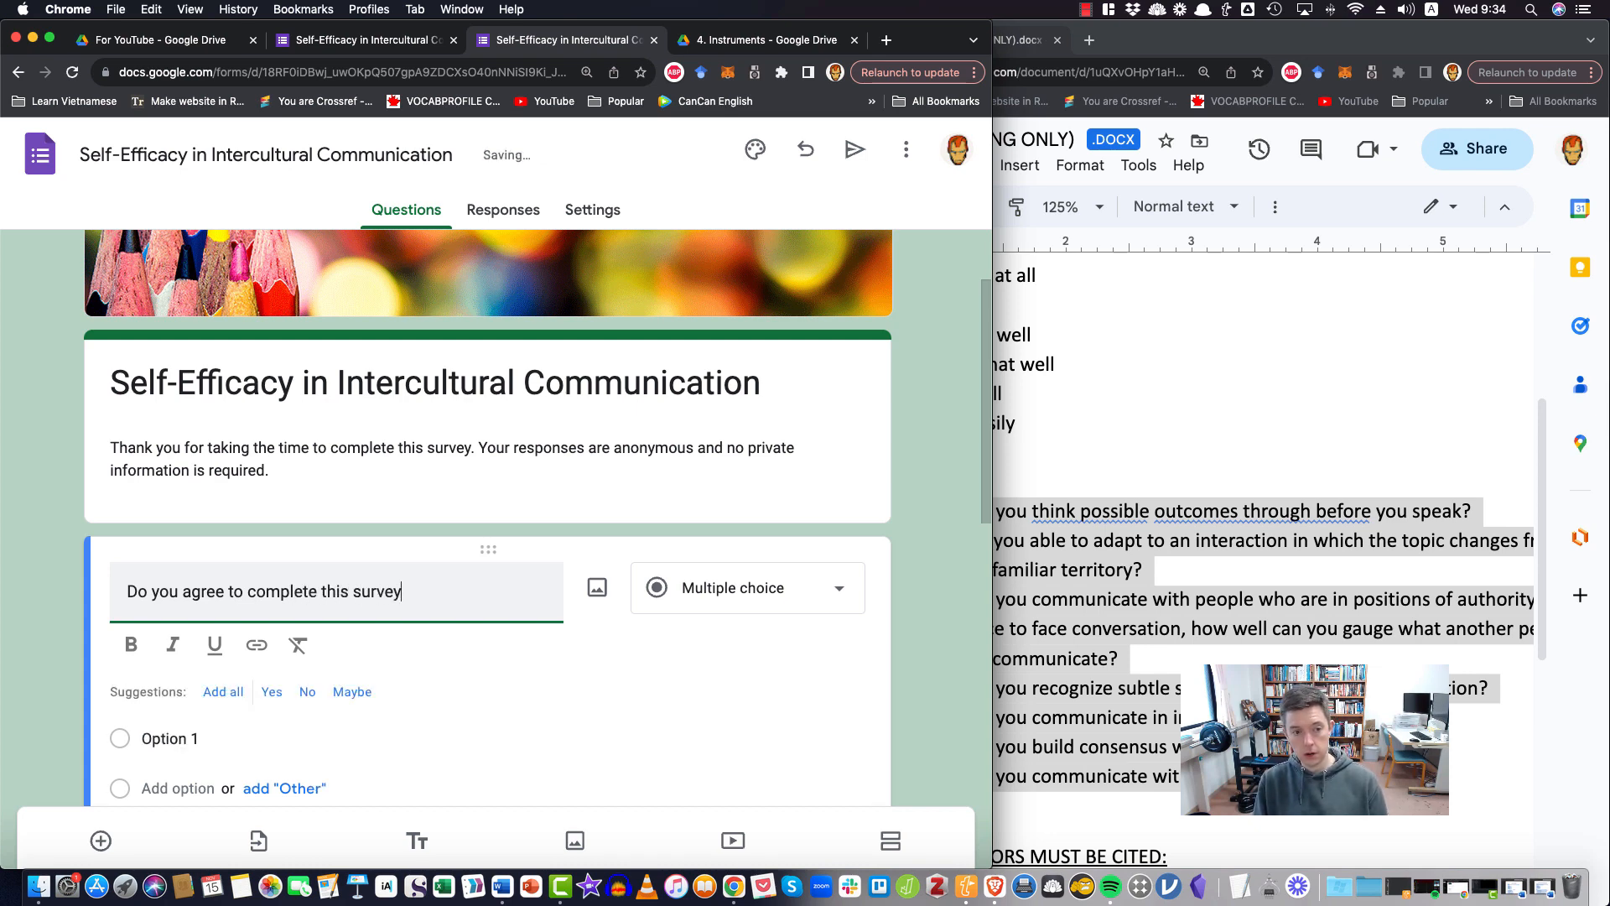
{"action": "type", "text": " willingly"}
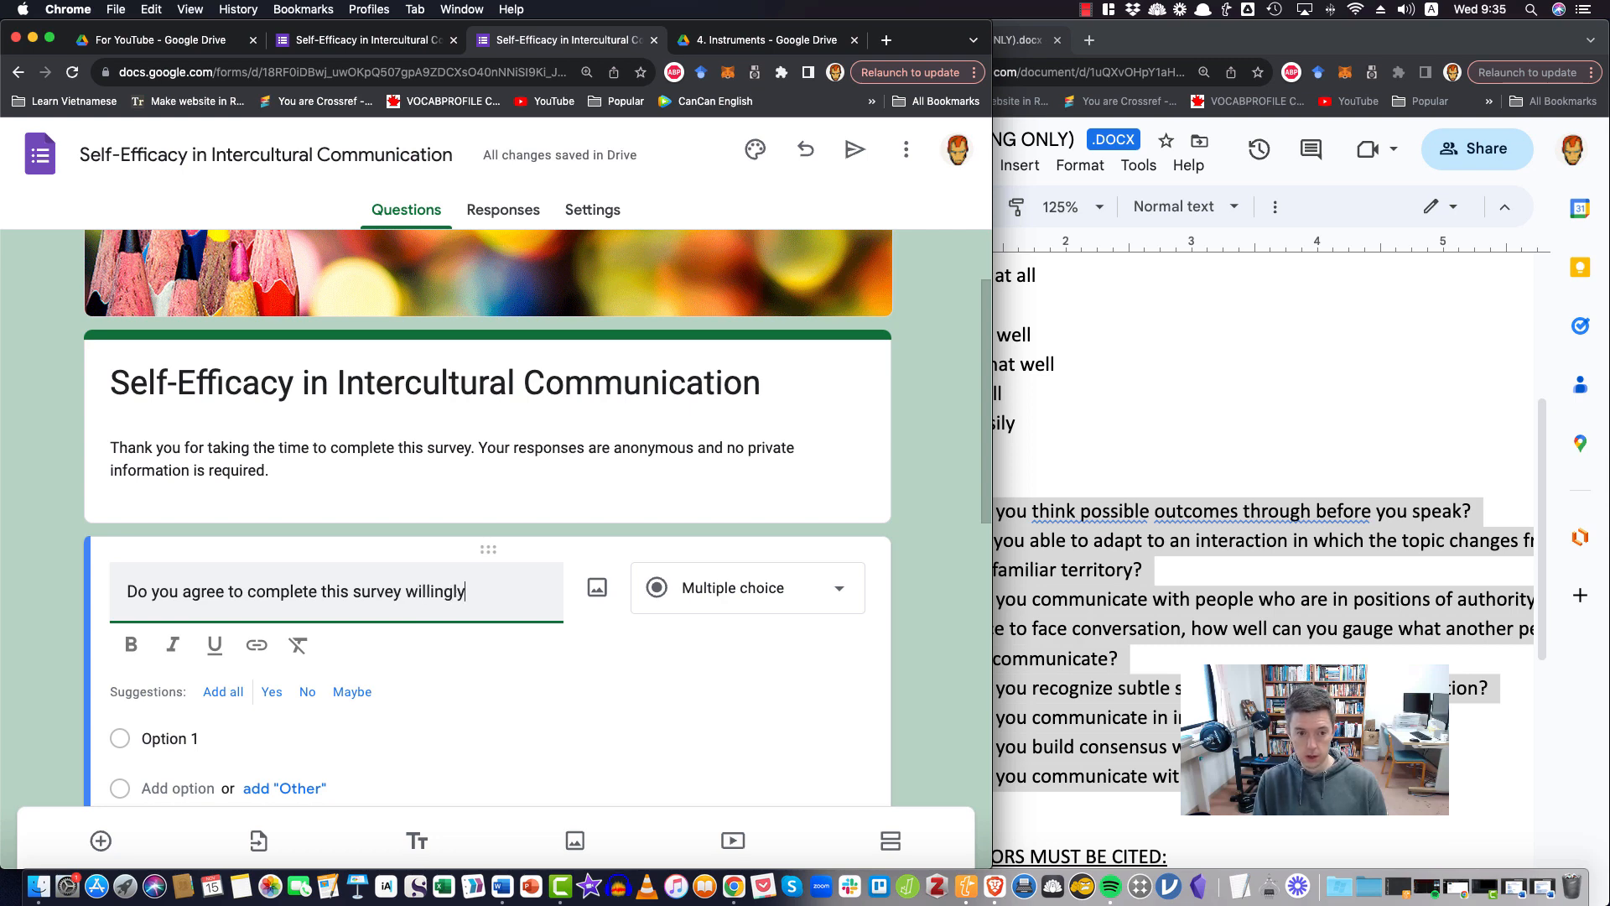
{"action": "type", "text": "?"}
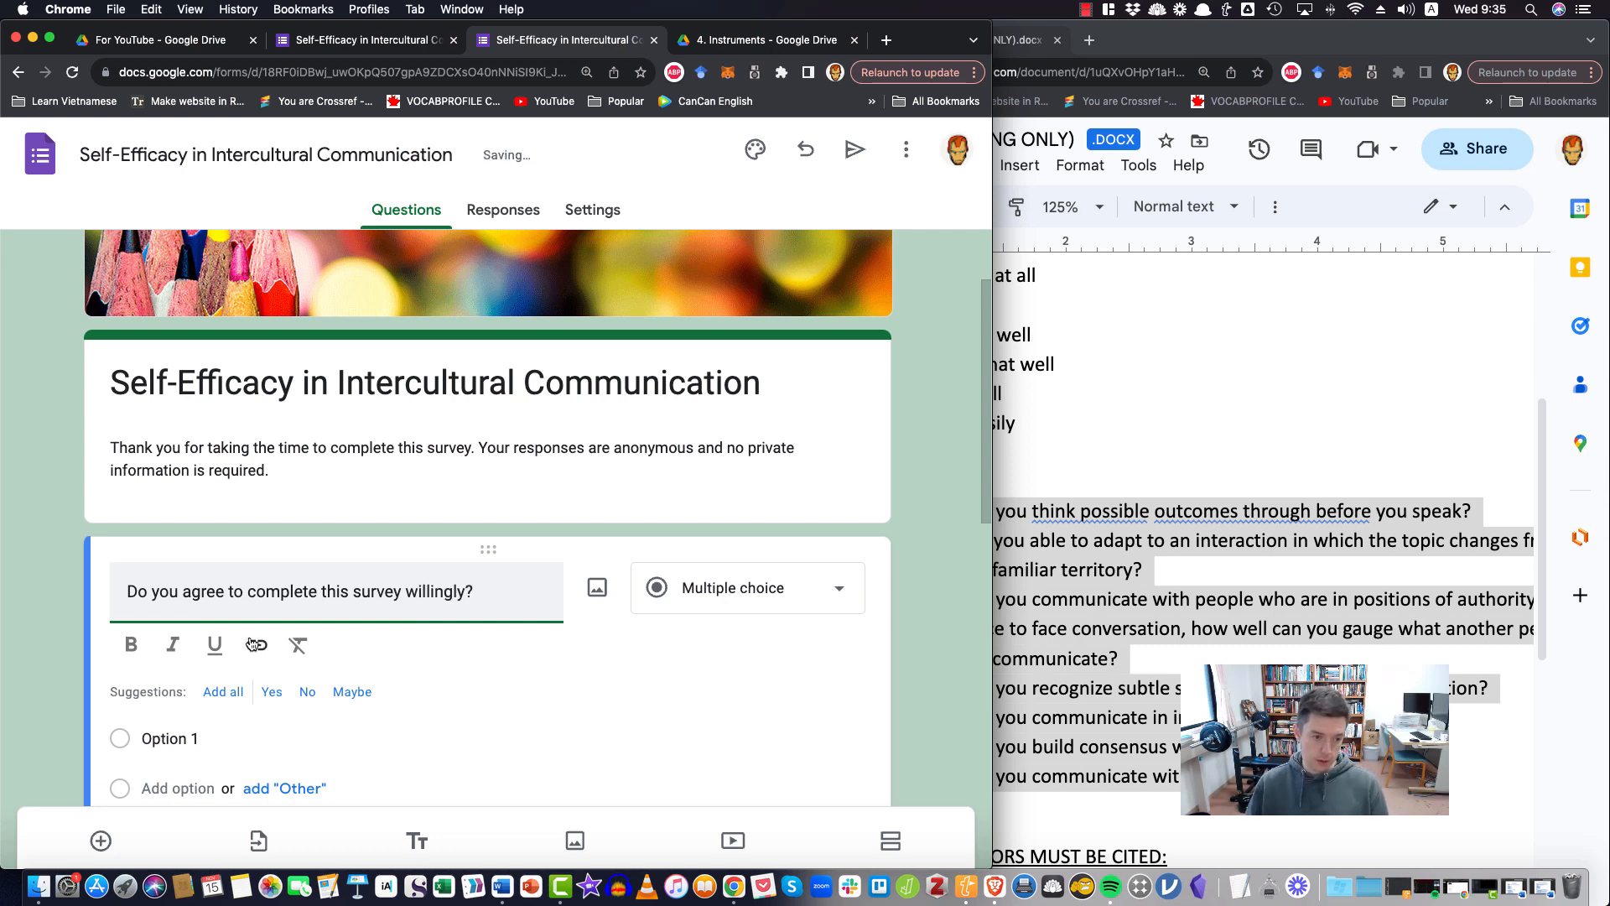
Give the consent question only the suggested options Yes and No, removing Maybe
{"action": "left_click", "coordinate": [224, 693]}
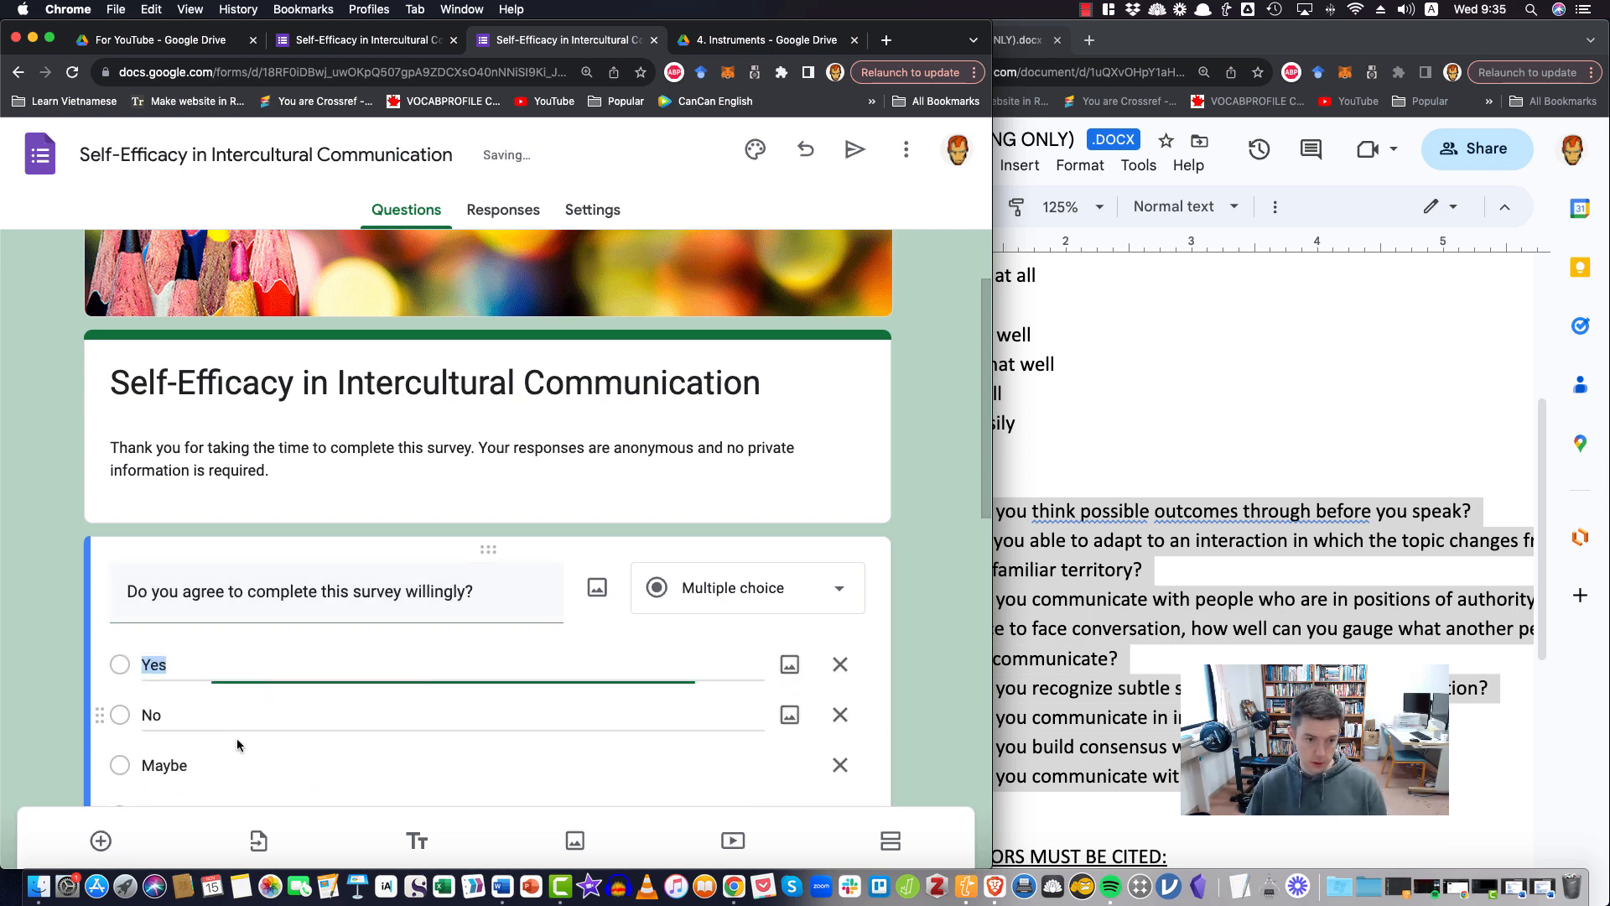
{"action": "left_click", "coordinate": [840, 755]}
{"action": "left_click", "coordinate": [903, 737]}
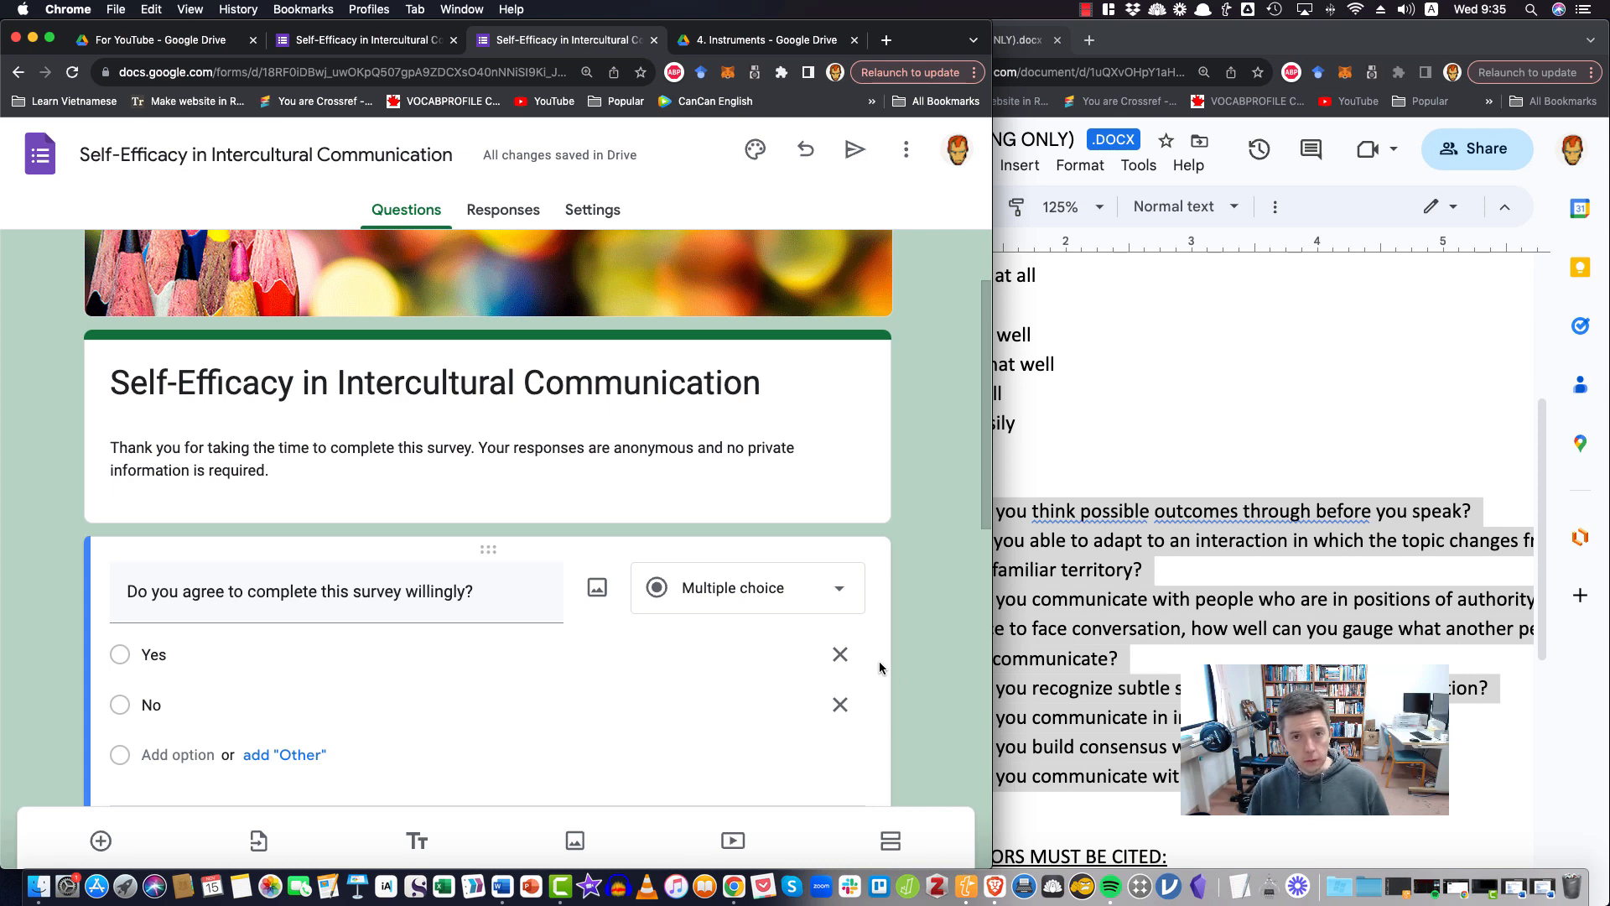
{"action": "scroll", "coordinate": [877, 667], "scroll_direction": "down", "scroll_amount": 1}
{"action": "scroll", "coordinate": [868, 660], "scroll_direction": "down", "scroll_amount": 4}
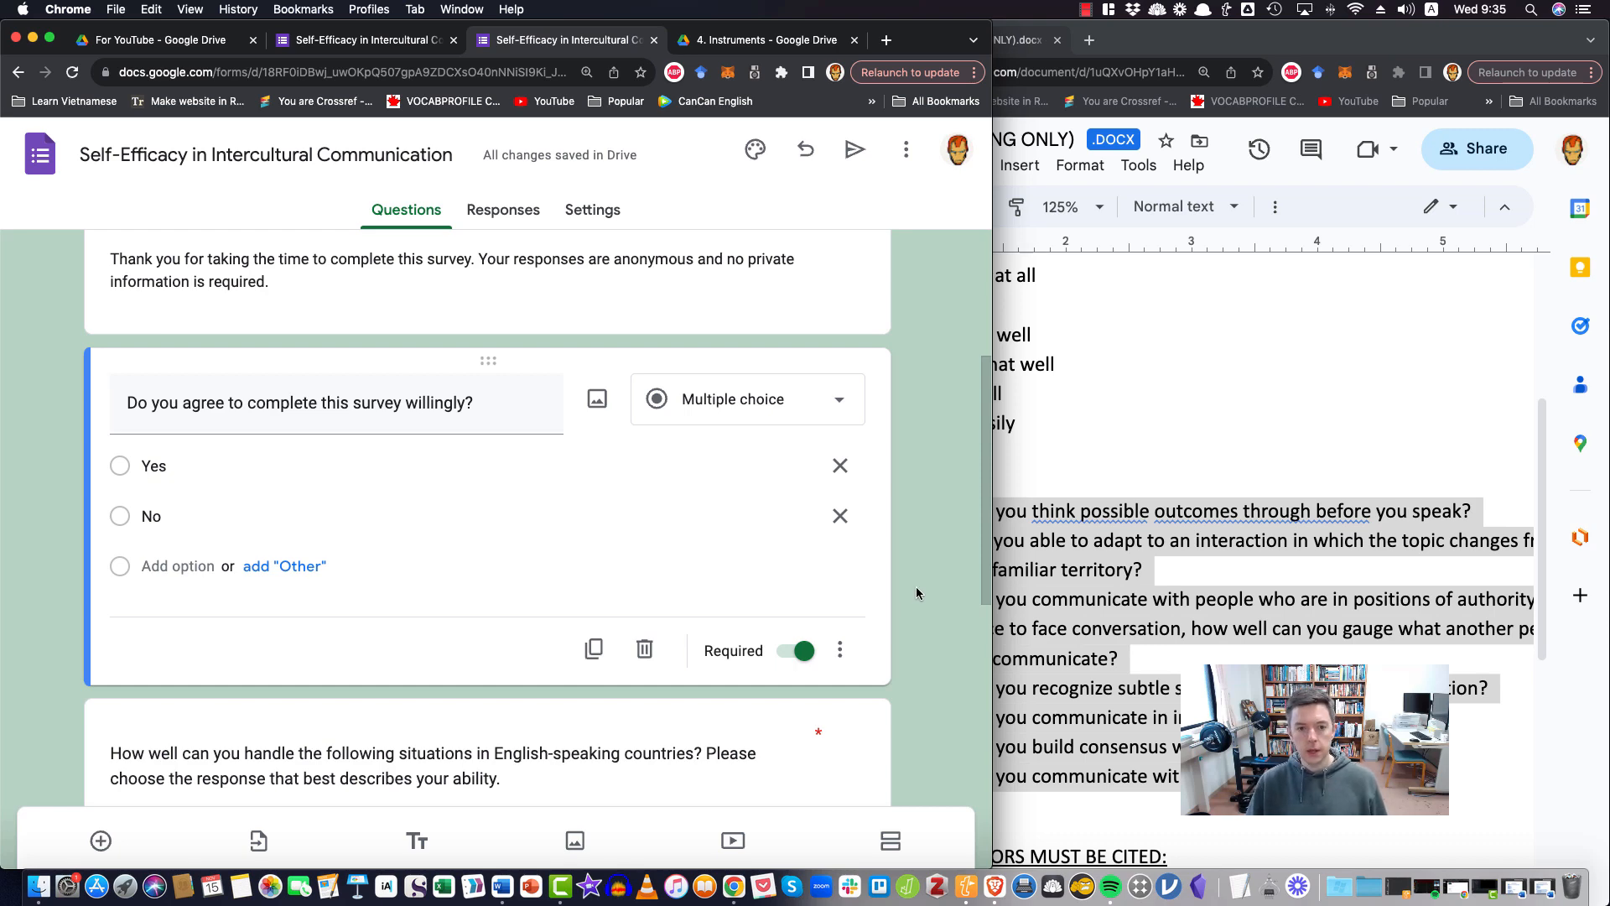
Start a second paragraph in the form description reading "This survey asks about {INSERT A BASIC DESCRIPTION OF YOUR RESEARCH}."
{"action": "scroll", "coordinate": [916, 593], "scroll_direction": "up", "scroll_amount": 3}
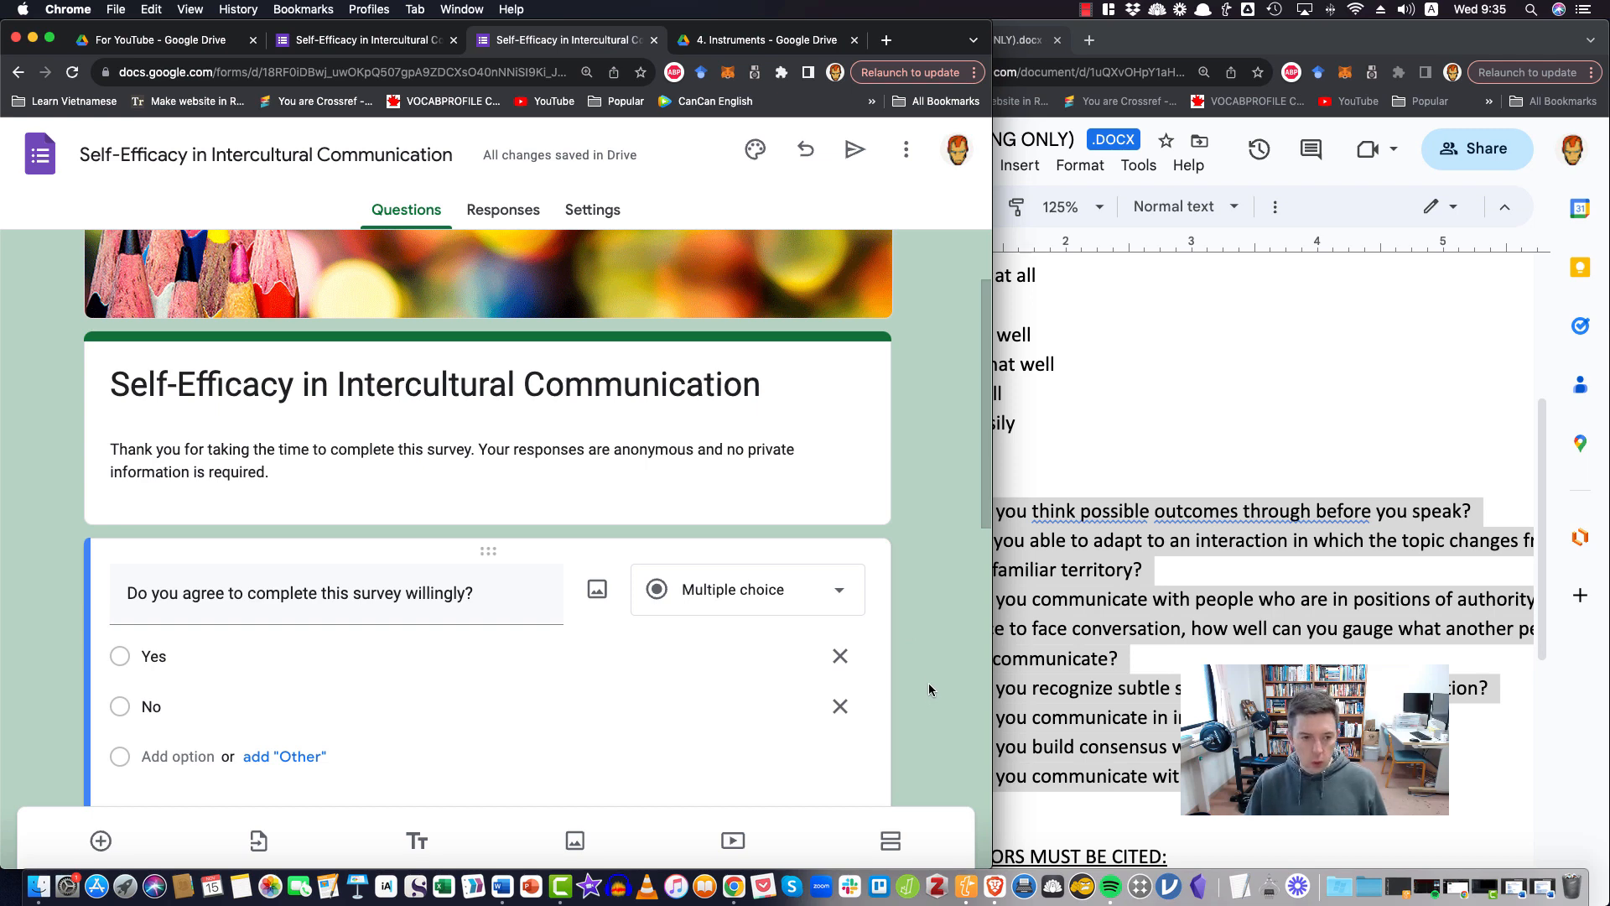
{"action": "left_click", "coordinate": [436, 475]}
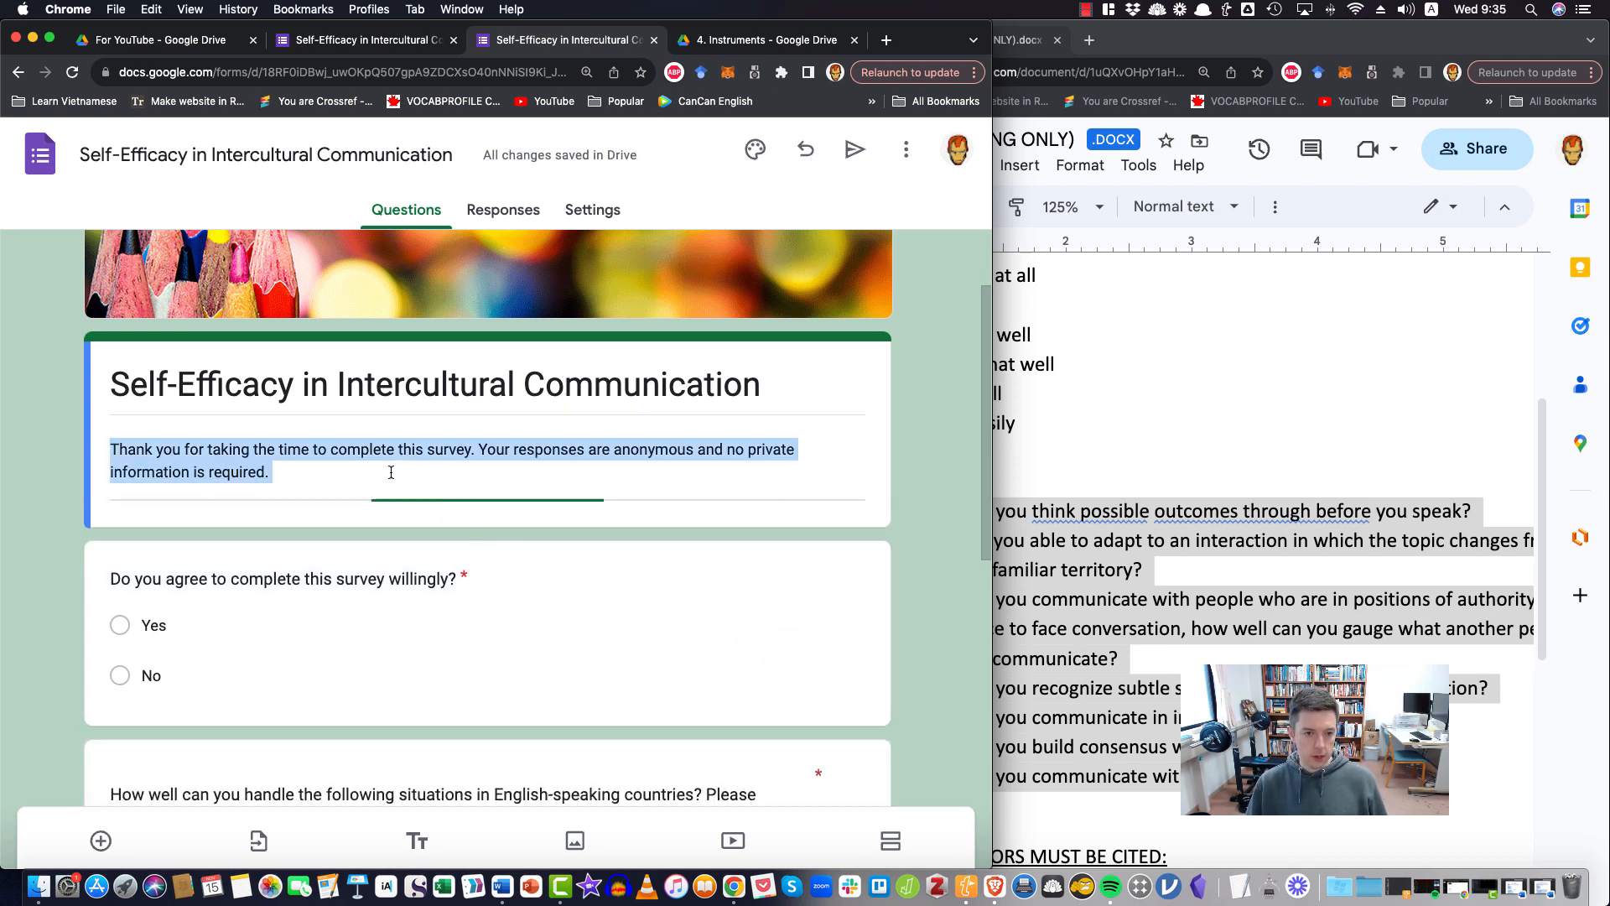
{"action": "key", "text": "Return"}
{"action": "key", "text": "Return"}
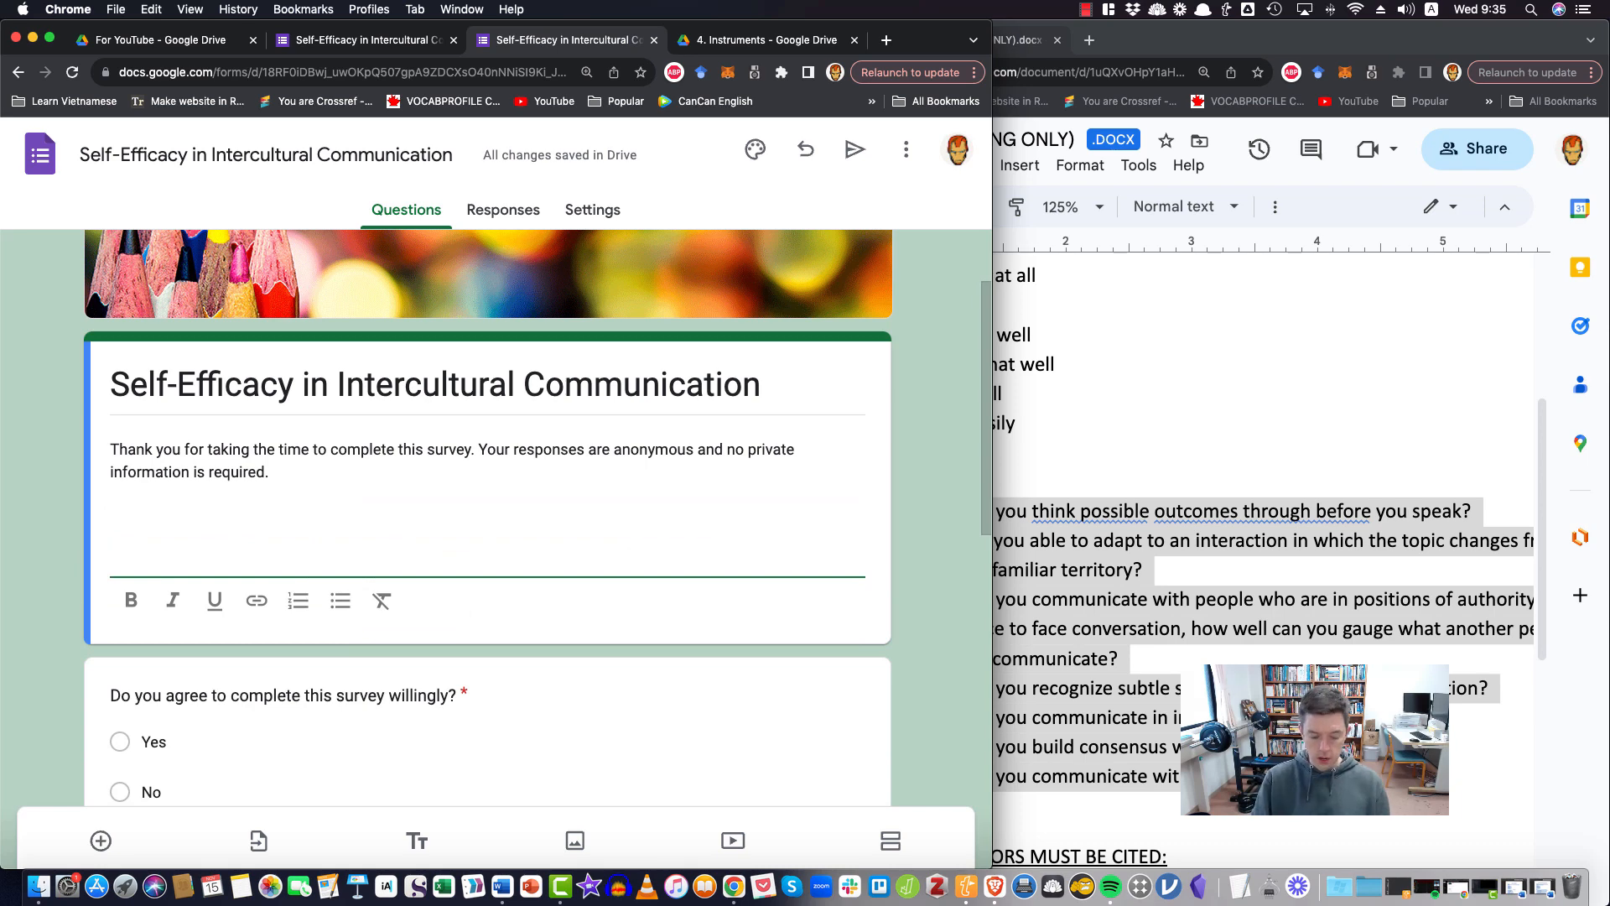
{"action": "key", "text": "BackSpace"}
{"action": "type", "text": "This "}
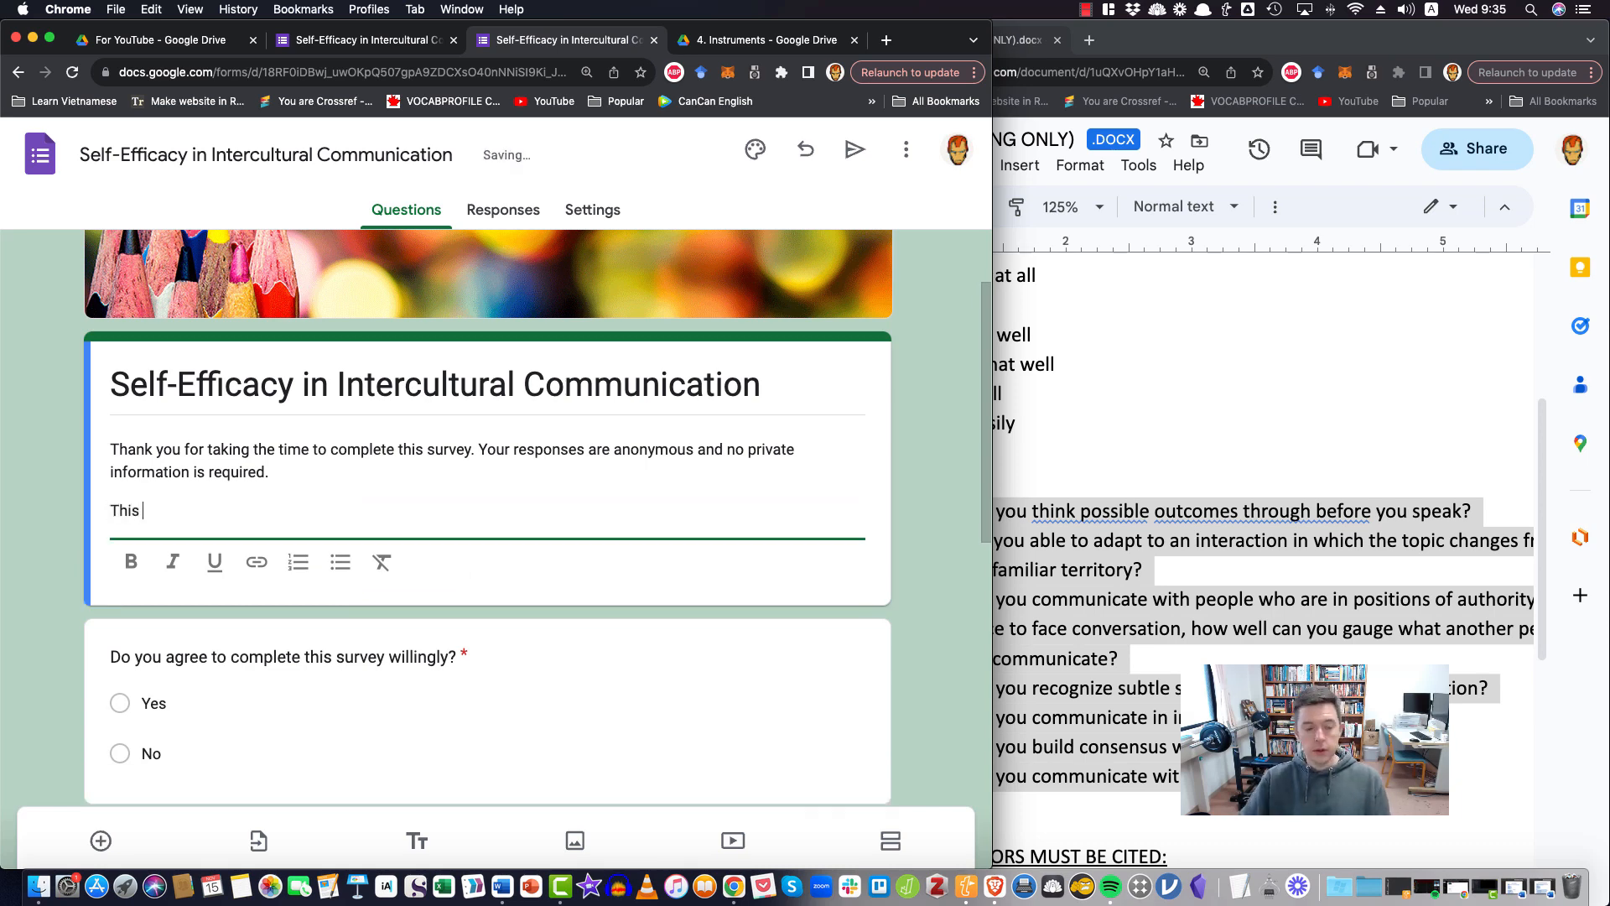
{"action": "type", "text": "survey asks about"}
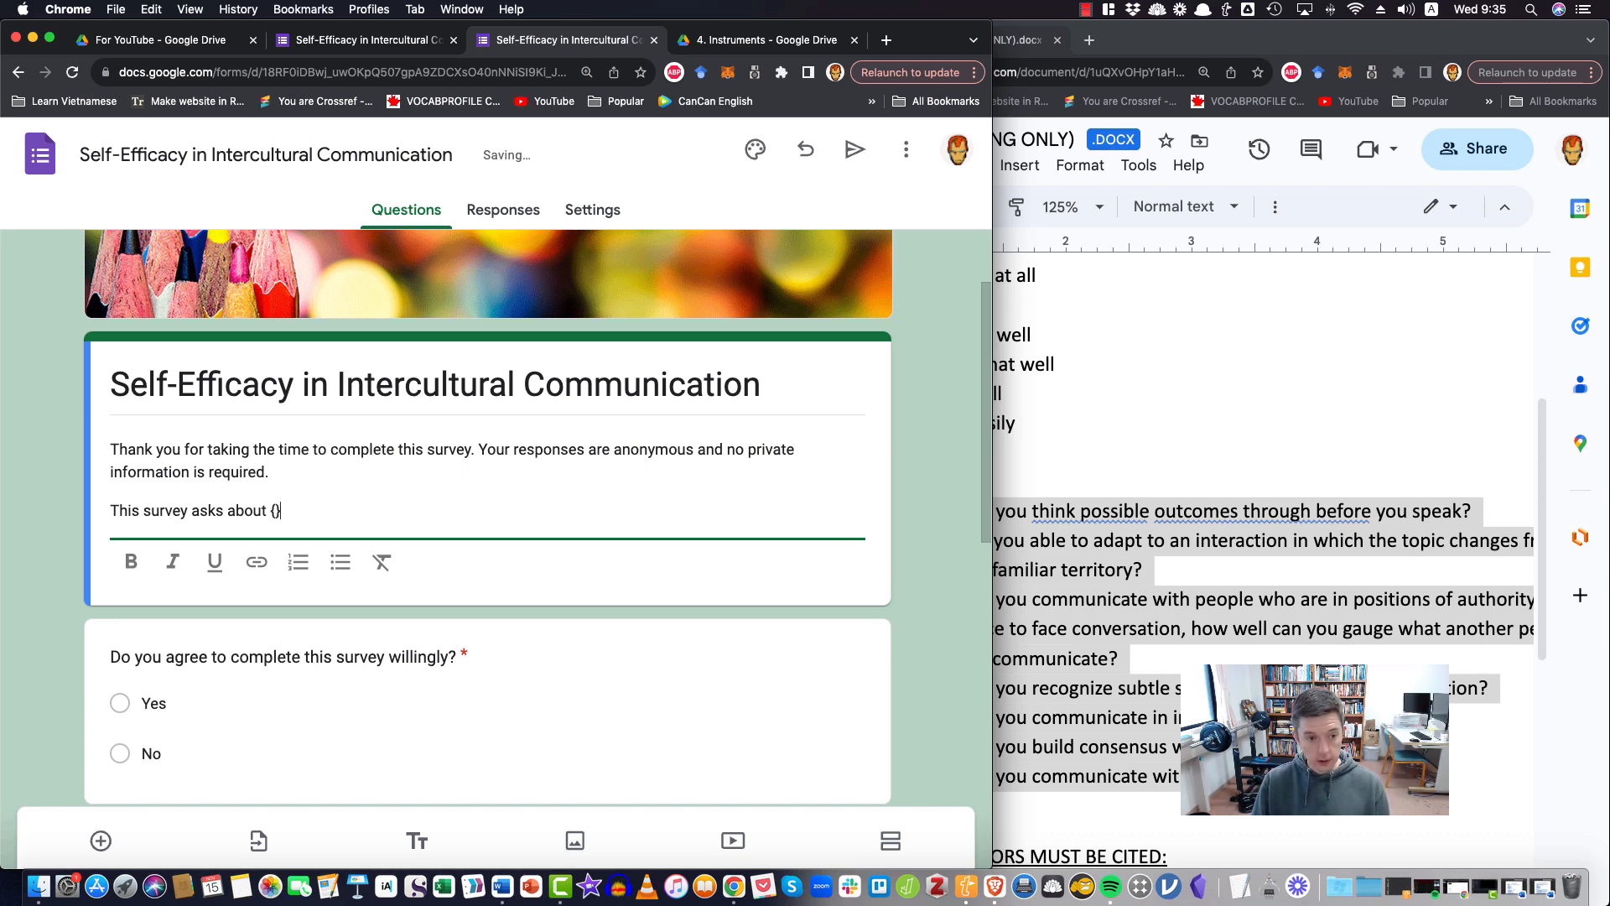
{"action": "type", "text": " {INSERT A BZS"}
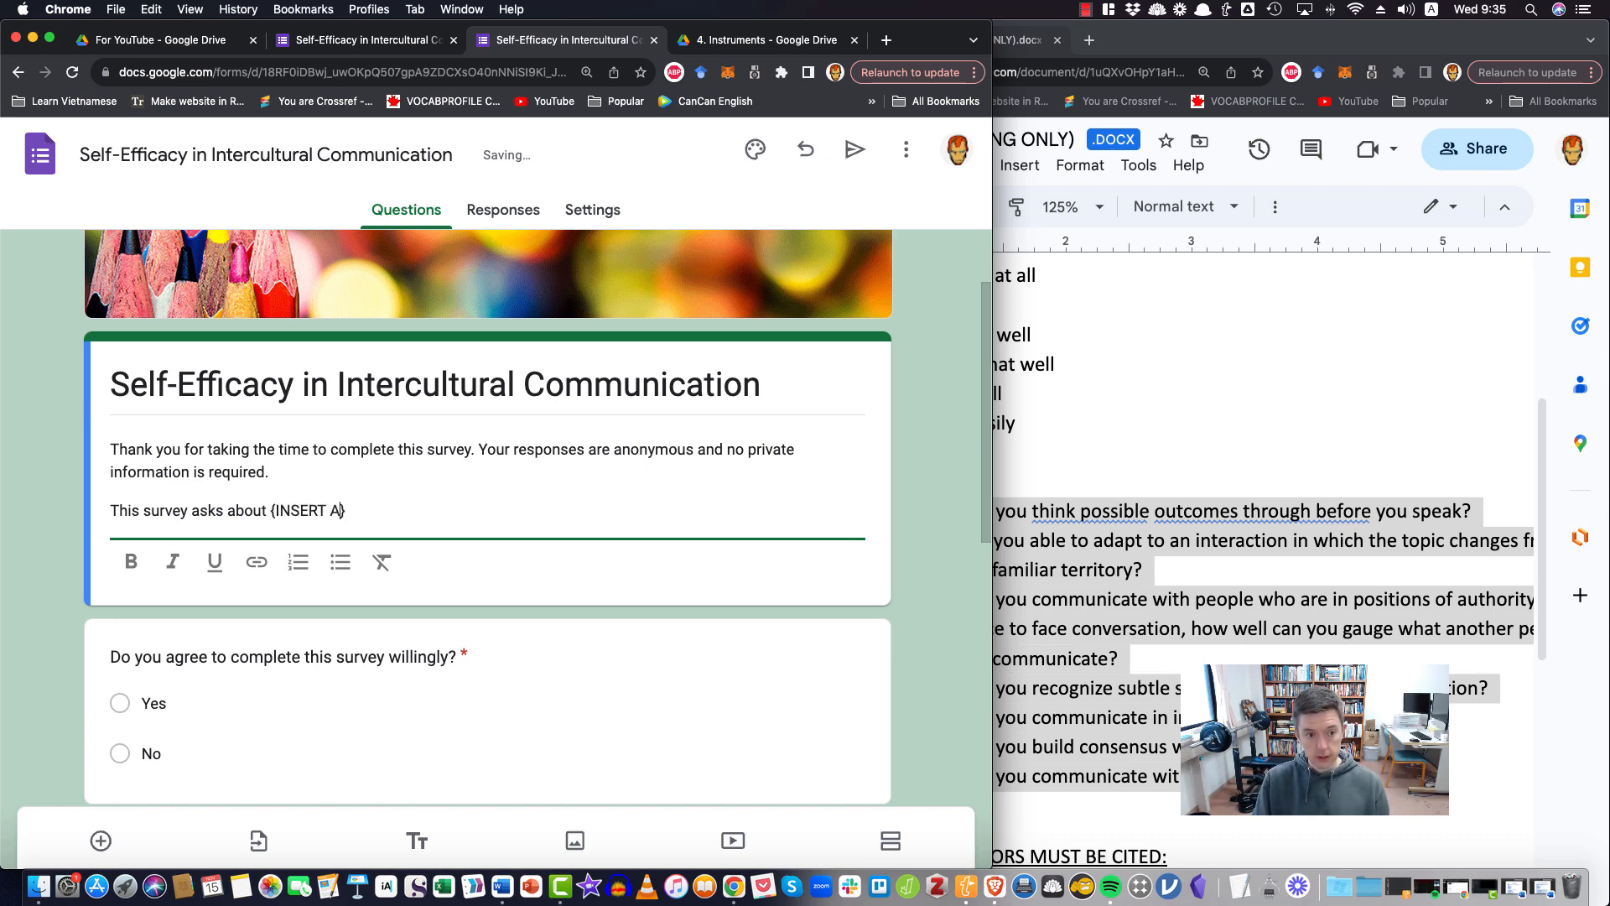
{"action": "key", "text": "BackSpace"}
{"action": "key", "text": "BackSpace"}
{"action": "type", "text": "ASIC D"}
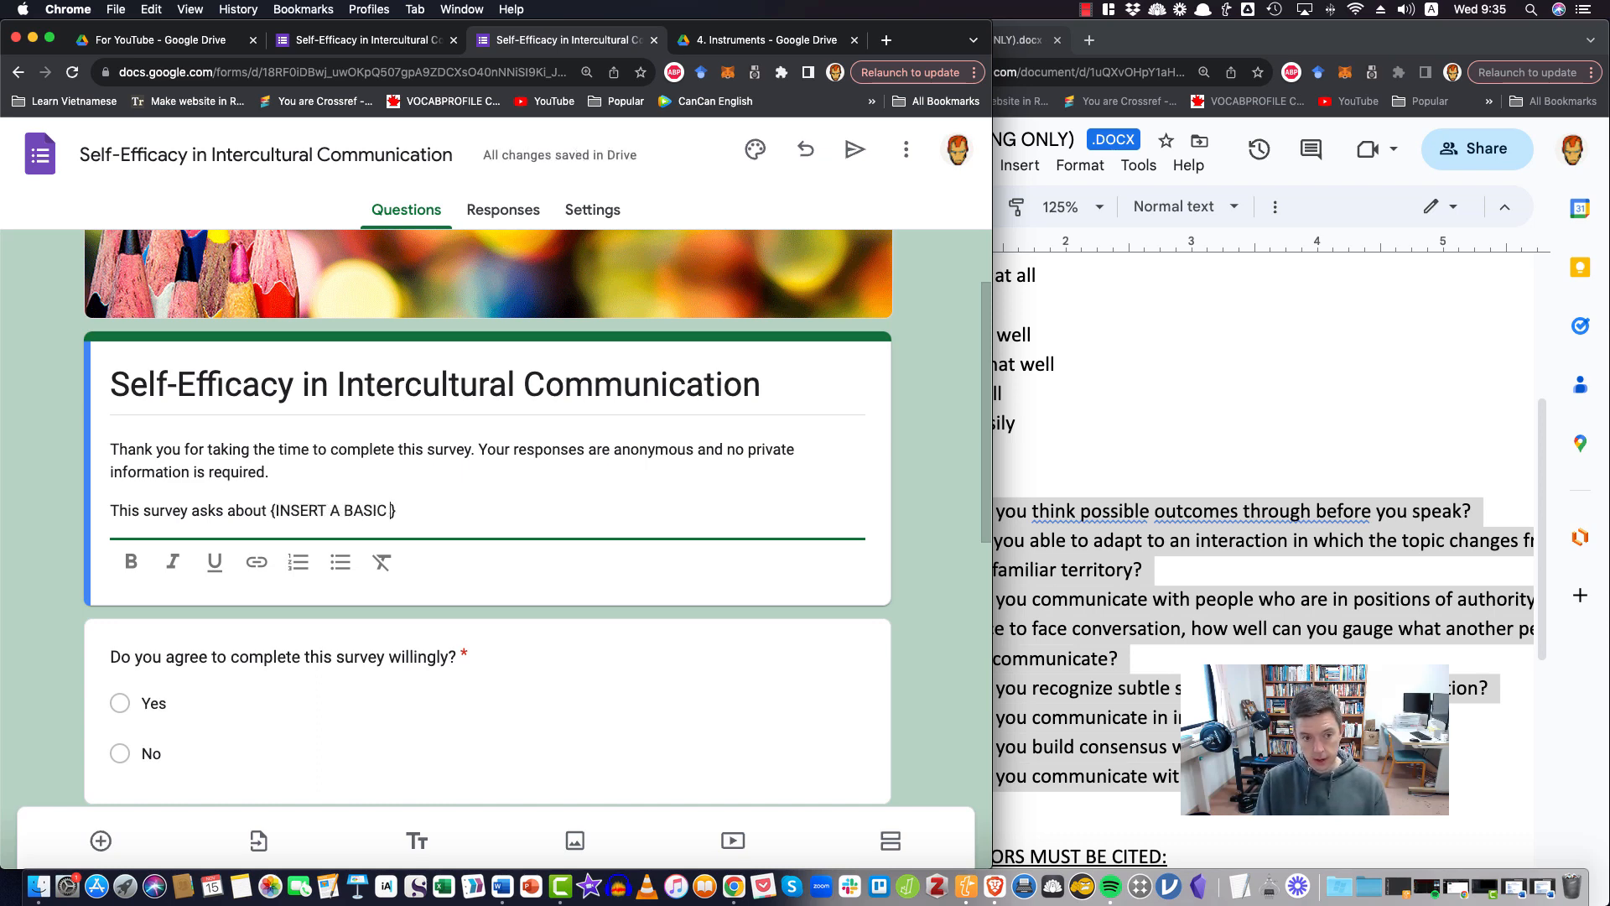
{"action": "type", "text": "ESCRIPTI"}
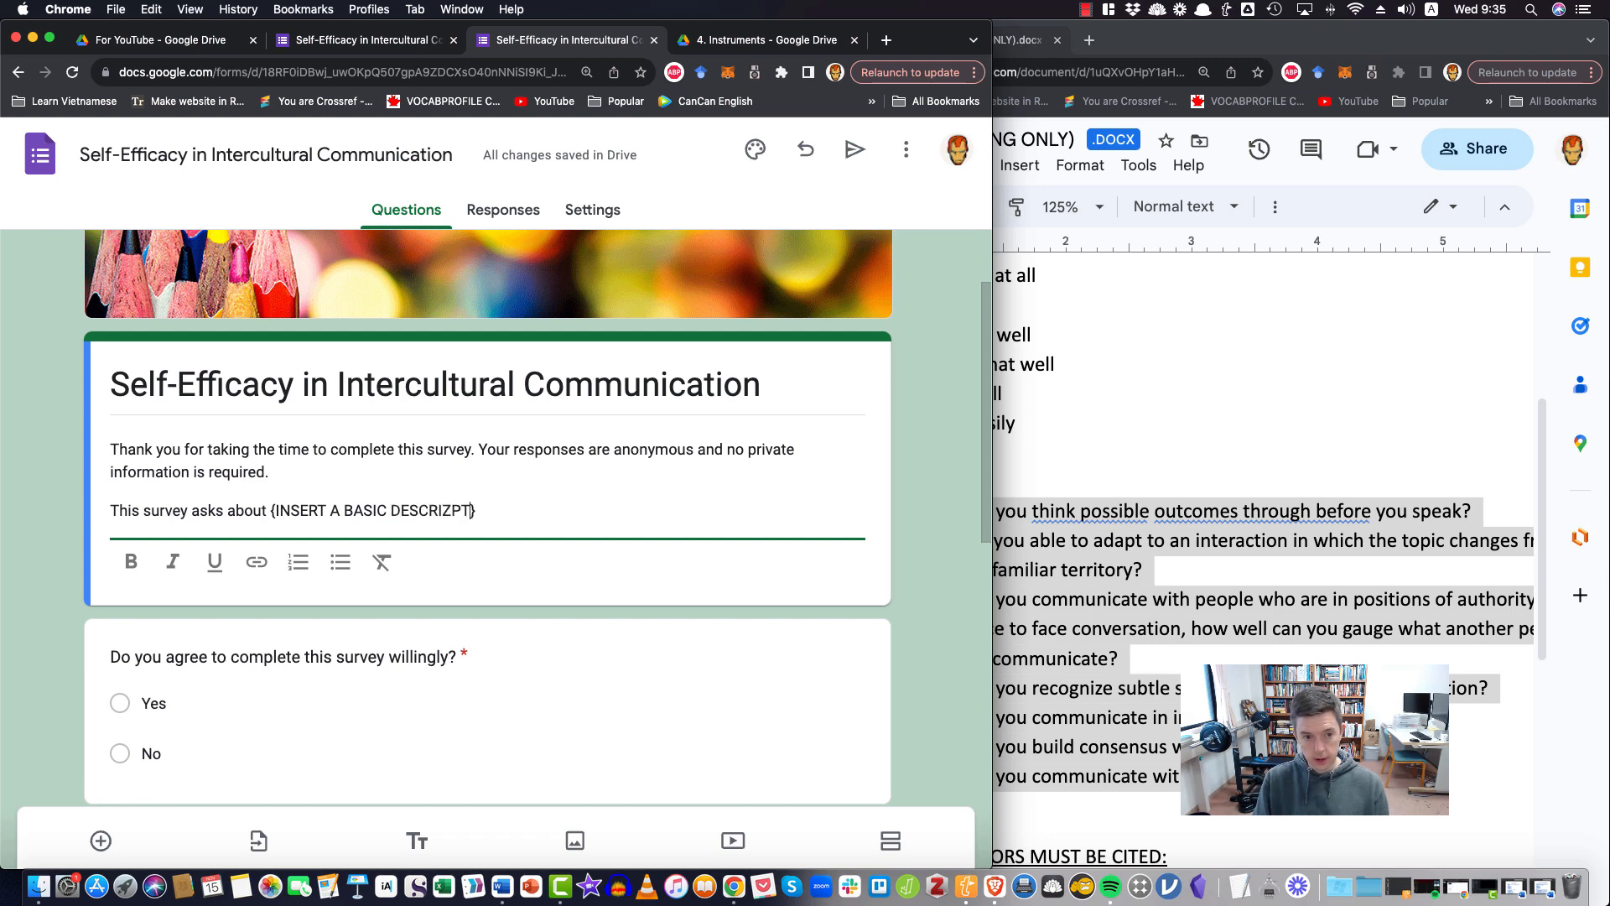
{"action": "key", "text": "BackSpace"}
{"action": "key", "text": "BackSpace"}
{"action": "key", "text": "BackSpace"}
{"action": "type", "text": "PTION OZF Z"}
{"action": "key", "text": "BackSpace"}
{"action": "key", "text": "BackSpace"}
{"action": "key", "text": "BackSpace"}
{"action": "key", "text": "BackSpace"}
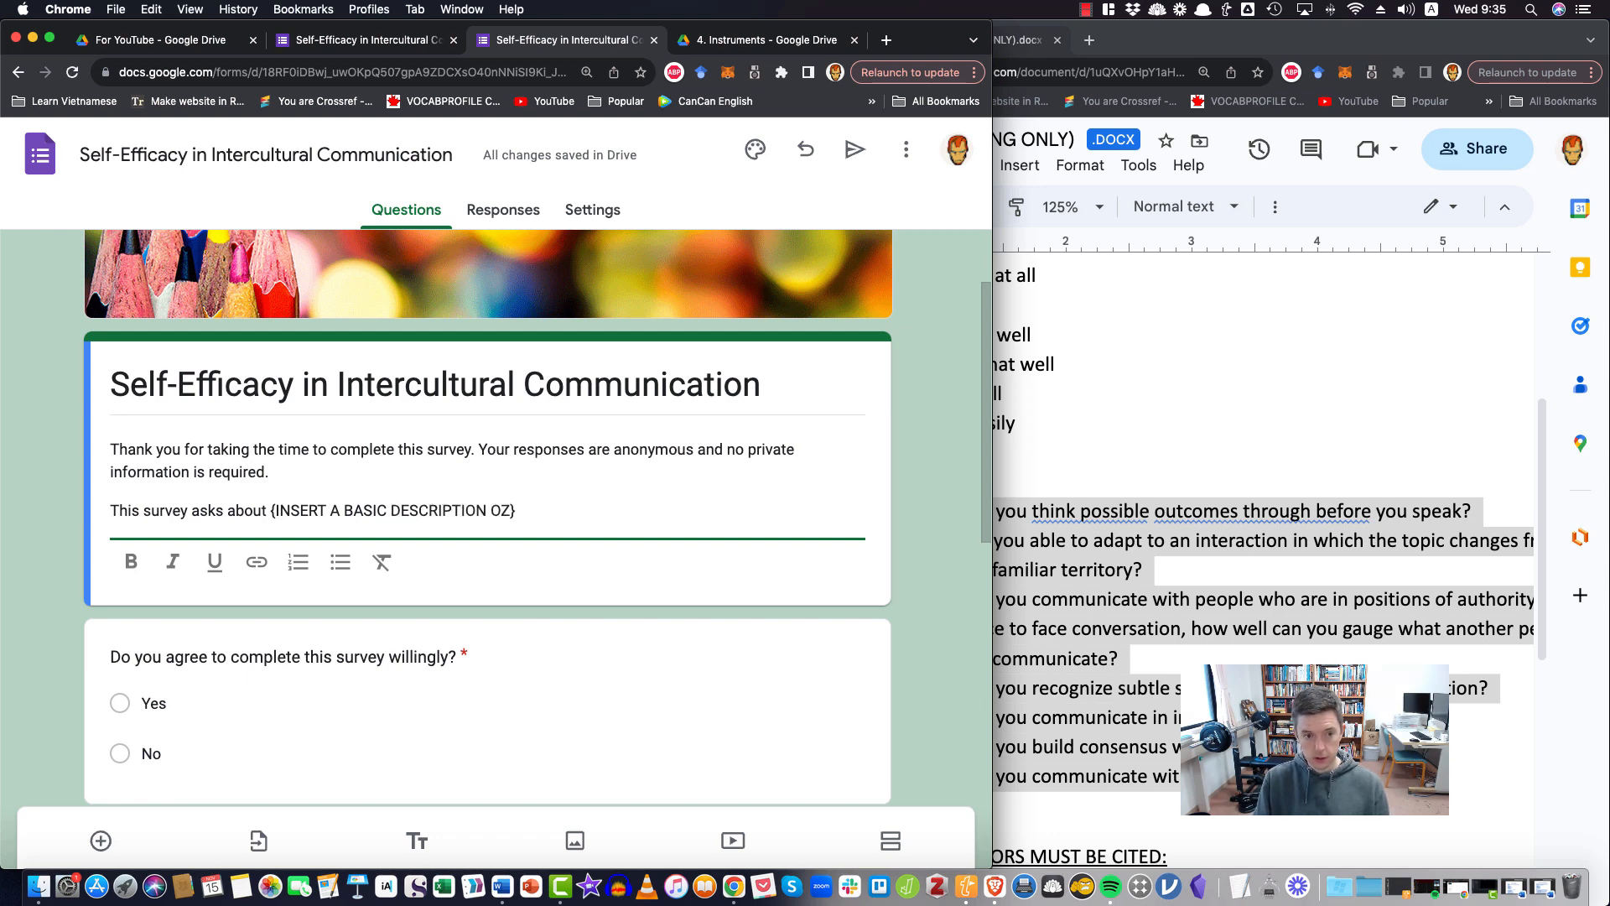
{"action": "type", "text": "F ZYOUR"}
{"action": "key", "text": "BackSpace"}
{"action": "key", "text": "BackSpace"}
{"action": "key", "text": "BackSpace"}
{"action": "key", "text": "BackSpace"}
{"action": "key", "text": "BackSpace"}
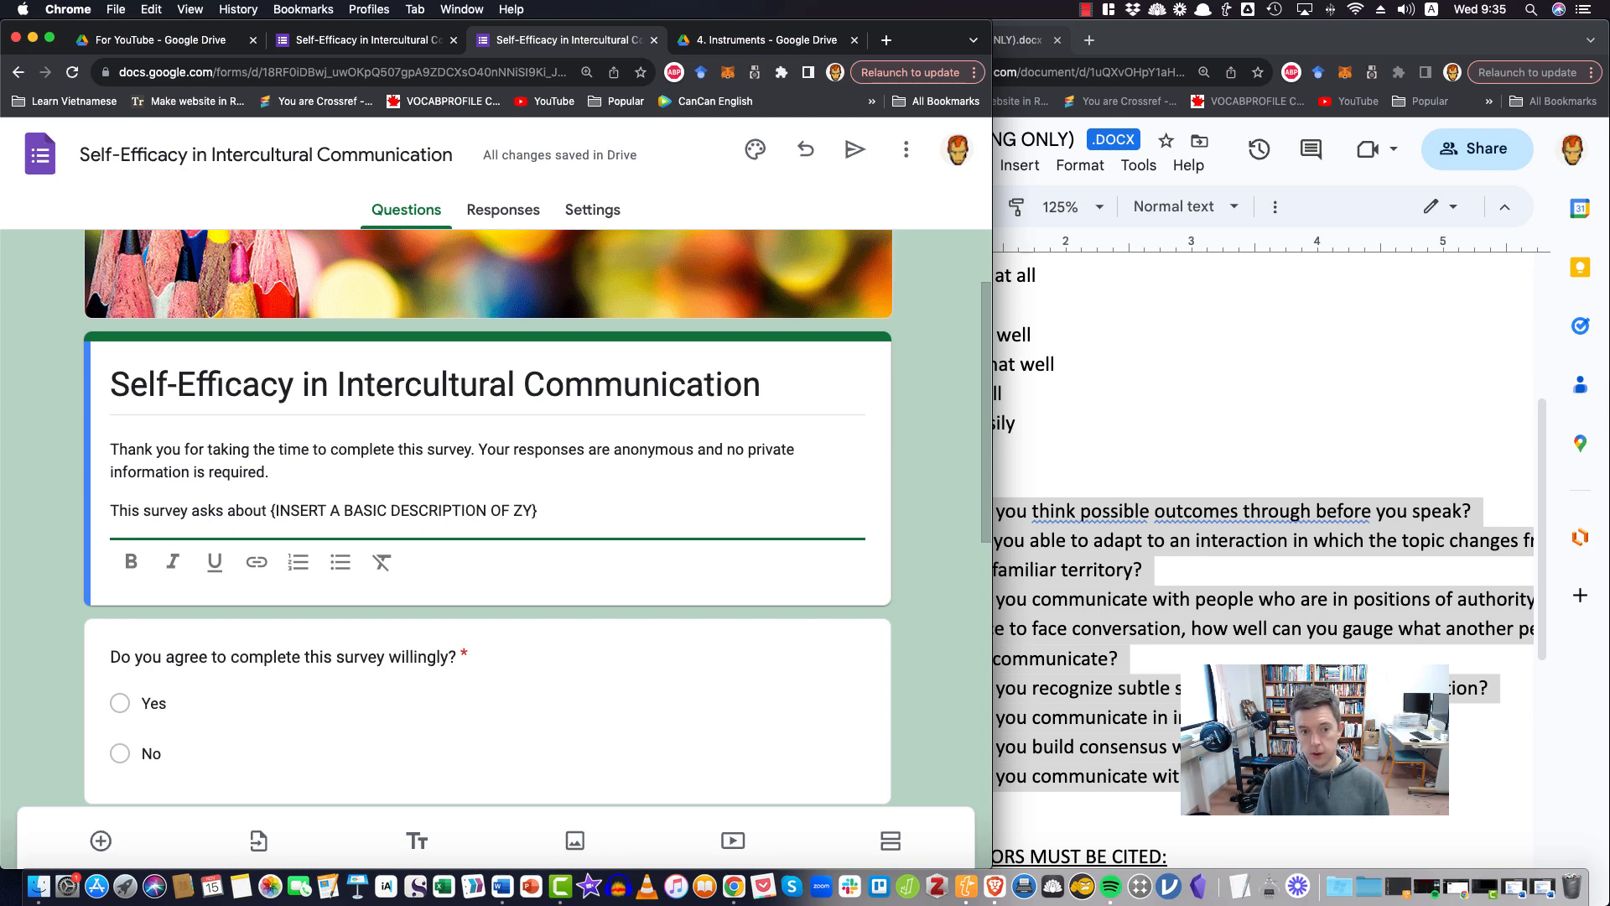
{"action": "type", "text": "YOUR RESEAR"}
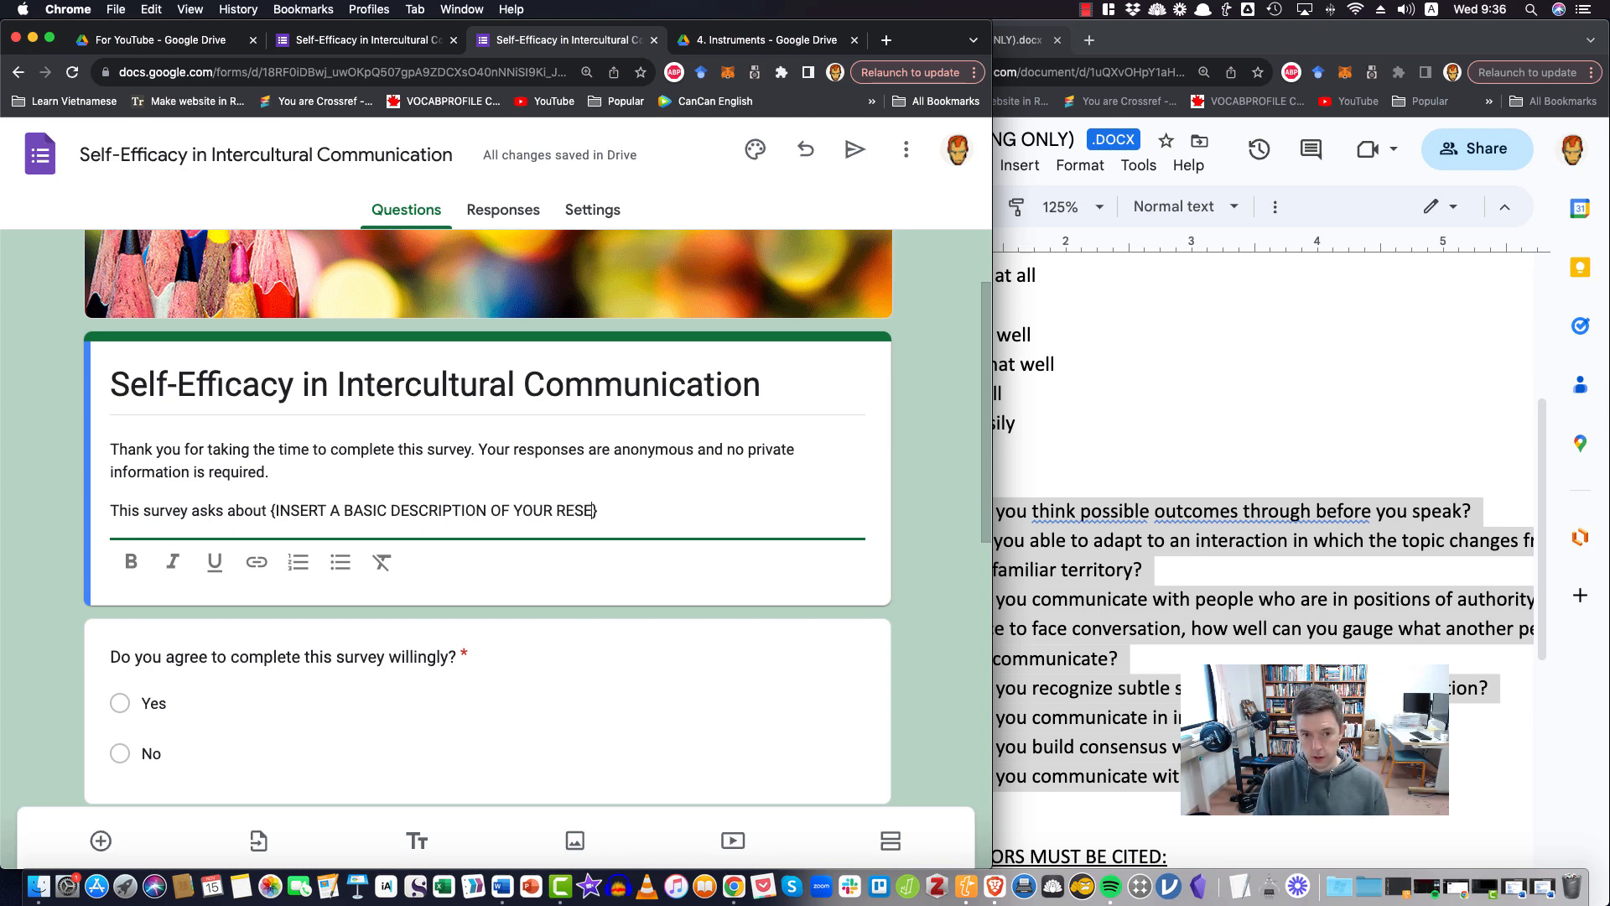
{"action": "type", "text": "CH}"}
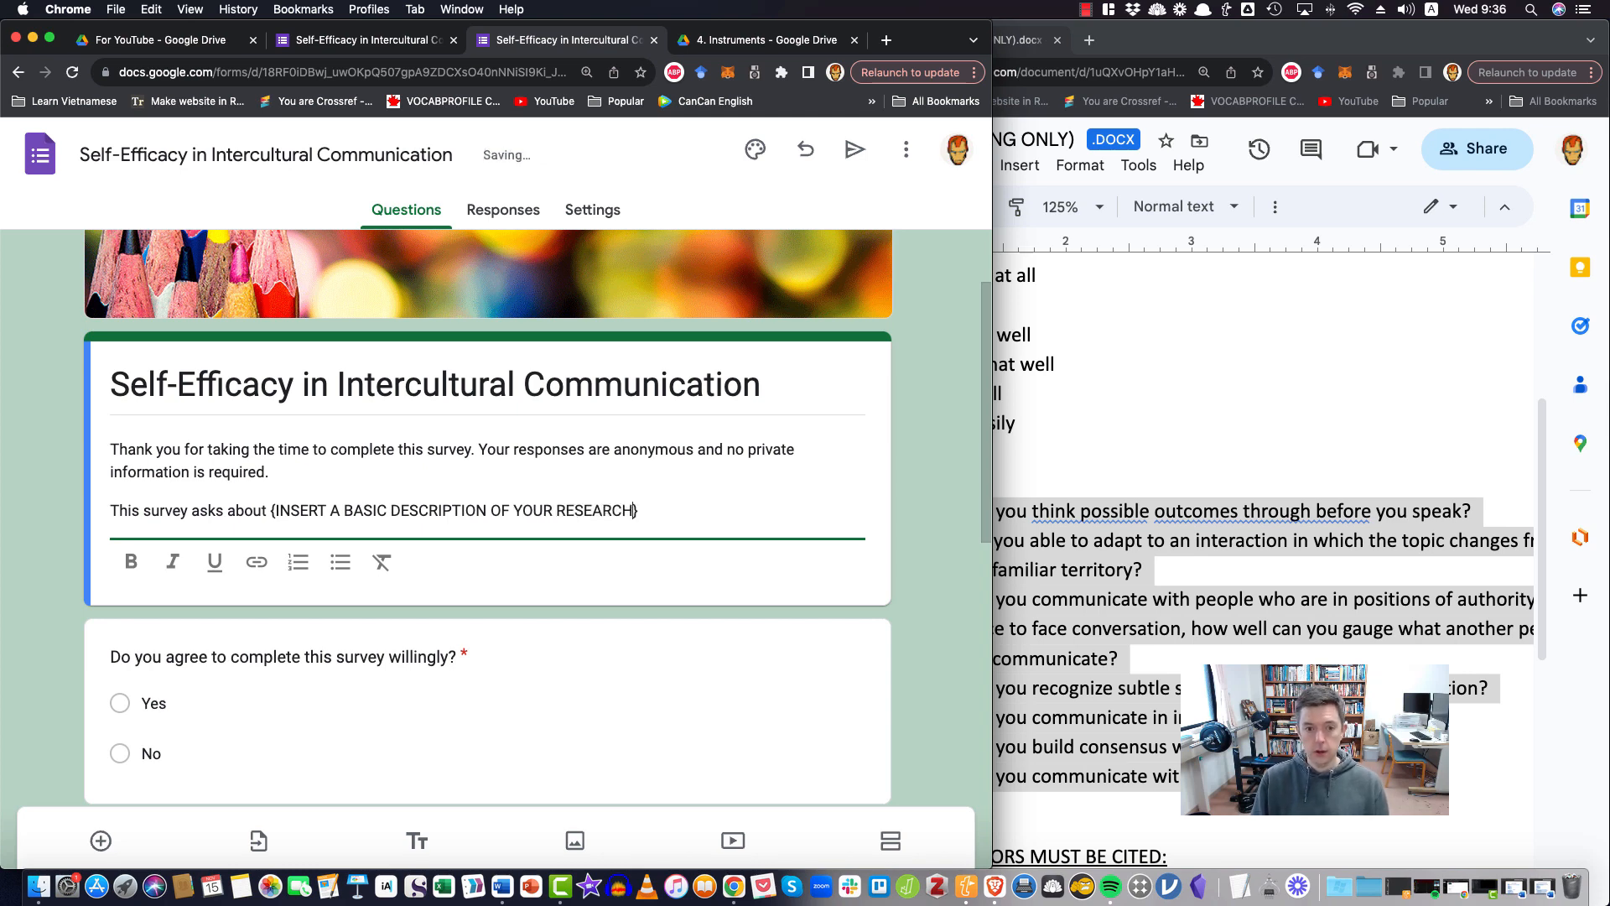
{"action": "type", "text": ". "}
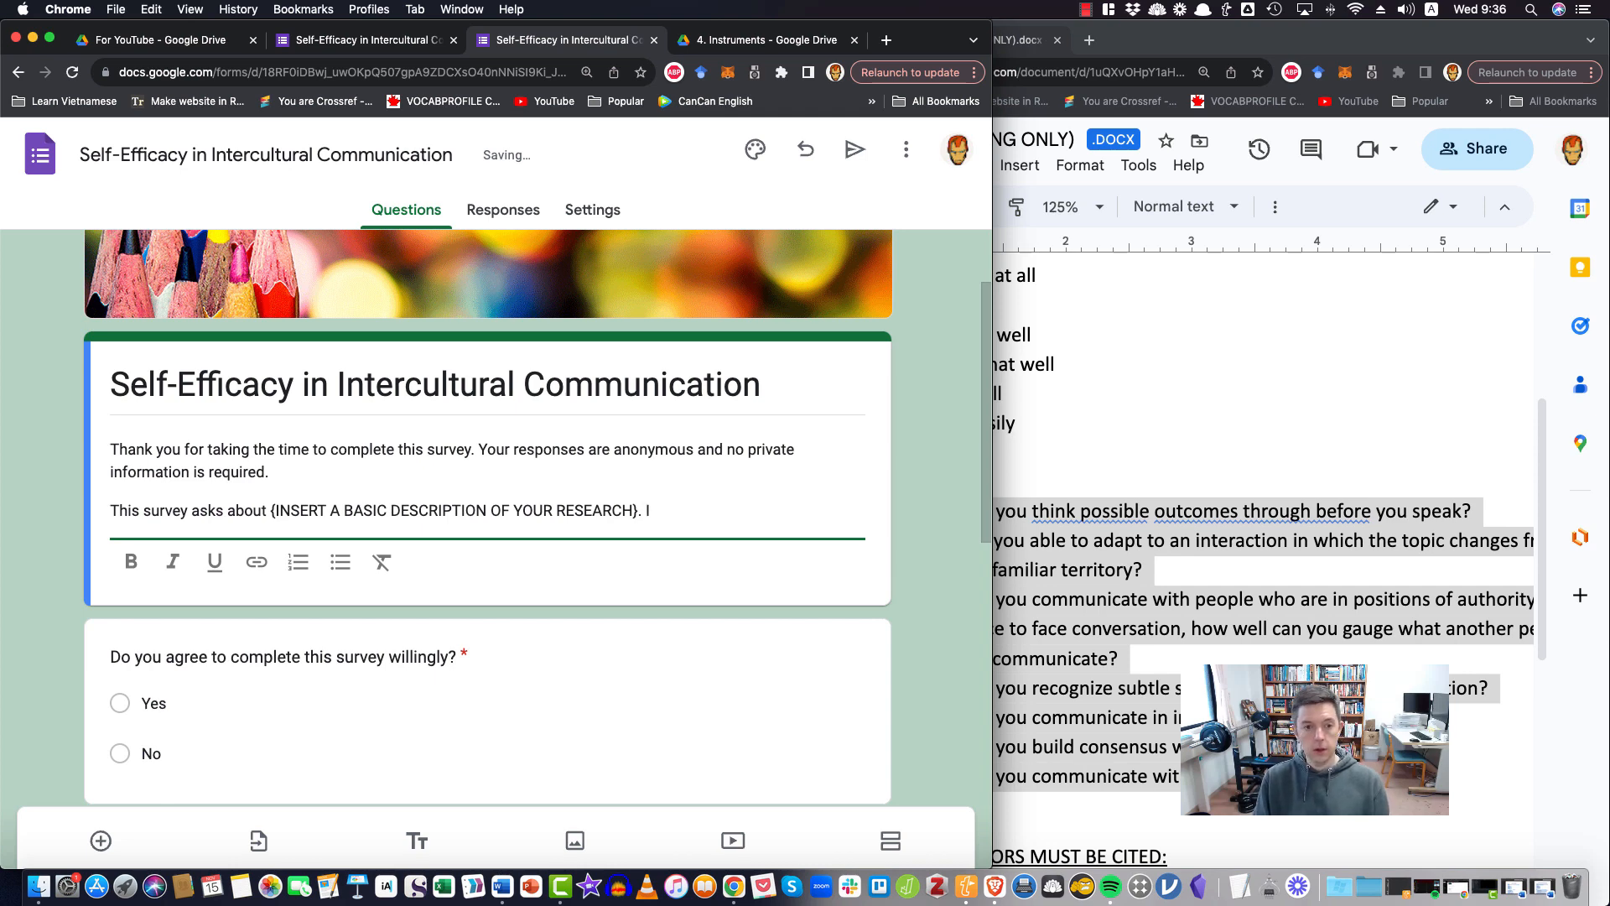
{"action": "type", "text": "The surve"}
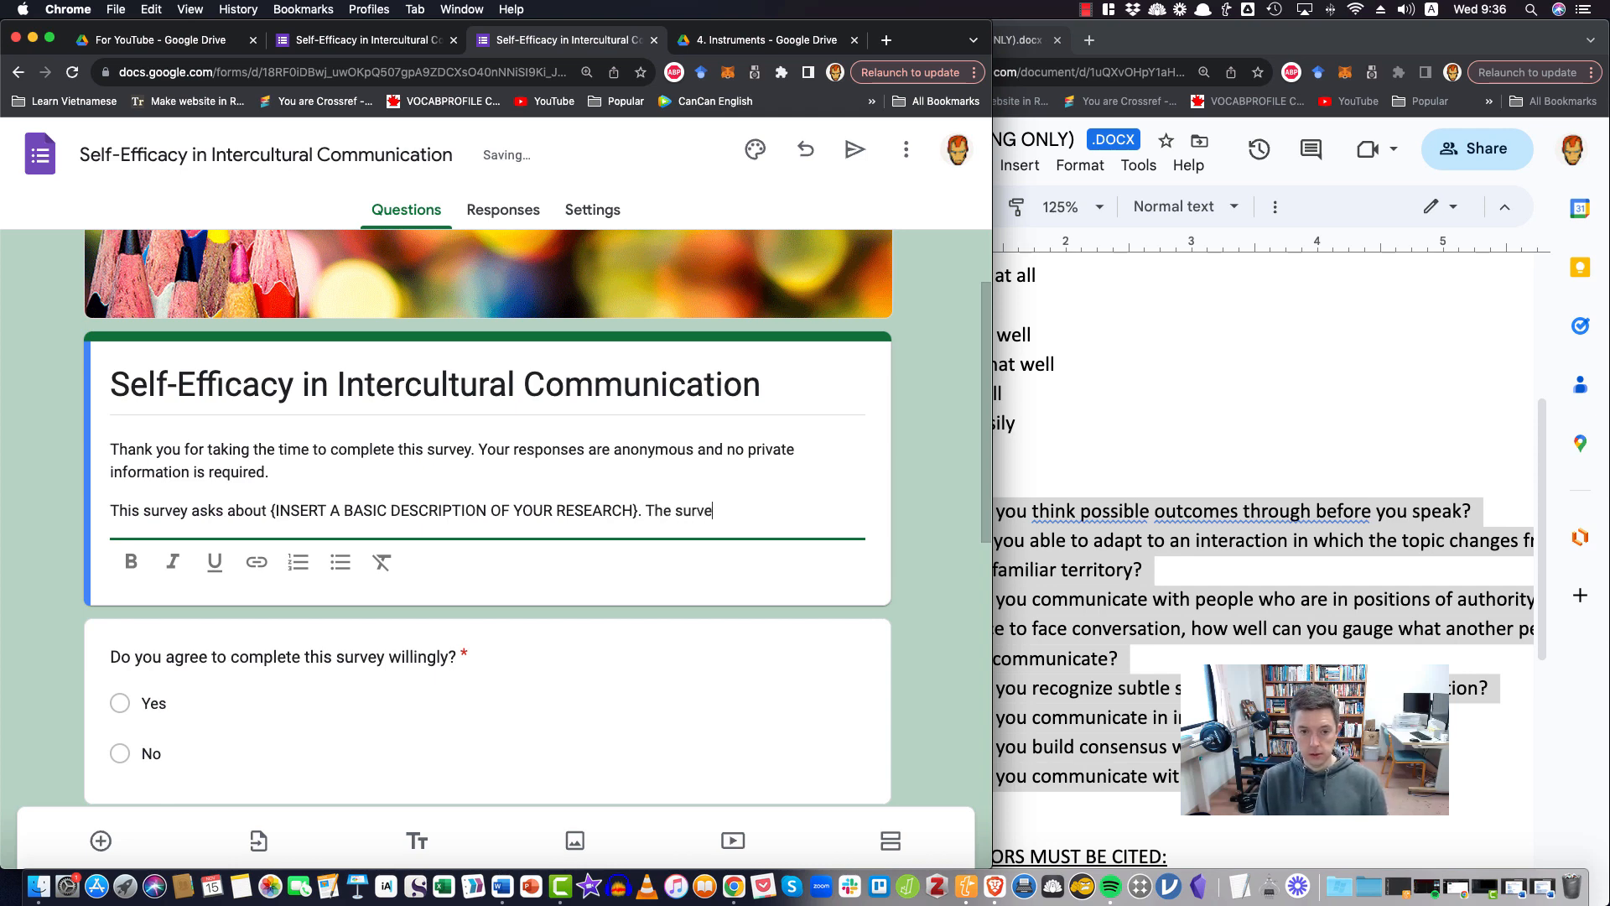
{"action": "type", "text": "y is volunta"}
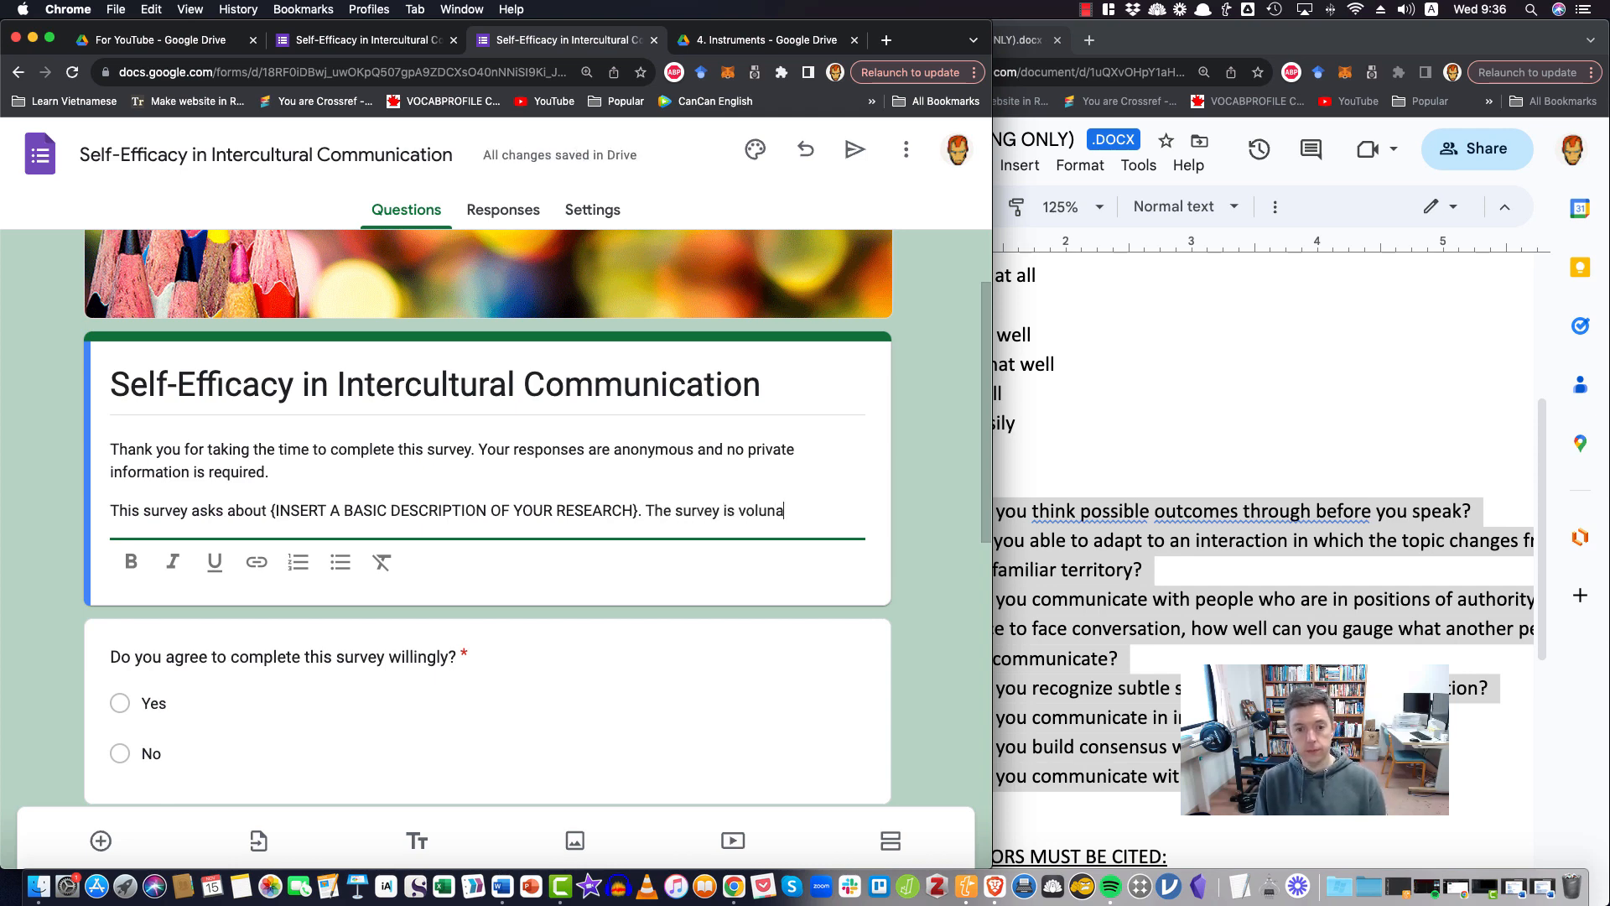
Continue the description with "The survey is voluntary. If you do not wish to answer questions about this topic please do not respond to this survey."
{"action": "key", "text": "BackSpace"}
{"action": "type", "text": "tary. If you do "}
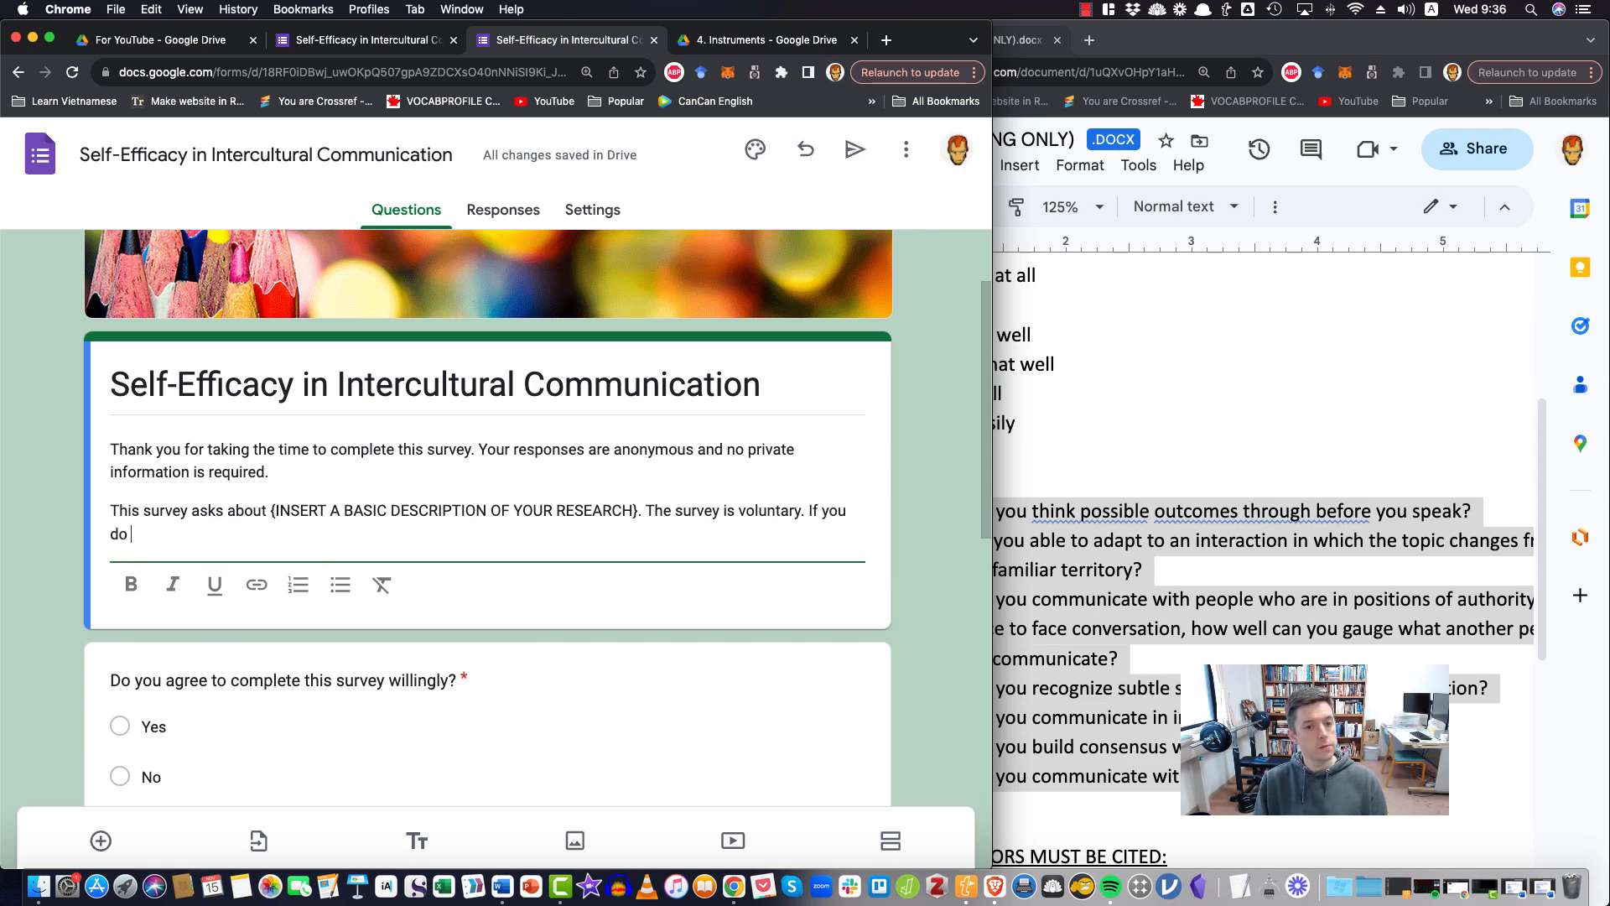
{"action": "type", "text": "not wish to answer q"}
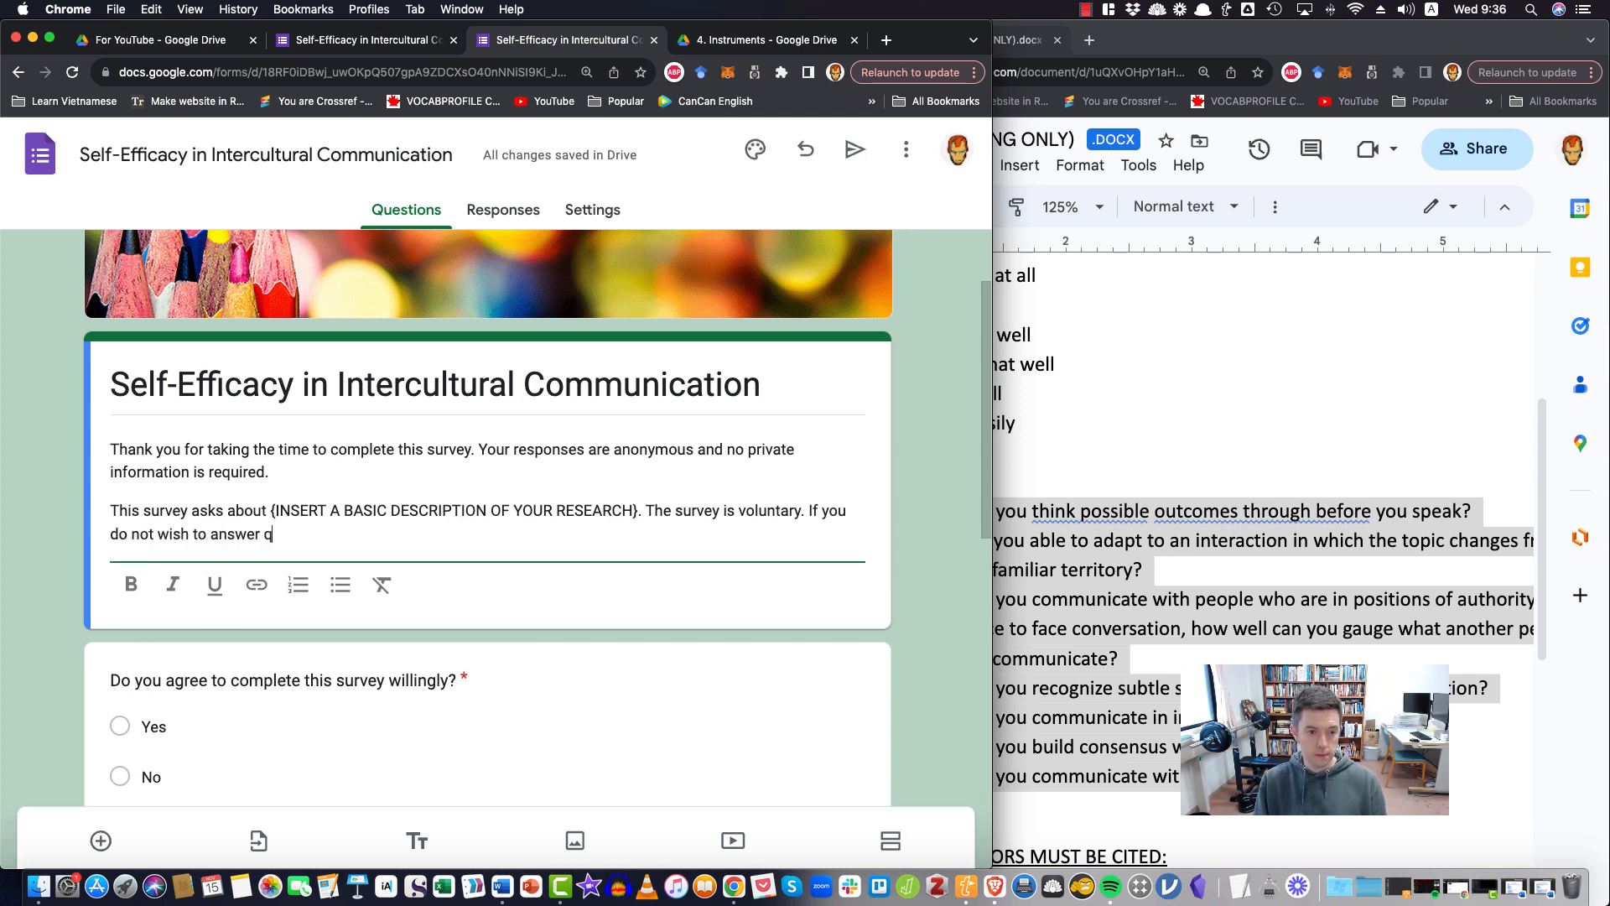
{"action": "type", "text": "uestions about this to"}
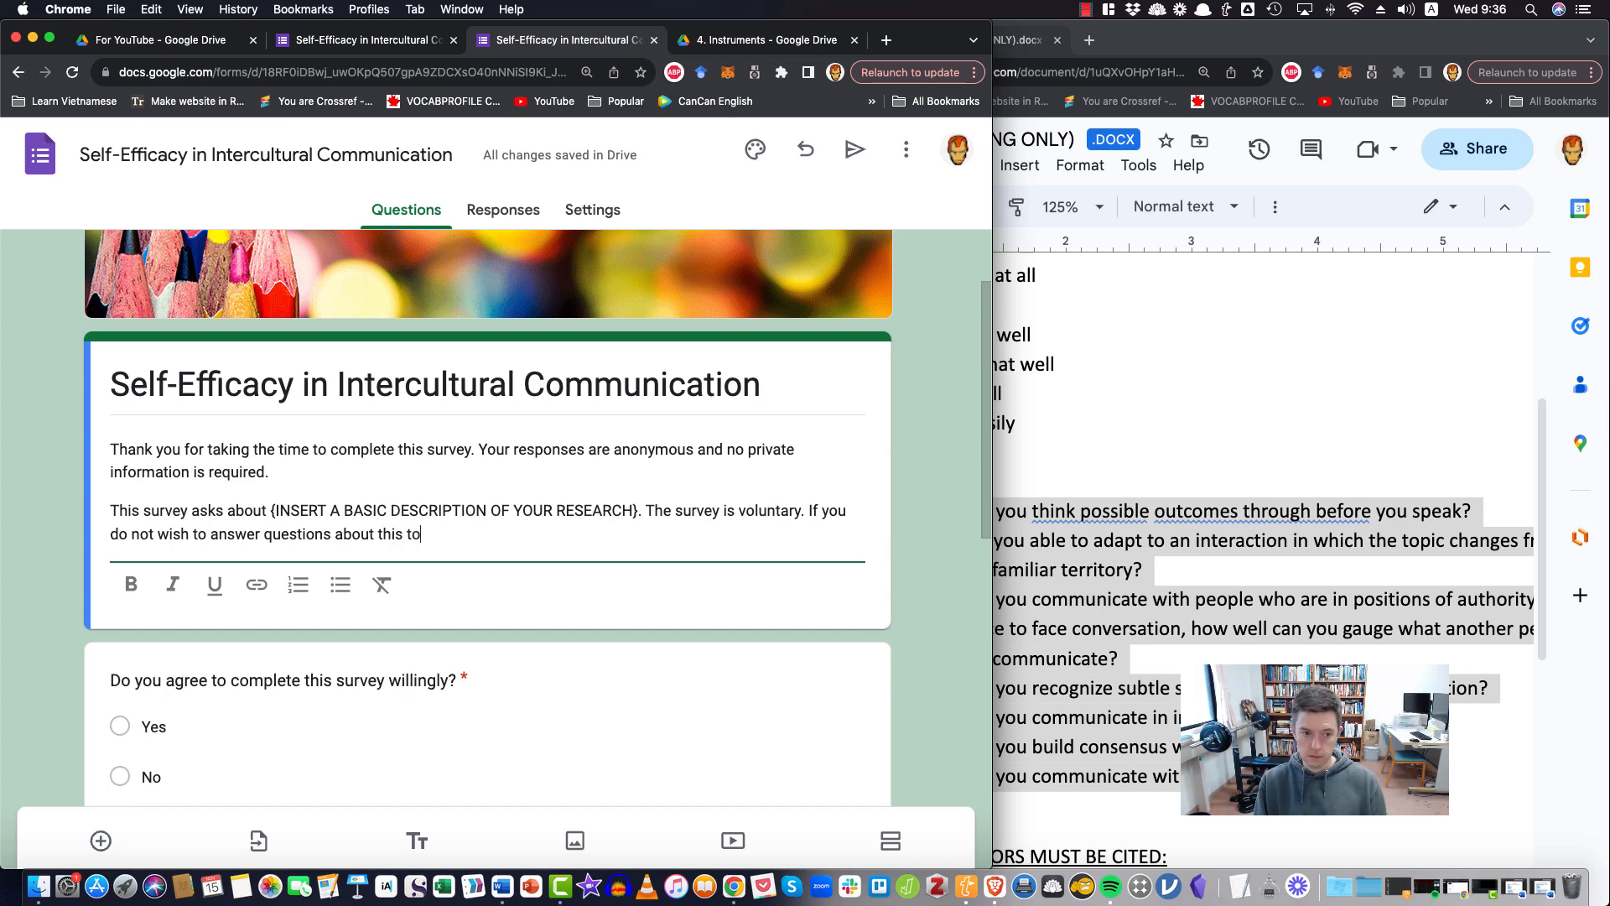
{"action": "type", "text": "pic please do"}
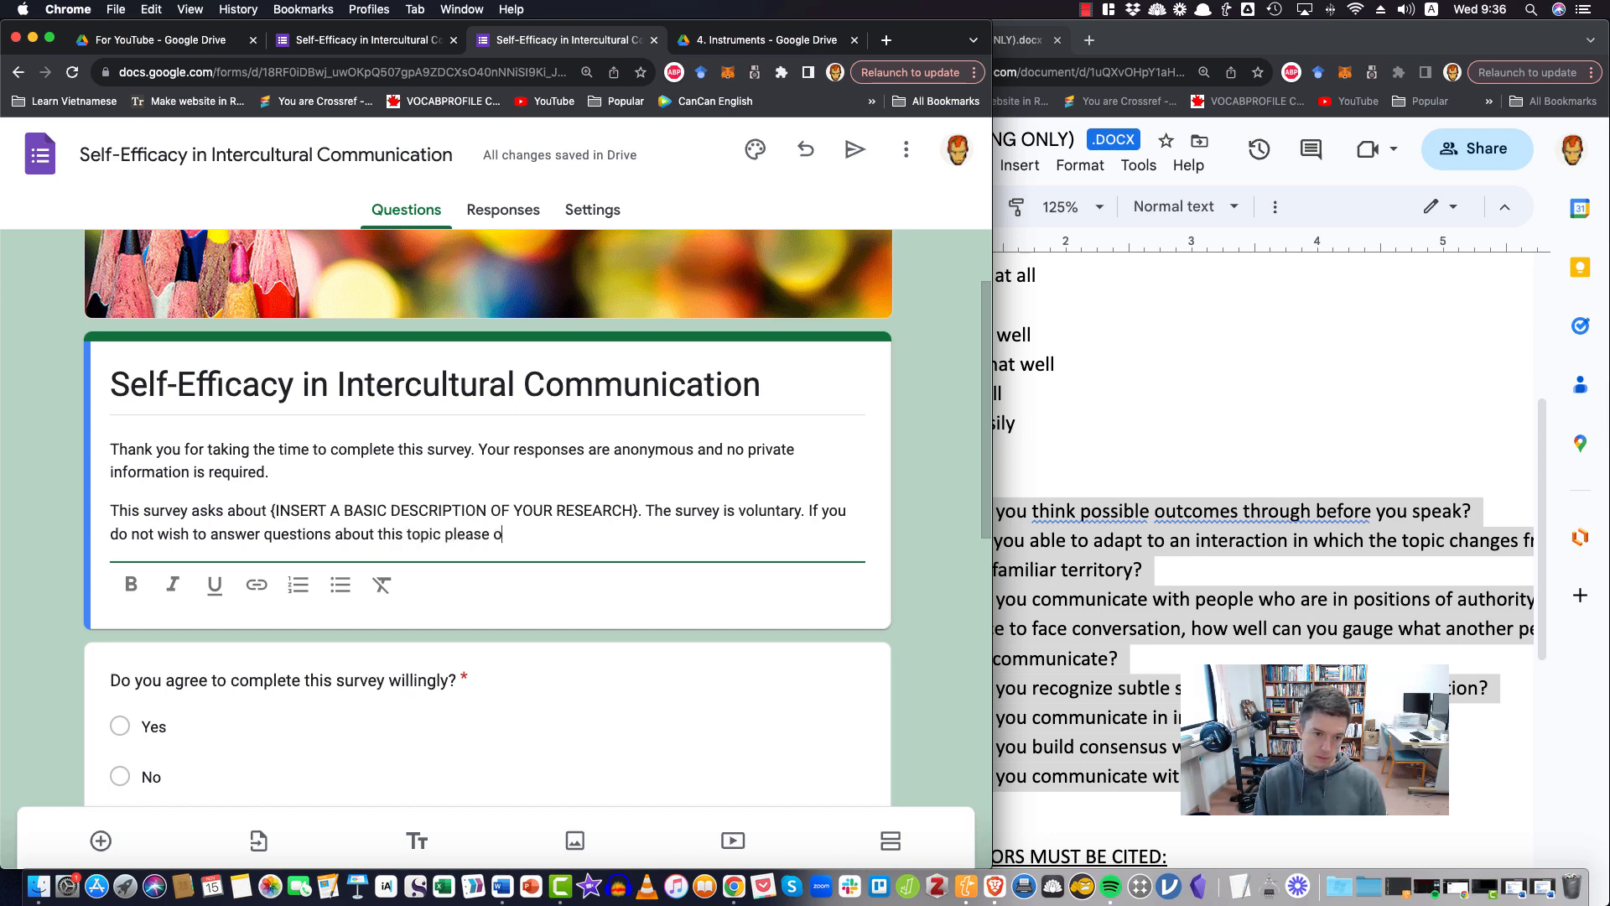
{"action": "key", "text": "BackSpace"}
{"action": "type", "text": "do not re"}
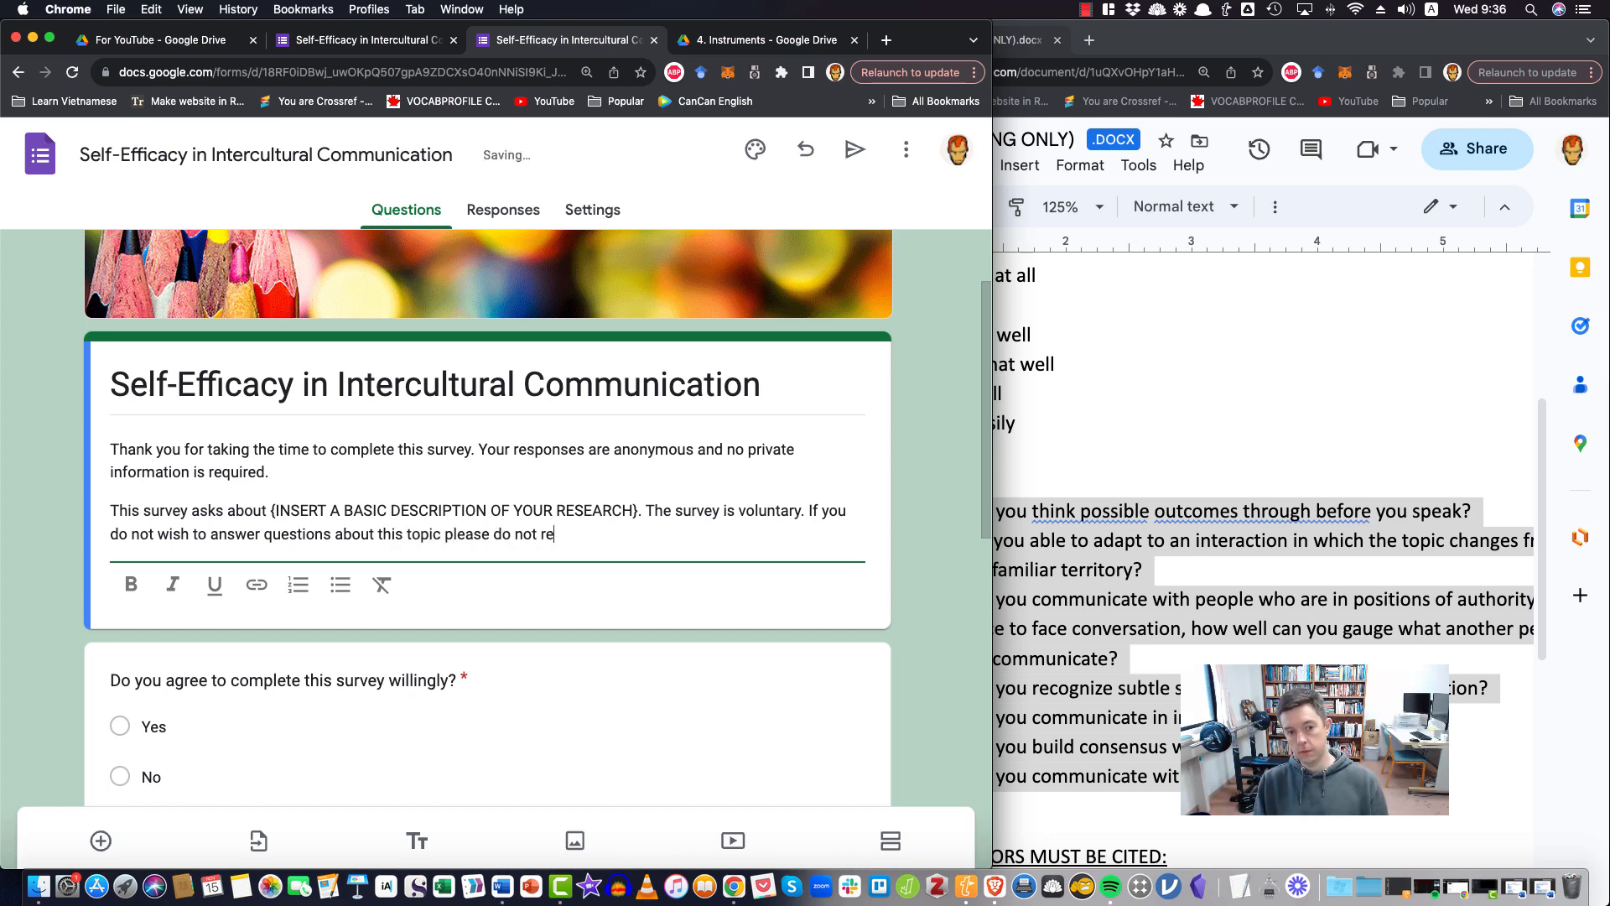
{"action": "type", "text": "spons to this survey."}
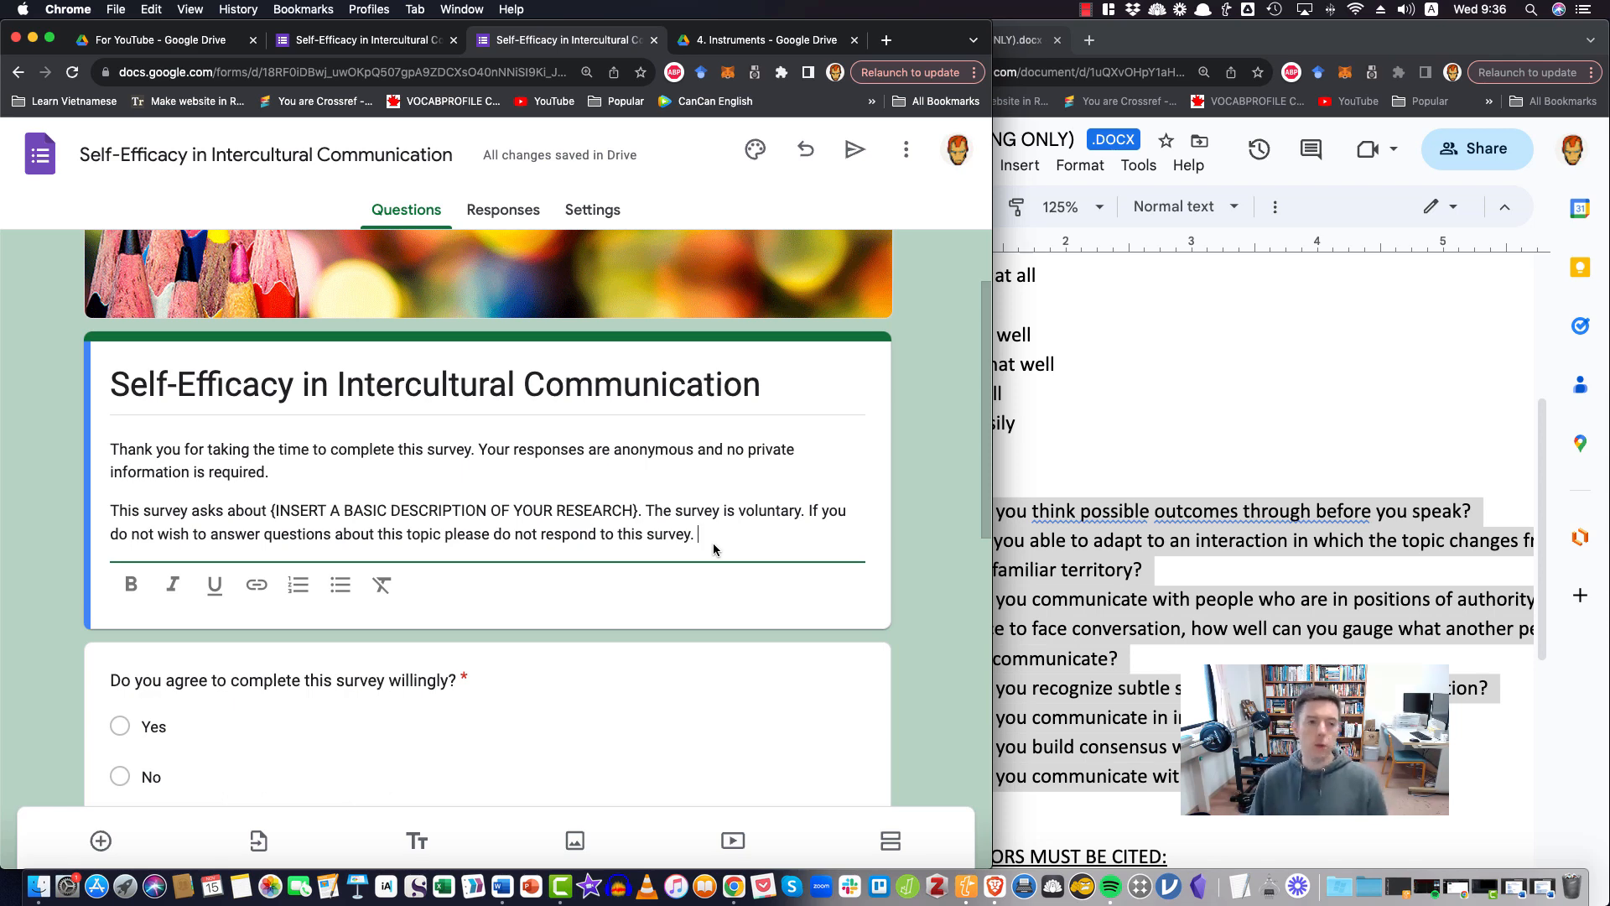
{"action": "scroll", "coordinate": [671, 478], "scroll_direction": "down", "scroll_amount": 3}
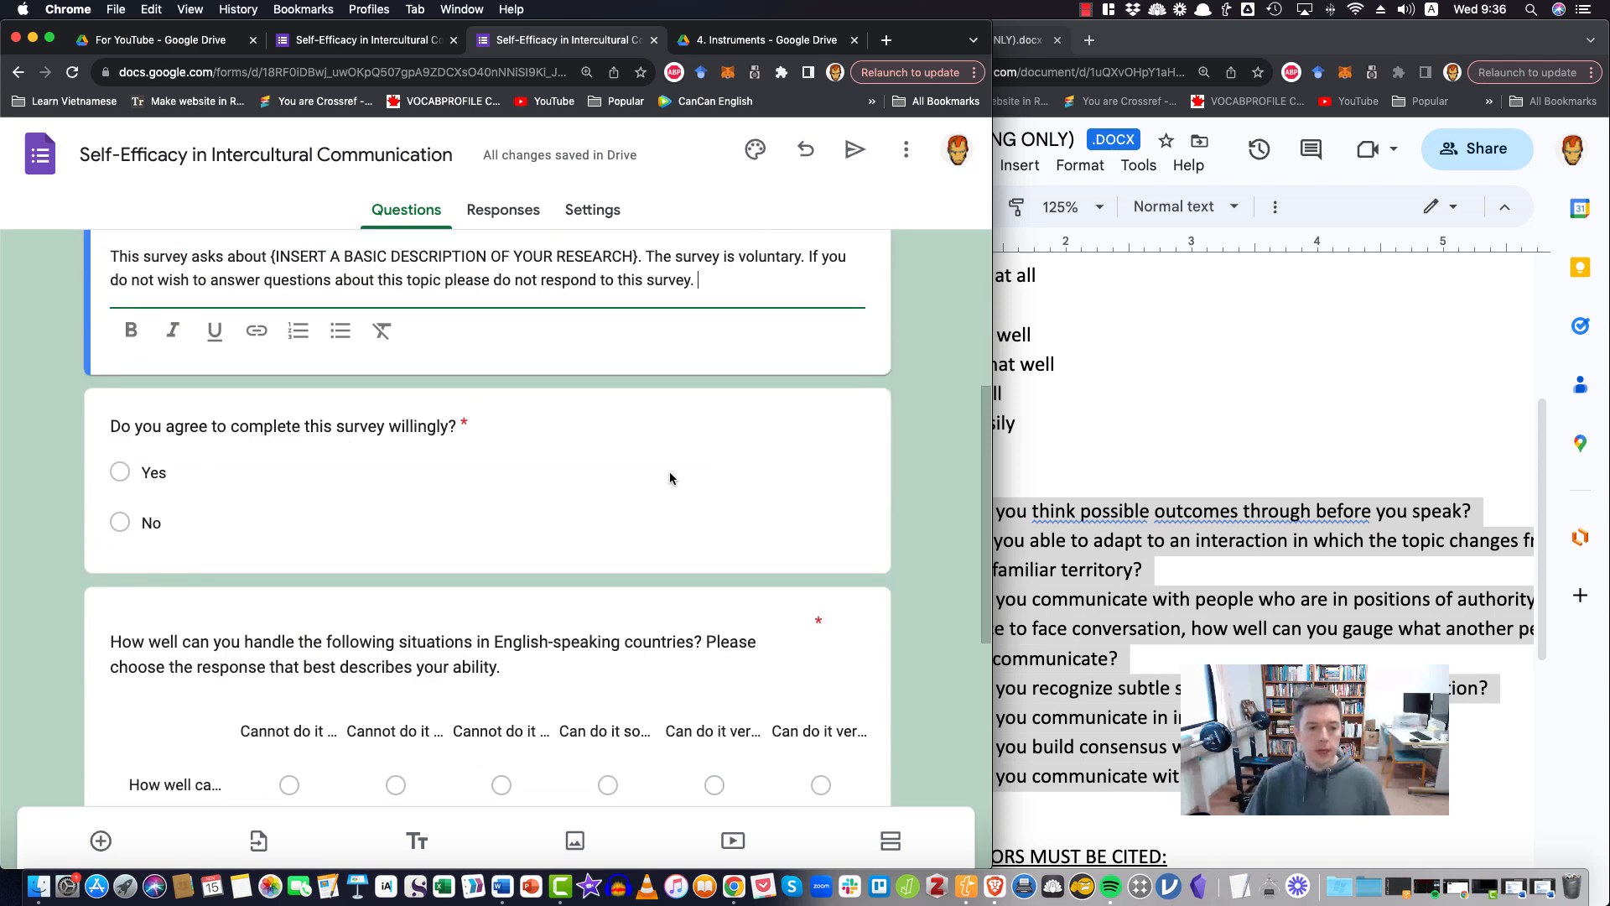
{"action": "scroll", "coordinate": [721, 499], "scroll_direction": "up", "scroll_amount": 5}
{"action": "scroll", "coordinate": [402, 470], "scroll_direction": "down", "scroll_amount": 3}
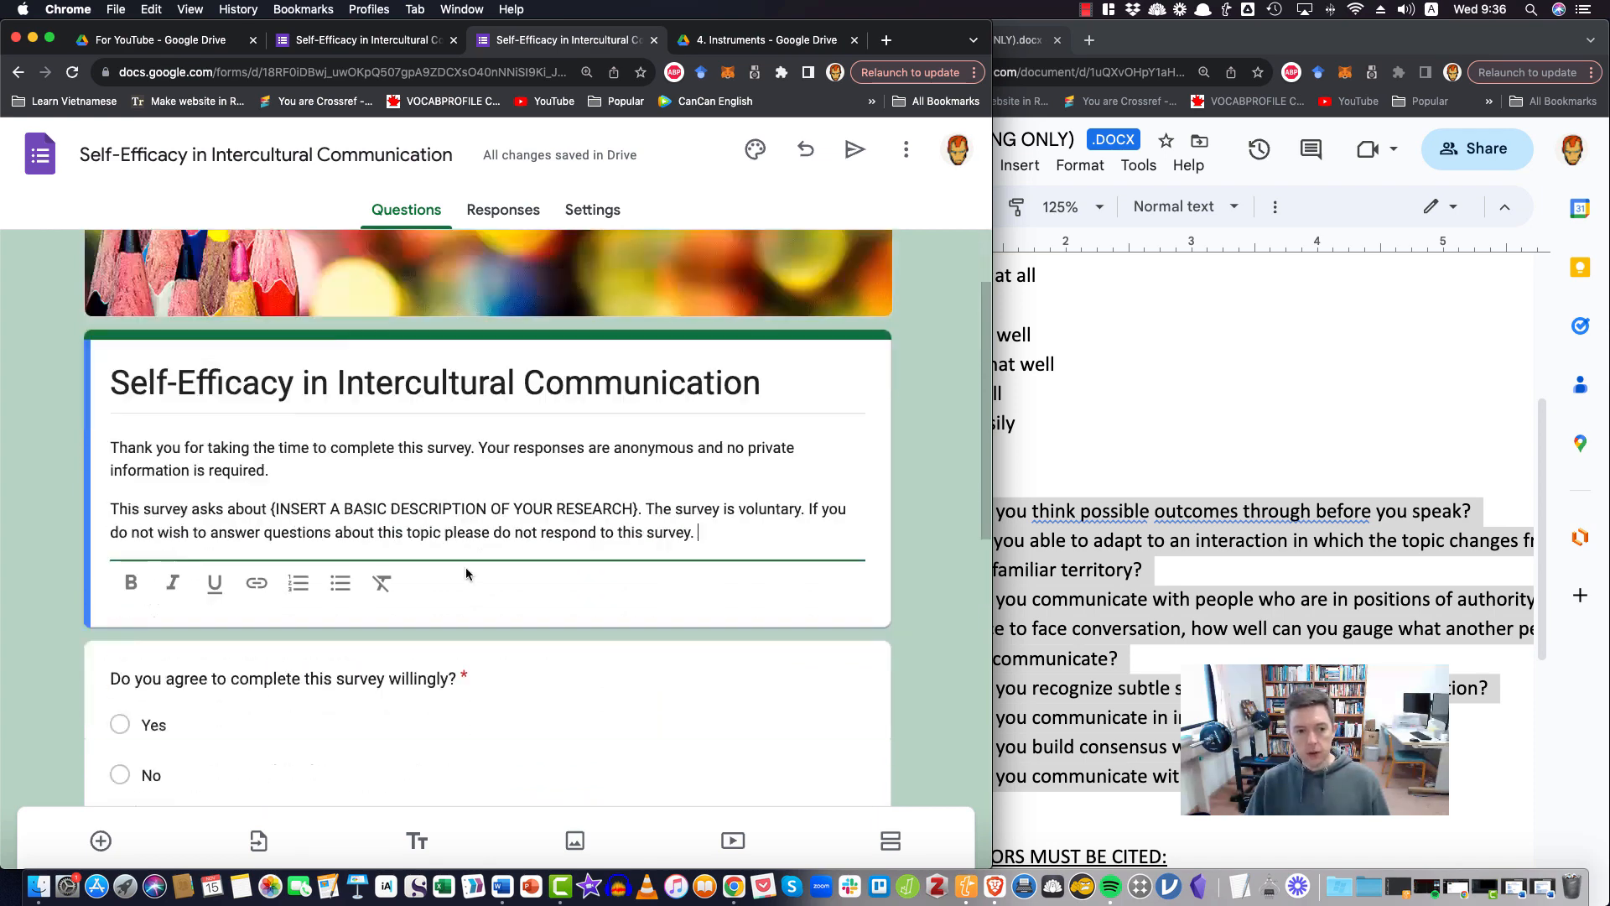
{"action": "scroll", "coordinate": [390, 651], "scroll_direction": "down", "scroll_amount": 1}
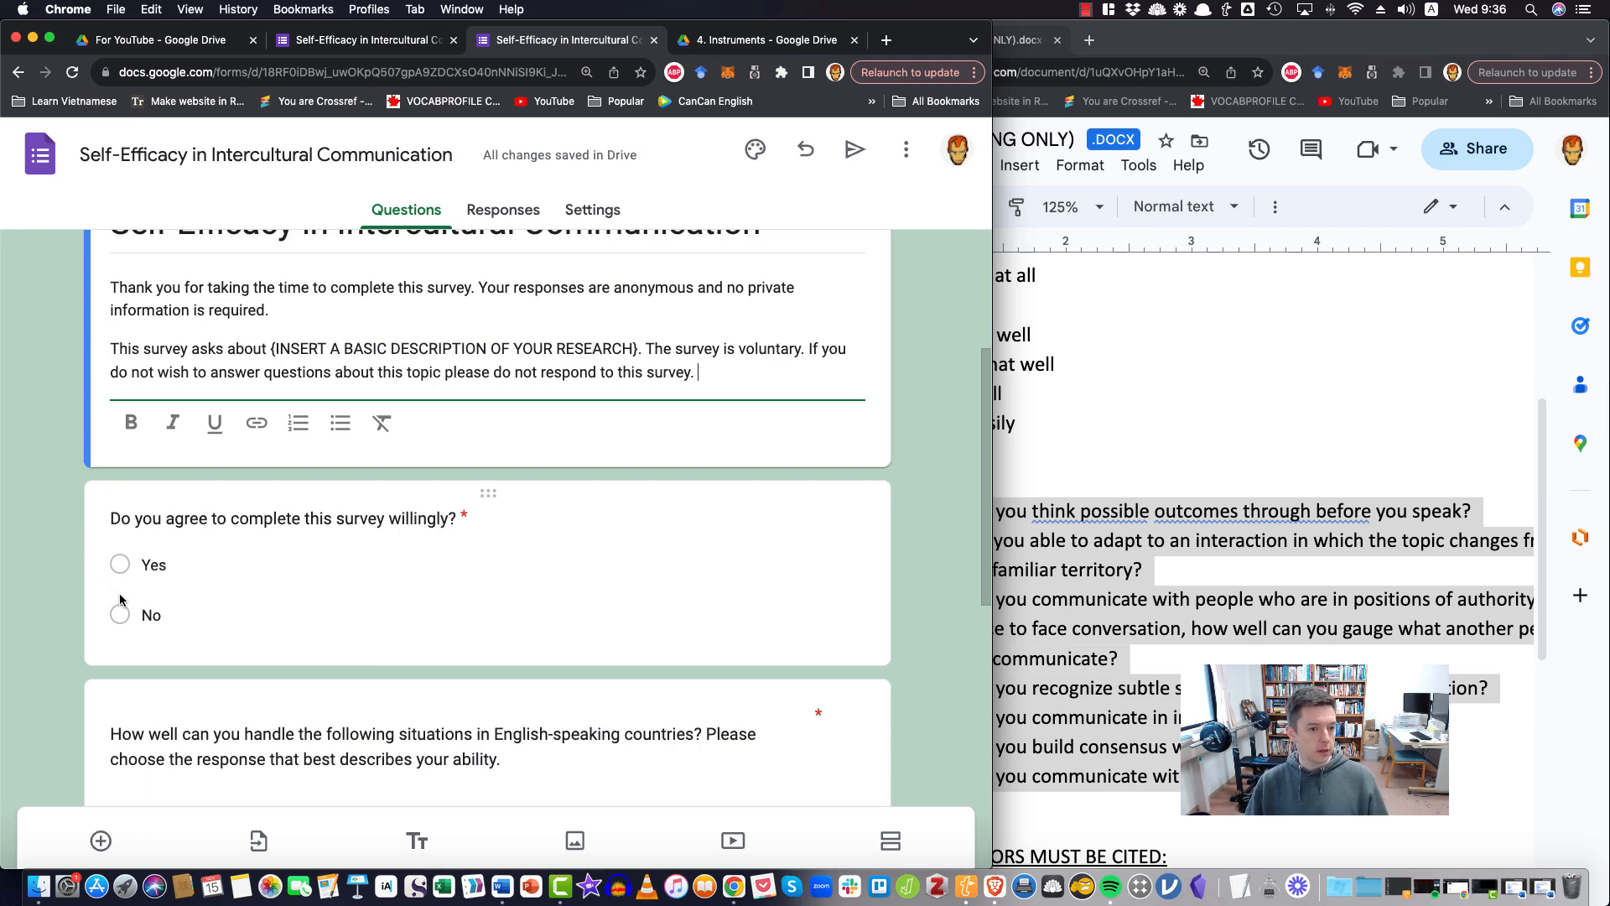
Try to add a new section after the grid question at the end of the form
{"action": "scroll", "coordinate": [147, 655], "scroll_direction": "down", "scroll_amount": 5}
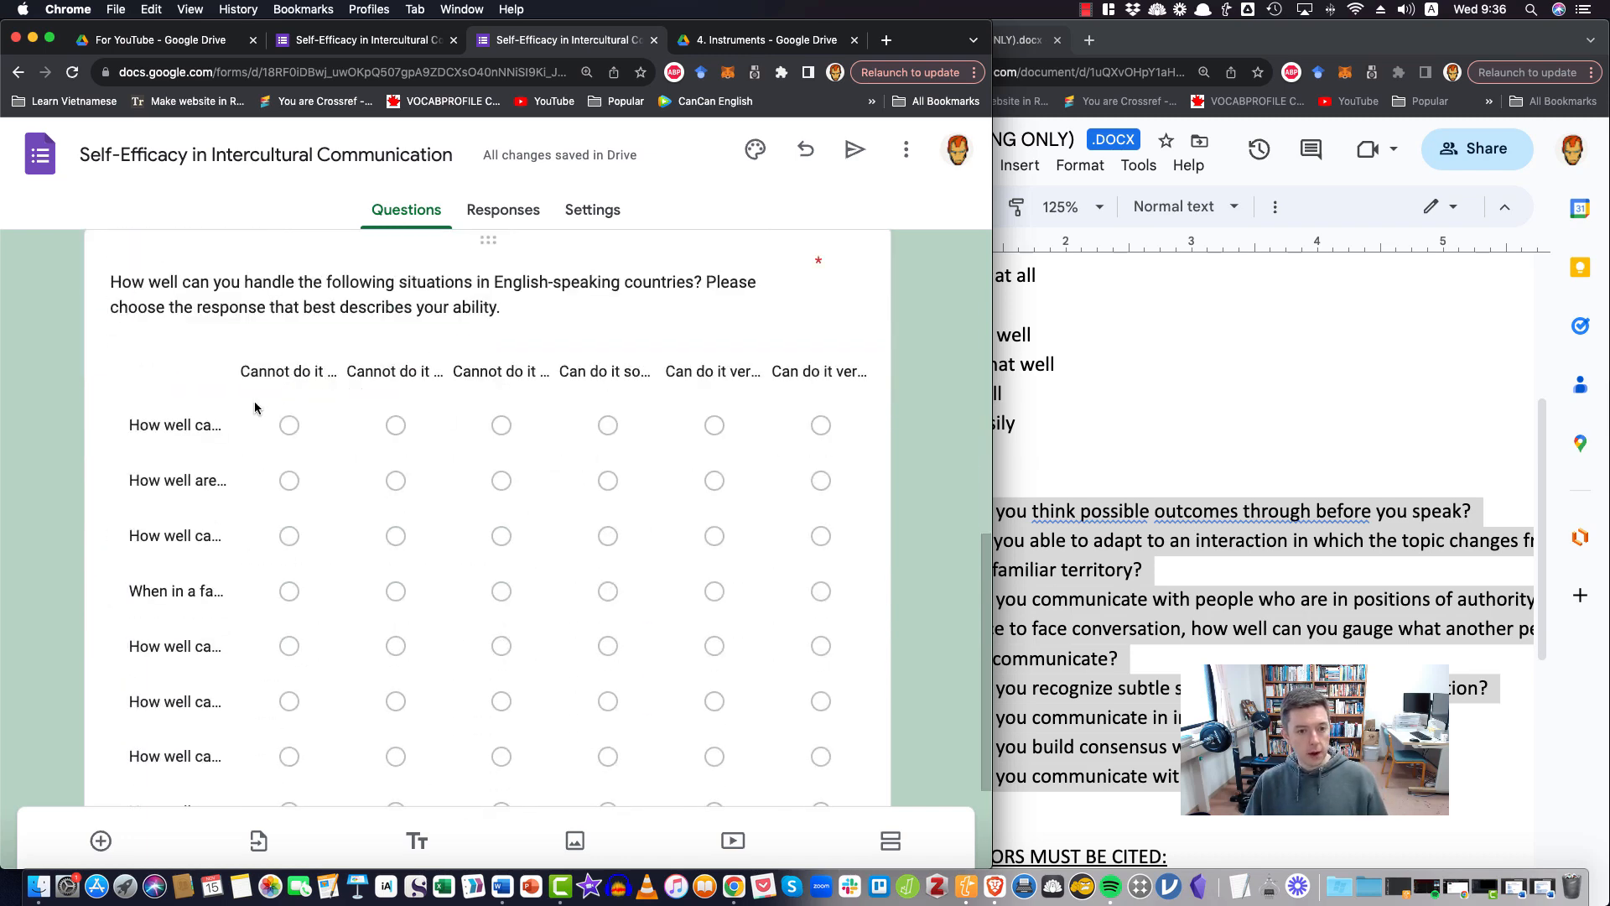
{"action": "scroll", "coordinate": [351, 637], "scroll_direction": "down", "scroll_amount": 3}
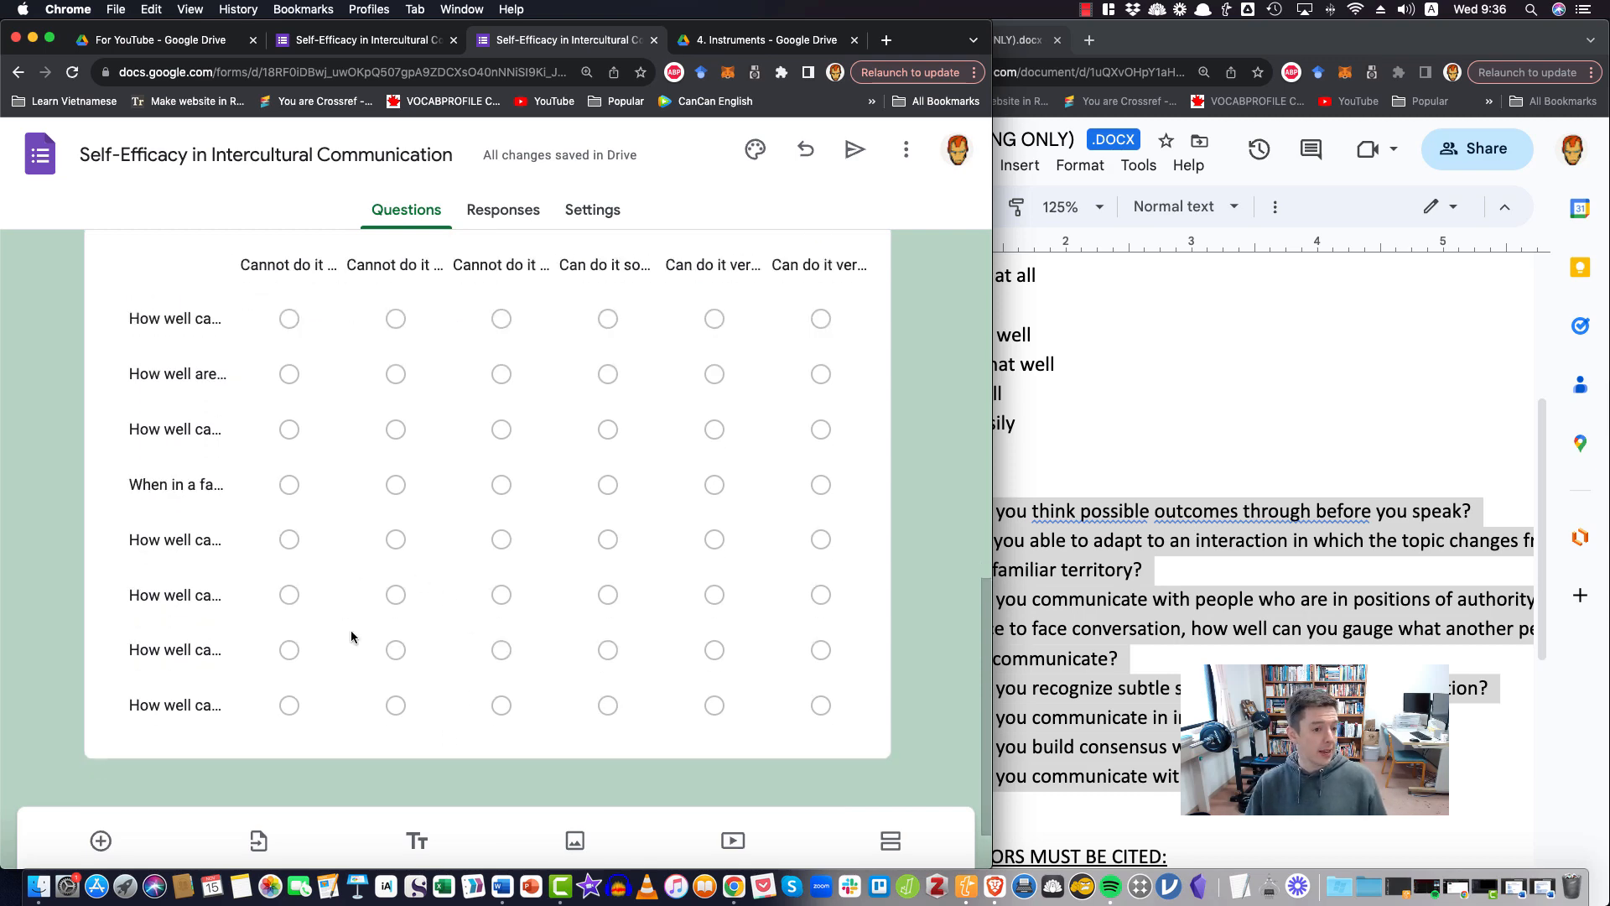
{"action": "left_click", "coordinate": [887, 841]}
{"action": "scroll", "coordinate": [744, 683], "scroll_direction": "down", "scroll_amount": 3}
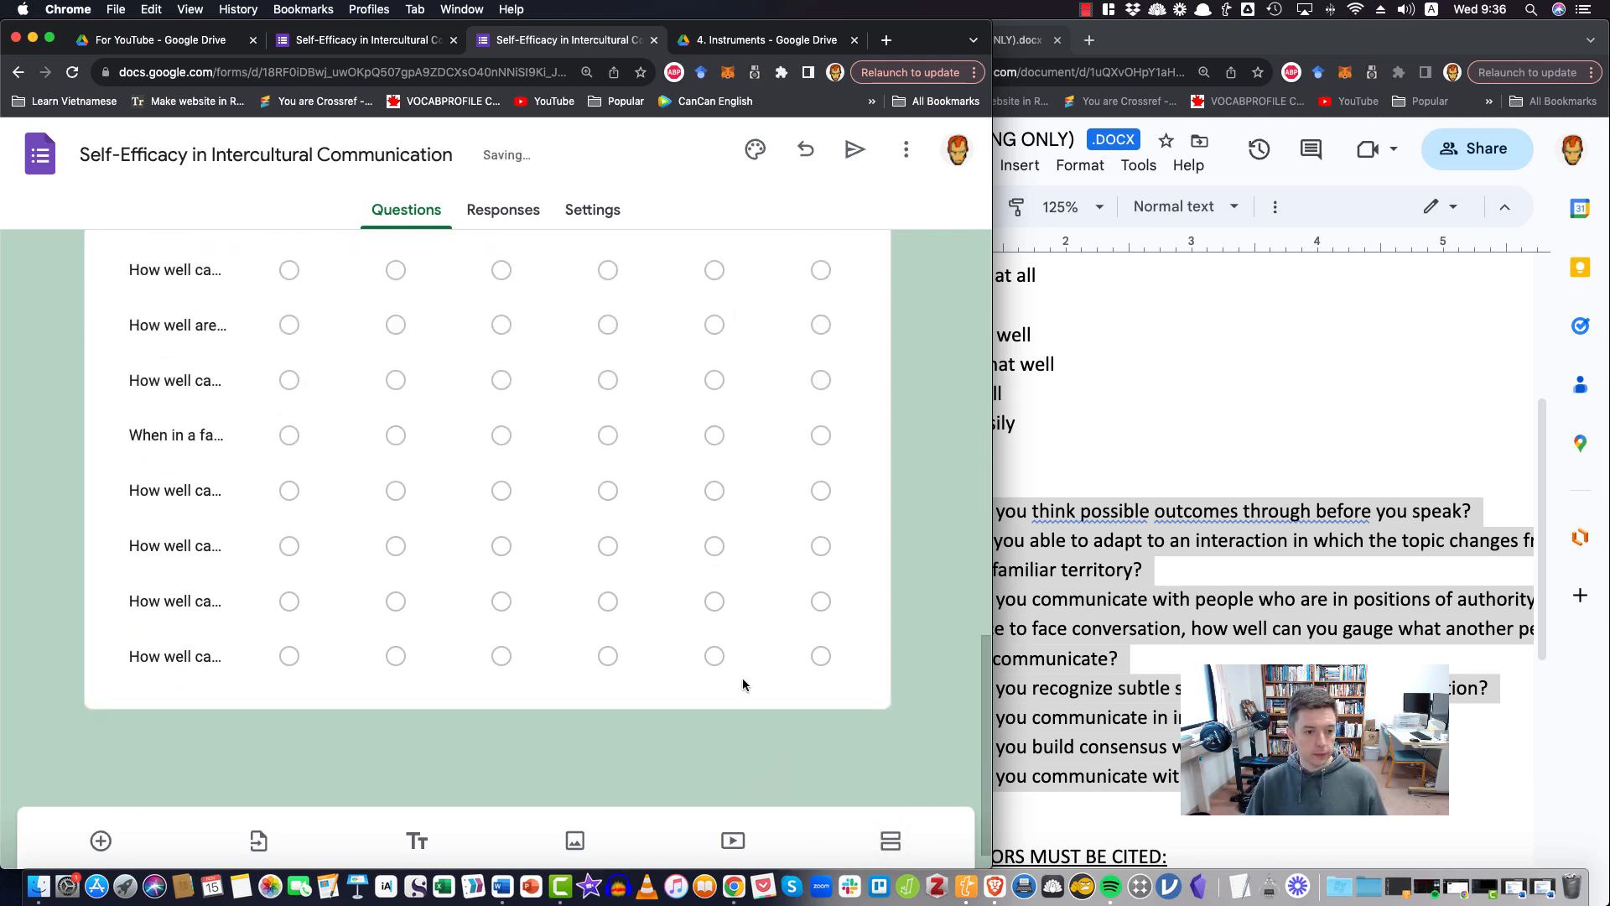
{"action": "scroll", "coordinate": [743, 682], "scroll_direction": "up", "scroll_amount": 5}
{"action": "scroll", "coordinate": [742, 676], "scroll_direction": "up", "scroll_amount": 7}
{"action": "scroll", "coordinate": [728, 679], "scroll_direction": "down", "scroll_amount": 4}
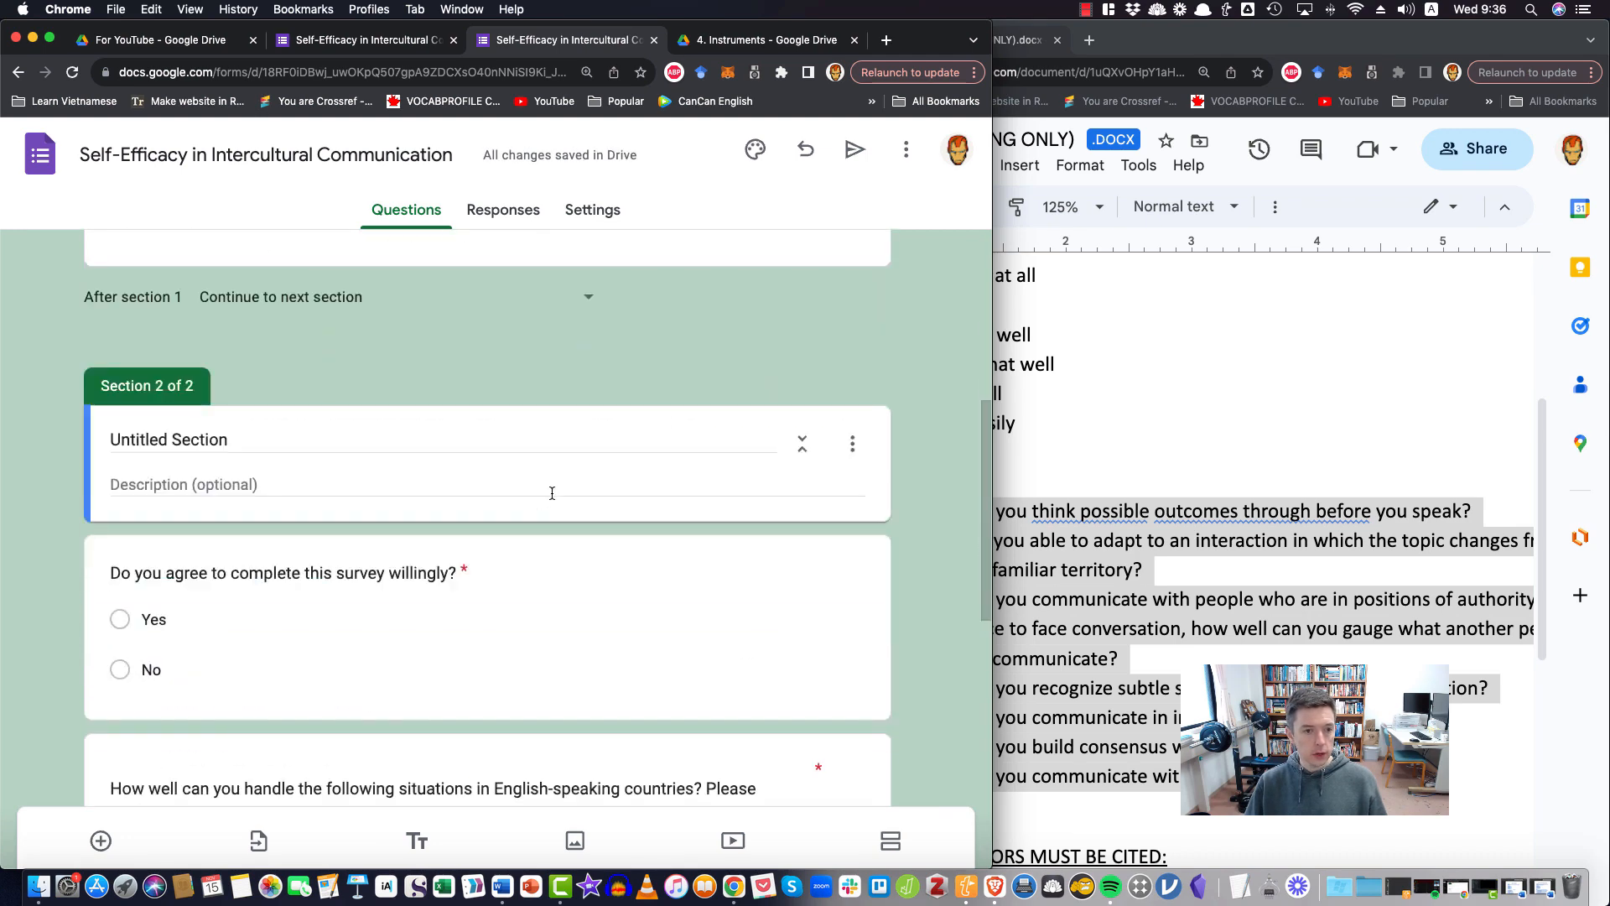
Delete the untitled section above the consent question and undo the deletion
{"action": "left_click", "coordinate": [852, 443]}
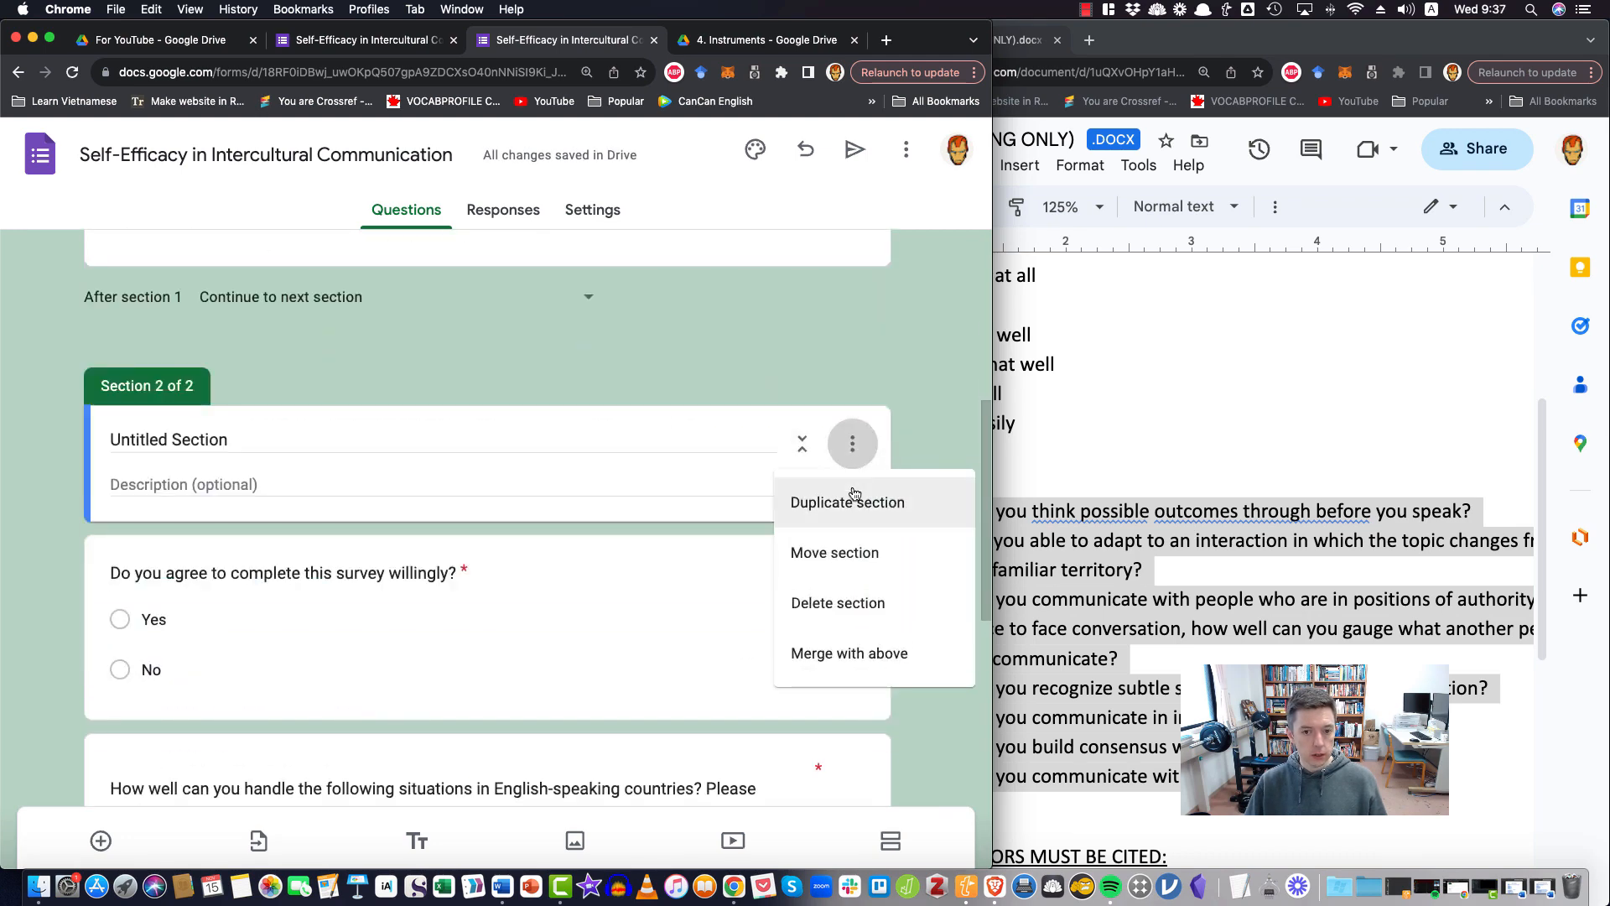
{"action": "left_click", "coordinate": [847, 604]}
{"action": "left_click", "coordinate": [651, 584]}
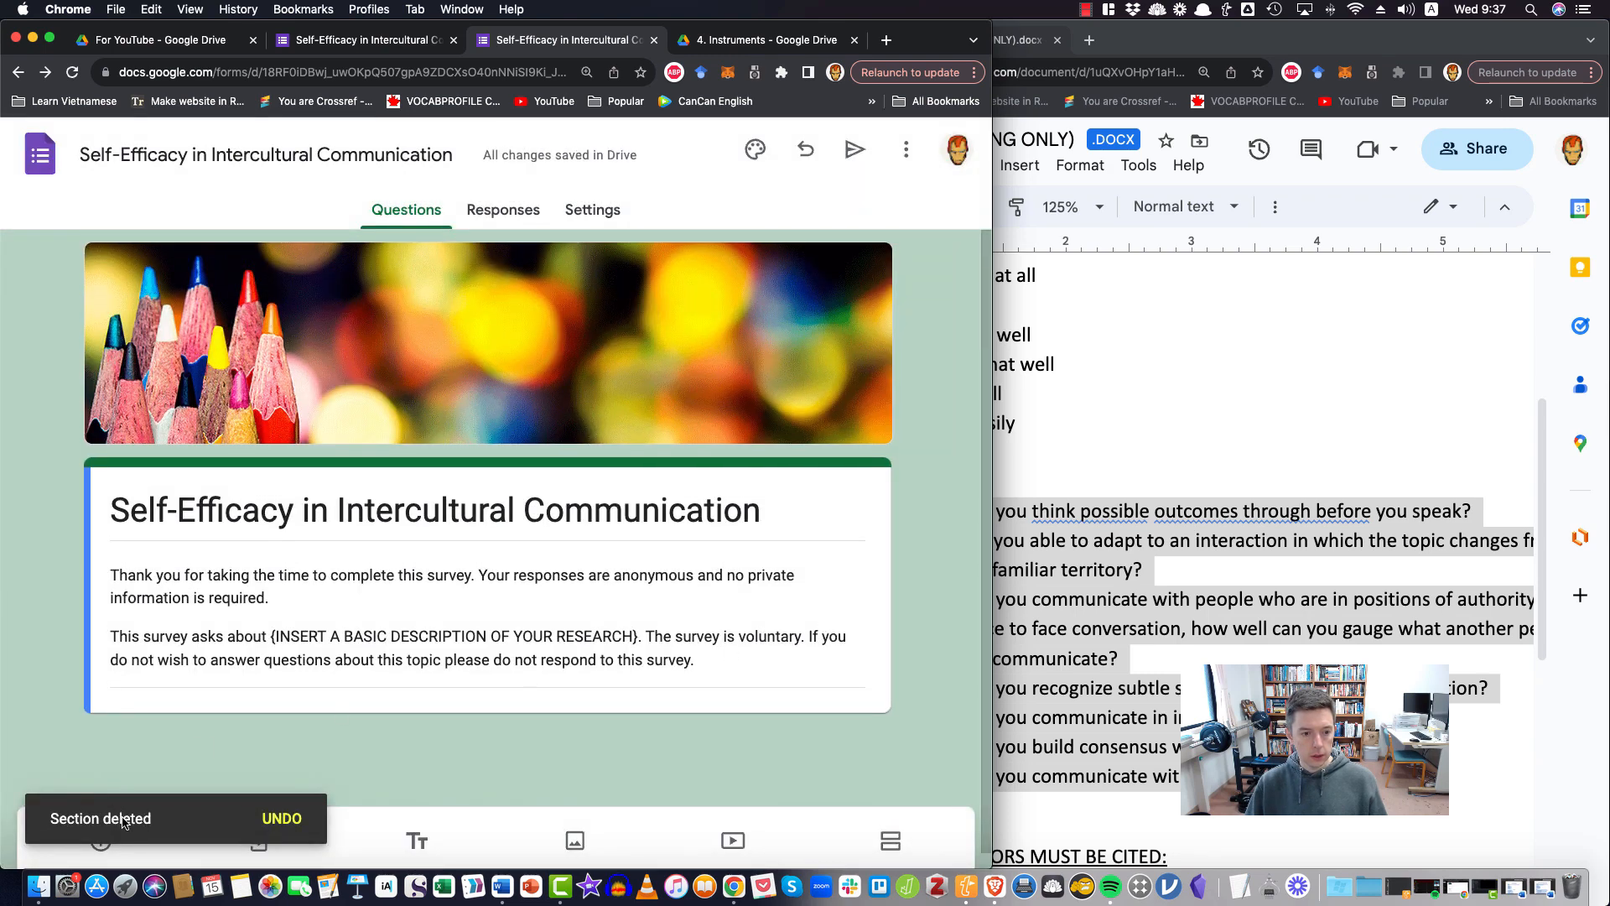
{"action": "left_click", "coordinate": [282, 818]}
{"action": "scroll", "coordinate": [528, 703], "scroll_direction": "down", "scroll_amount": 5}
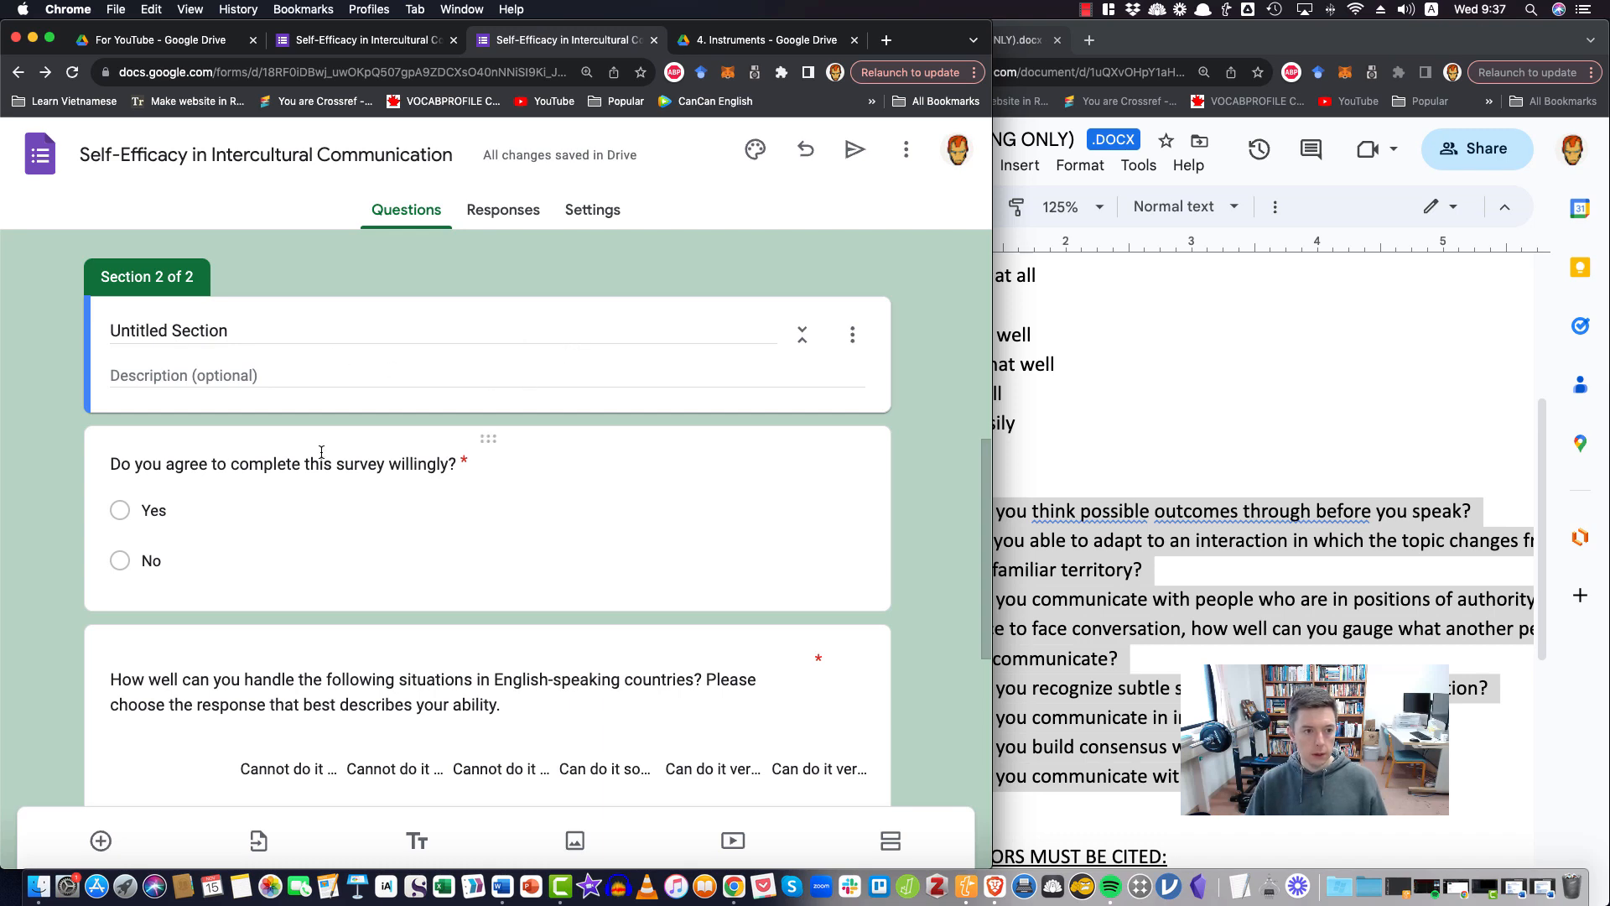
{"action": "left_click", "coordinate": [853, 335]}
{"action": "left_click", "coordinate": [838, 441]}
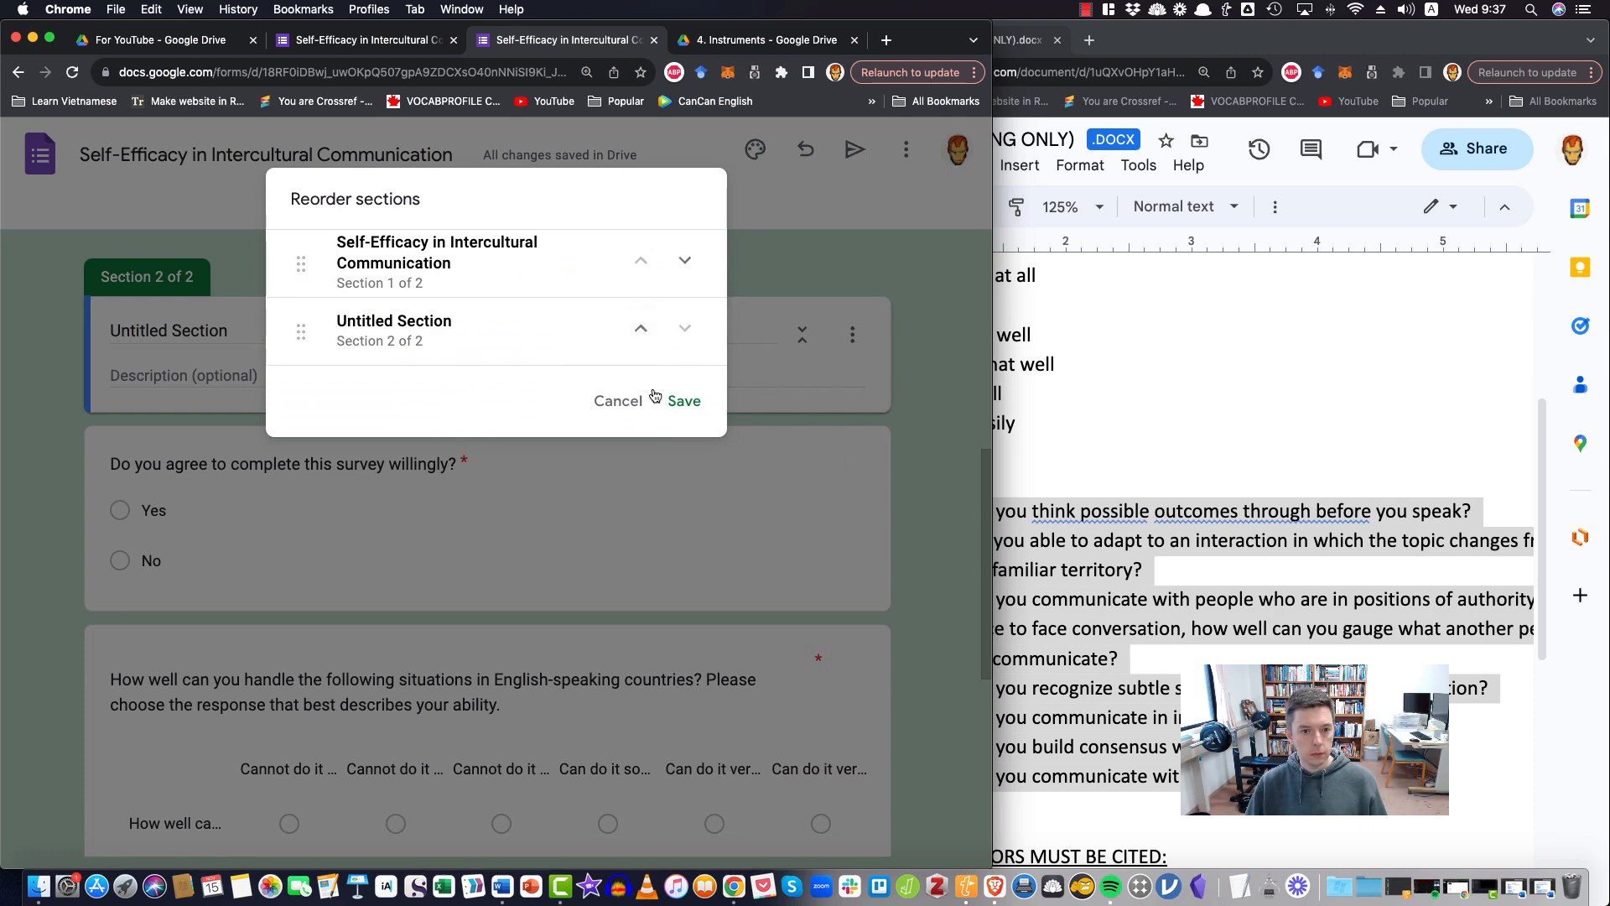
{"action": "left_click", "coordinate": [625, 400]}
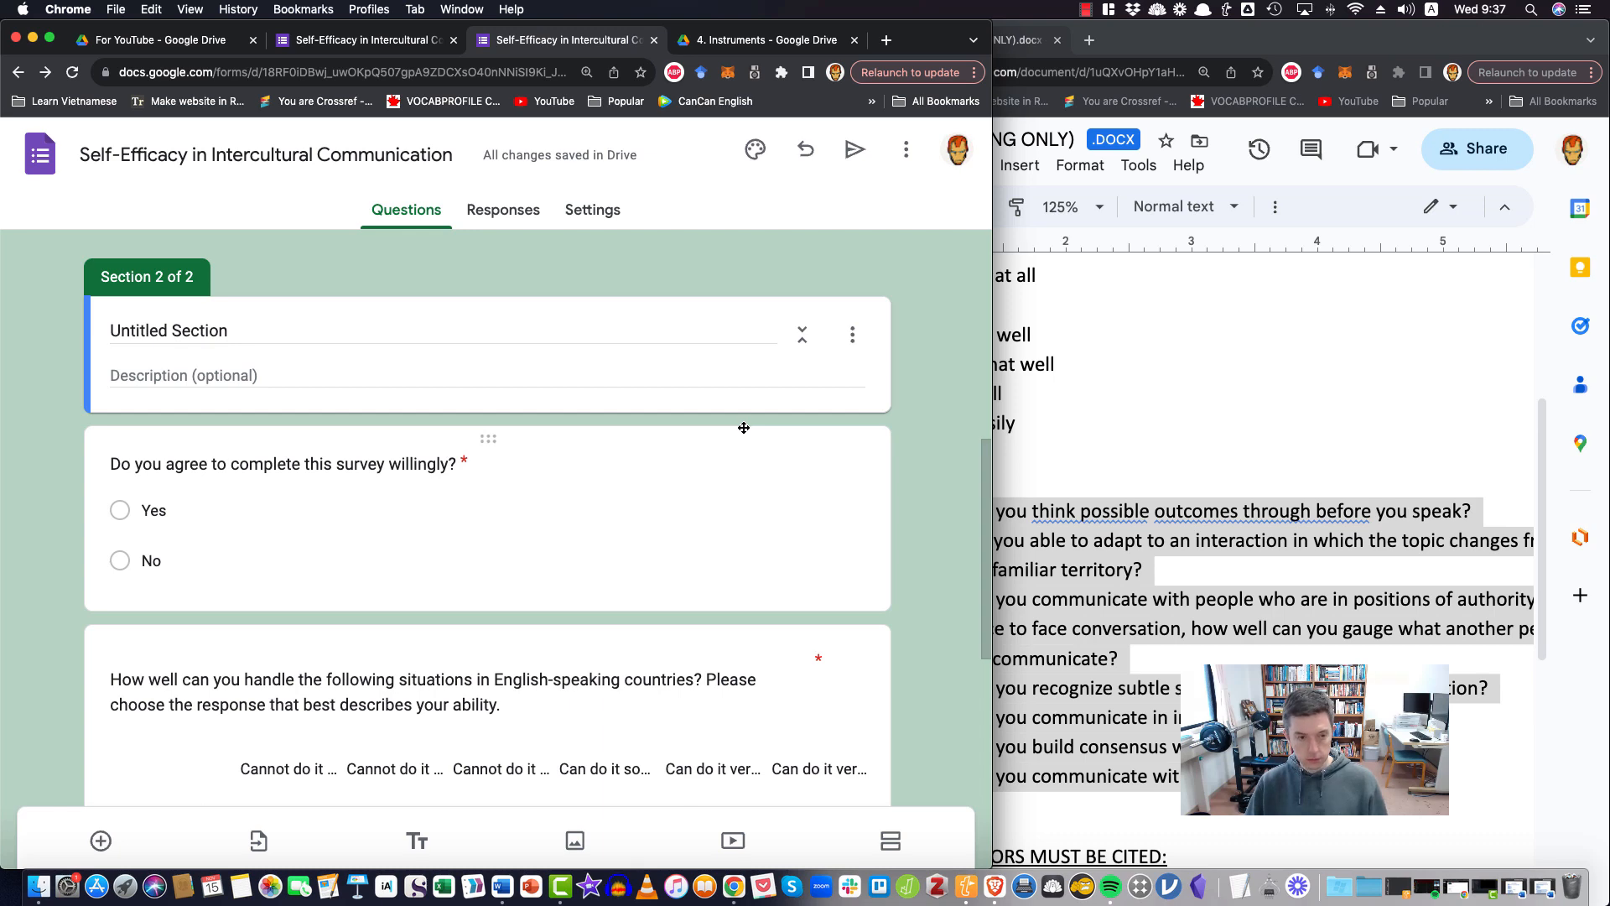
Undo the addition of the misplaced untitled section above the consent question
{"action": "key", "text": "super+z"}
{"action": "scroll", "coordinate": [808, 550], "scroll_direction": "up", "scroll_amount": 6}
{"action": "scroll", "coordinate": [808, 554], "scroll_direction": "down", "scroll_amount": 1}
{"action": "scroll", "coordinate": [808, 550], "scroll_direction": "down", "scroll_amount": 9}
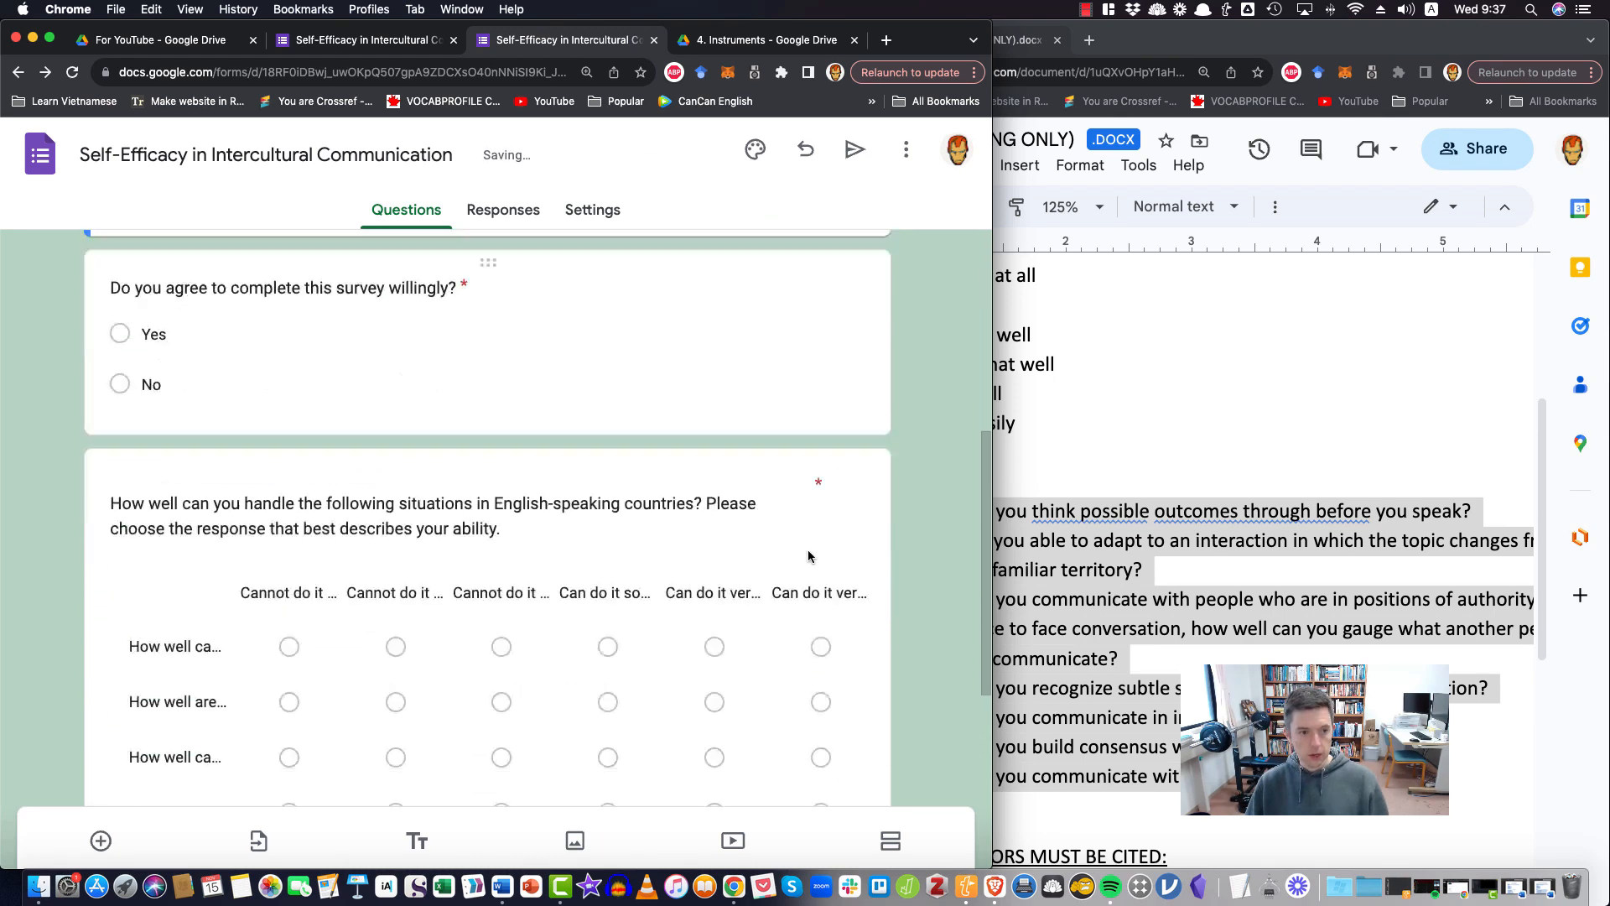
Add a new section directly below the grid question on handling situations in English-speaking countries
{"action": "scroll", "coordinate": [808, 550], "scroll_direction": "up", "scroll_amount": 3}
{"action": "scroll", "coordinate": [847, 504], "scroll_direction": "down", "scroll_amount": 2}
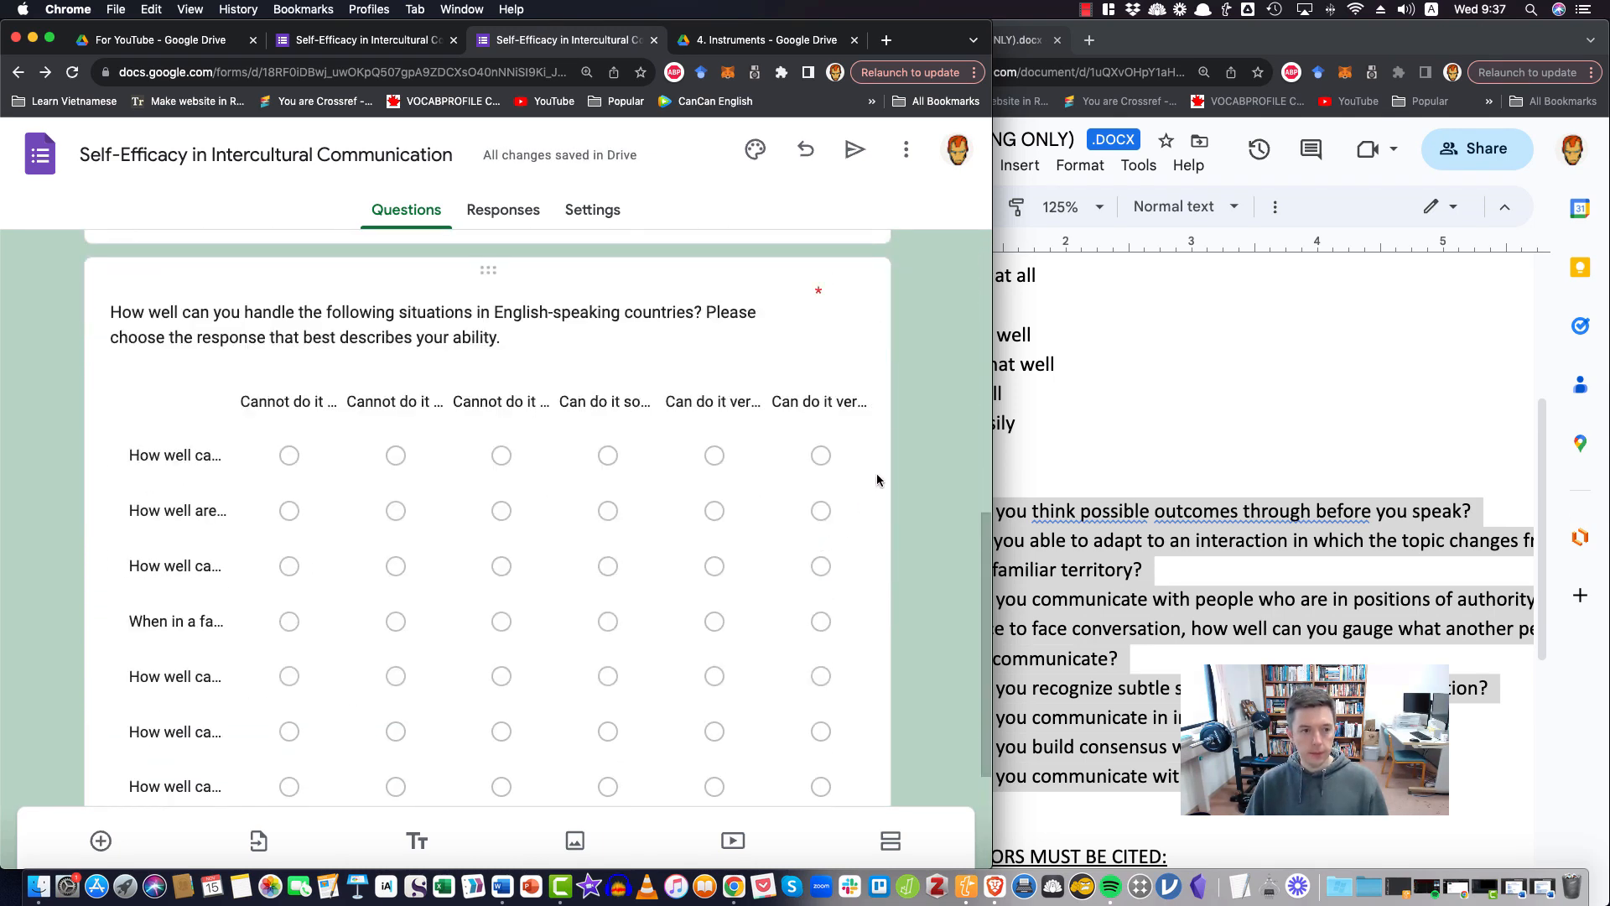
{"action": "left_click", "coordinate": [874, 360]}
{"action": "scroll", "coordinate": [867, 605], "scroll_direction": "down", "scroll_amount": 3}
{"action": "scroll", "coordinate": [867, 606], "scroll_direction": "down", "scroll_amount": 2}
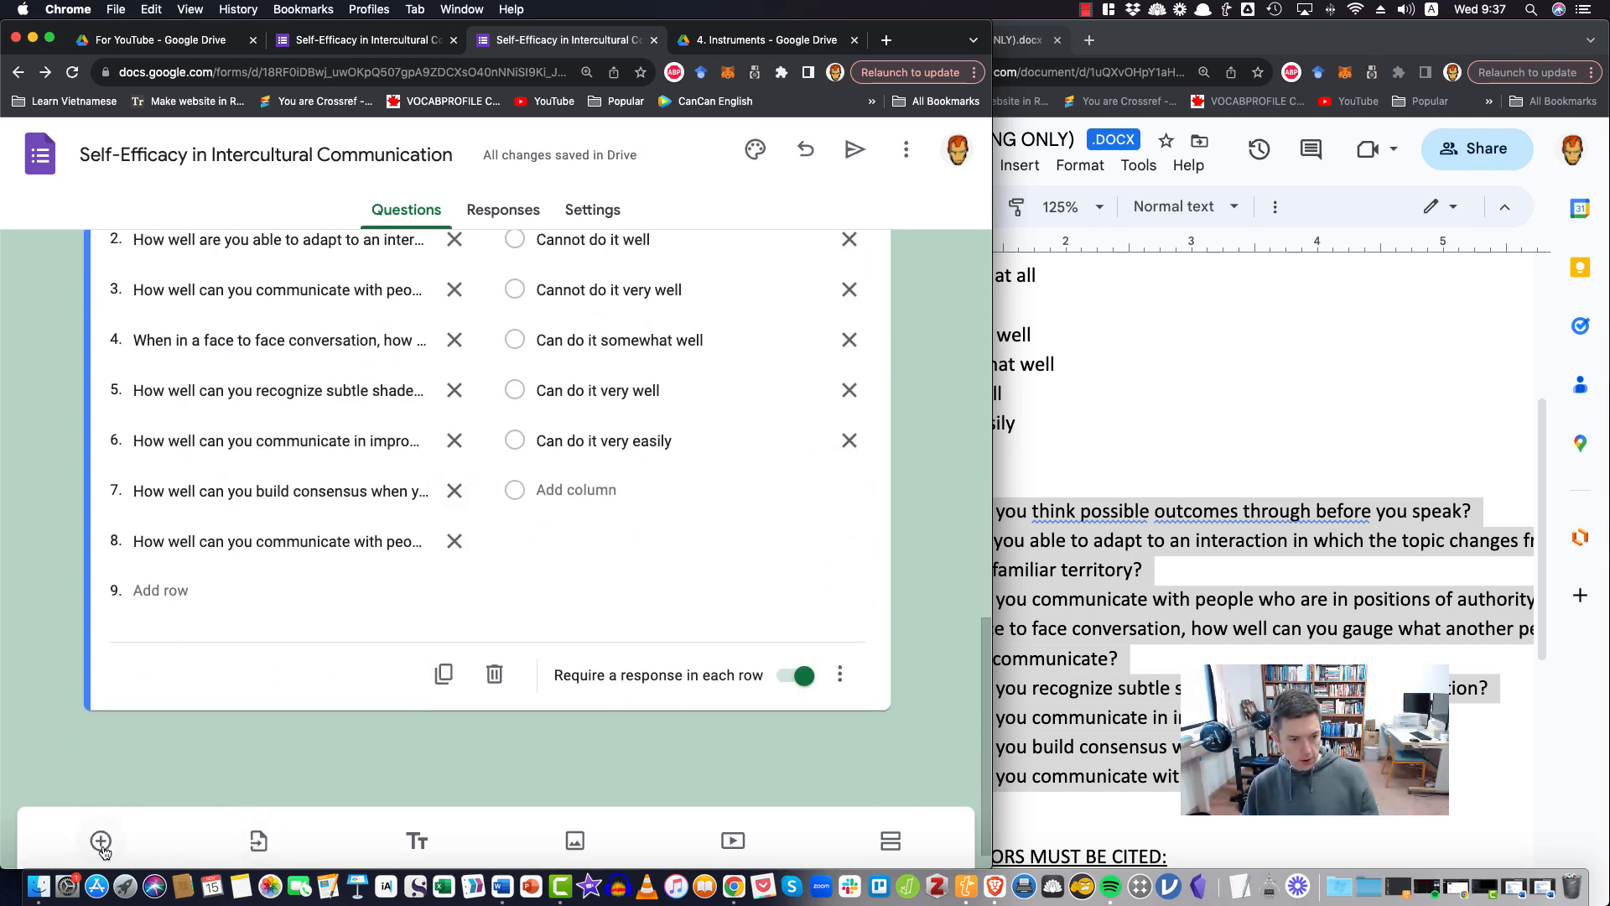
{"action": "left_click", "coordinate": [894, 839]}
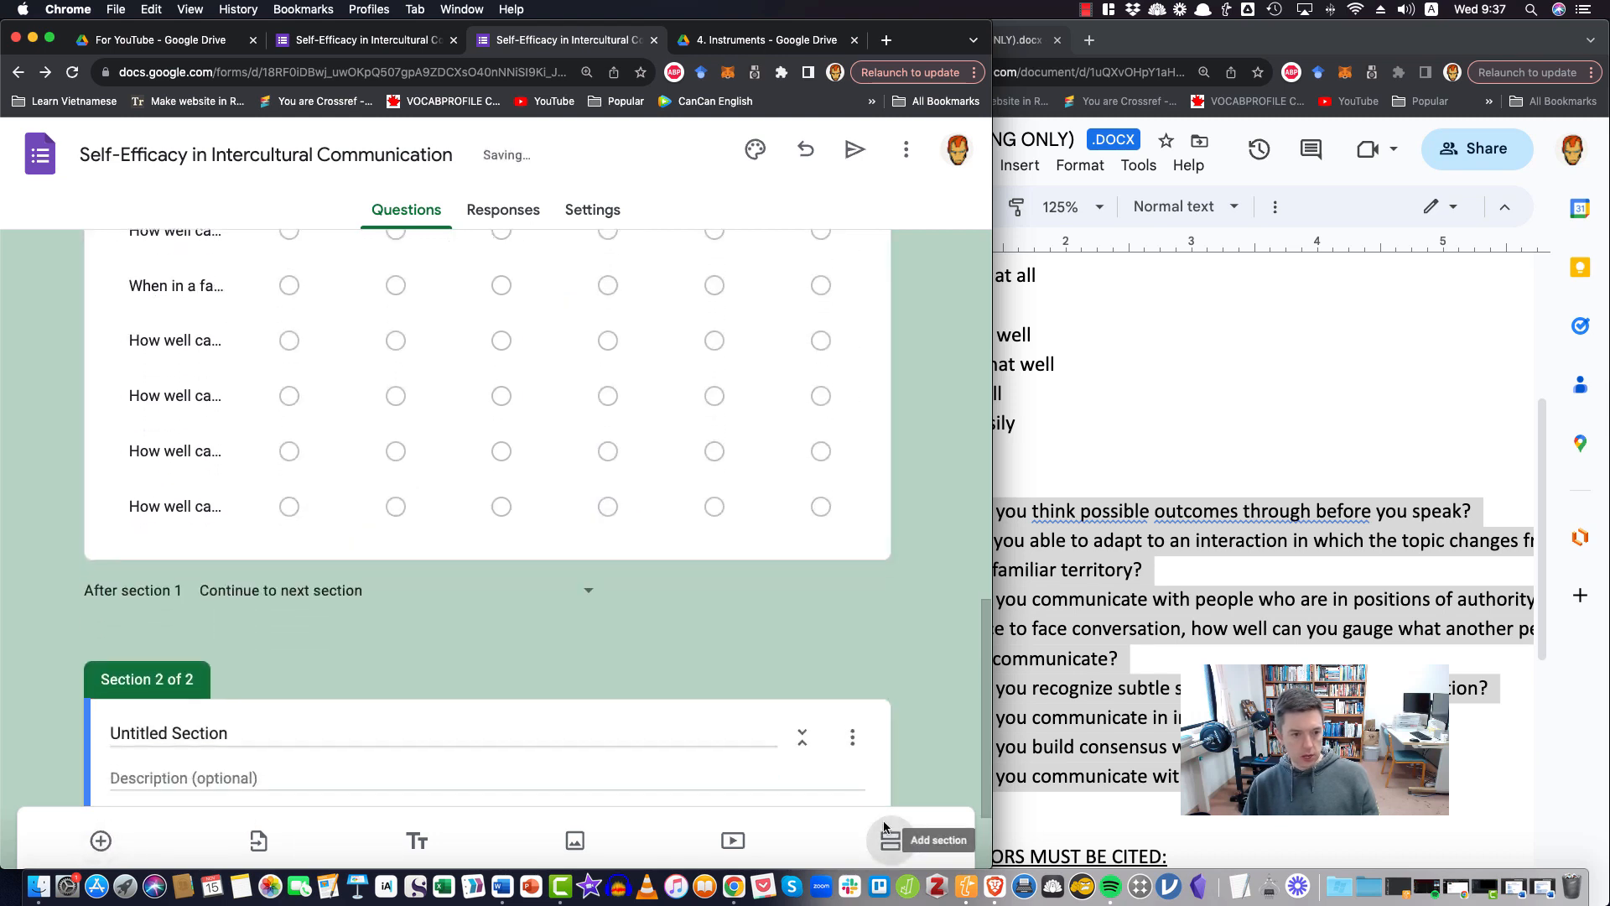
Title the new section "Open Response Questions"
{"action": "left_click", "coordinate": [228, 628]}
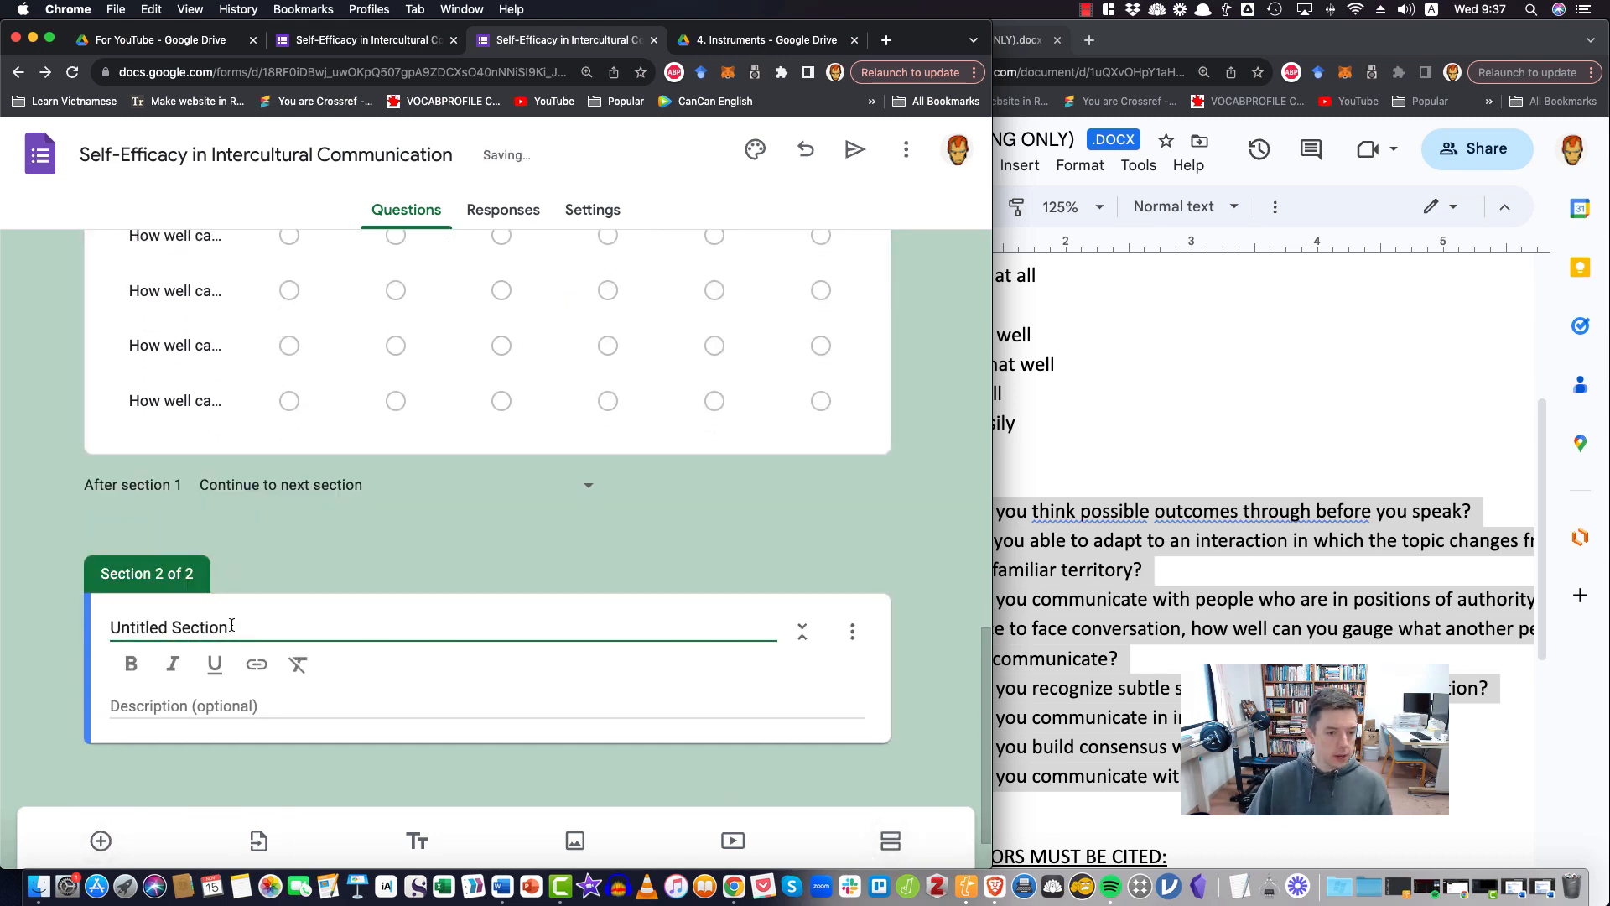
{"action": "key", "text": "super+a"}
{"action": "type", "text": "P"}
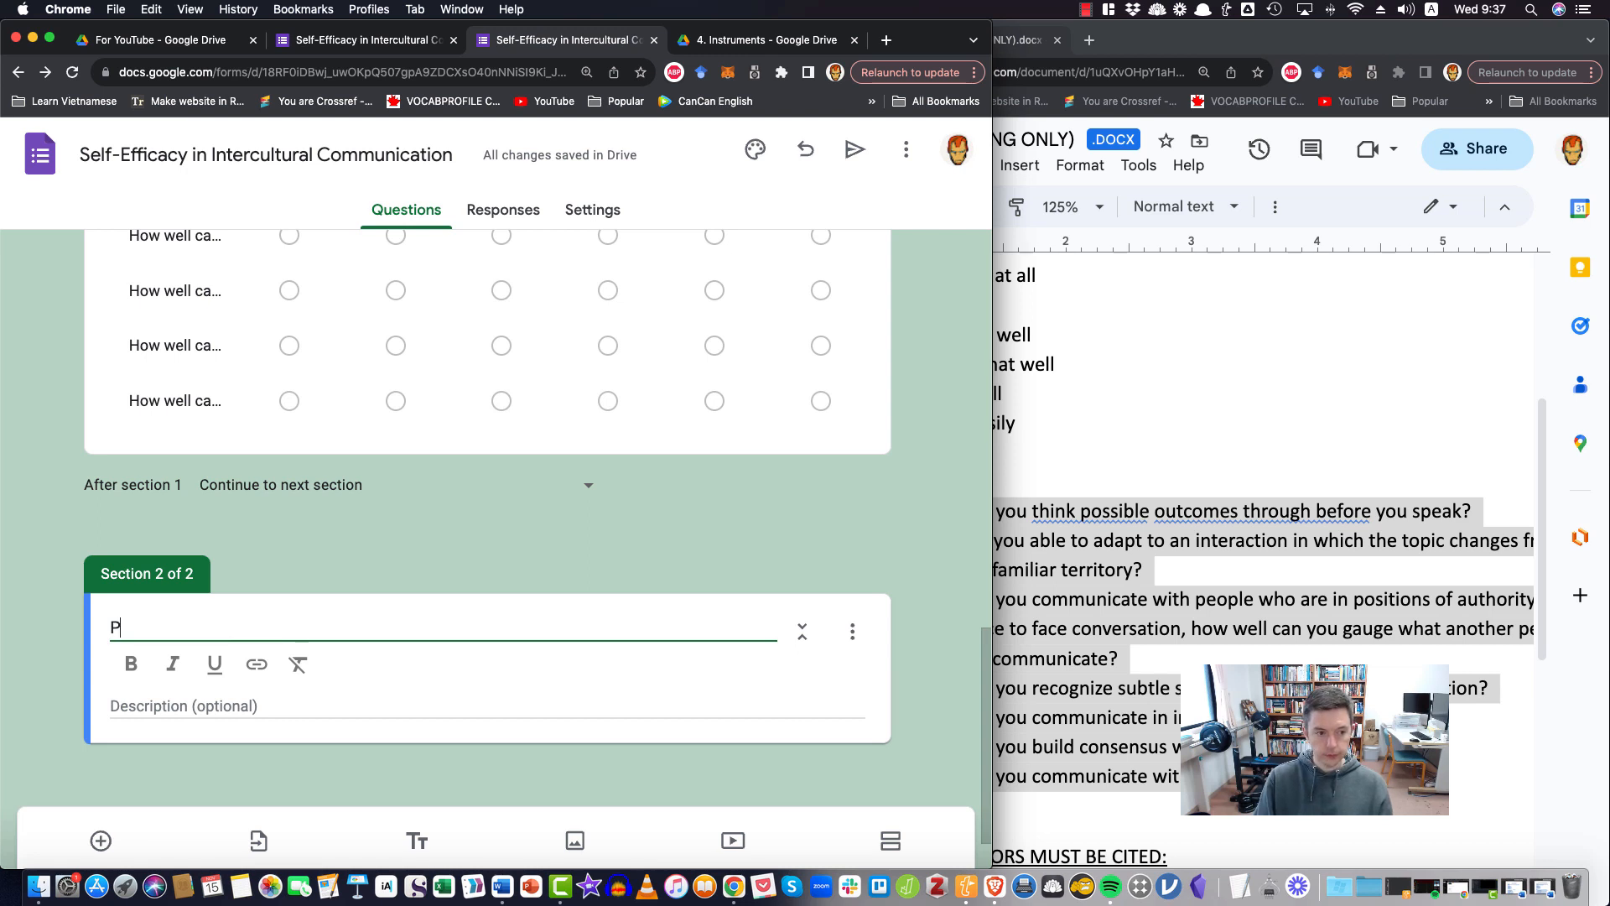
{"action": "key", "text": "BackSpace"}
{"action": "type", "text": "OPe"}
{"action": "key", "text": "BackSpace"}
{"action": "key", "text": "BackSpace"}
{"action": "type", "text": "pe"}
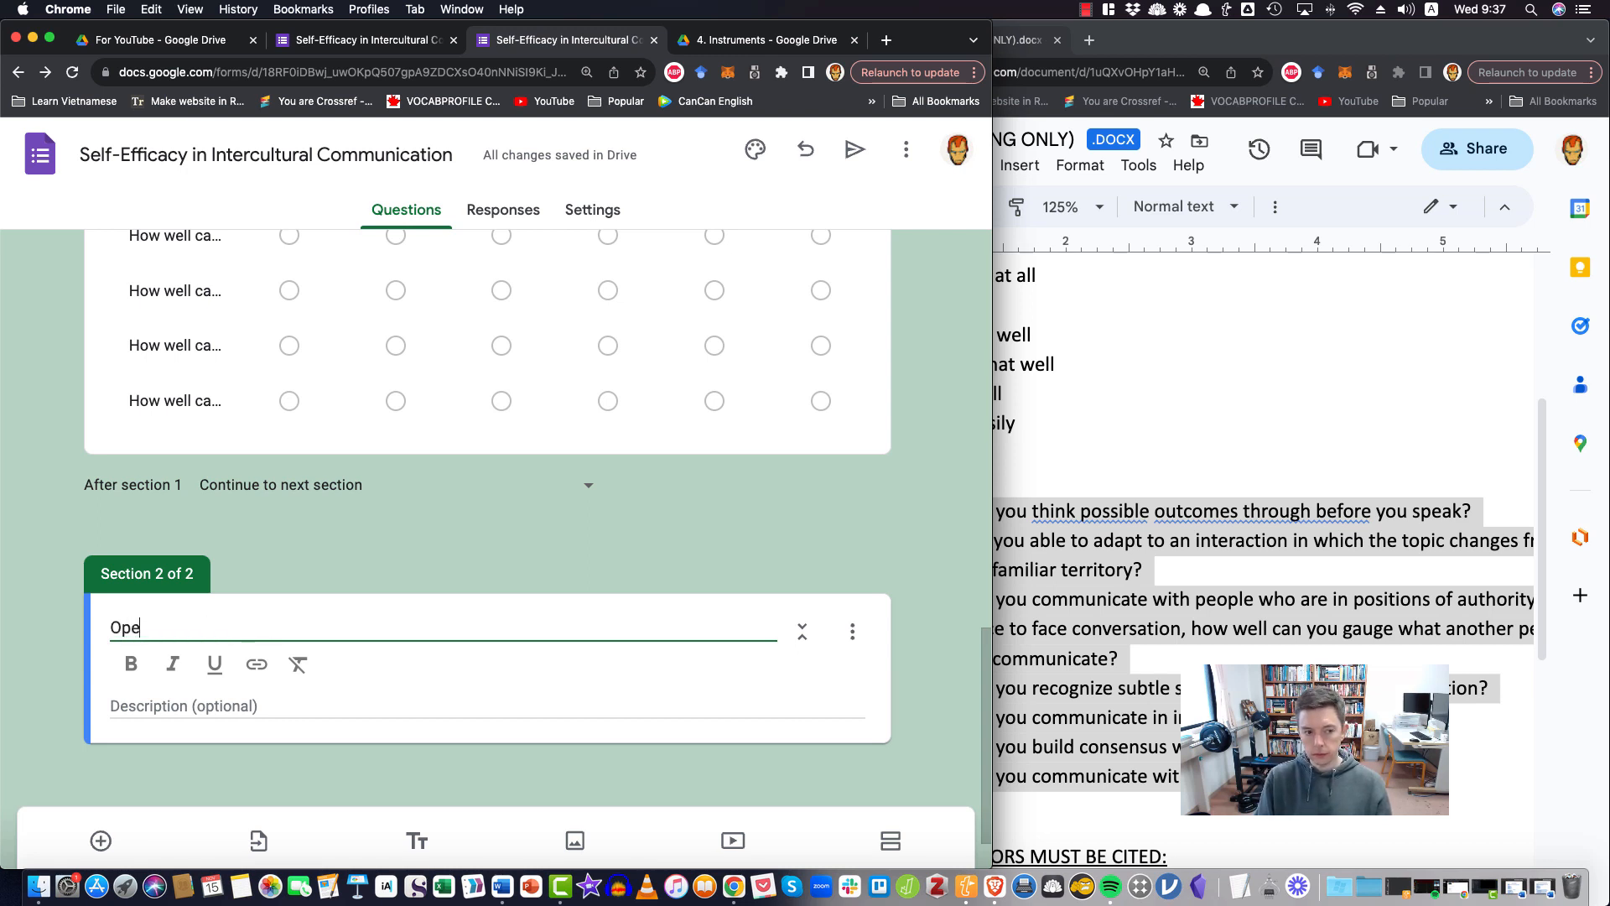
{"action": "type", "text": "n Resp"}
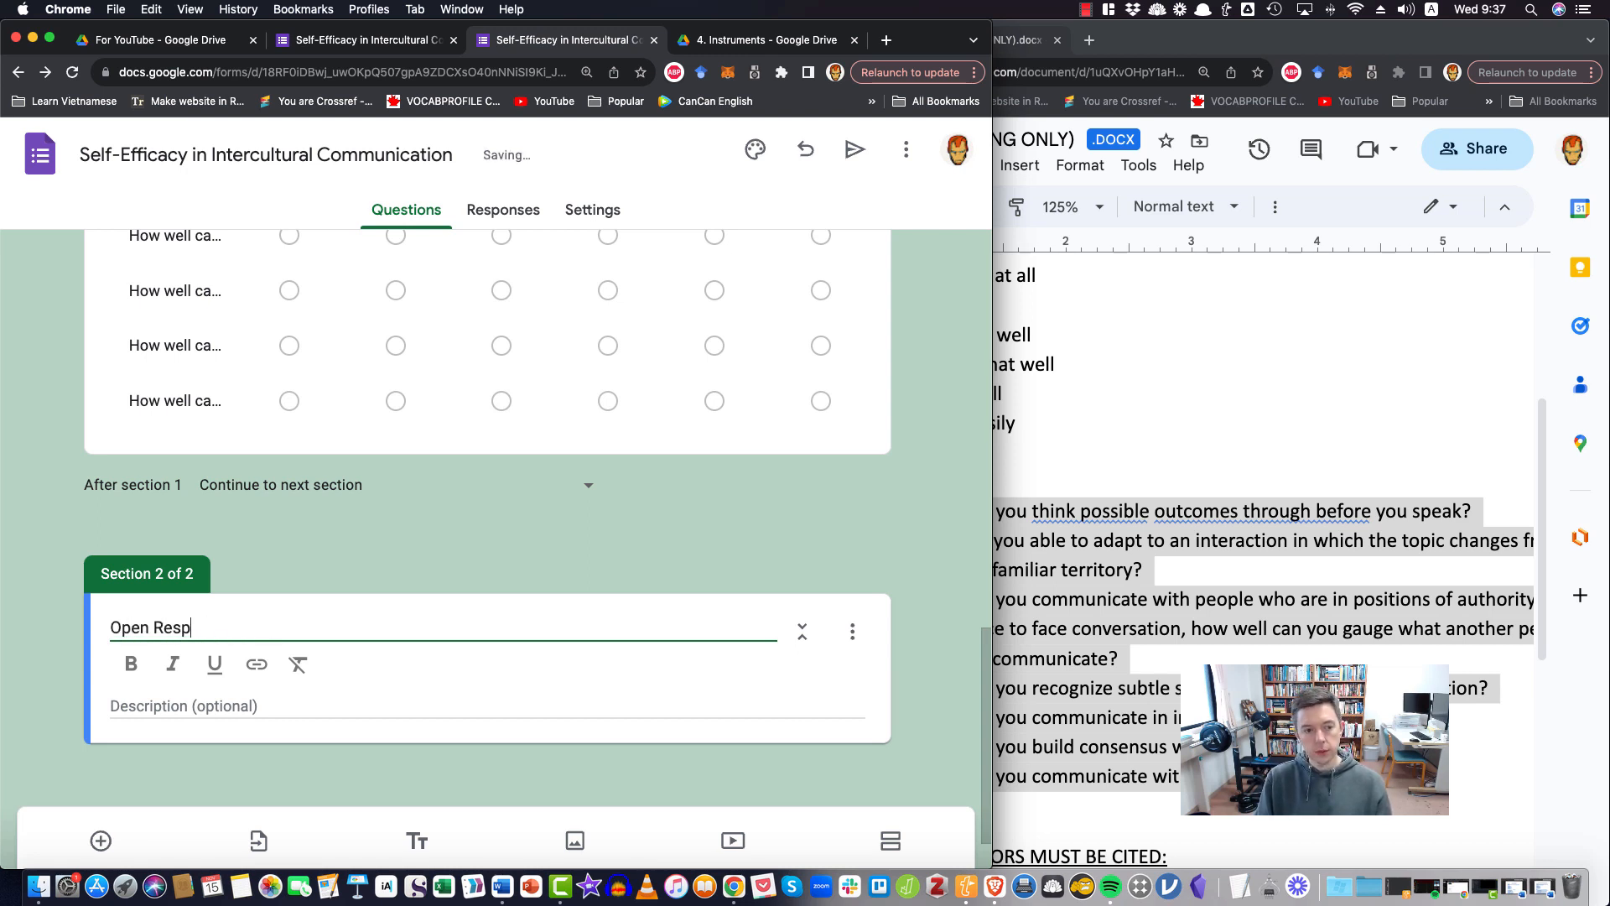
{"action": "type", "text": "onse Quetiosn"}
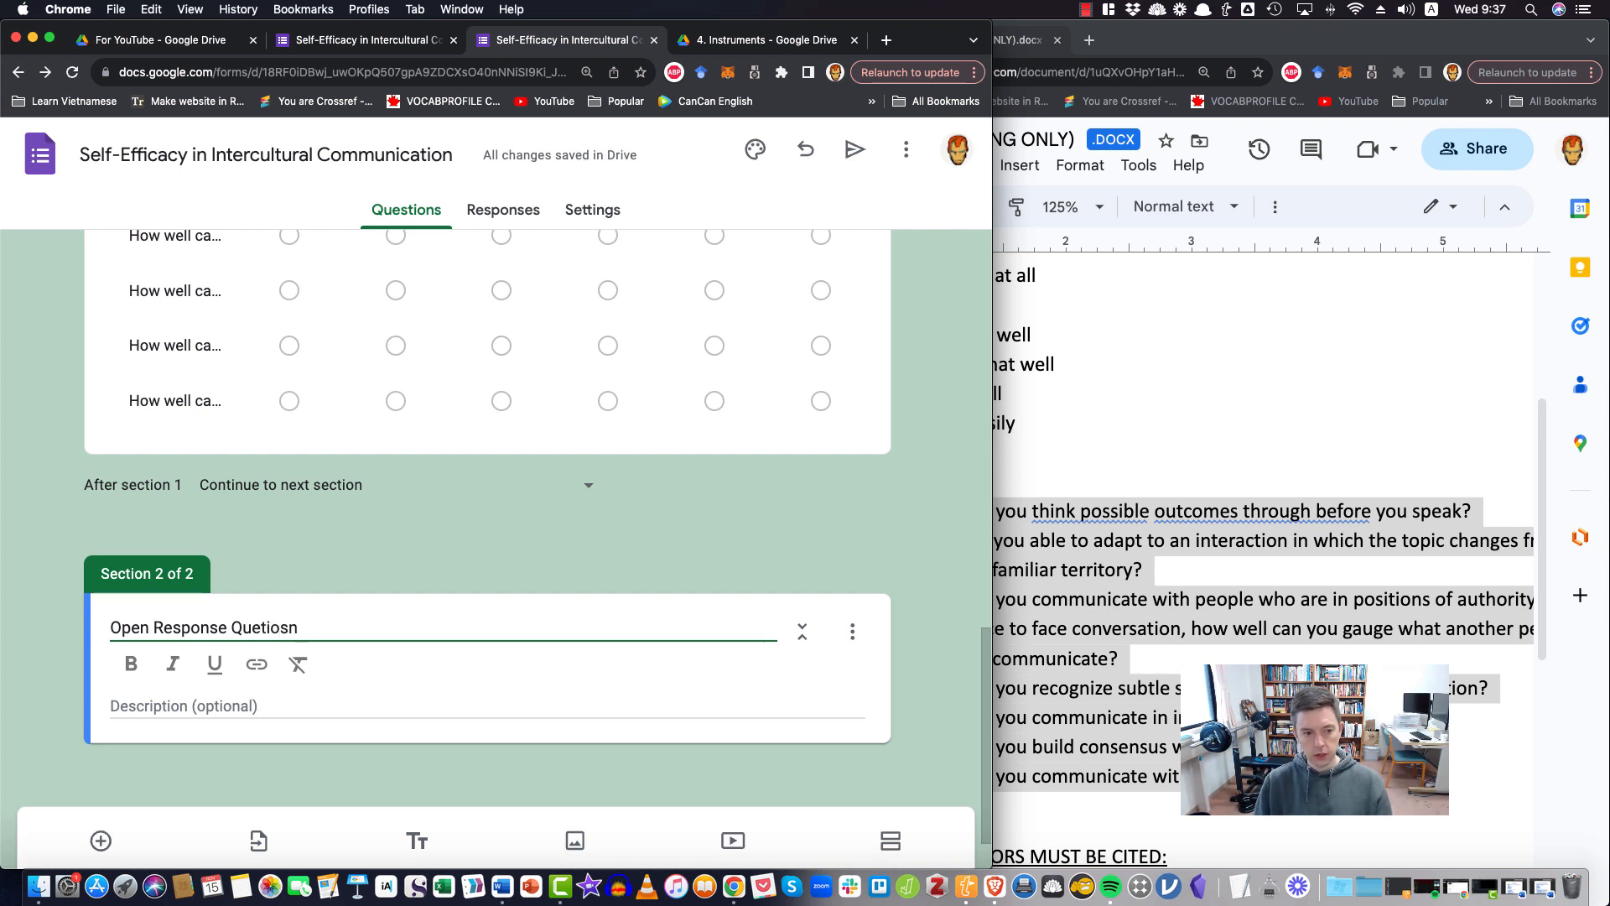
{"action": "key", "text": "BackSpace"}
{"action": "key", "text": "BackSpace"}
{"action": "key", "text": "BackSpace"}
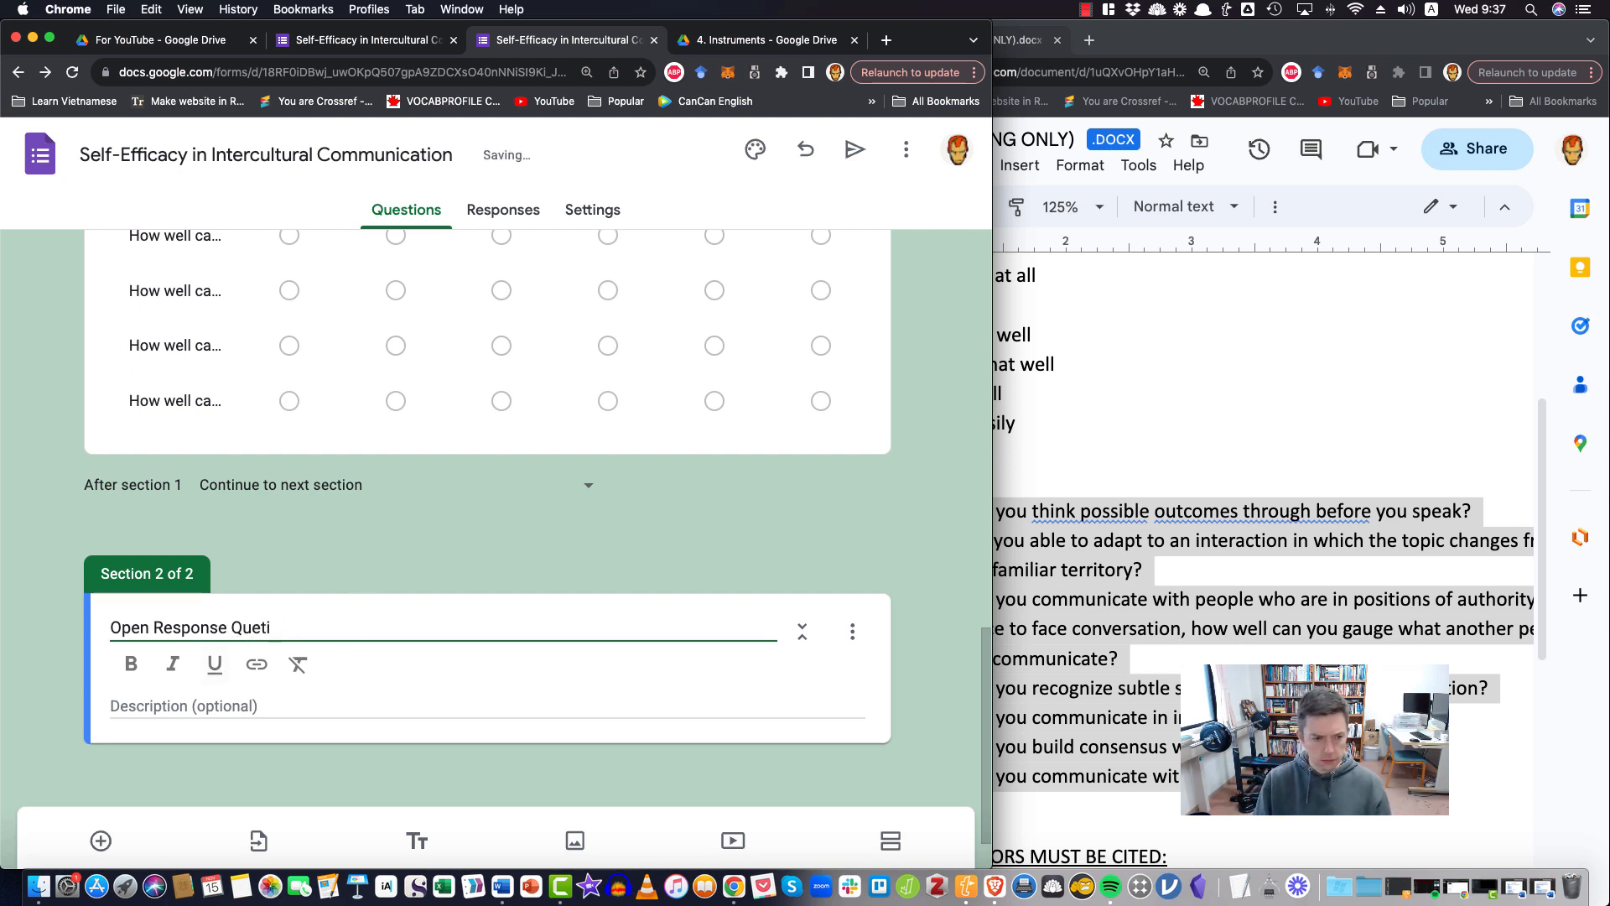
{"action": "key", "text": "BackSpace"}
{"action": "key", "text": "BackSpace"}
{"action": "type", "text": "stions"}
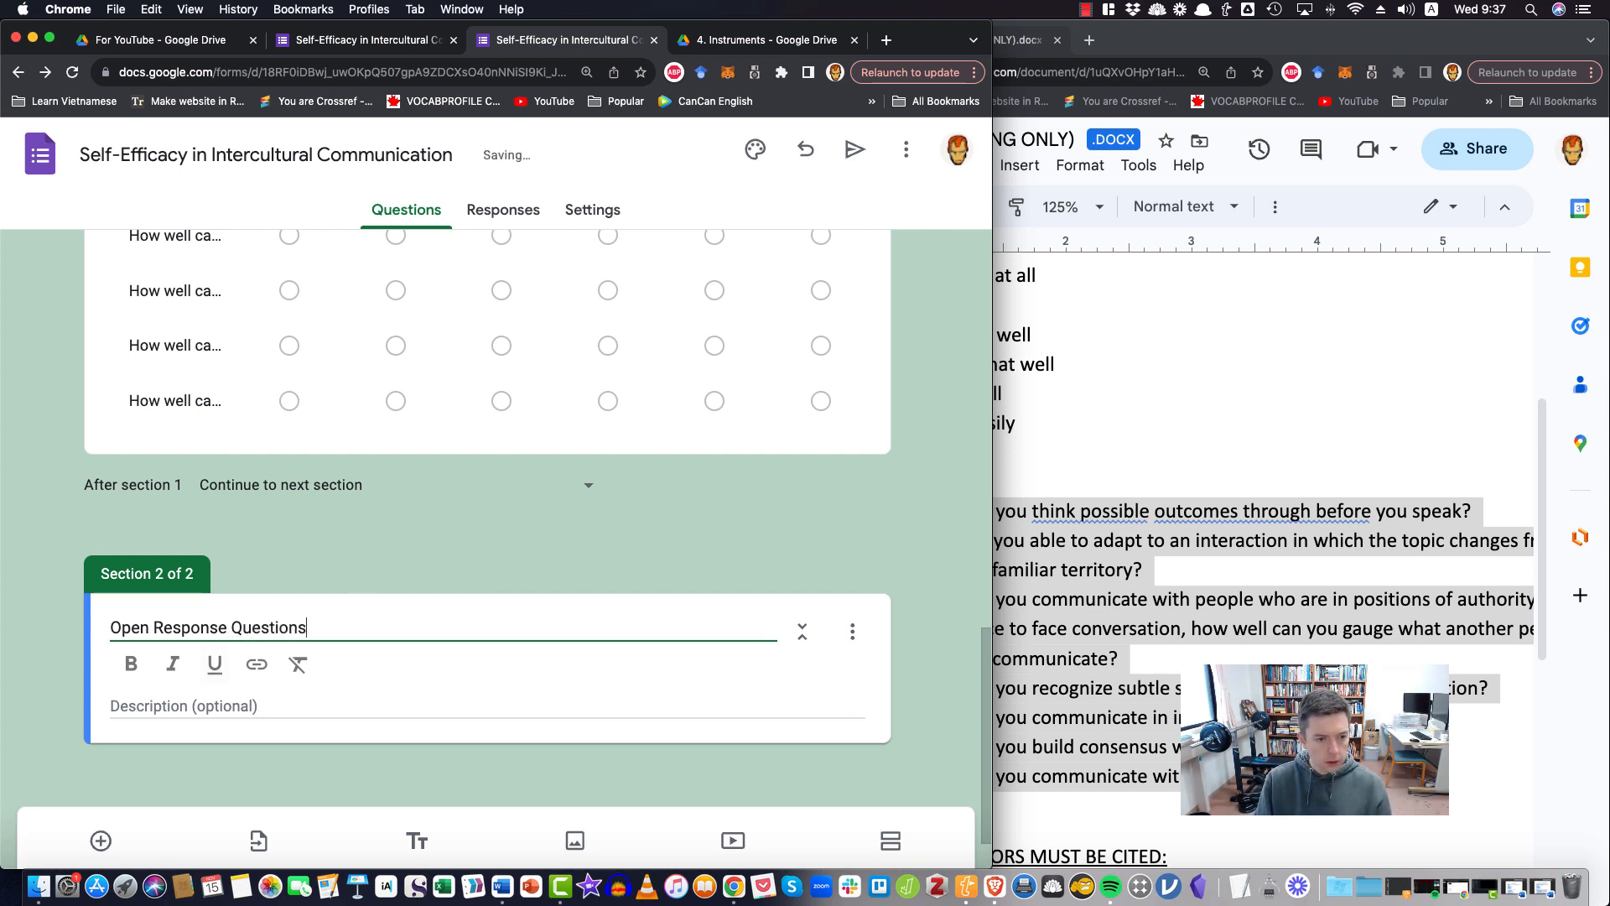
Start the section description with "Please answer the following questions in as much detail as possible."
{"action": "left_click", "coordinate": [342, 707]}
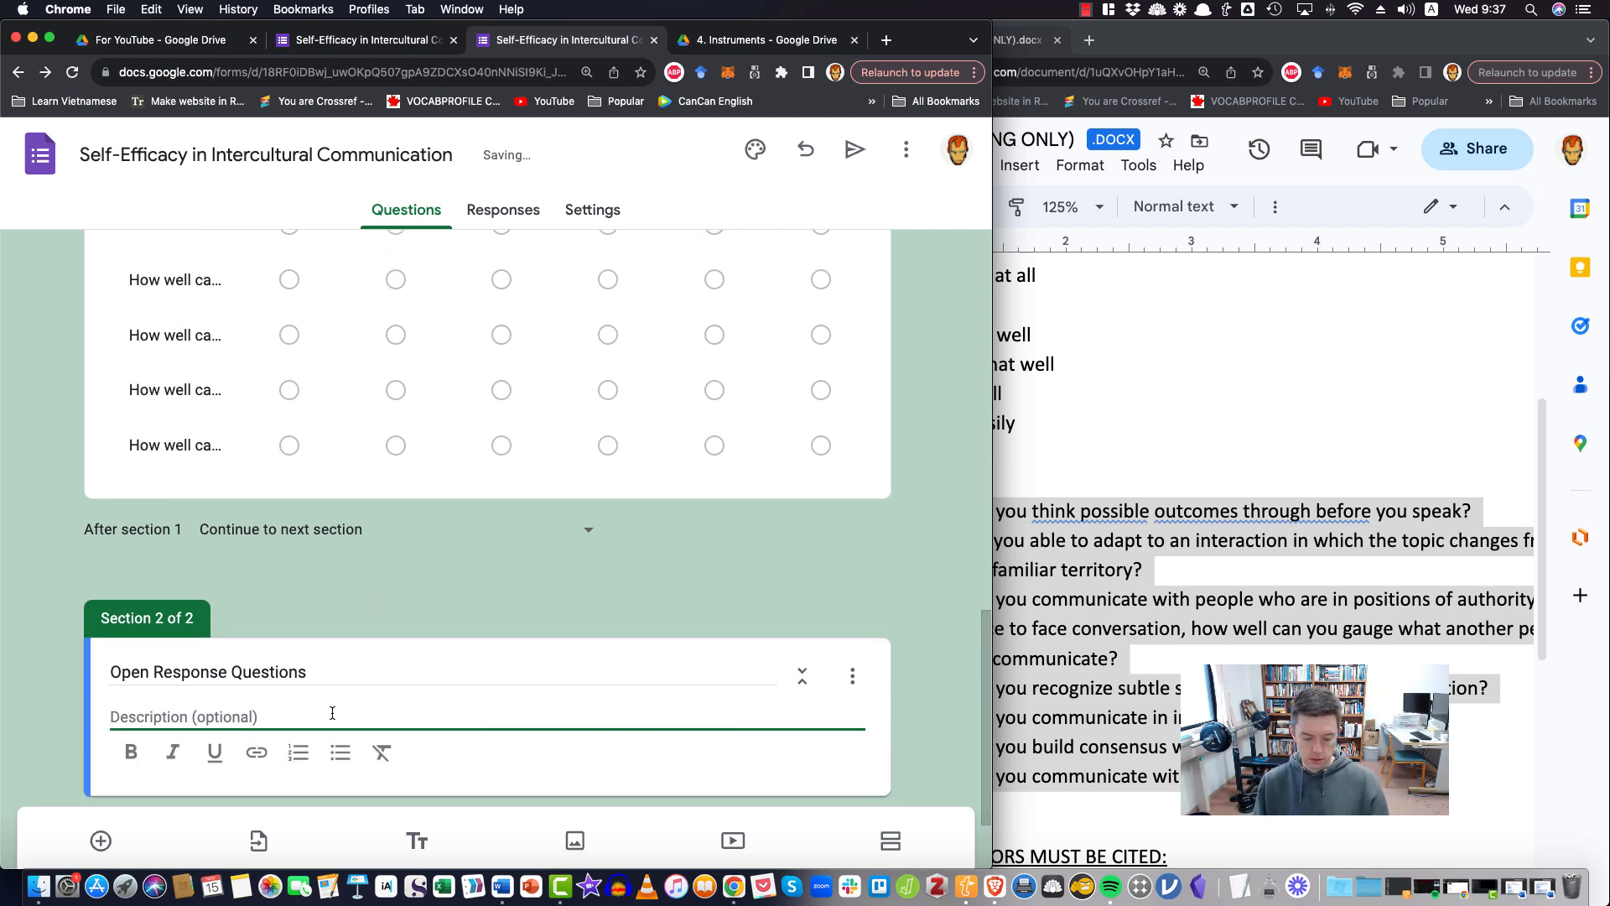
{"action": "type", "text": "Please answ4r t"}
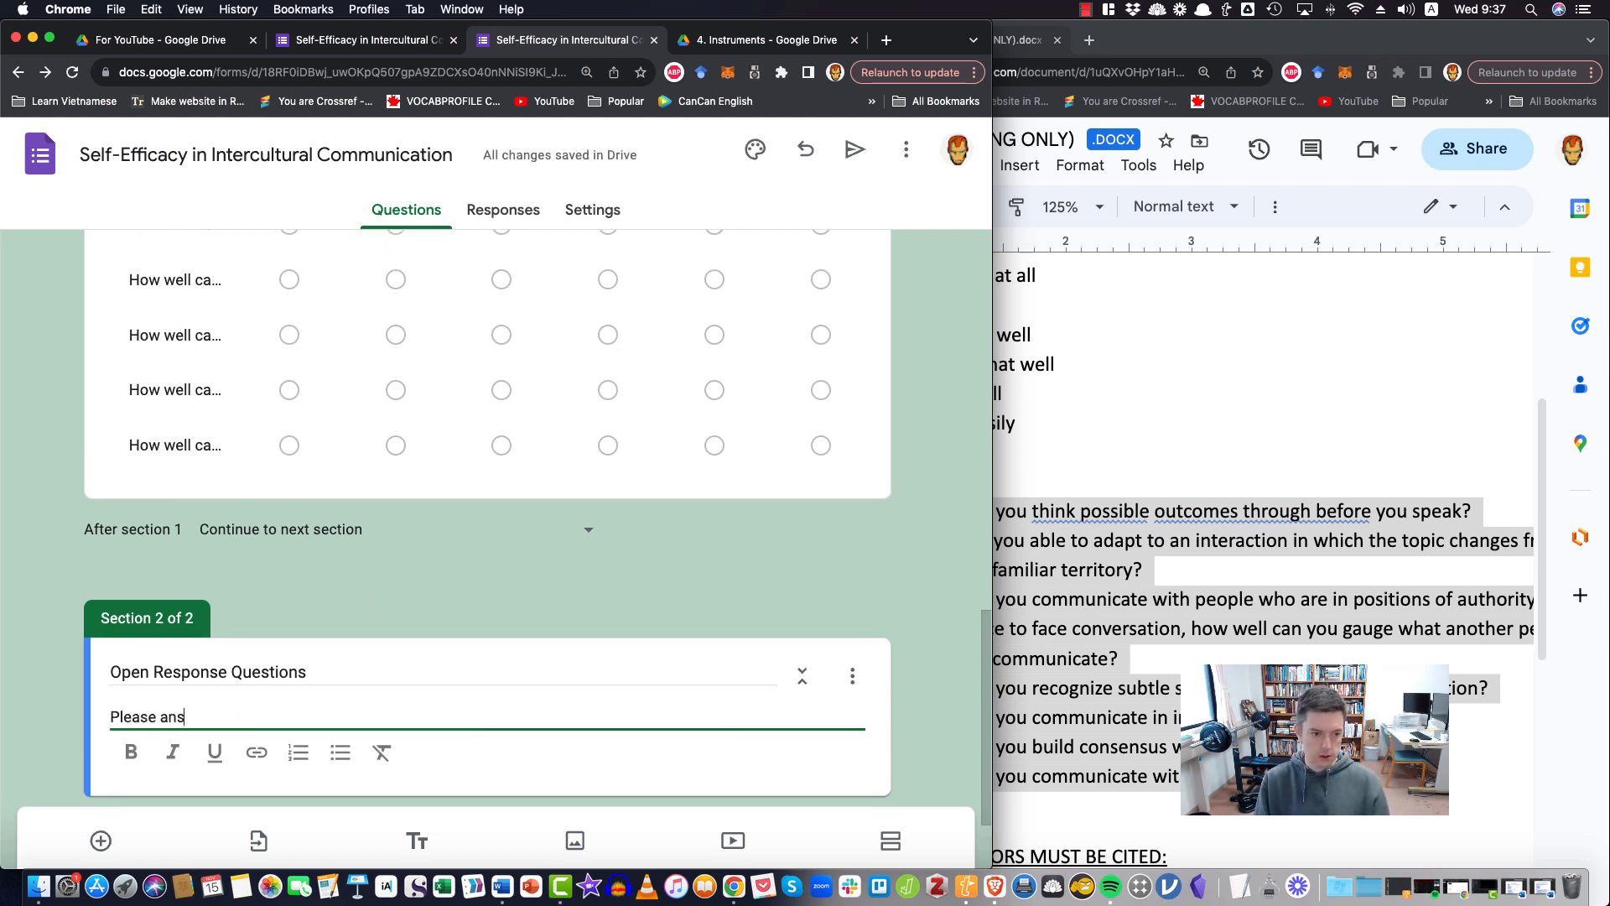
{"action": "key", "text": "BackSpace"}
{"action": "key", "text": "BackSpace"}
{"action": "key", "text": "BackSpace"}
{"action": "type", "text": "er"}
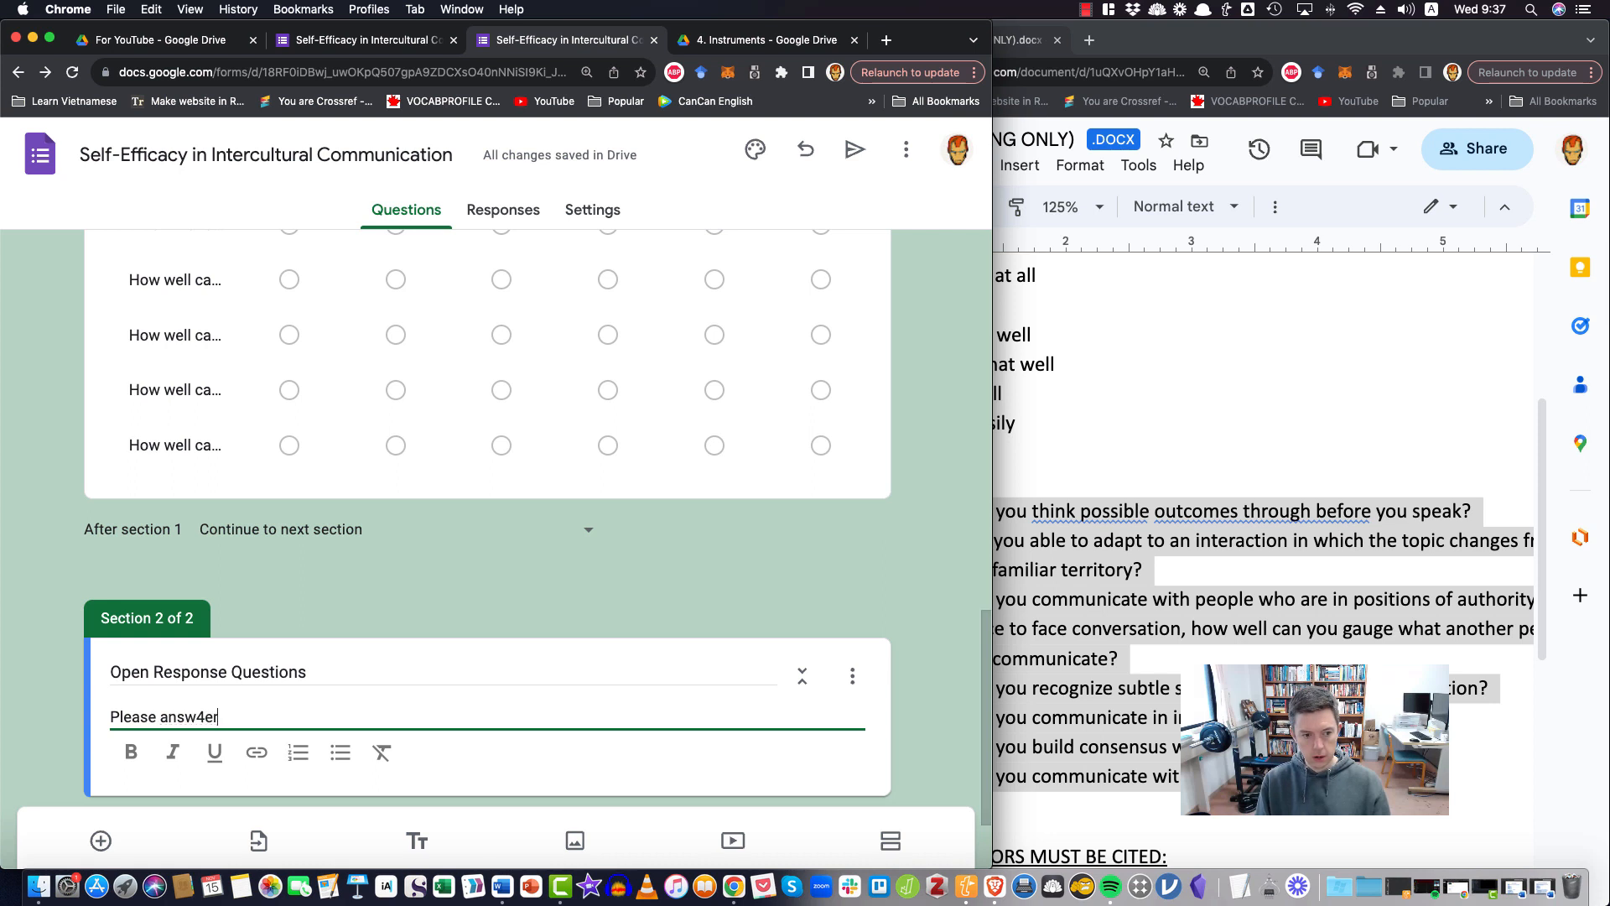
{"action": "type", "text": "er the following "}
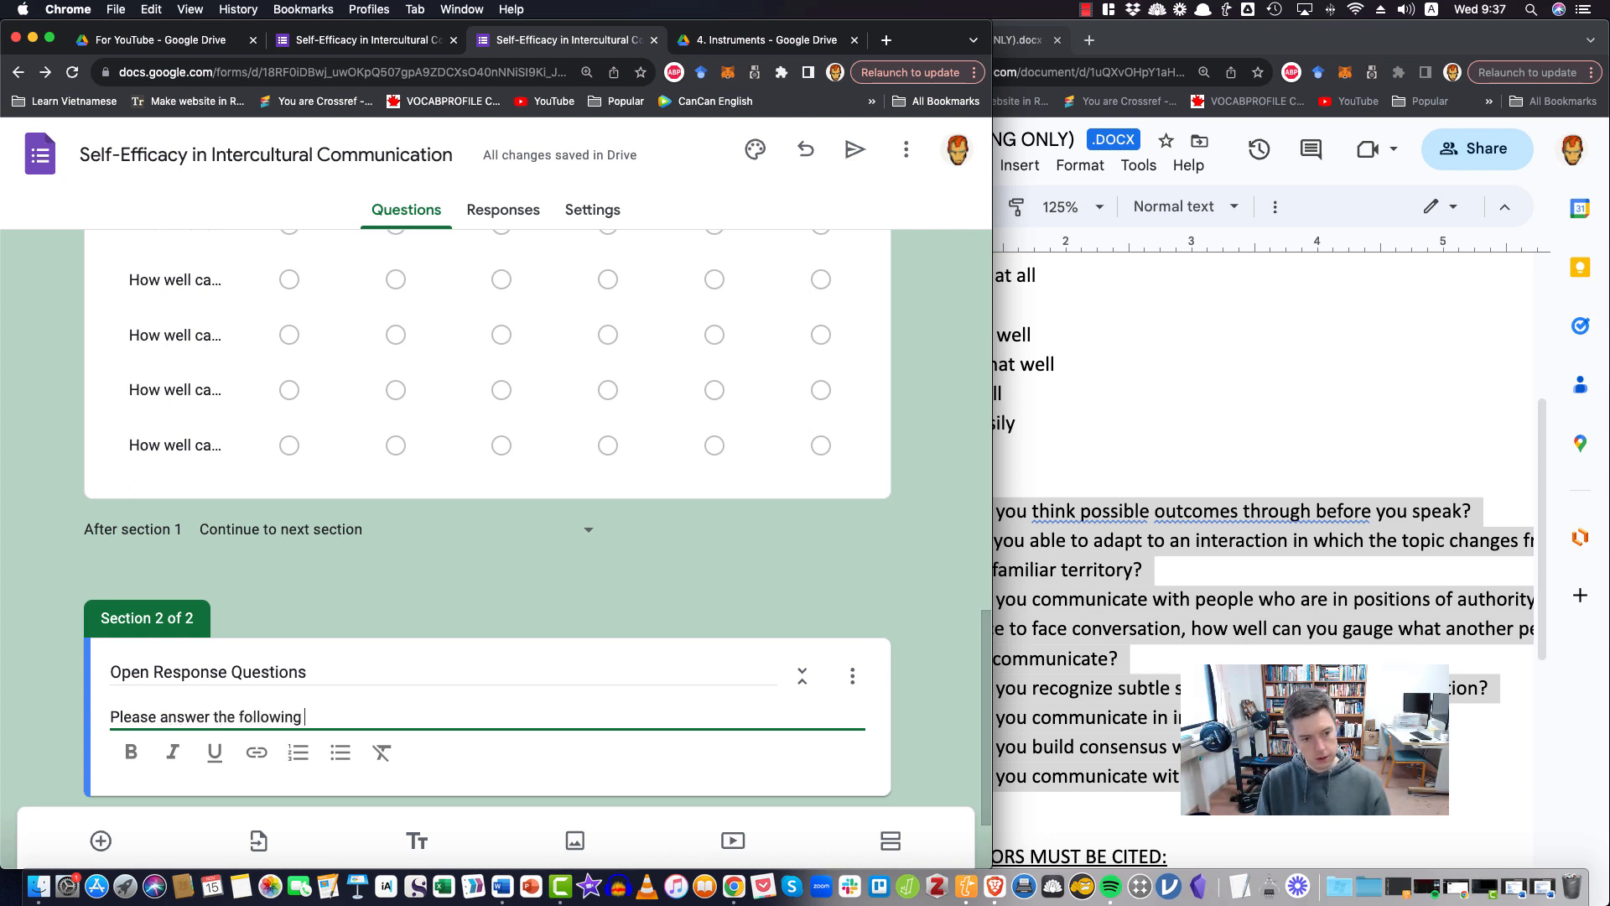
{"action": "type", "text": "questions in "}
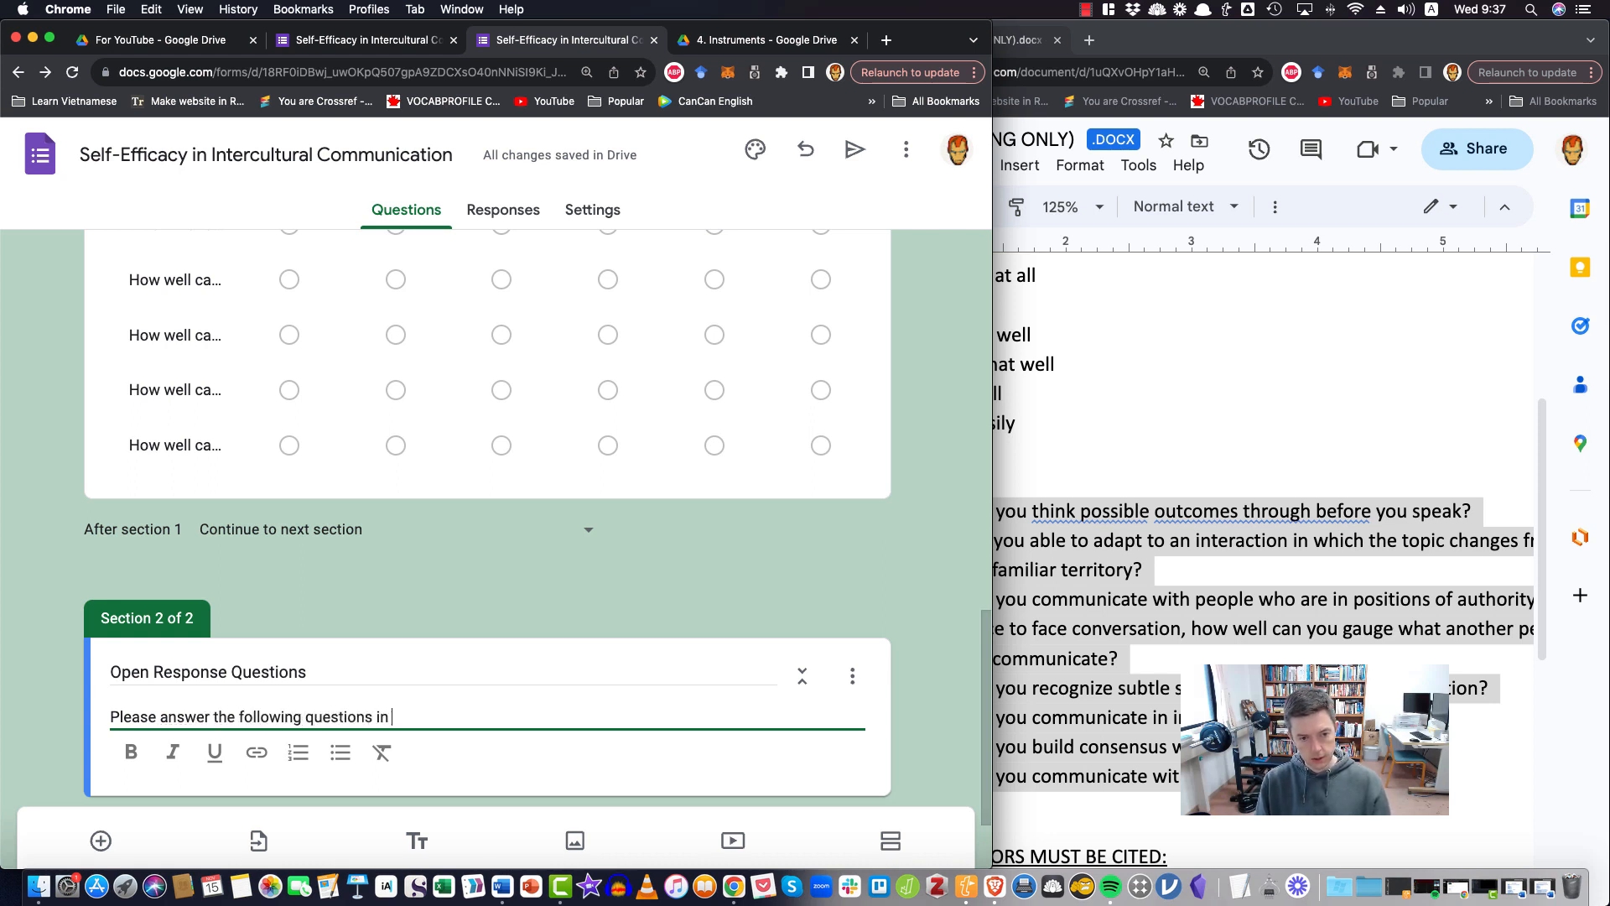
{"action": "type", "text": "as much detia"}
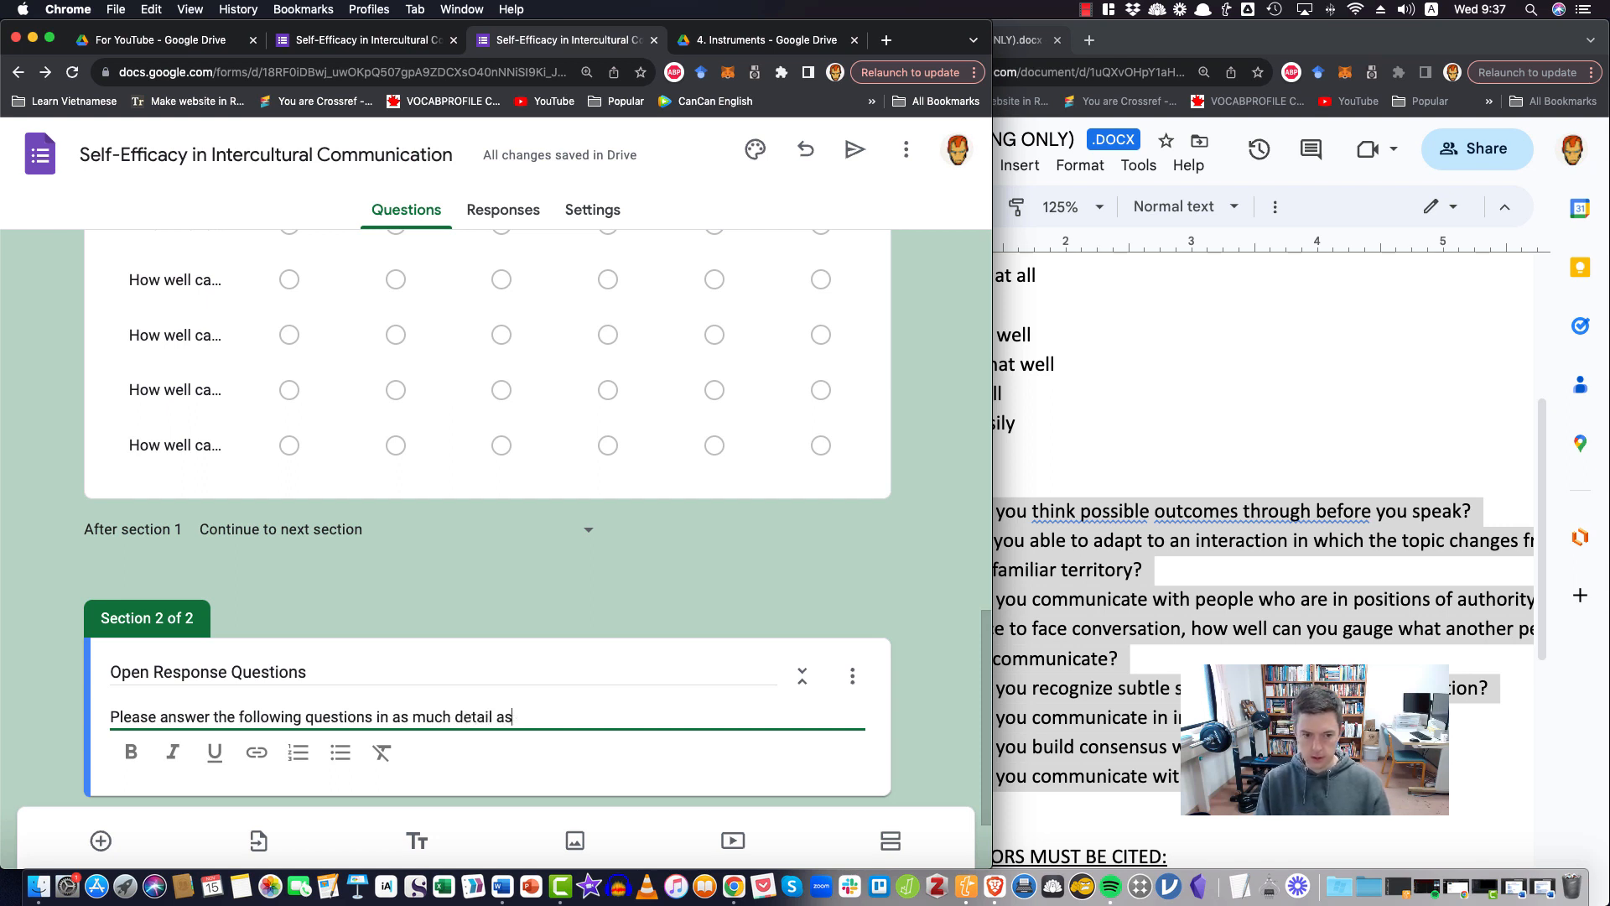
{"action": "type", "text": "l as cyou"}
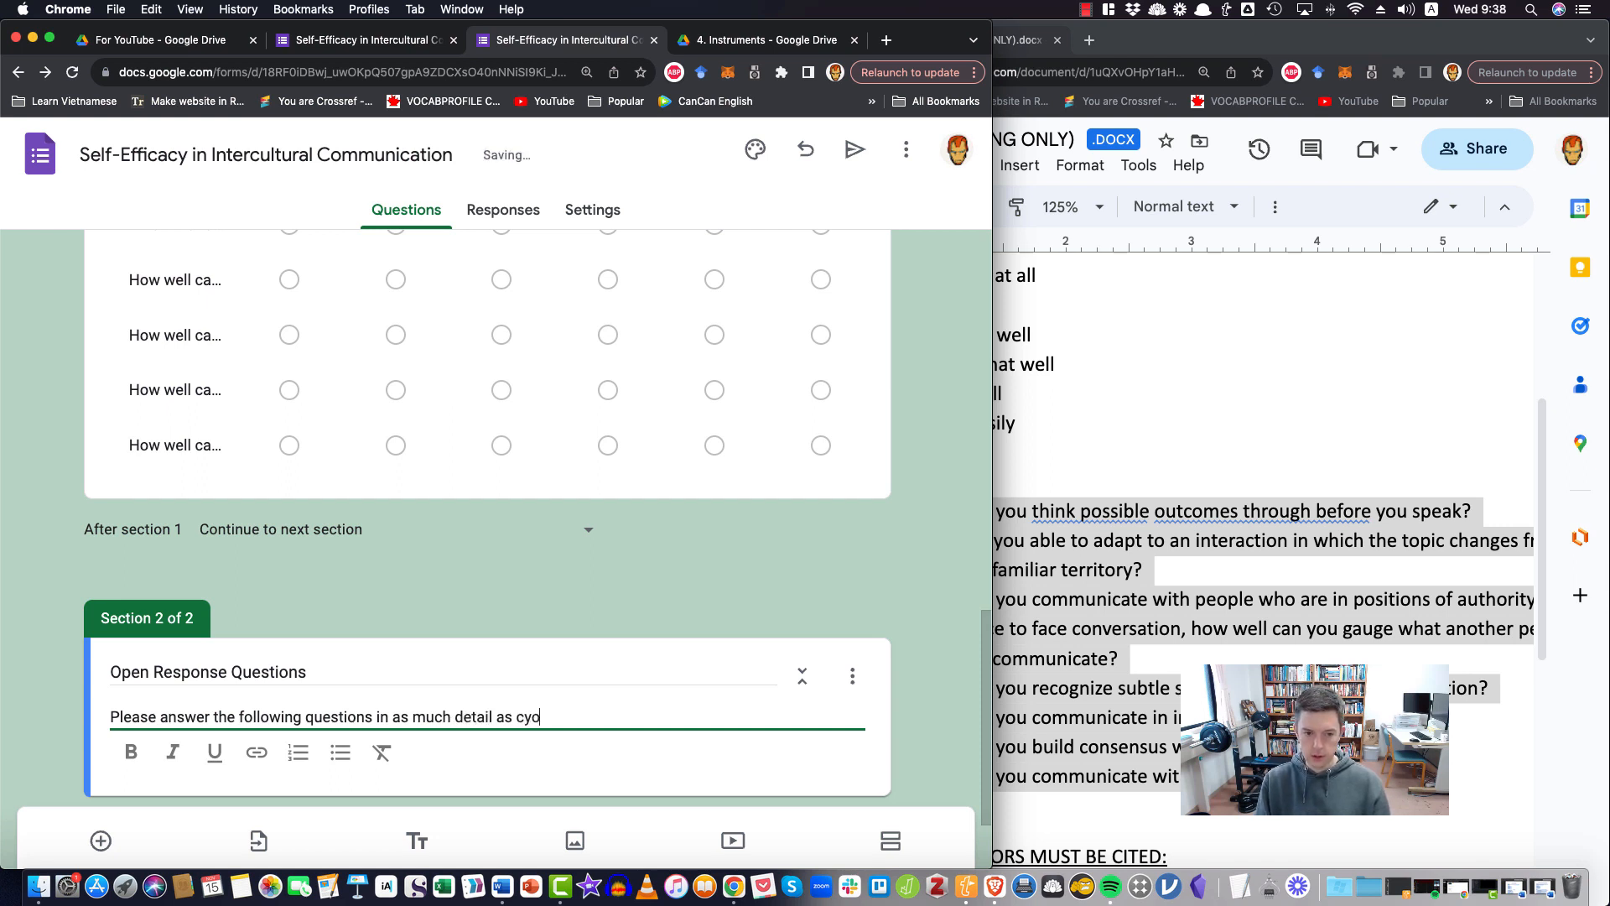
{"action": "key", "text": "BackSpace"}
{"action": "key", "text": "BackSpace"}
{"action": "key", "text": "BackSpace"}
{"action": "type", "text": "possible."}
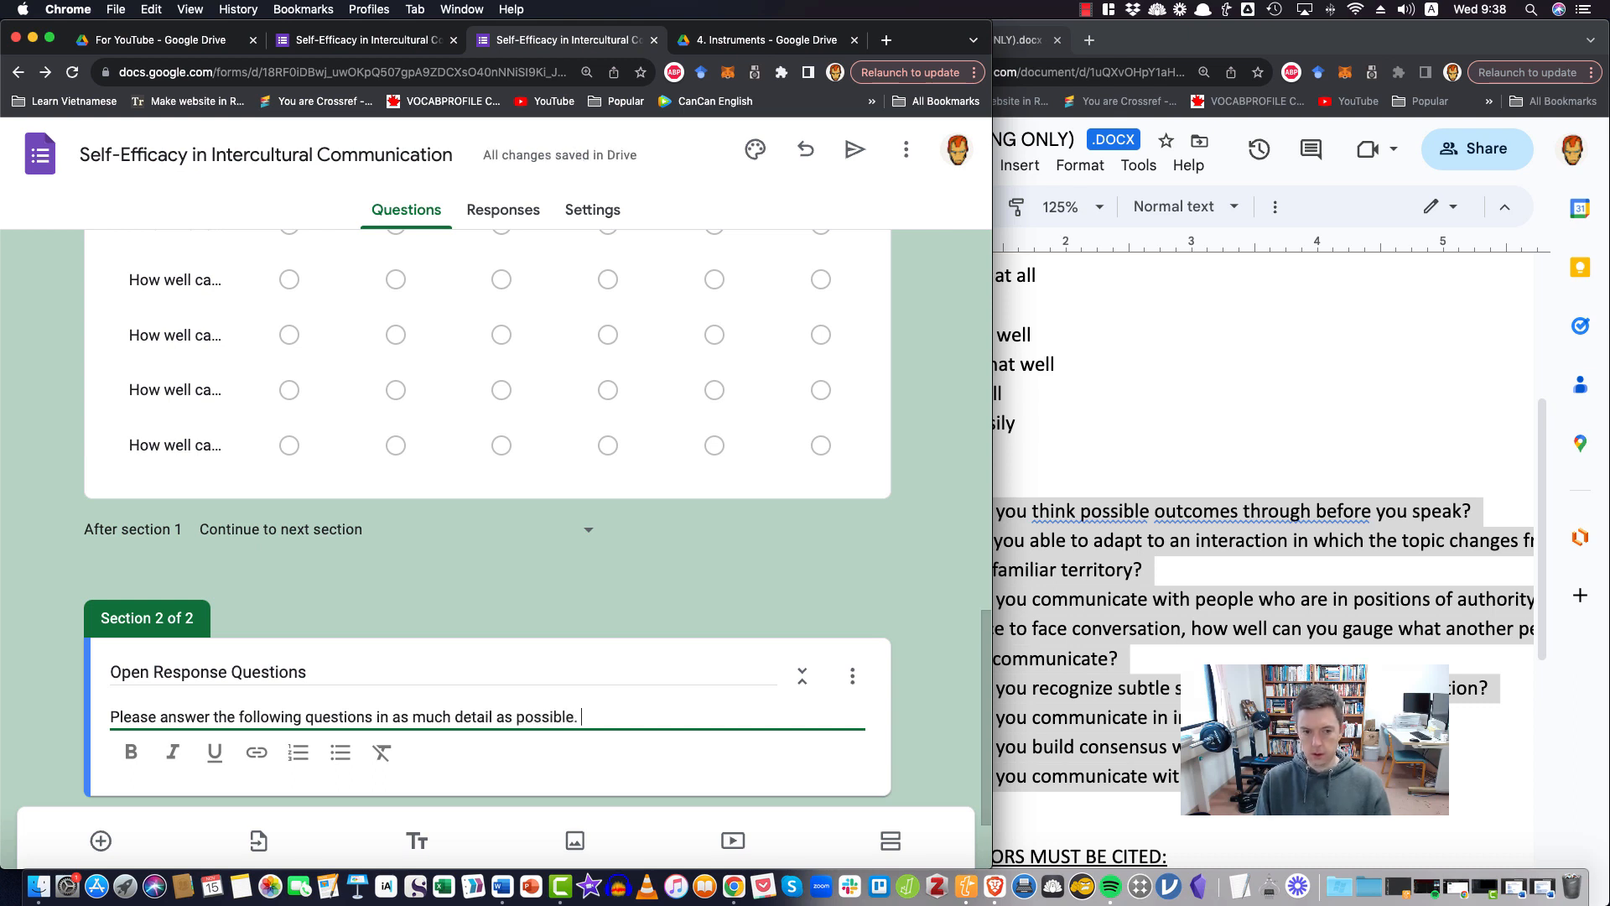
{"action": "type", "text": " It will help me u"}
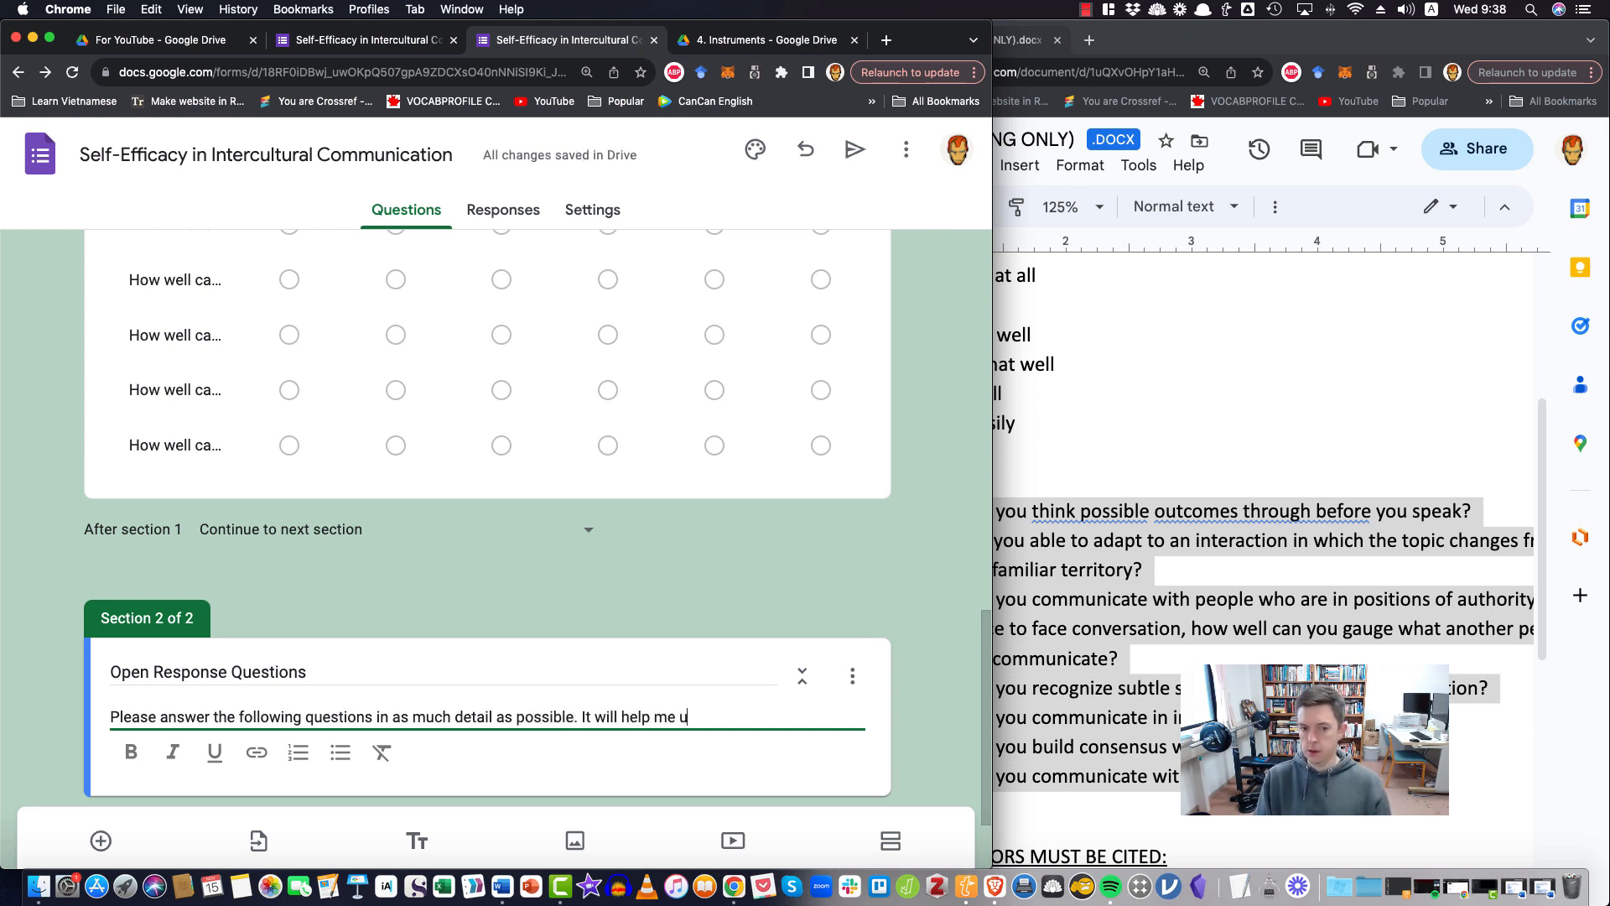
{"action": "type", "text": "nderstand"}
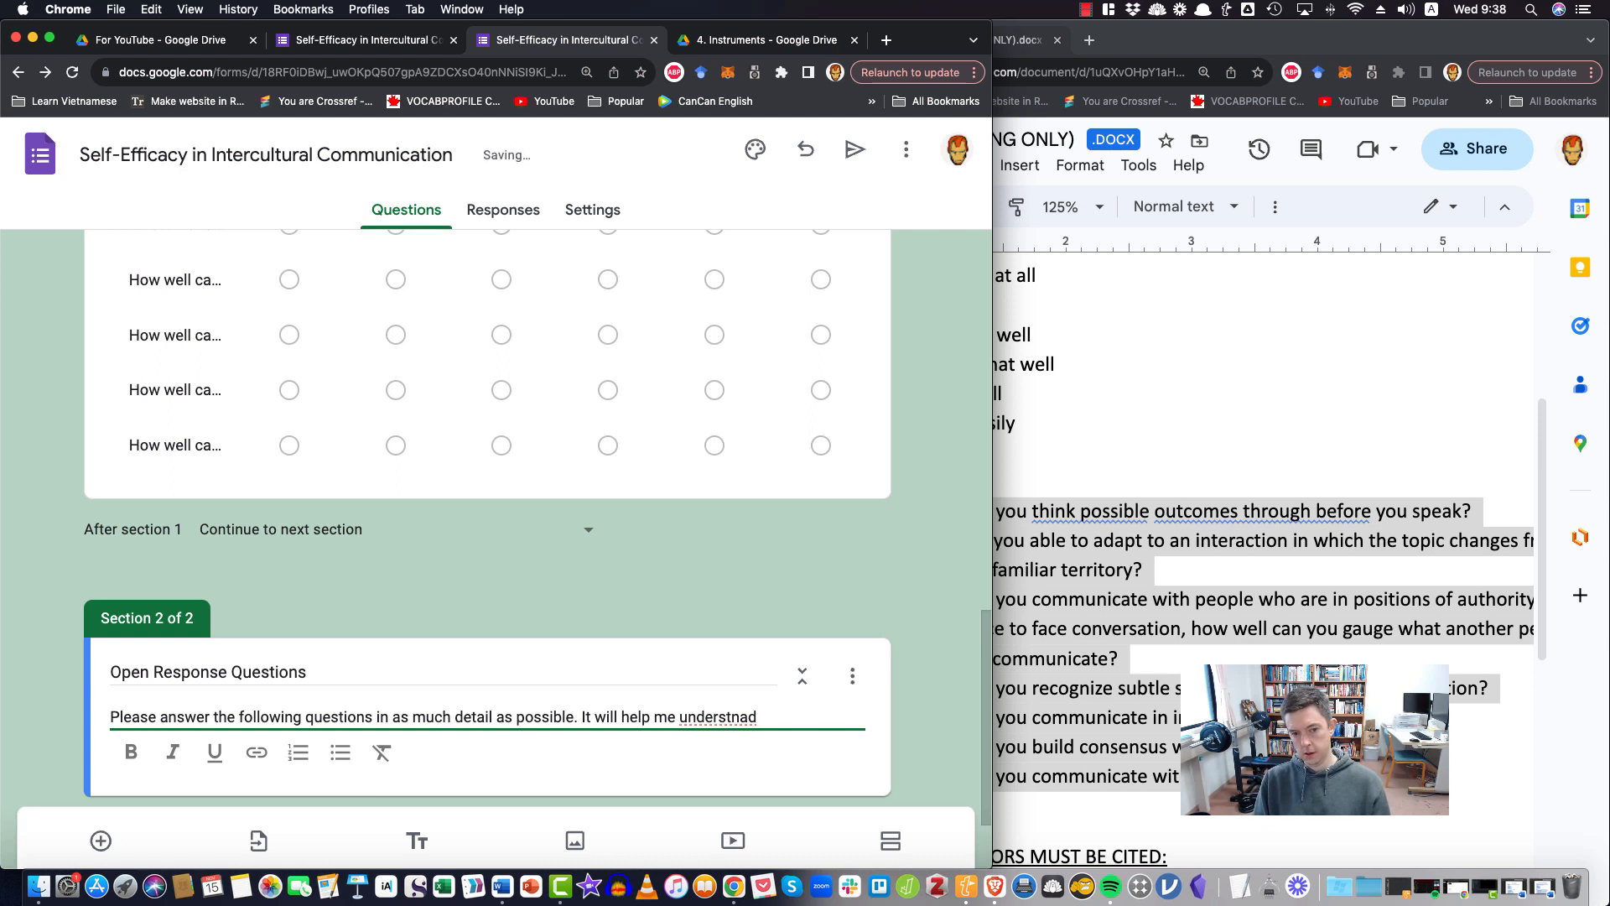
{"action": "type", "text": " your id"}
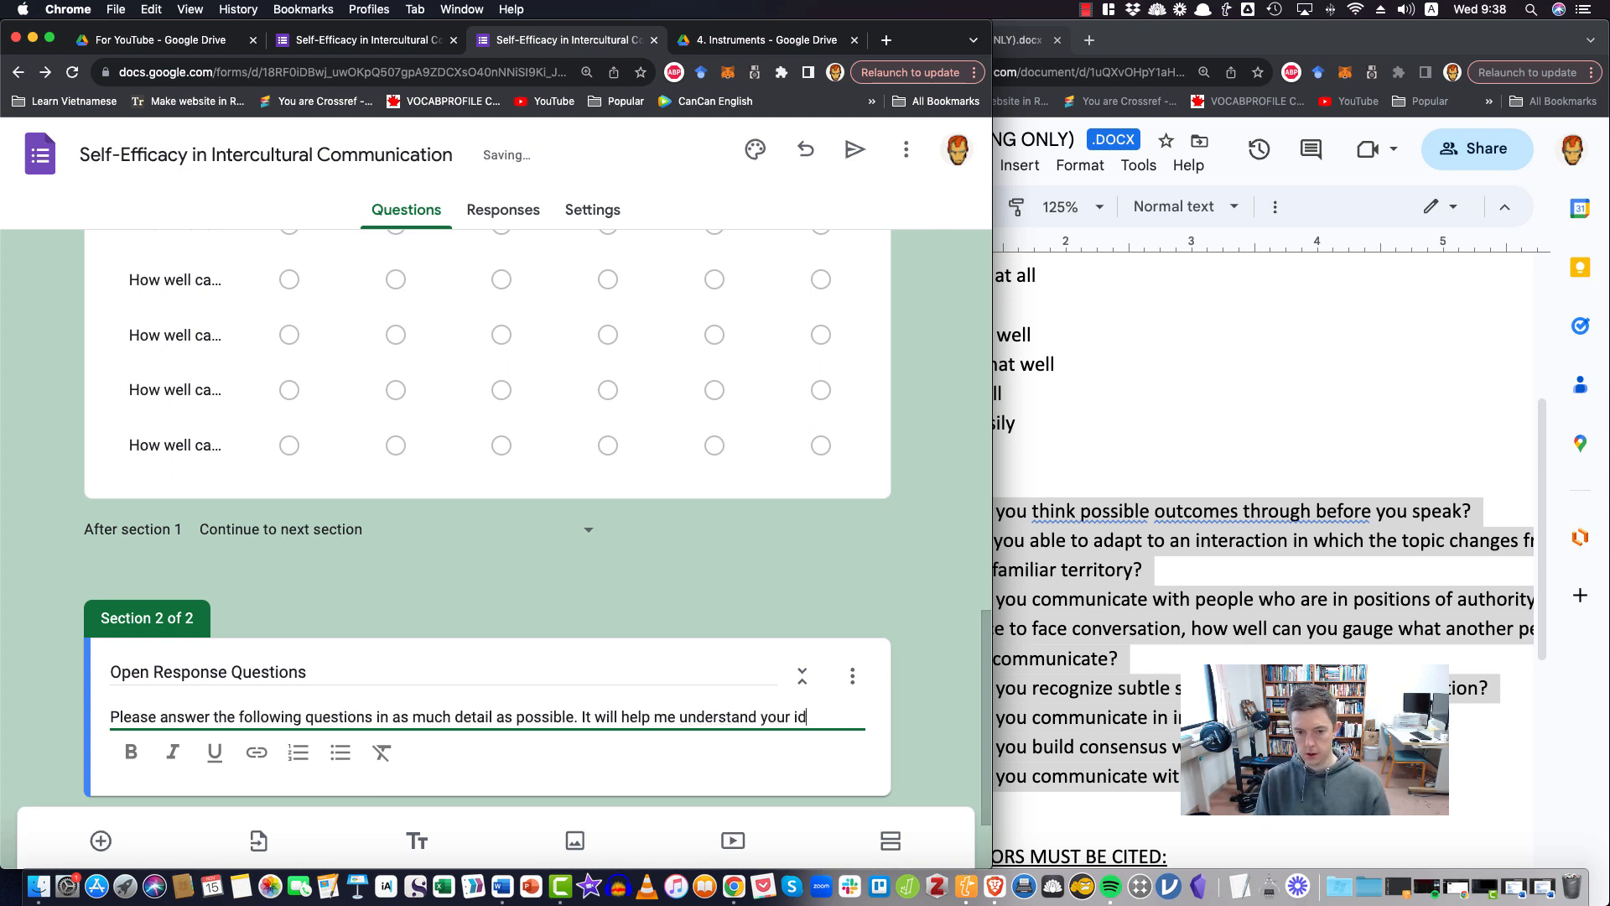
{"action": "type", "text": "eas muc"}
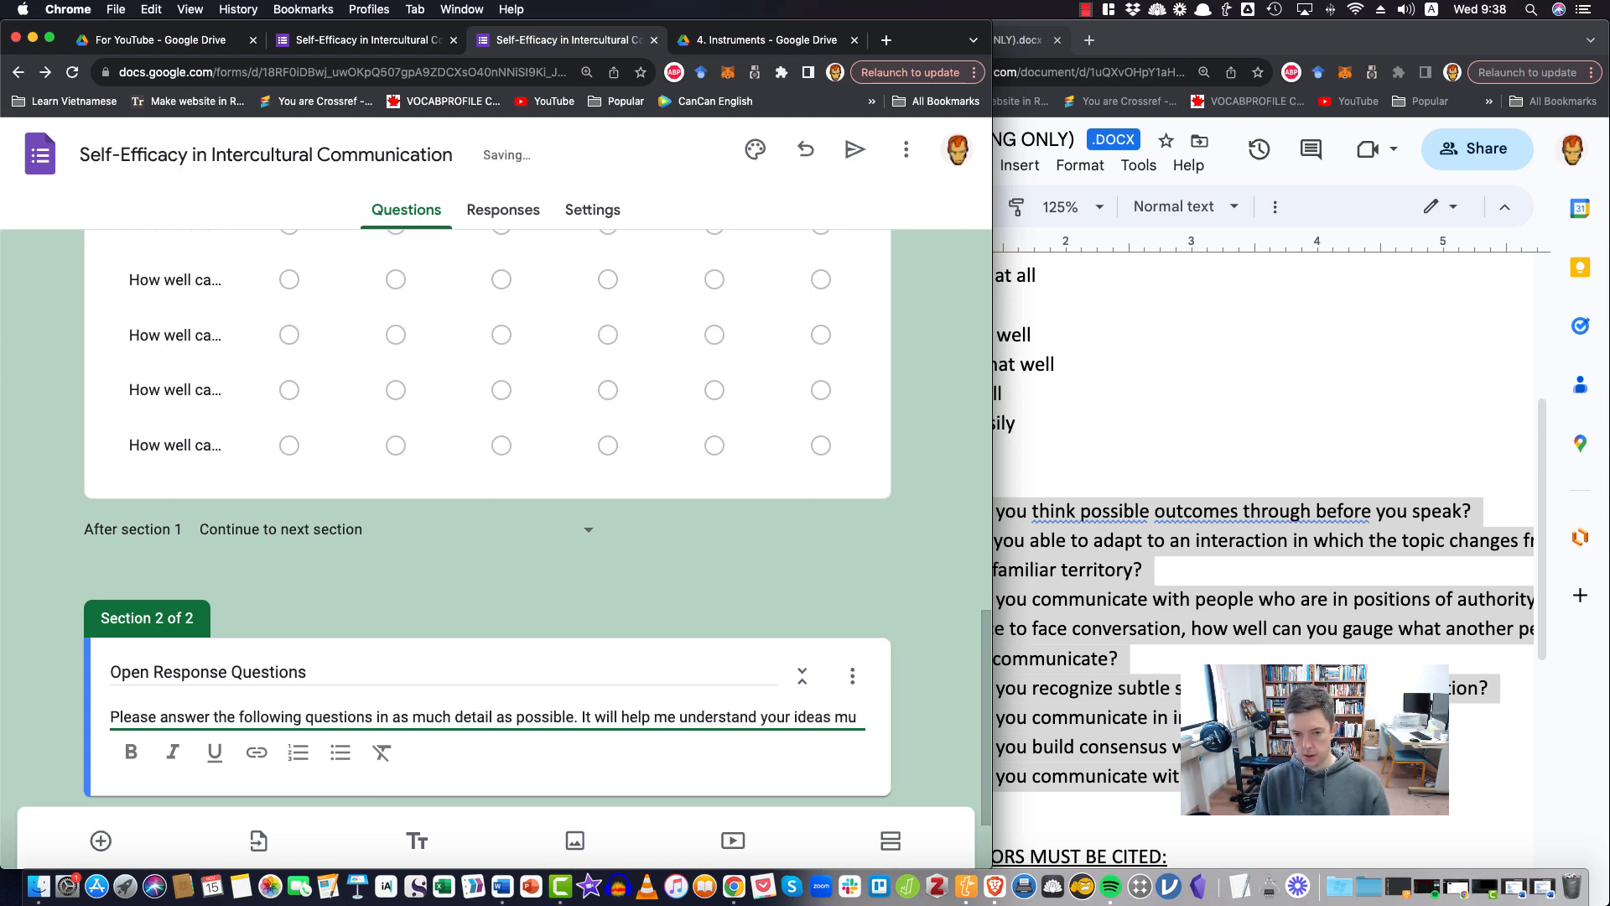
Add "It will help me understand my research topic a lot to read your detailed response." to the Open Response Questions section description
{"action": "key", "text": "BackSpace"}
{"action": "key", "text": "BackSpace"}
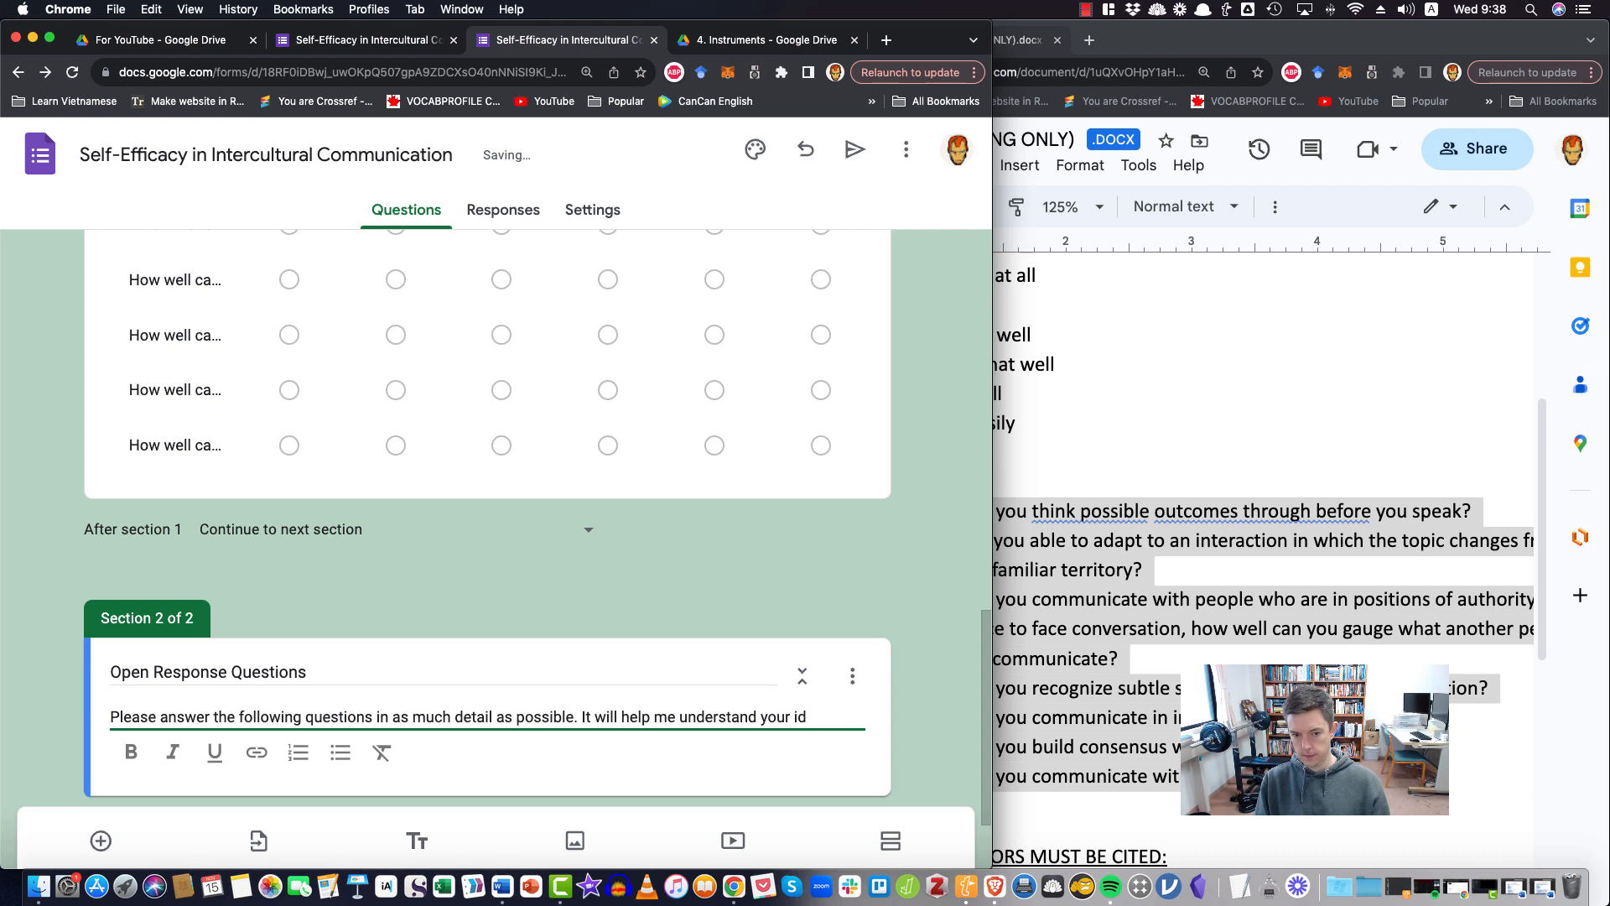
{"action": "key", "text": "BackSpace"}
{"action": "key", "text": "BackSpace"}
{"action": "key", "text": "BackSpace"}
{"action": "type", "text": "my research topic "}
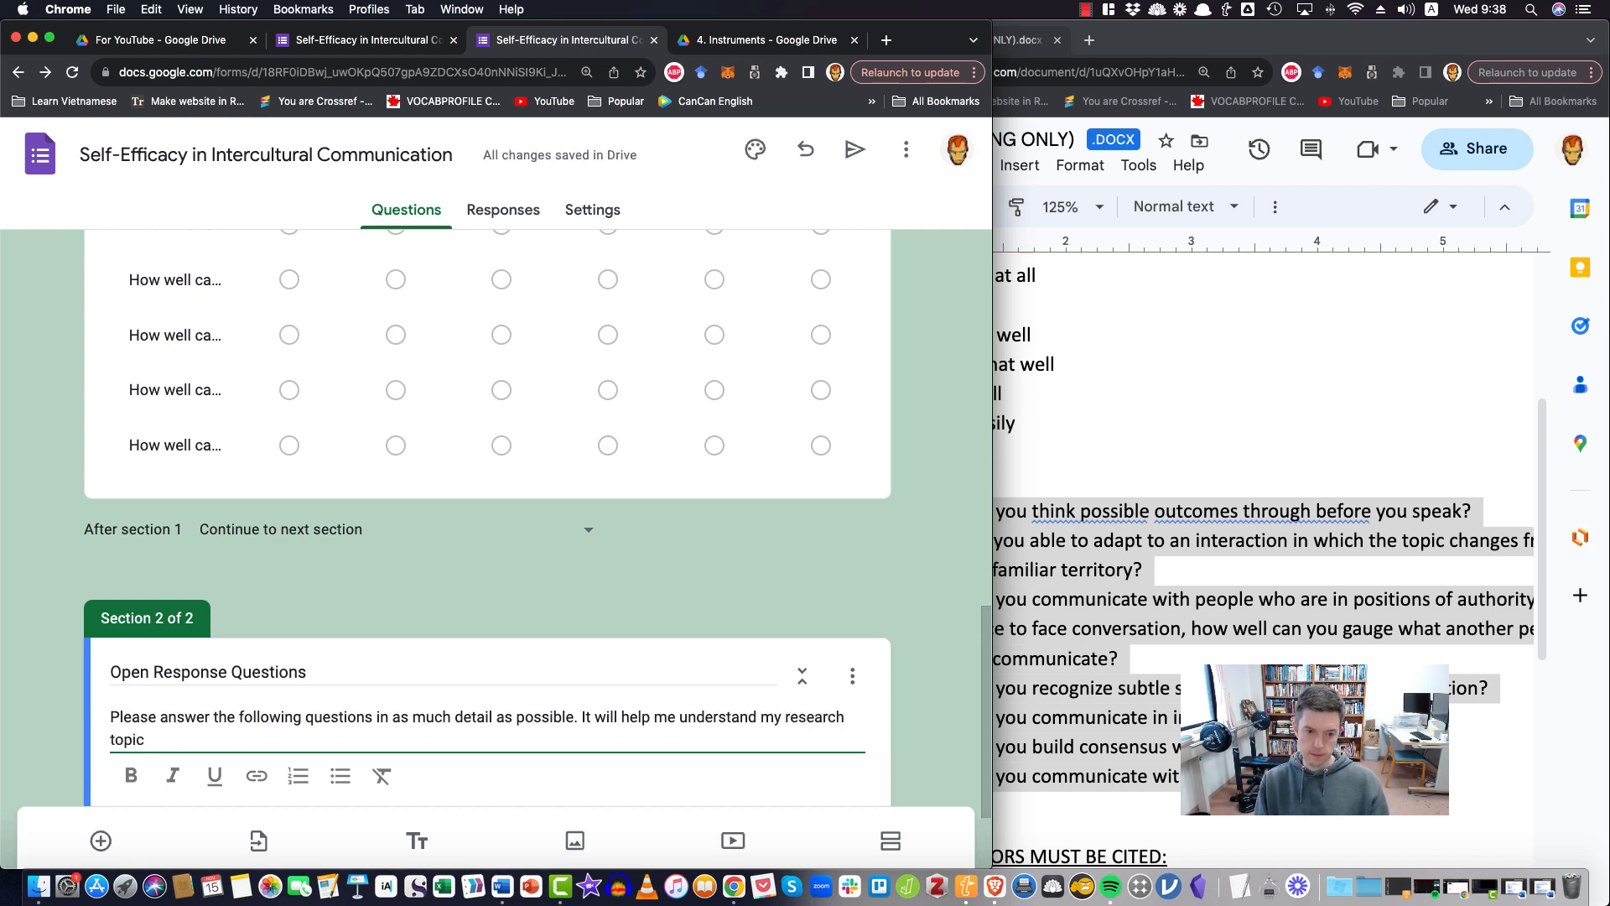
{"action": "type", "text": "a lot t"}
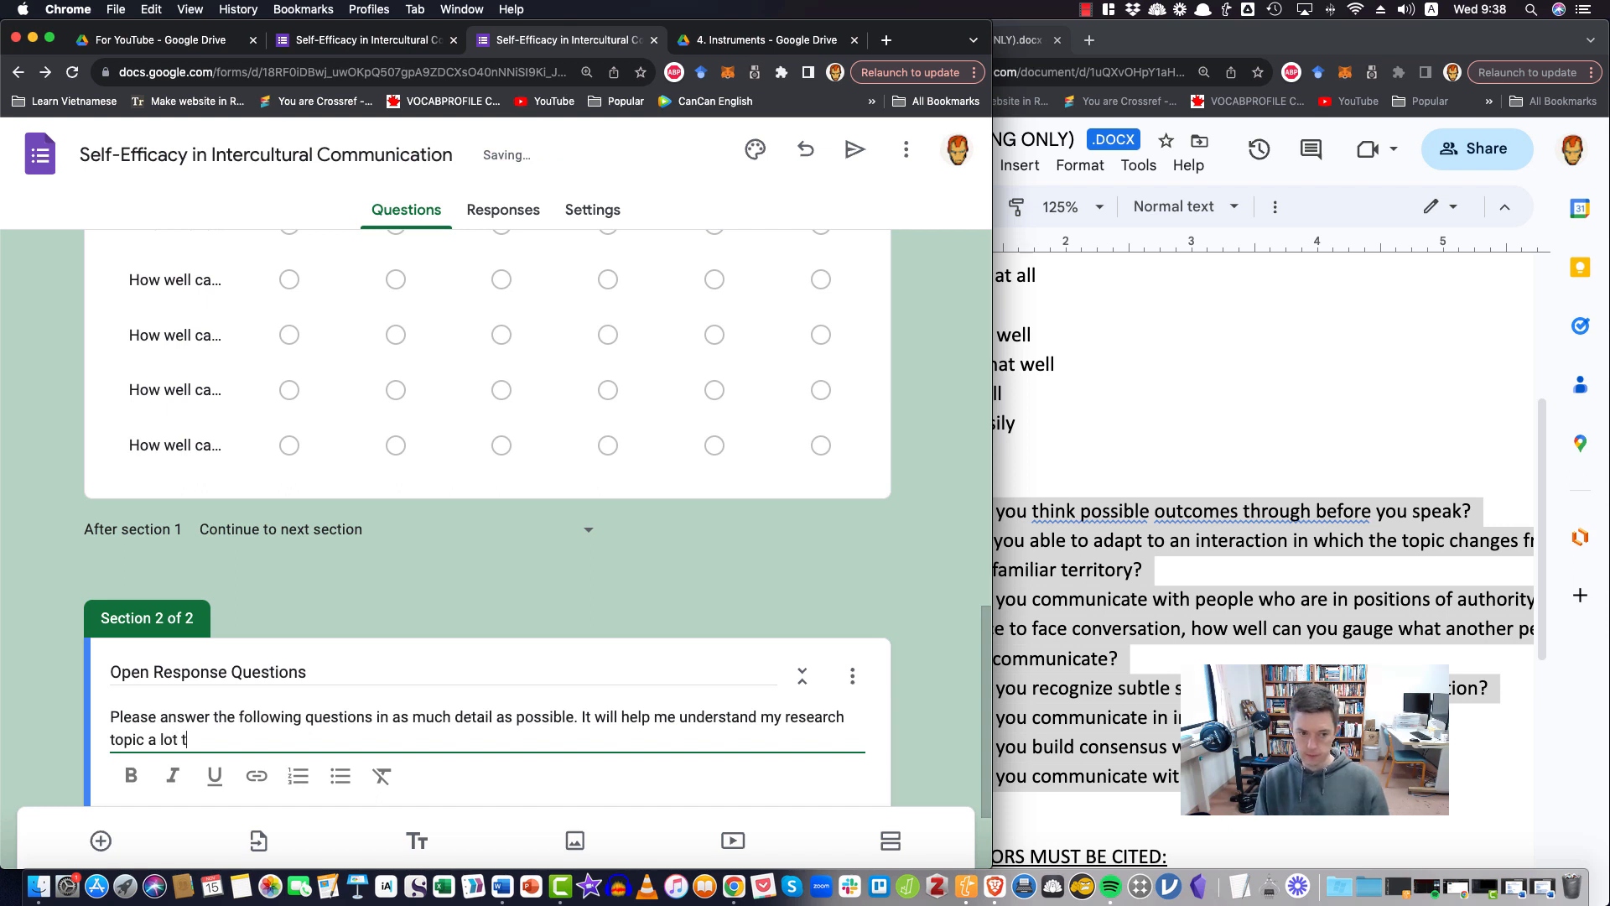
{"action": "type", "text": "o "}
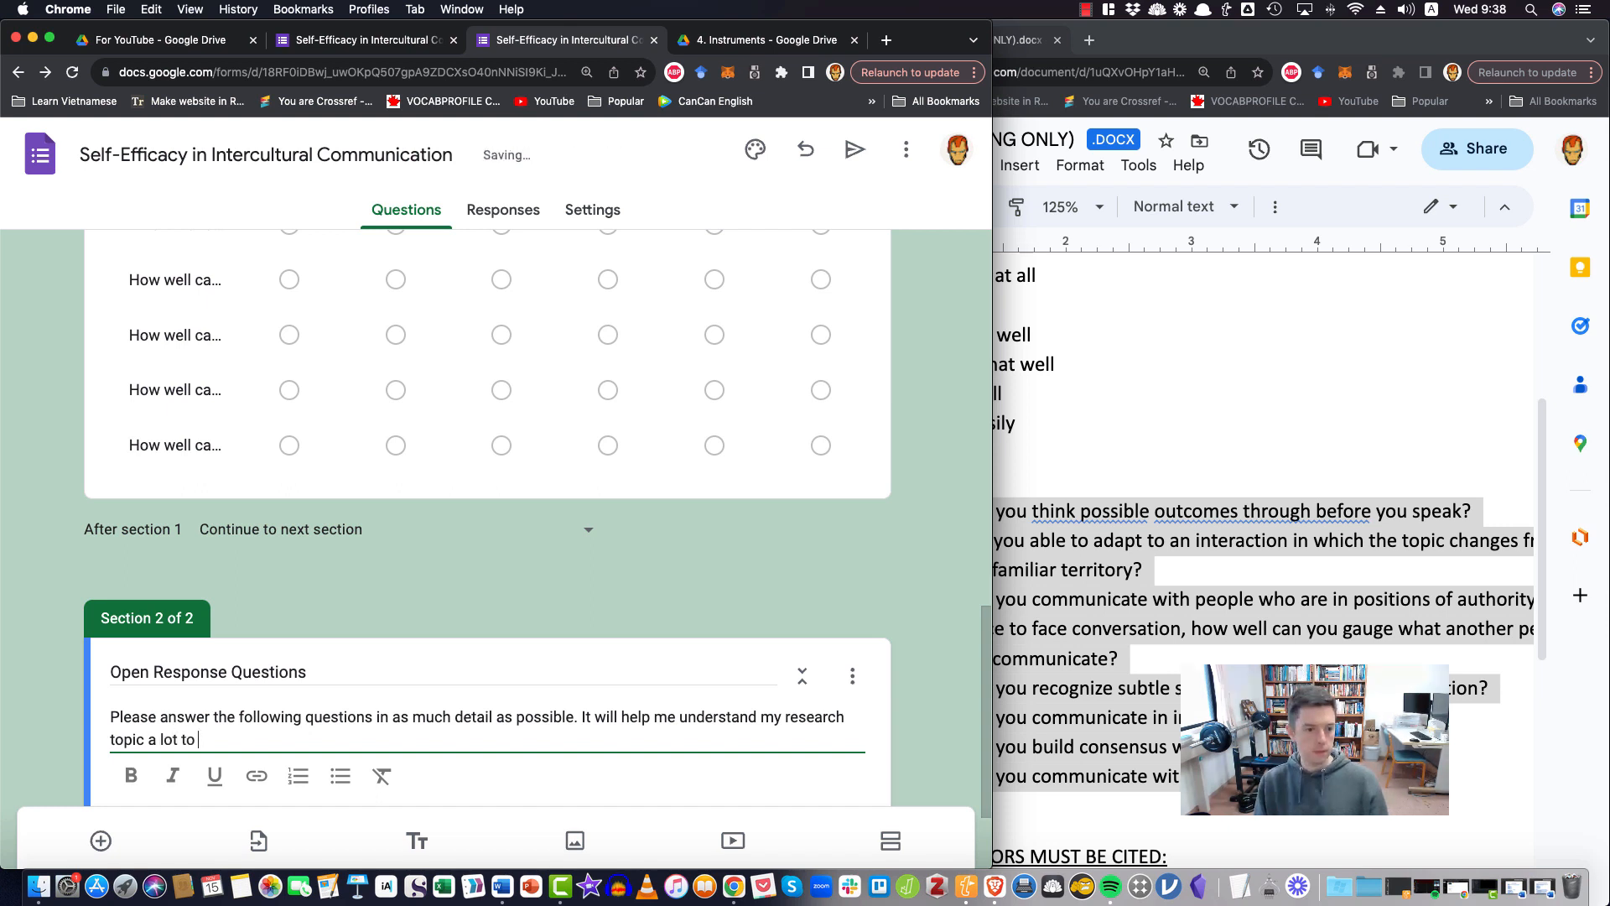
{"action": "type", "text": "hread your deta"}
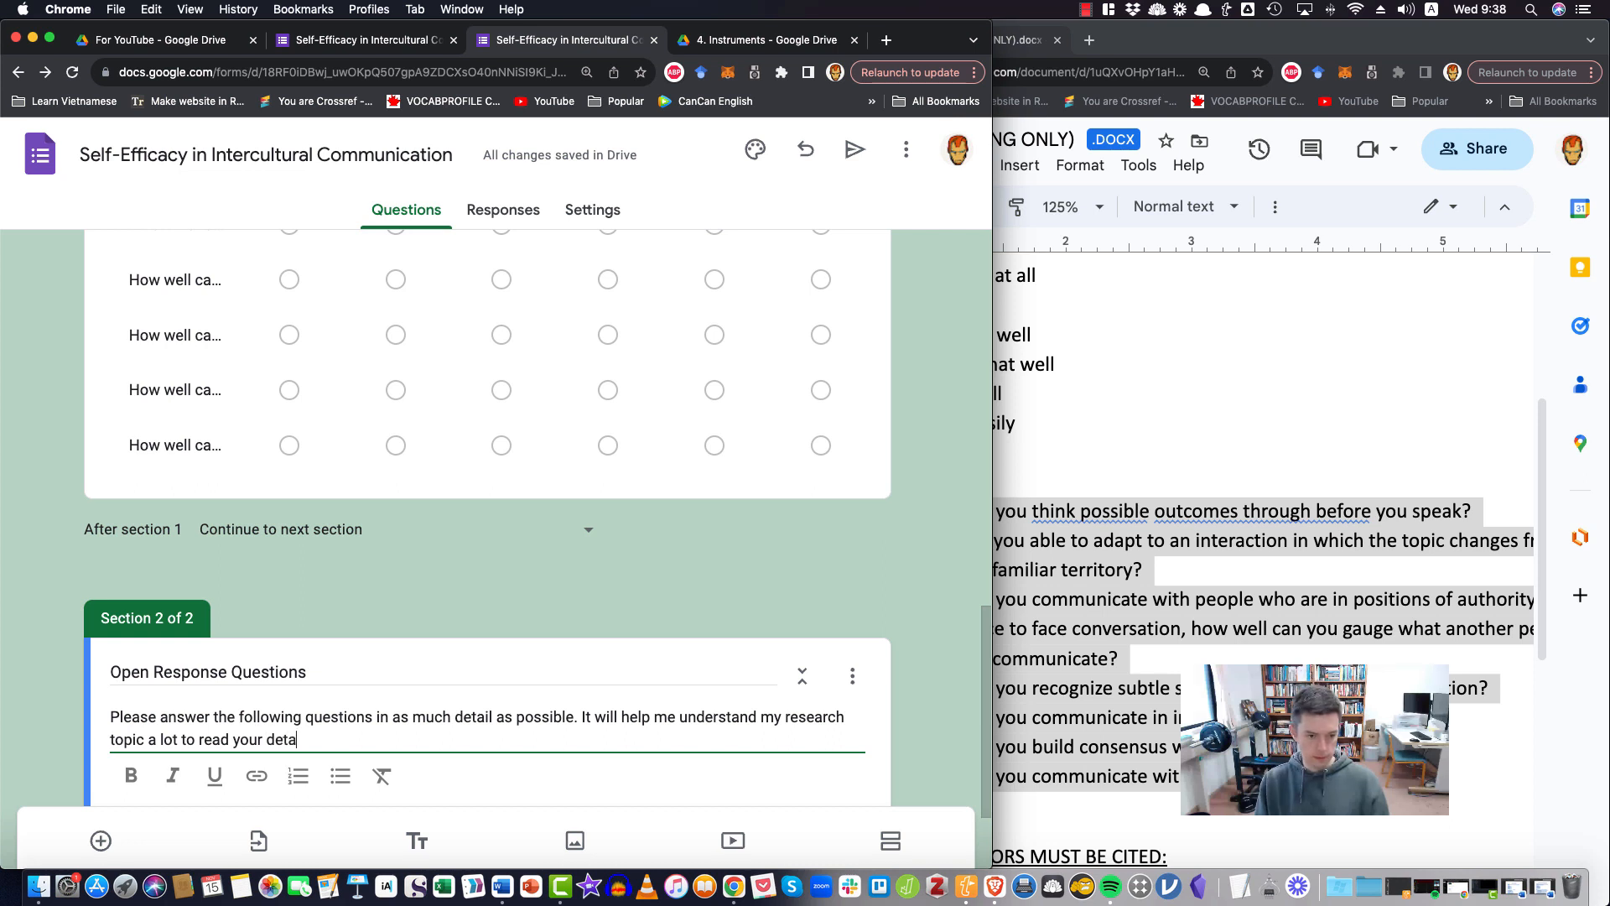
{"action": "type", "text": "iled respons"}
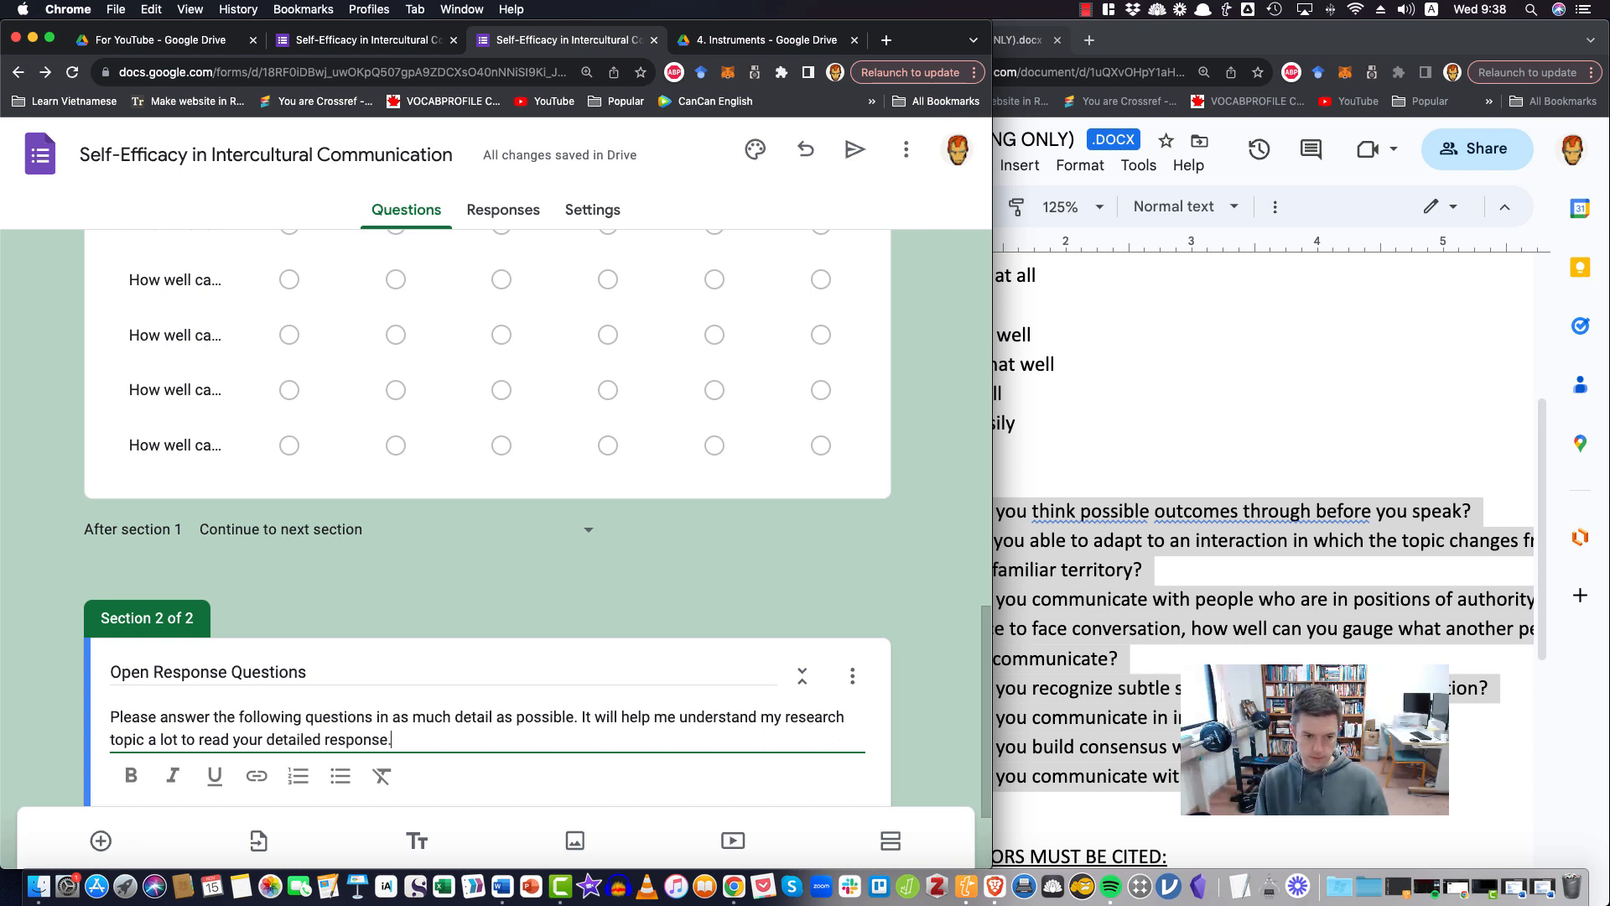
{"action": "type", "text": "e."}
{"action": "left_click", "coordinate": [916, 666]}
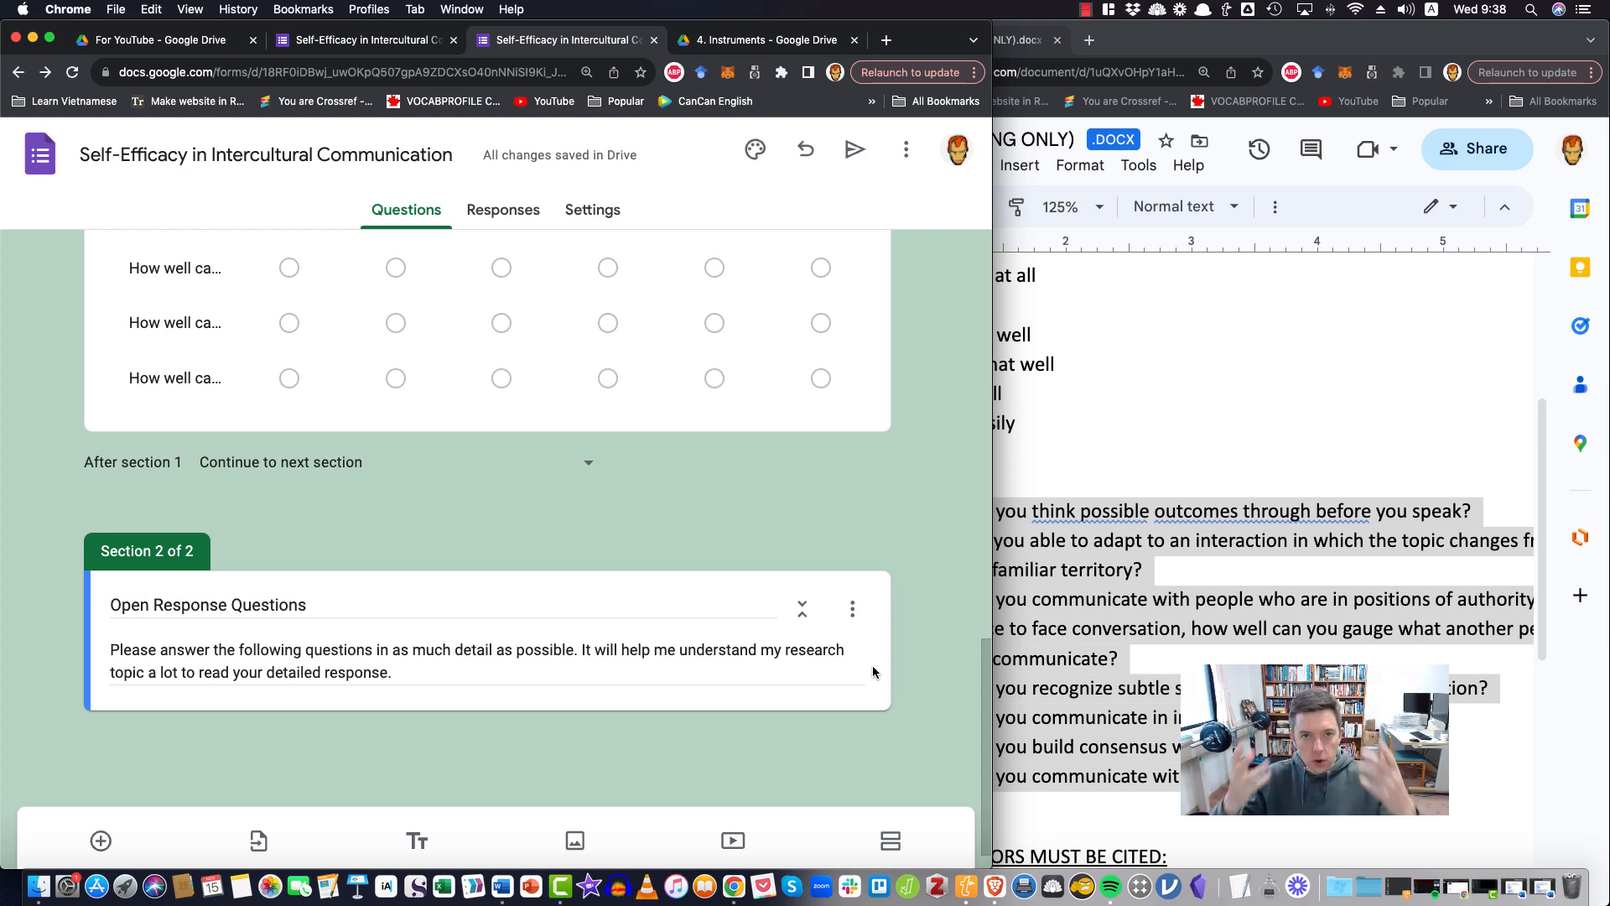
{"action": "scroll", "coordinate": [873, 666], "scroll_direction": "up", "scroll_amount": 5}
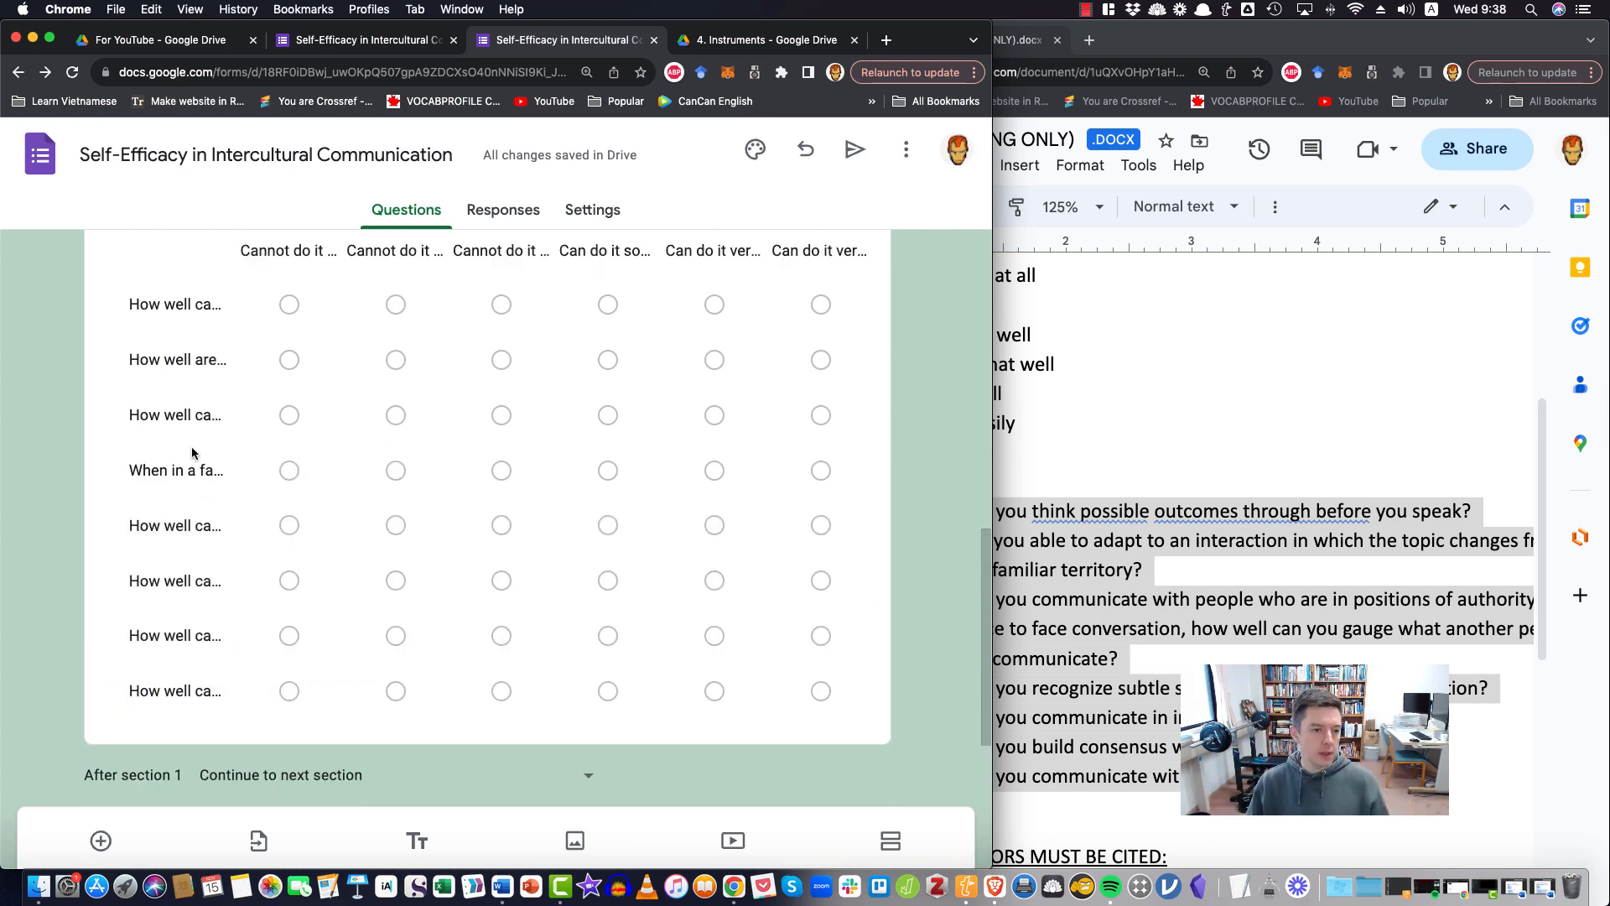
{"action": "scroll", "coordinate": [295, 642], "scroll_direction": "down", "scroll_amount": 5}
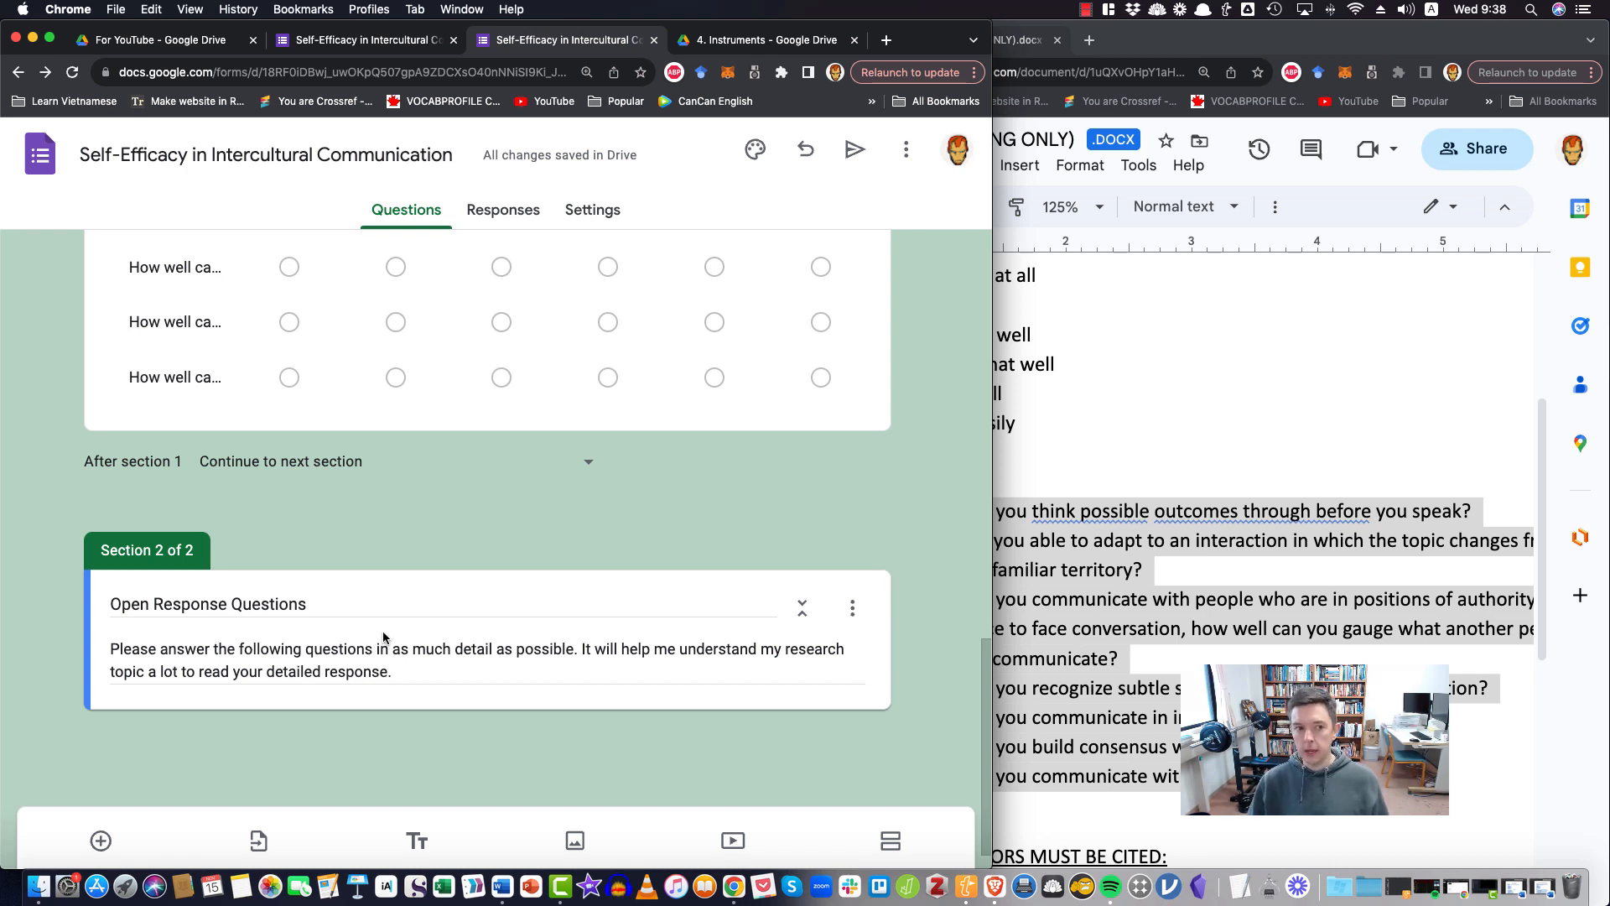
{"action": "scroll", "coordinate": [386, 640], "scroll_direction": "up", "scroll_amount": 5}
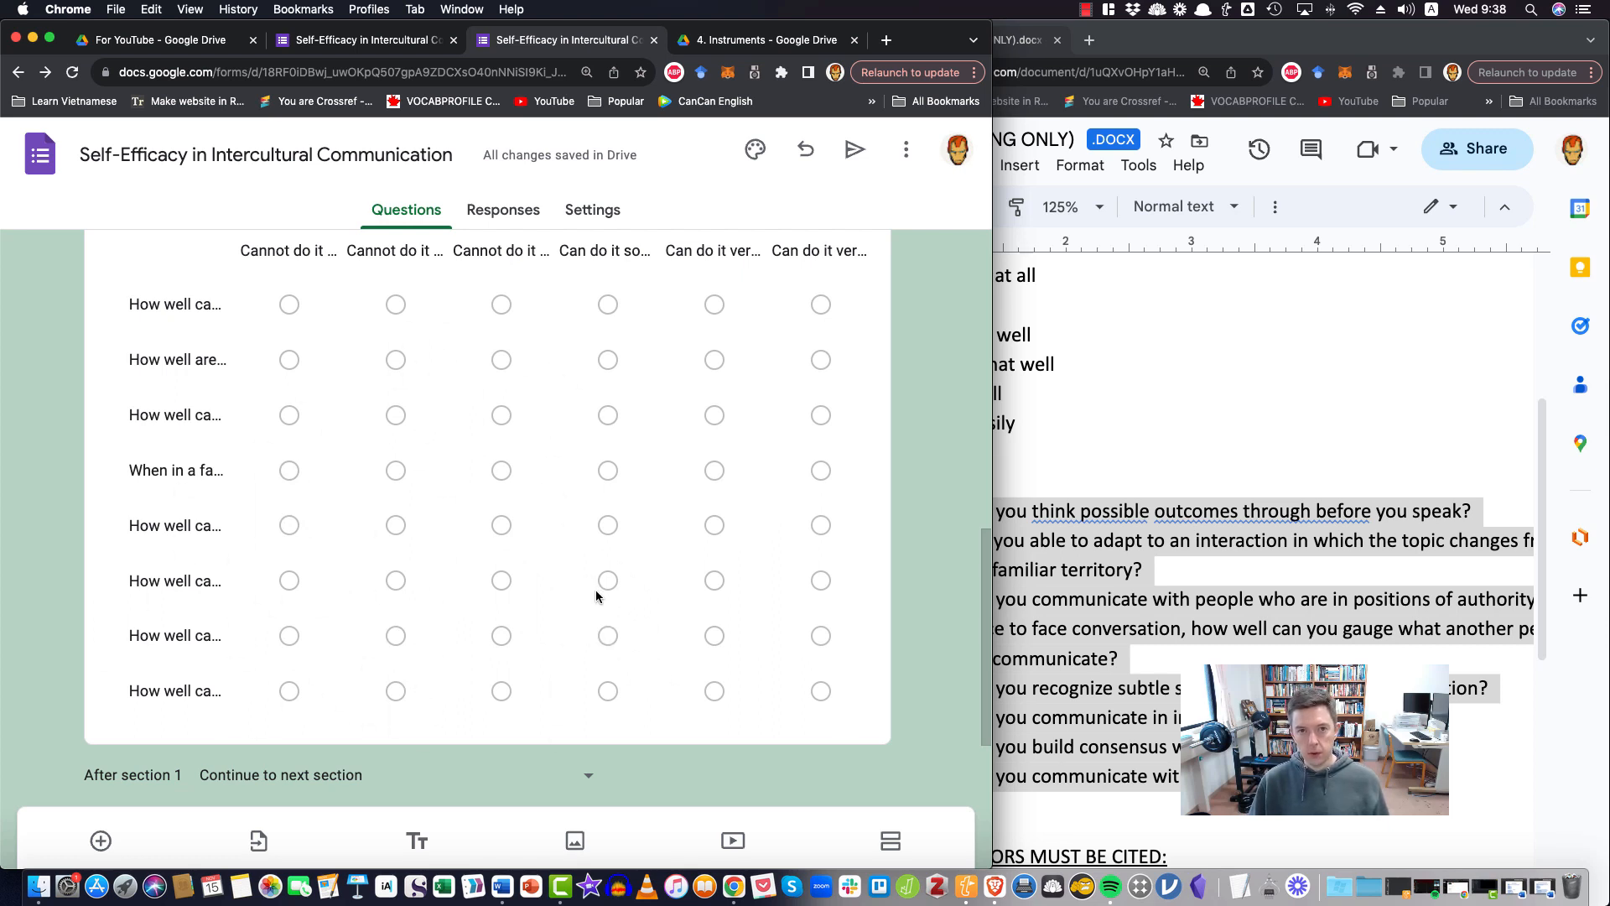
{"action": "scroll", "coordinate": [604, 602], "scroll_direction": "down", "scroll_amount": 4}
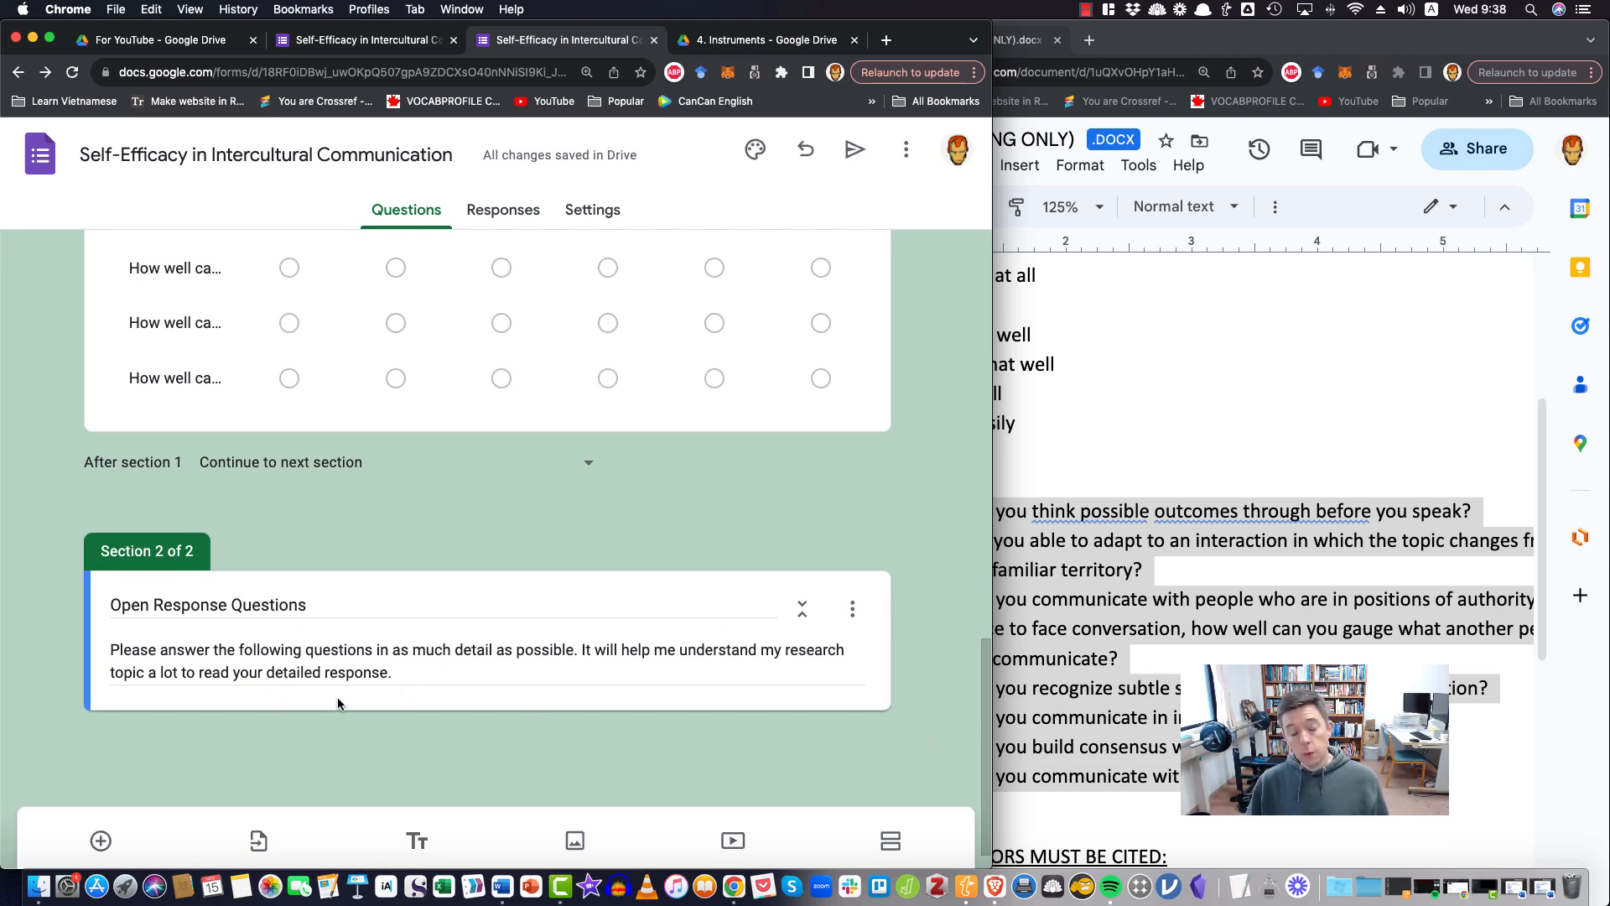
{"action": "scroll", "coordinate": [336, 706], "scroll_direction": "up", "scroll_amount": 4}
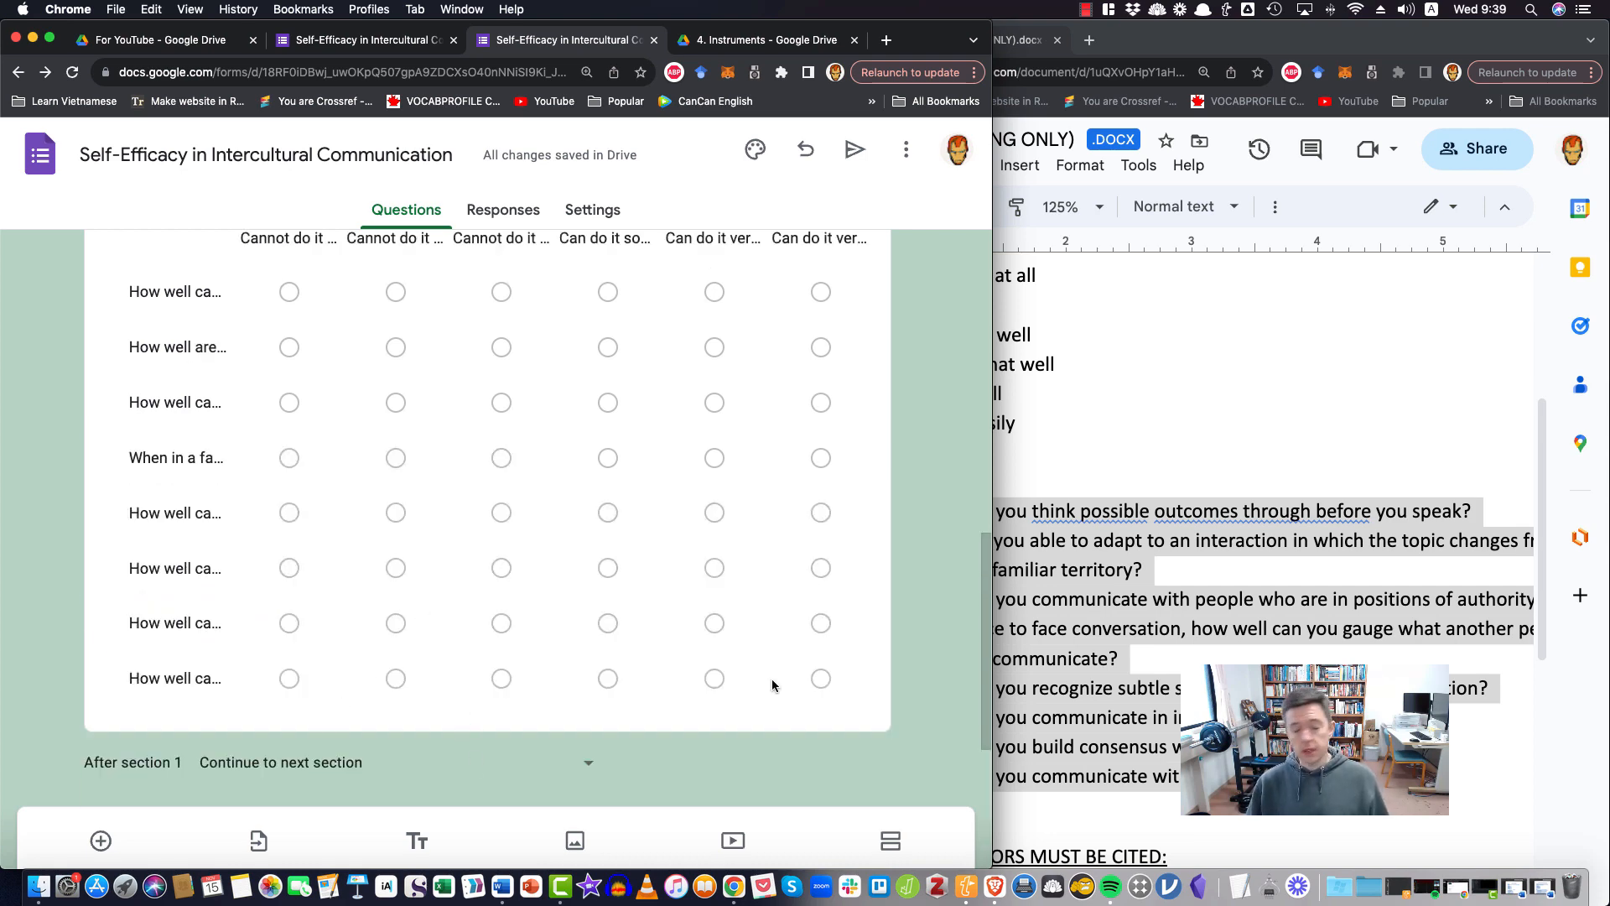
{"action": "scroll", "coordinate": [768, 682], "scroll_direction": "down", "scroll_amount": 4}
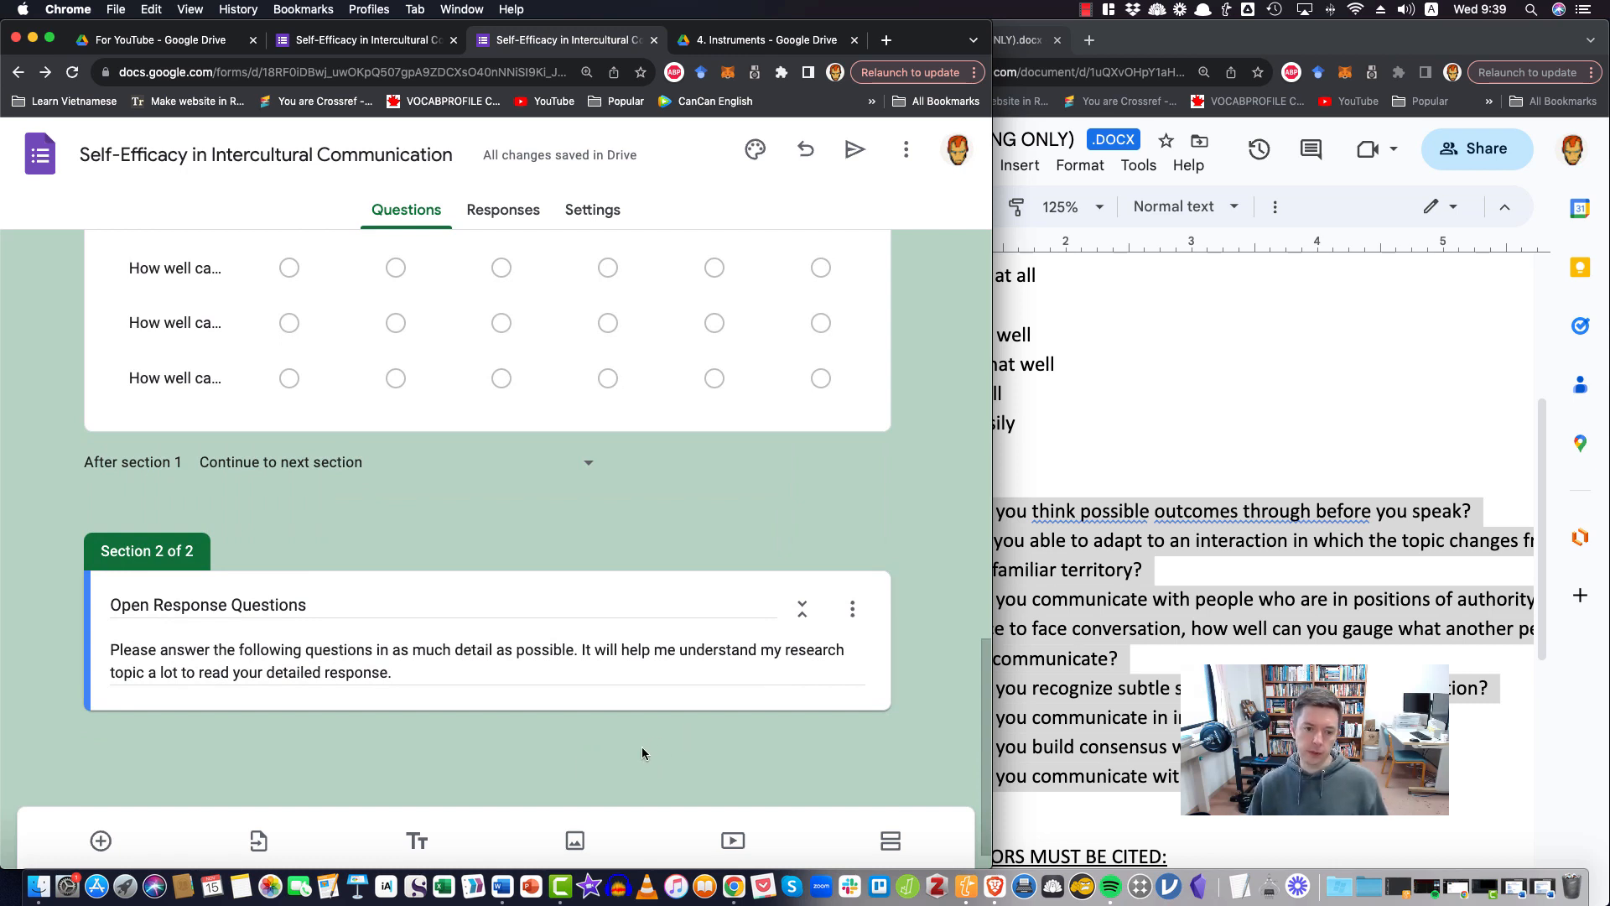
Add a required Paragraph question to the Open Response Questions section and duplicate it
{"action": "left_click", "coordinate": [100, 841]}
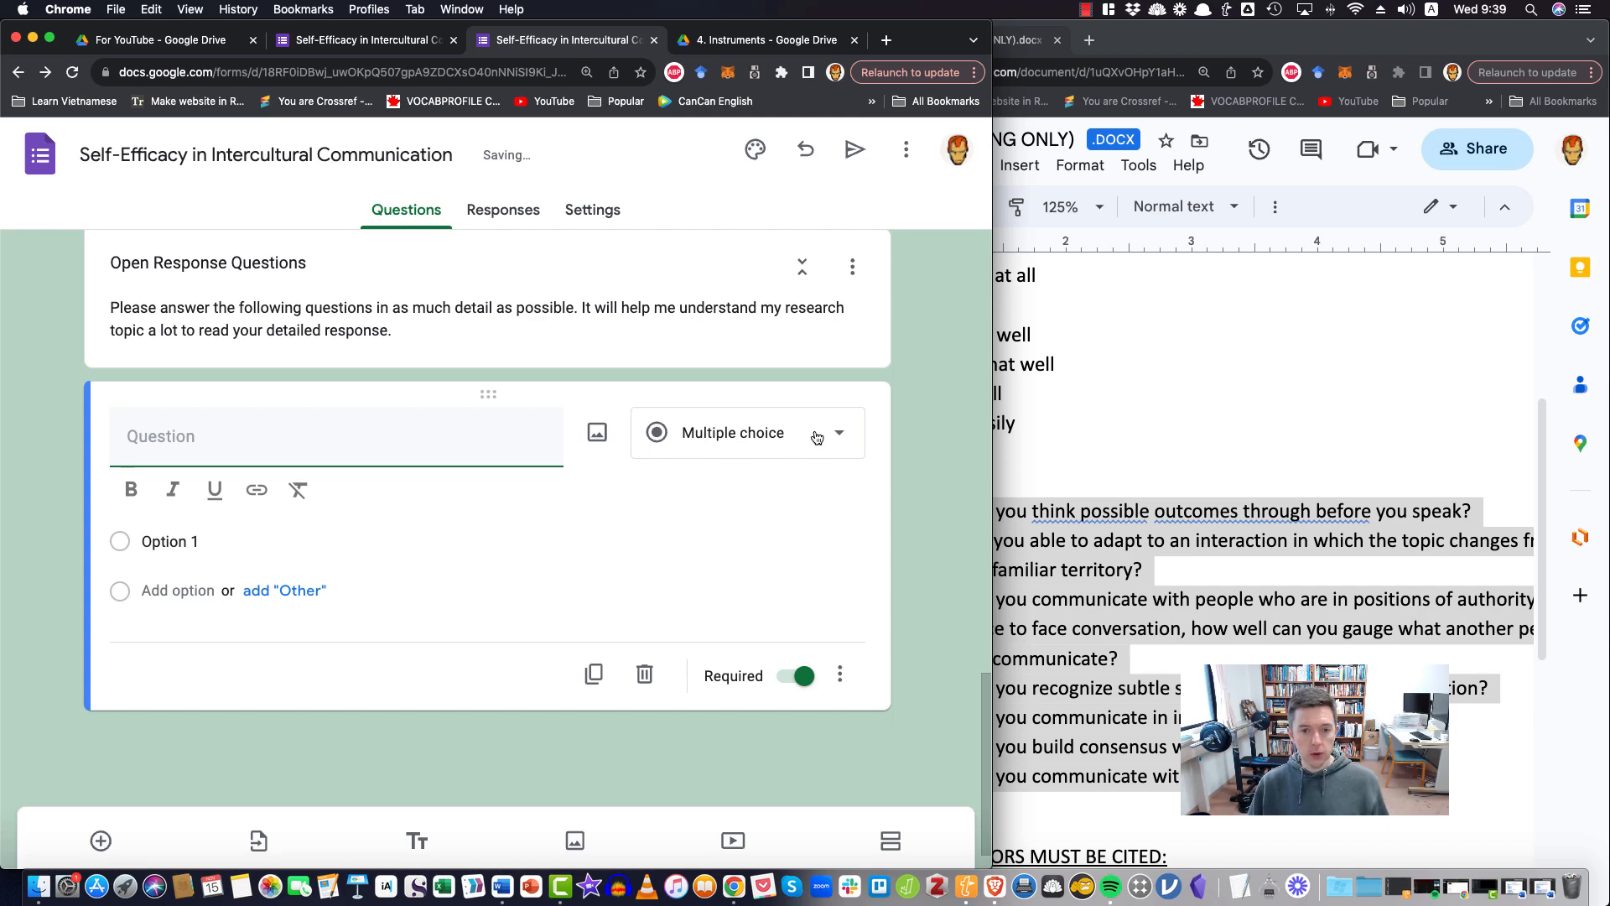
{"action": "left_click", "coordinate": [816, 436]}
{"action": "left_click", "coordinate": [715, 290]}
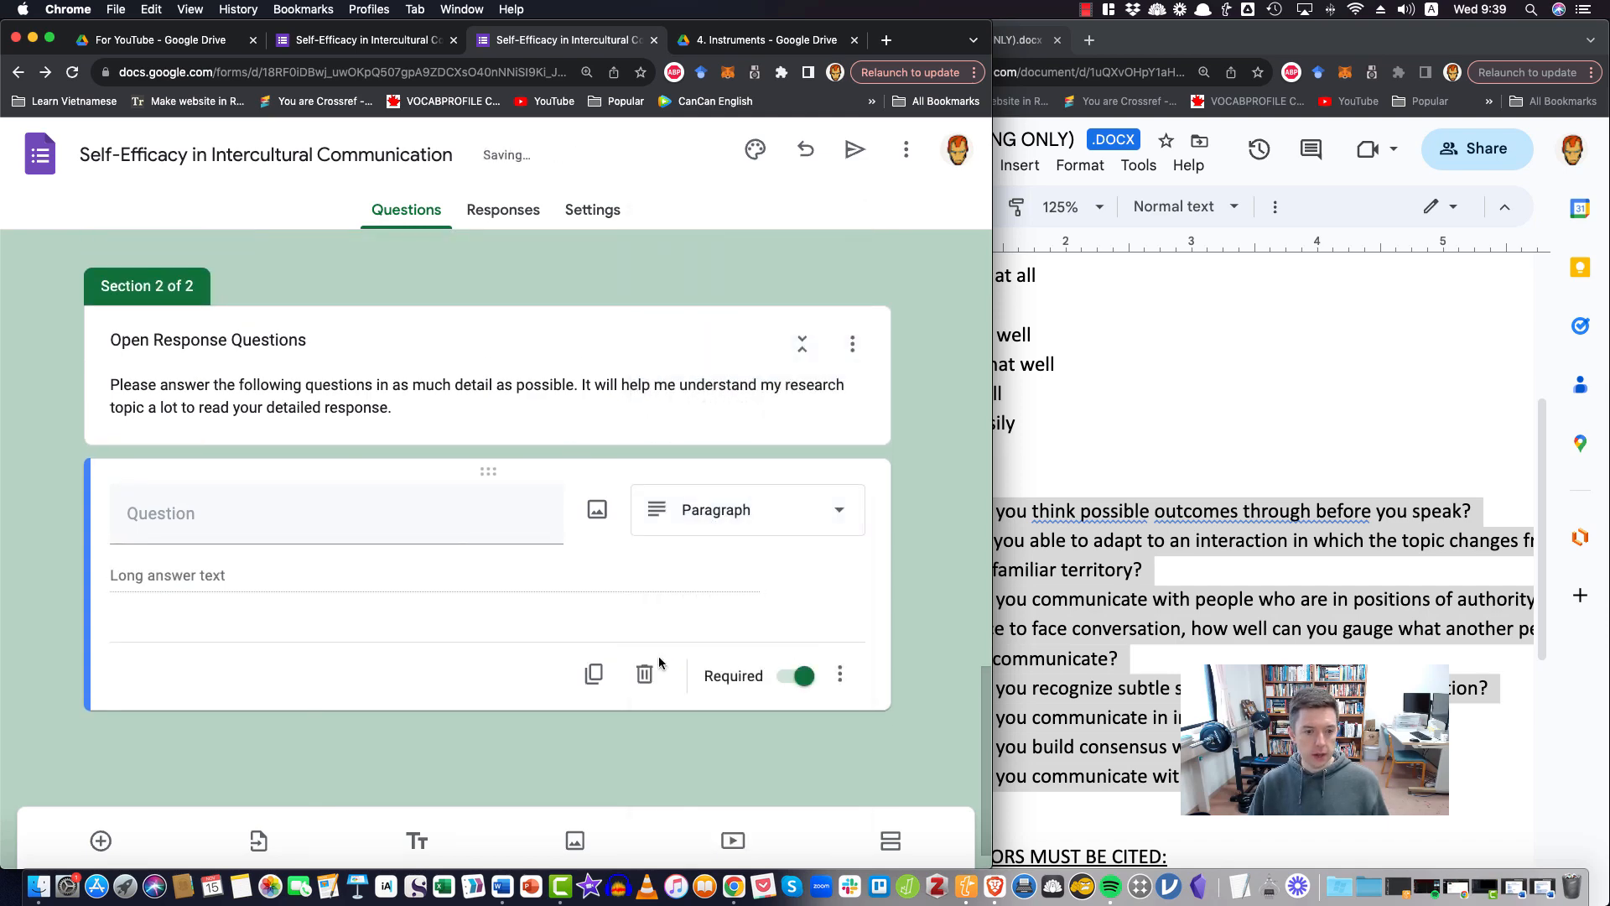
{"action": "left_click", "coordinate": [594, 674]}
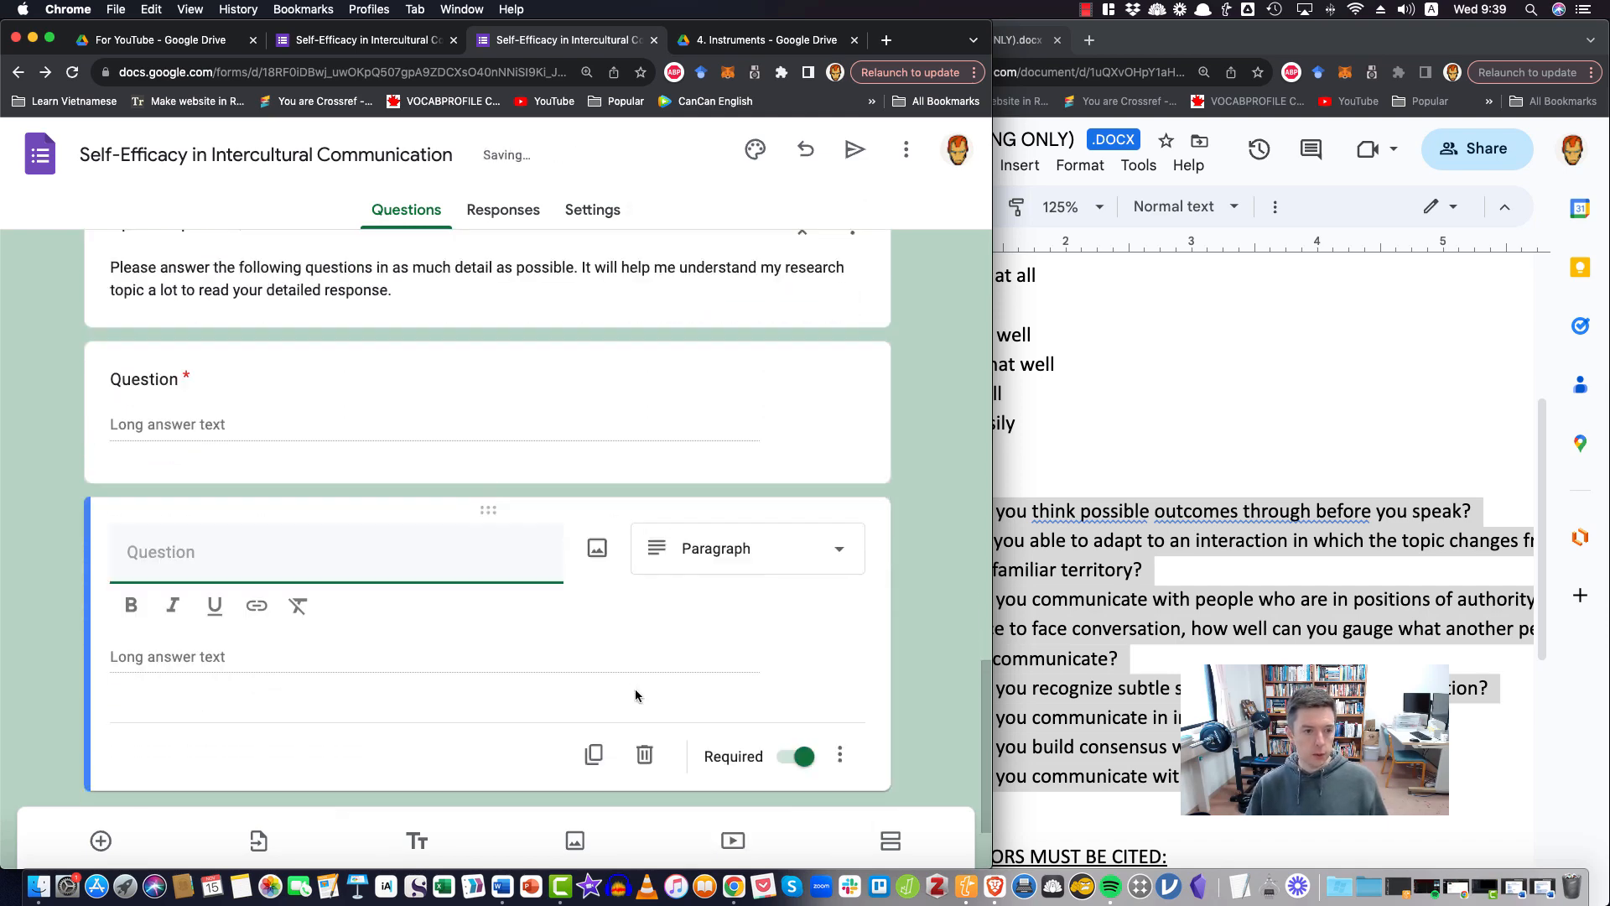
Start the first paragraph question's text with "Please share a story about an intercultural communication experience"
{"action": "left_click", "coordinate": [169, 389]}
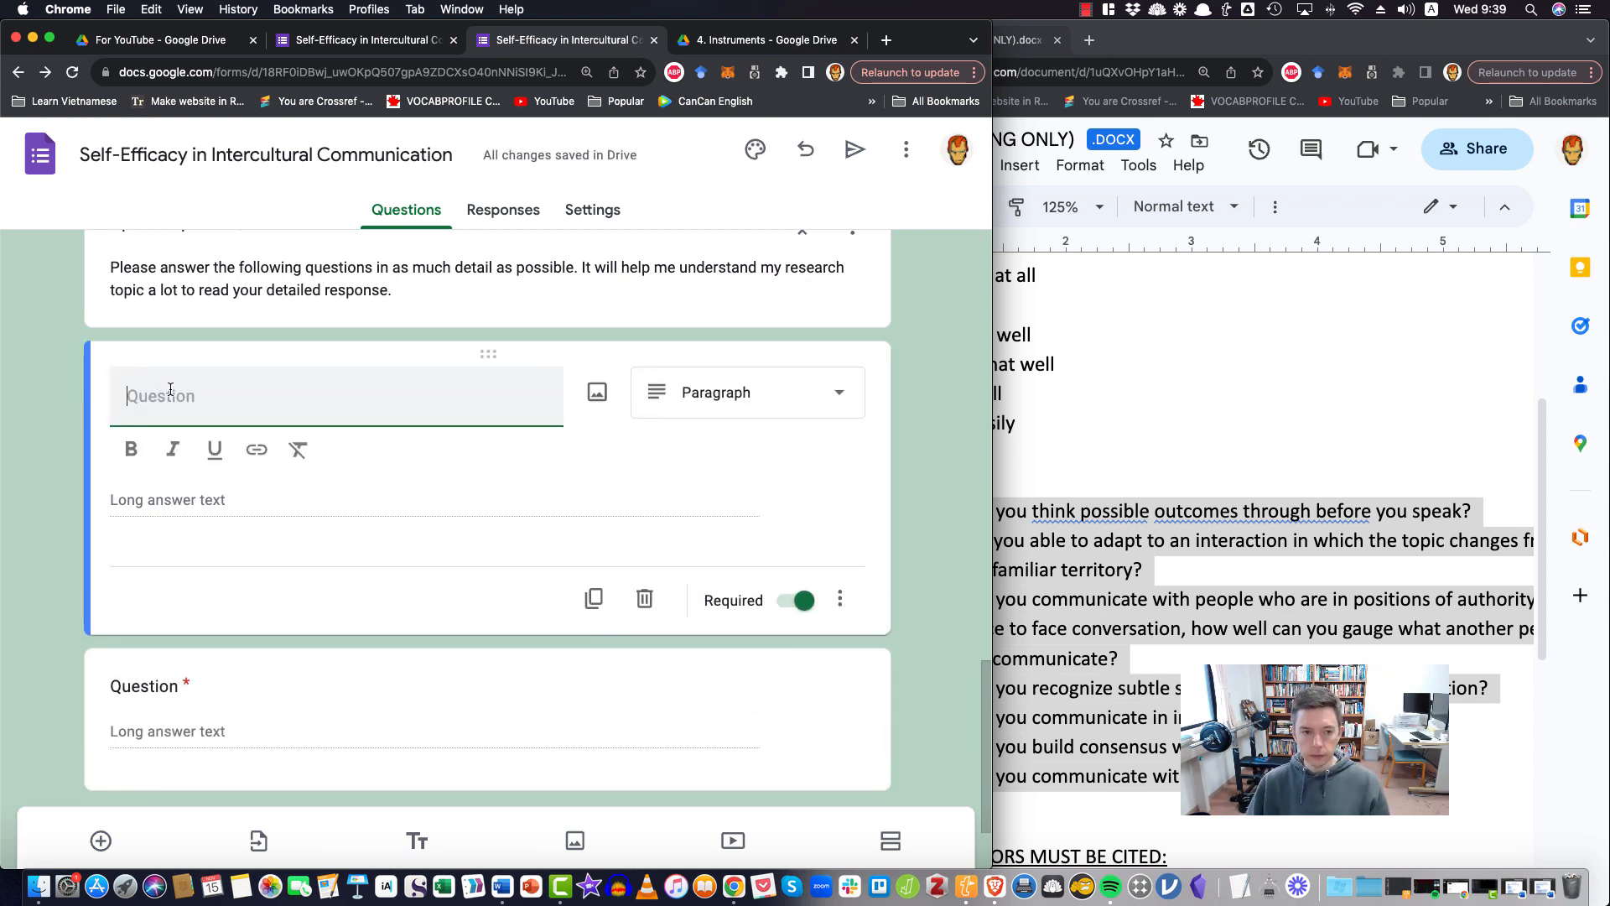
{"action": "scroll", "coordinate": [170, 389], "scroll_direction": "up", "scroll_amount": 8}
{"action": "scroll", "coordinate": [187, 461], "scroll_direction": "down", "scroll_amount": 6}
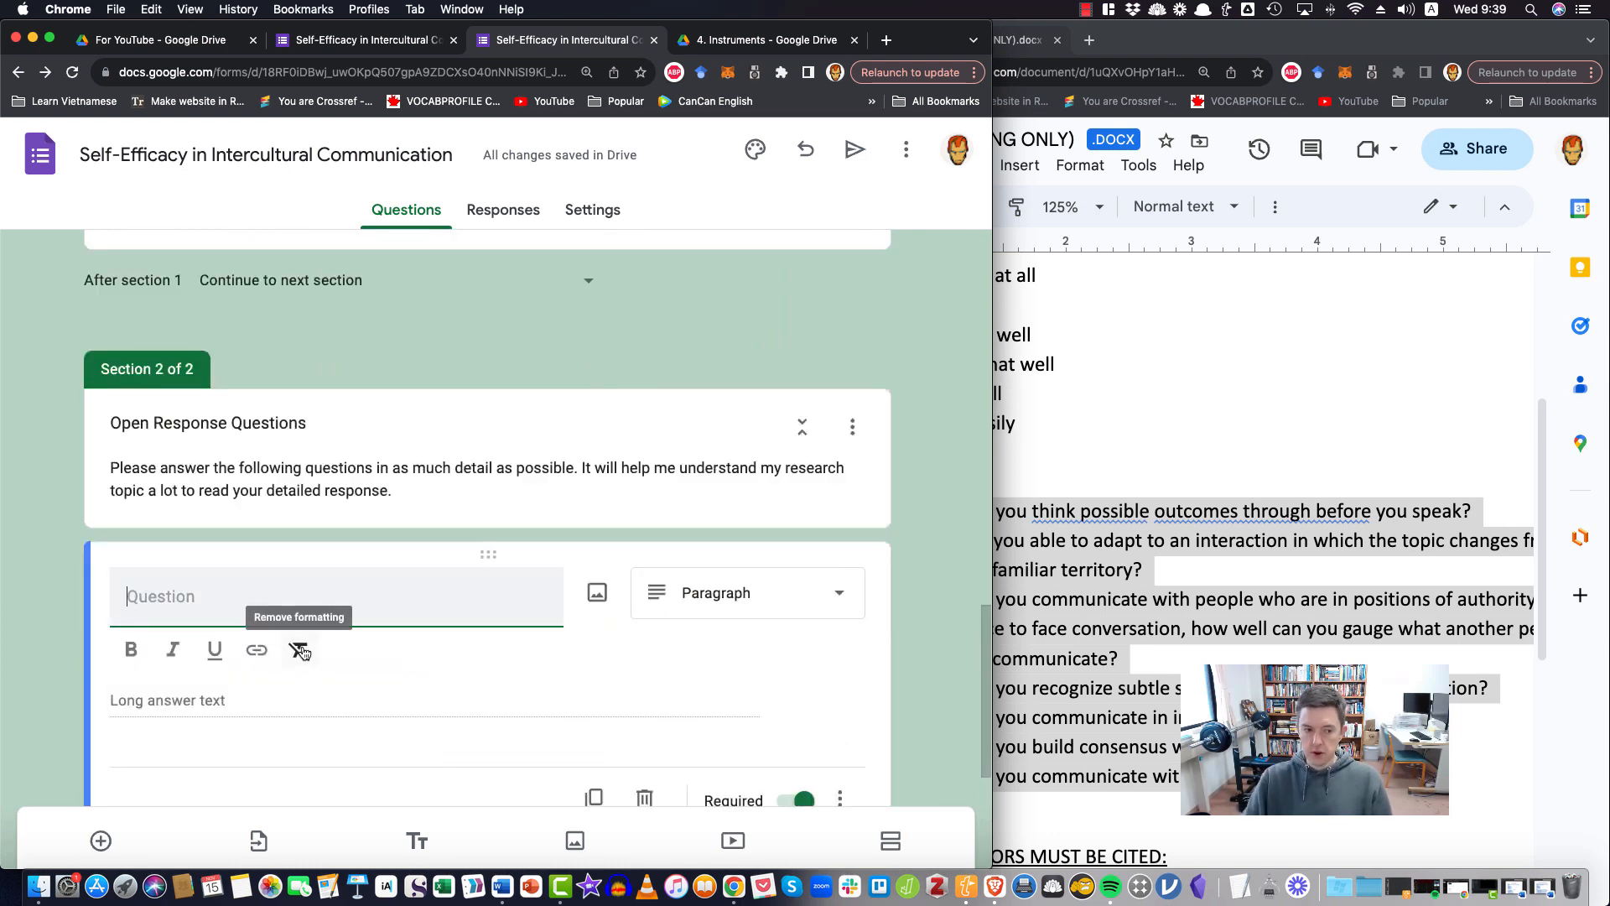
{"action": "type", "text": "Please exp"}
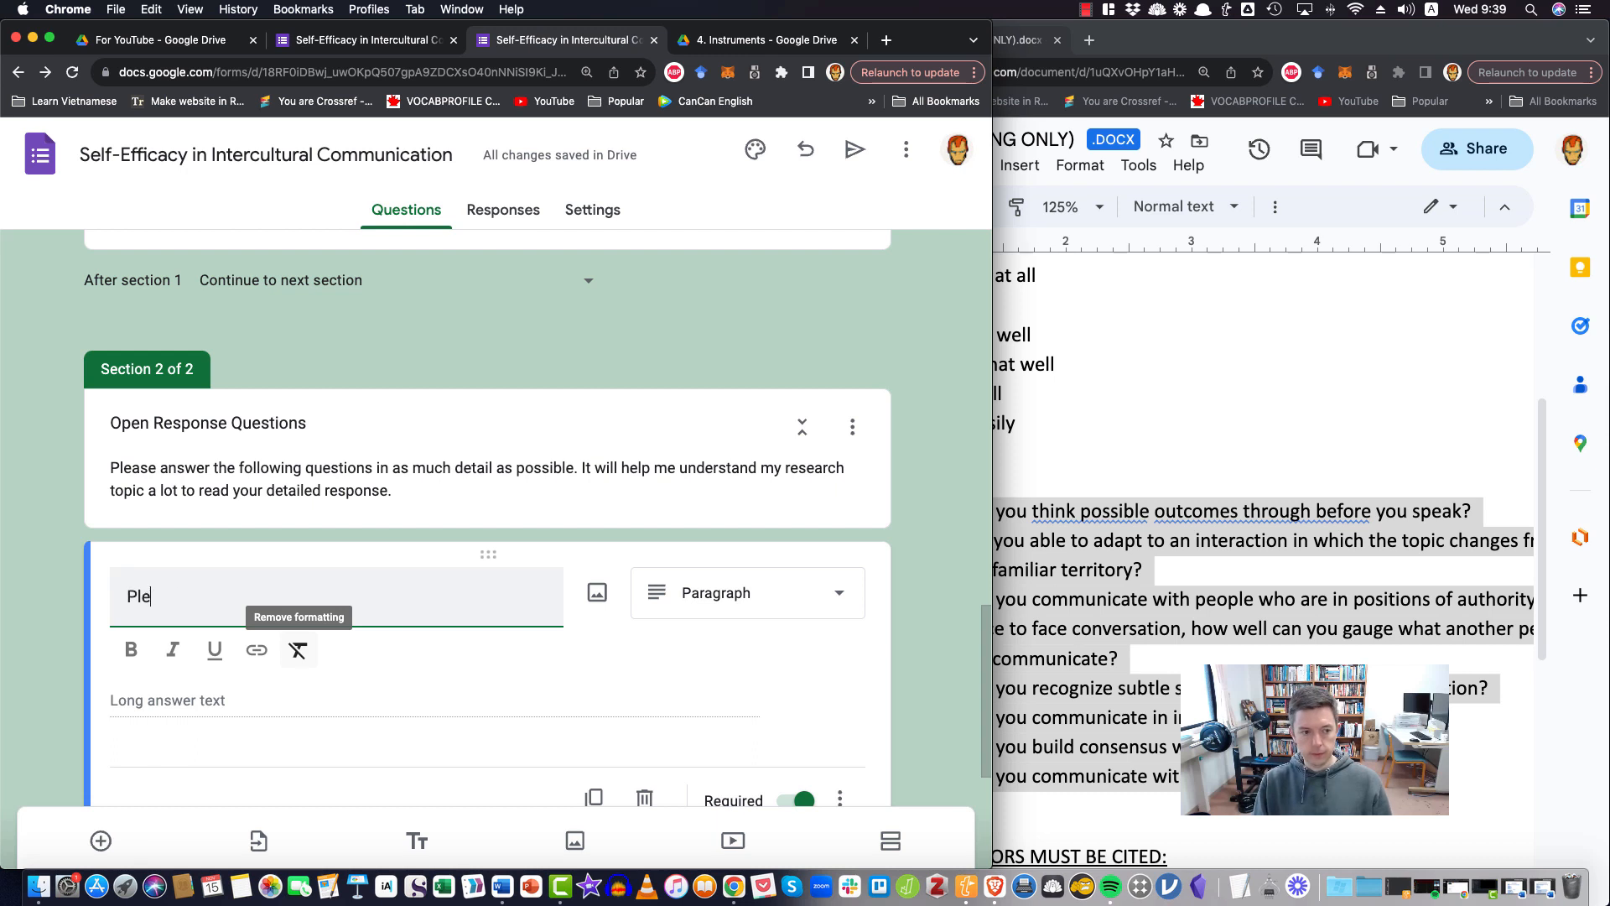
{"action": "key", "text": "BackSpace"}
{"action": "key", "text": "BackSpace"}
{"action": "key", "text": "BackSpace"}
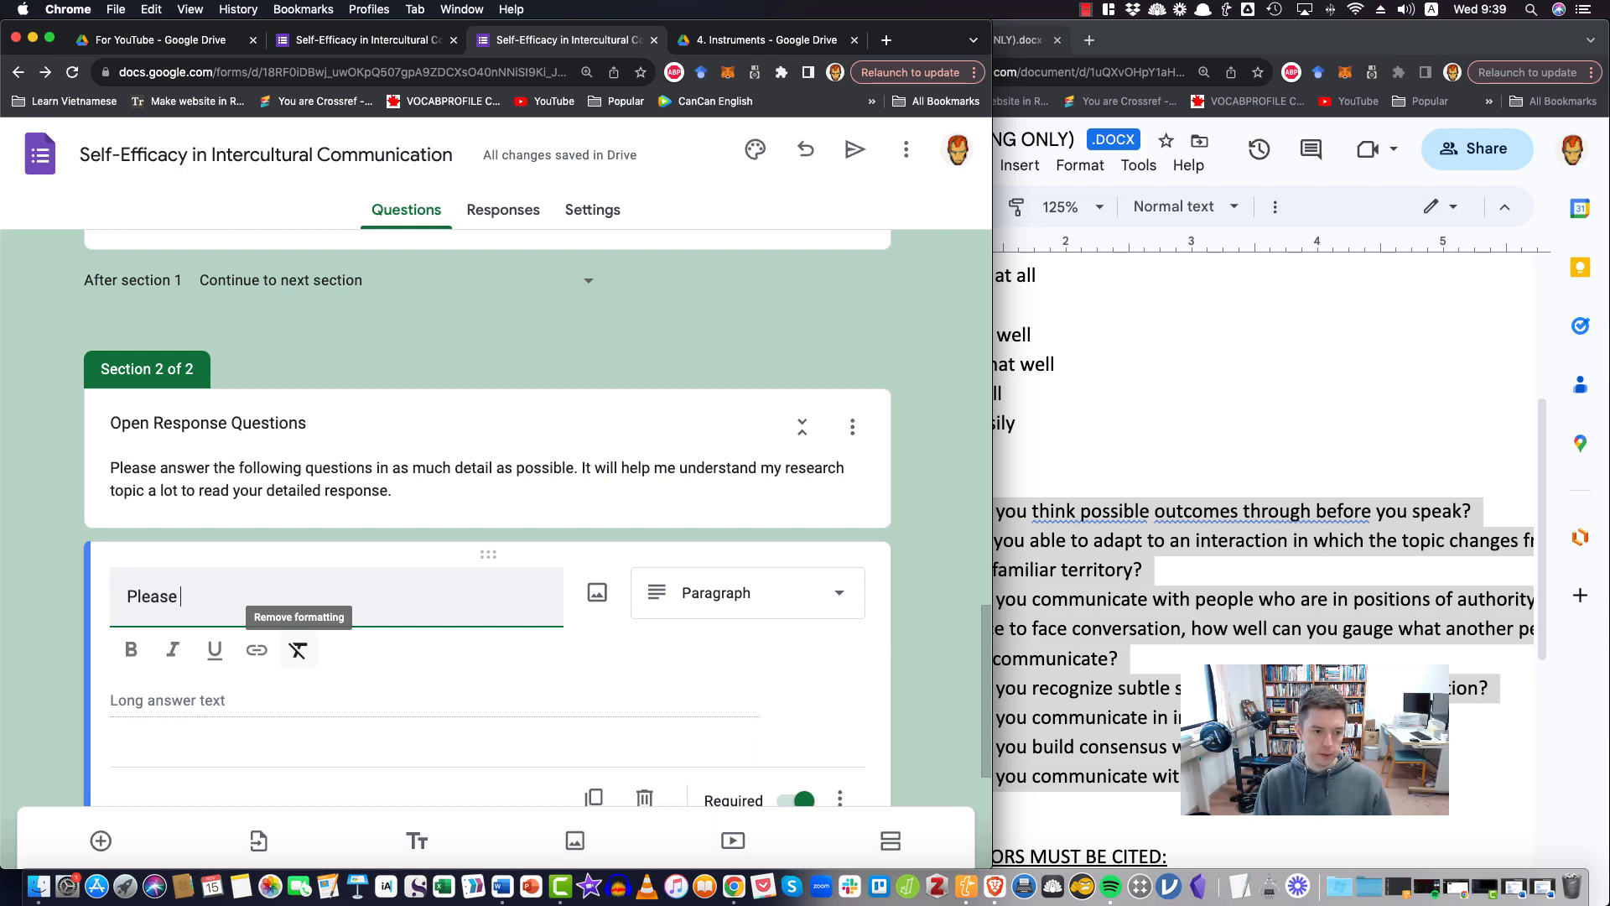
{"action": "type", "text": "share a"}
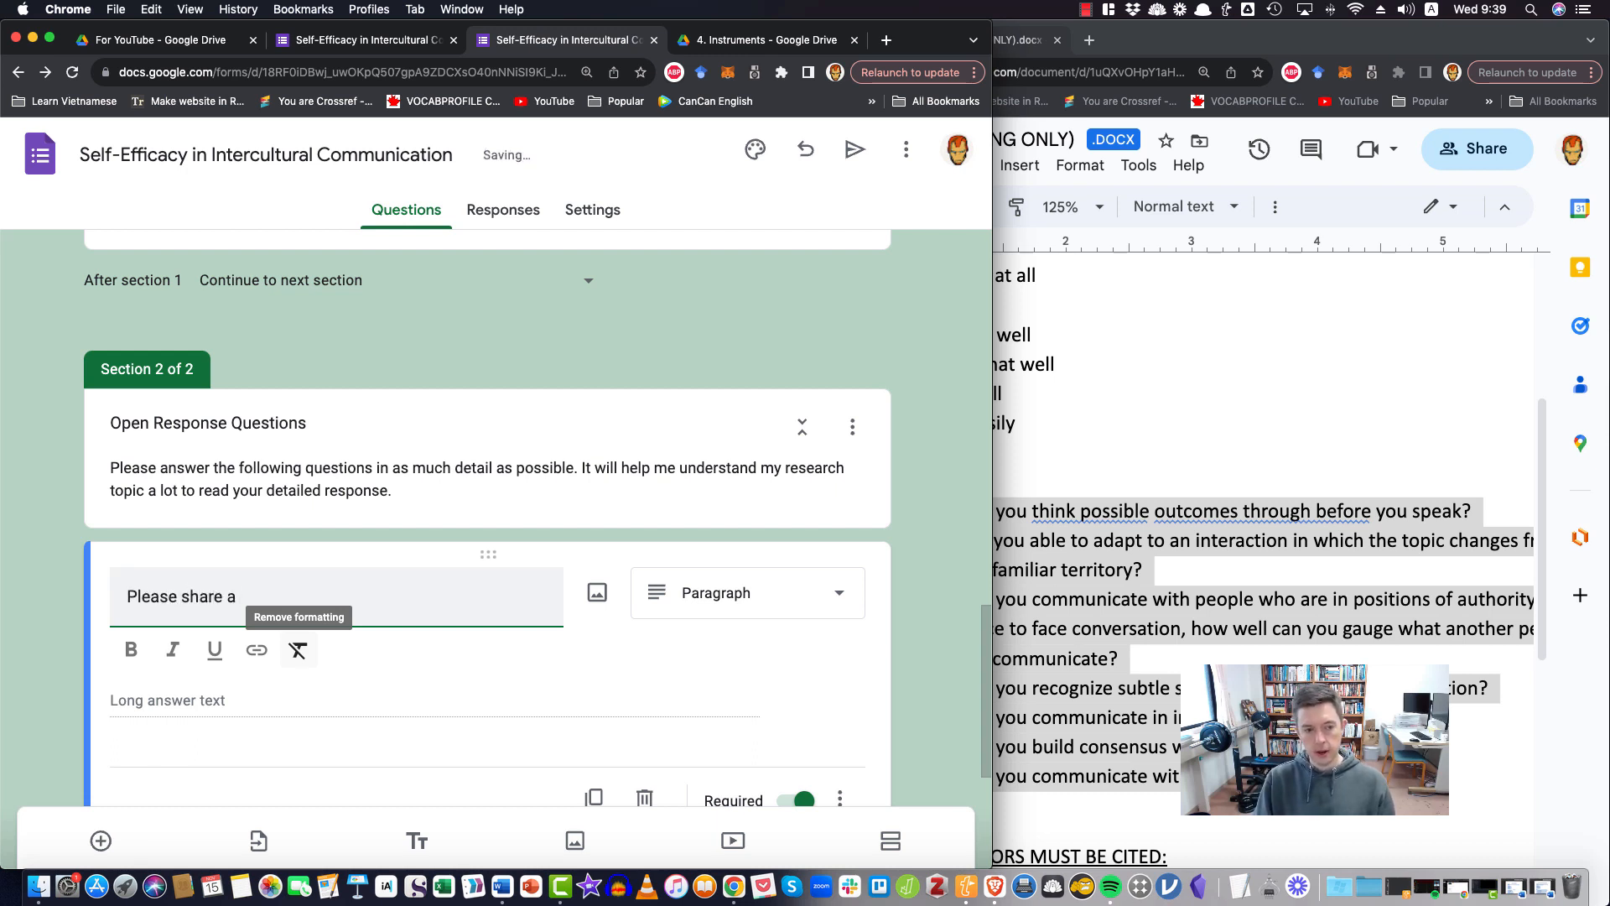
{"action": "type", "text": " story about"}
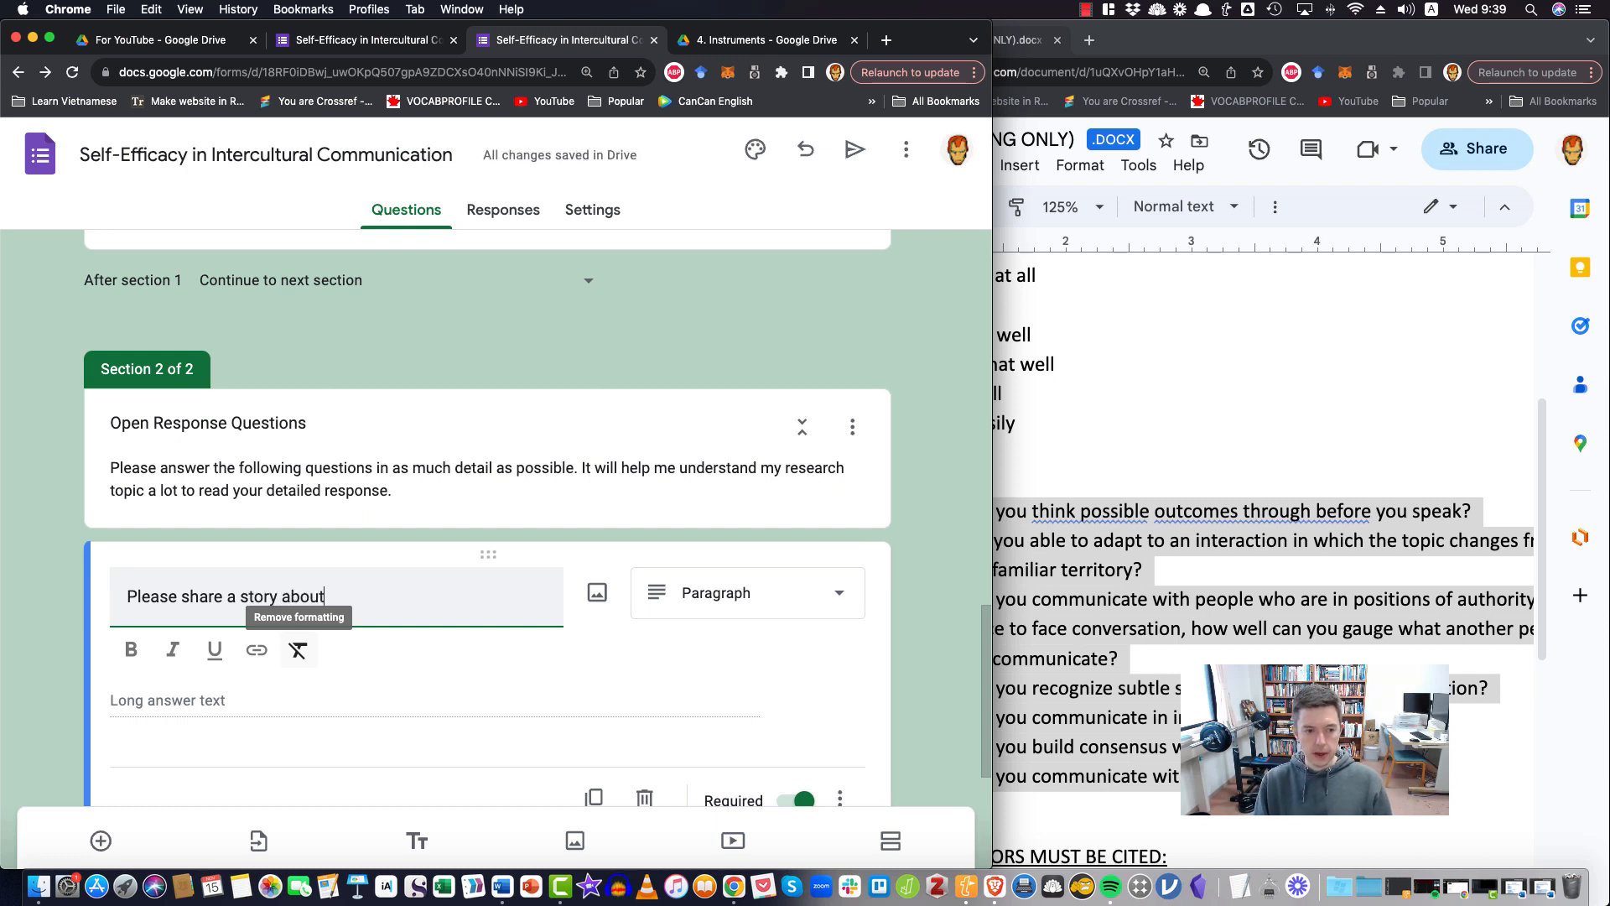
{"action": "type", "text": " an intercultura"}
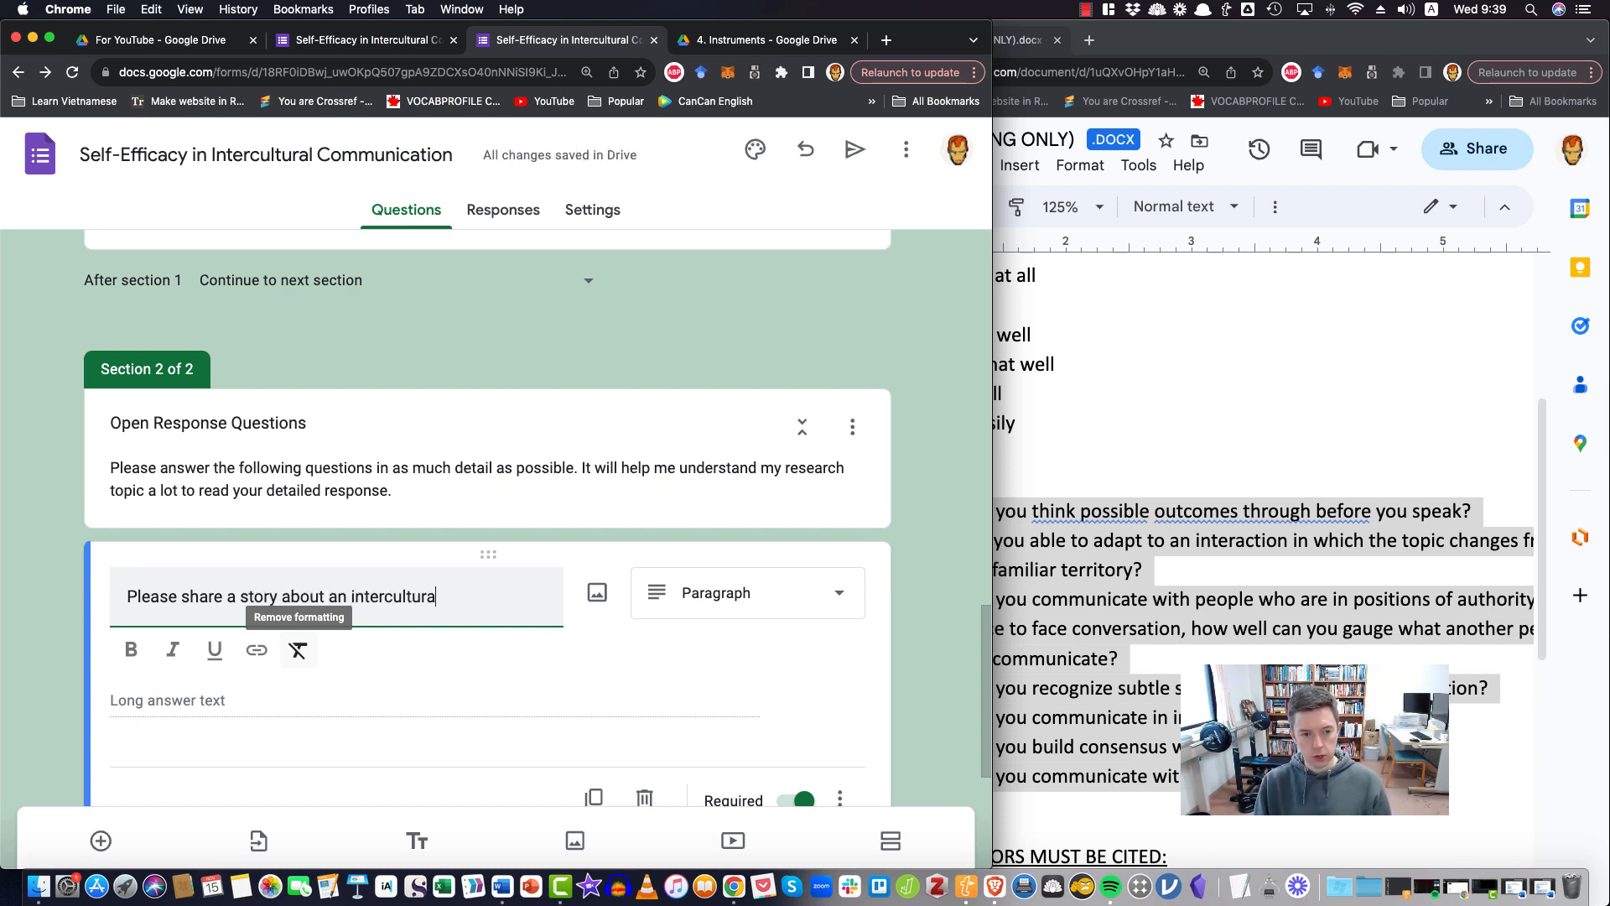
{"action": "type", "text": "l communication epis"}
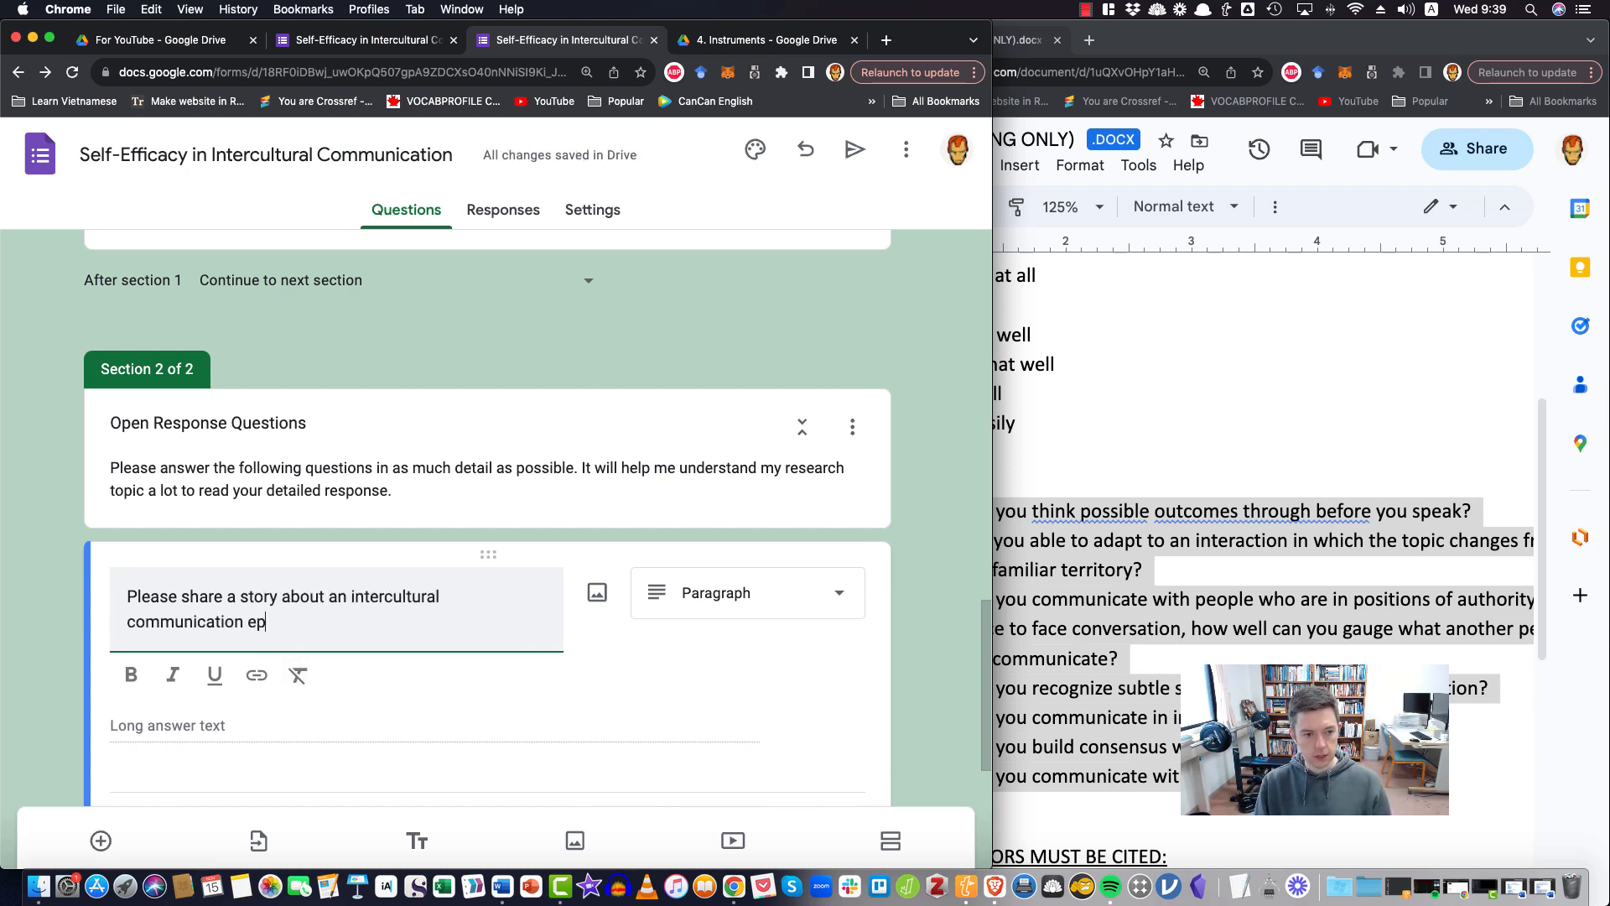
{"action": "key", "text": "BackSpace"}
{"action": "key", "text": "BackSpace"}
{"action": "key", "text": "BackSpace"}
{"action": "type", "text": "xperience yo u"}
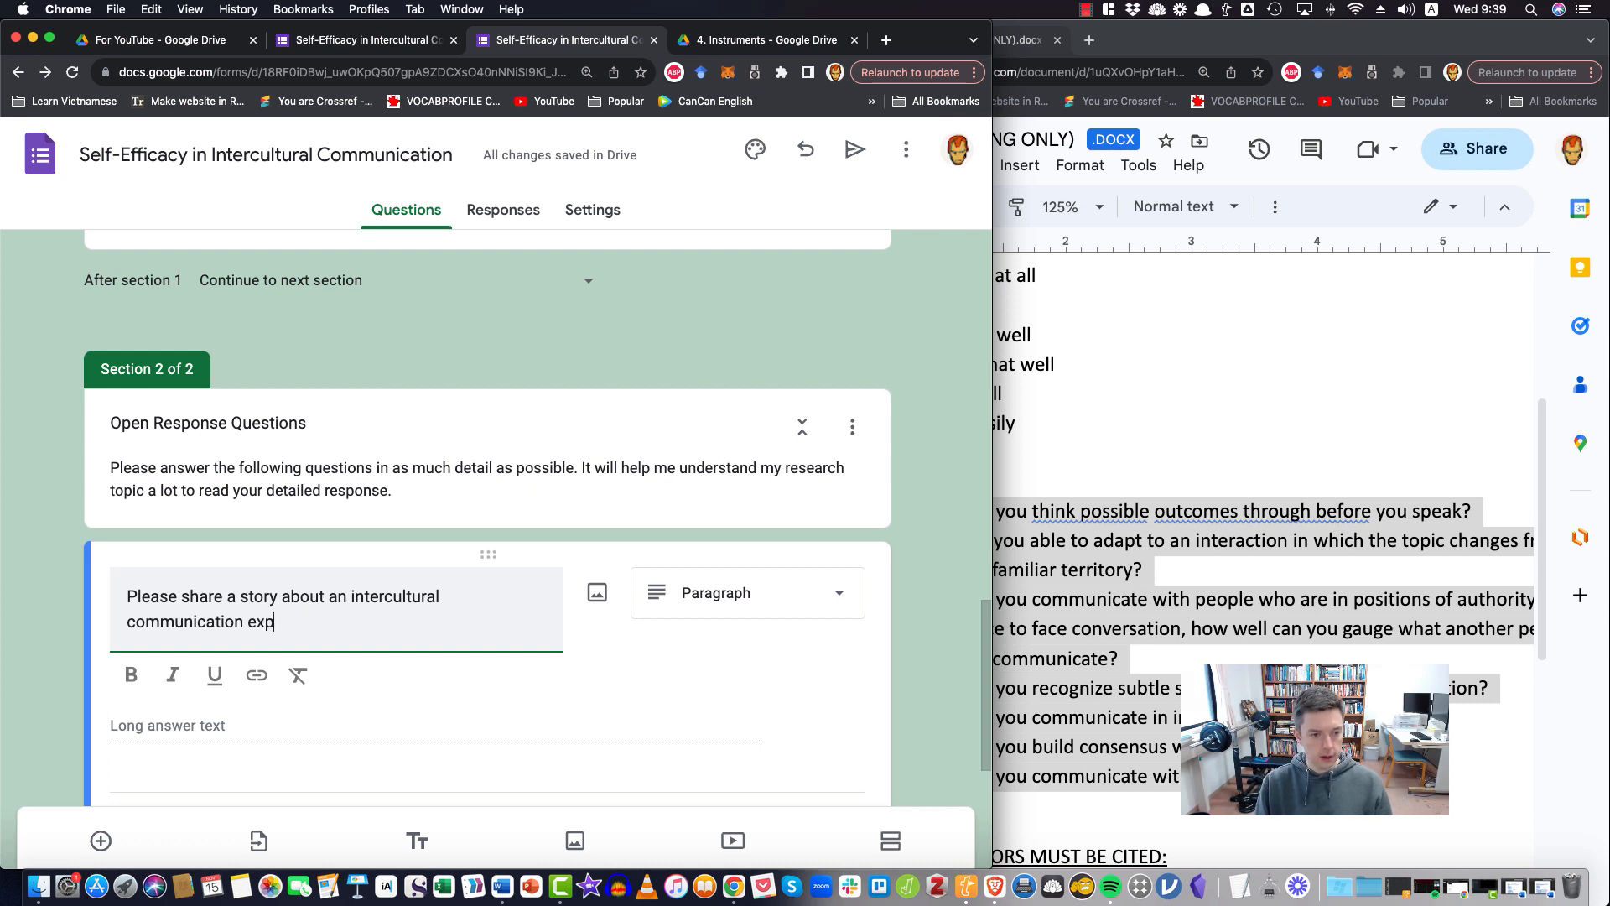
{"action": "type", "text": "h"}
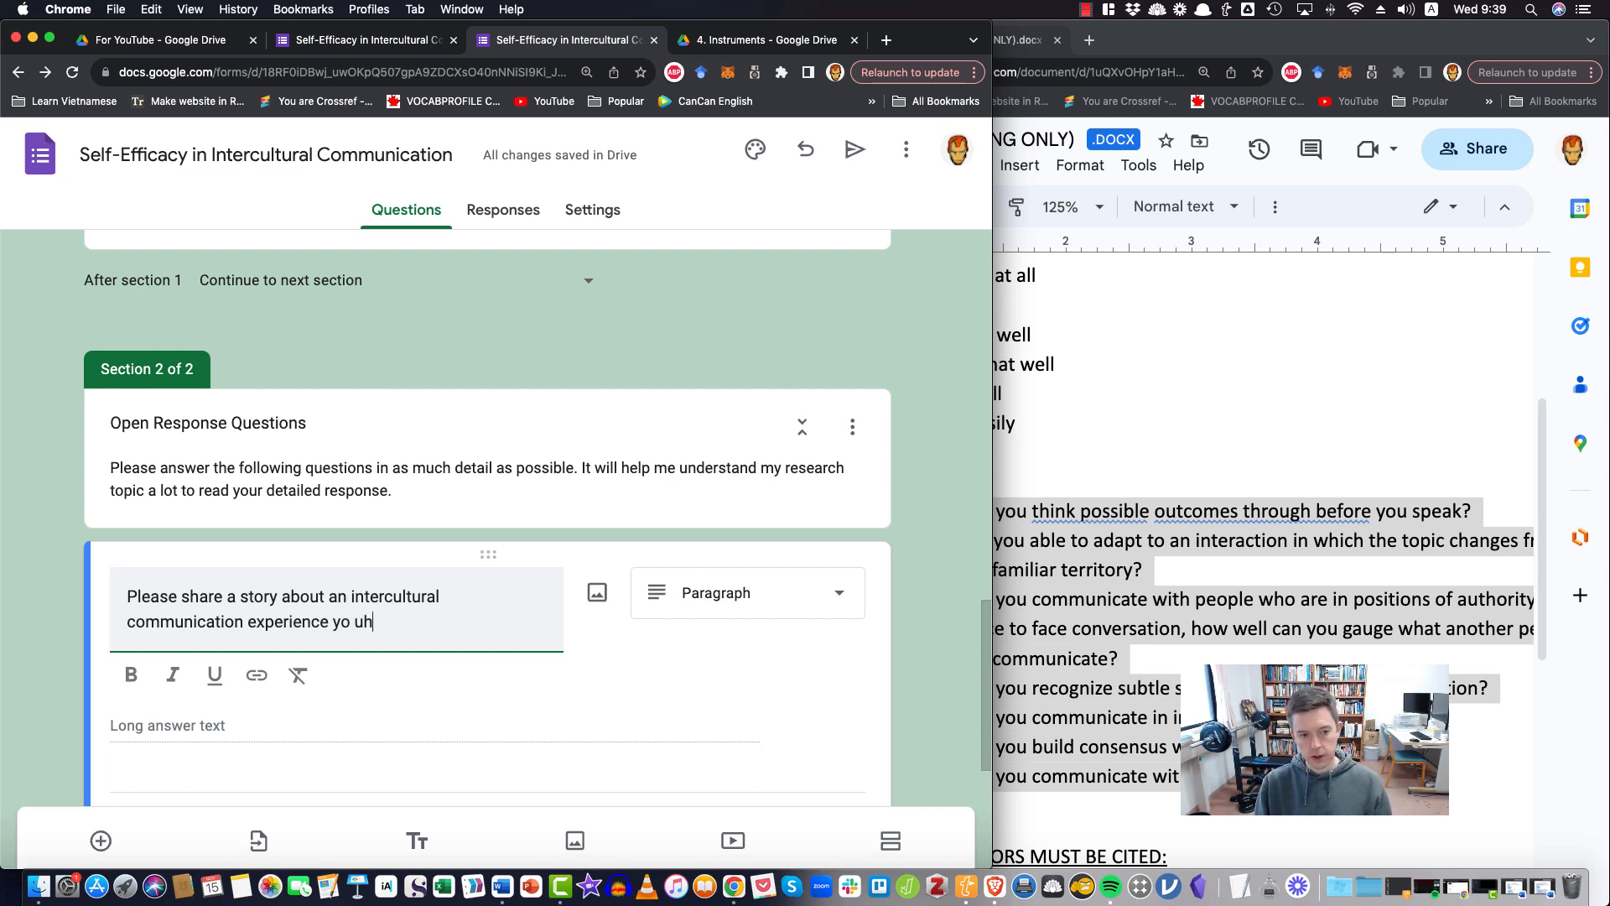
Complete the first sentence of the paragraph question with "you have had that was highly challenging for you."
{"action": "key", "text": "BackSpace"}
{"action": "key", "text": "BackSpace"}
{"action": "key", "text": "BackSpace"}
{"action": "type", "text": "u have had tha"}
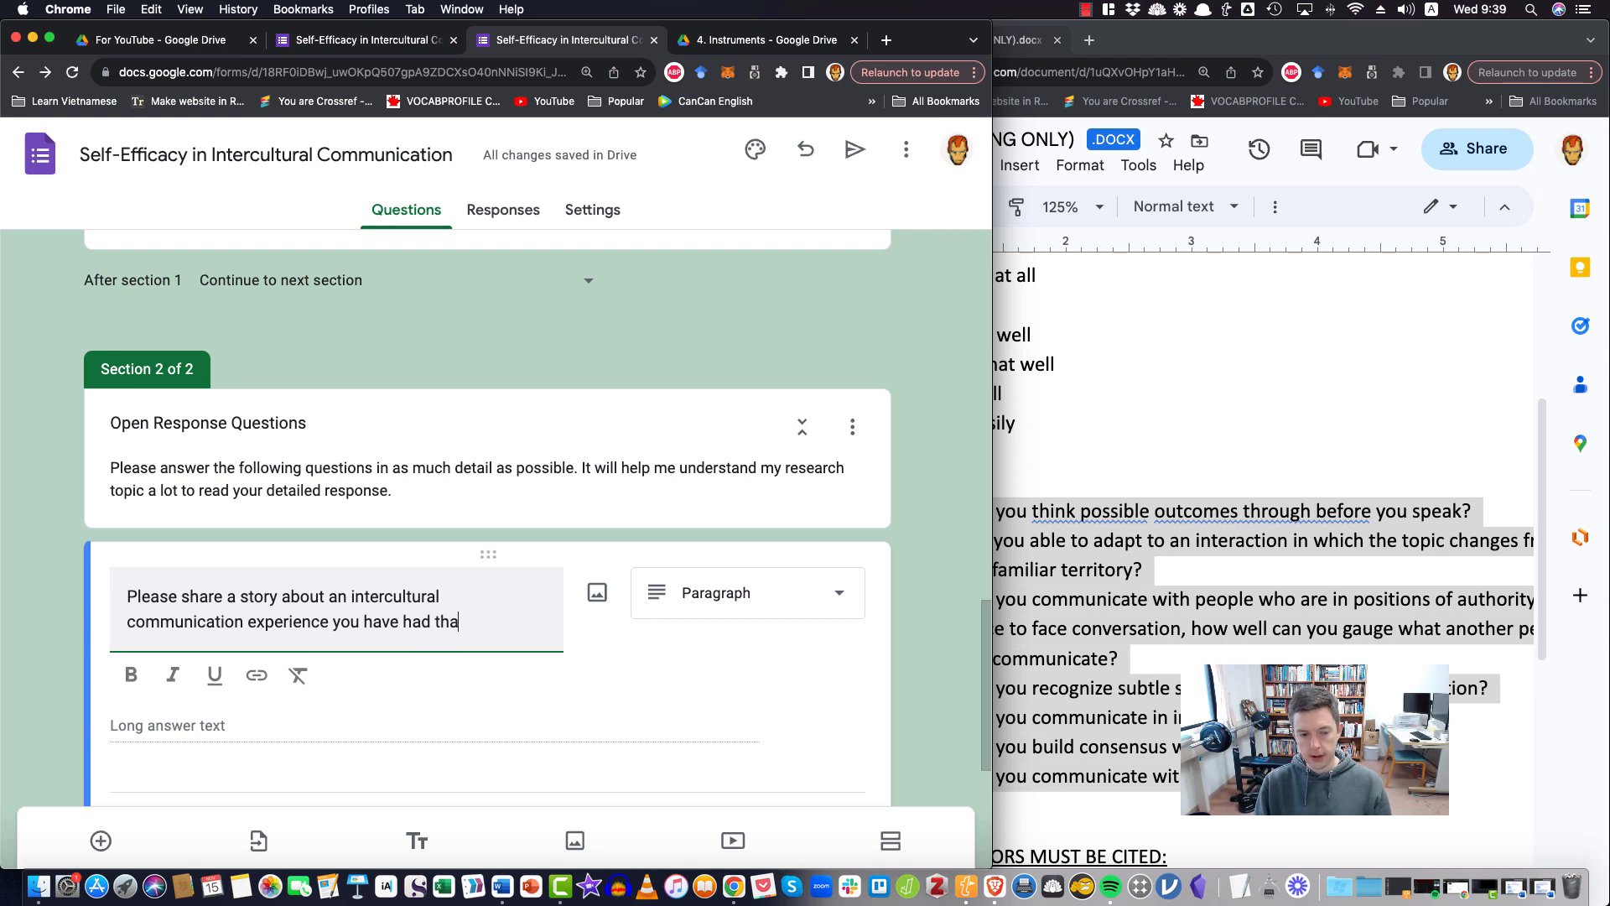
{"action": "type", "text": "t was hi"}
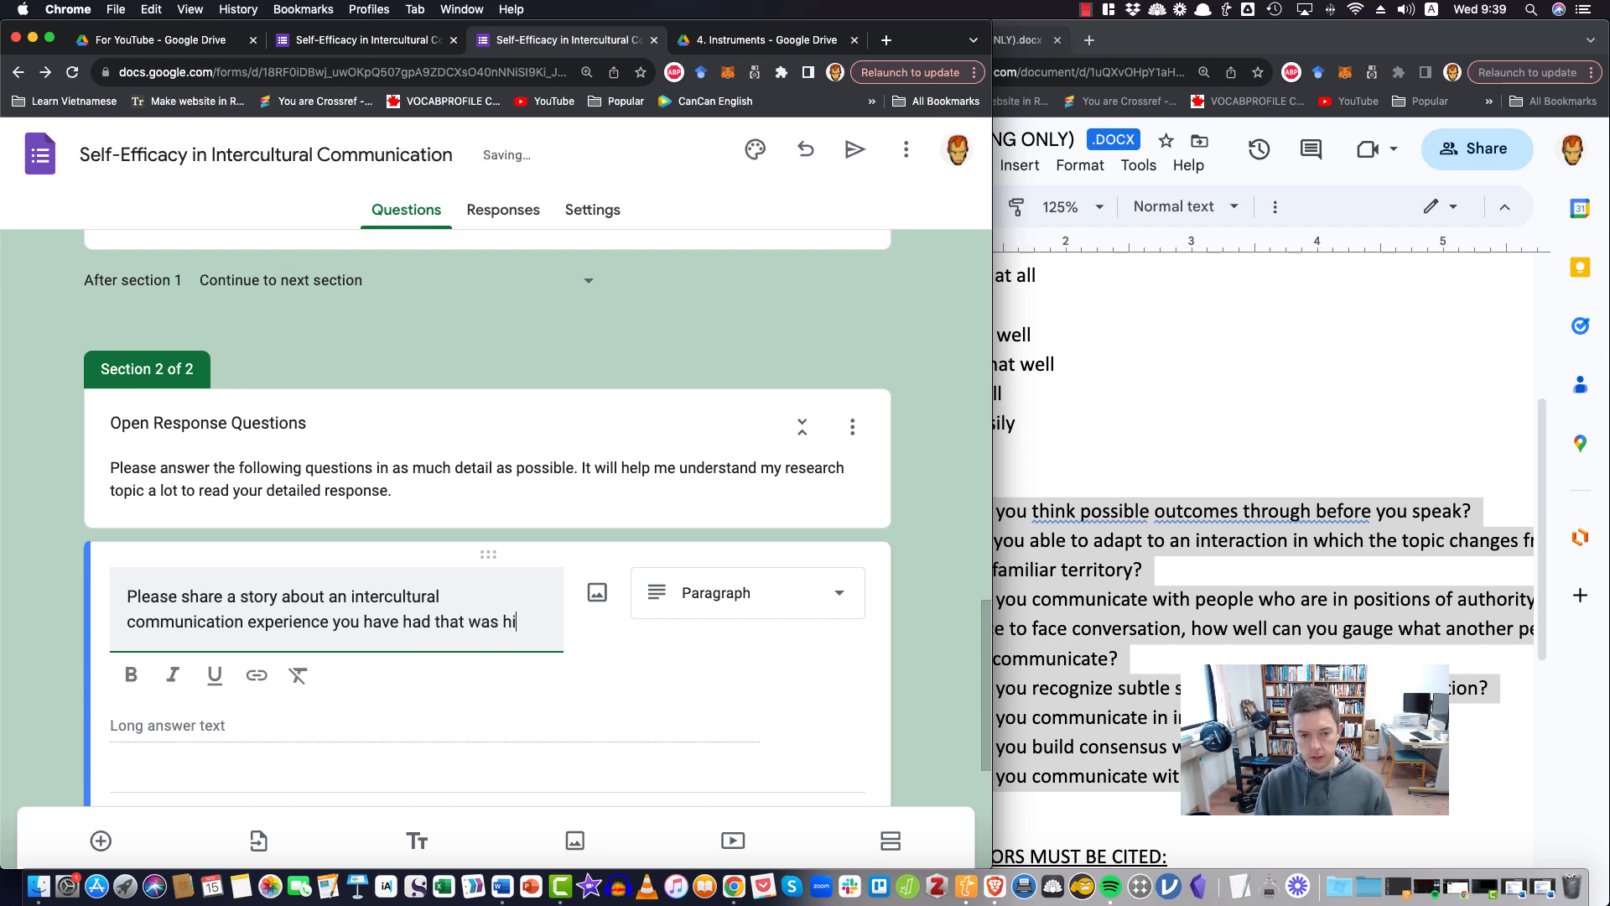
{"action": "type", "text": "ghly challeng"}
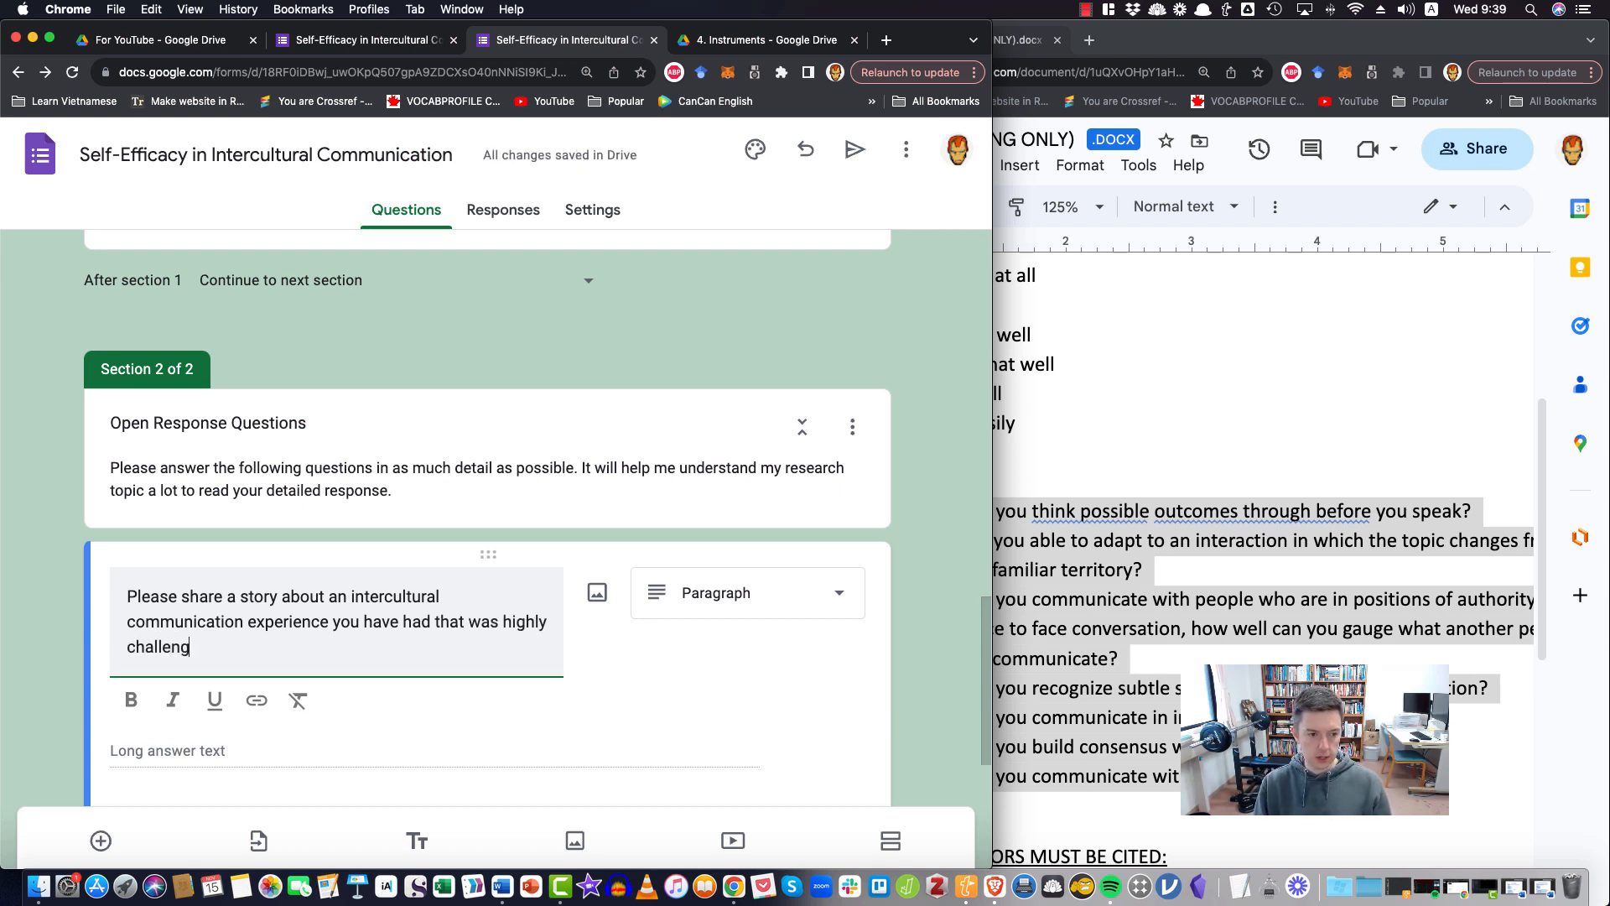
{"action": "type", "text": "ing for you. "}
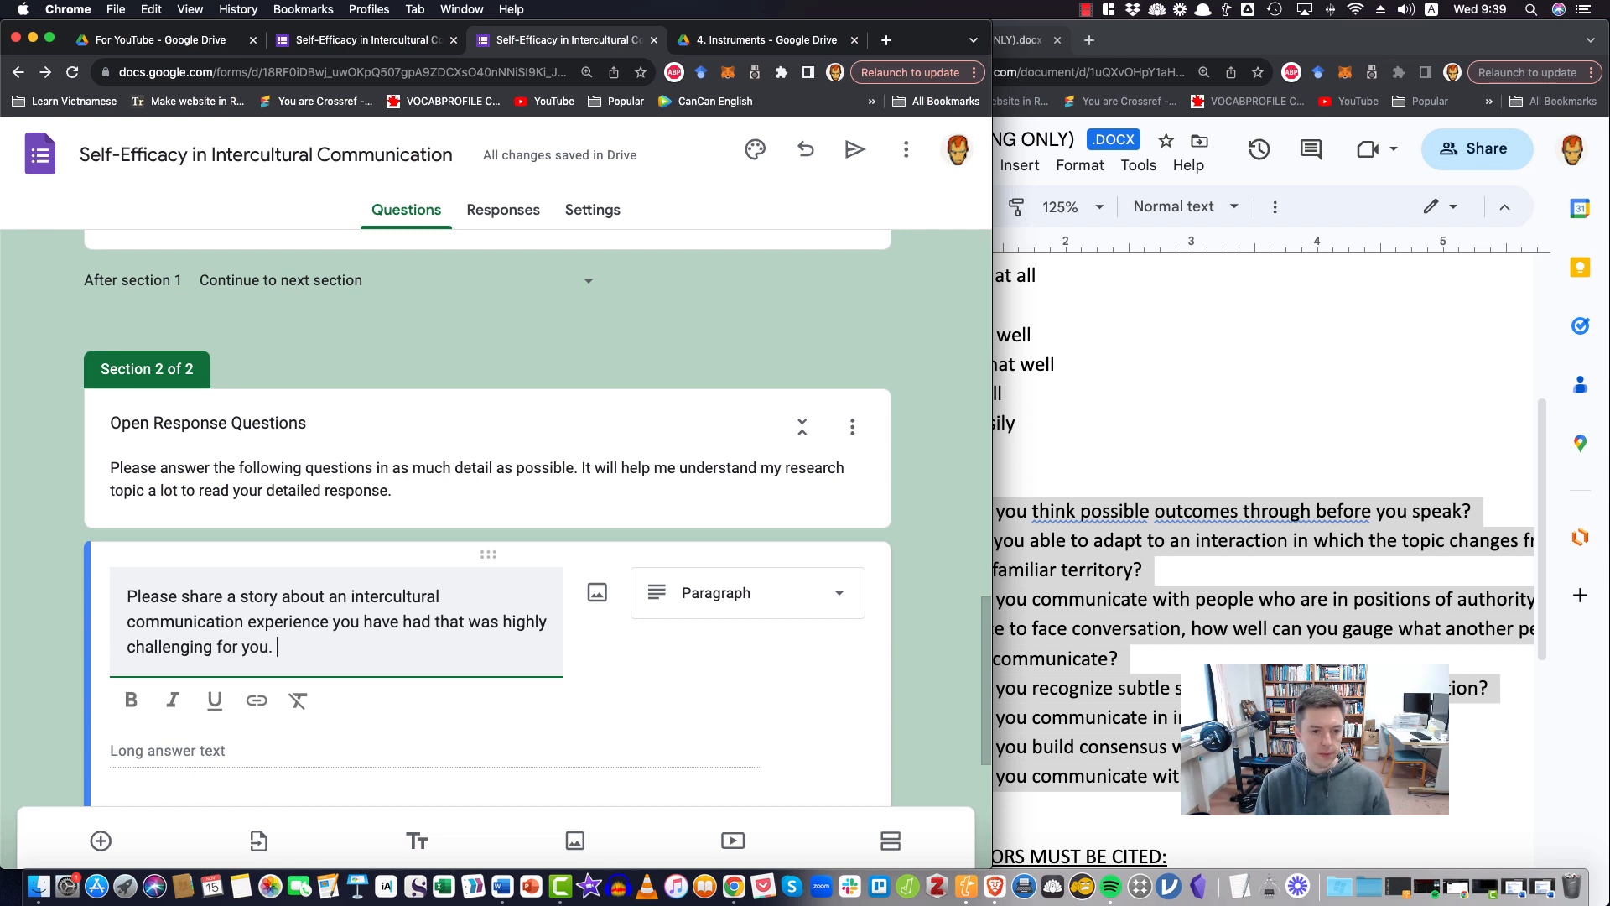
{"action": "type", "text": "What was the conte"}
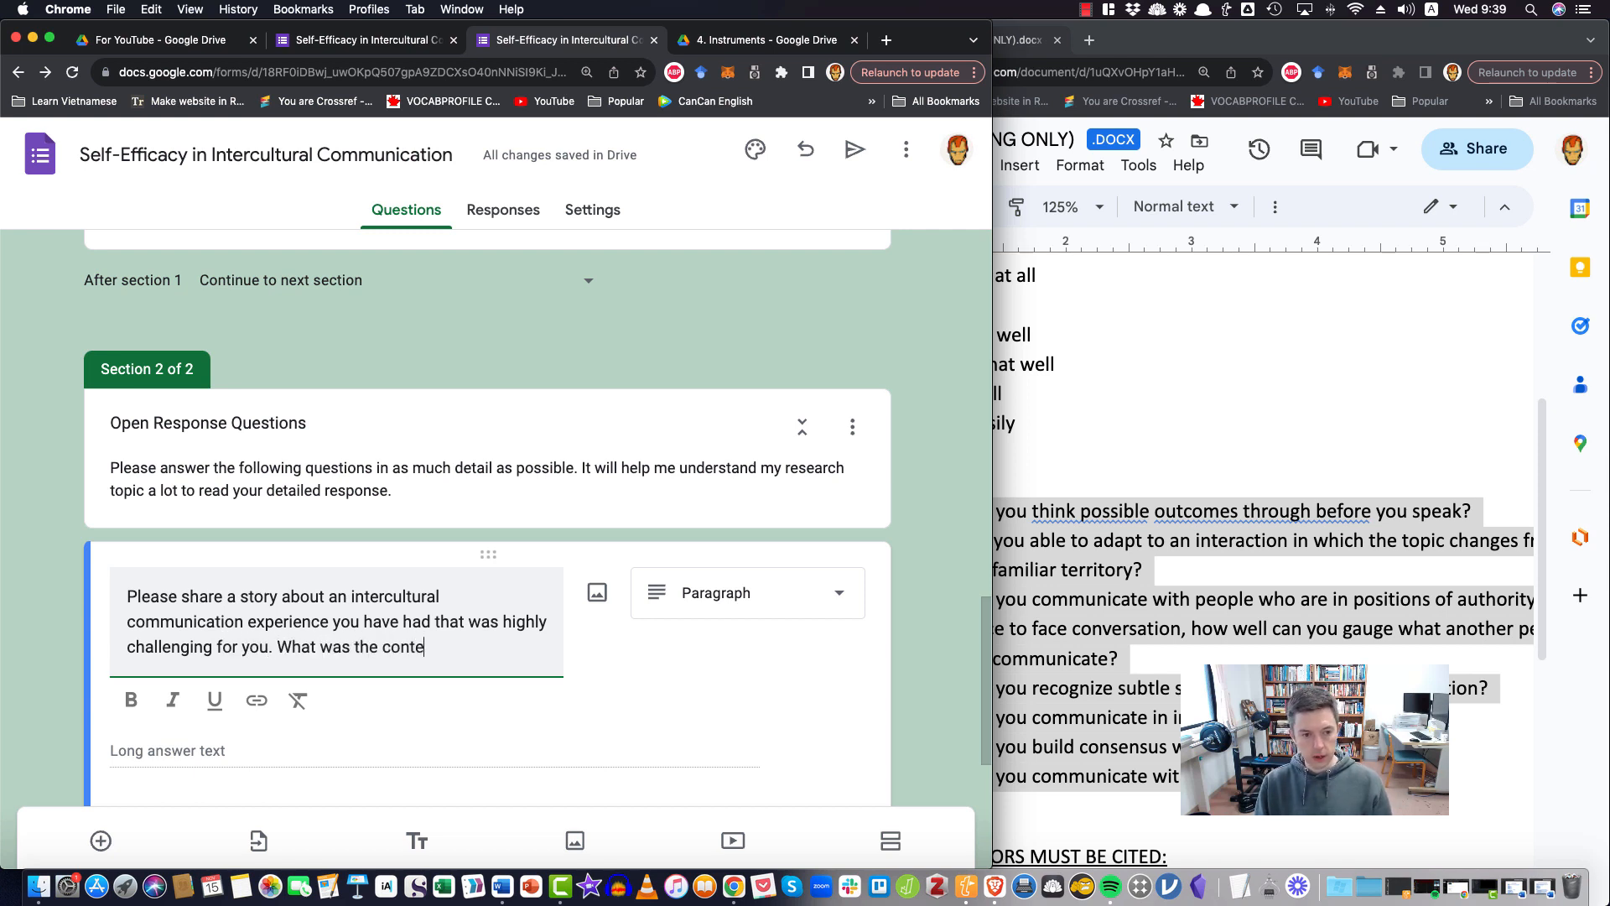
{"action": "type", "text": "xt? Wh"}
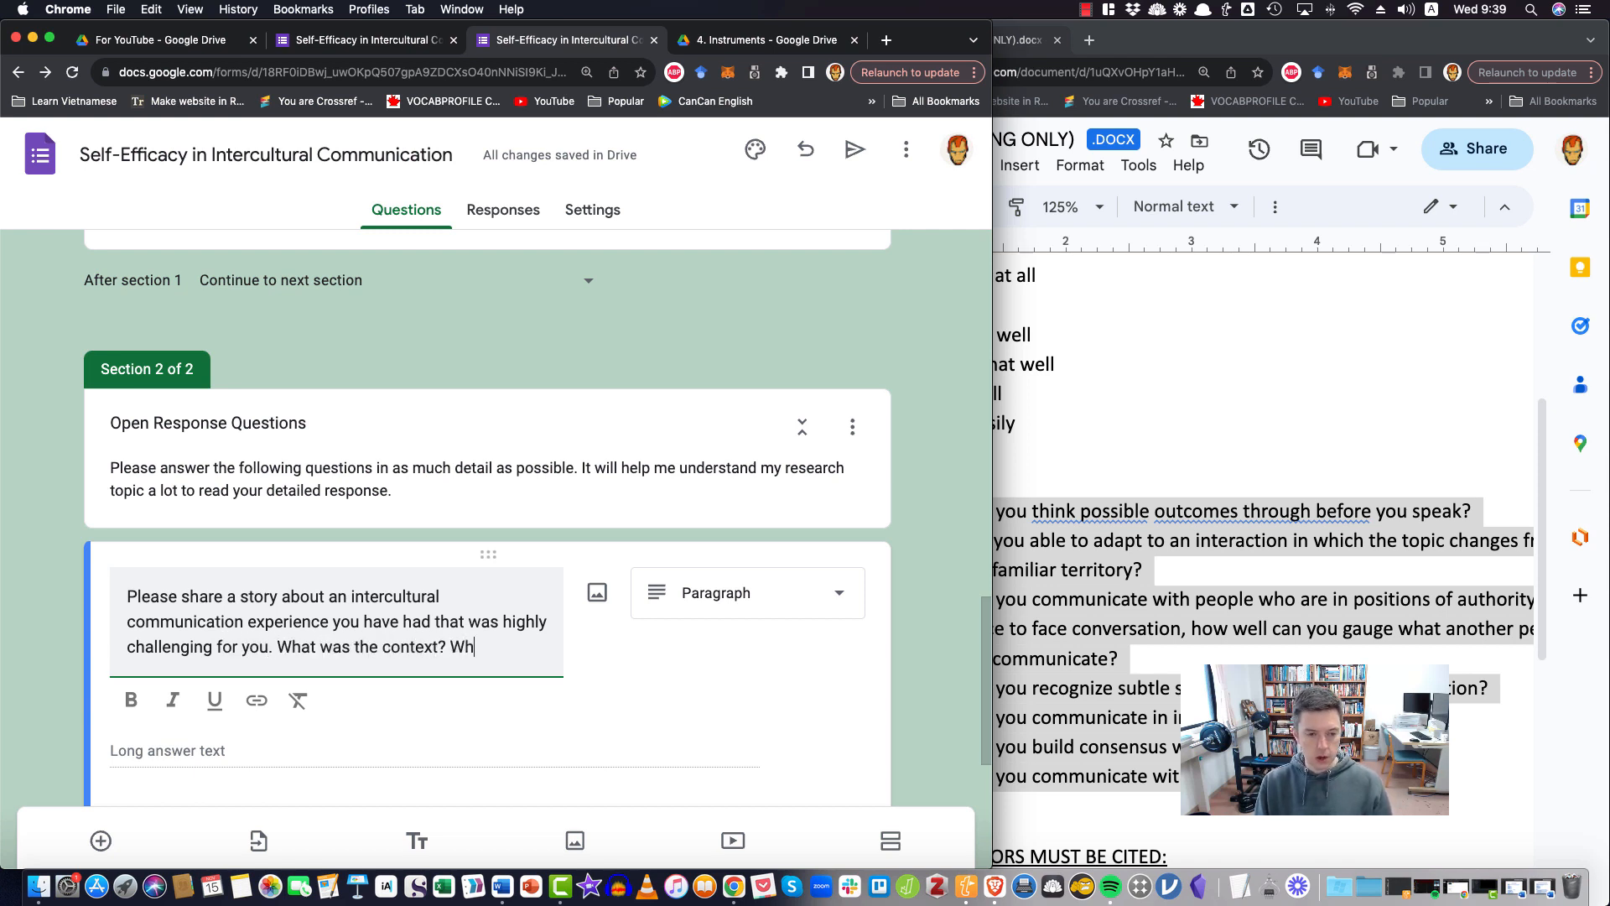
{"action": "type", "text": "o was invo"}
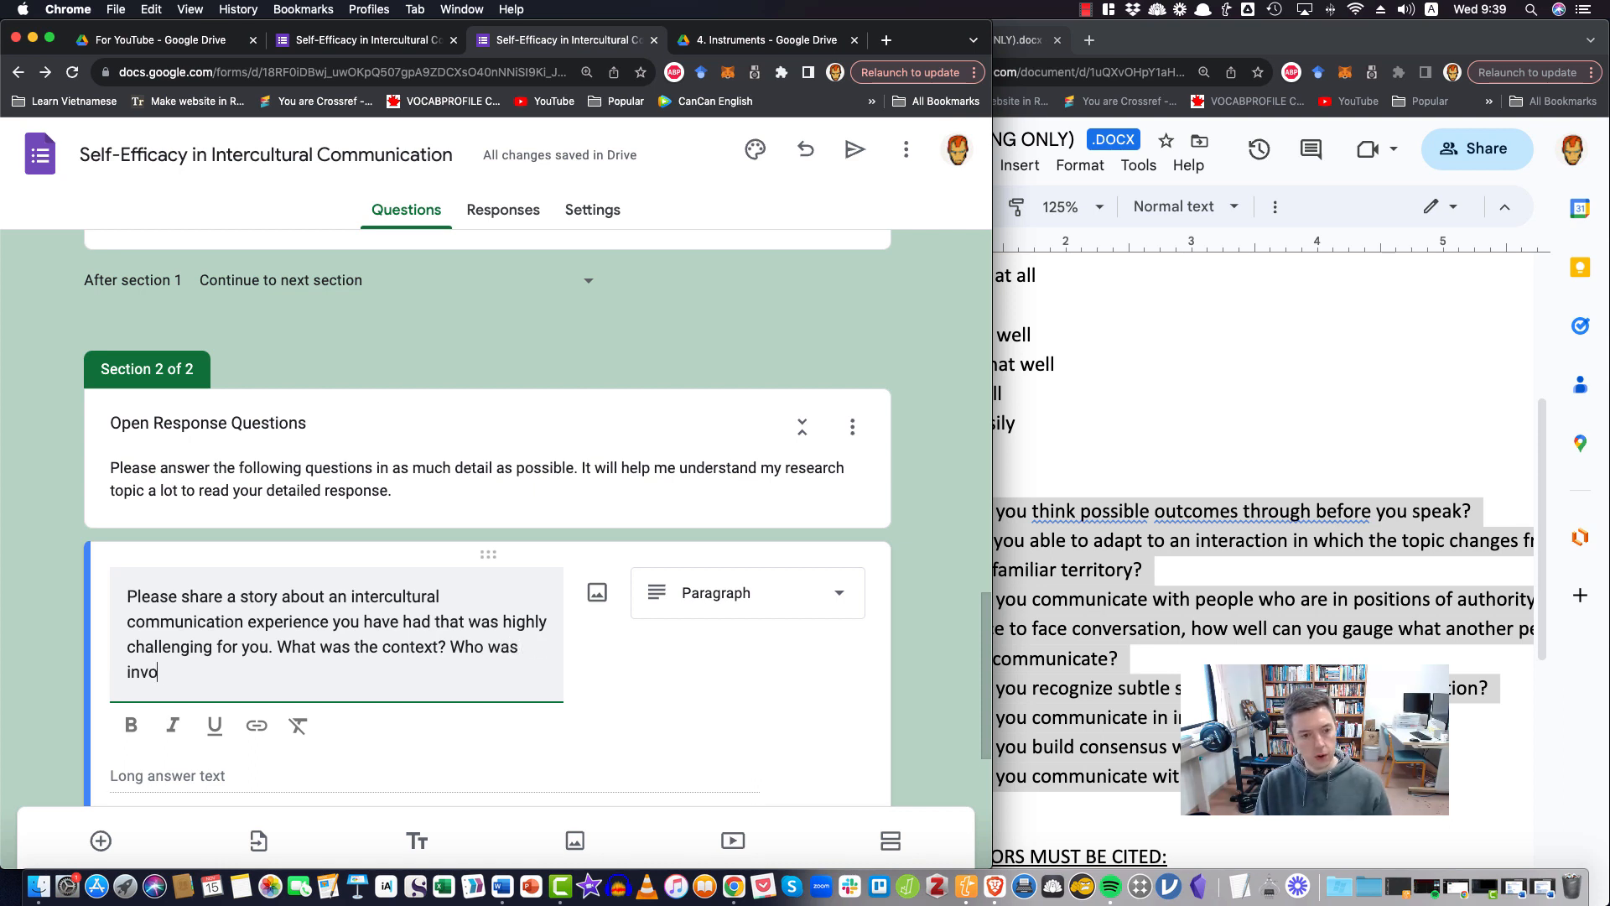
{"action": "type", "text": "lved? W"}
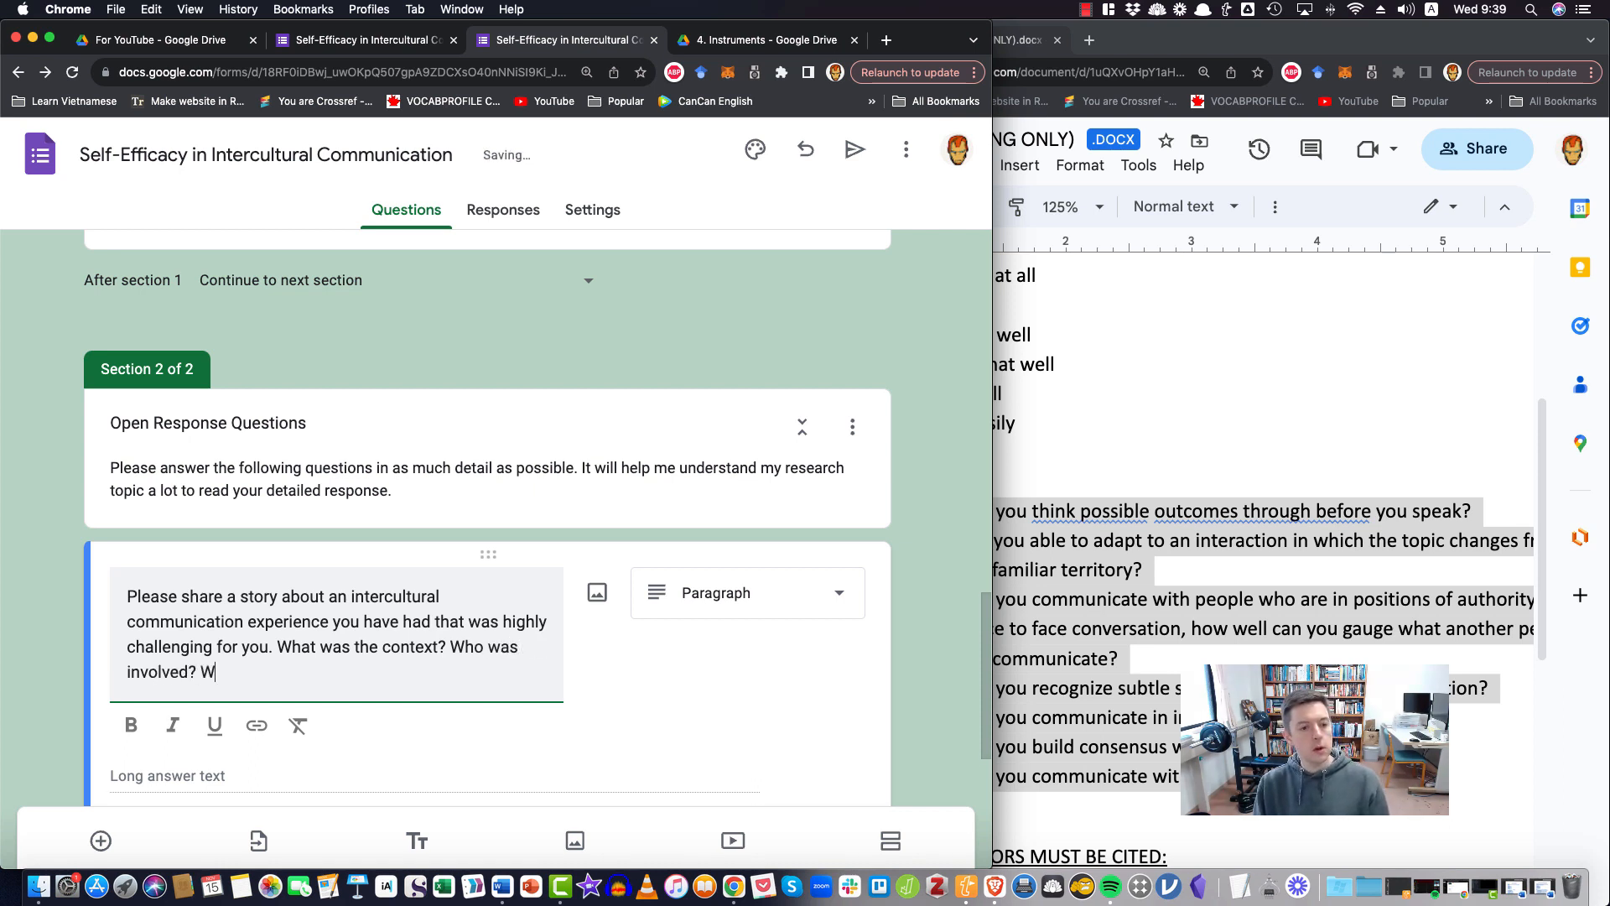
Add the follow-up prompts "What was the context? Who was involved? Why was it challenging?" to the paragraph question
{"action": "type", "text": "chlall"}
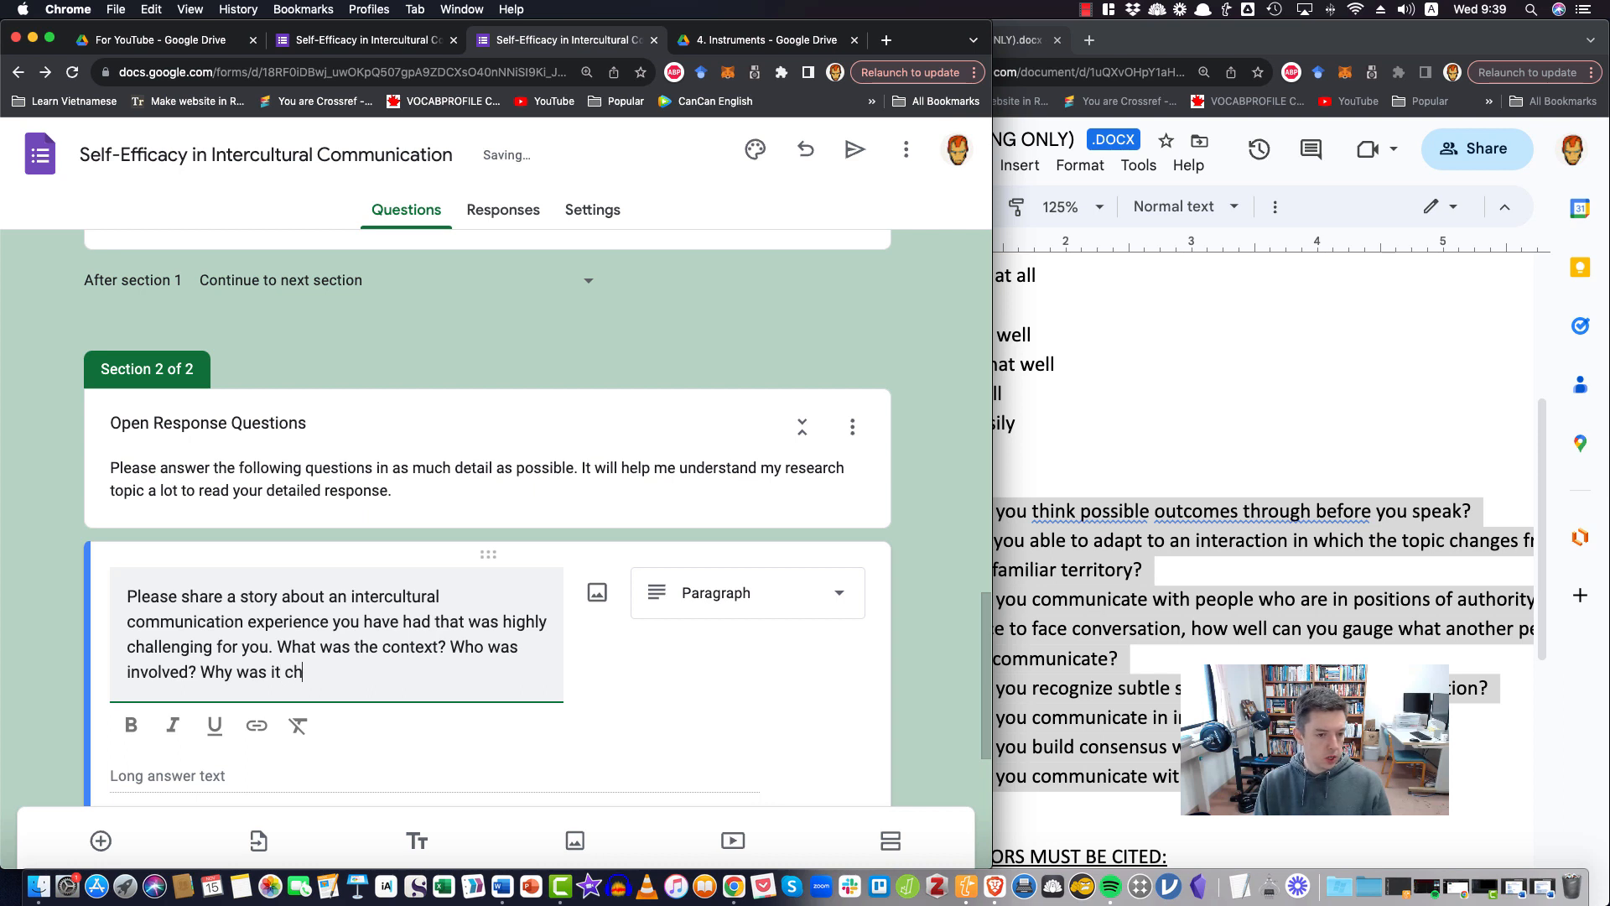
{"action": "key", "text": "BackSpace"}
{"action": "key", "text": "BackSpace"}
{"action": "type", "text": "allei"}
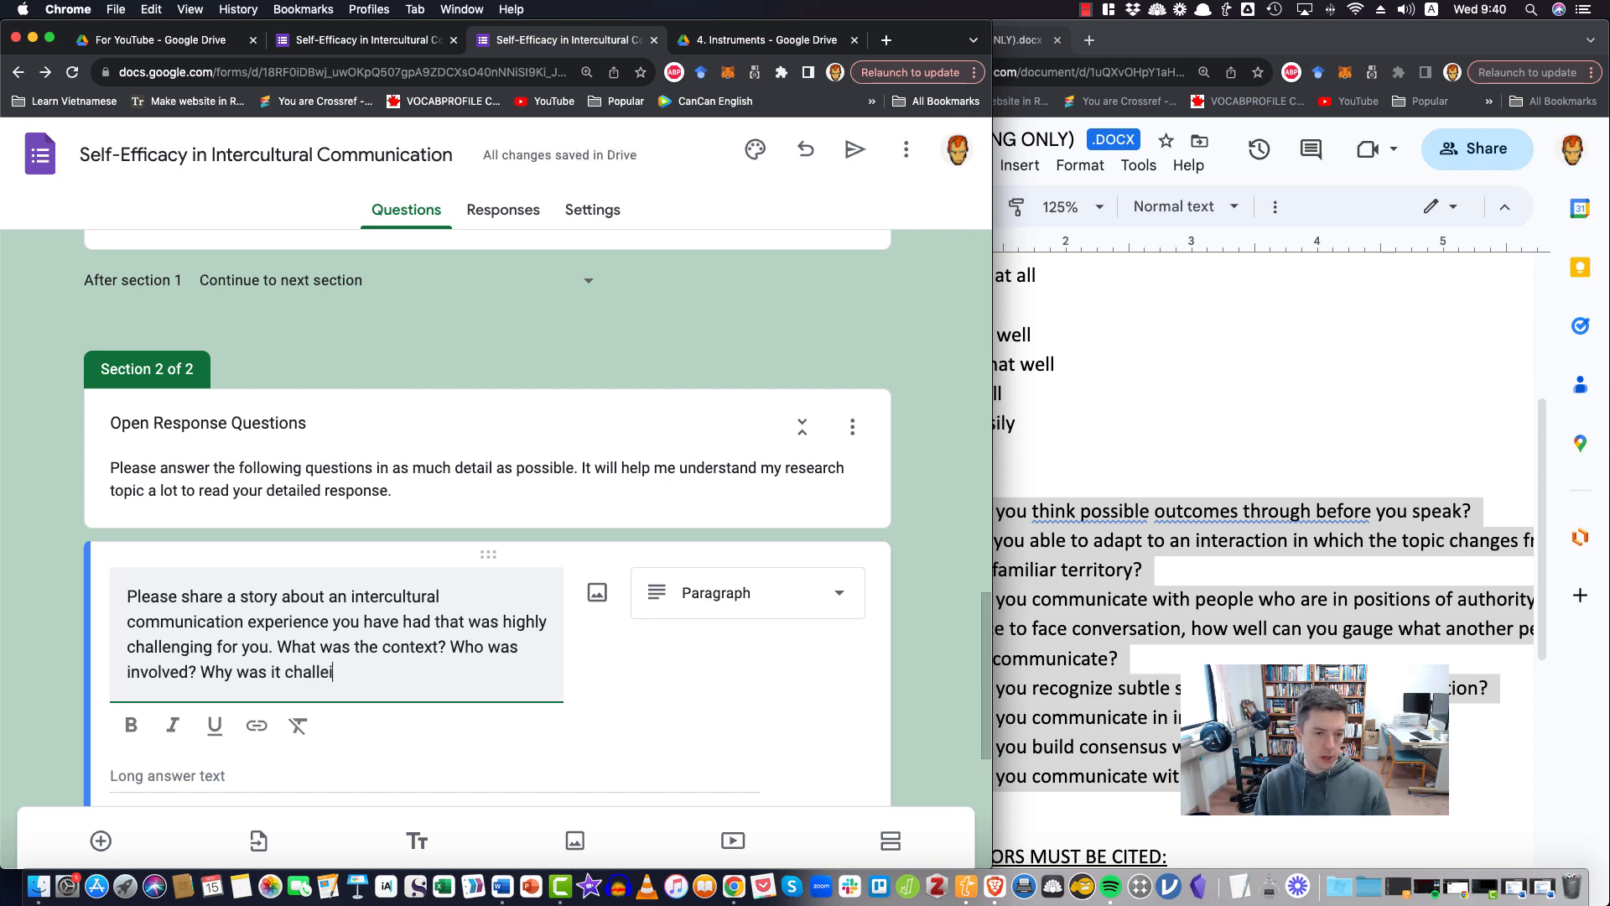
{"action": "key", "text": "BackSpace"}
{"action": "type", "text": "nging?"}
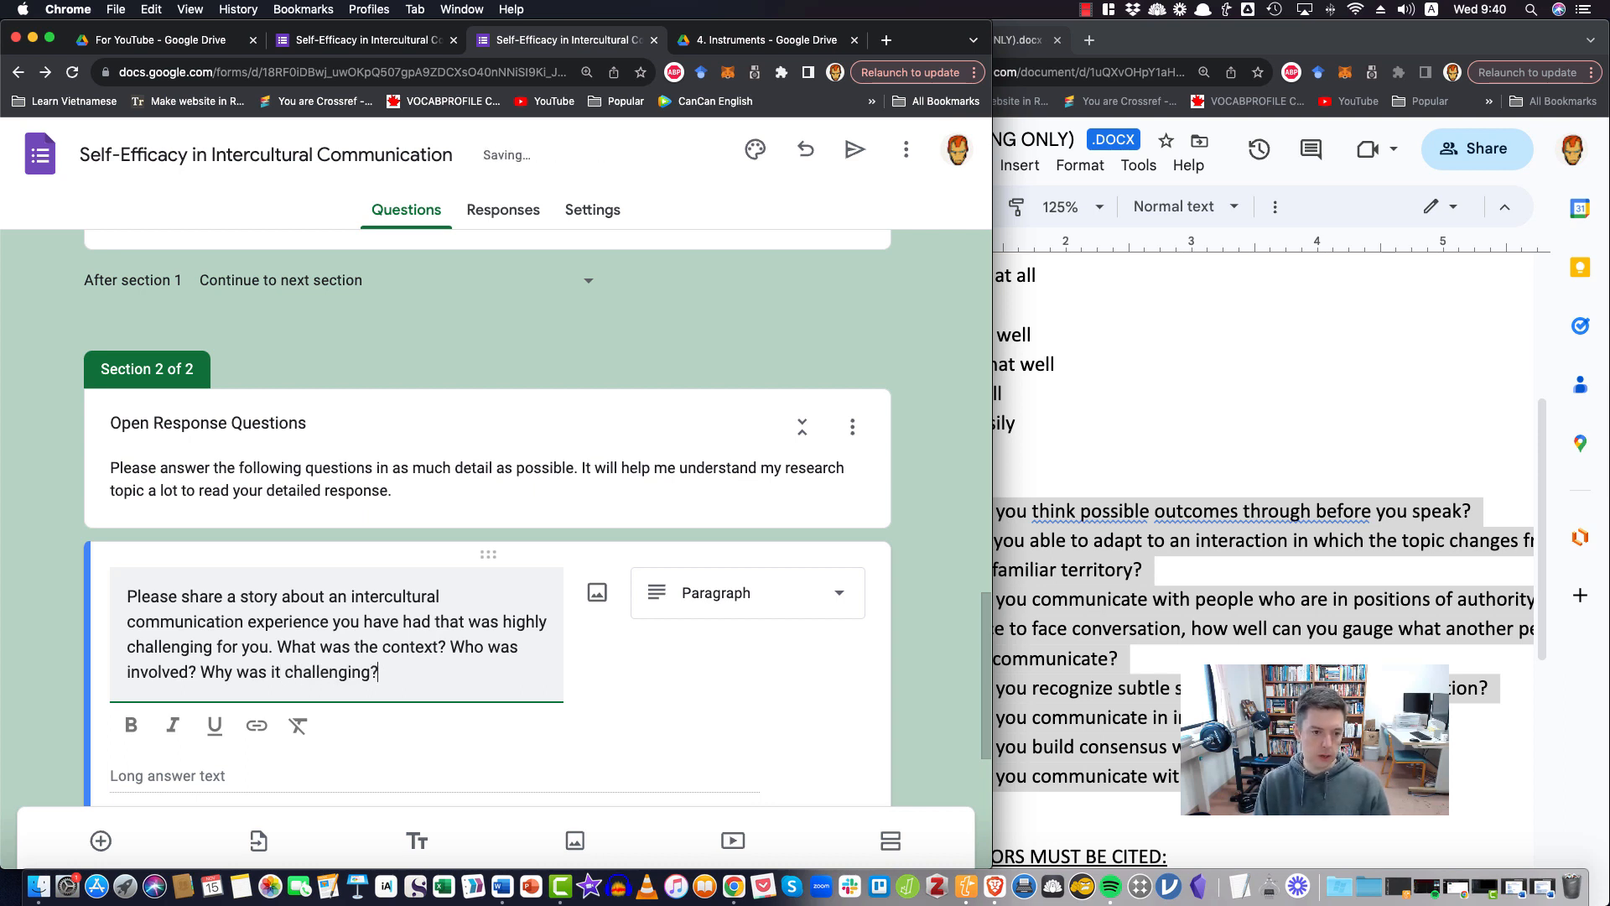
{"action": "type", "text": " What was"}
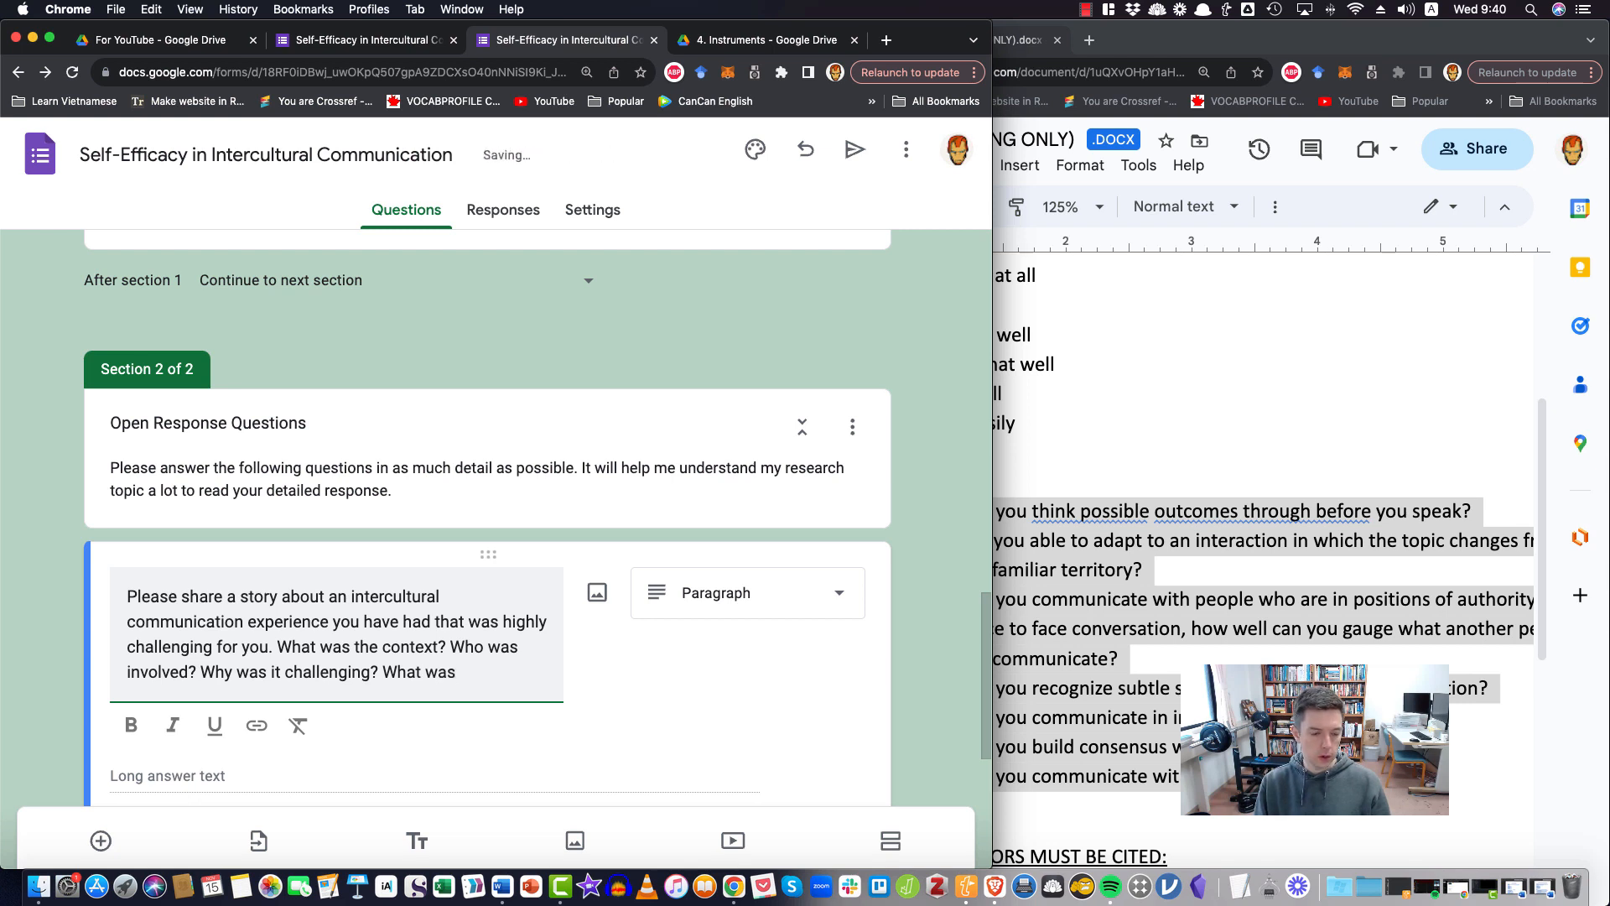
{"action": "type", "text": " the resolut"}
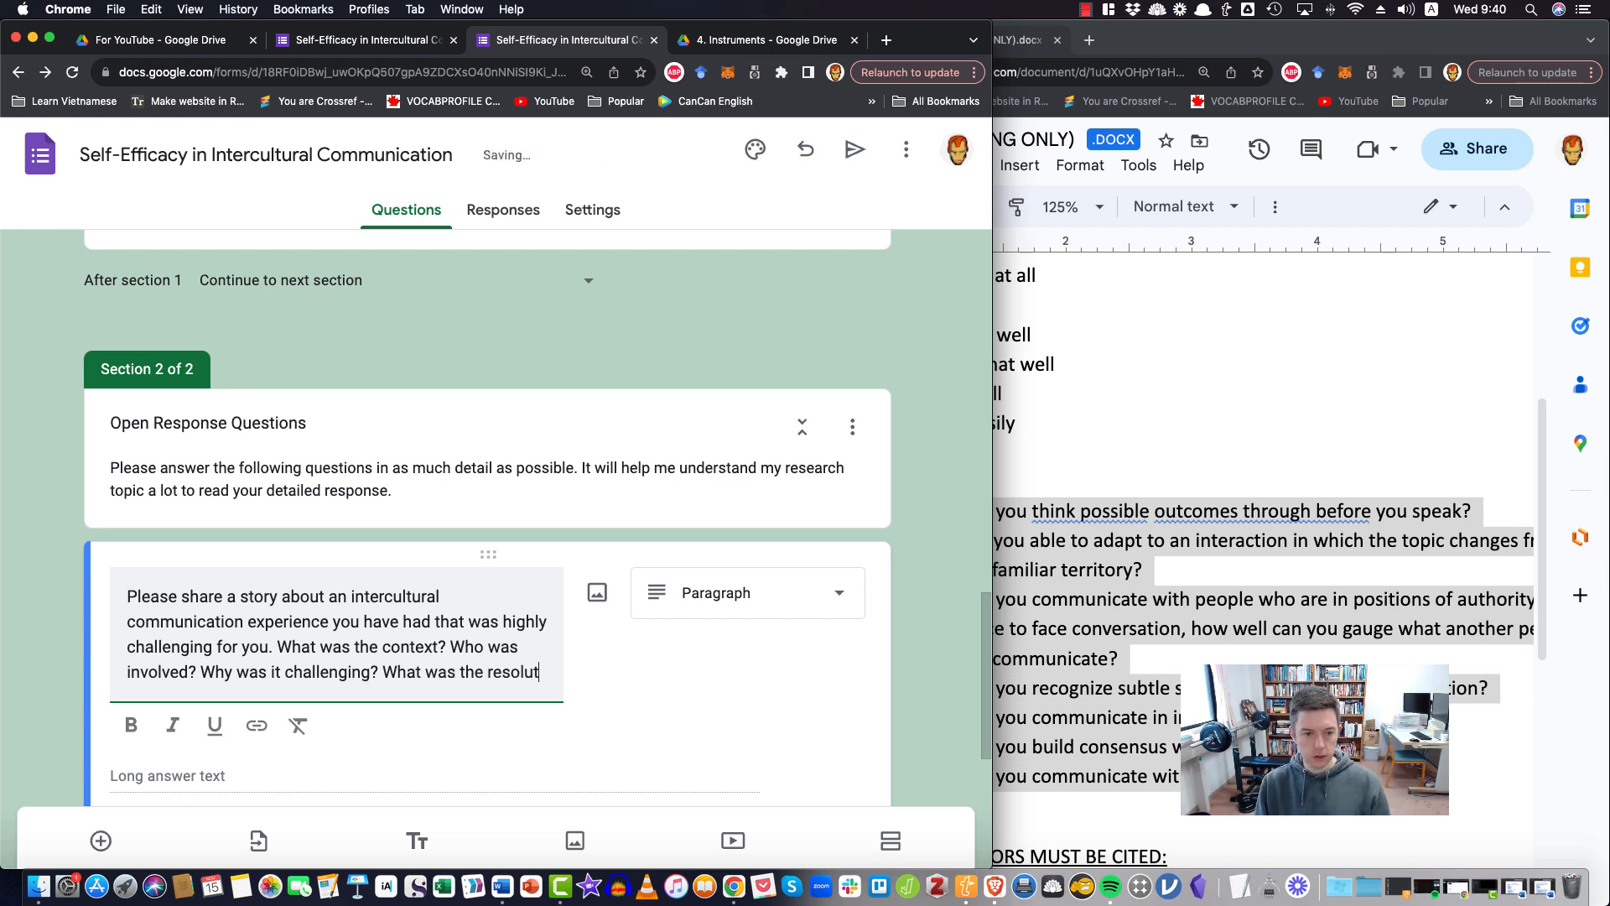
{"action": "type", "text": "ion? What d"}
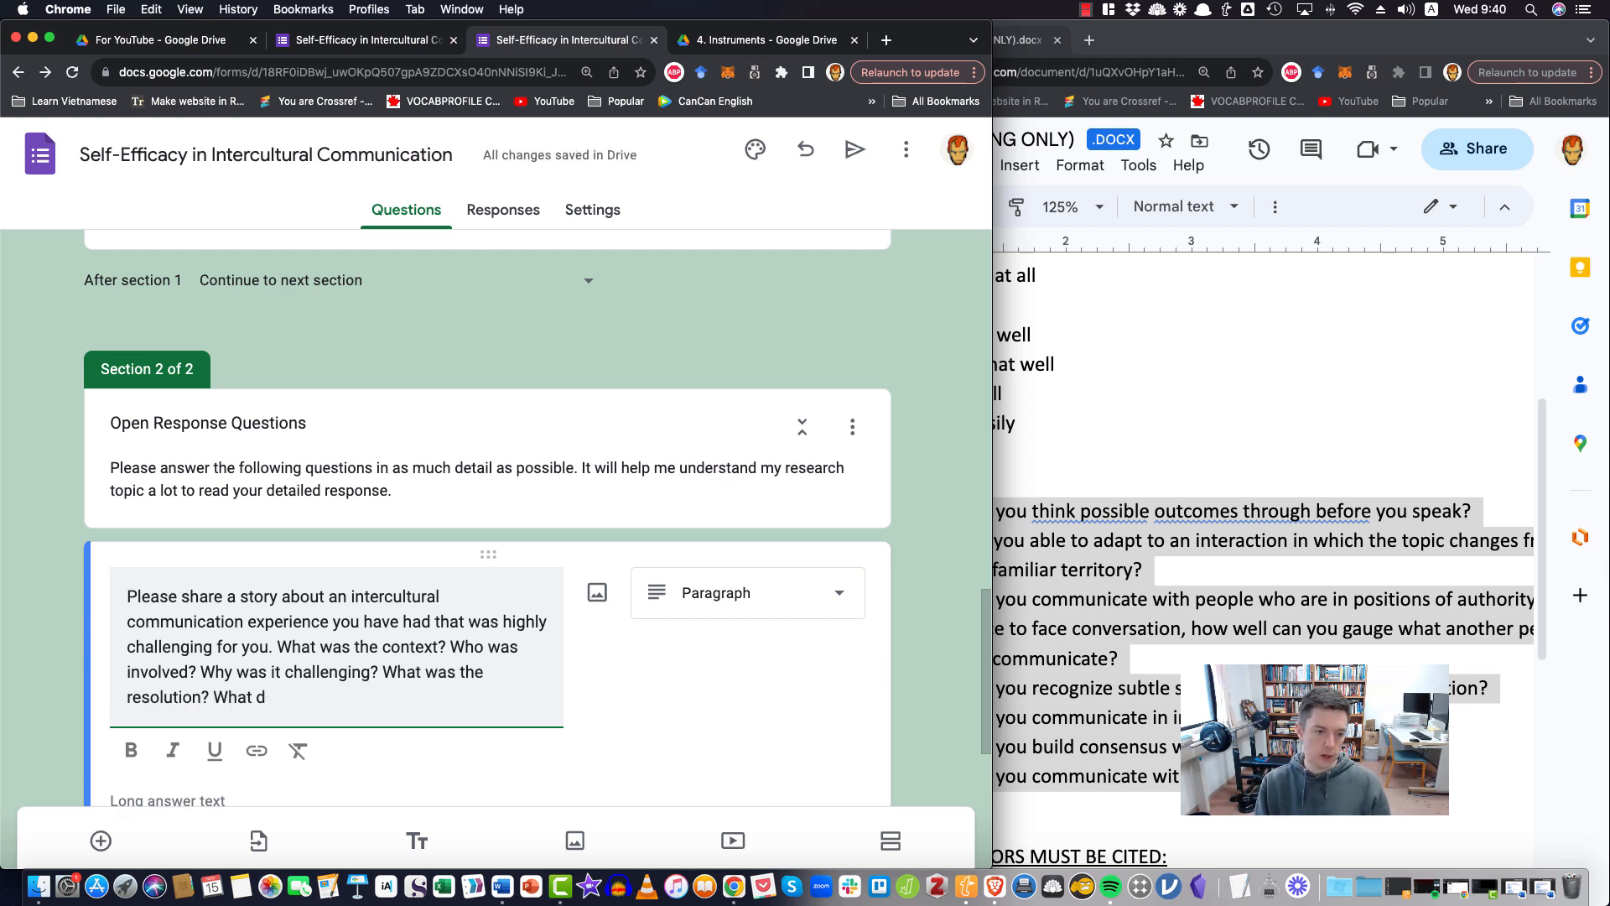
{"action": "type", "text": "od you learn?"}
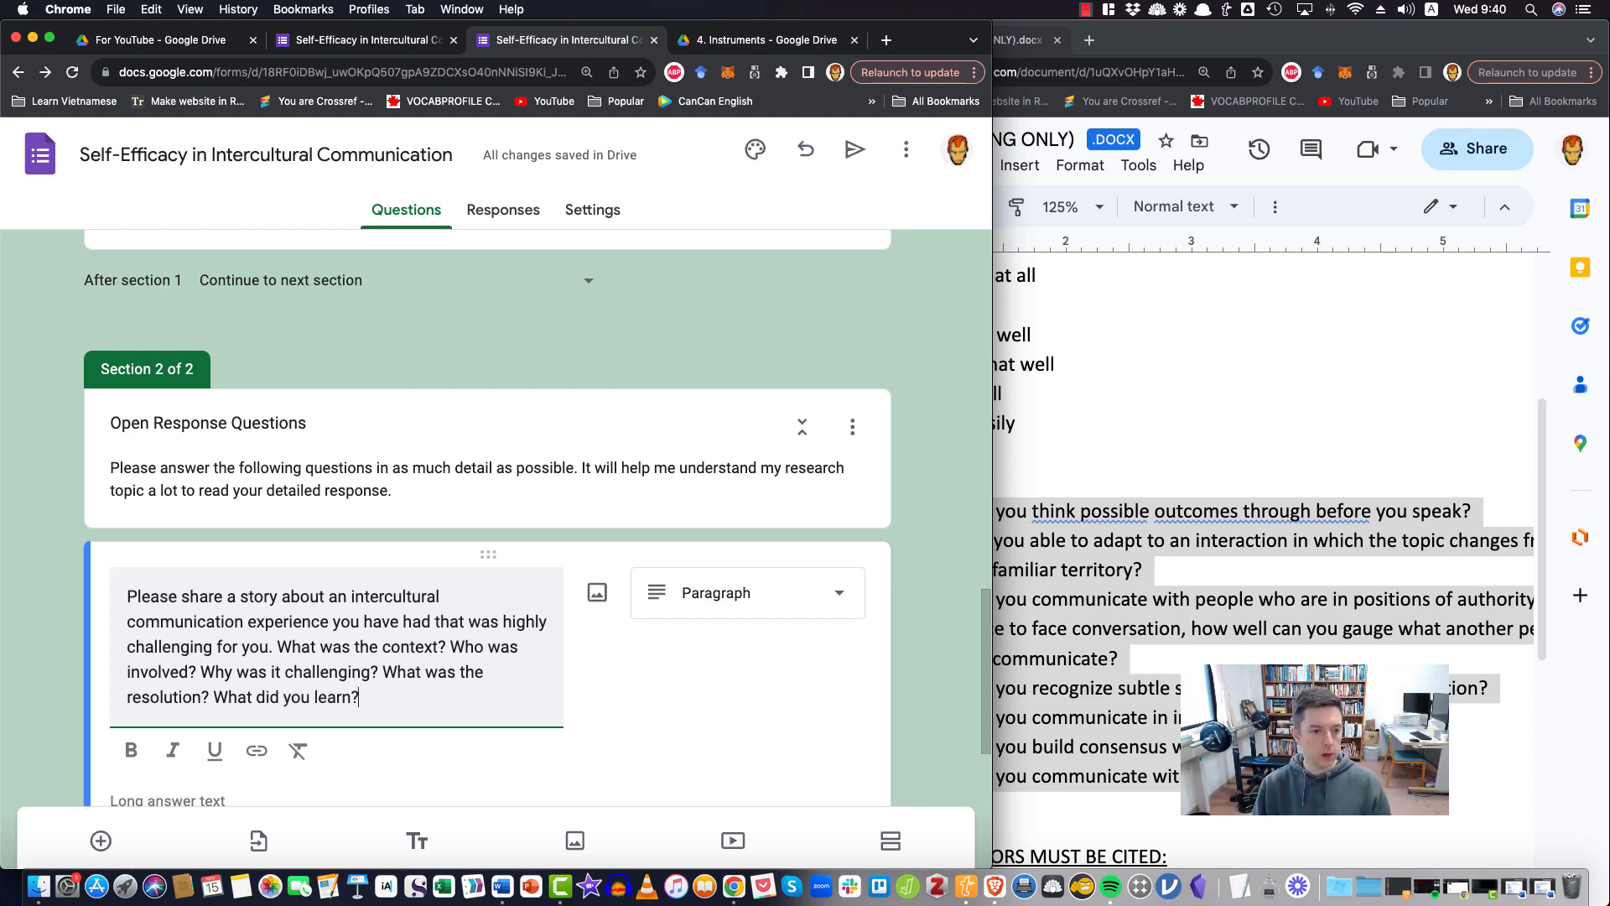
End the paragraph question's text with "What was the resolution? What did you learn?"
{"action": "left_click", "coordinate": [278, 649]}
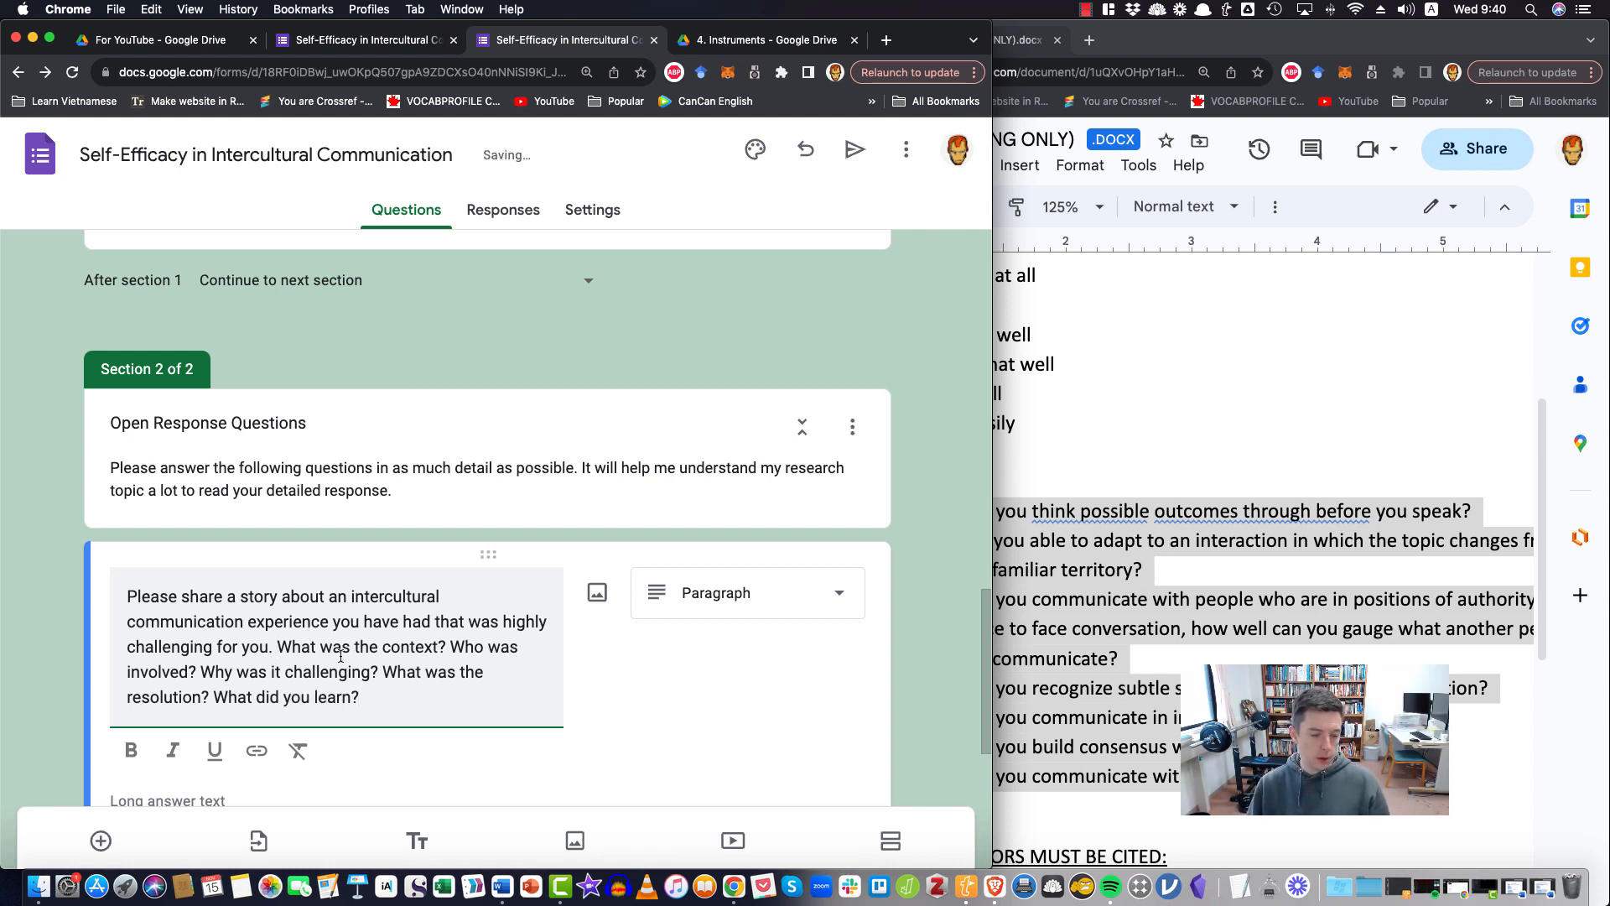
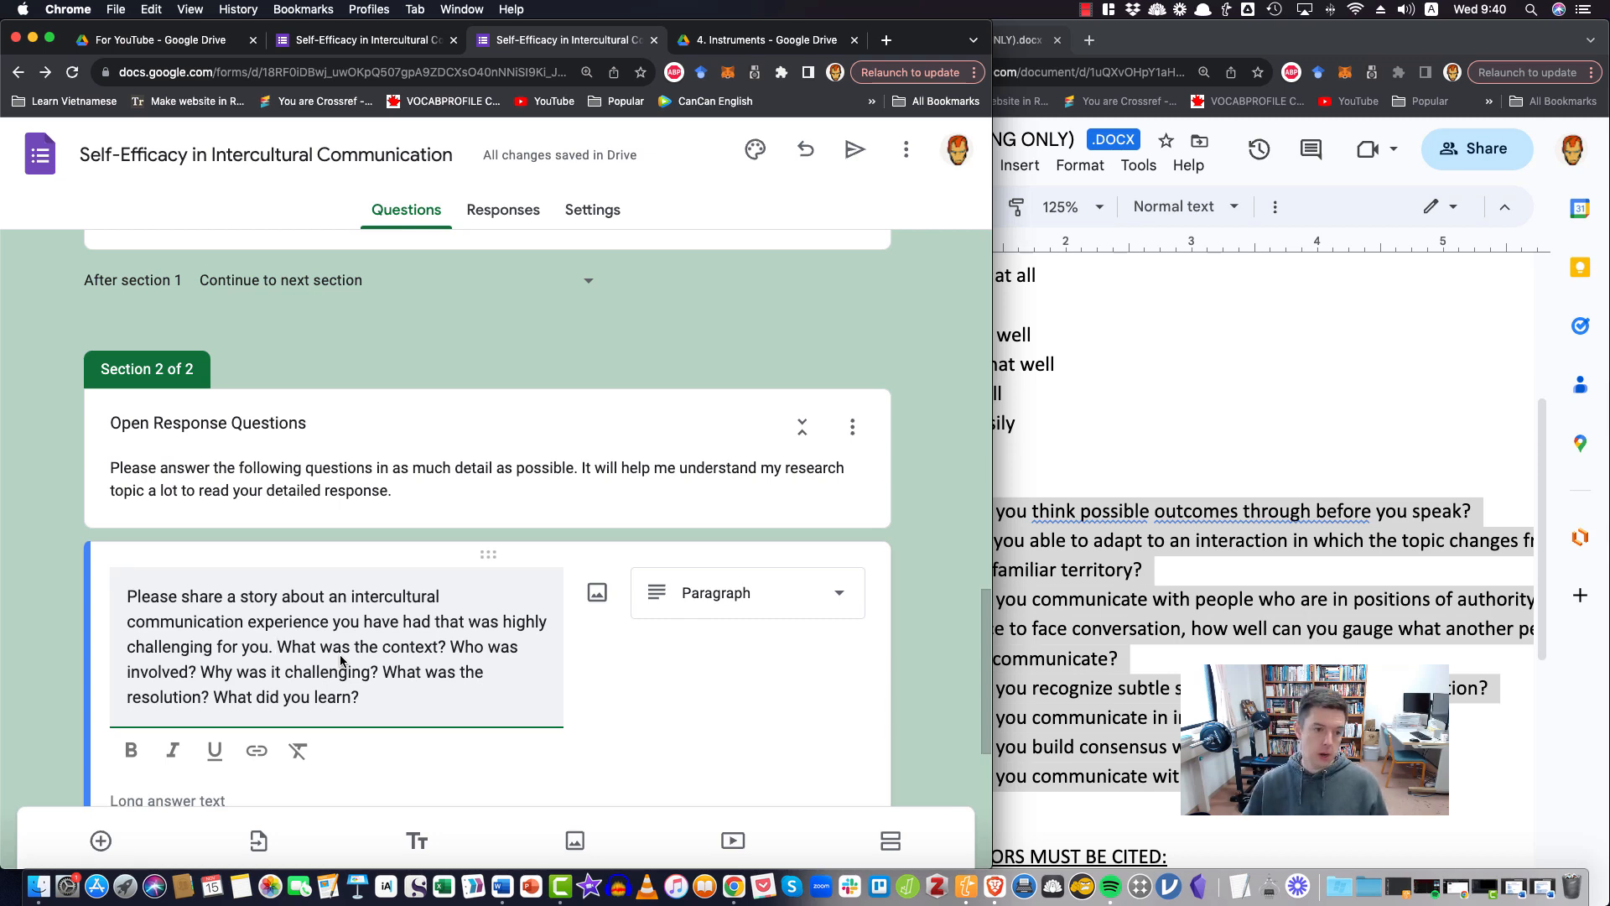
Add a second required paragraph question starting with "Are there any intercultural communication skills you believe"
{"action": "left_click", "coordinate": [909, 663]}
{"action": "scroll", "coordinate": [775, 691], "scroll_direction": "up", "scroll_amount": 6}
{"action": "scroll", "coordinate": [773, 692], "scroll_direction": "down", "scroll_amount": 10}
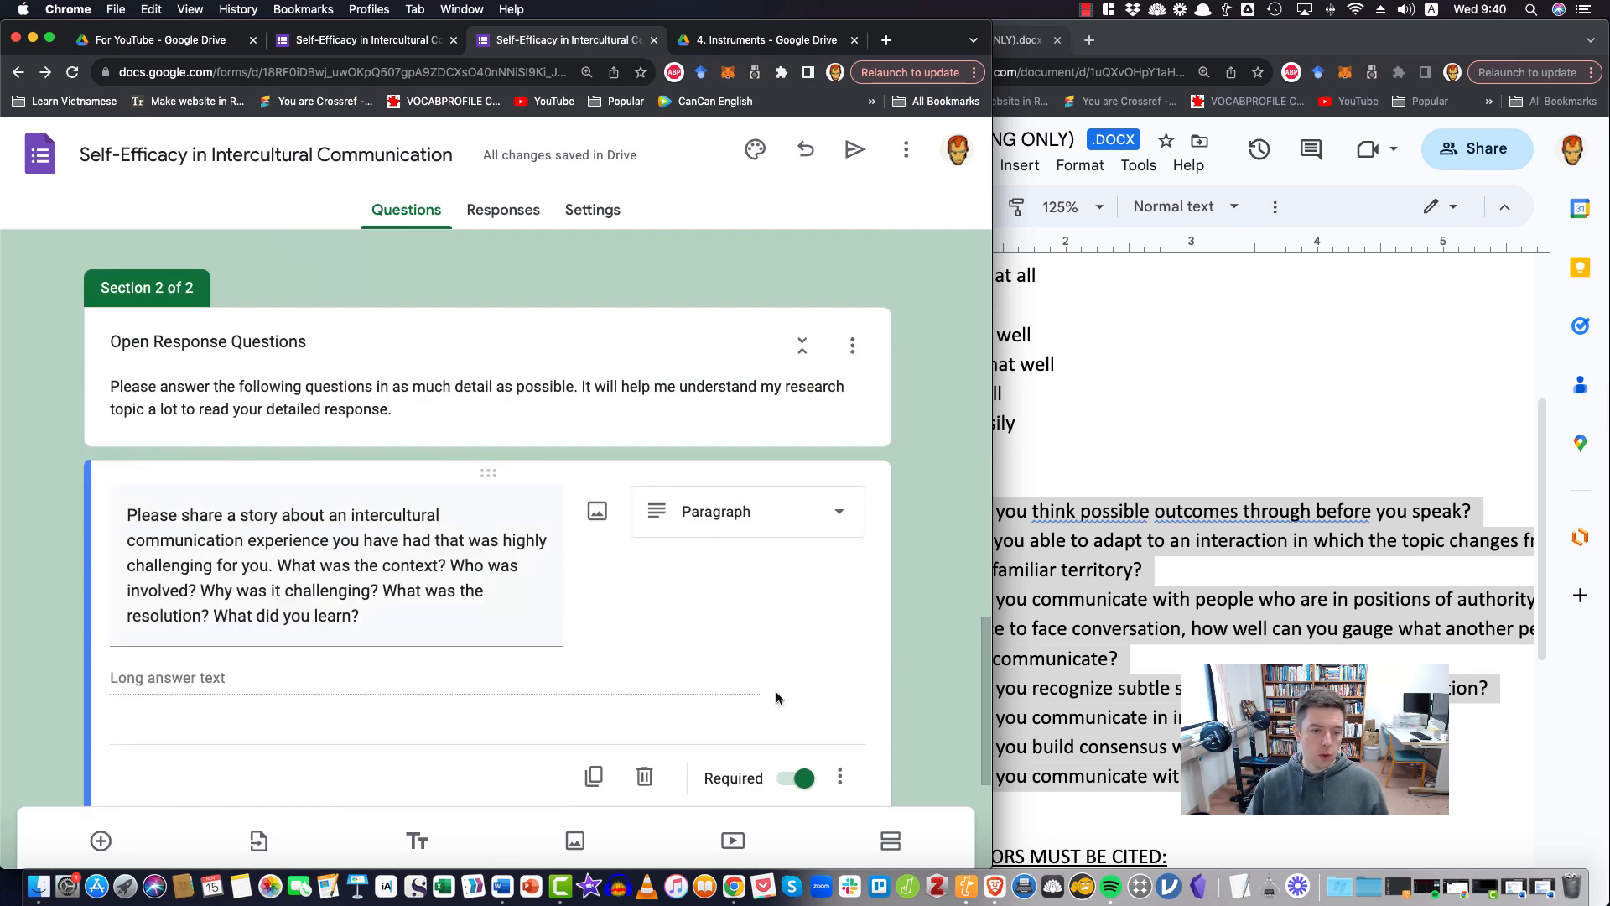
{"action": "left_click", "coordinate": [201, 620]}
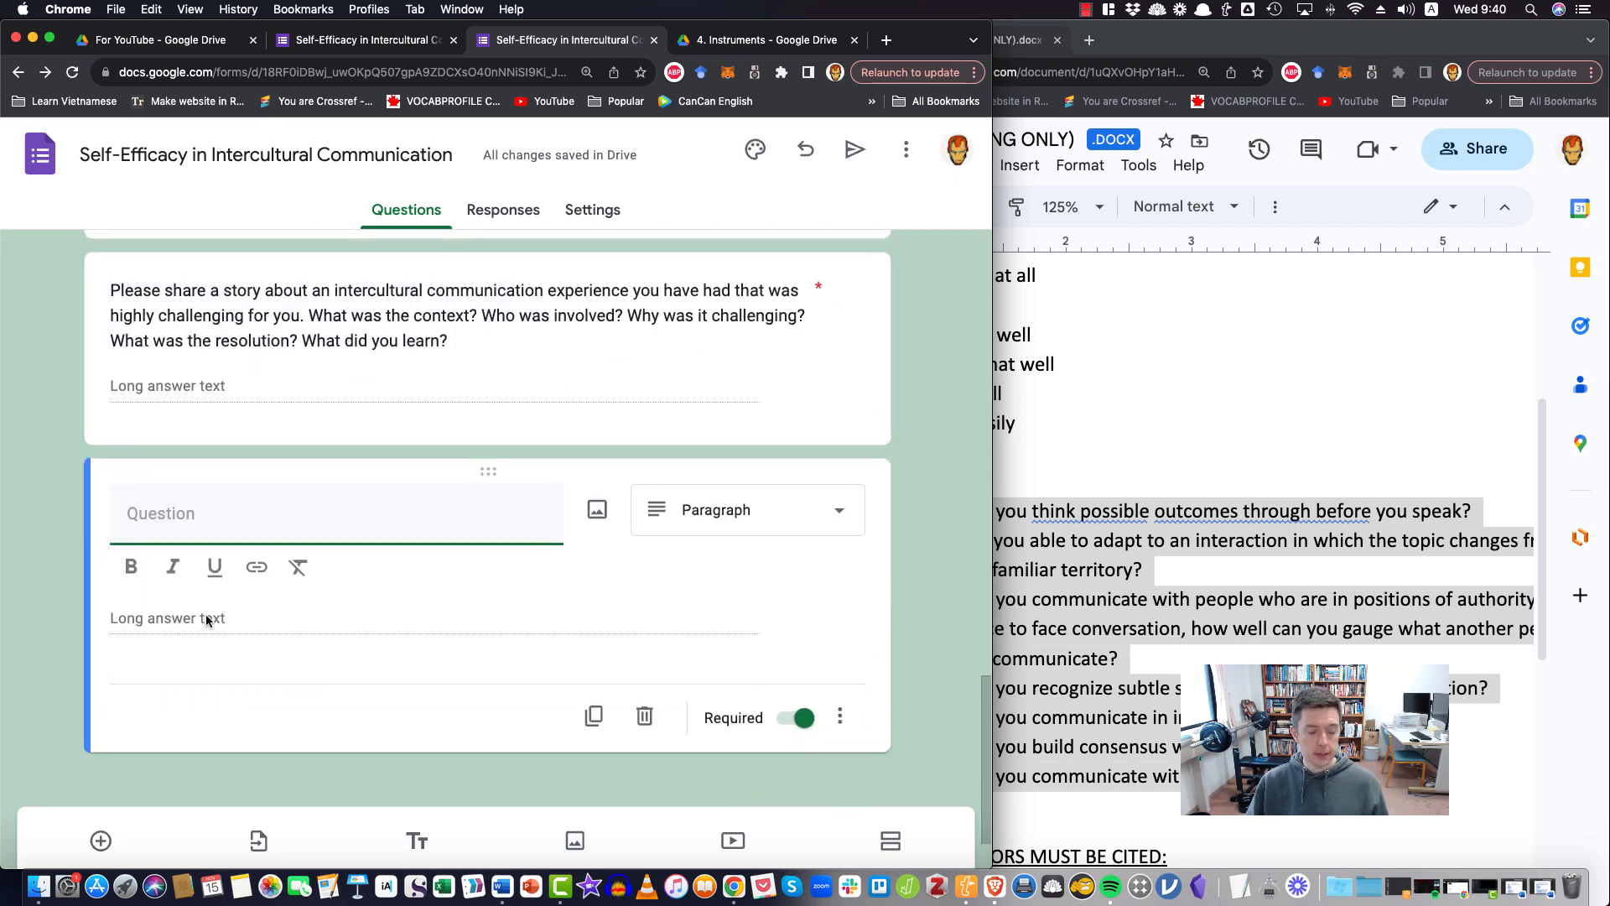
{"action": "type", "text": "Ar"}
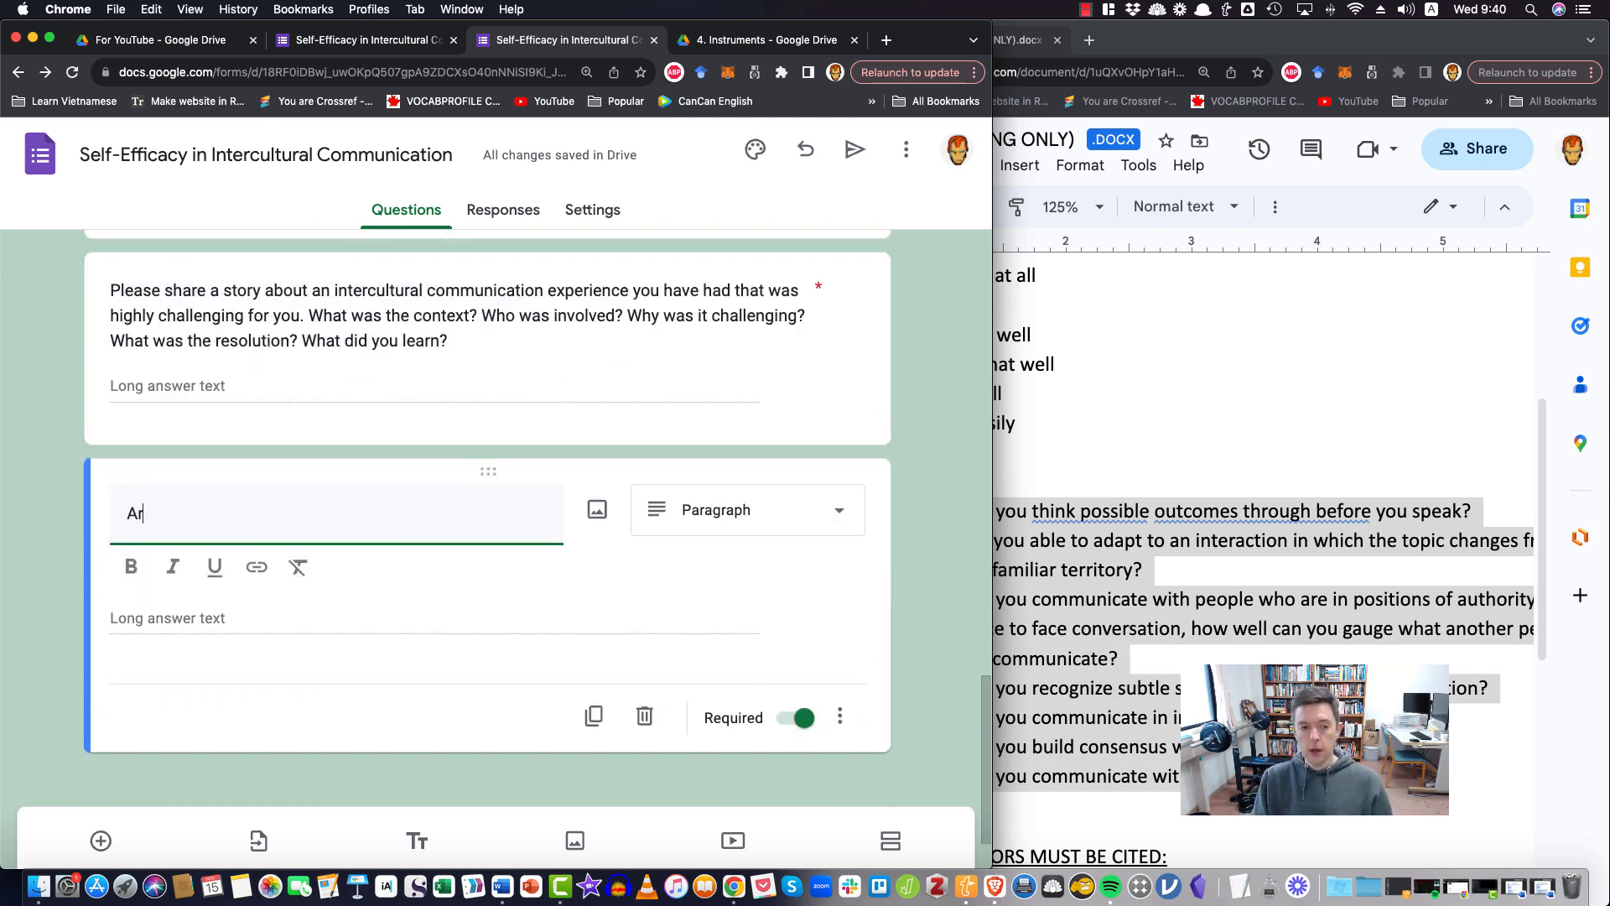
{"action": "type", "text": "e there any inter"}
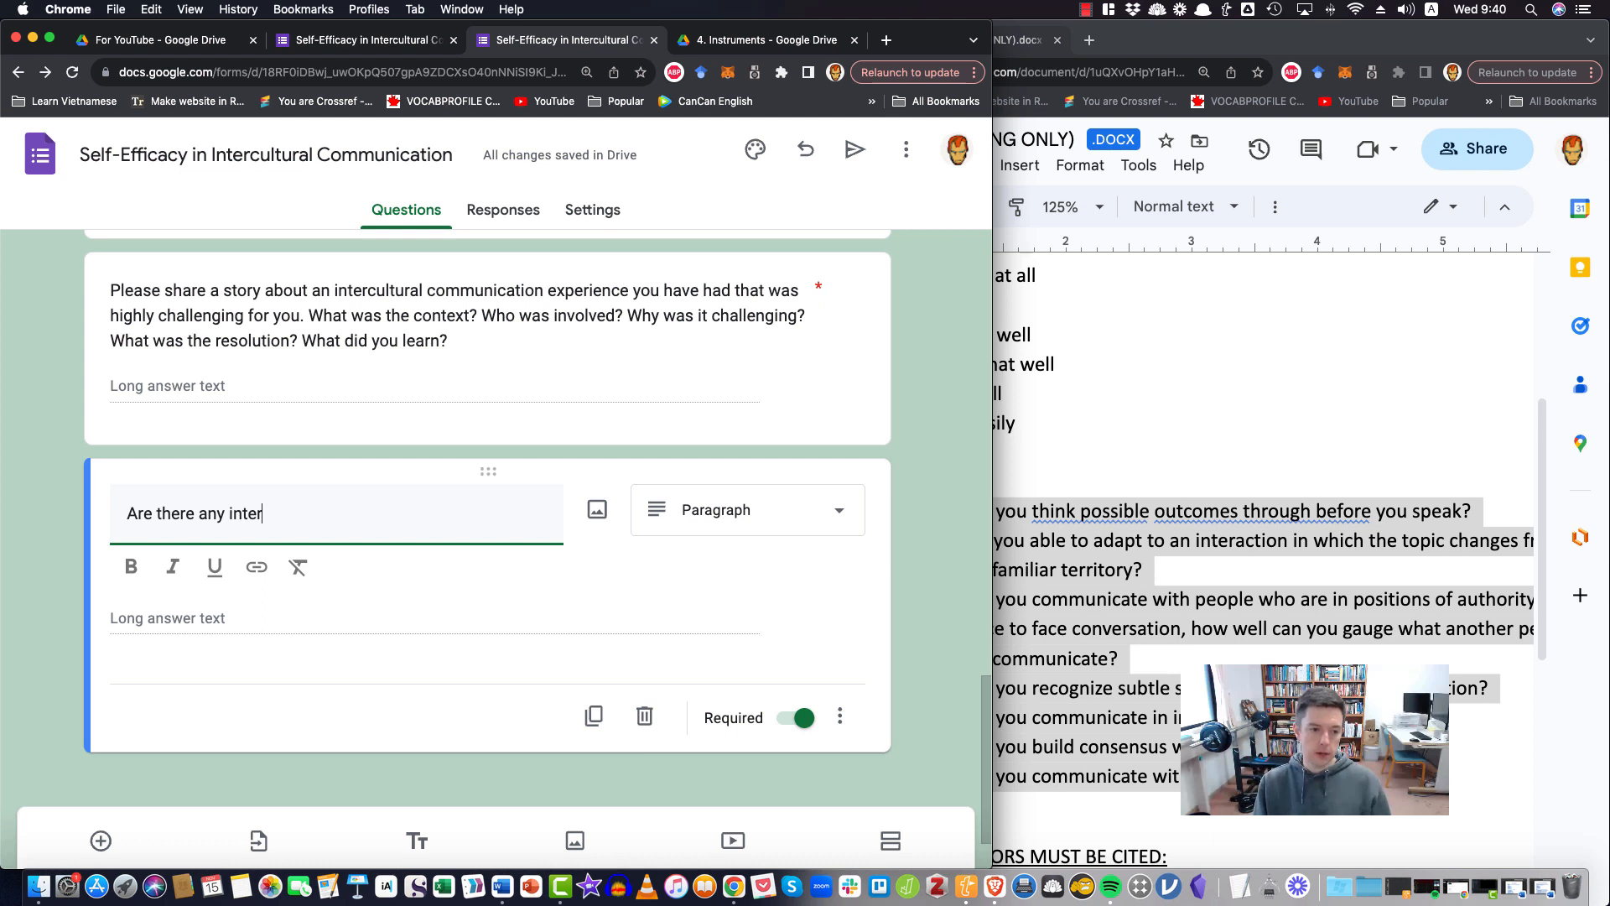
{"action": "type", "text": "cultural com"}
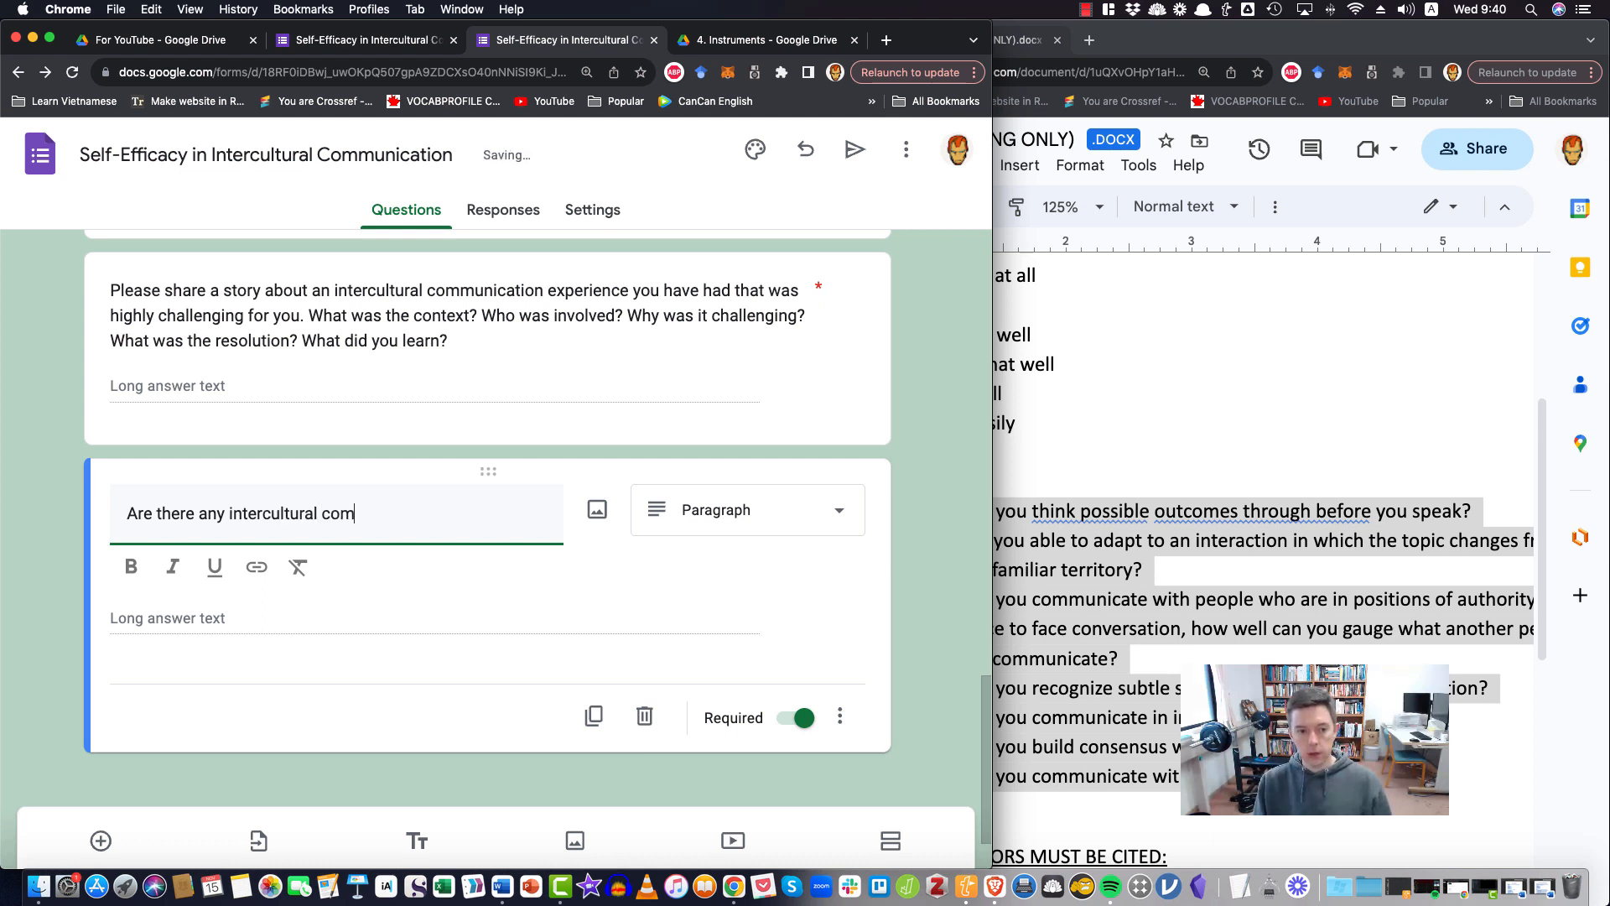
{"action": "type", "text": "munication skills"}
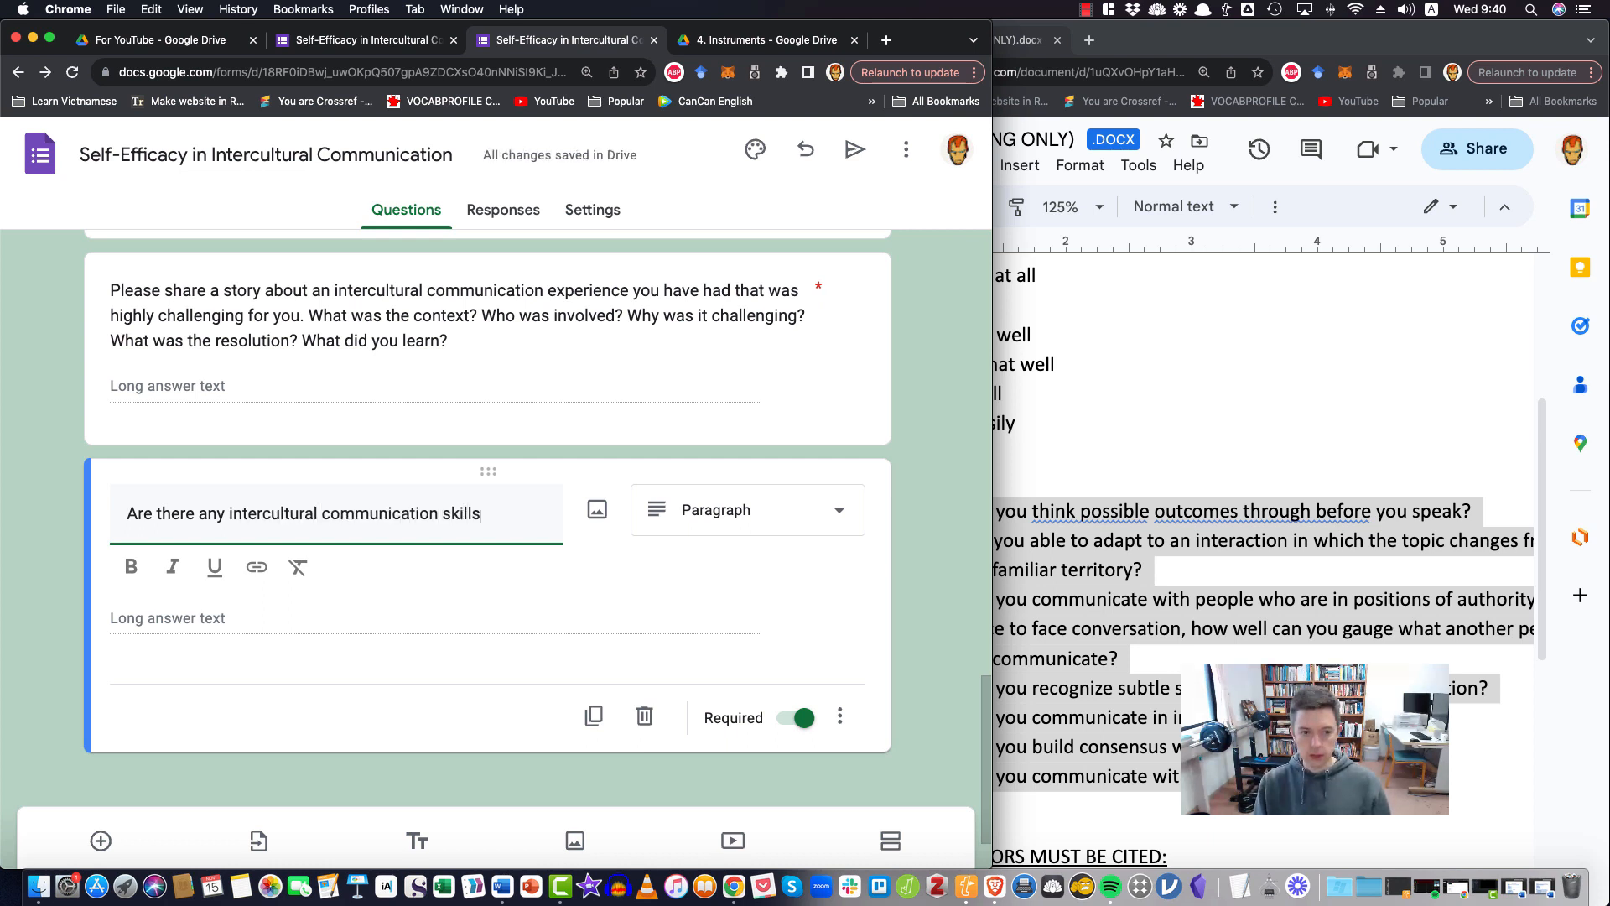
{"action": "type", "text": " you believe you have gained at"}
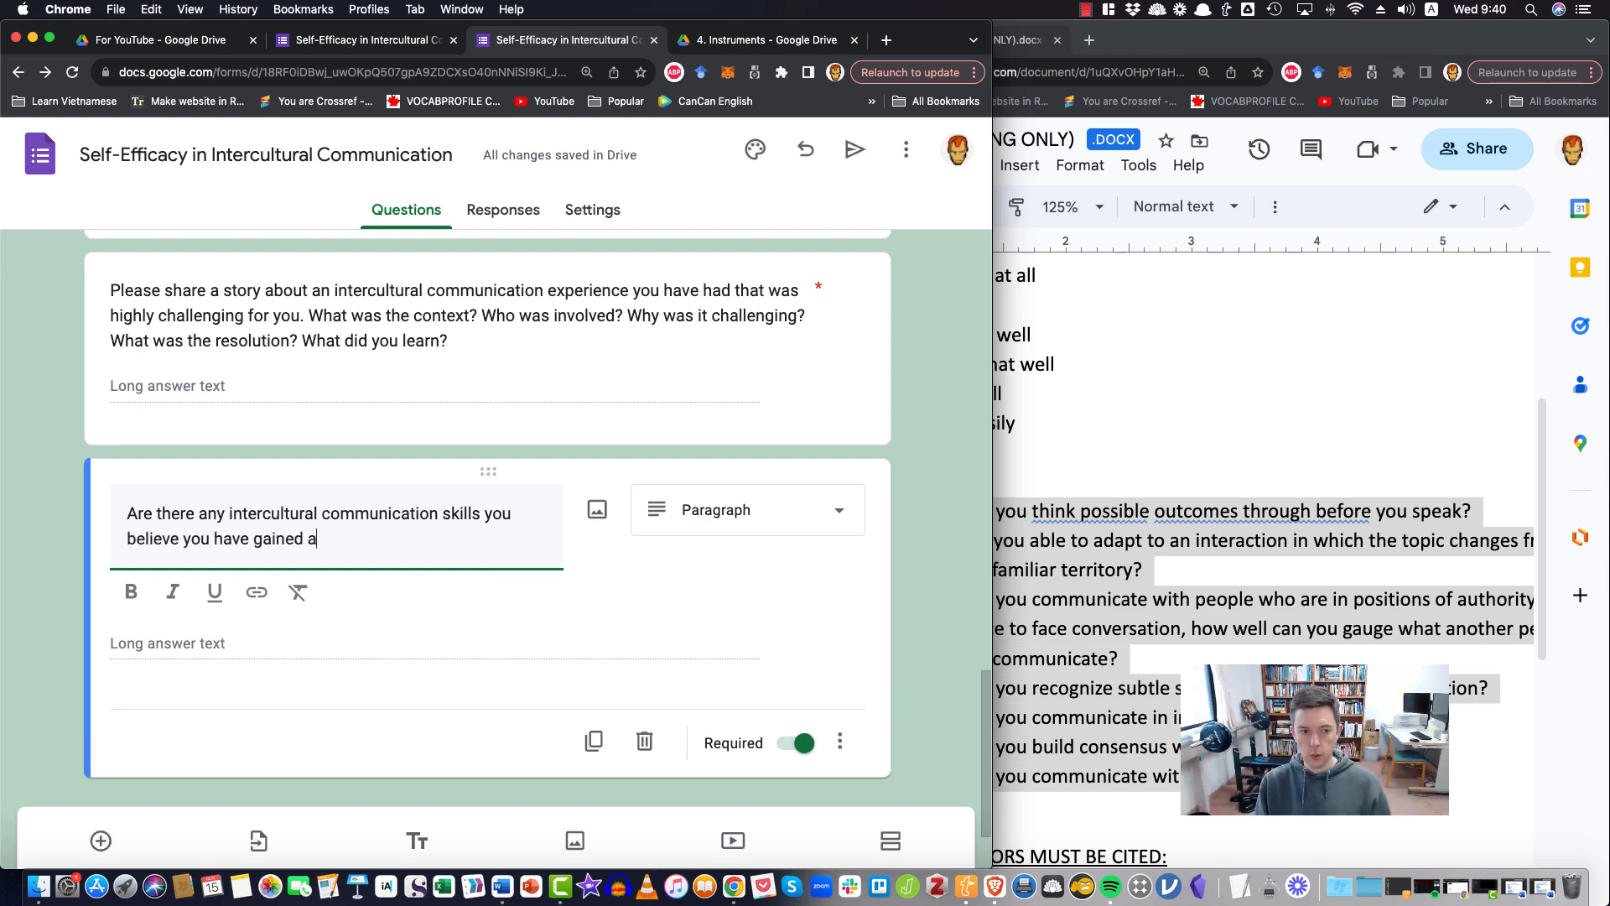
Continue the second paragraph question with "you have gained while studying at university? If so, what"
{"action": "key", "text": "BackSpace"}
{"action": "type", "text": "while studyi"}
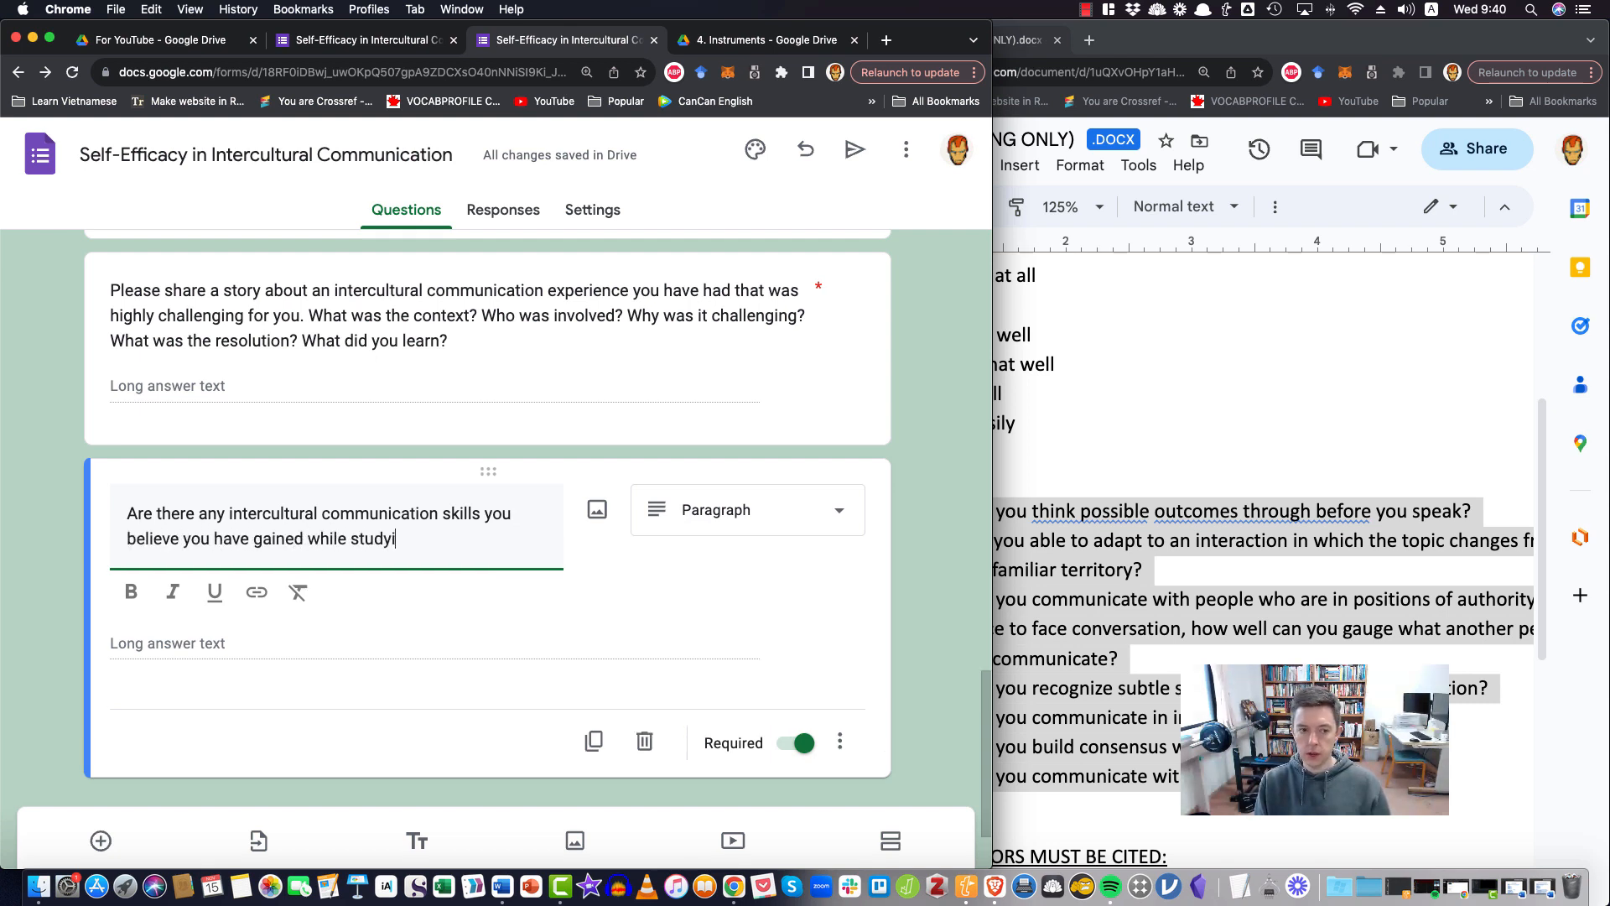
{"action": "type", "text": "ng at univers"}
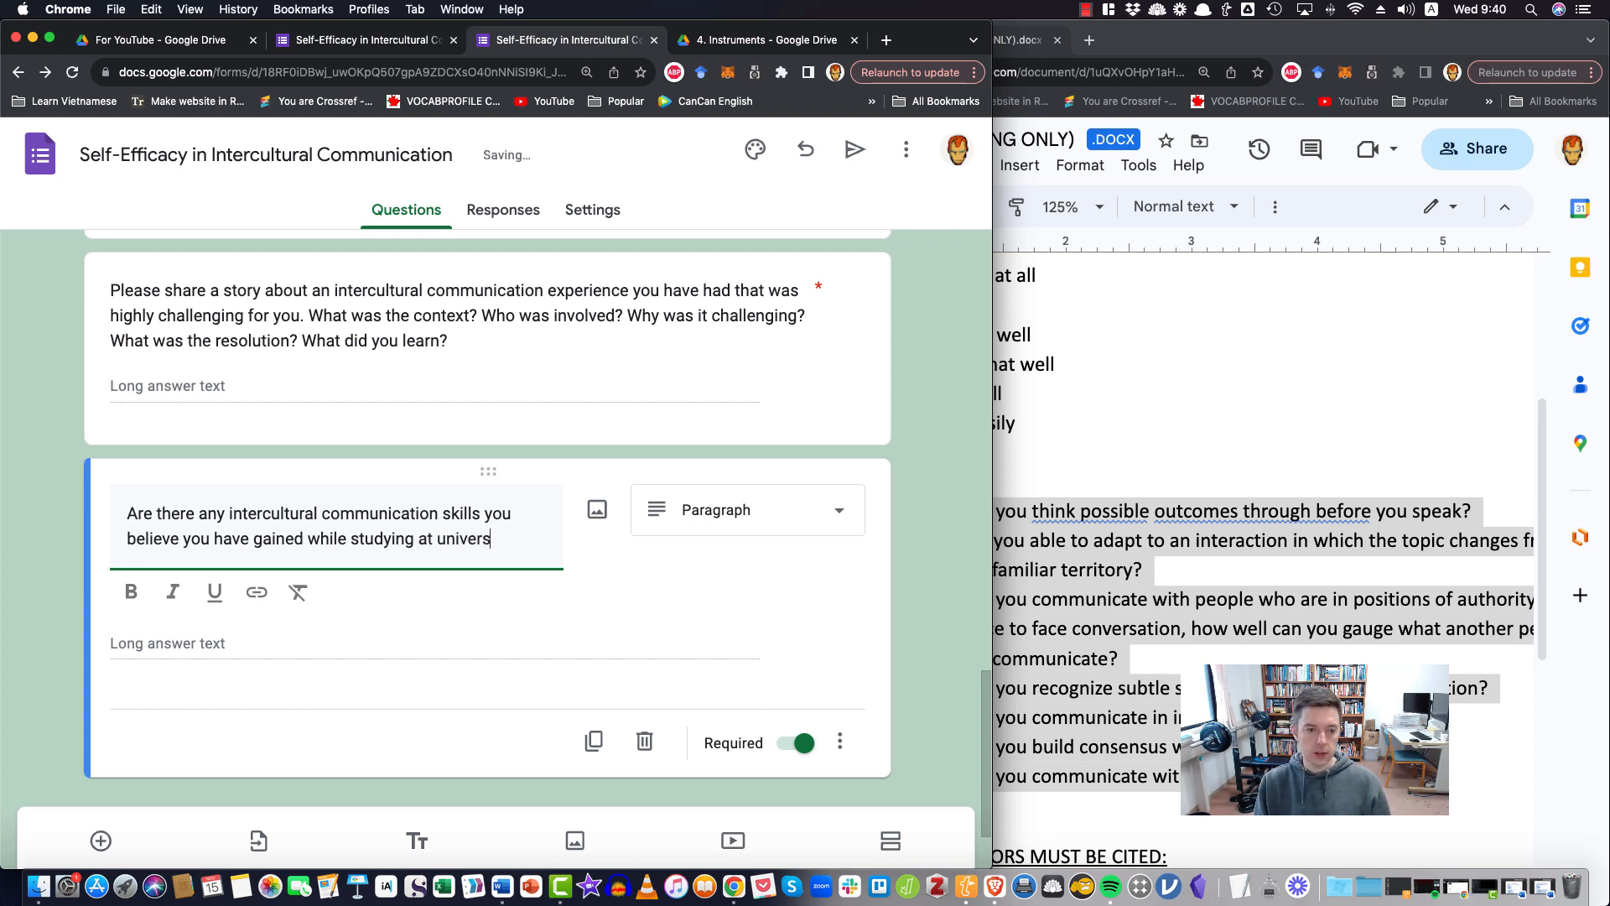
{"action": "type", "text": "ity? If so"}
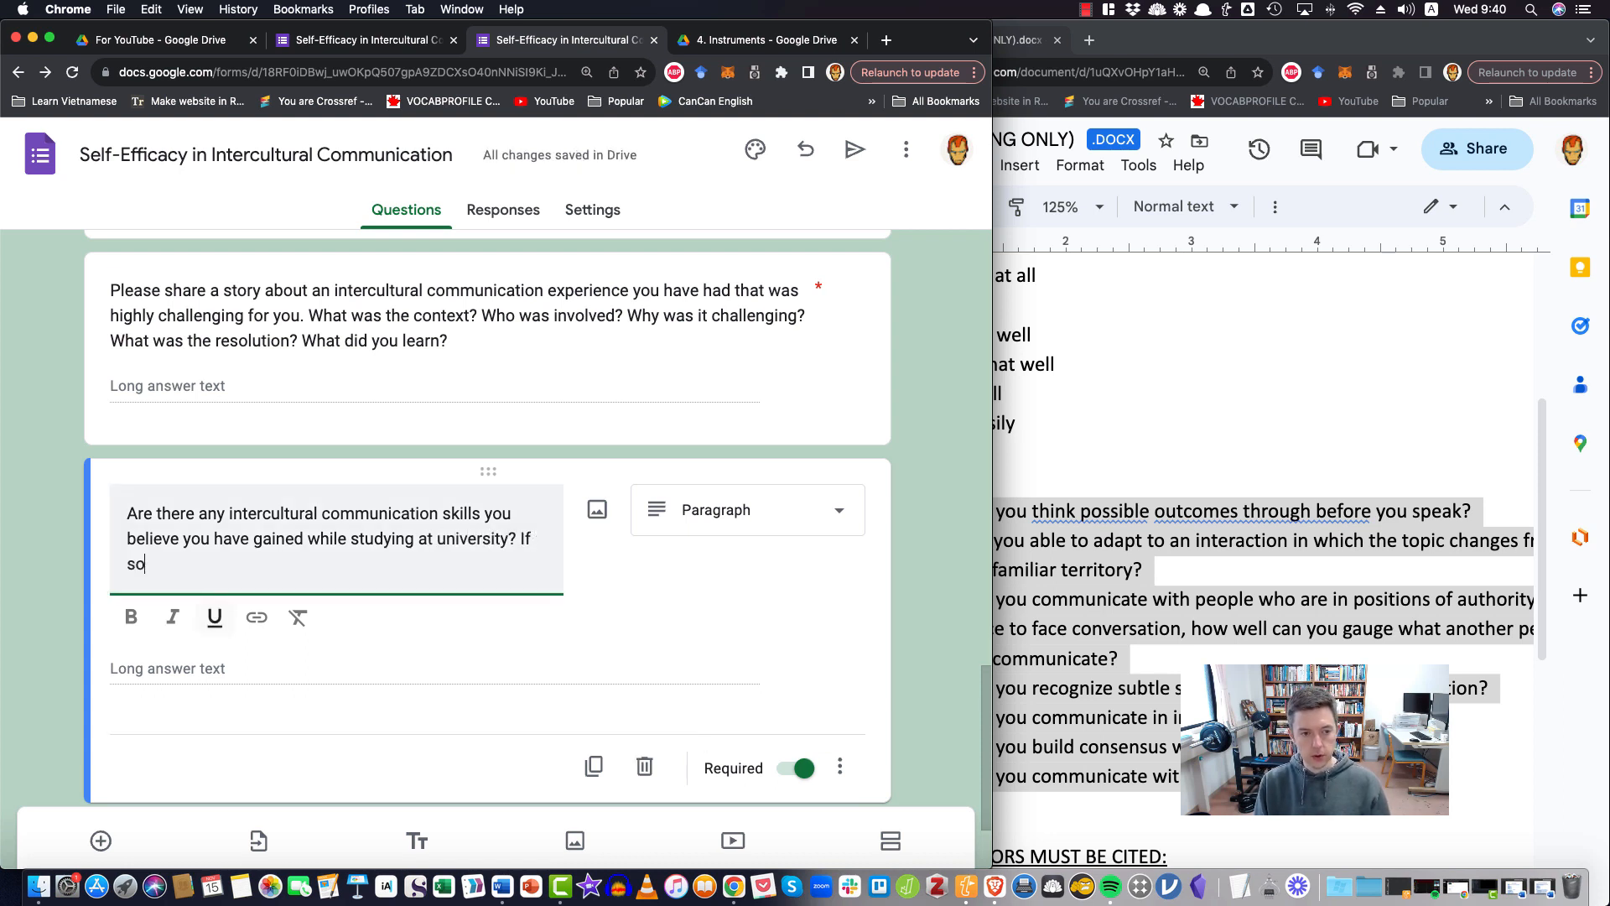
{"action": "type", "text": ", what are t"}
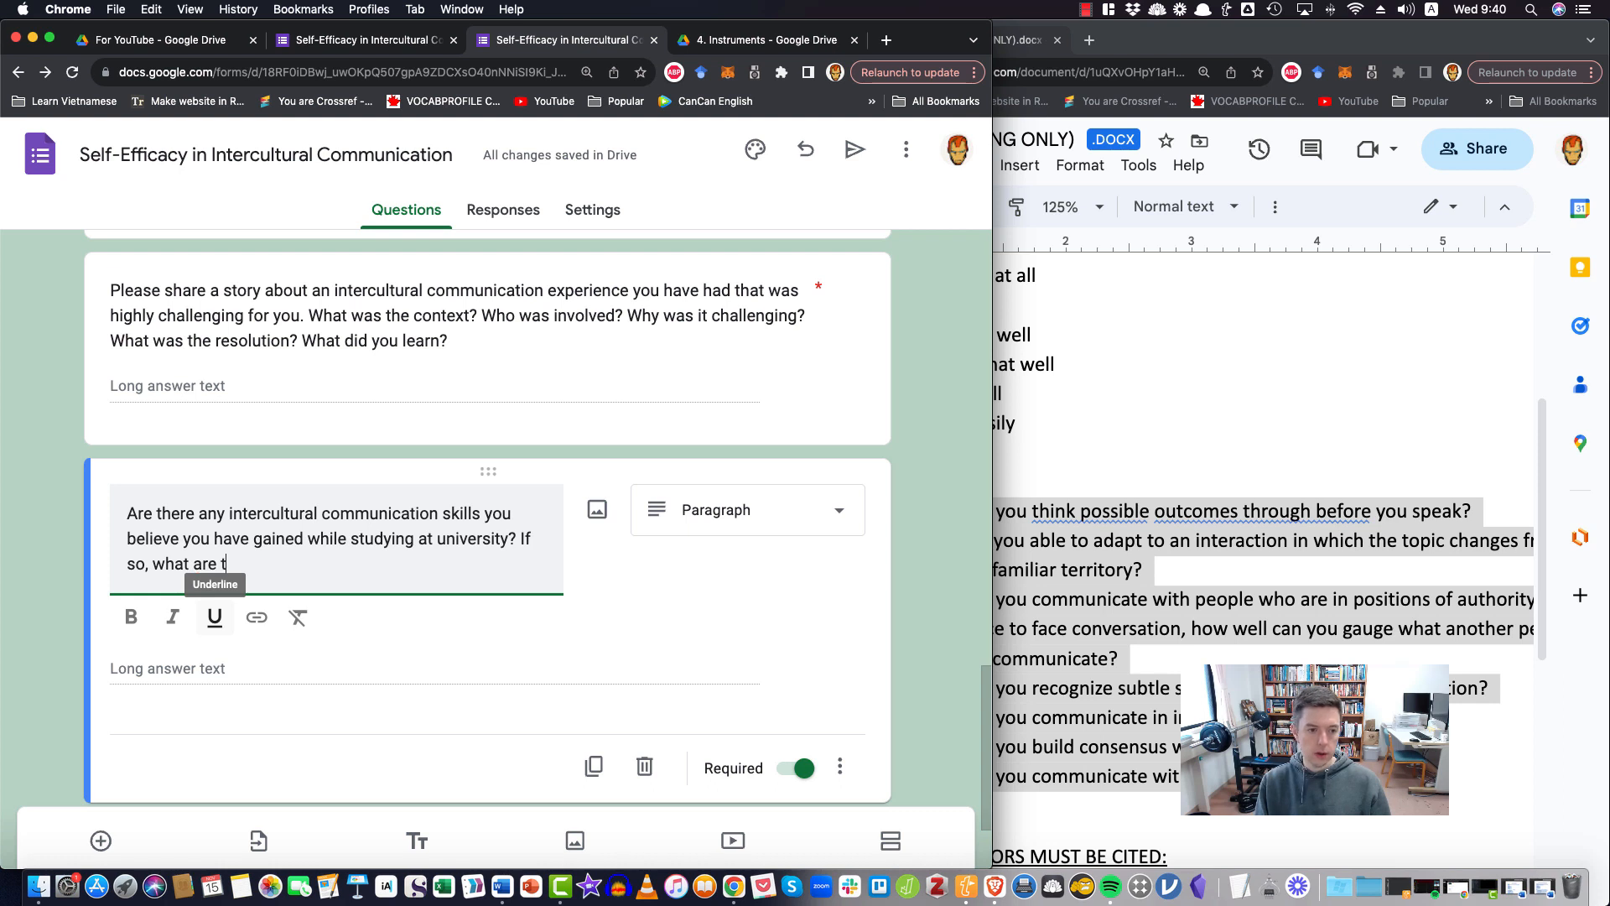
{"action": "type", "text": "hey? If not"}
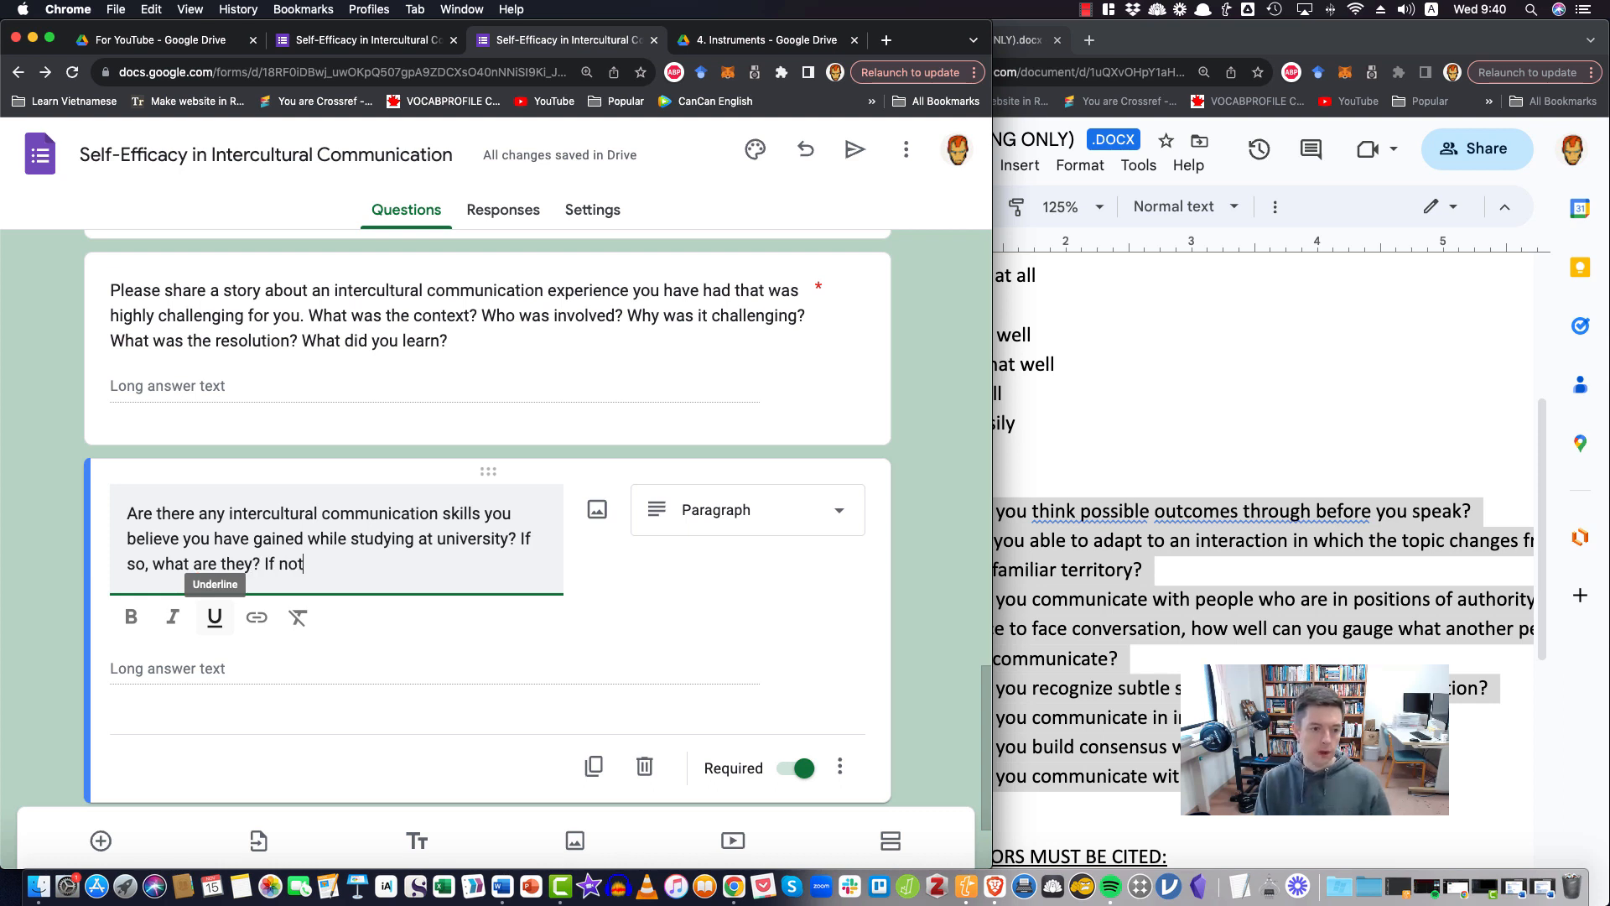
{"action": "type", "text": ", wh"}
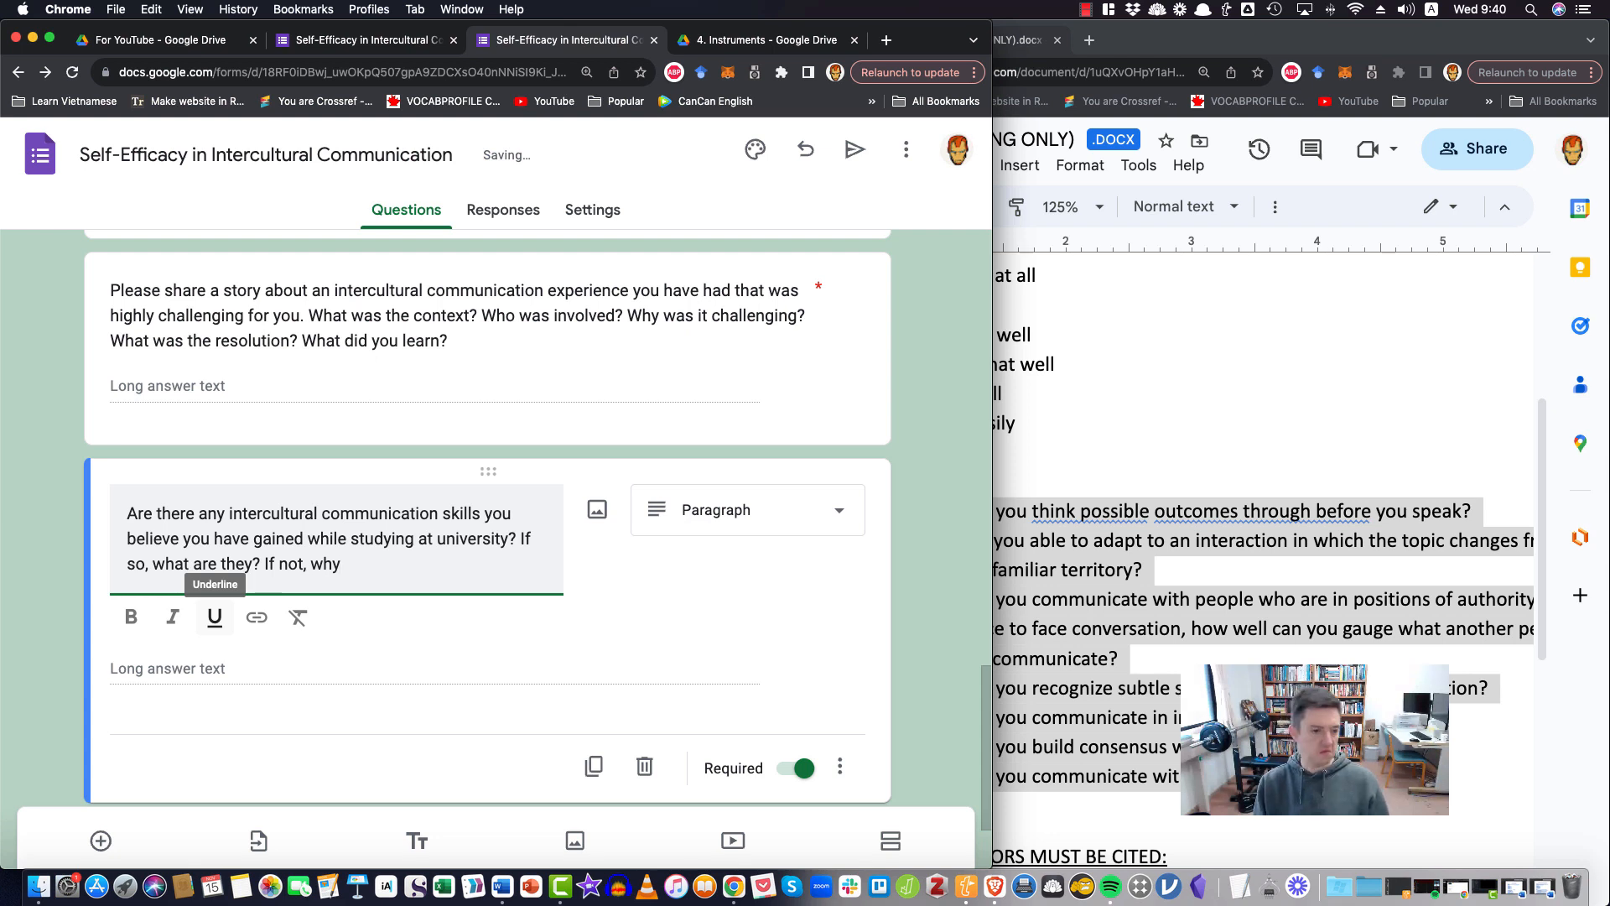
{"action": "type", "text": "at "}
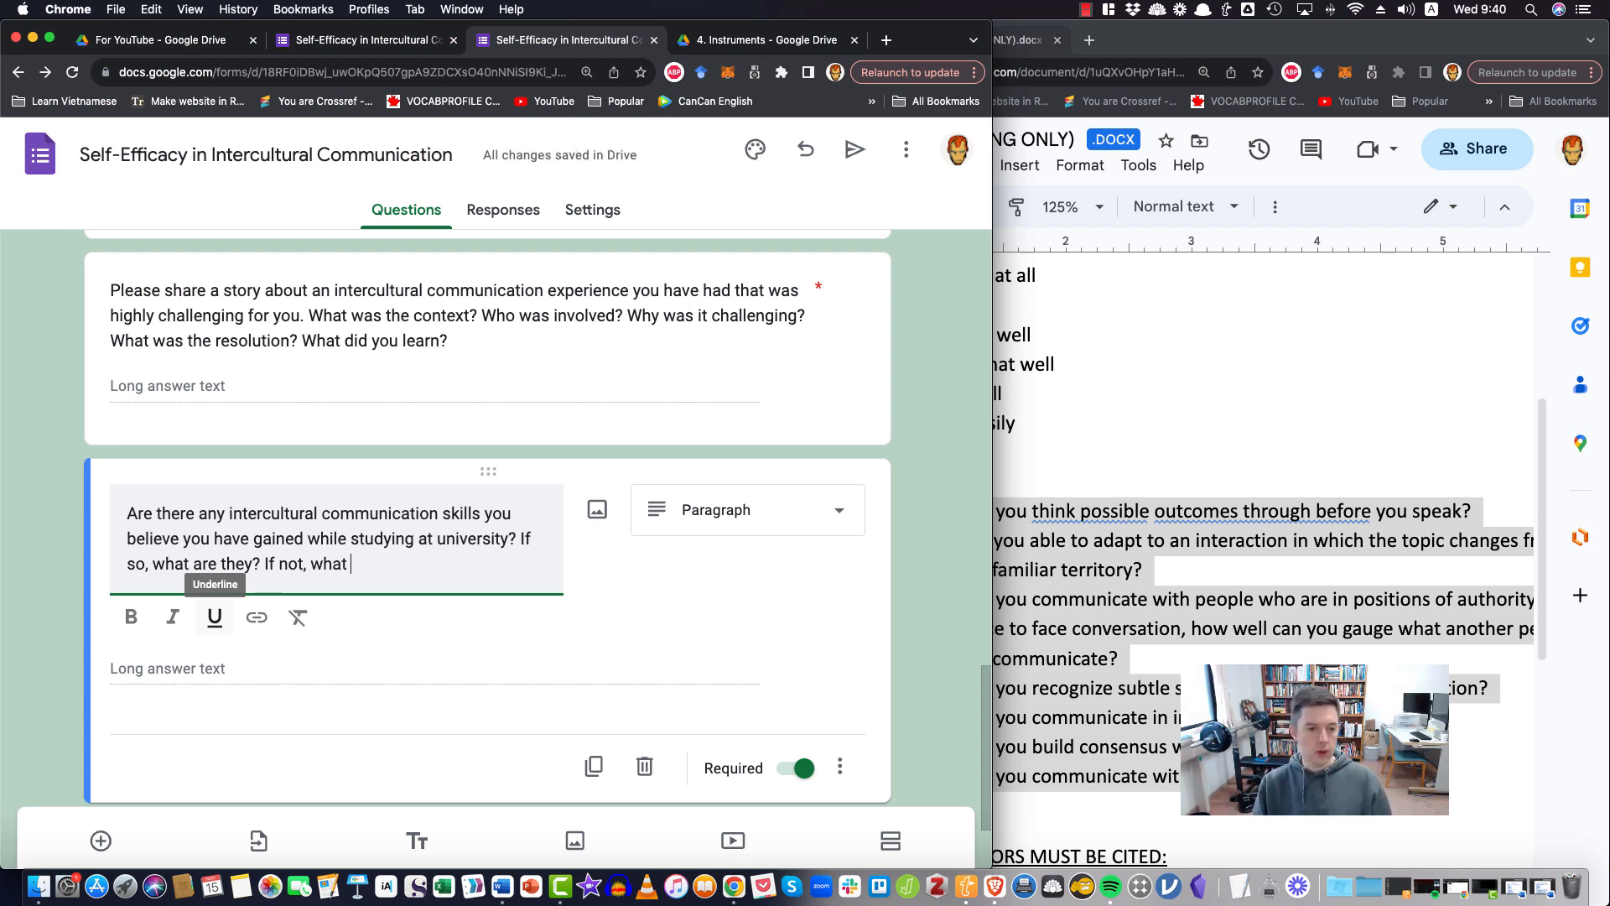
{"action": "type", "text": "skills would yo"}
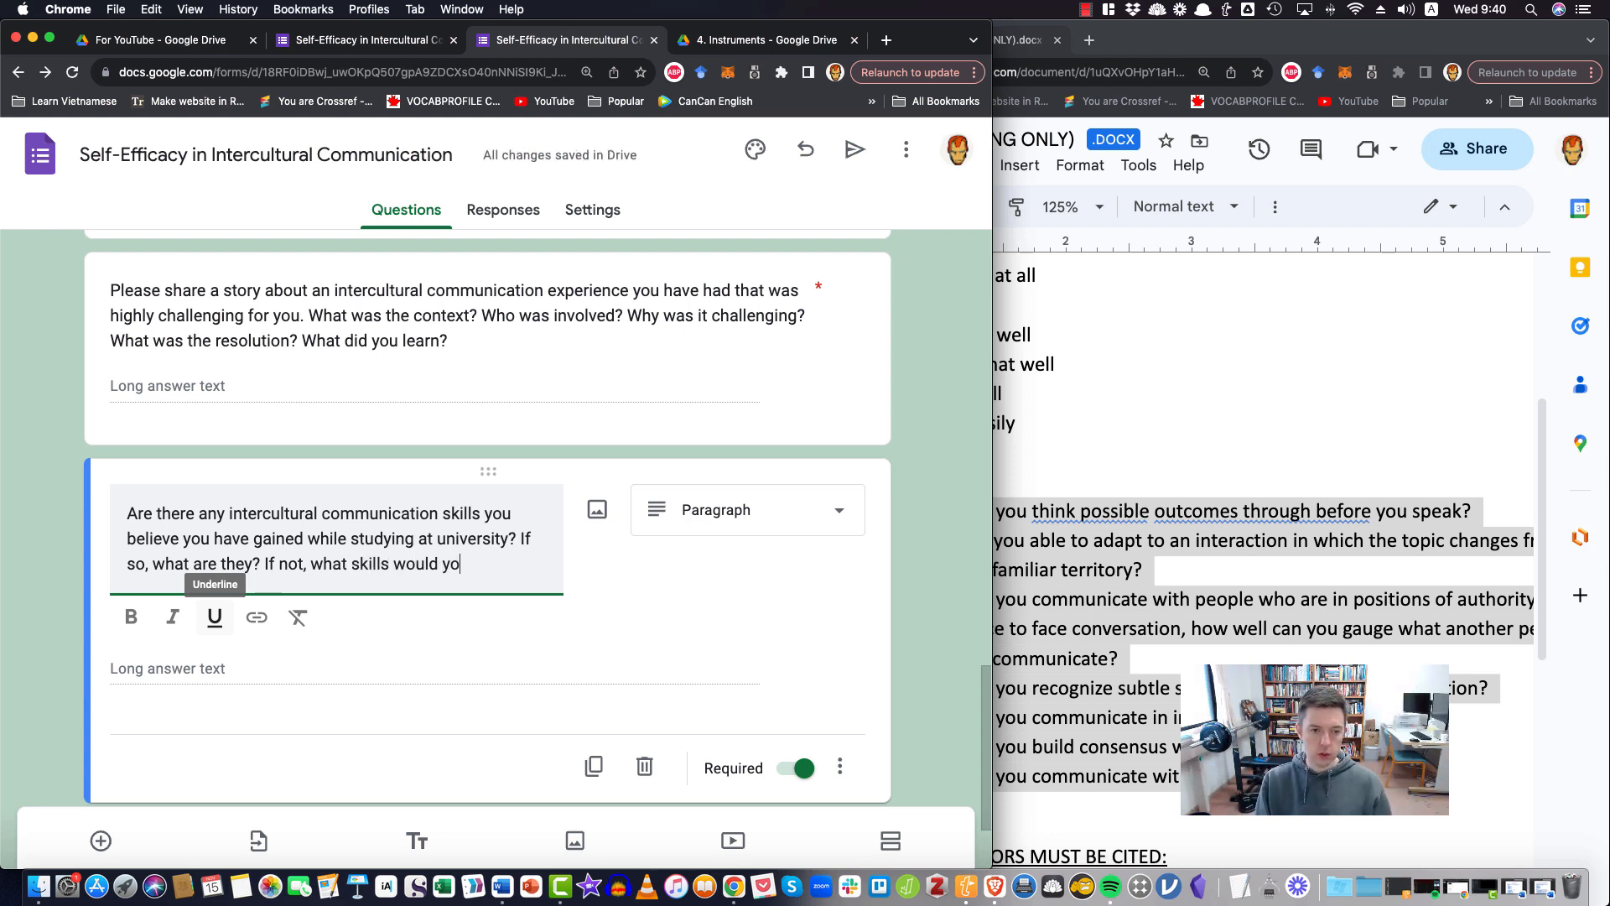
{"action": "type", "text": "u like to develop."}
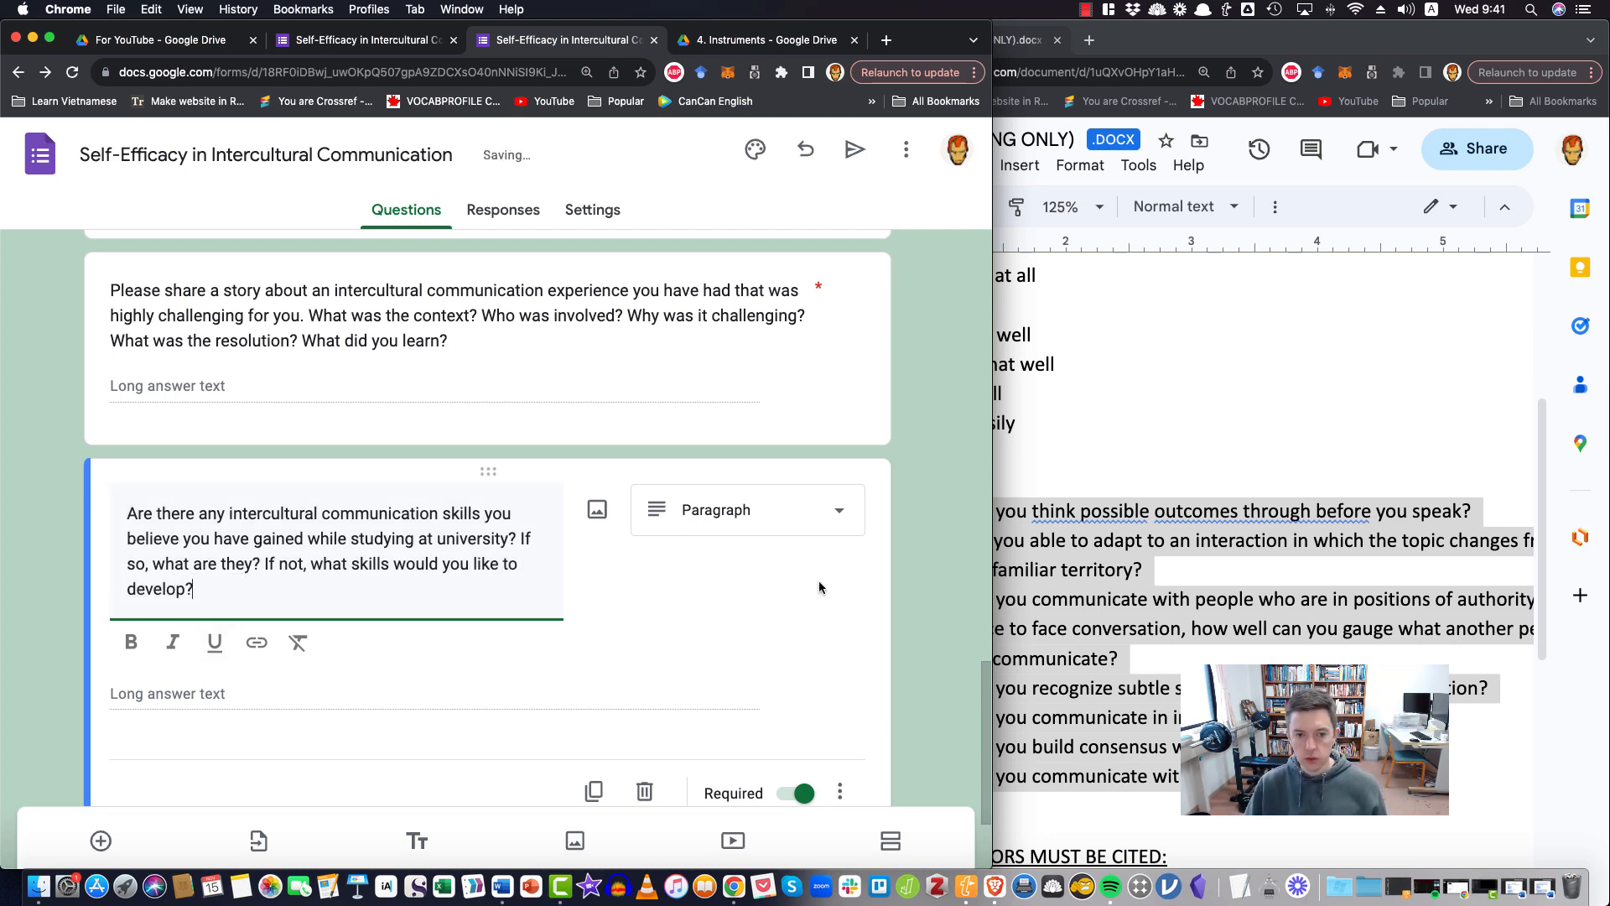
End the second paragraph question's text with "are they? If not, what skills would you like to develop?"
{"action": "left_click", "coordinate": [995, 536]}
{"action": "left_click", "coordinate": [674, 567]}
{"action": "scroll", "coordinate": [453, 667], "scroll_direction": "up", "scroll_amount": 5}
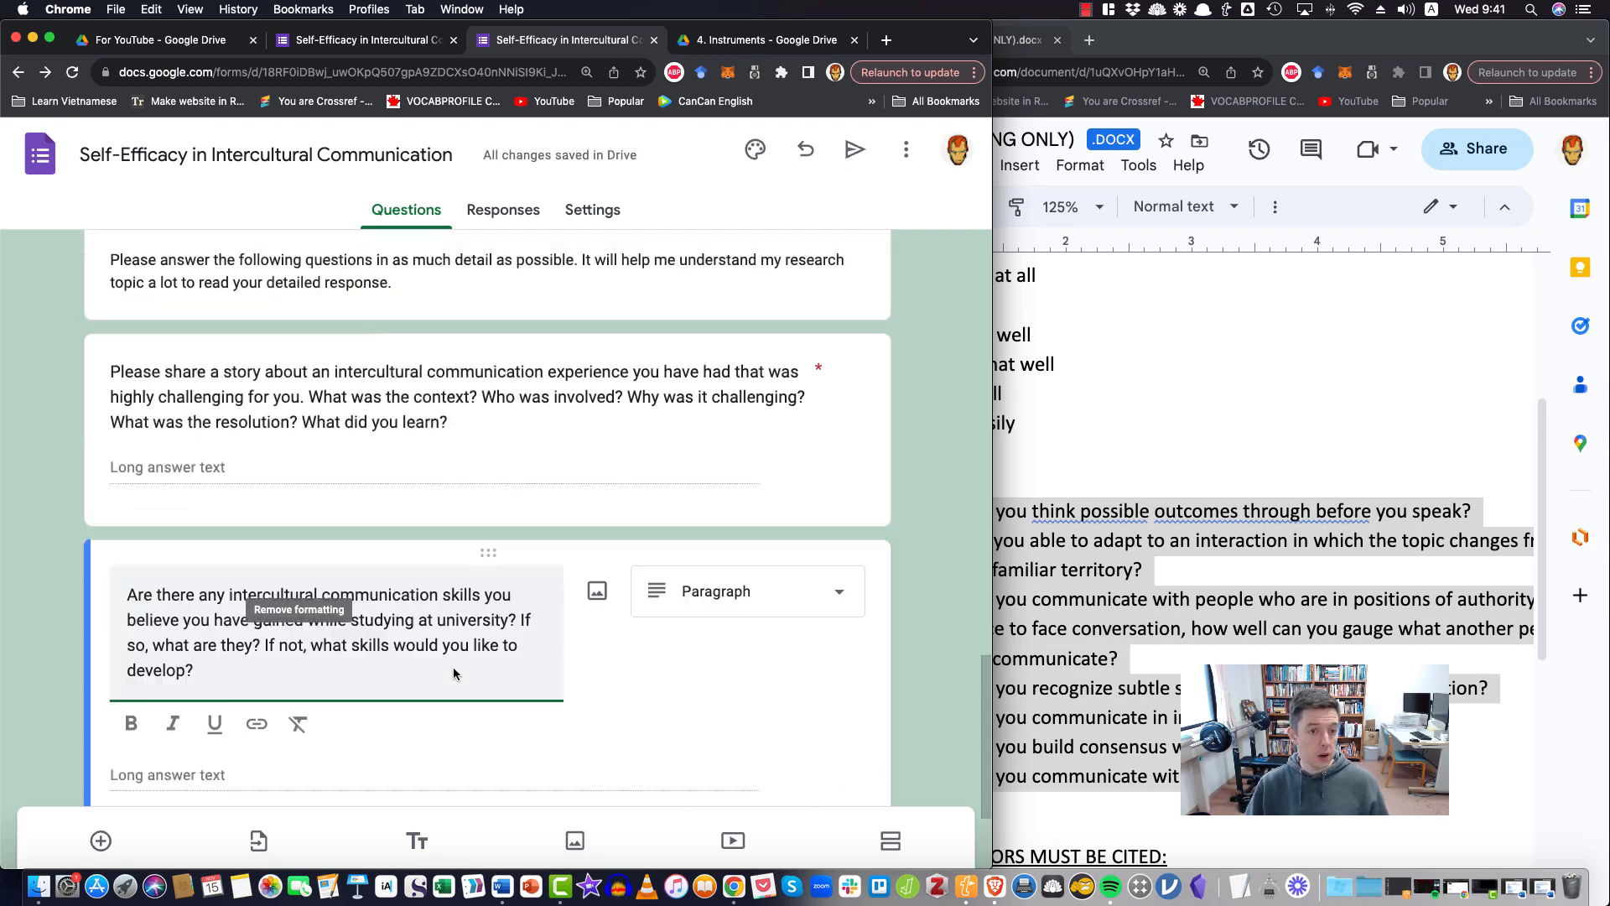
{"action": "scroll", "coordinate": [918, 668], "scroll_direction": "down", "scroll_amount": 5}
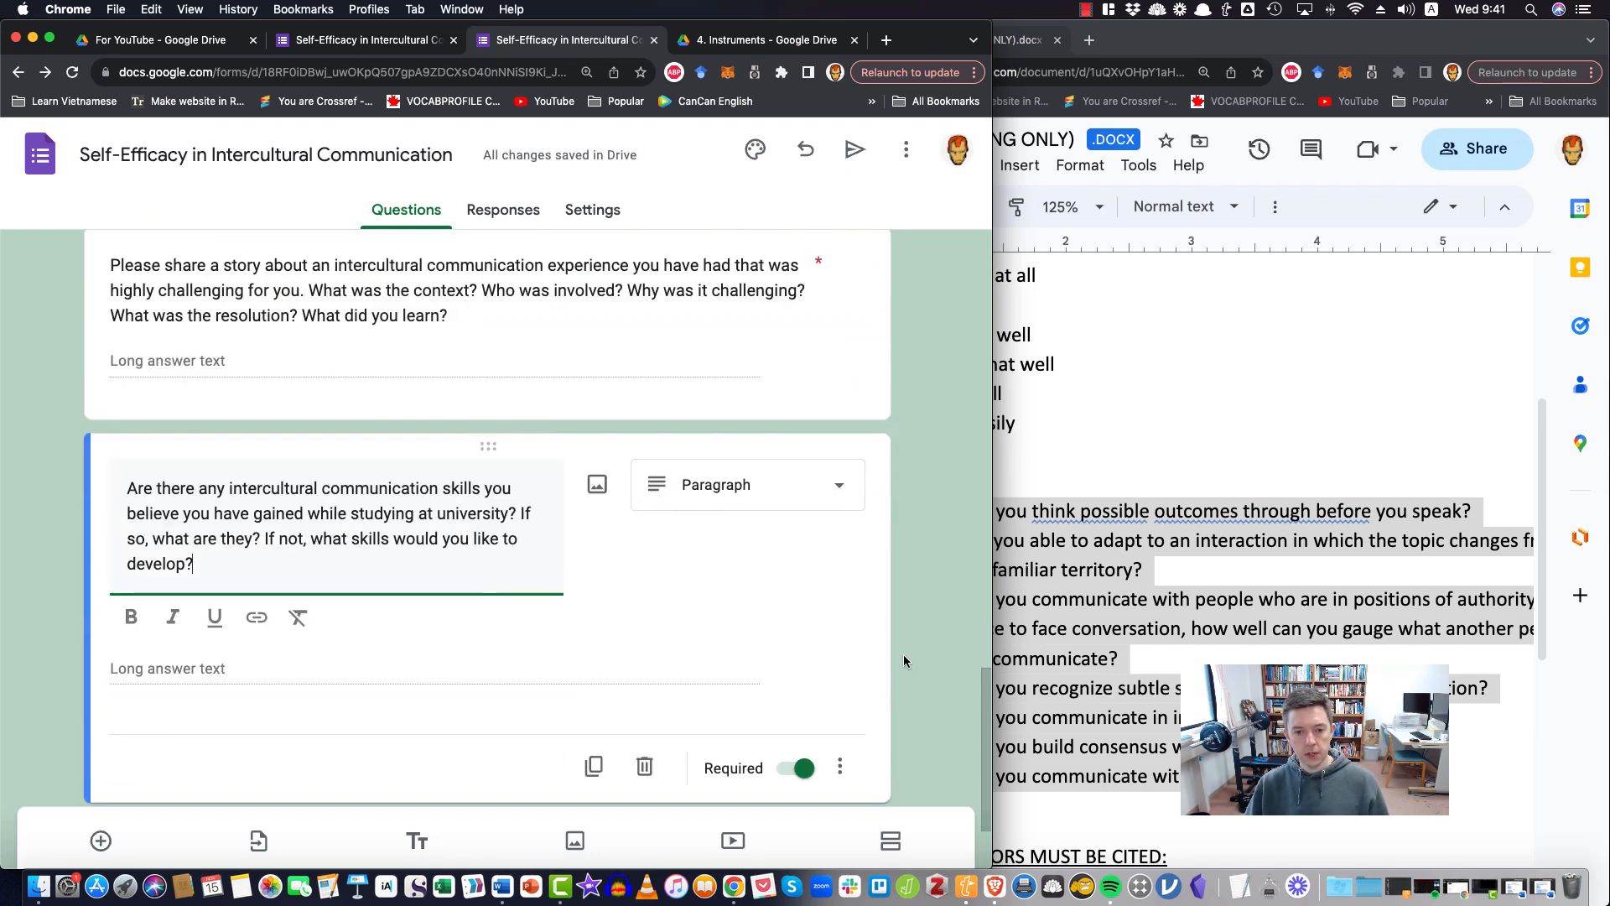
Open the form's preview and look over the description, consent question and grid as a respondent sees them
{"action": "scroll", "coordinate": [904, 658], "scroll_direction": "up", "scroll_amount": 5}
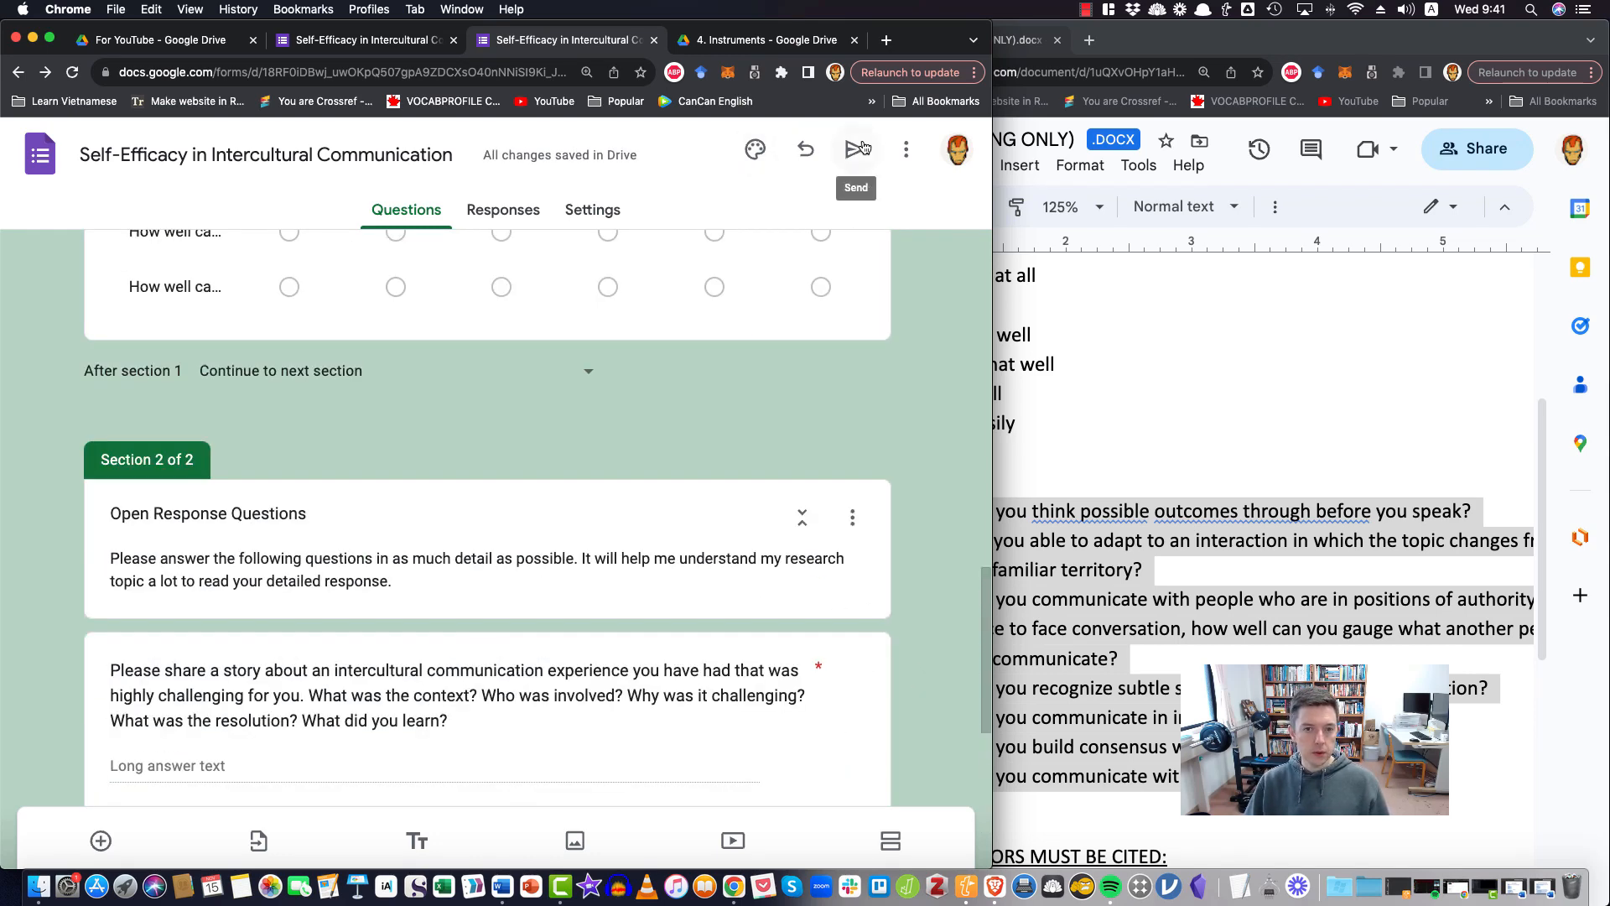
{"action": "left_click", "coordinate": [906, 151]}
{"action": "left_click", "coordinate": [880, 160]}
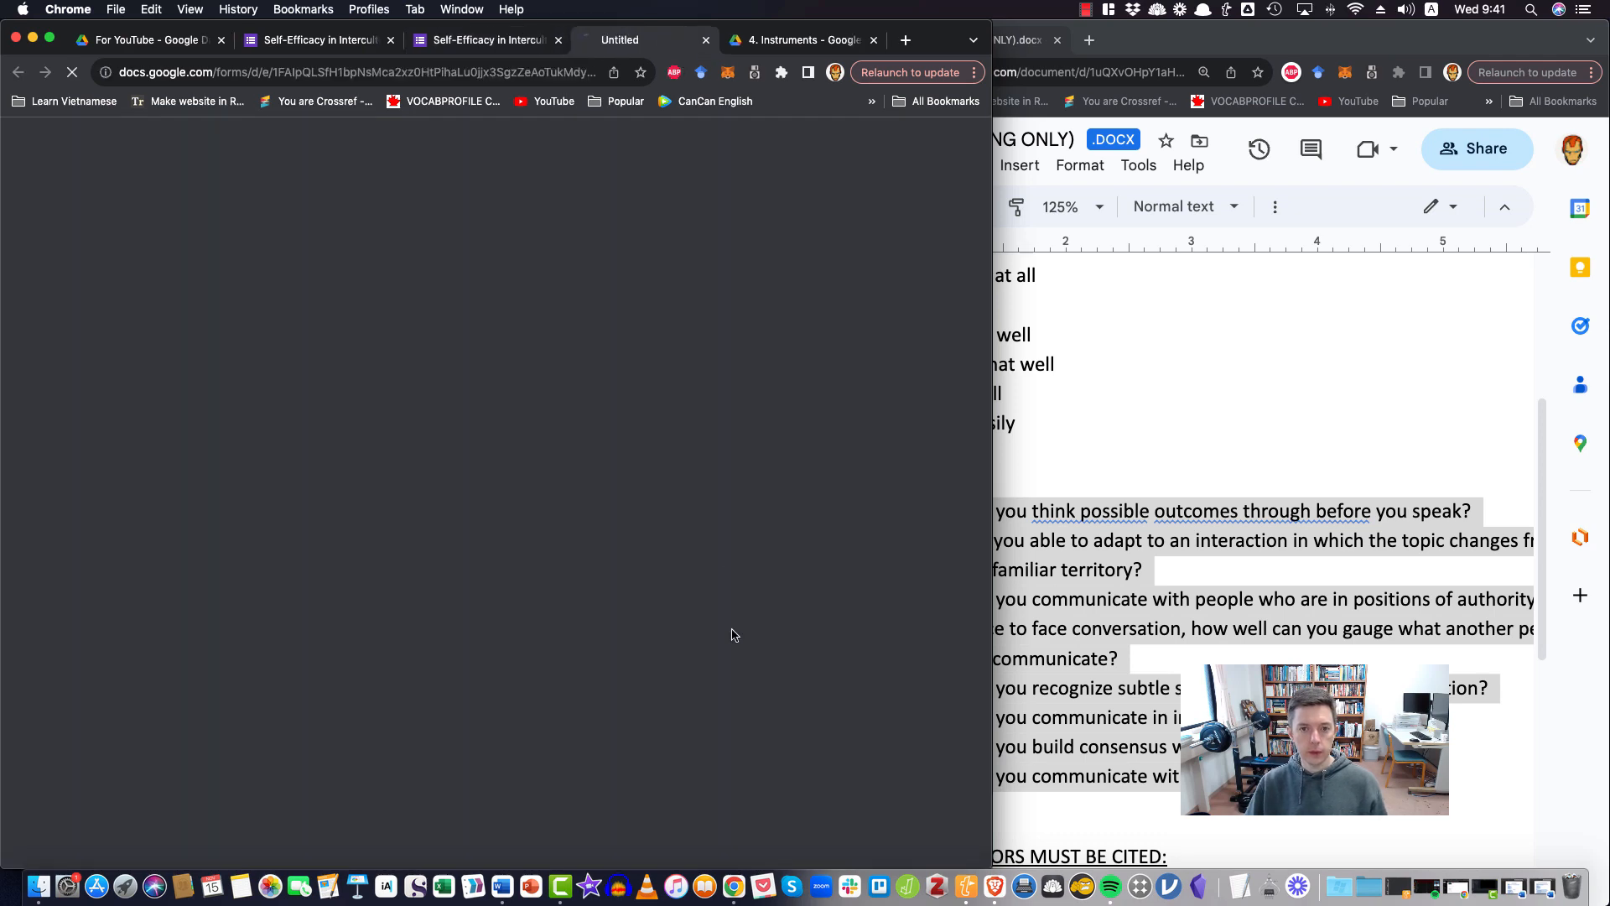
{"action": "scroll", "coordinate": [931, 551], "scroll_direction": "down", "scroll_amount": 20}
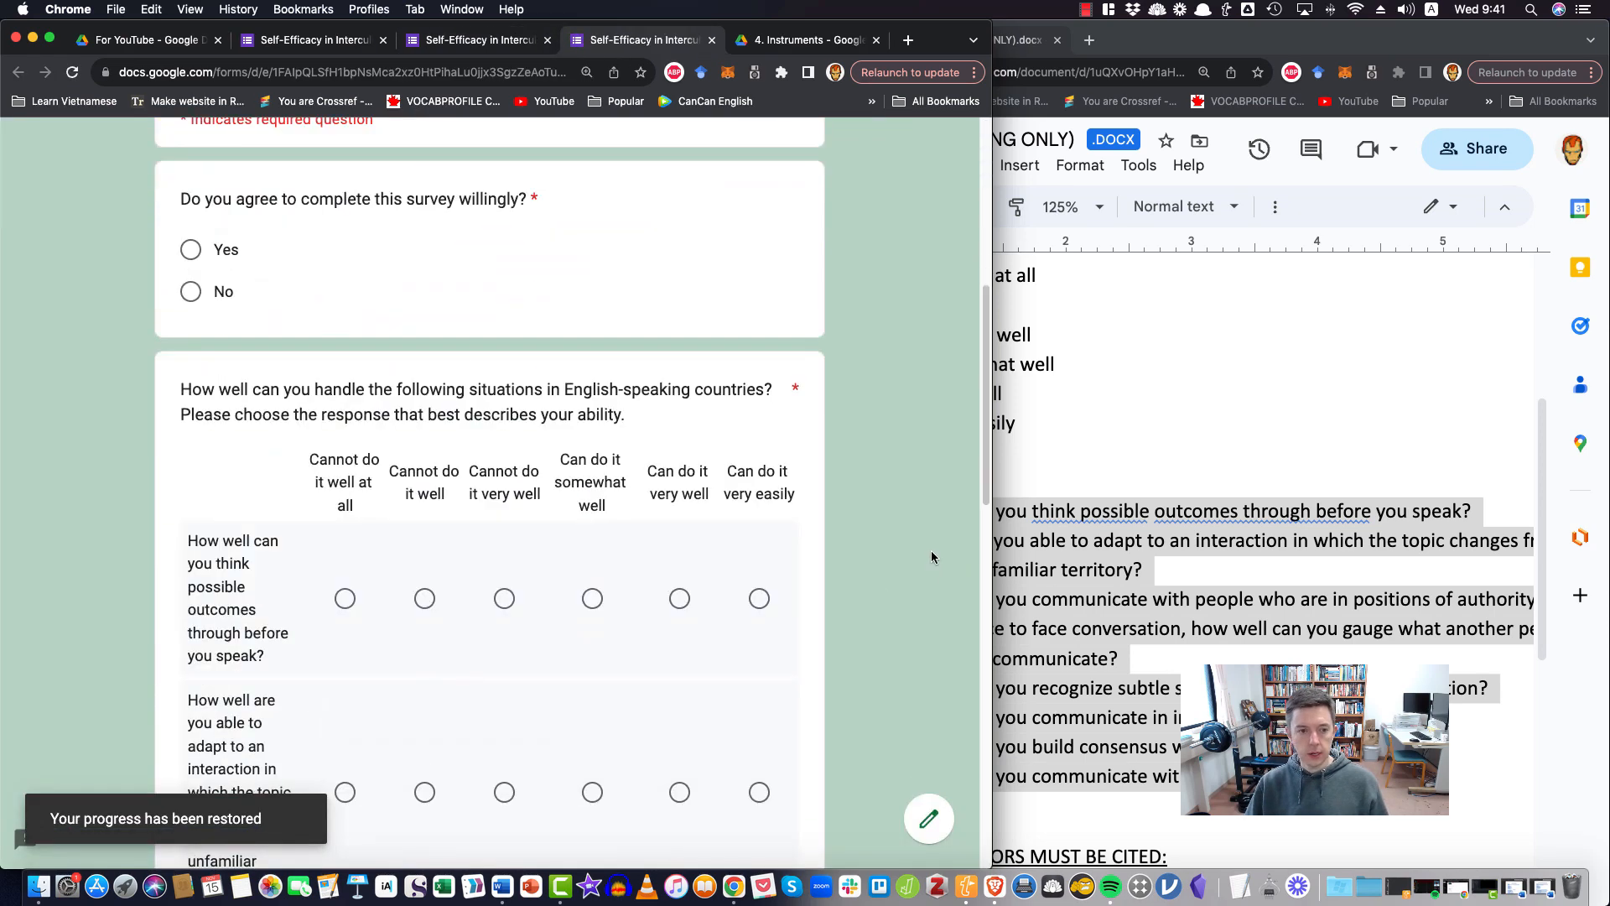
{"action": "scroll", "coordinate": [930, 552], "scroll_direction": "up", "scroll_amount": 20}
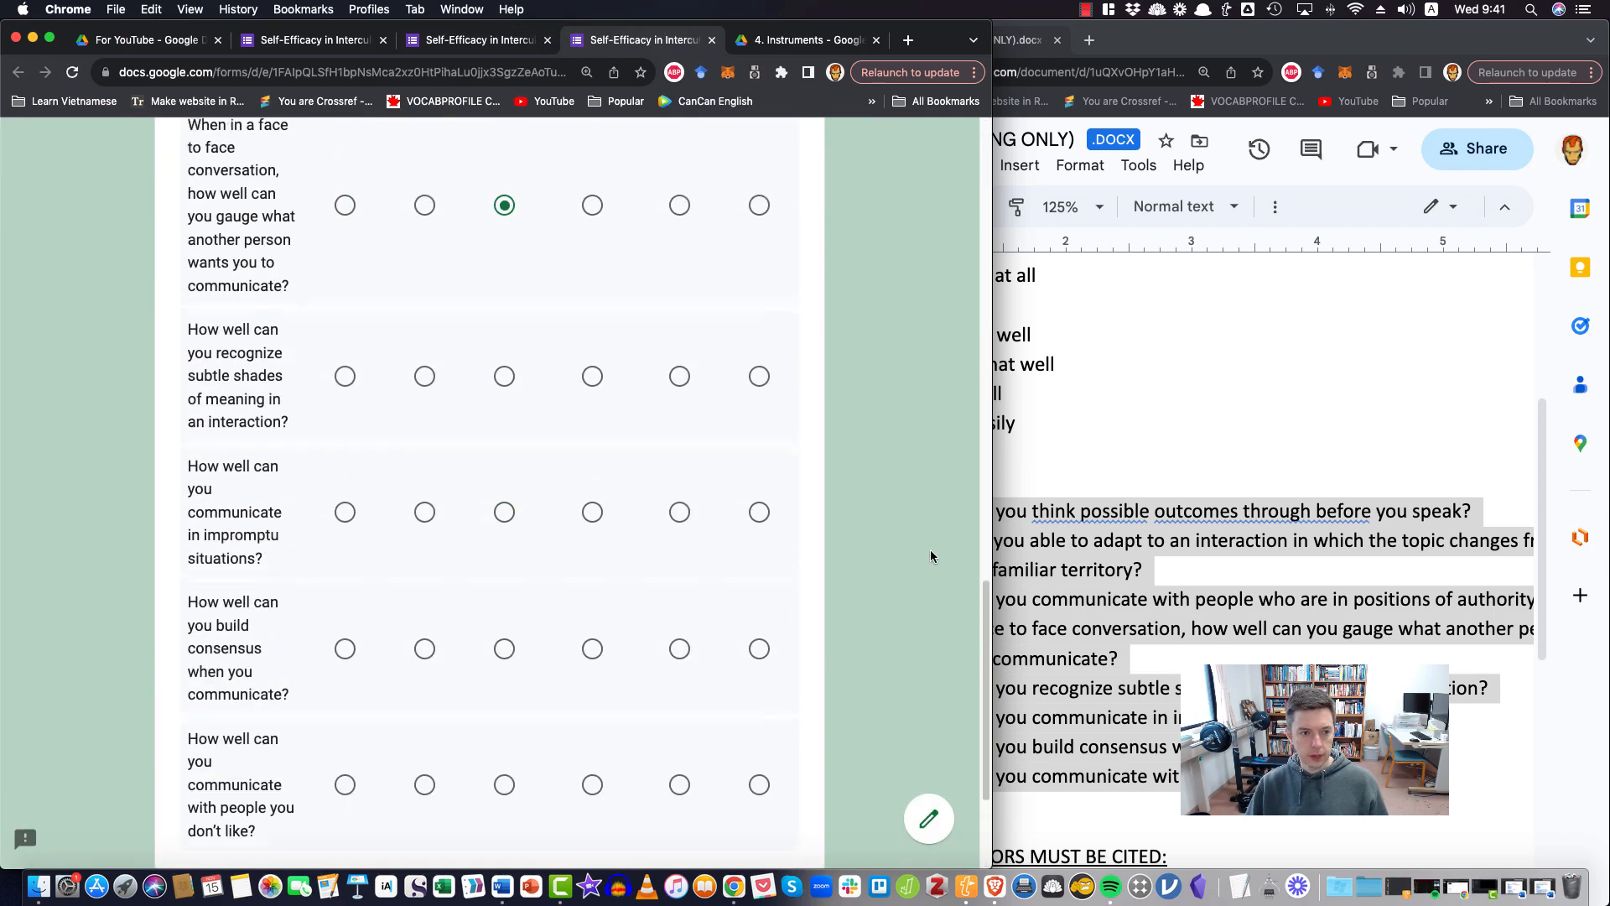
{"action": "scroll", "coordinate": [930, 550], "scroll_direction": "down", "scroll_amount": 4}
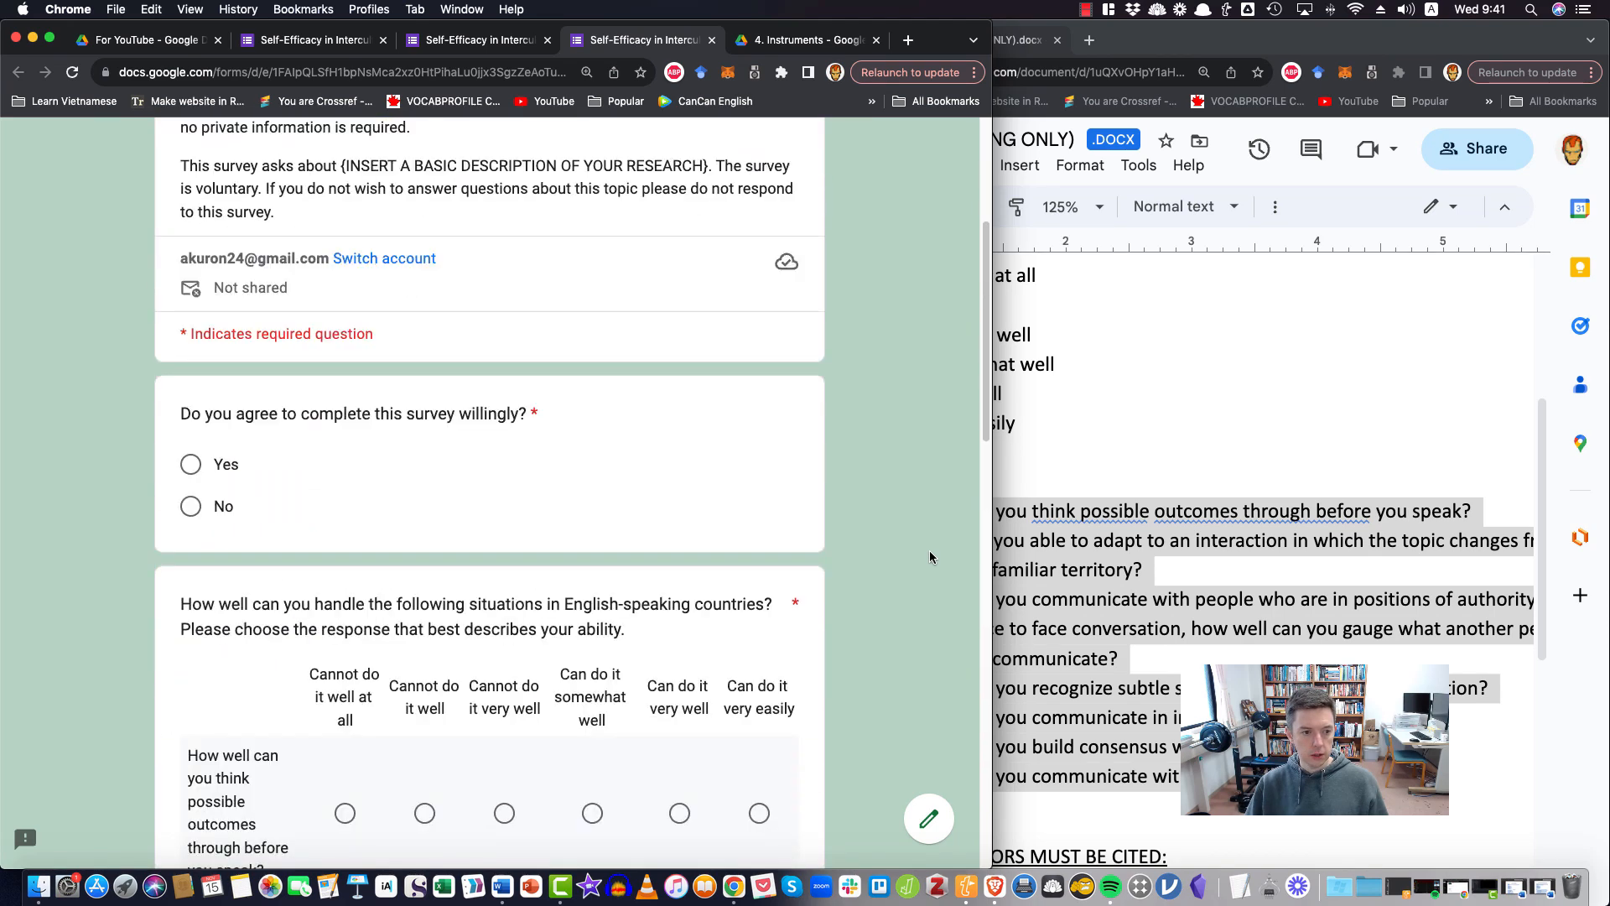
{"action": "scroll", "coordinate": [928, 549], "scroll_direction": "up", "scroll_amount": 1}
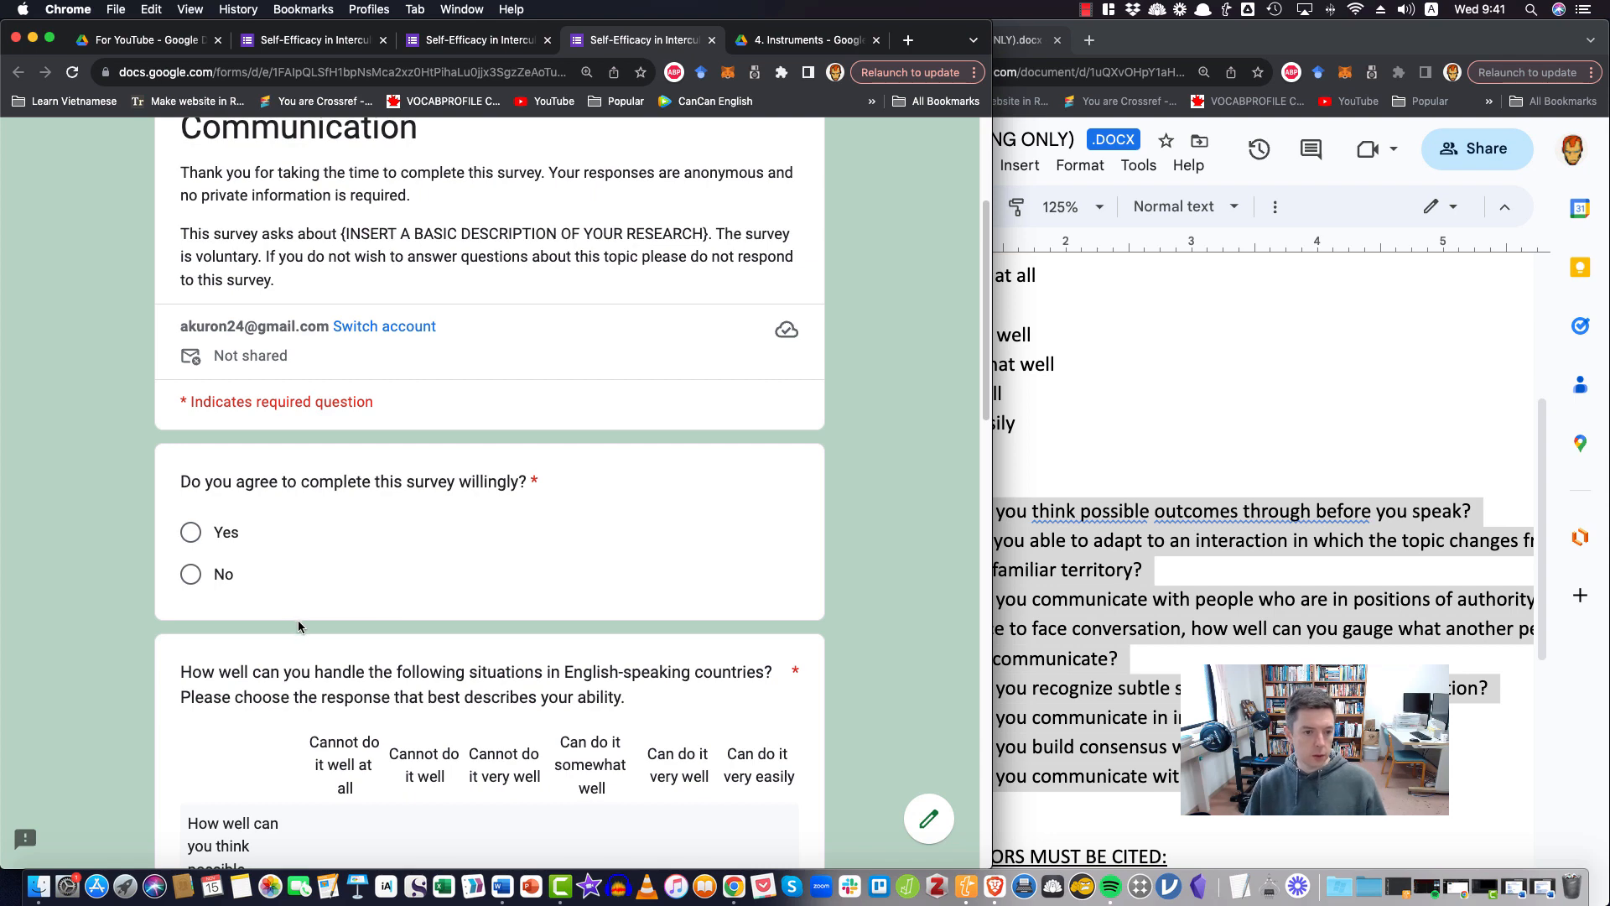
{"action": "scroll", "coordinate": [300, 627], "scroll_direction": "down", "scroll_amount": 5}
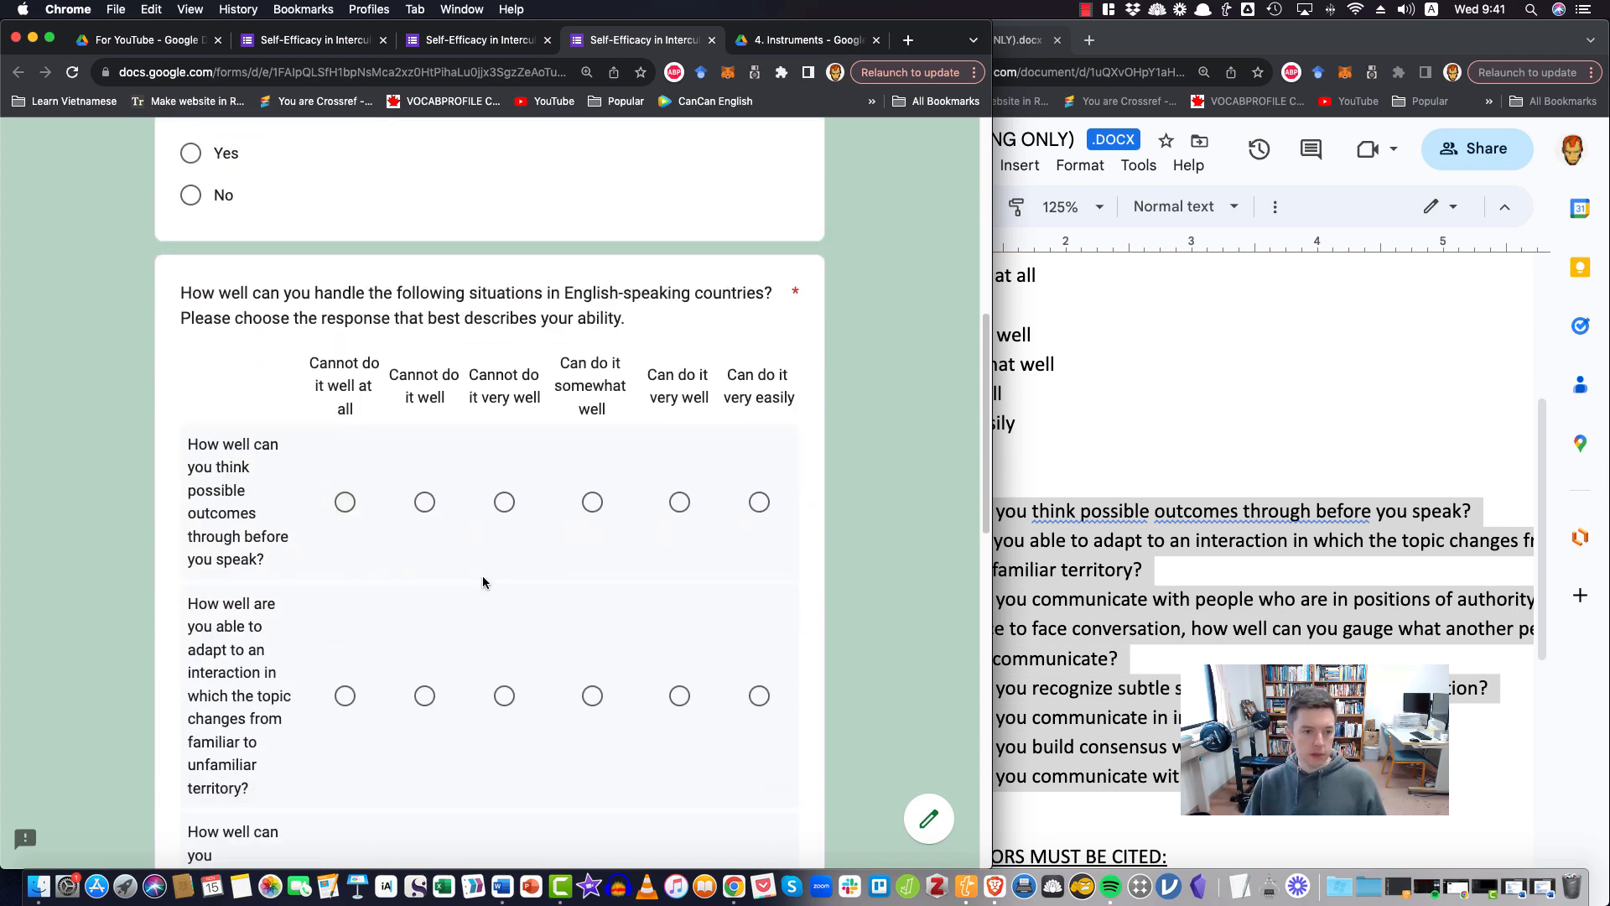
{"action": "scroll", "coordinate": [419, 581], "scroll_direction": "down", "scroll_amount": 10}
{"action": "scroll", "coordinate": [418, 578], "scroll_direction": "up", "scroll_amount": 7}
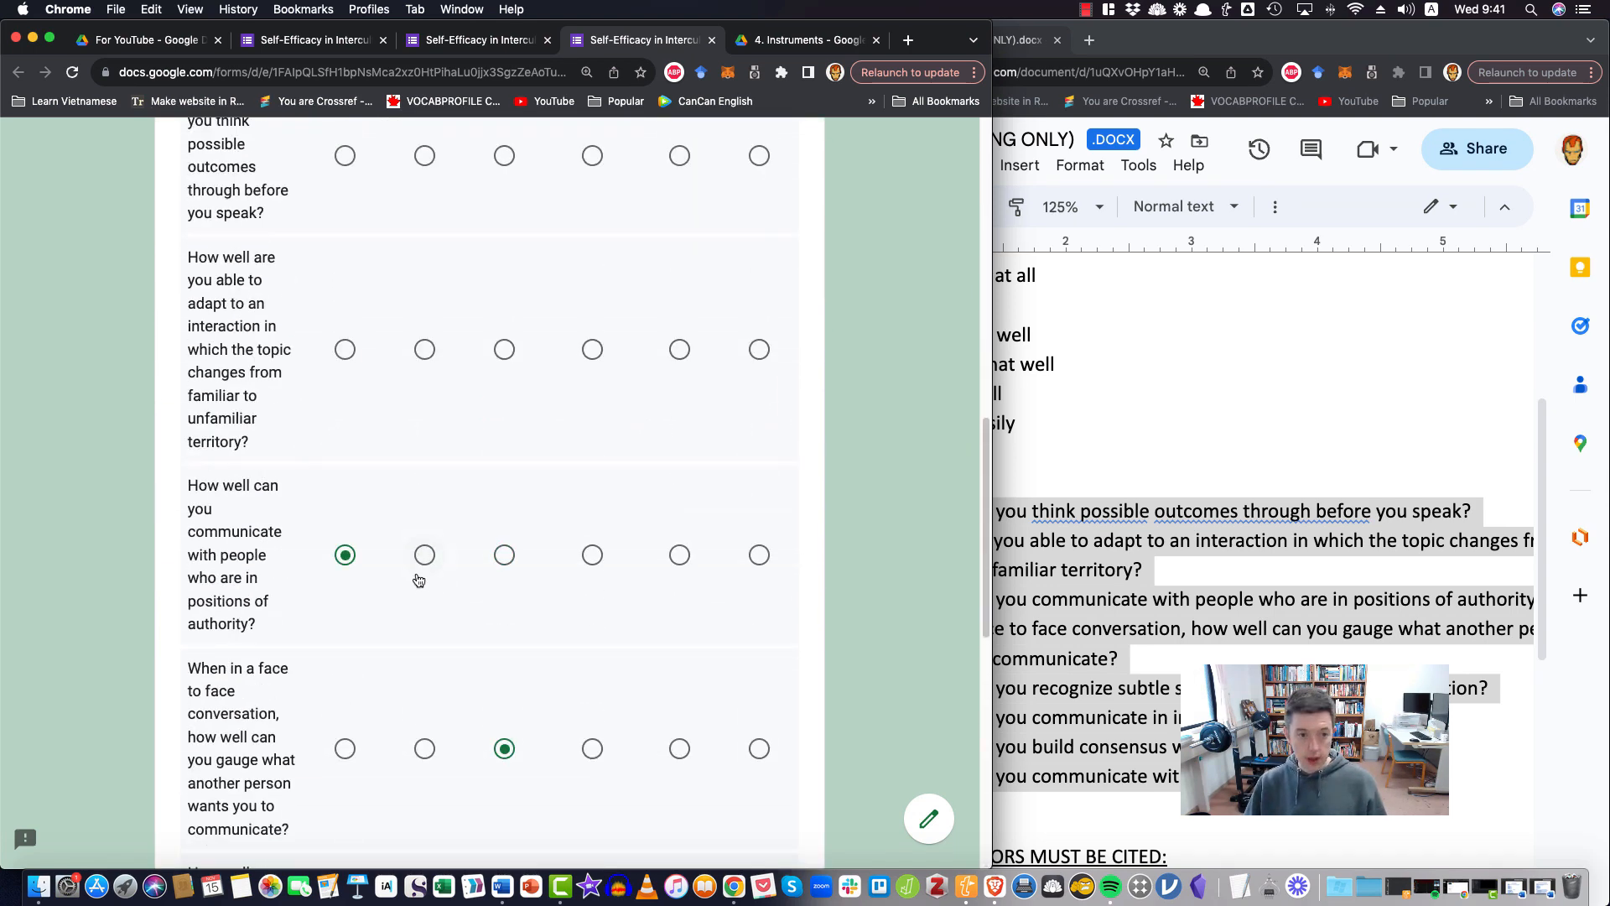
Answer the six blank rows of the grid in the preview with "Cannot do it well"
{"action": "scroll", "coordinate": [419, 580], "scroll_direction": "up", "scroll_amount": 5}
{"action": "left_click", "coordinate": [425, 562]}
{"action": "left_click", "coordinate": [425, 756]}
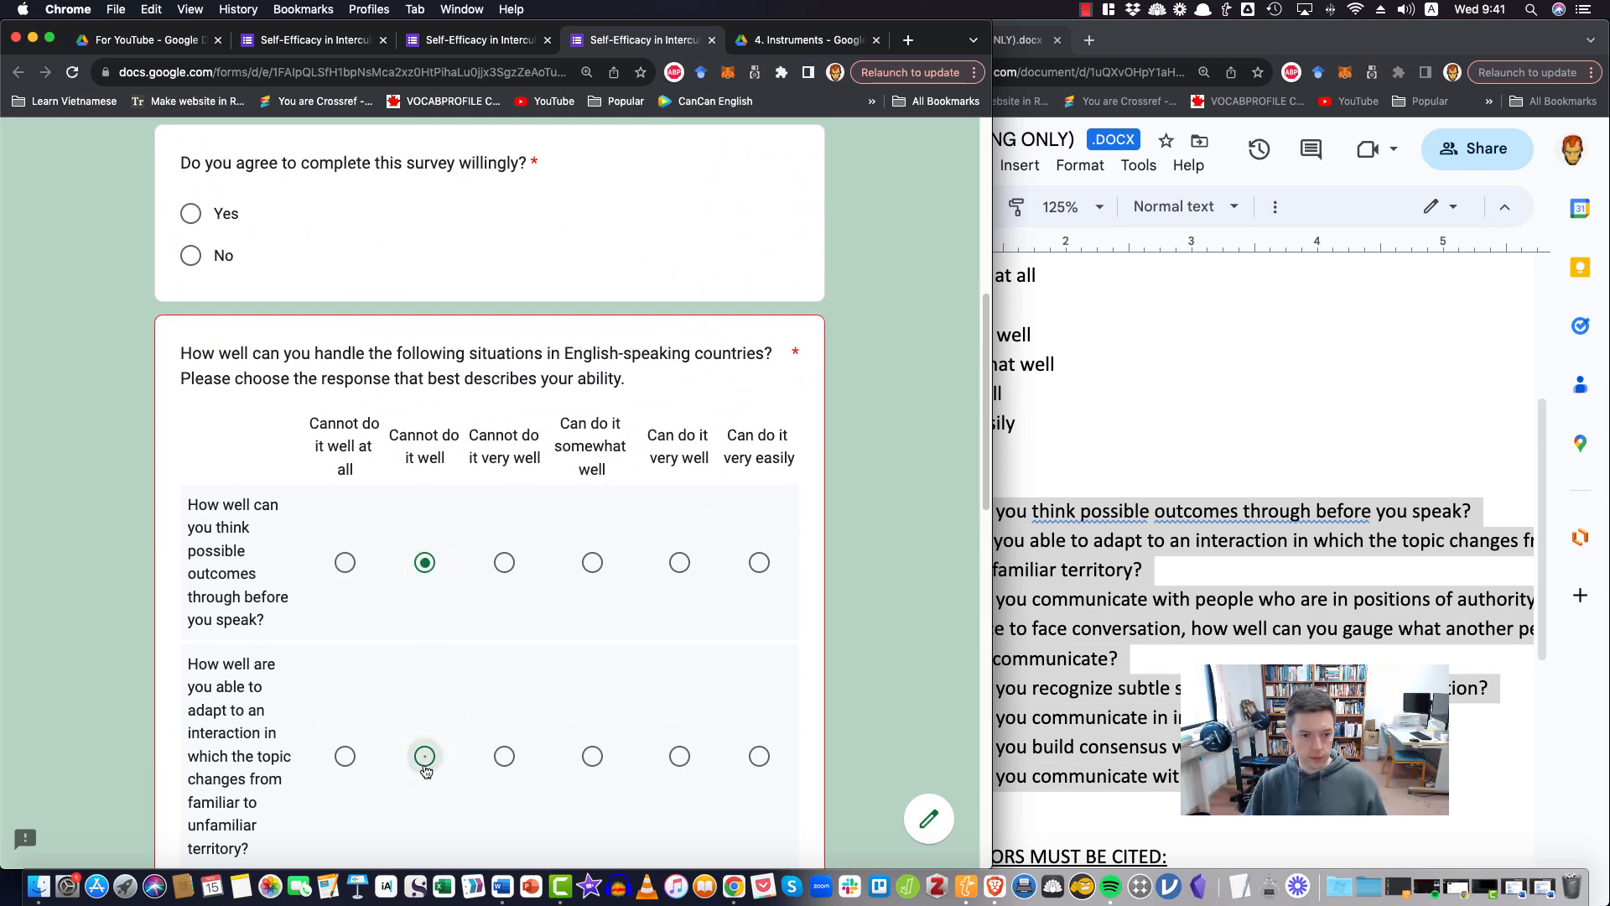
{"action": "scroll", "coordinate": [436, 742], "scroll_direction": "down", "scroll_amount": 4}
{"action": "scroll", "coordinate": [449, 696], "scroll_direction": "down", "scroll_amount": 5}
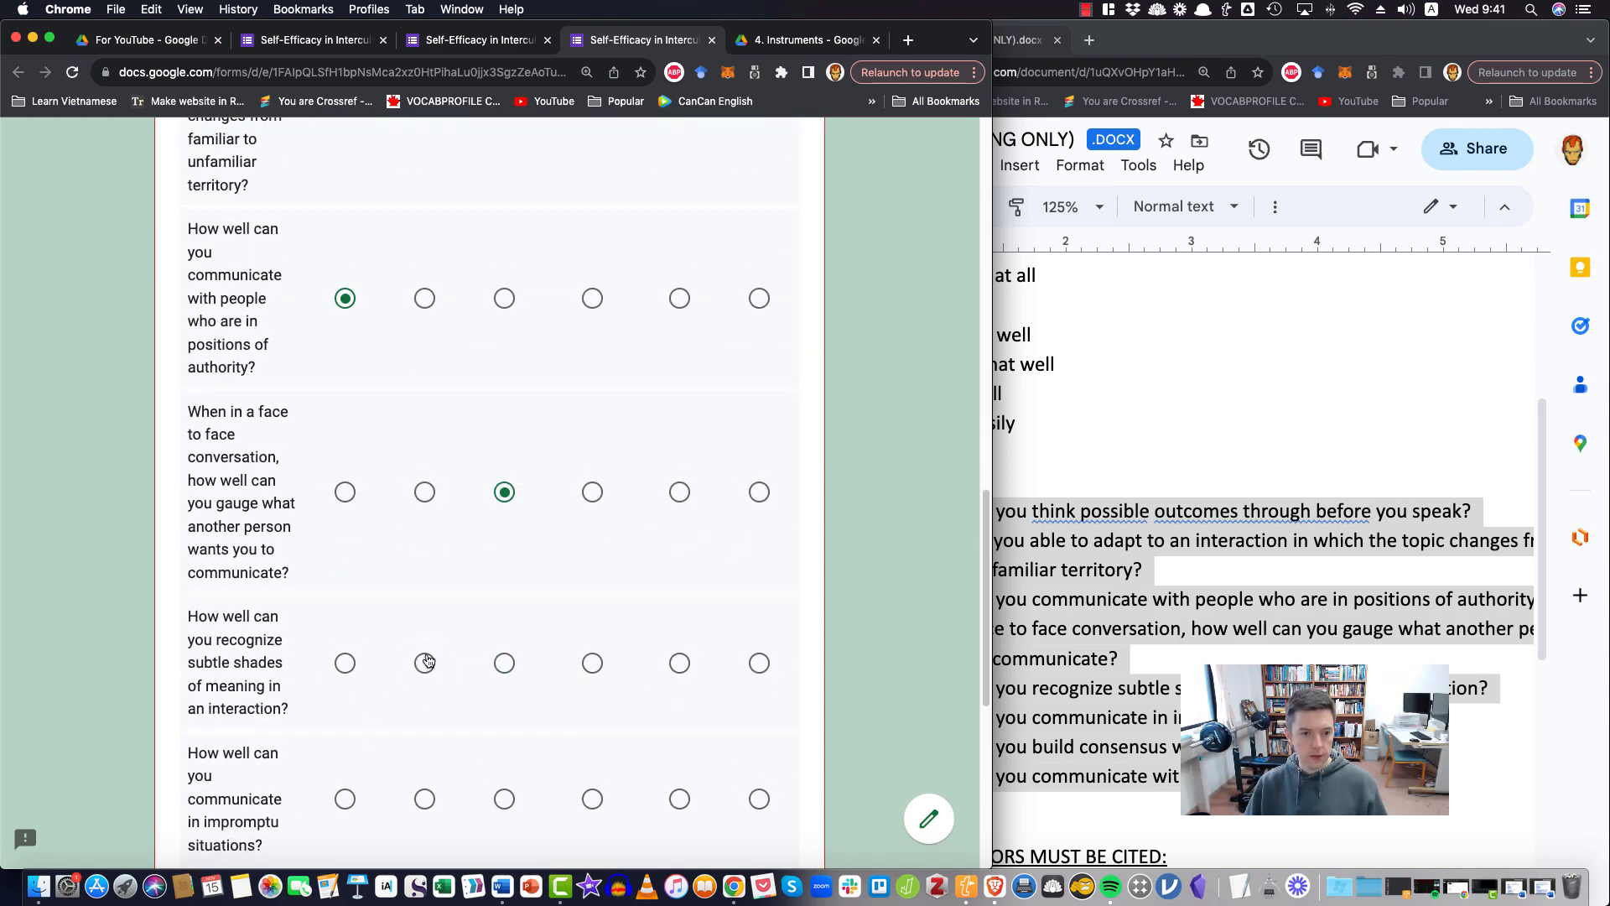
{"action": "left_click", "coordinate": [424, 662]}
{"action": "left_click", "coordinate": [425, 799]}
{"action": "scroll", "coordinate": [493, 715], "scroll_direction": "down", "scroll_amount": 3}
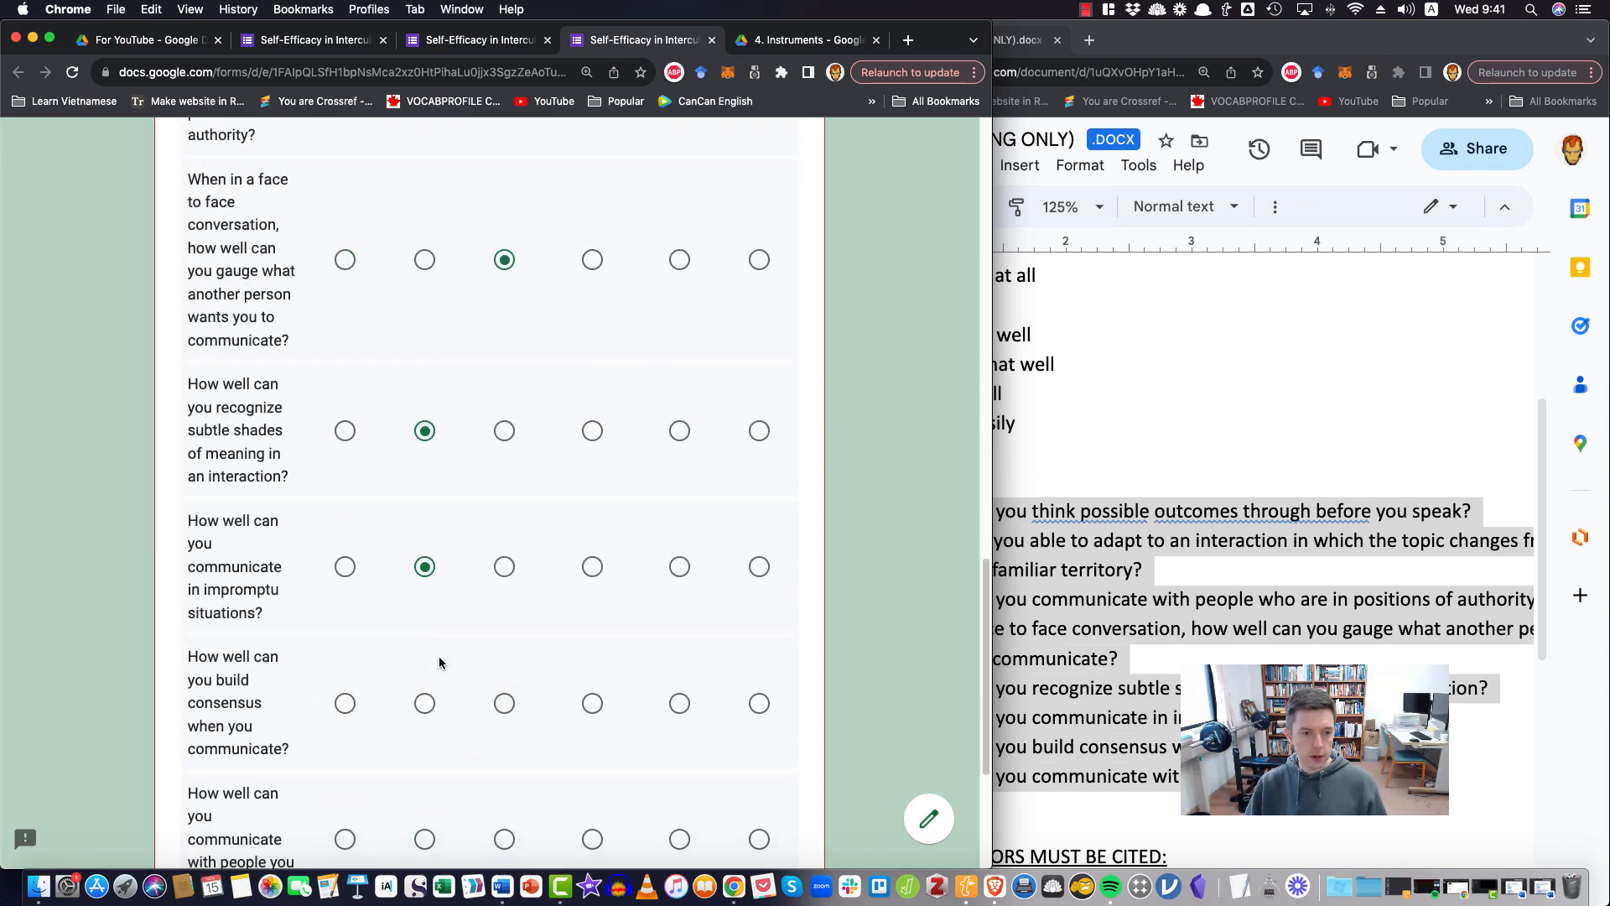
{"action": "left_click", "coordinate": [425, 703]}
{"action": "left_click", "coordinate": [424, 838]}
{"action": "scroll", "coordinate": [445, 827], "scroll_direction": "down", "scroll_amount": 3}
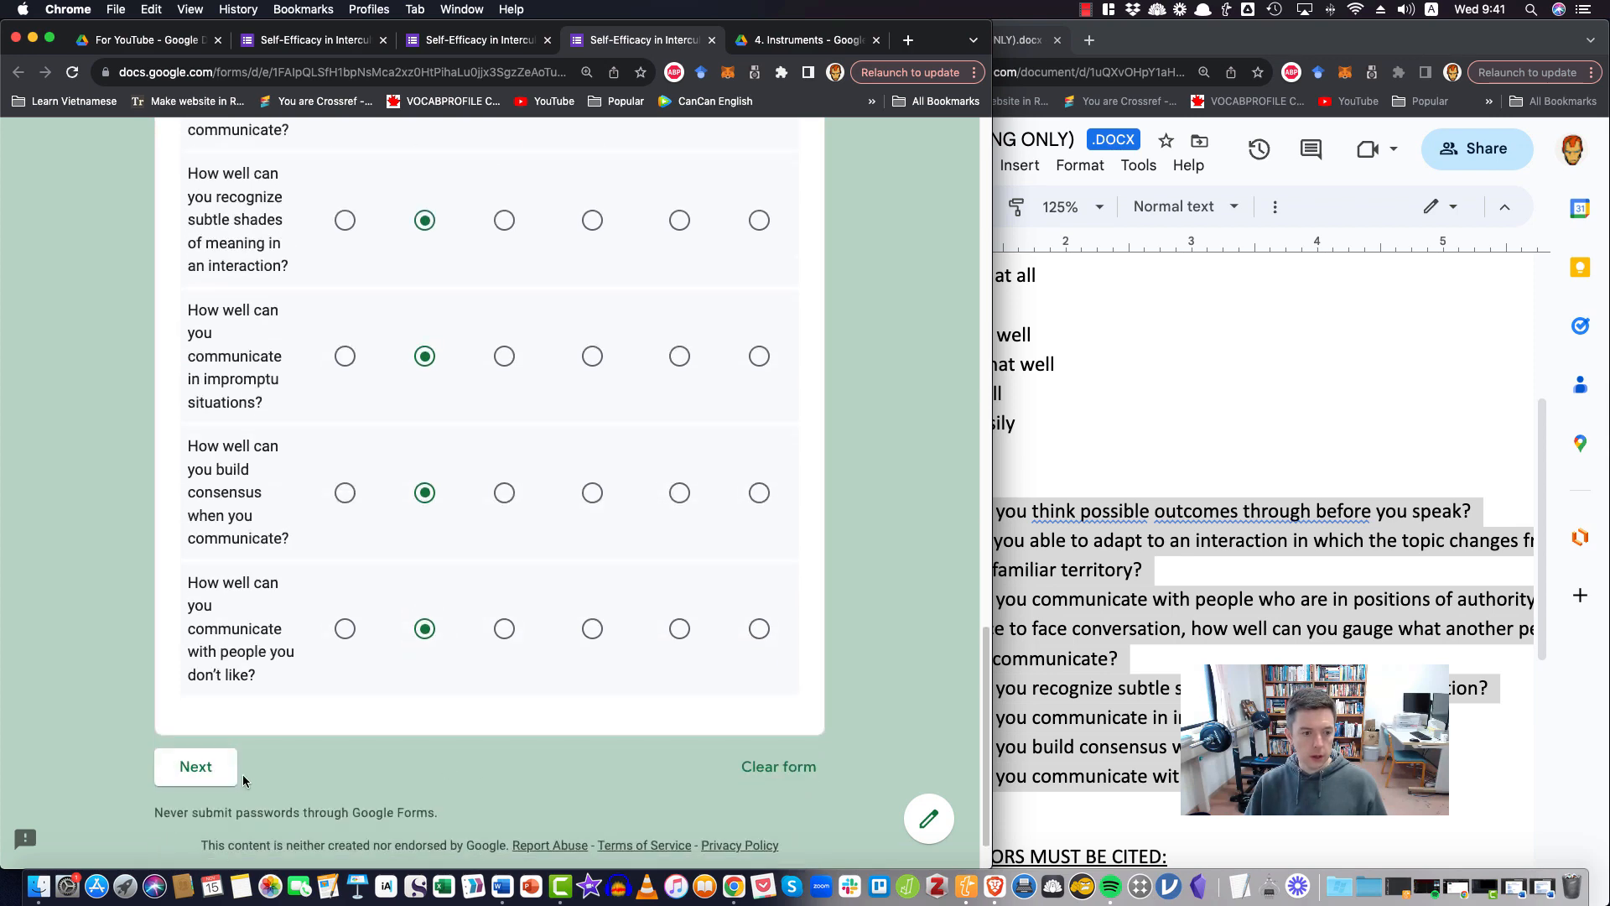
Answer Yes to the required consent question and advance to the survey's next section
{"action": "left_click", "coordinate": [210, 775]}
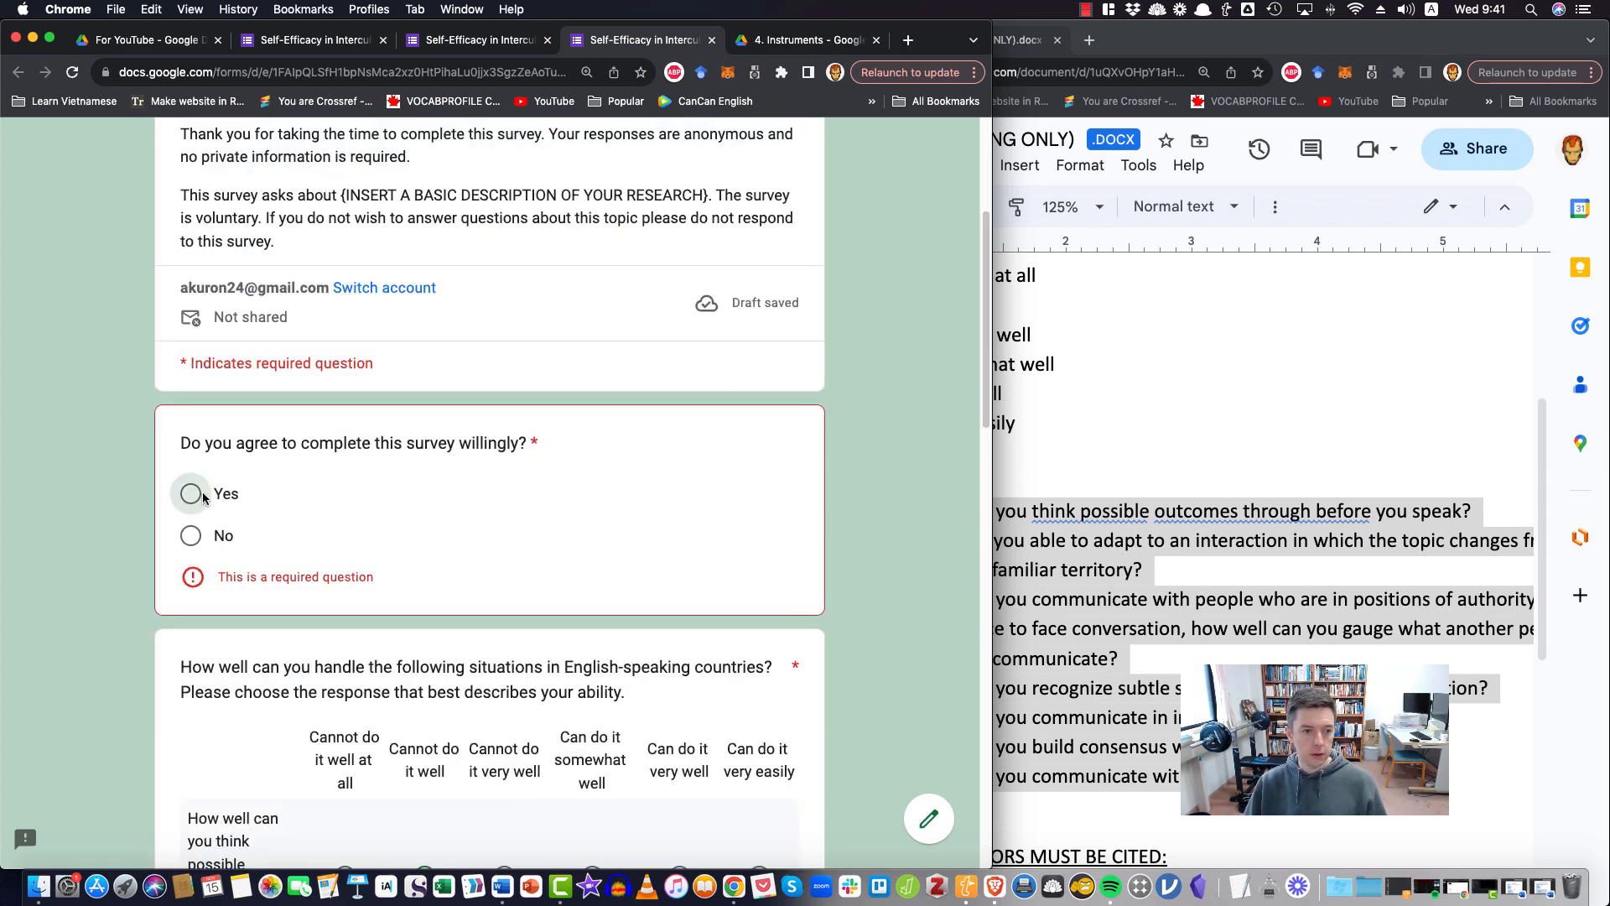
{"action": "left_click", "coordinate": [192, 493]}
{"action": "scroll", "coordinate": [420, 503], "scroll_direction": "down", "scroll_amount": 10}
{"action": "left_click", "coordinate": [220, 691]}
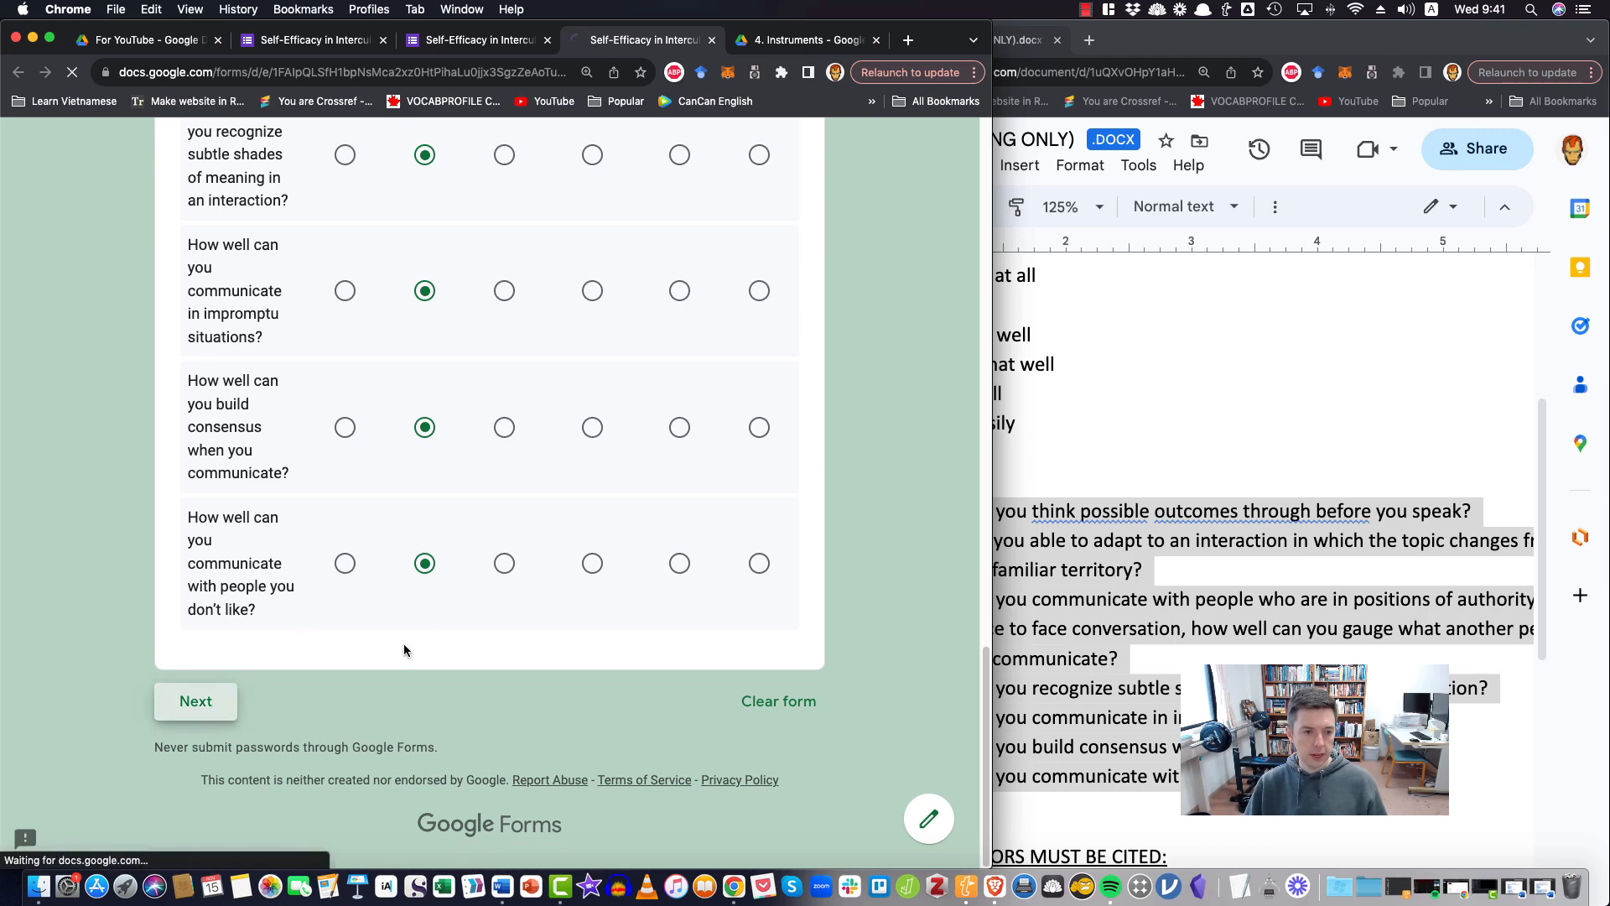
Enter "blah" as the test answer to the first open response question about a challenging experience
{"action": "scroll", "coordinate": [467, 631], "scroll_direction": "down", "scroll_amount": 4}
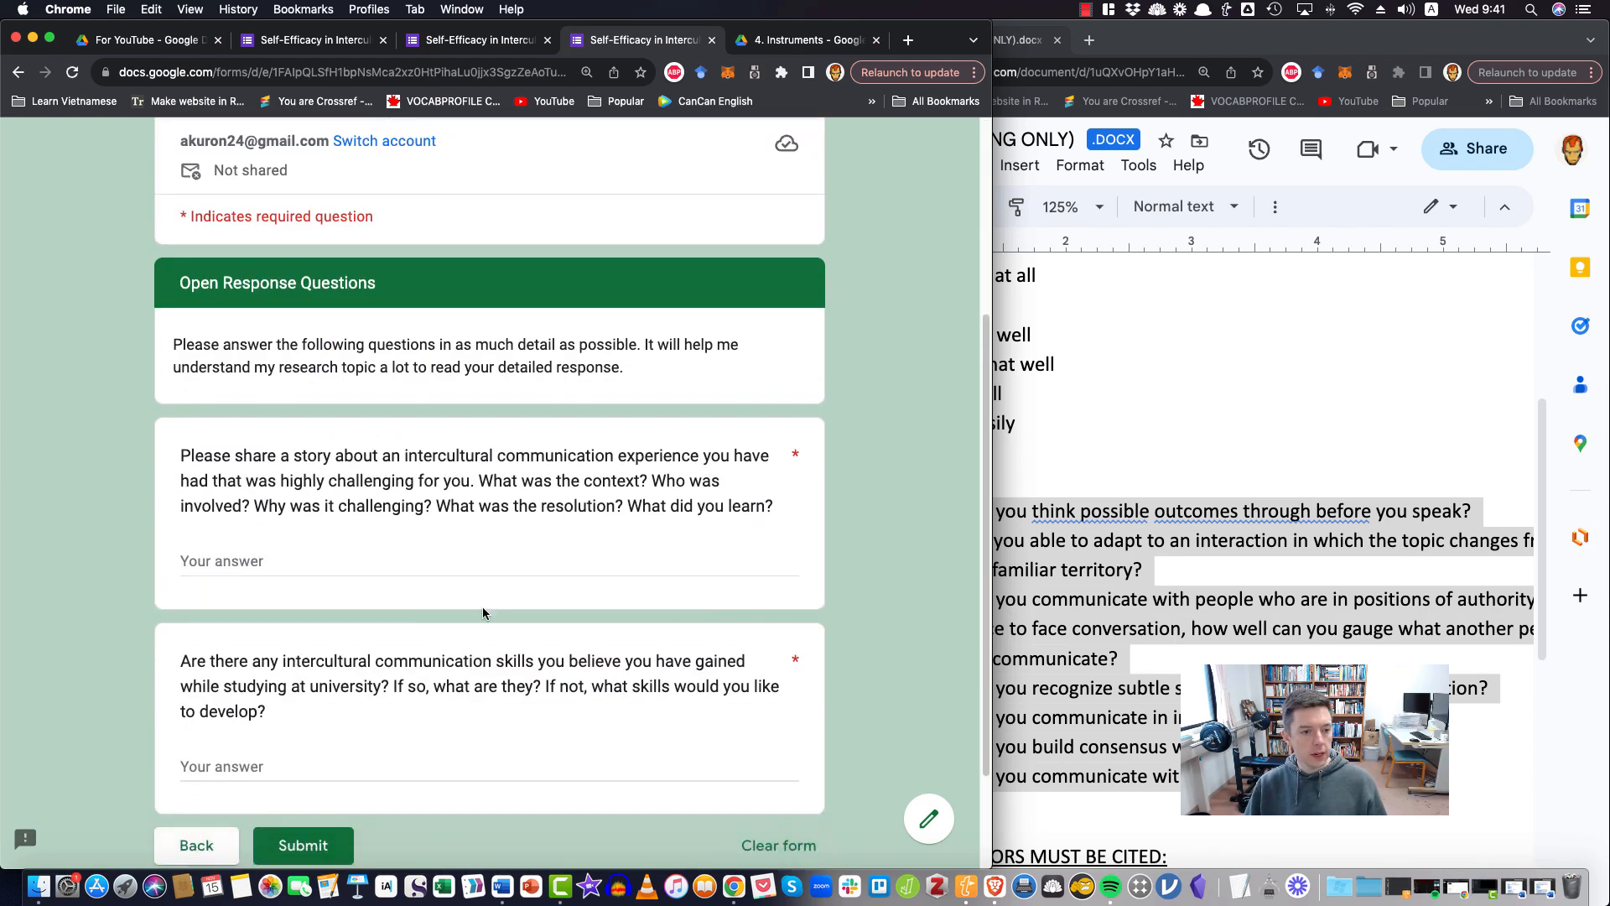
{"action": "scroll", "coordinate": [484, 610], "scroll_direction": "down", "scroll_amount": 1}
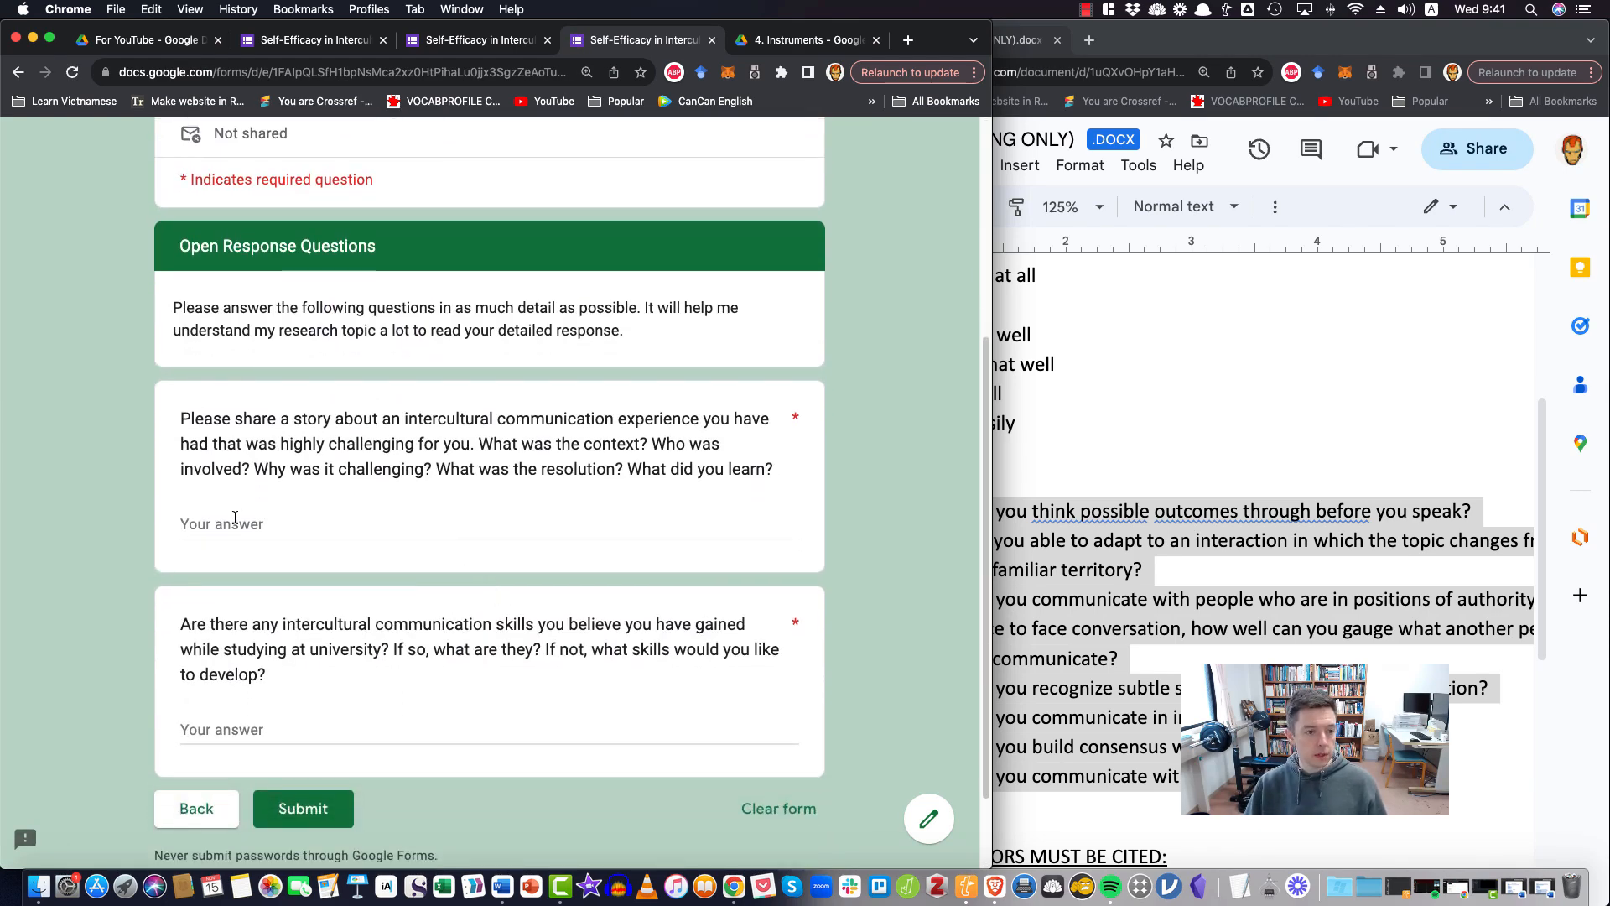
{"action": "left_click", "coordinate": [235, 520]}
{"action": "type", "text": "blah"}
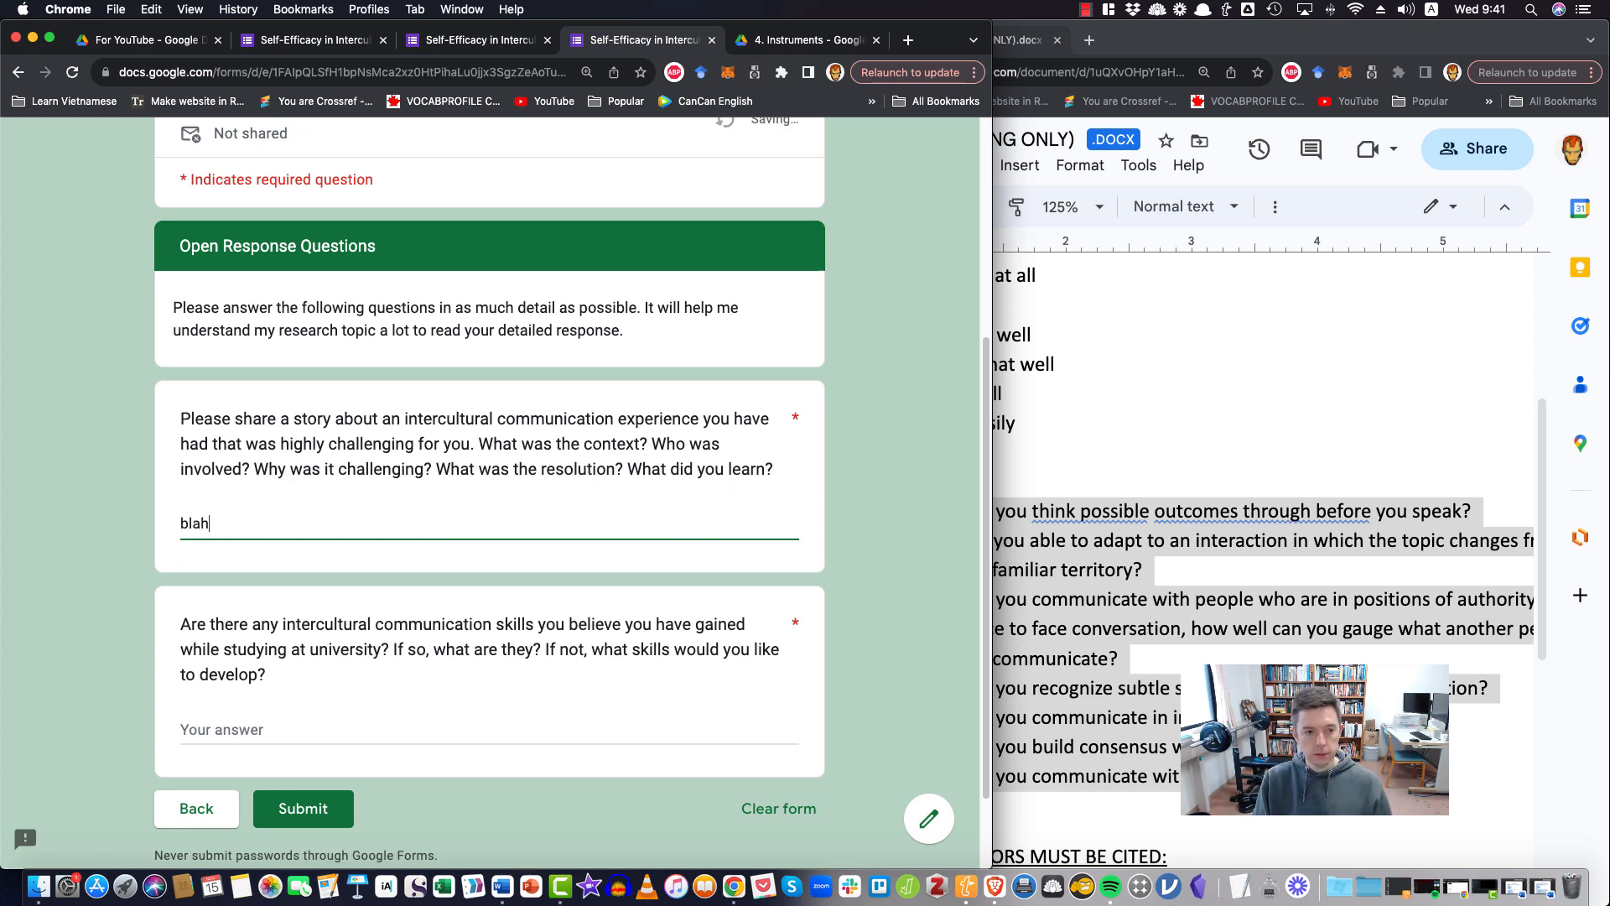
{"action": "type", "text": " blah blan"}
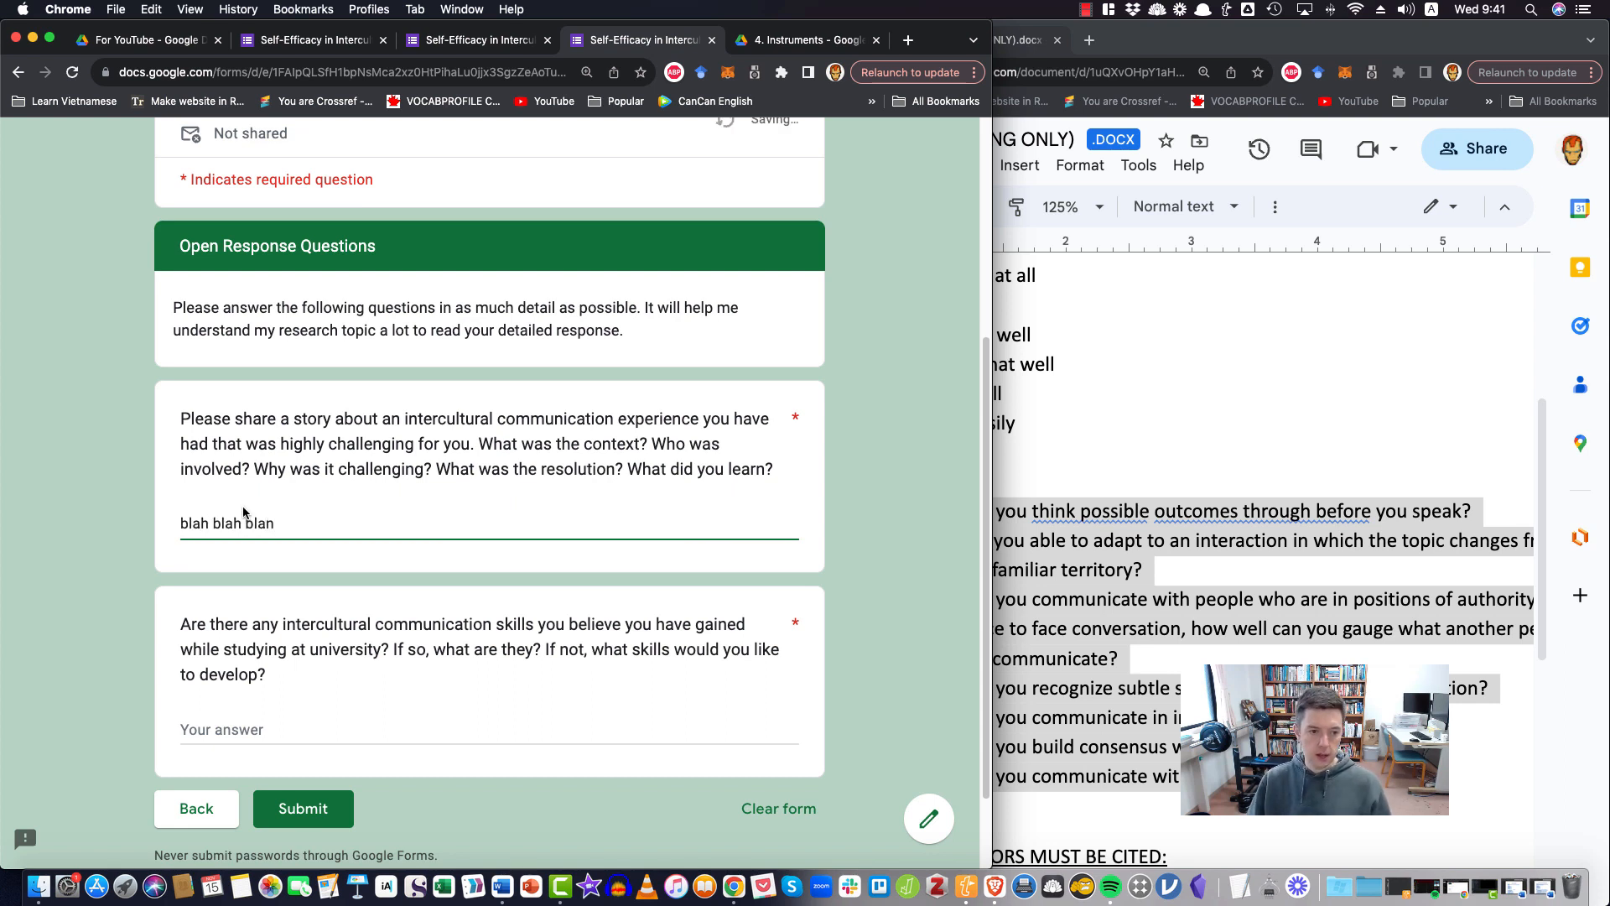
Complete the first open response test answer as "blah blah blah" and copy it into the second question about skills gained at university
{"action": "key", "text": "BackSpace"}
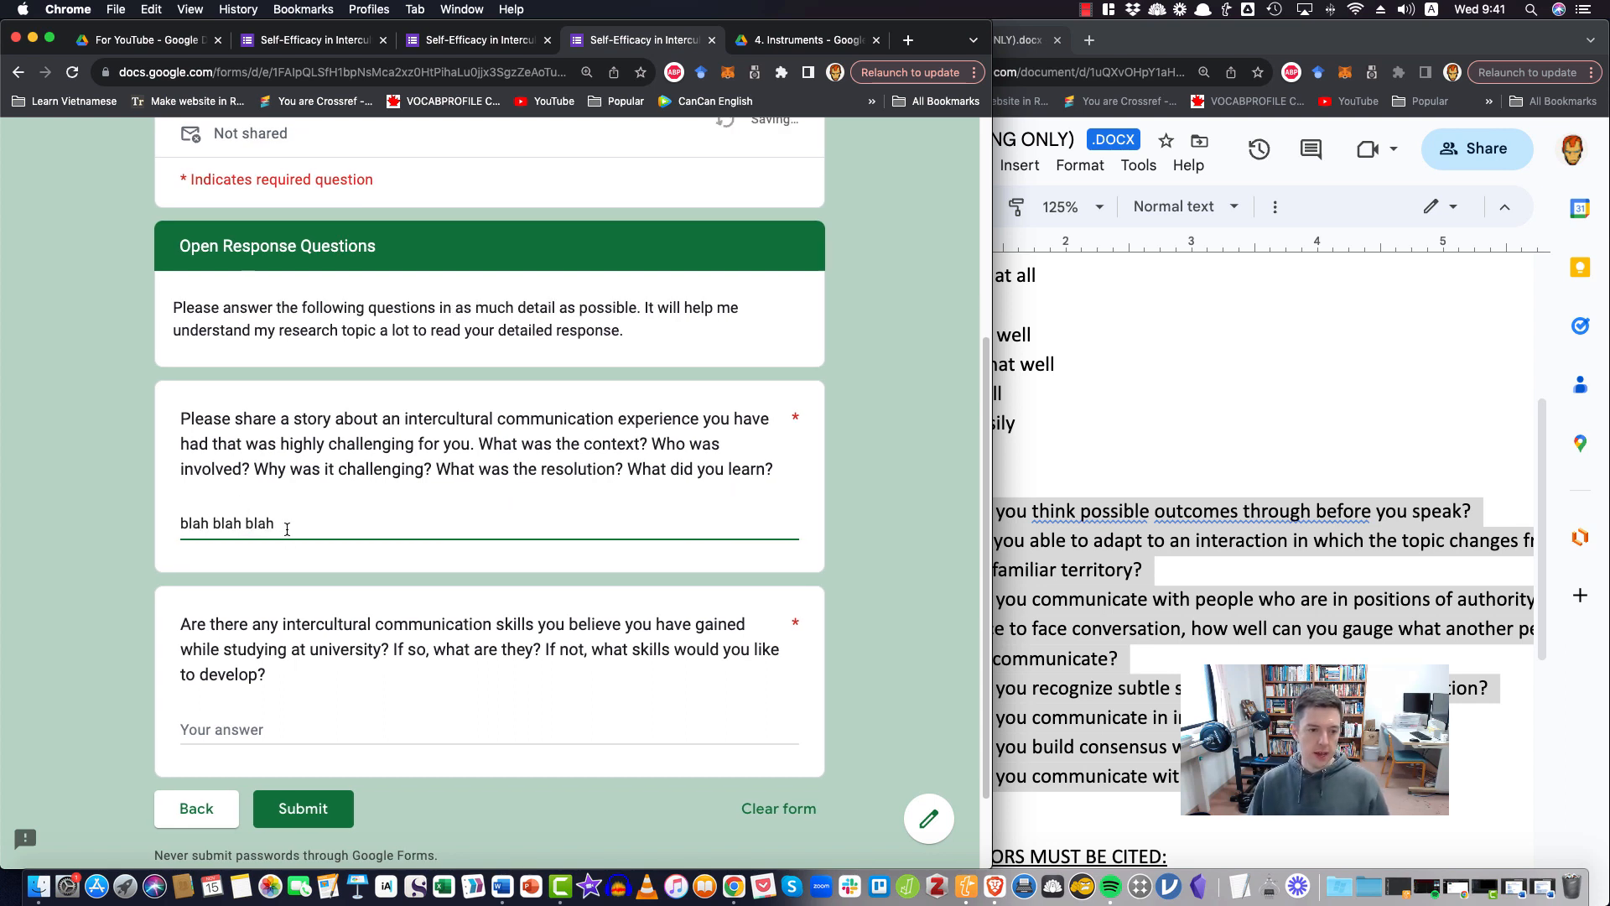
{"action": "left_click_drag", "start_coordinate": [285, 524], "coordinate": [151, 527]}
{"action": "key", "text": "ctrl+c"}
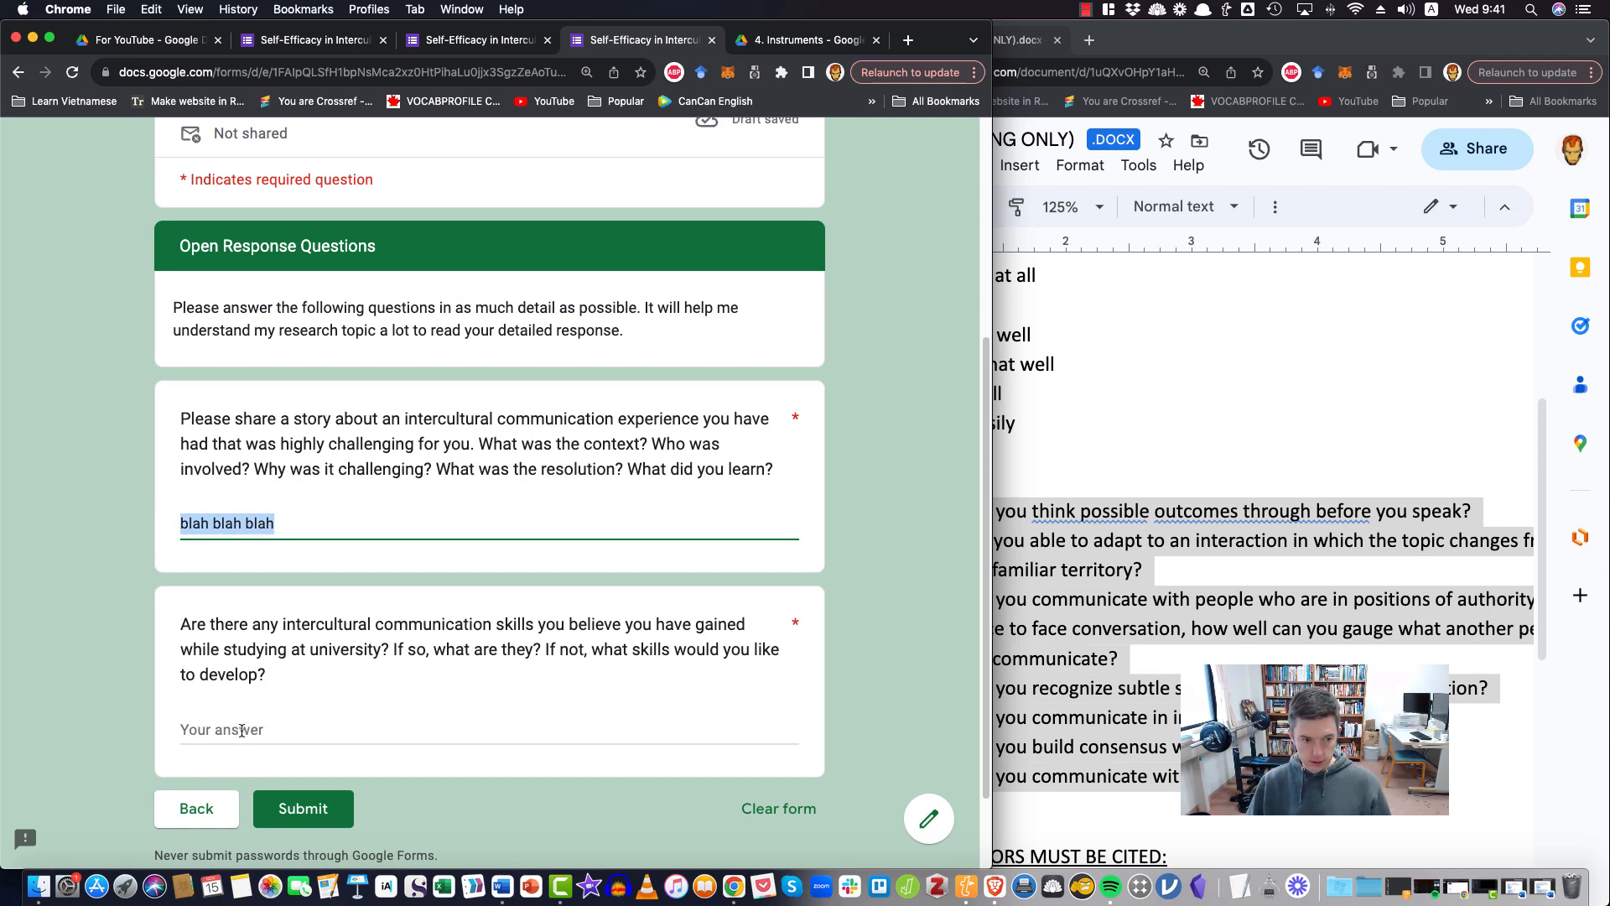
{"action": "left_click", "coordinate": [242, 730]}
{"action": "key", "text": "ctrl+v"}
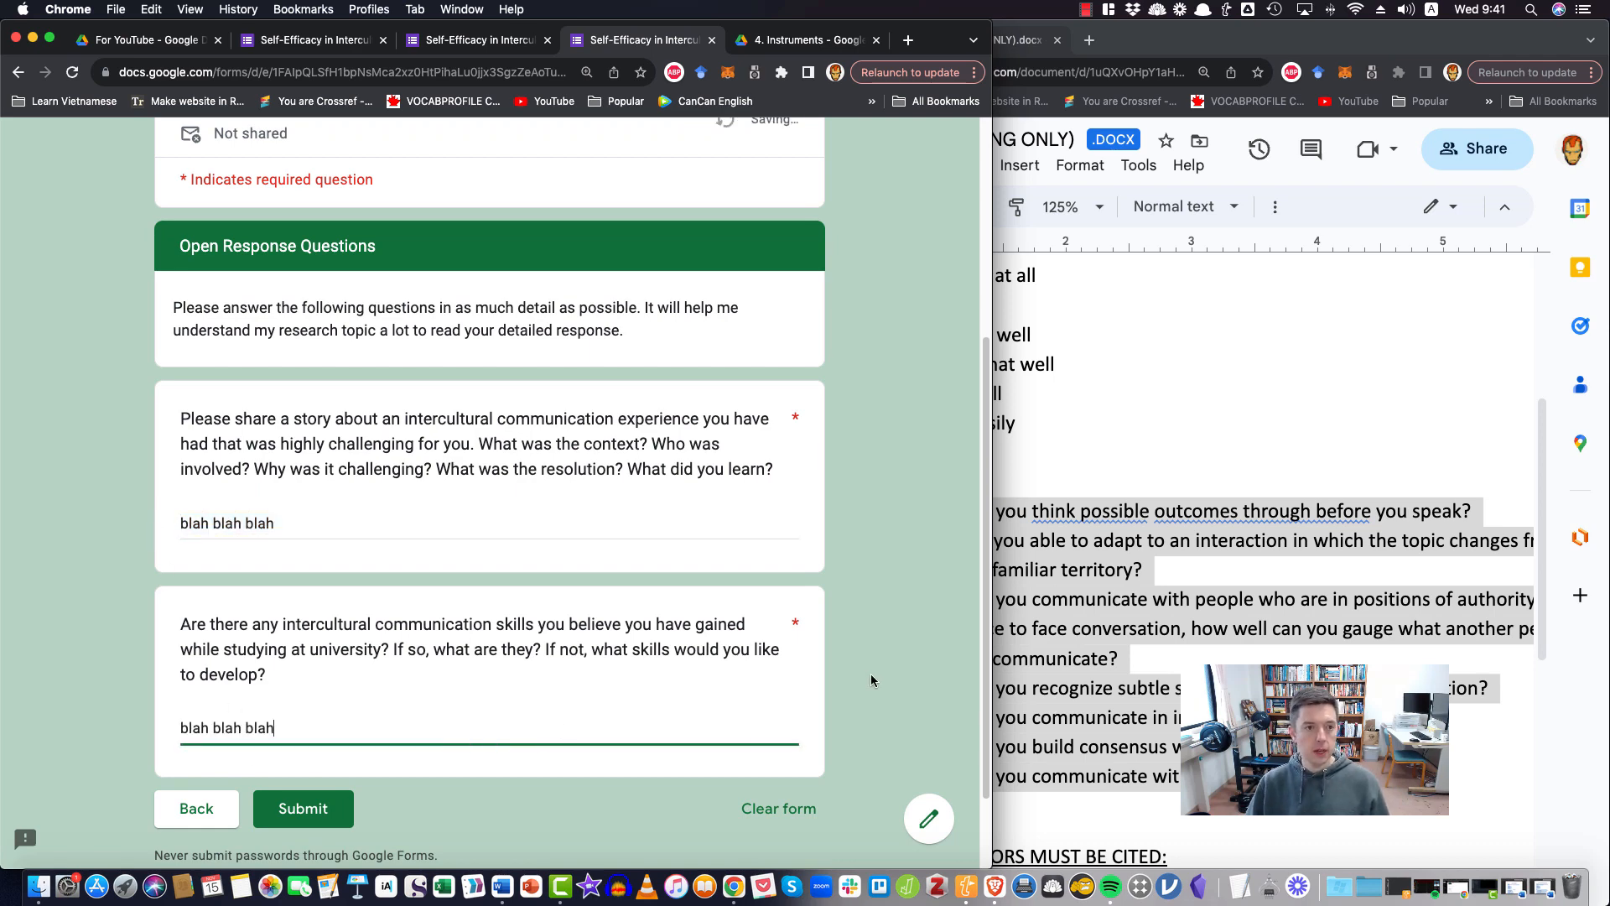
Submit the completed test response and close the form's preview
{"action": "scroll", "coordinate": [873, 673], "scroll_direction": "up", "scroll_amount": 3}
{"action": "scroll", "coordinate": [872, 673], "scroll_direction": "down", "scroll_amount": 7}
{"action": "left_click", "coordinate": [303, 700]}
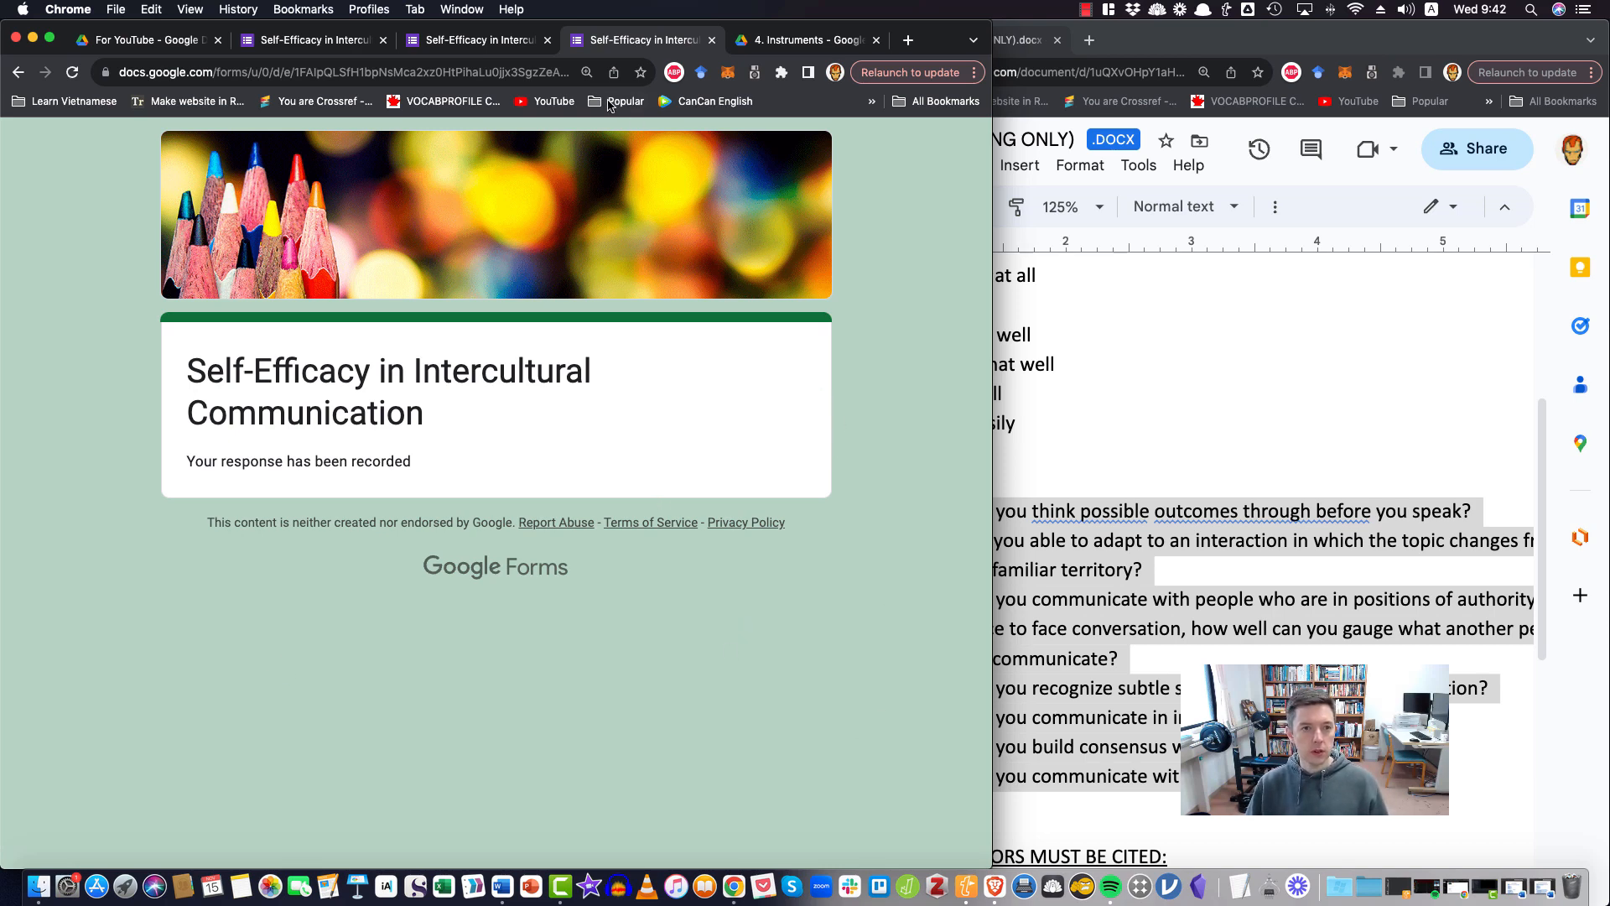
{"action": "left_click", "coordinate": [712, 40]}
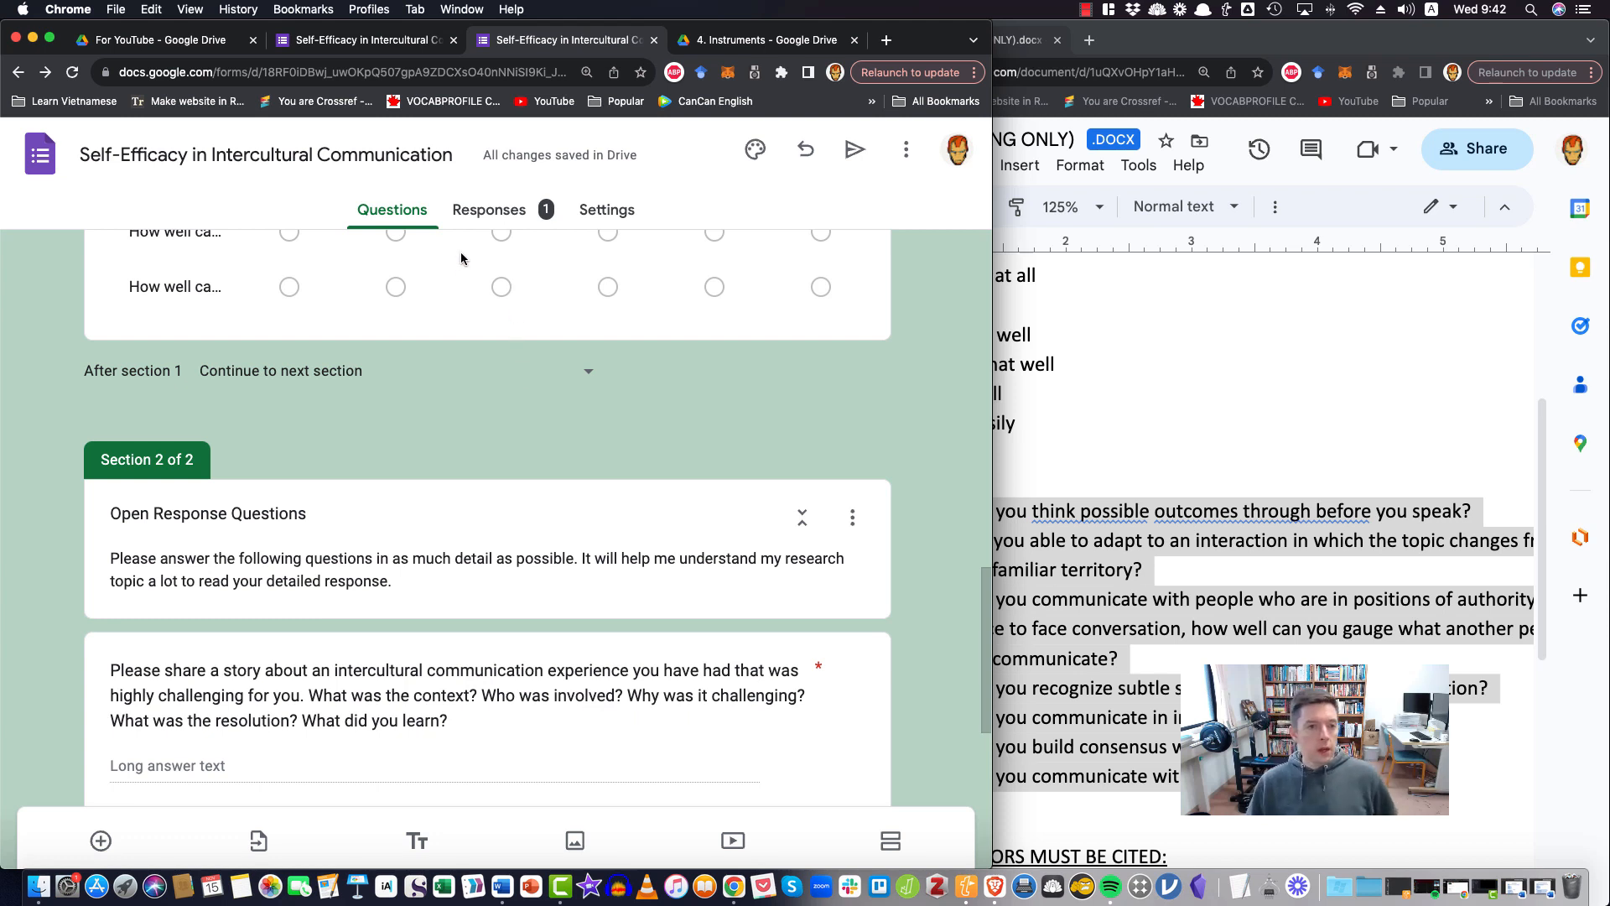
Examine the form's response summary, including the consent chart, the grid chart and the open response answers
{"action": "left_click", "coordinate": [491, 213]}
{"action": "scroll", "coordinate": [433, 594], "scroll_direction": "down", "scroll_amount": 5}
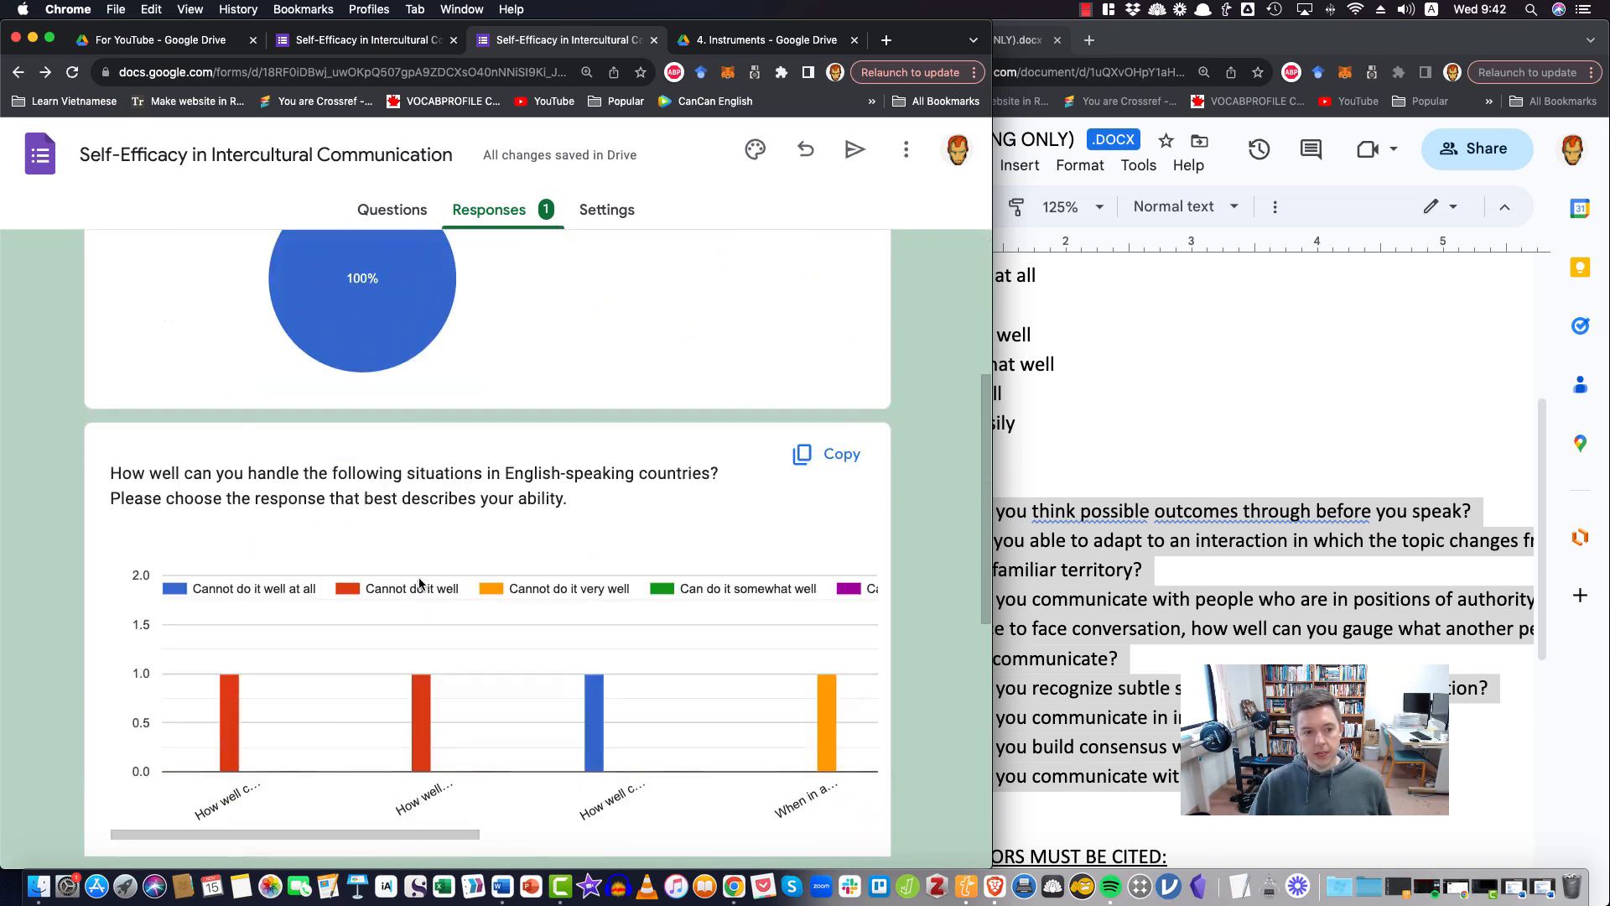
{"action": "scroll", "coordinate": [420, 582], "scroll_direction": "down", "scroll_amount": 10}
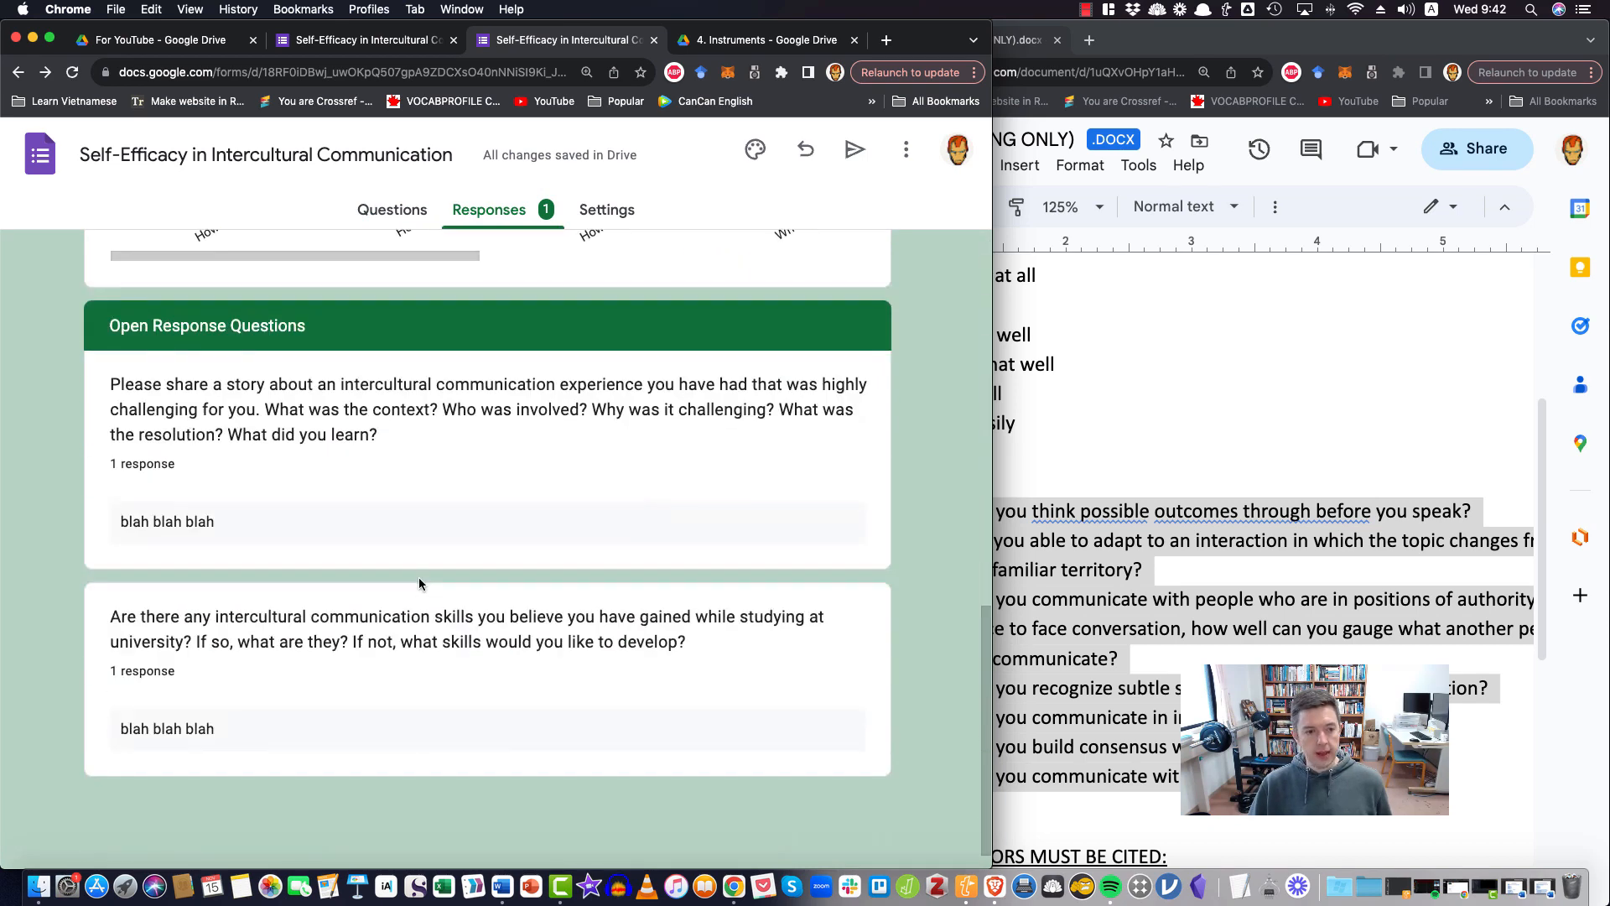
{"action": "scroll", "coordinate": [419, 580], "scroll_direction": "up", "scroll_amount": 10}
{"action": "scroll", "coordinate": [419, 581], "scroll_direction": "up", "scroll_amount": 5}
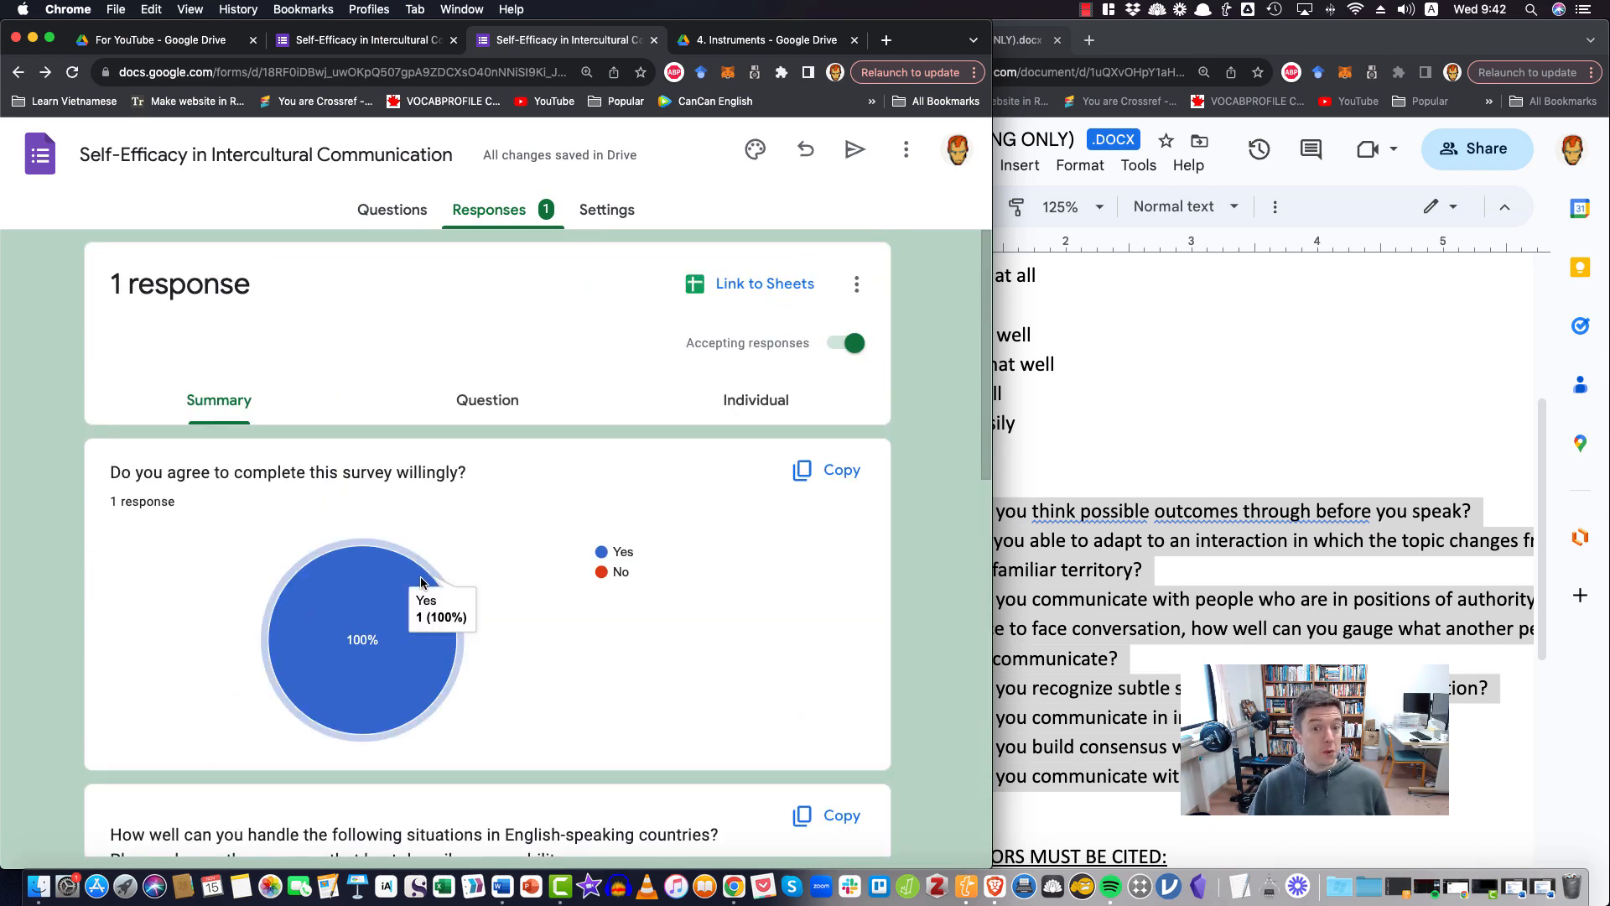
Look through the form's settings, expanding the form defaults, question defaults and presentation options
{"action": "left_click", "coordinate": [610, 212]}
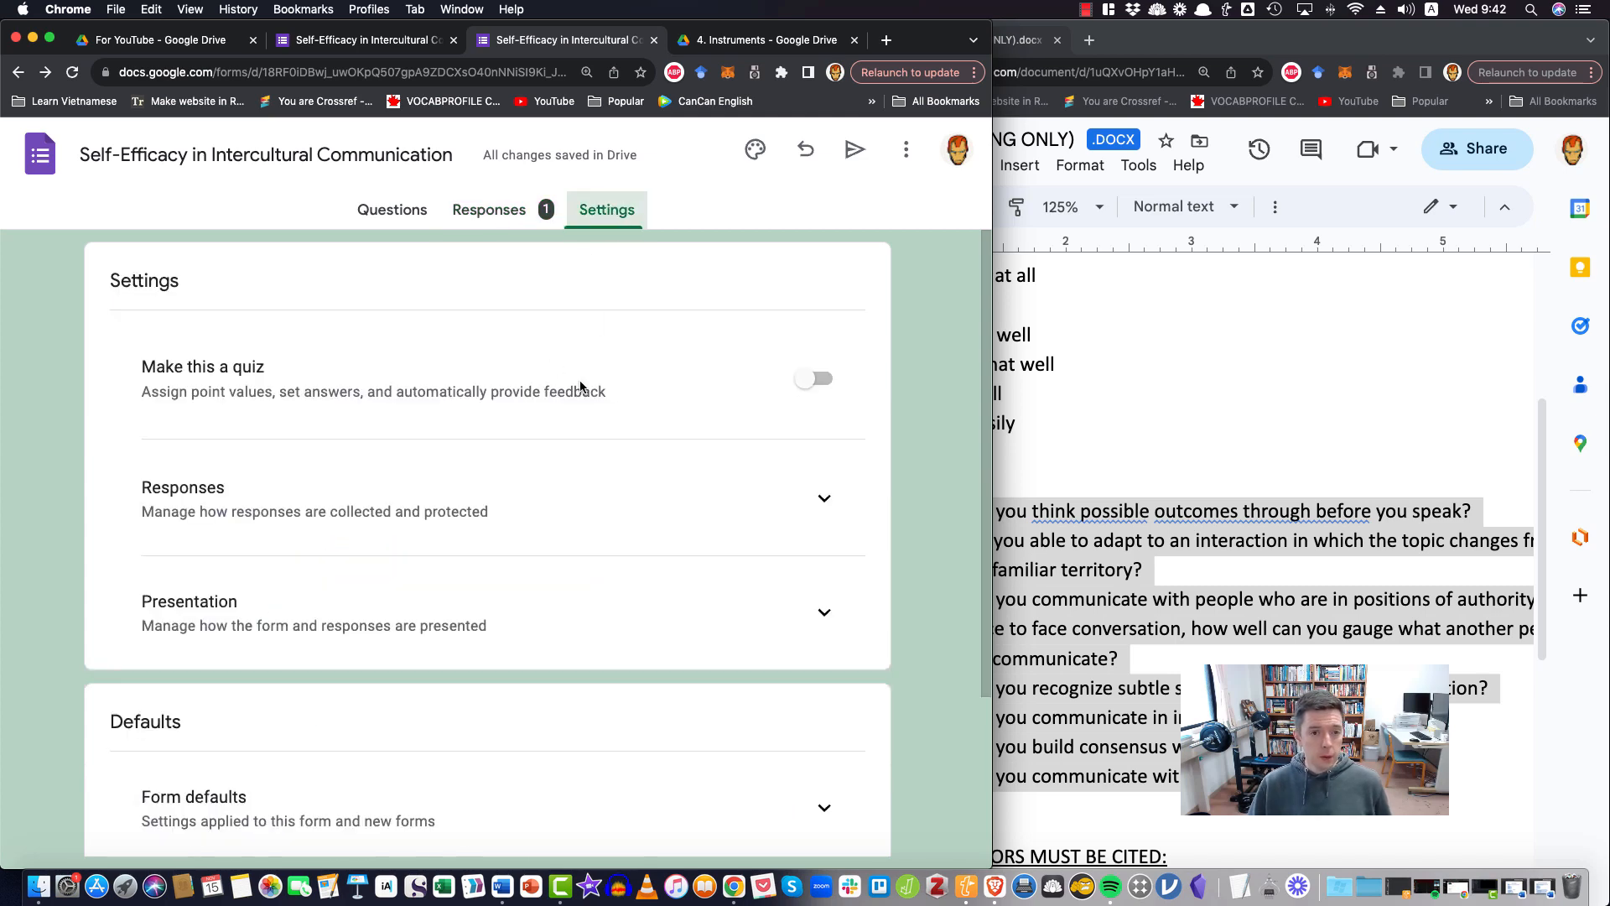
{"action": "scroll", "coordinate": [563, 556], "scroll_direction": "down", "scroll_amount": 3}
{"action": "left_click", "coordinate": [813, 615]}
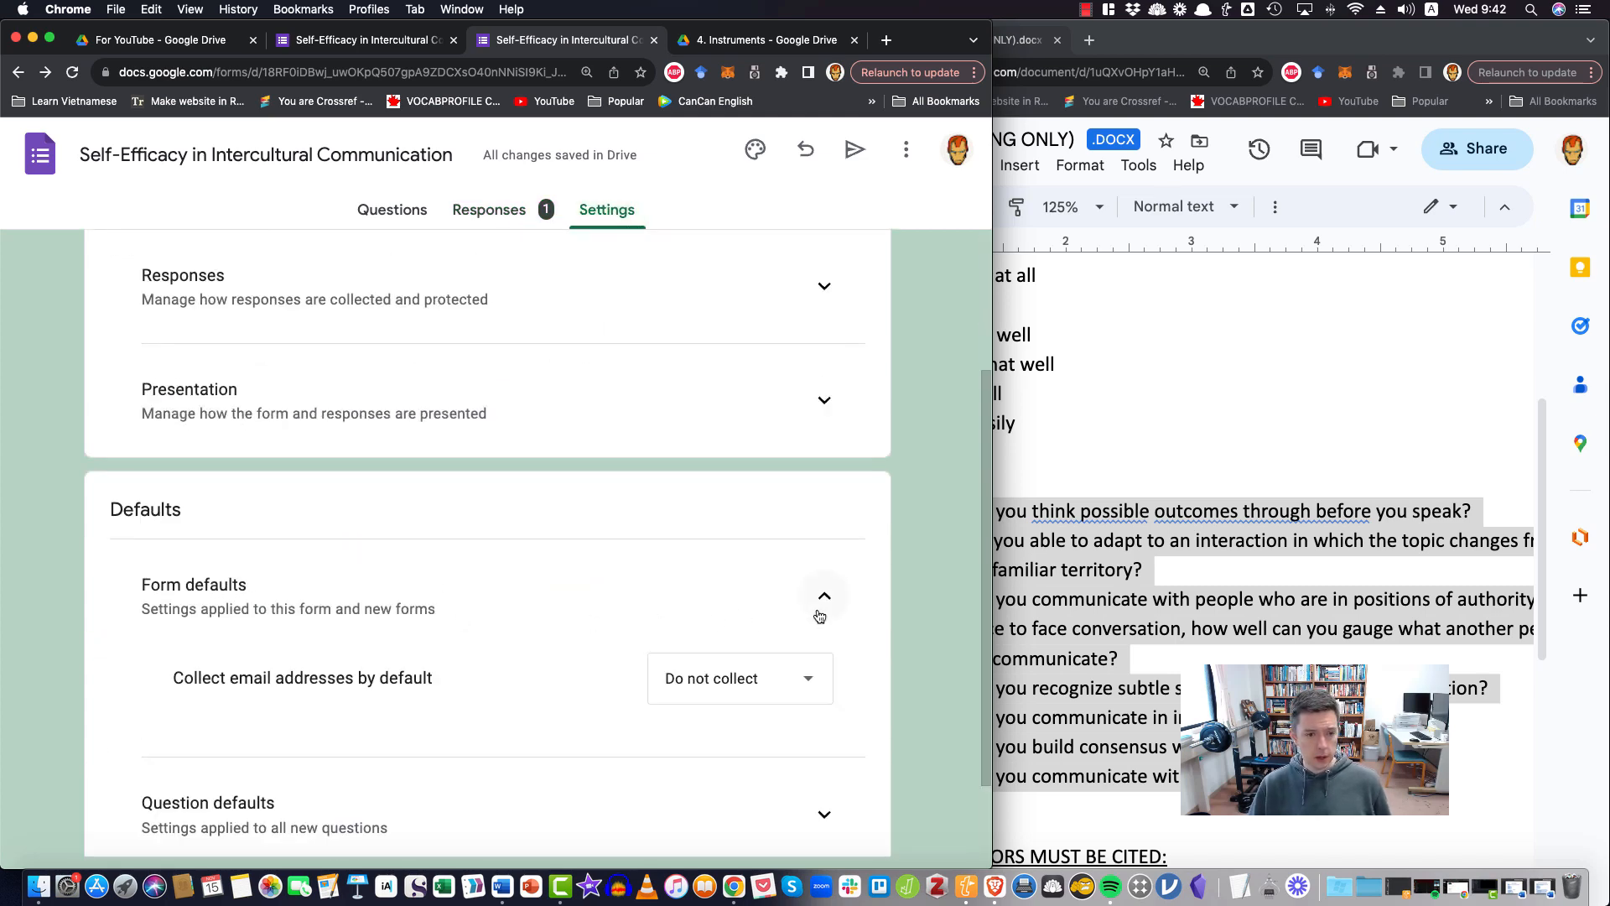
{"action": "left_click", "coordinate": [823, 509]}
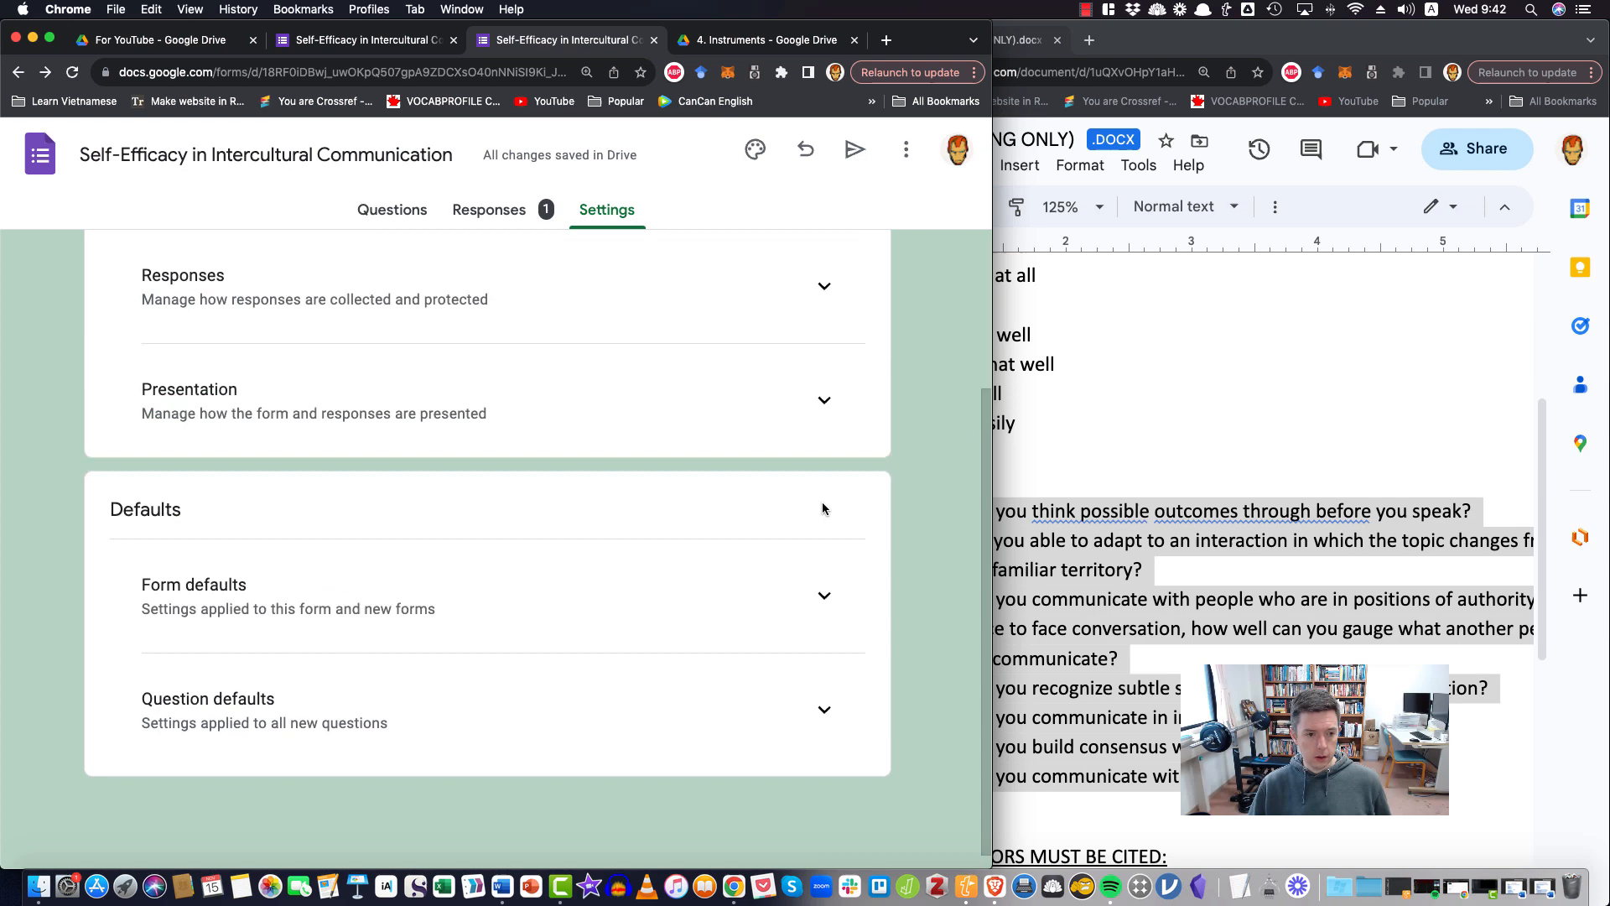
{"action": "left_click", "coordinate": [824, 710]}
{"action": "left_click", "coordinate": [825, 703]}
{"action": "scroll", "coordinate": [825, 695], "scroll_direction": "up", "scroll_amount": 3}
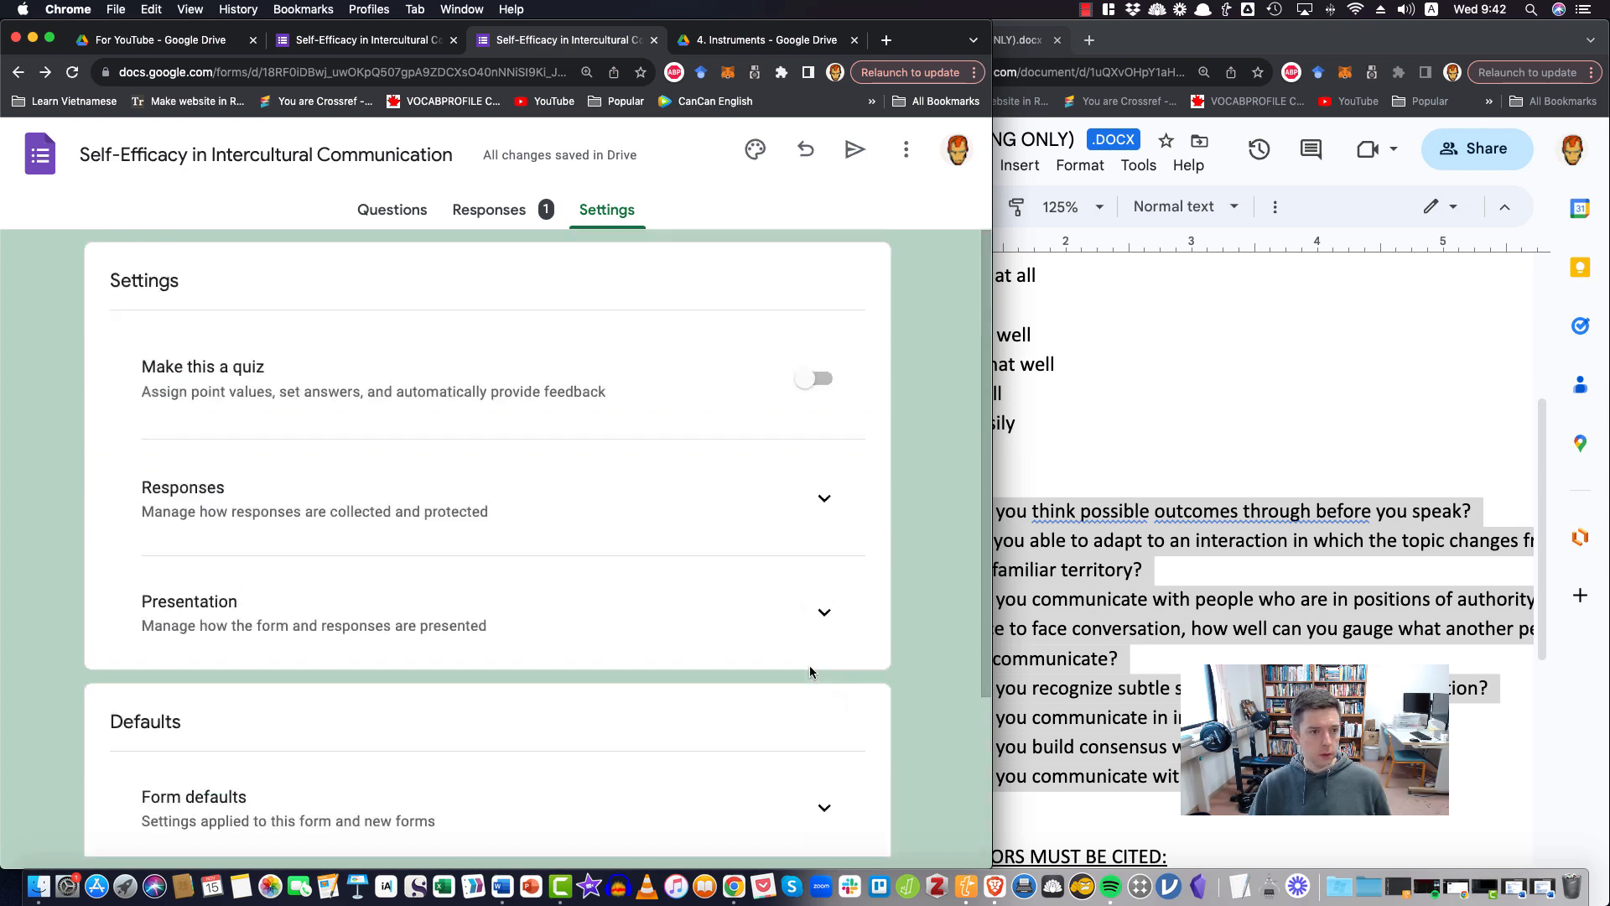
{"action": "left_click", "coordinate": [824, 619]}
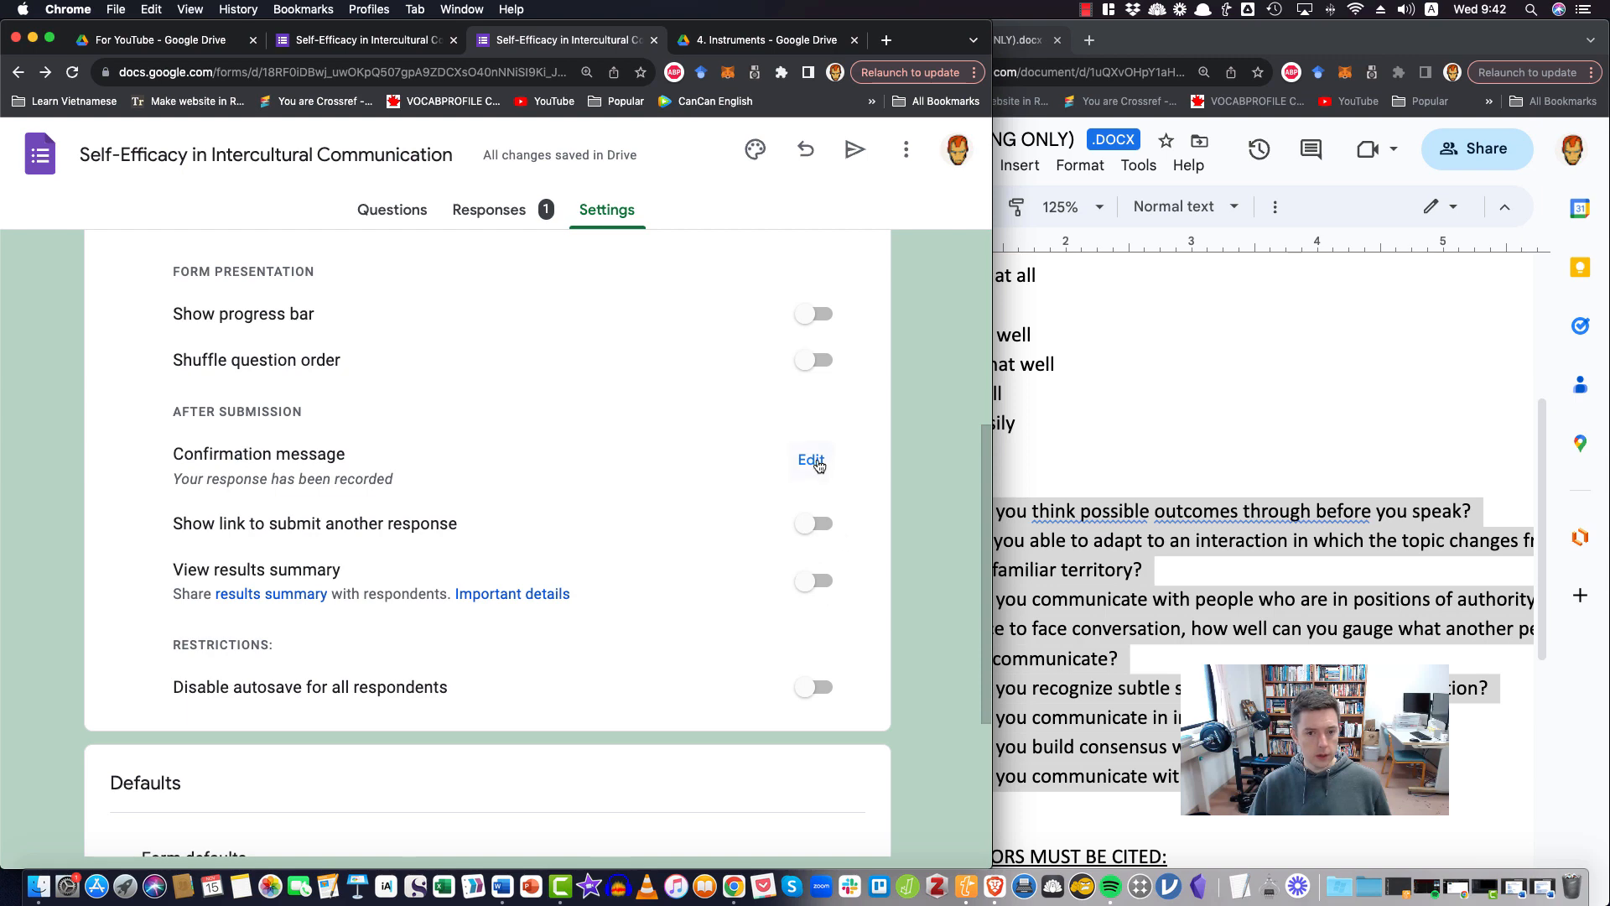
{"action": "scroll", "coordinate": [733, 445], "scroll_direction": "up", "scroll_amount": 5}
Return to the form's questions and look over both sections from the description to the open response questions
{"action": "left_click", "coordinate": [411, 209]}
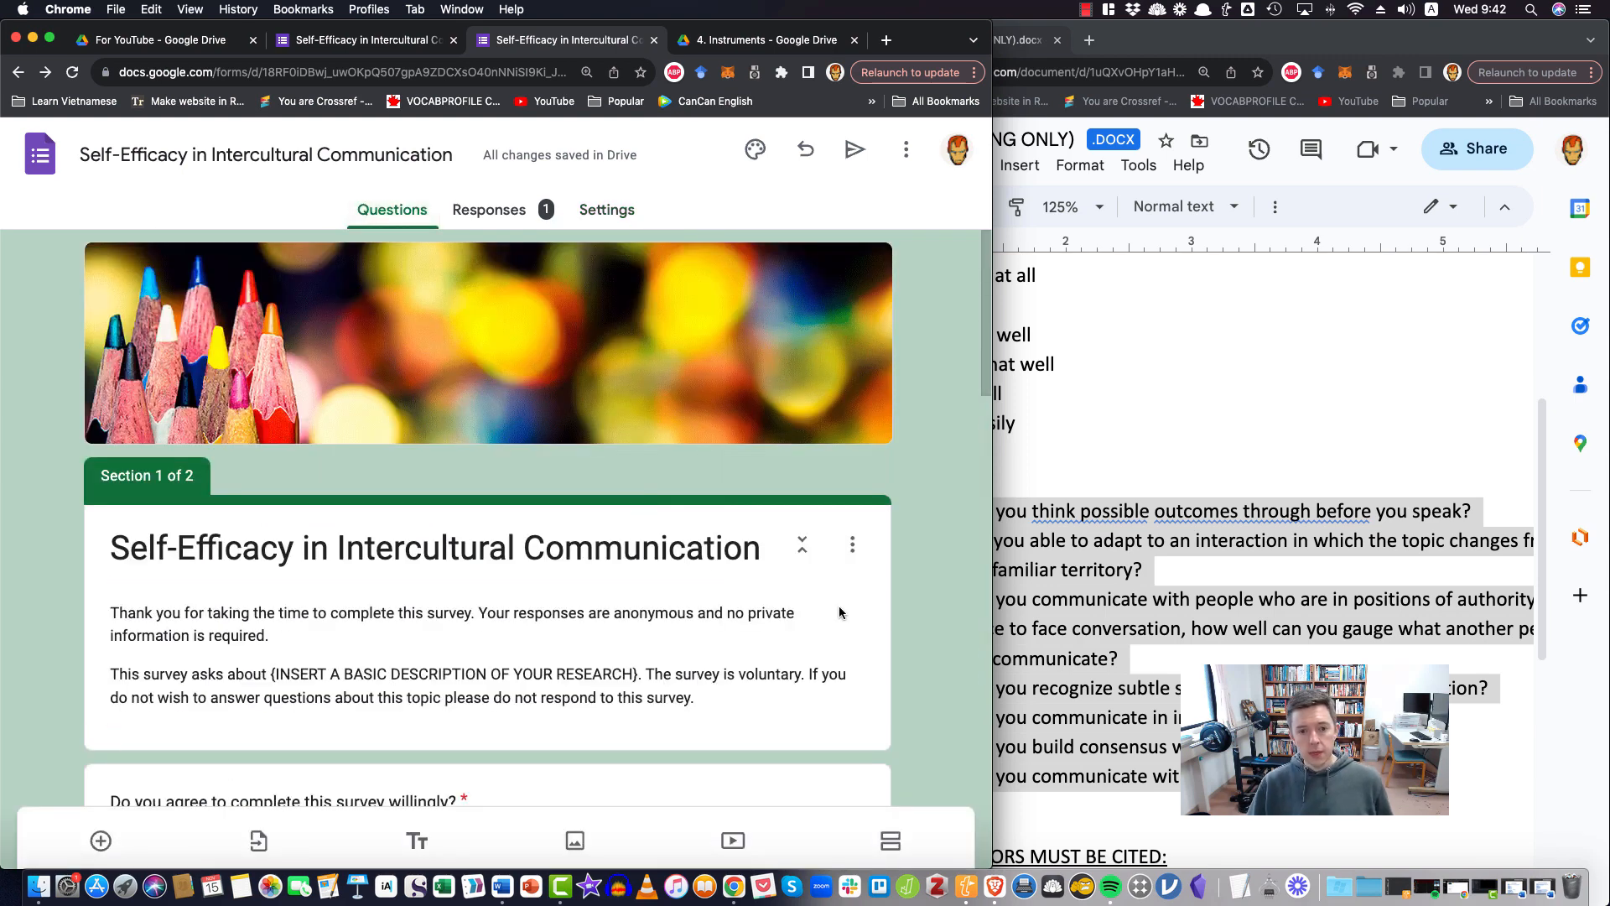
{"action": "scroll", "coordinate": [847, 577], "scroll_direction": "down", "scroll_amount": 6}
{"action": "scroll", "coordinate": [847, 577], "scroll_direction": "down", "scroll_amount": 5}
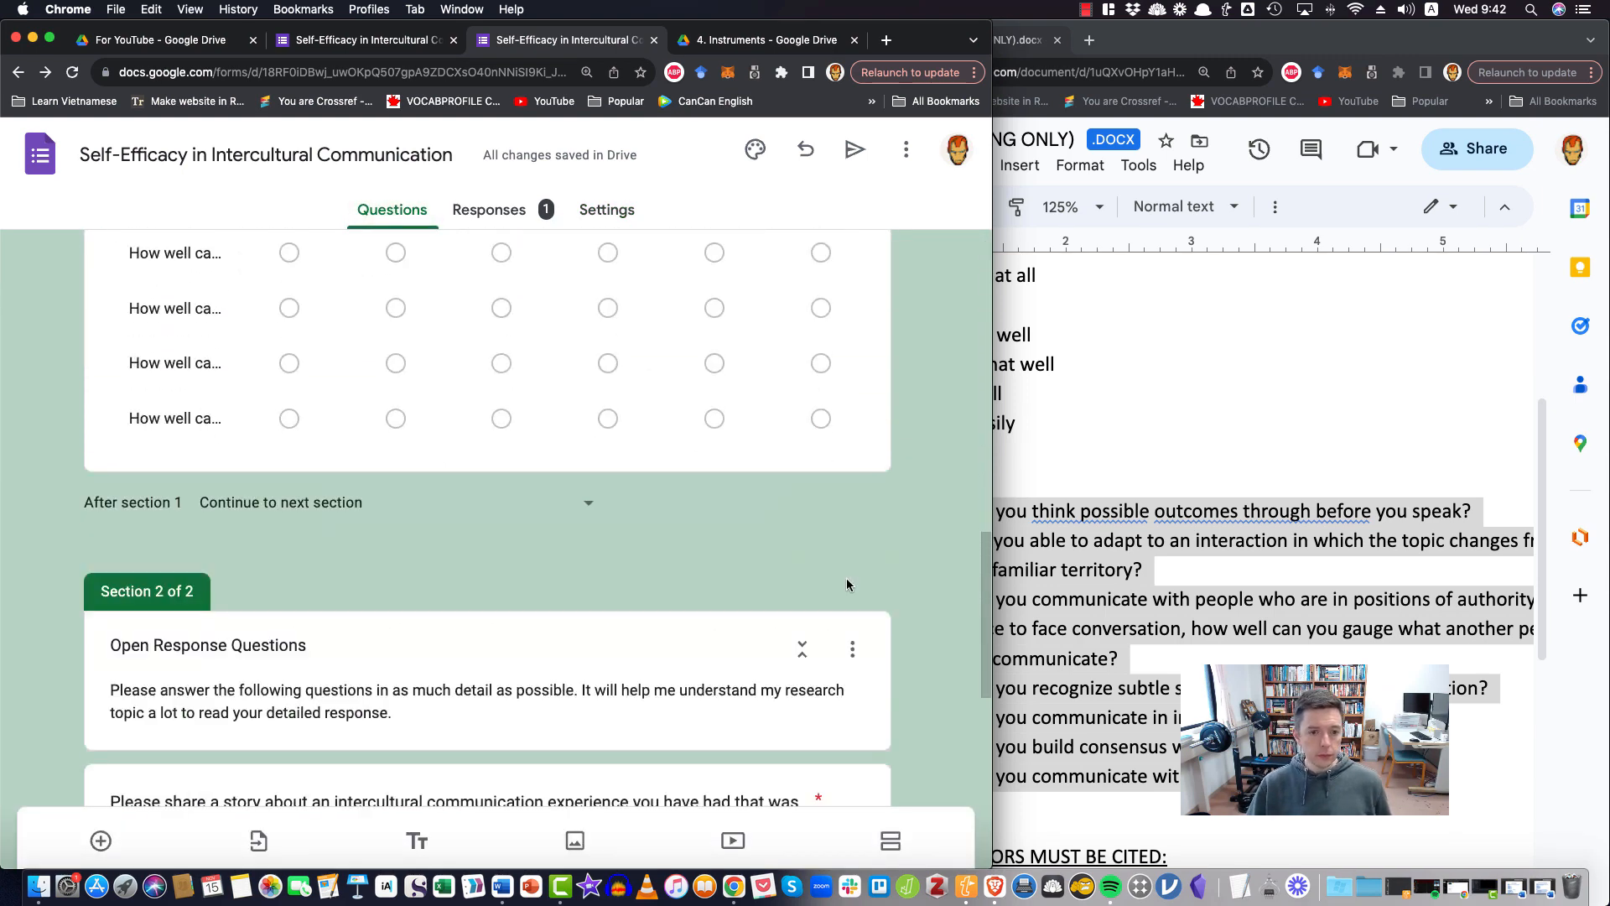
{"action": "scroll", "coordinate": [847, 577], "scroll_direction": "down", "scroll_amount": 5}
{"action": "scroll", "coordinate": [845, 584], "scroll_direction": "up", "scroll_amount": 15}
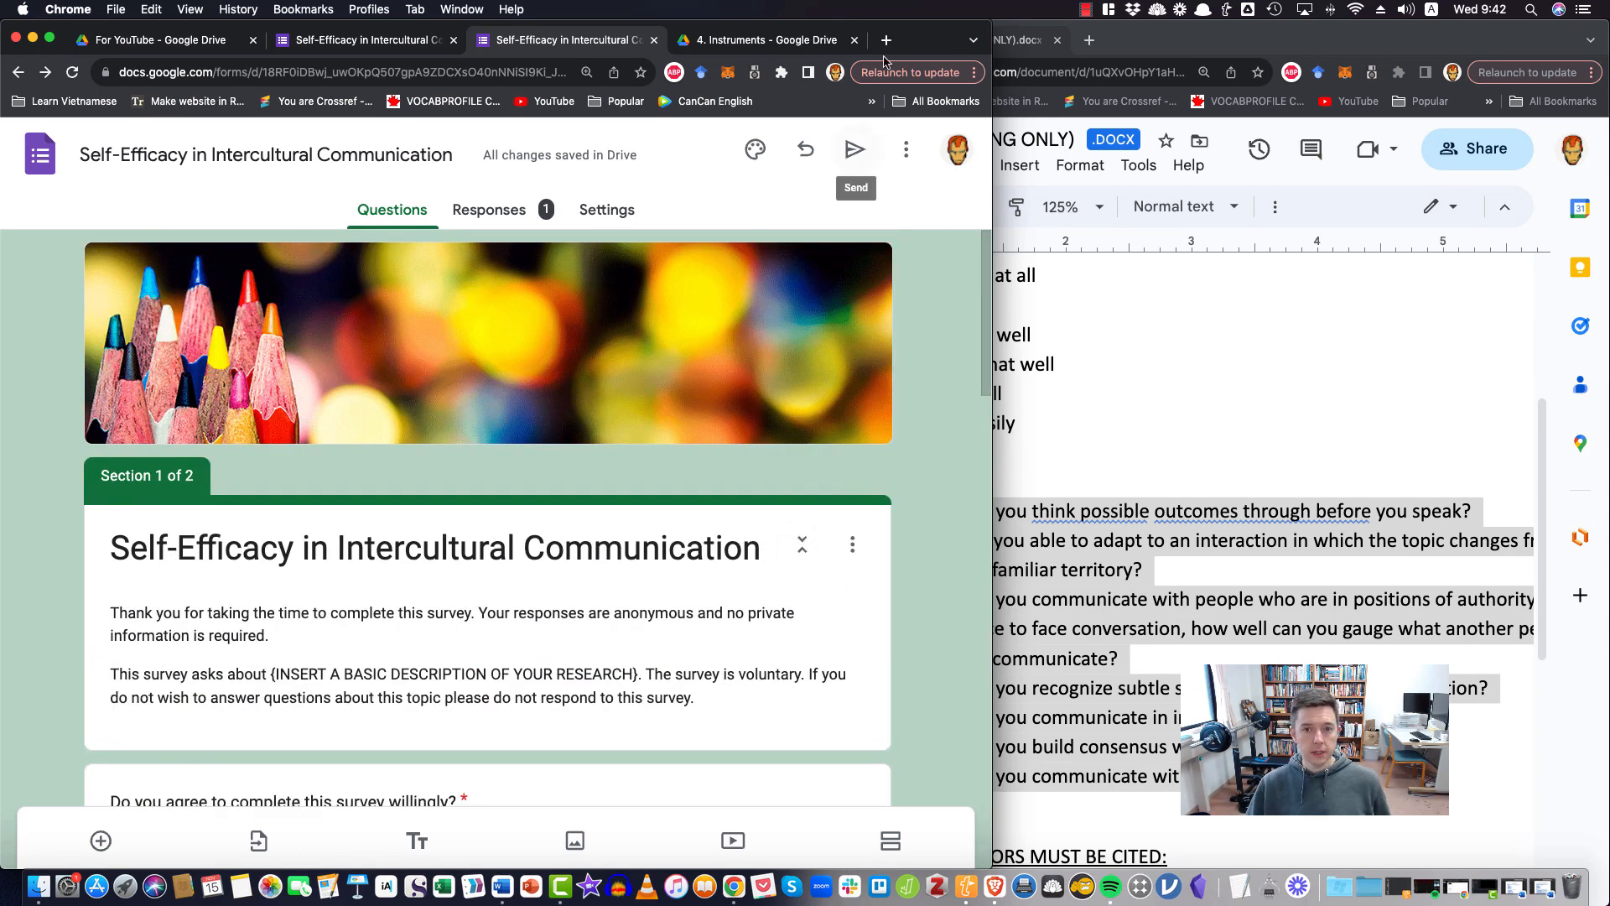
{"action": "left_click", "coordinate": [905, 151]}
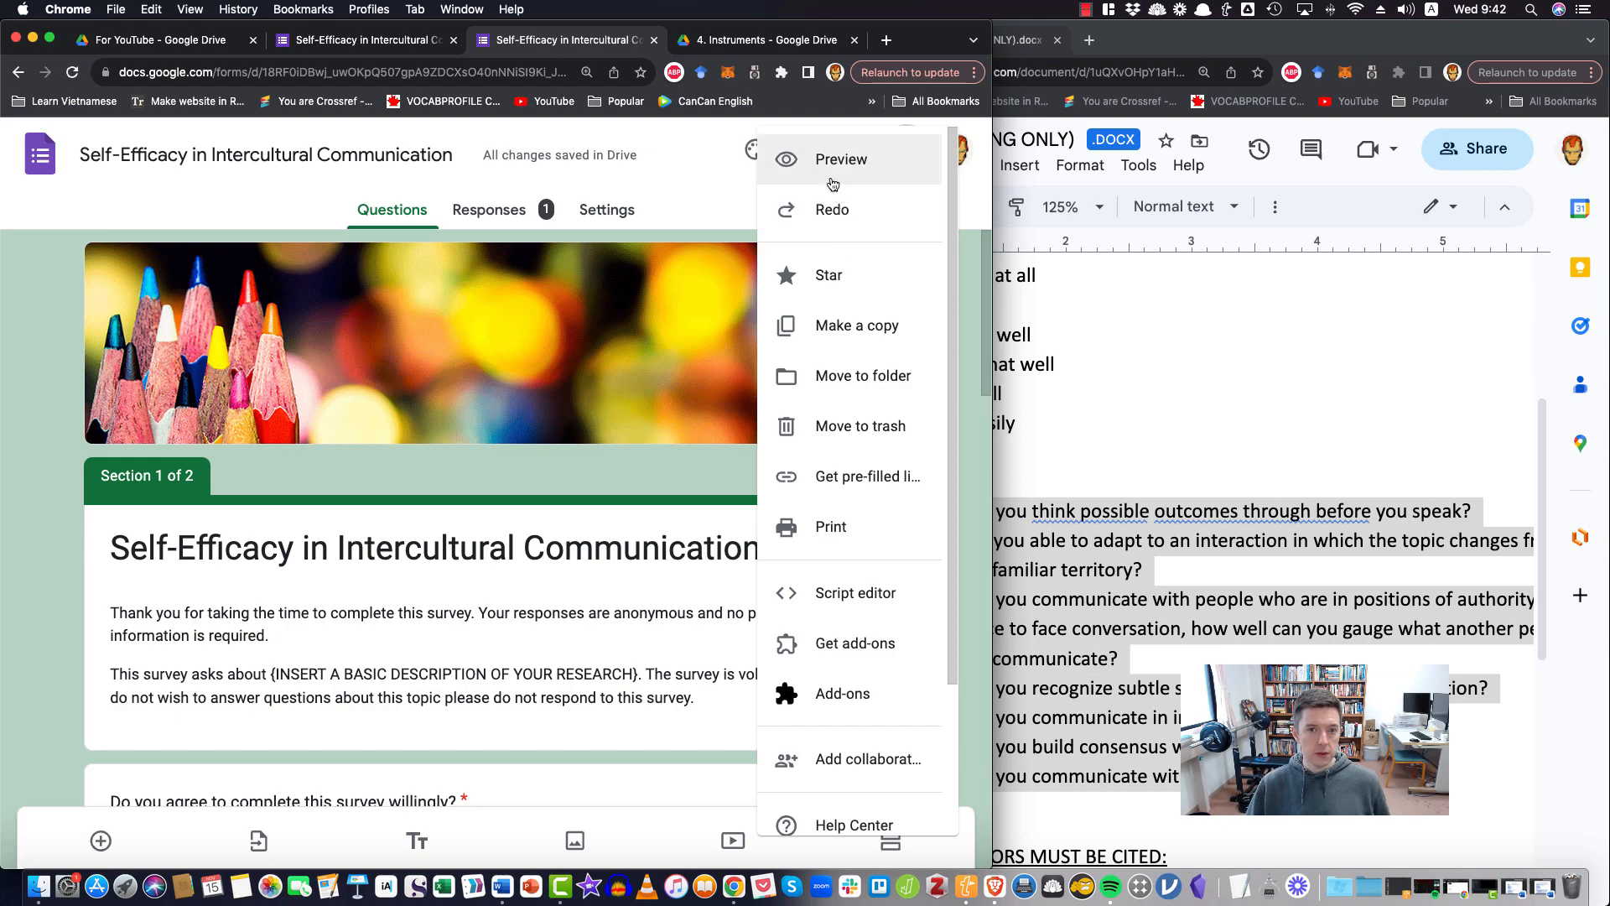
{"action": "left_click", "coordinate": [60, 482]}
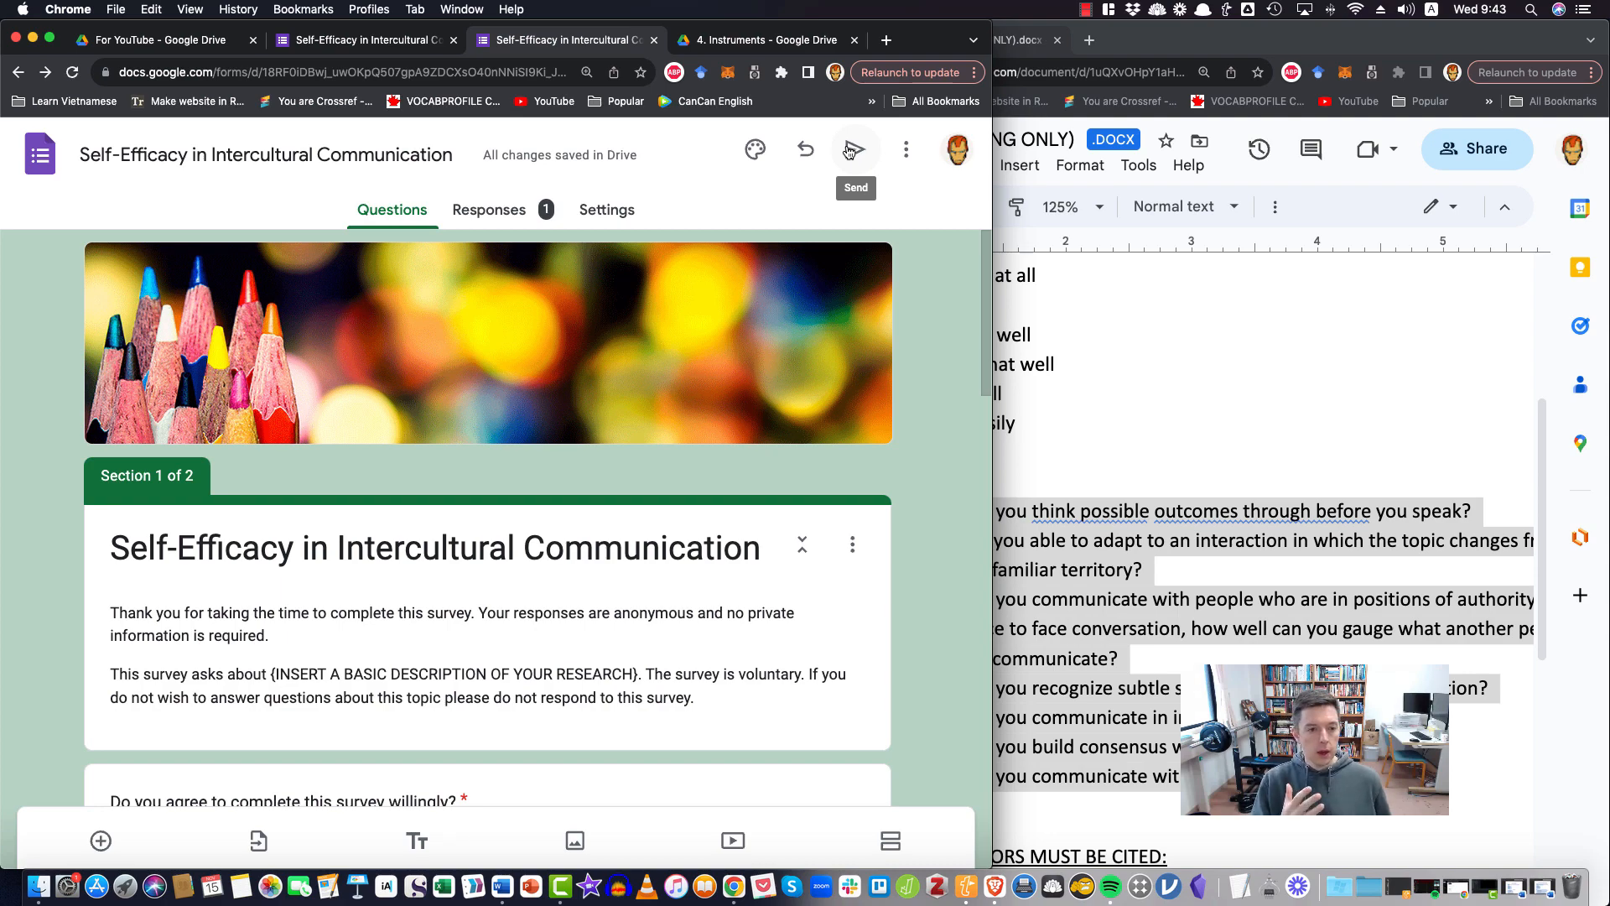
{"action": "left_click", "coordinate": [1086, 12]}
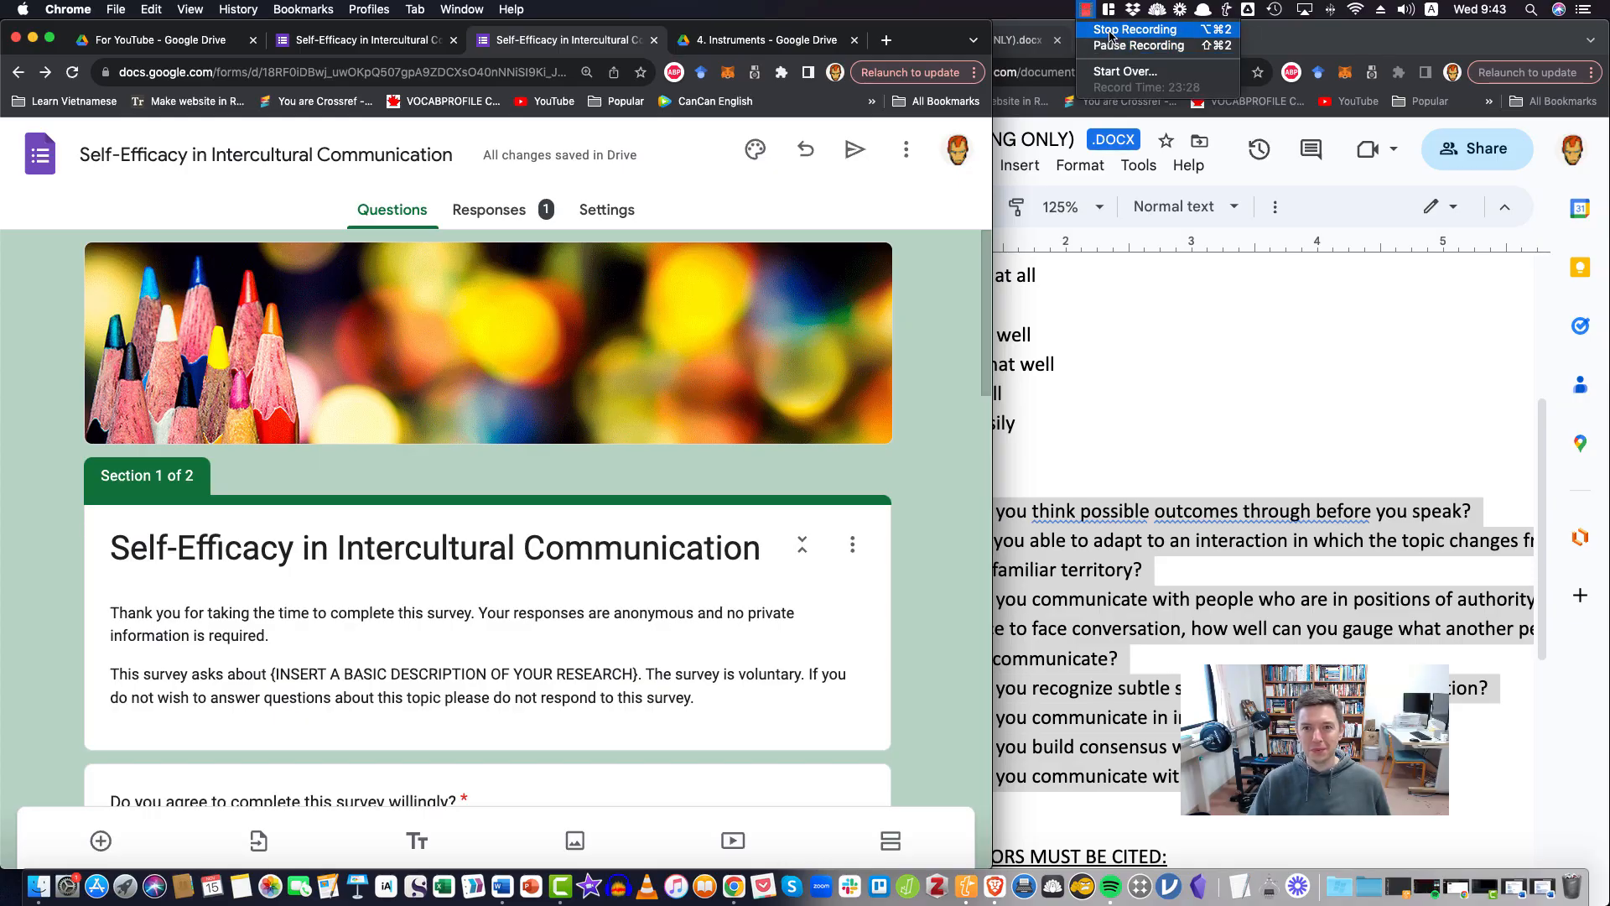